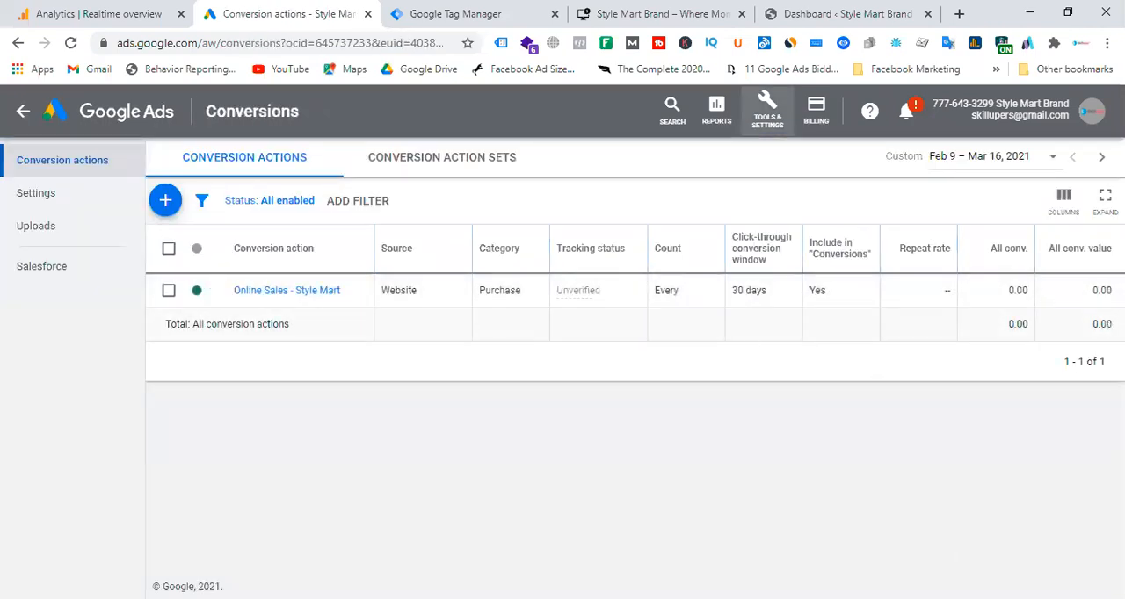
Open the Online Sales - Style Mart conversion action and review its settings.
left_click(301, 292)
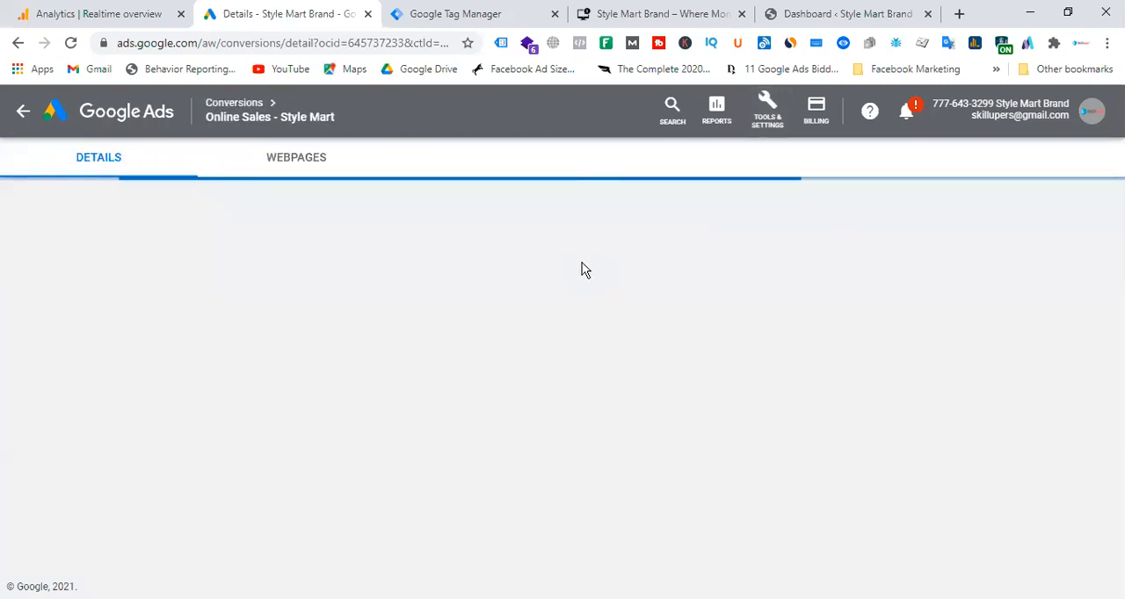
scroll(494, 339, "down", 3)
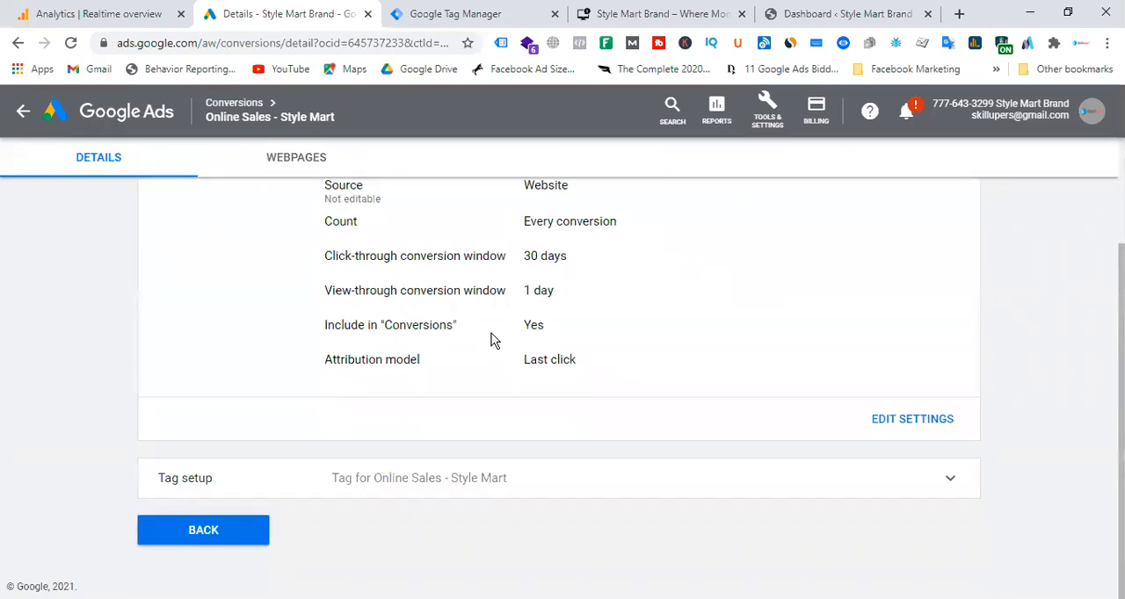
scroll(712, 332, "up", 3)
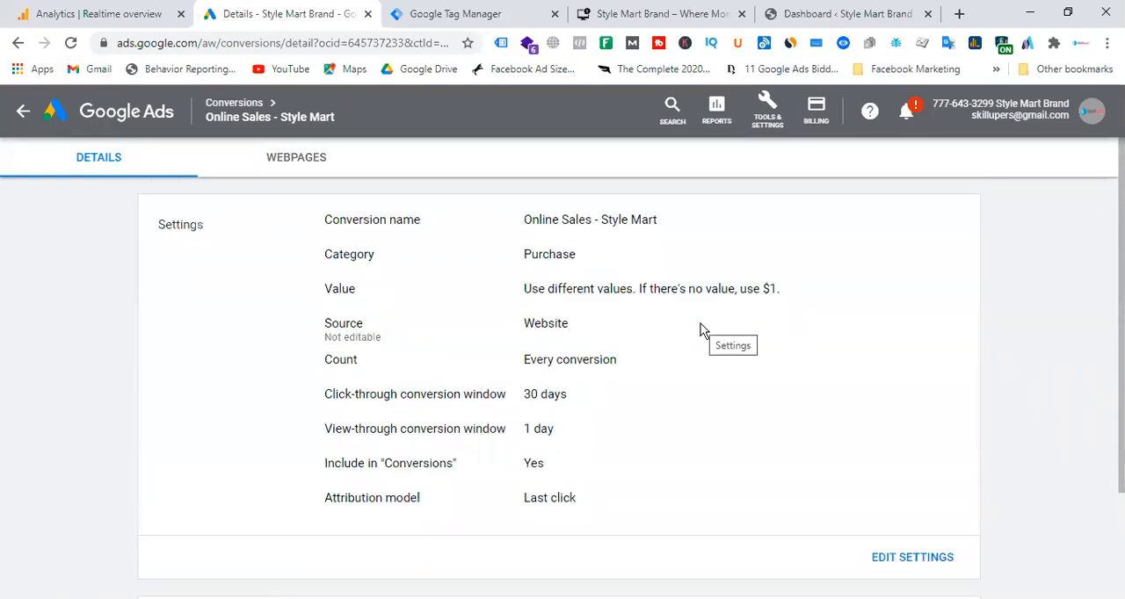
Switch to Google Tag Manager and pause the Google Ads - Purchase tag.
left_click(485, 14)
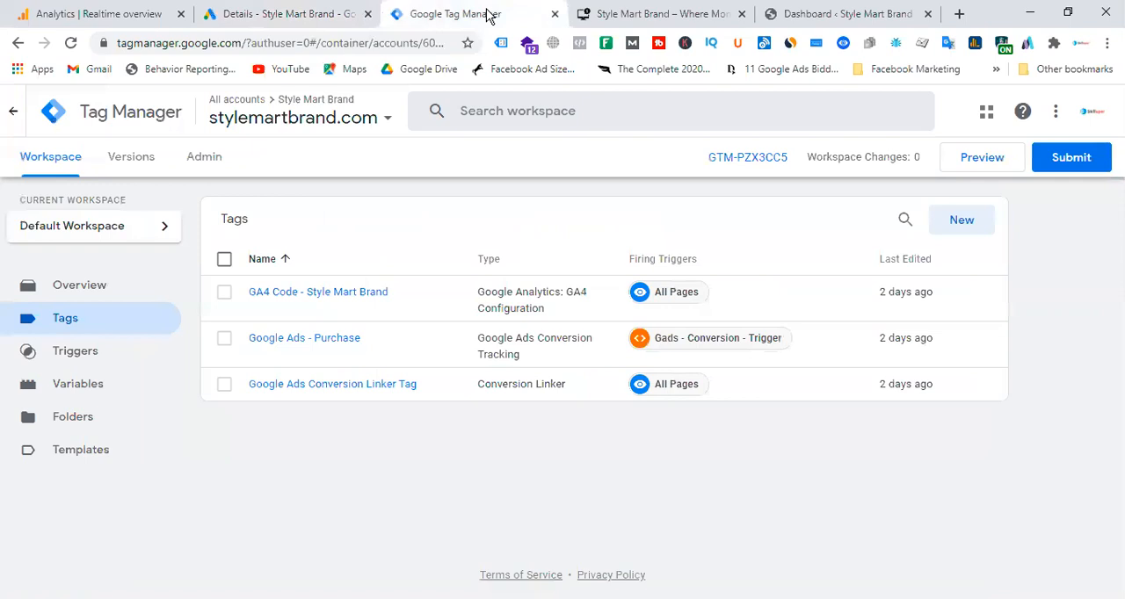
left_click(224, 339)
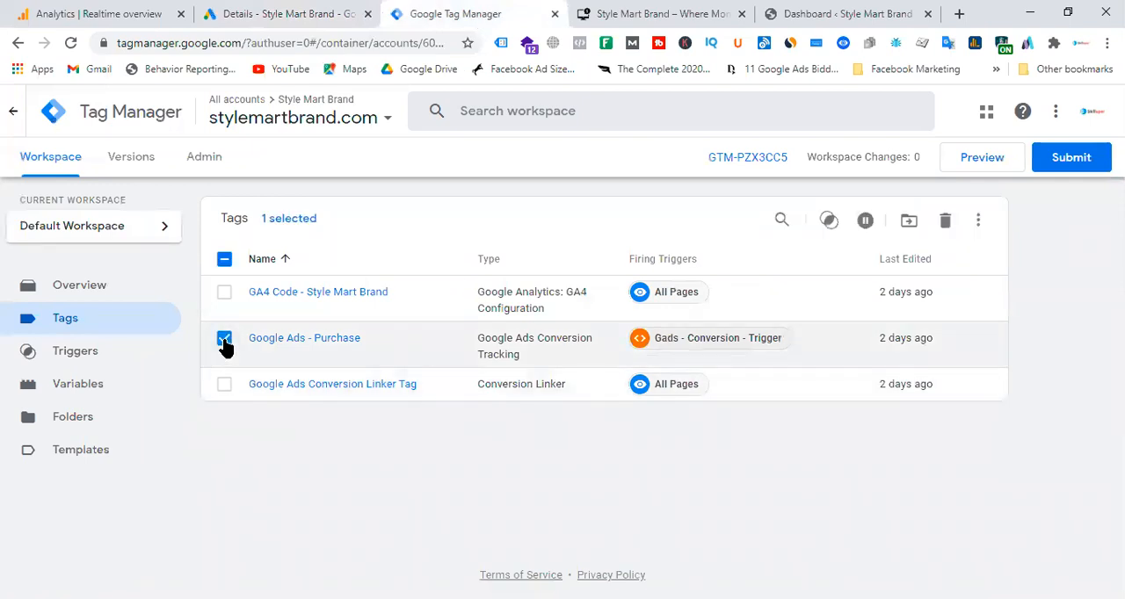
left_click(980, 222)
left_click(921, 261)
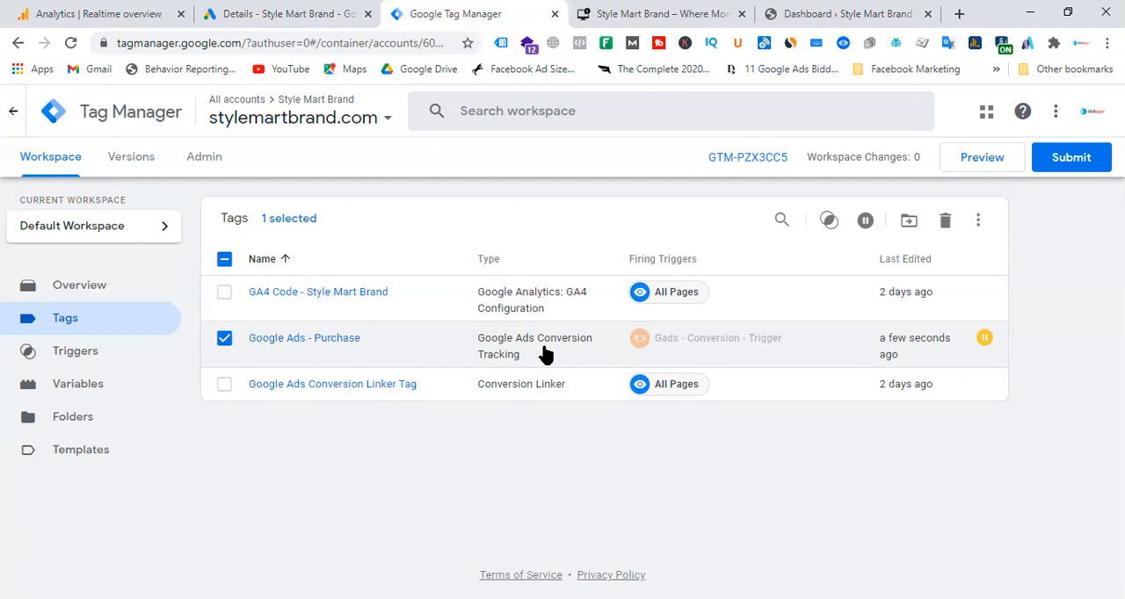
Return to Google Ads and start a new campaign from the account overview.
left_click(695, 13)
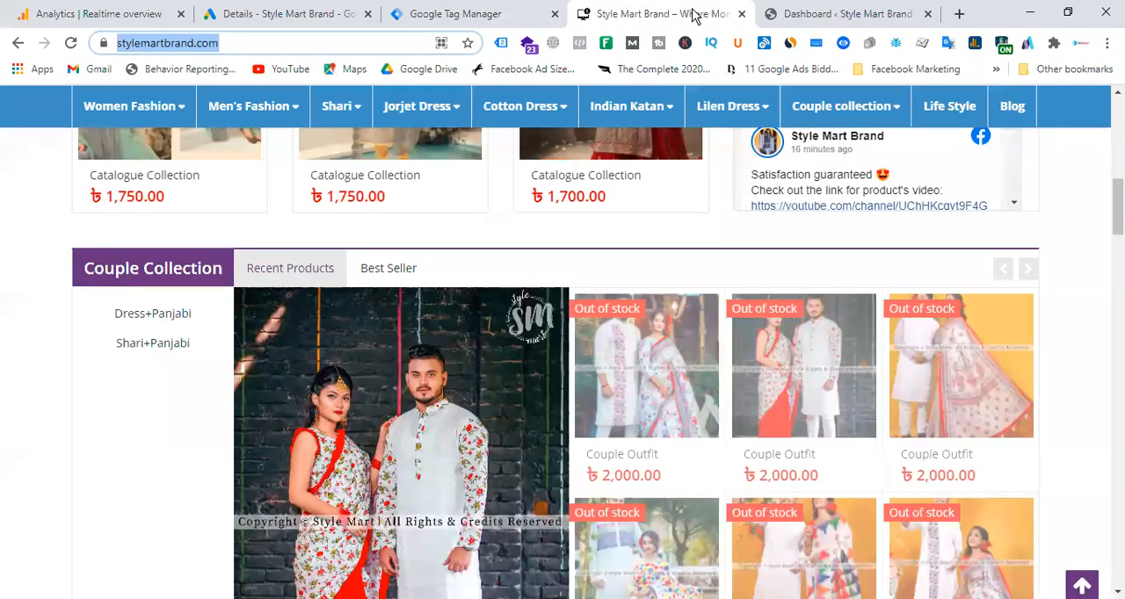
left_click(290, 14)
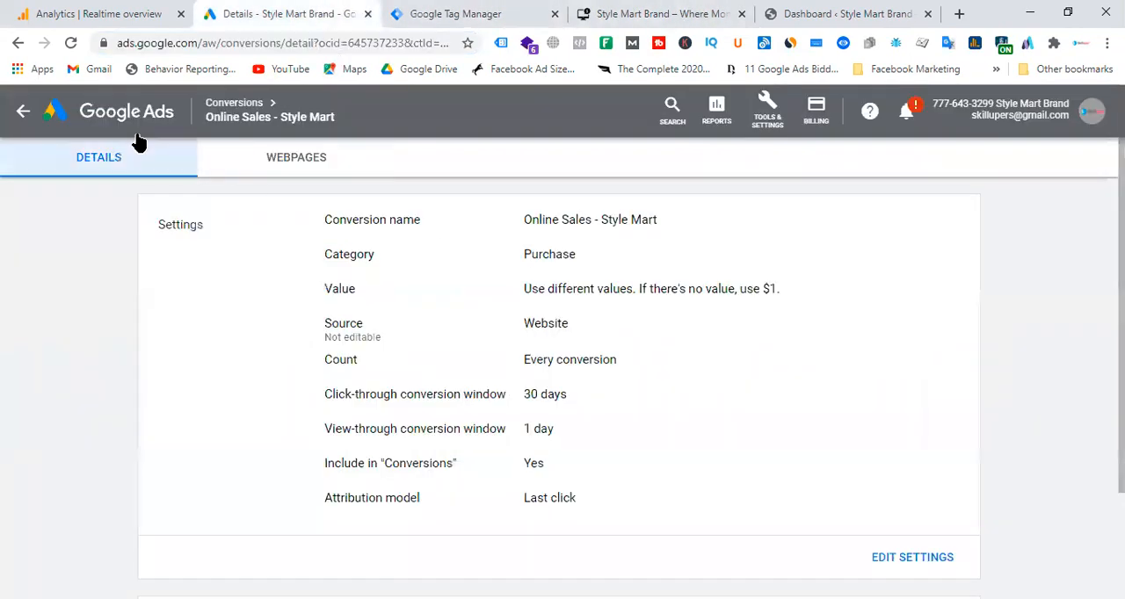
left_click(29, 115)
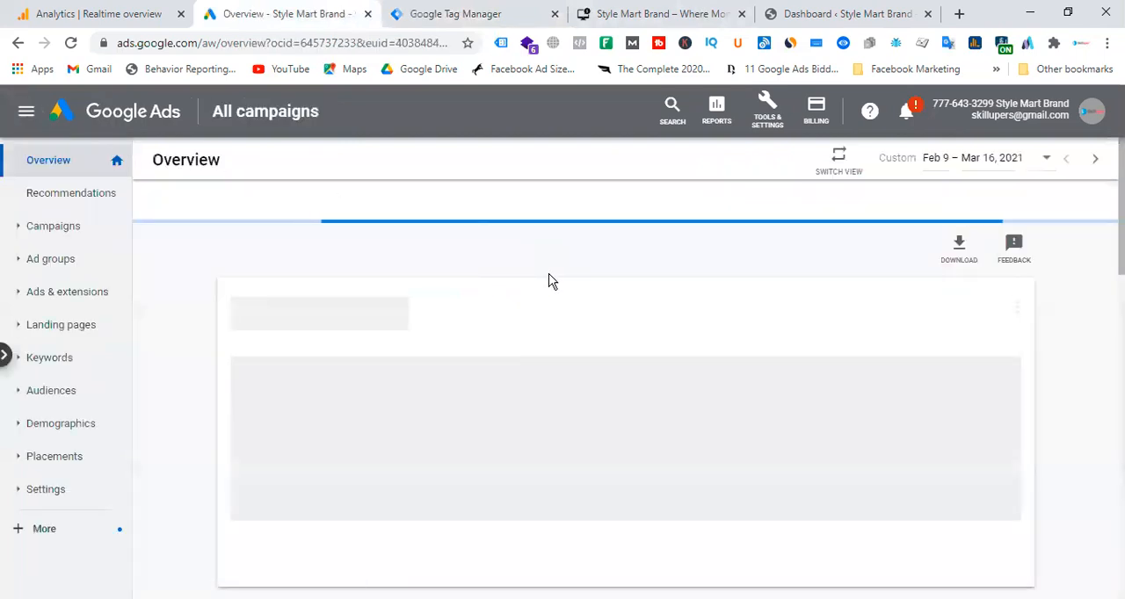
left_click(318, 266)
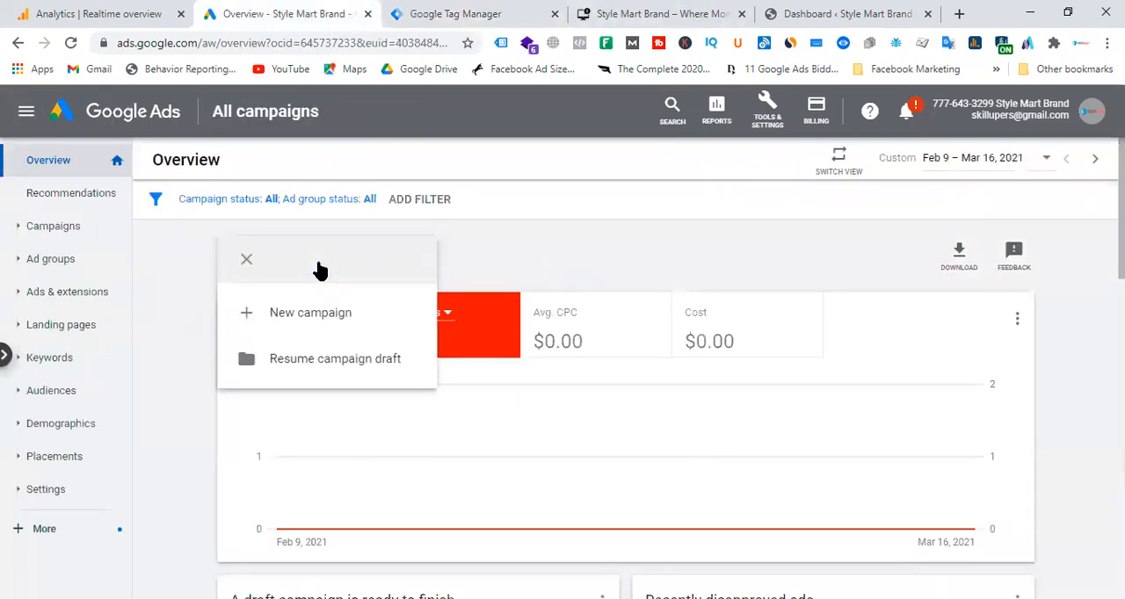
left_click(316, 326)
Set up a Search campaign with the Sales goal and website visits, starting new instead of resuming the saved draft.
left_click(656, 321)
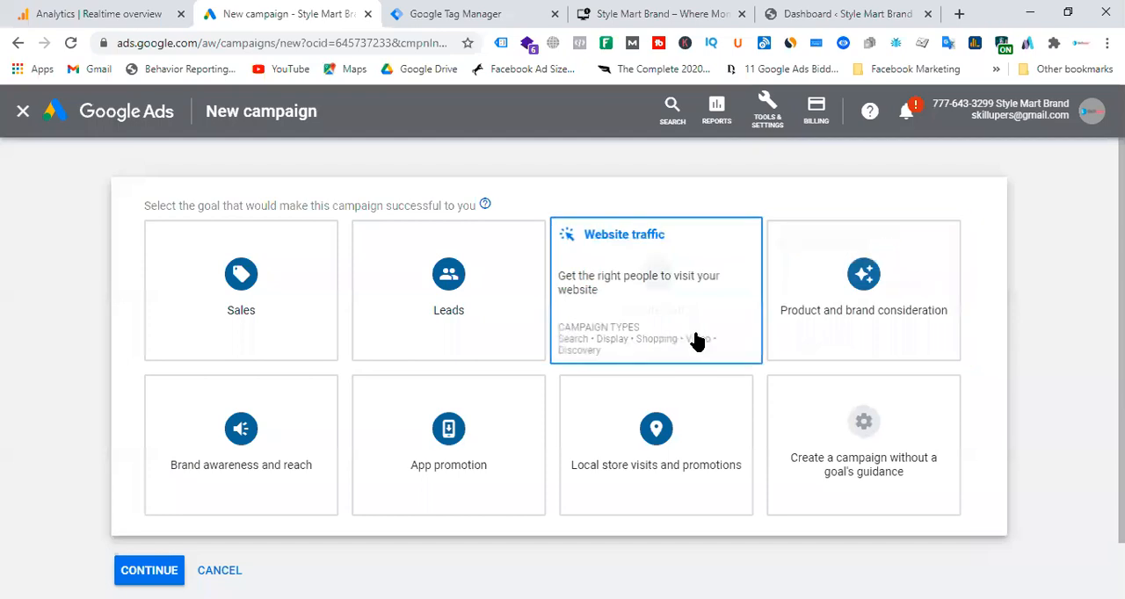
left_click(281, 314)
left_click(228, 264)
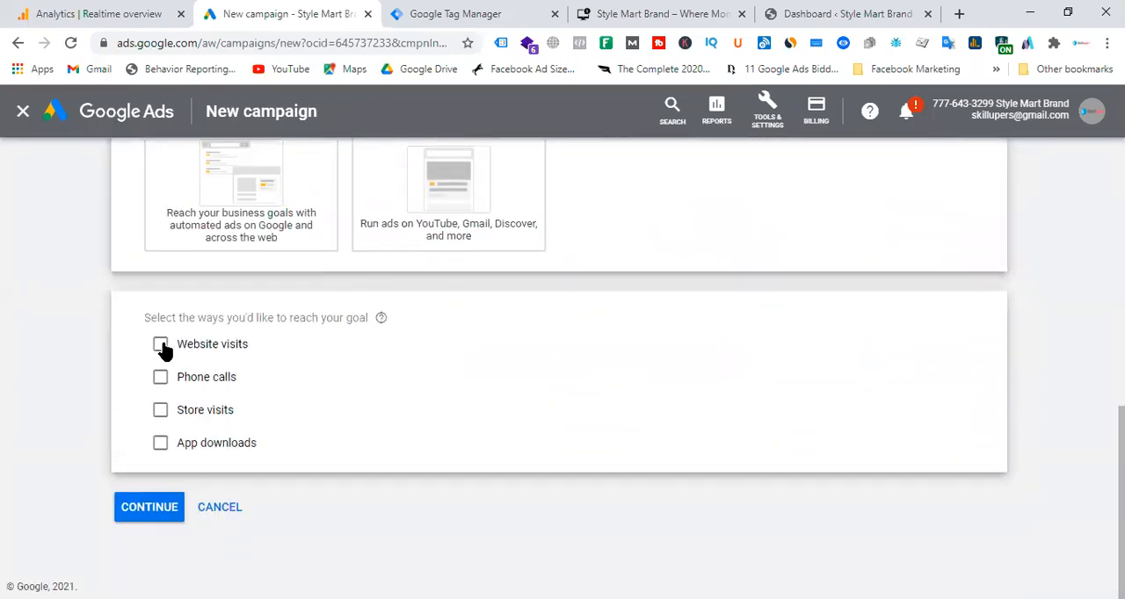
left_click(160, 345)
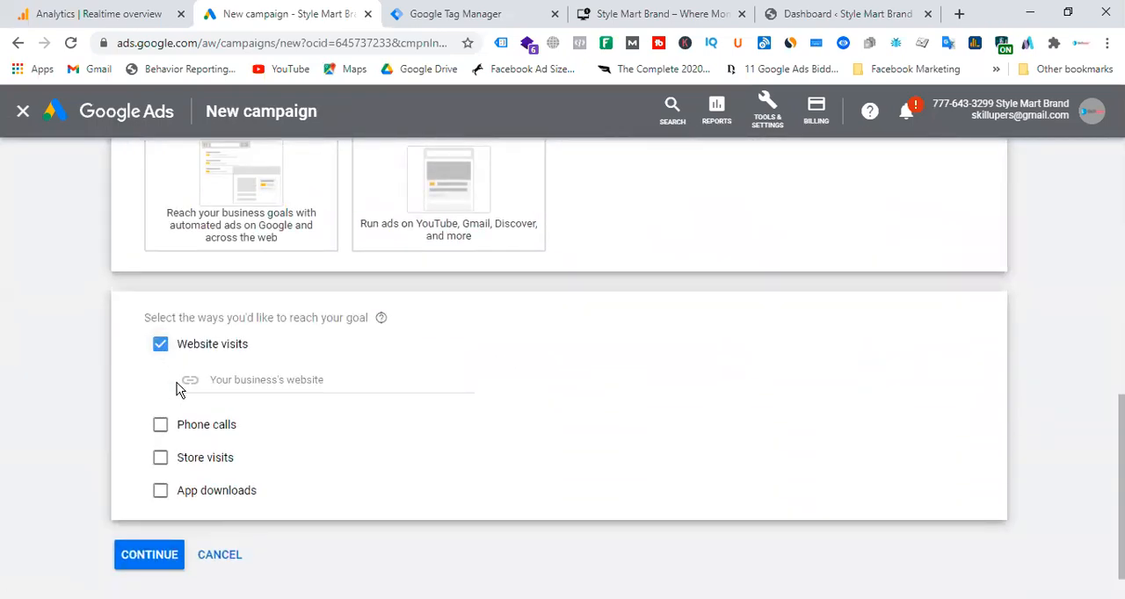
left_click(162, 556)
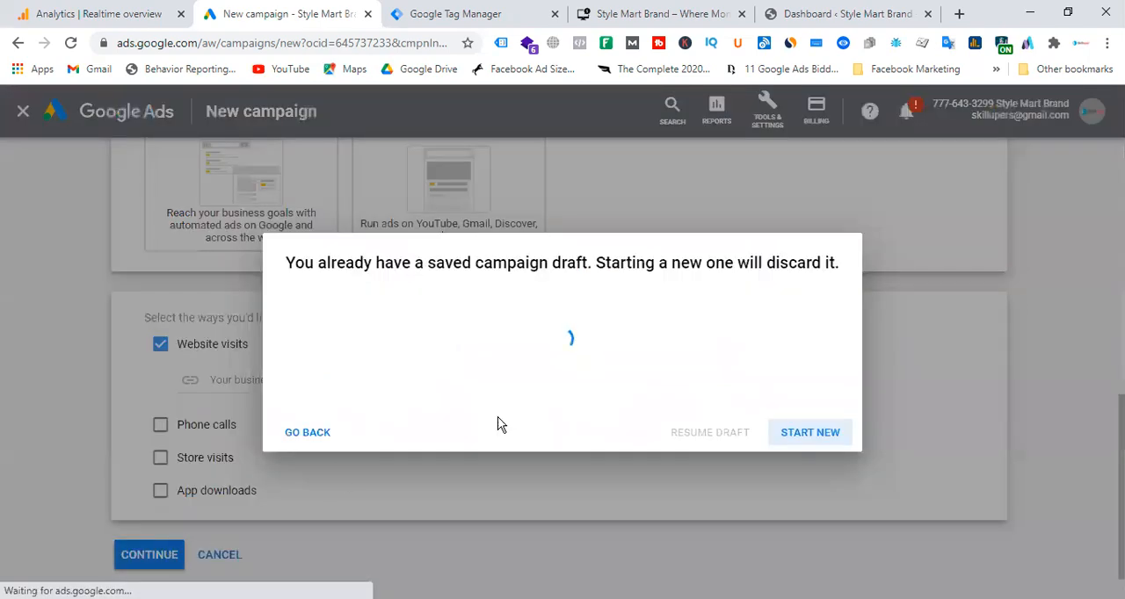
left_click(793, 421)
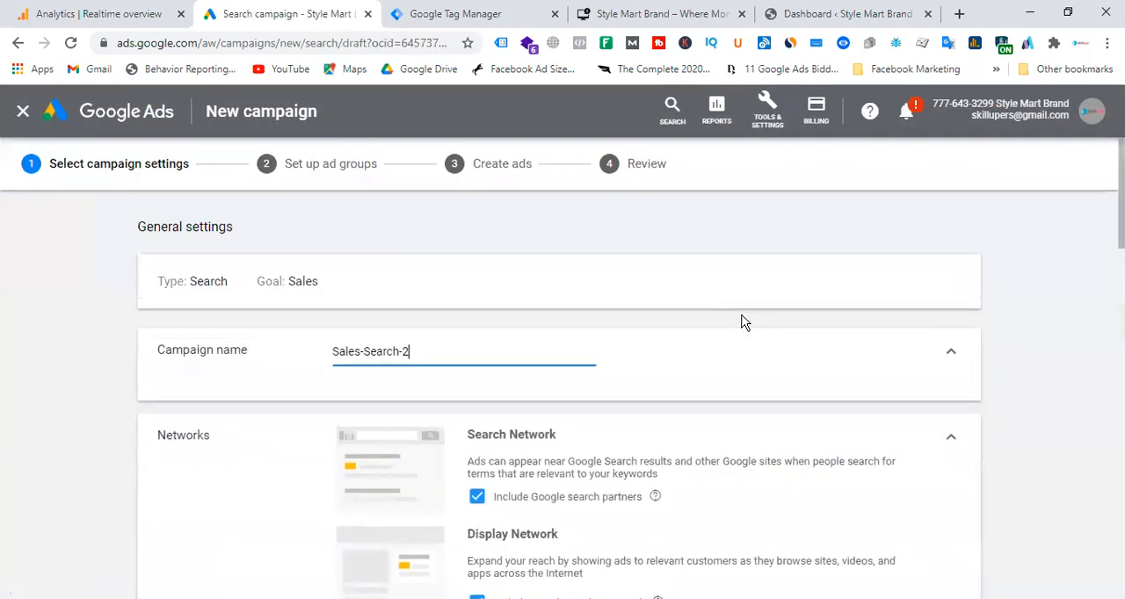
Switch the campaign's bidding section to selecting a bid strategy directly.
scroll(539, 366, "down", 3)
scroll(538, 367, "down", 10)
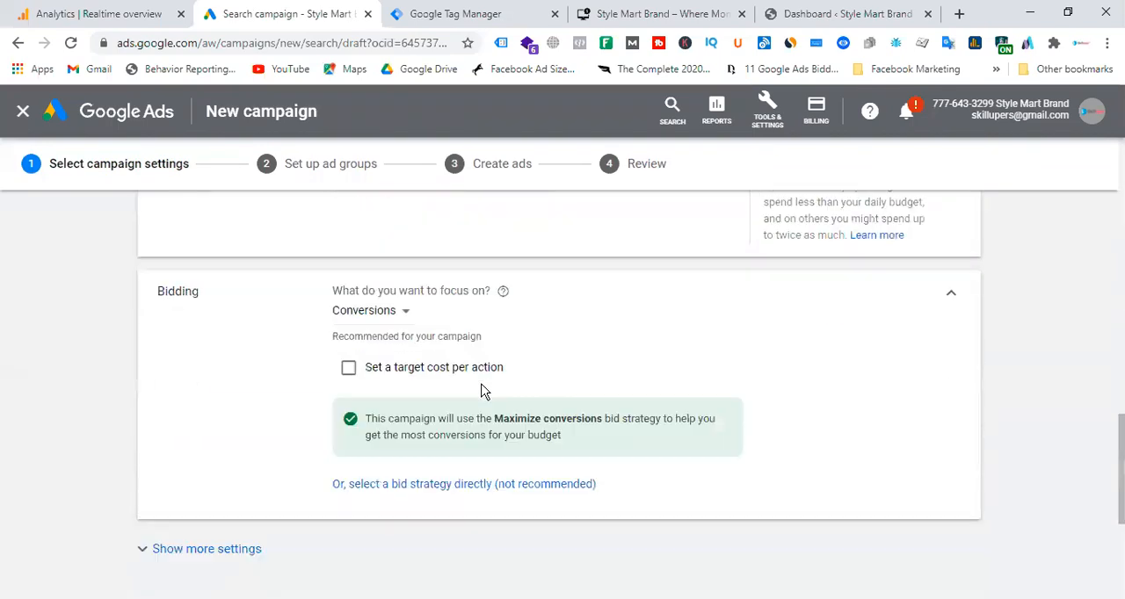
left_click(497, 402)
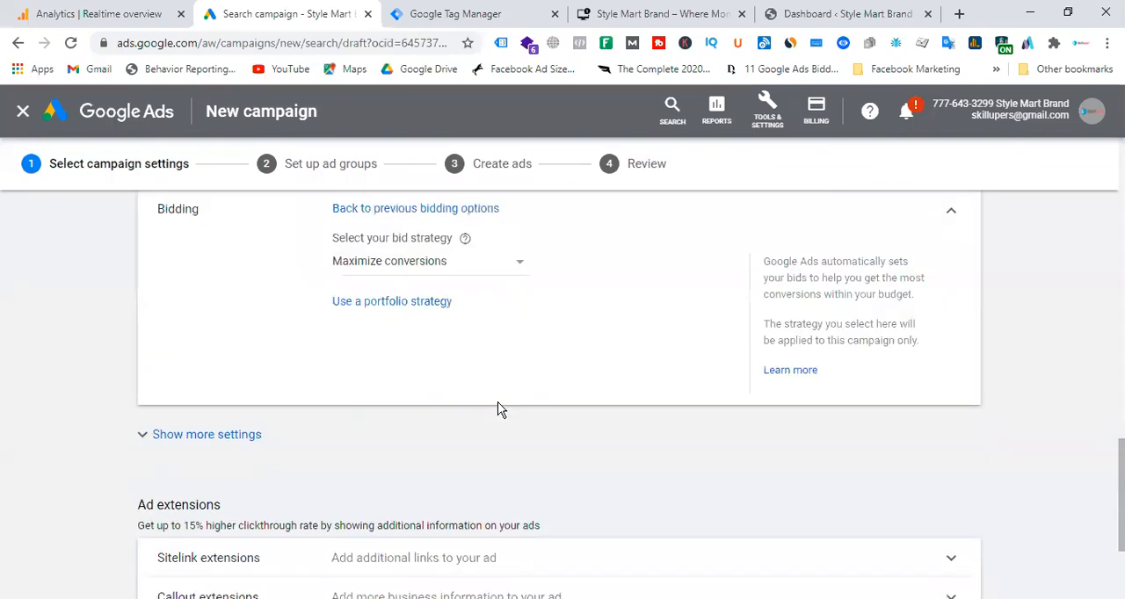
Try a new portfolio strategy and the Target ROAS bid strategy for the campaign.
left_click(426, 303)
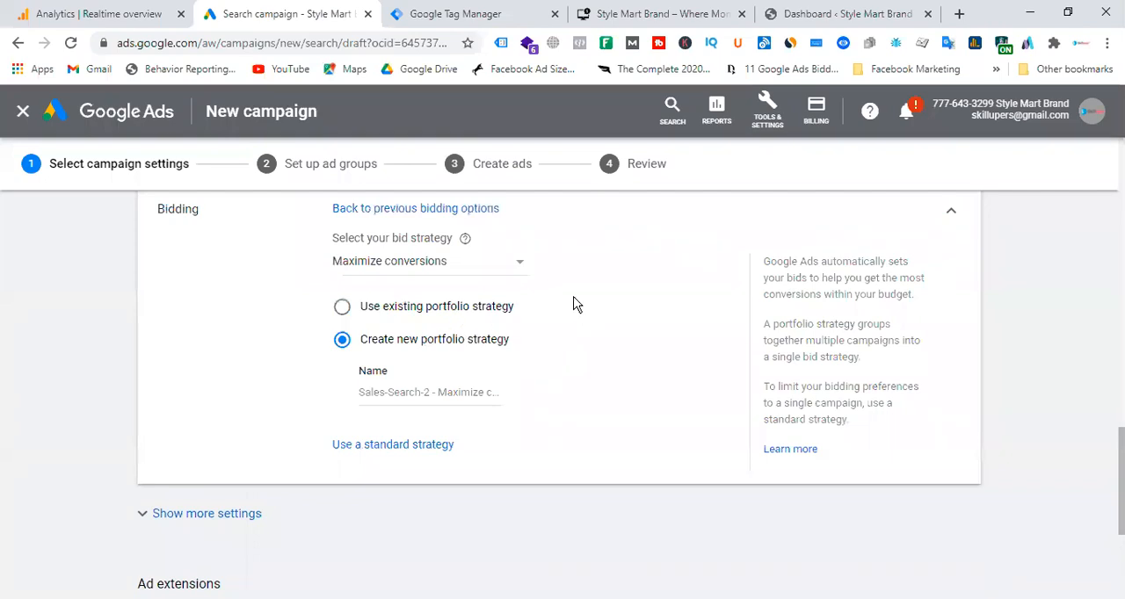
left_click(493, 269)
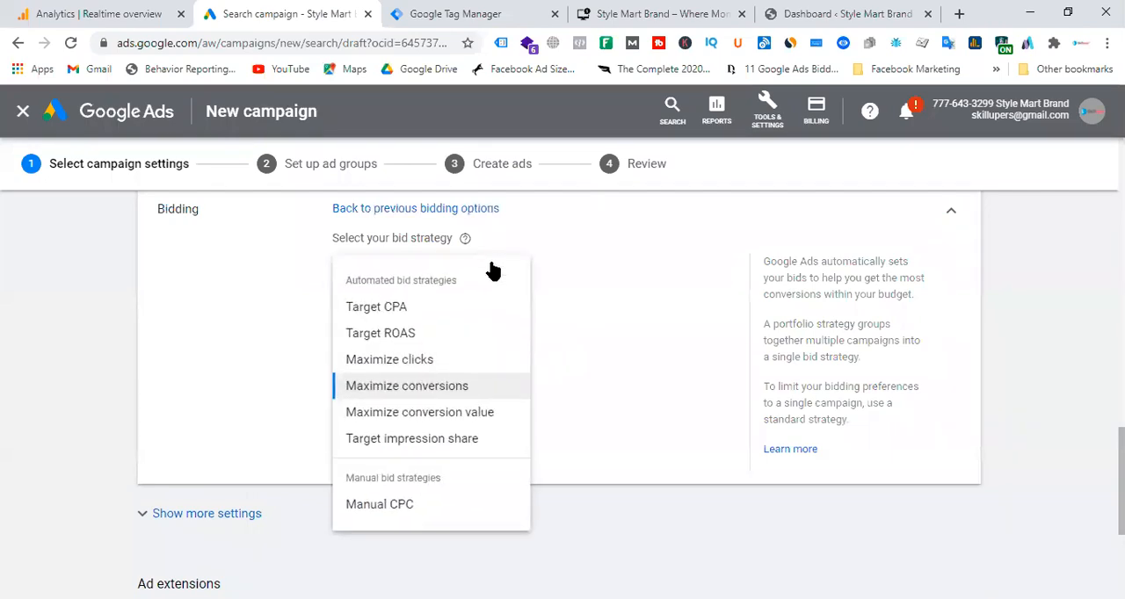
left_click(403, 338)
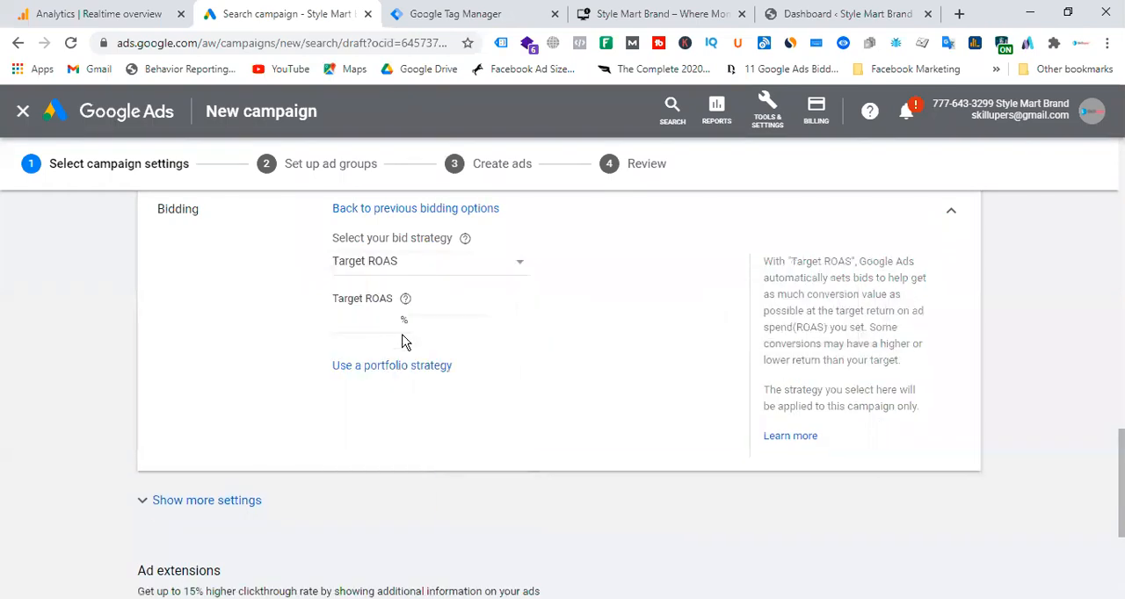
Set the bid strategy to Manual CPC with Enhanced CPC optimizing for conversions.
left_click(441, 266)
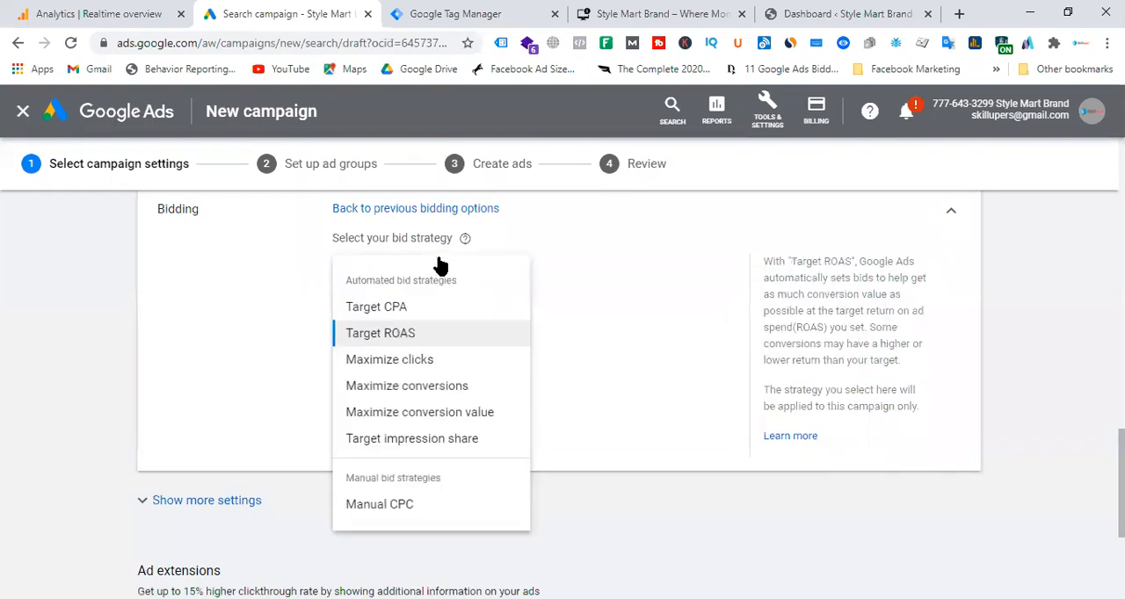
left_click(395, 507)
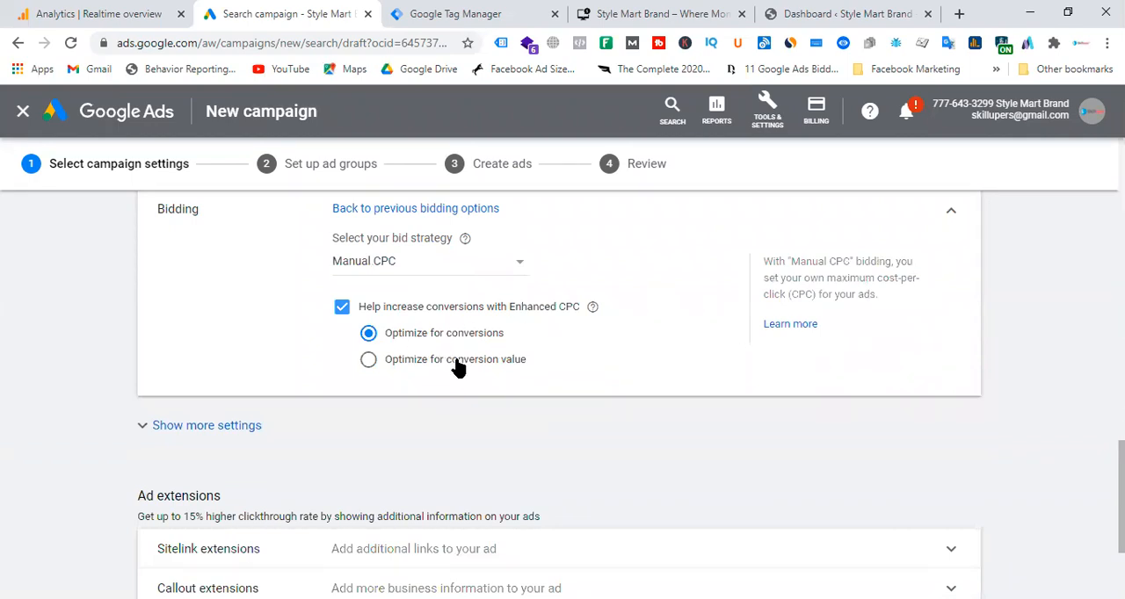
left_click(369, 362)
left_click(369, 335)
Set Enhanced CPC to optimize for conversion value.
left_click(668, 13)
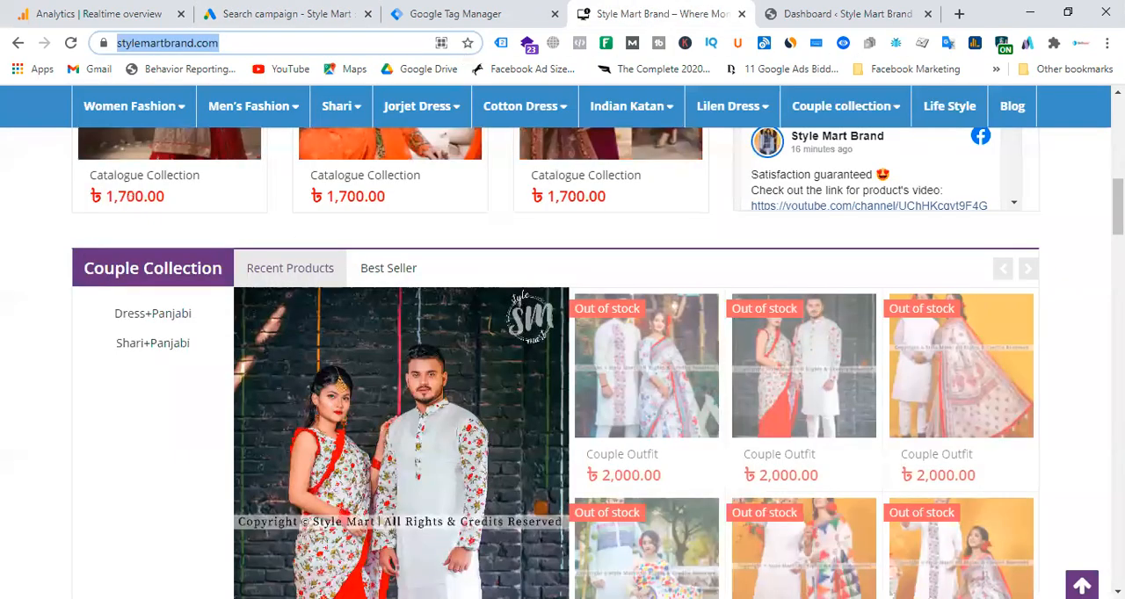
left_click(481, 14)
left_click(343, 14)
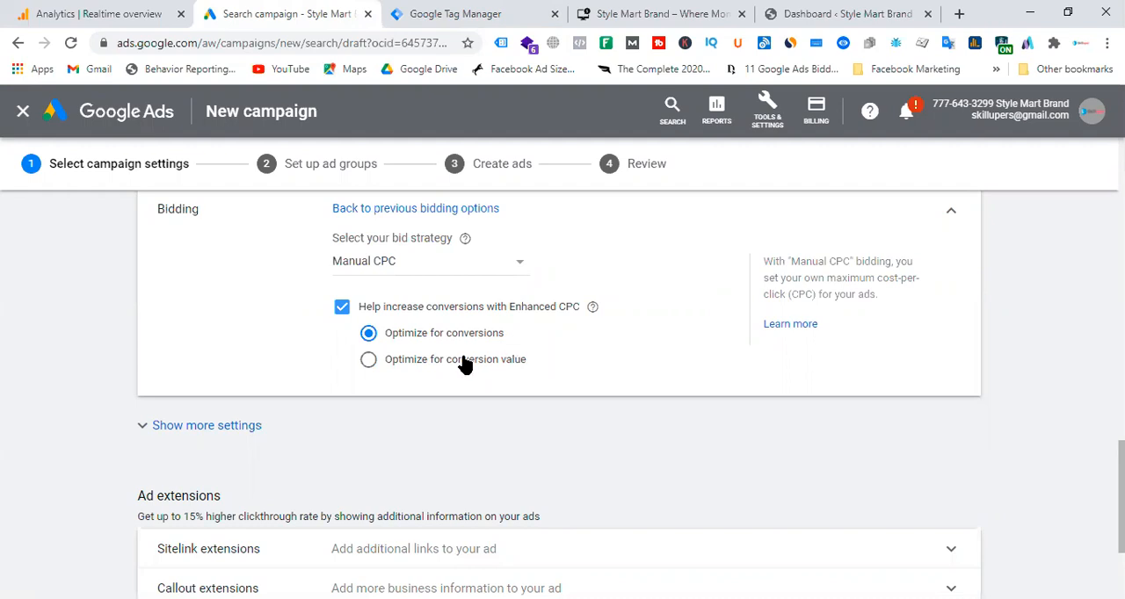
left_click(366, 360)
Switch to the Style Mart Brand store and open an in-stock Catalogue Collection product priced at 1,750.00.
left_click(685, 13)
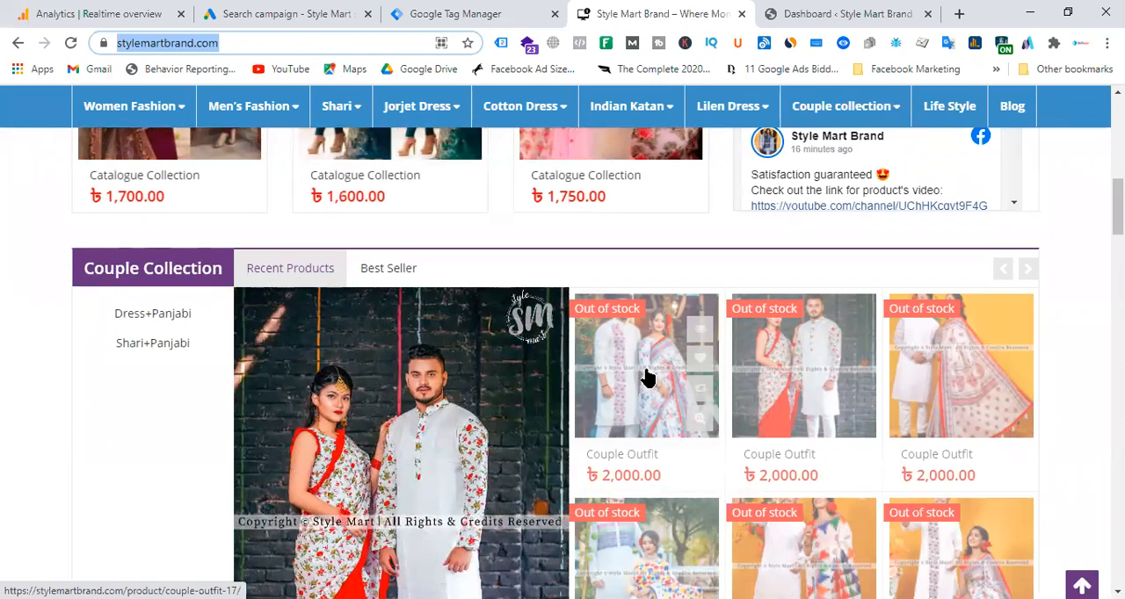
left_click(281, 13)
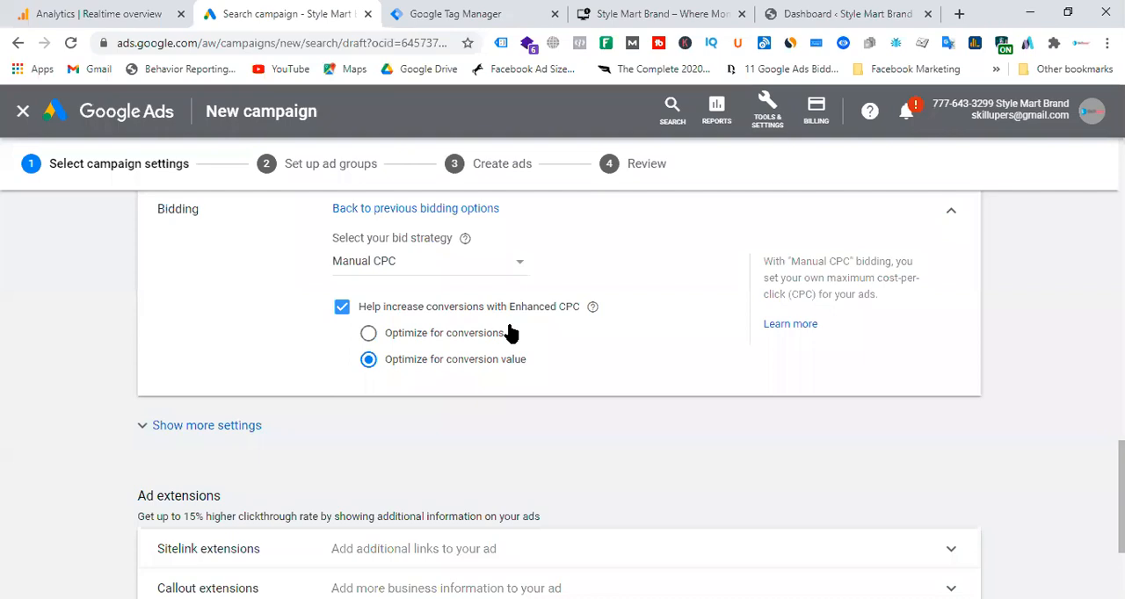
left_click(621, 14)
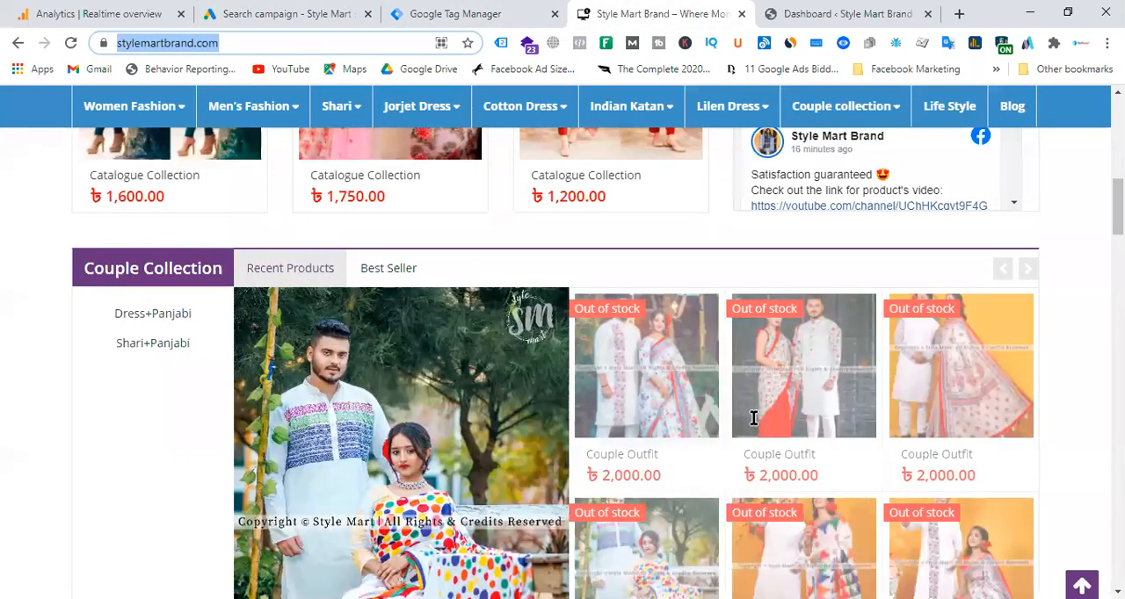
scroll(761, 418, "down", 3)
scroll(695, 356, "down", 6)
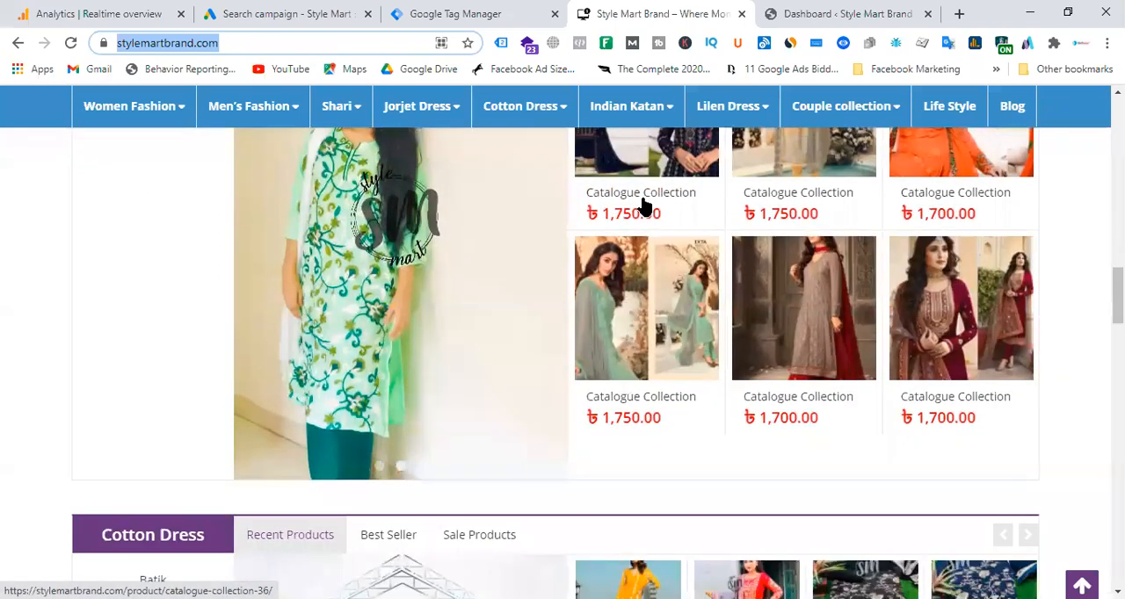
left_click(637, 204)
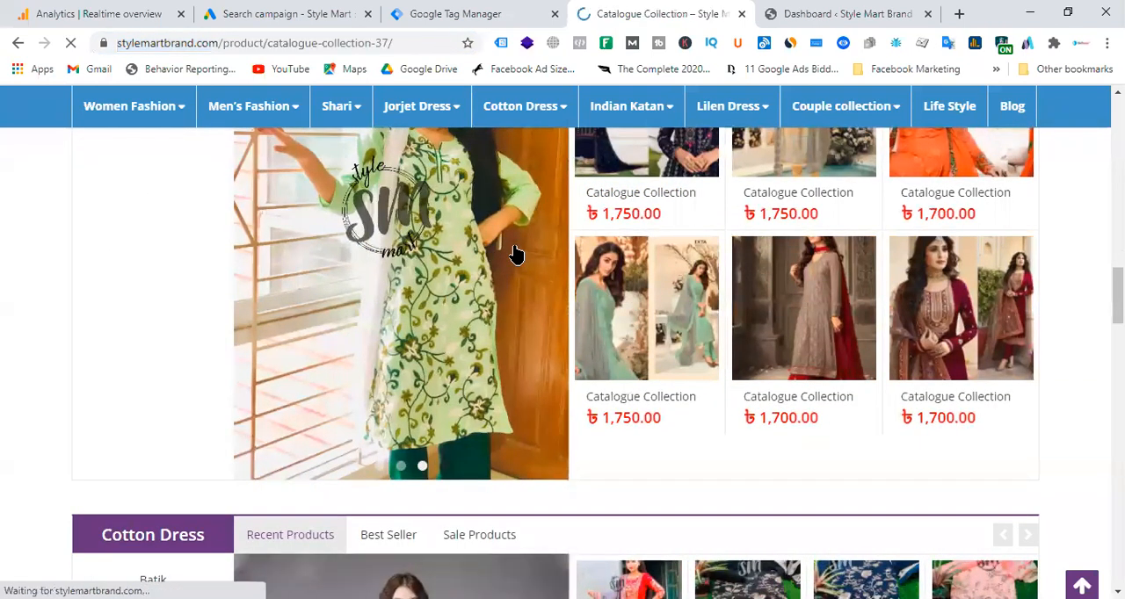
Add one Catalogue Collection item to the cart and open the shopping cart.
scroll(431, 382, "down", 3)
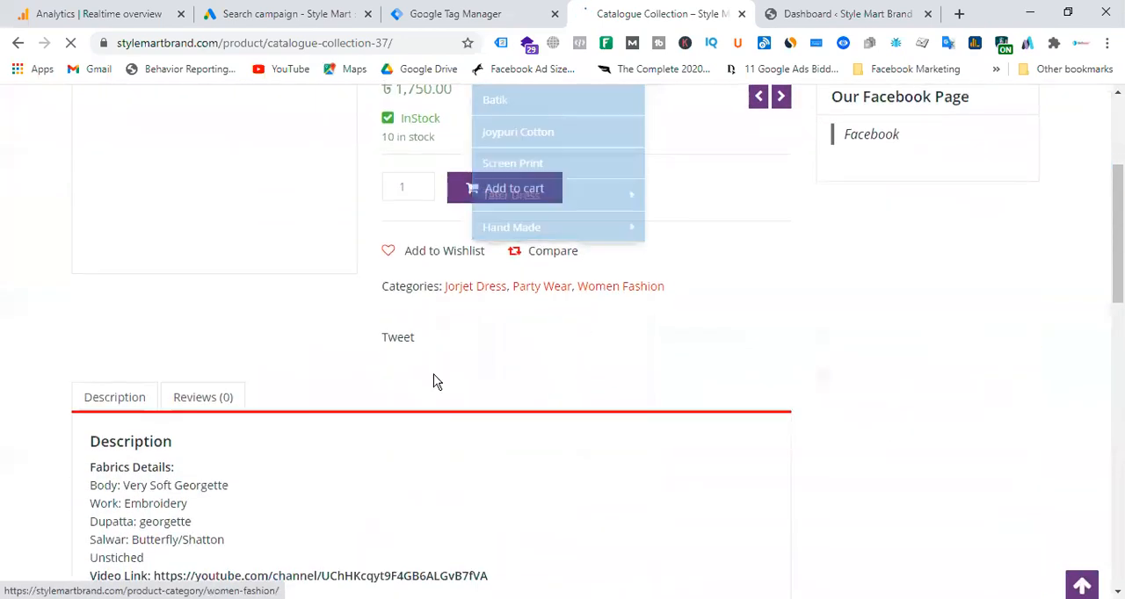
scroll(973, 364, "up", 3)
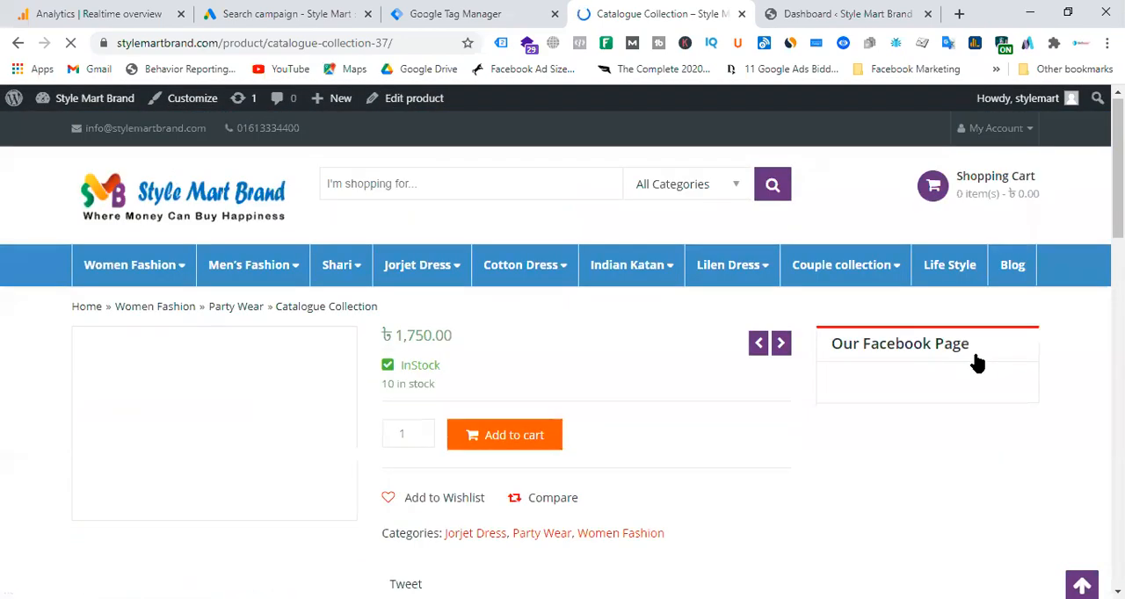
left_click(985, 202)
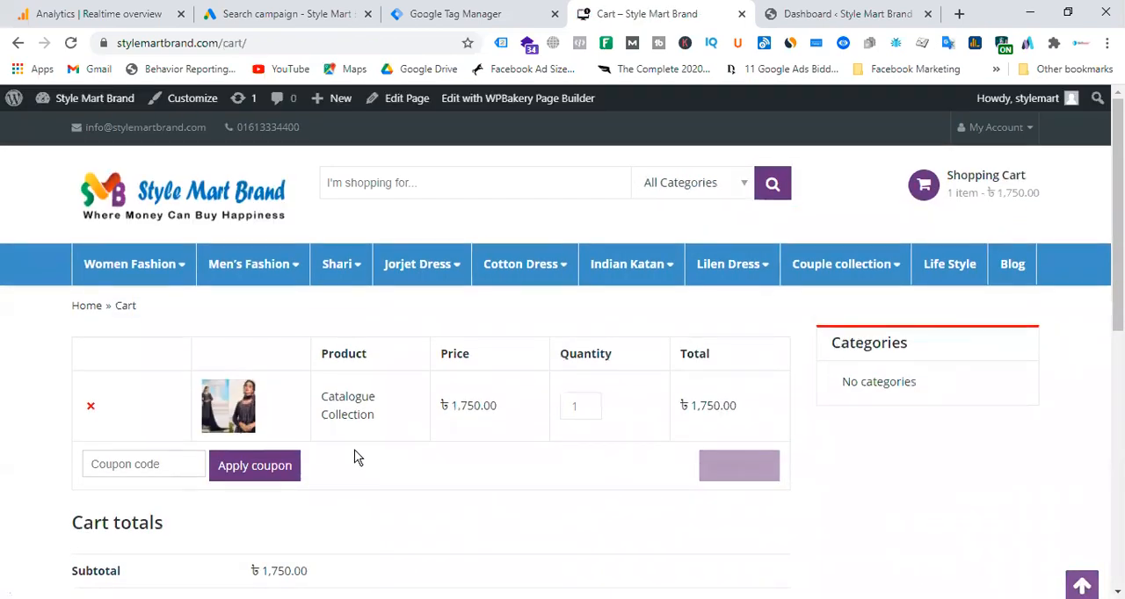
Proceed to checkout and place the order with cash on delivery.
scroll(723, 412, "down", 4)
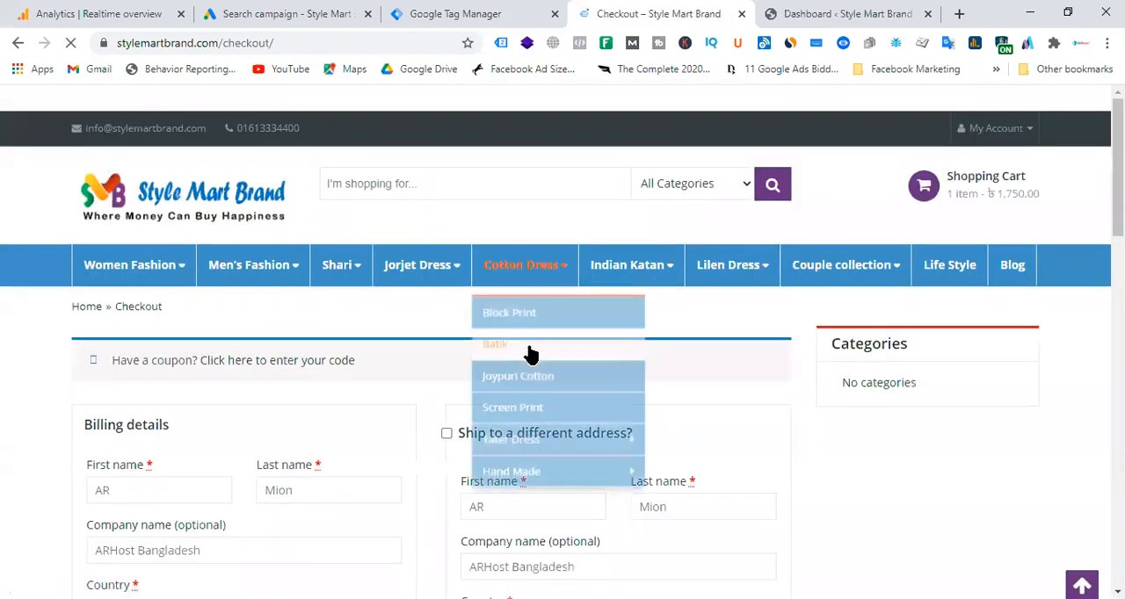
scroll(400, 409, "down", 3)
scroll(400, 409, "down", 15)
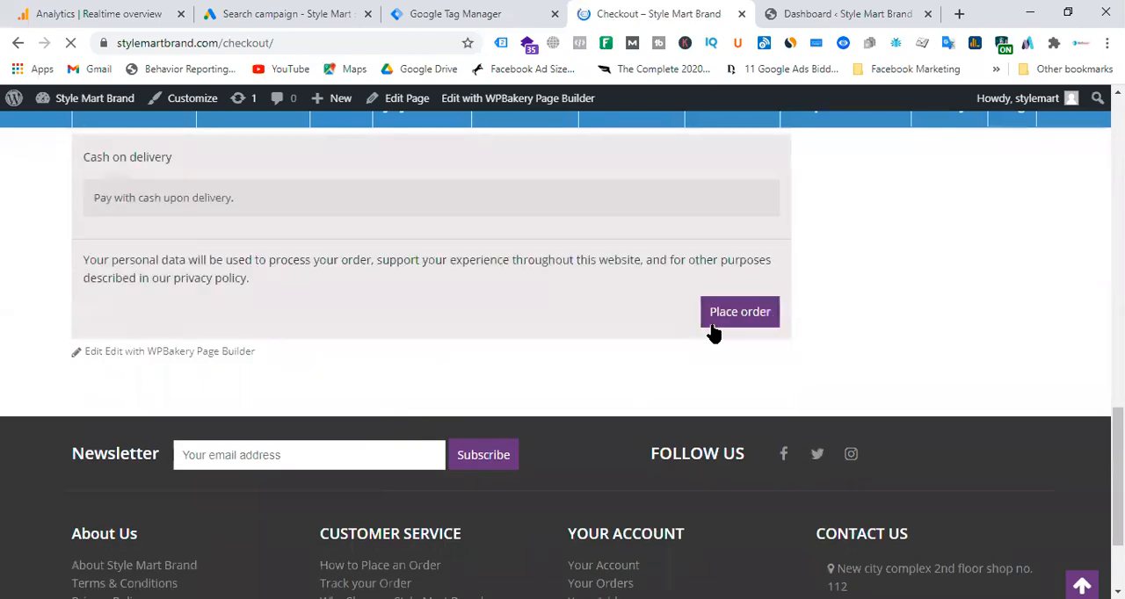
left_click(734, 316)
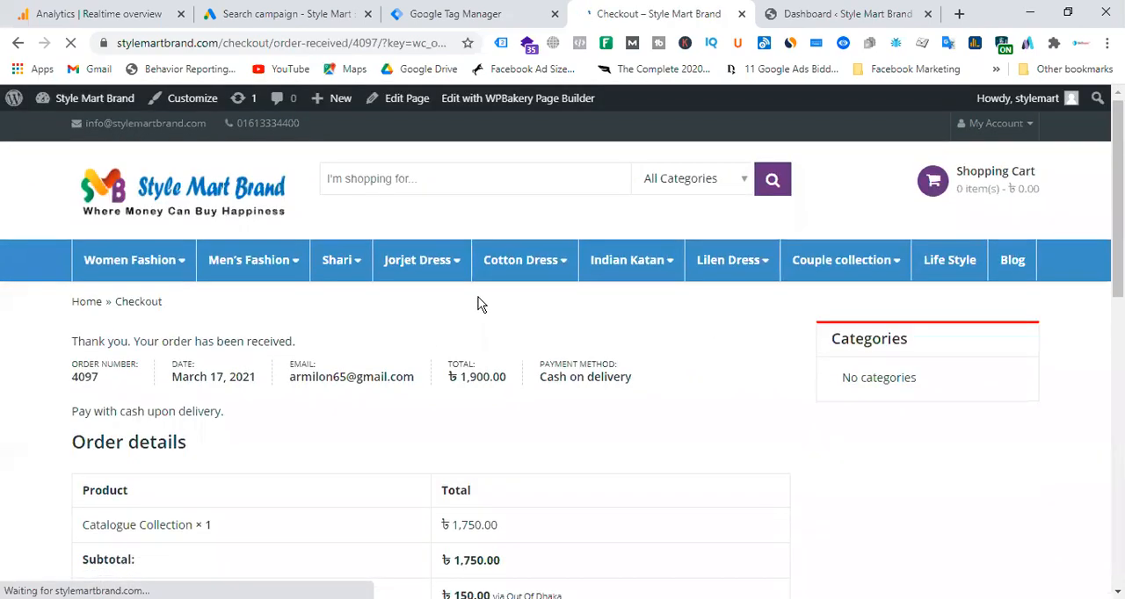
Examine the subtotal and total in the Order details table of the order confirmation.
scroll(584, 408, "down", 1)
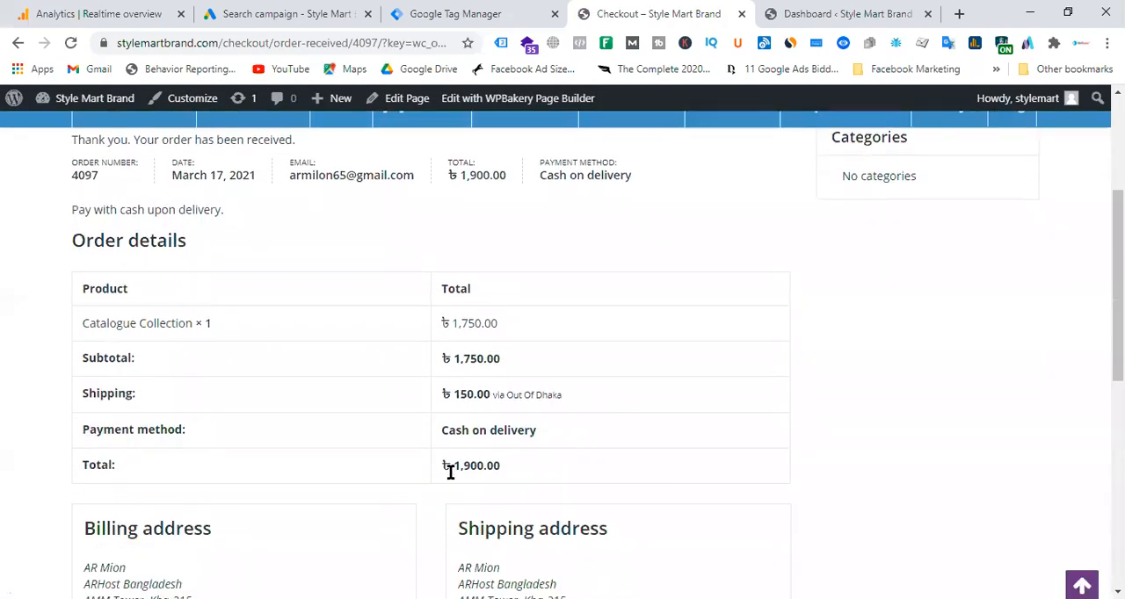
left_click_drag(448, 469, 537, 469)
scroll(685, 387, "up", 1)
left_click(588, 524)
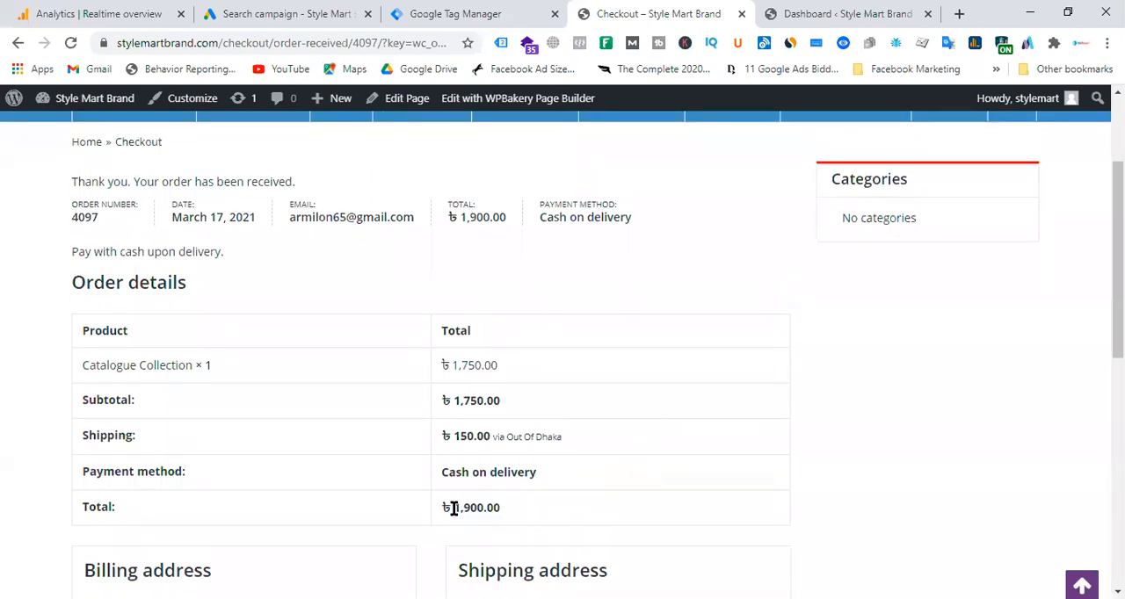
left_click_drag(453, 508, 578, 510)
left_click_drag(448, 401, 539, 423)
left_click_drag(448, 507, 598, 522)
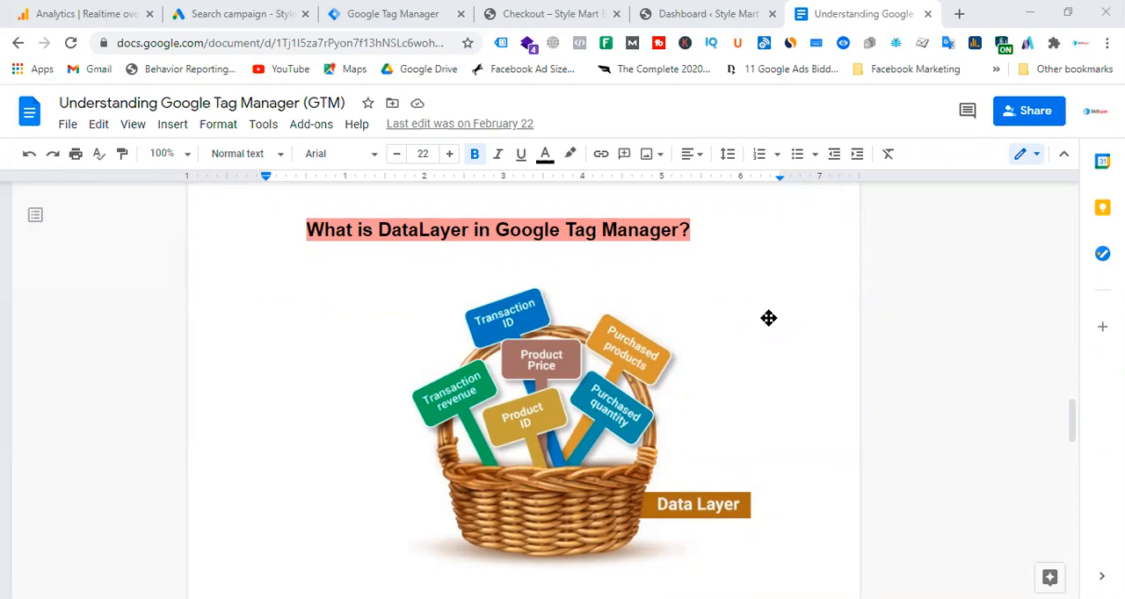
Return to the Style Mart order confirmation and examine its order number, total and shipping cost.
left_click(694, 15)
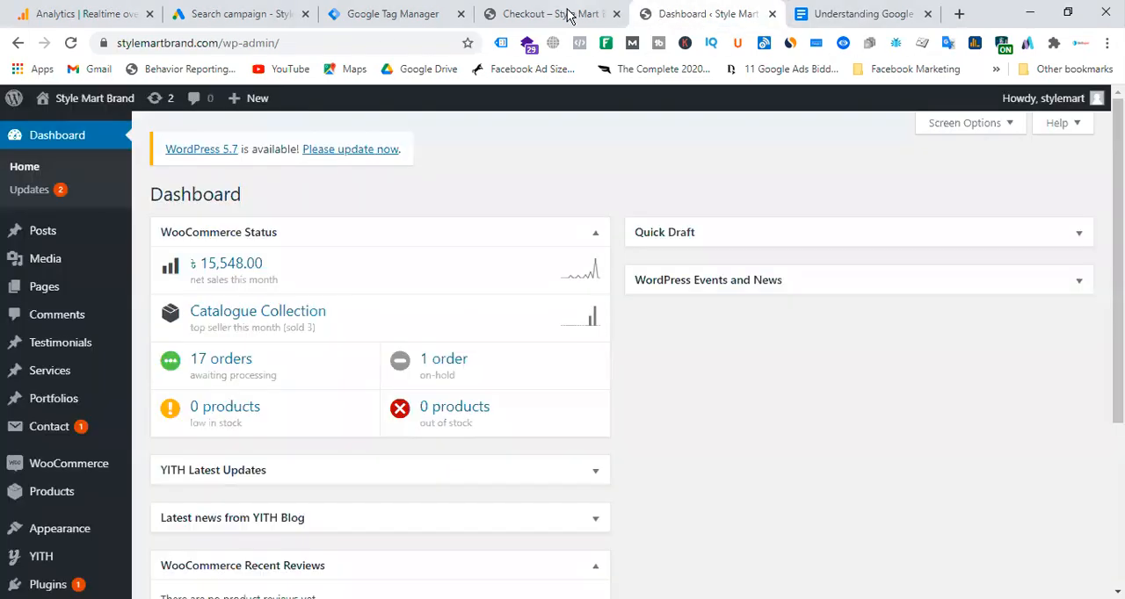
left_click(567, 14)
left_click_drag(81, 365, 683, 537)
left_click(673, 381)
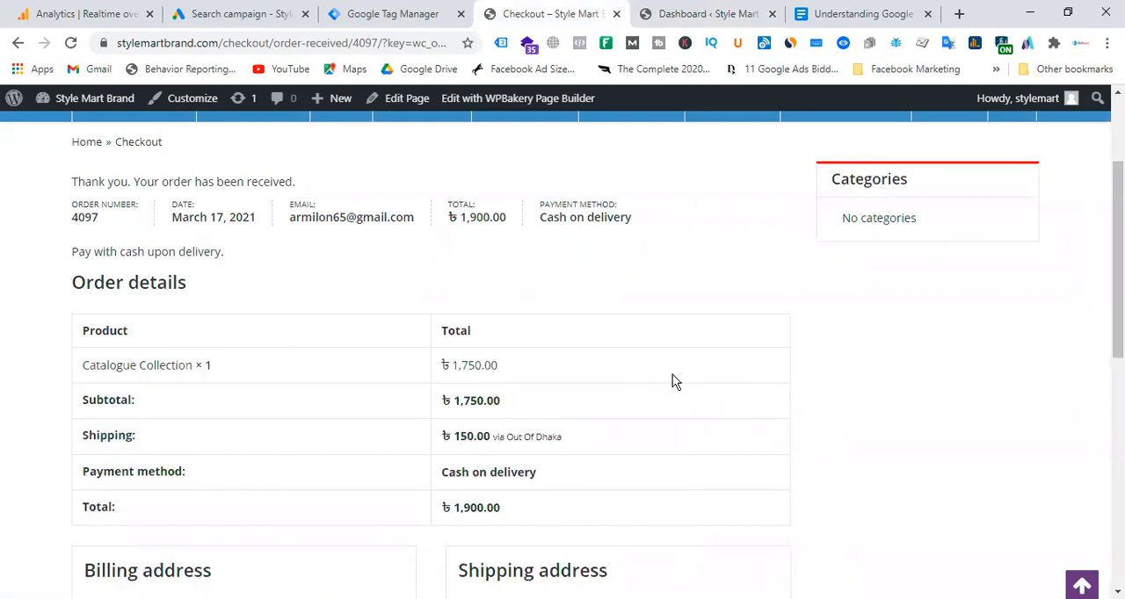
left_click_drag(68, 220, 109, 228)
left_click(84, 230)
left_click_drag(460, 217, 576, 234)
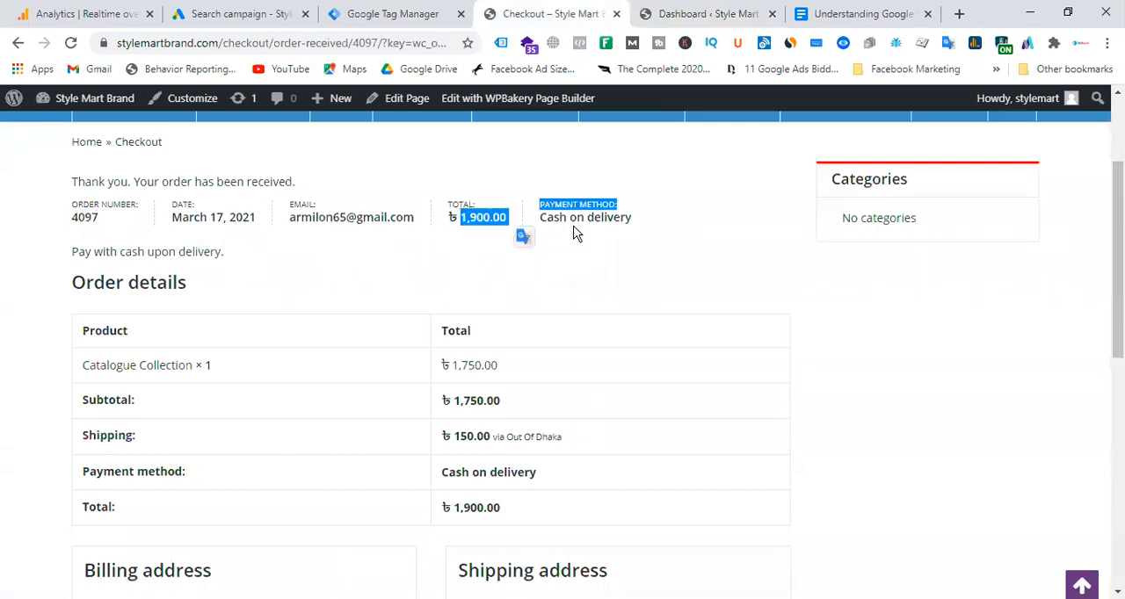
scroll(345, 394, "down", 1)
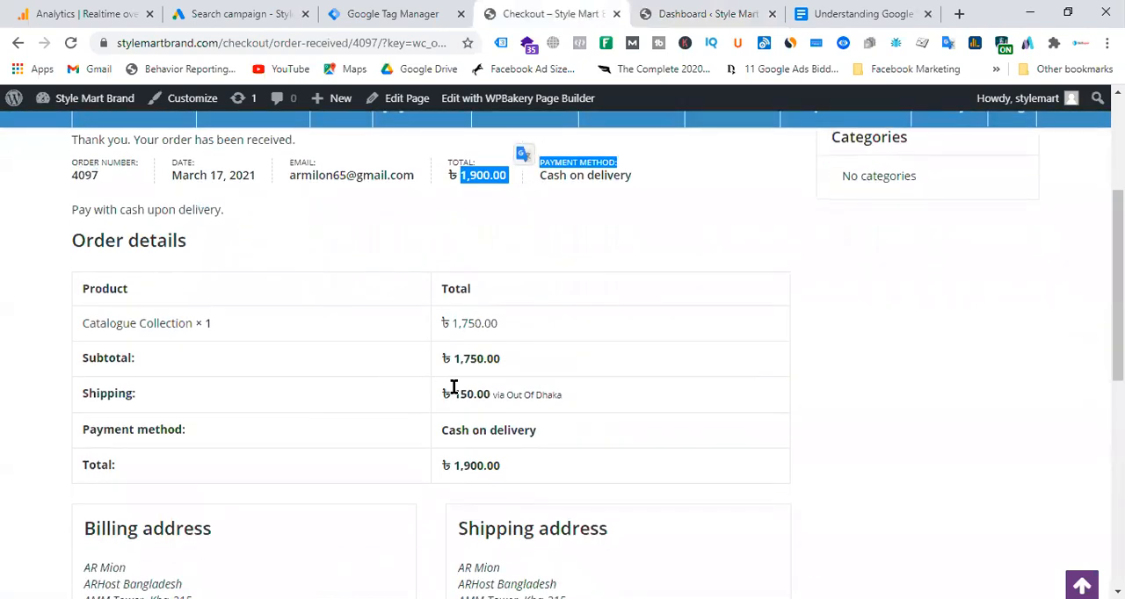
left_click_drag(453, 387, 523, 388)
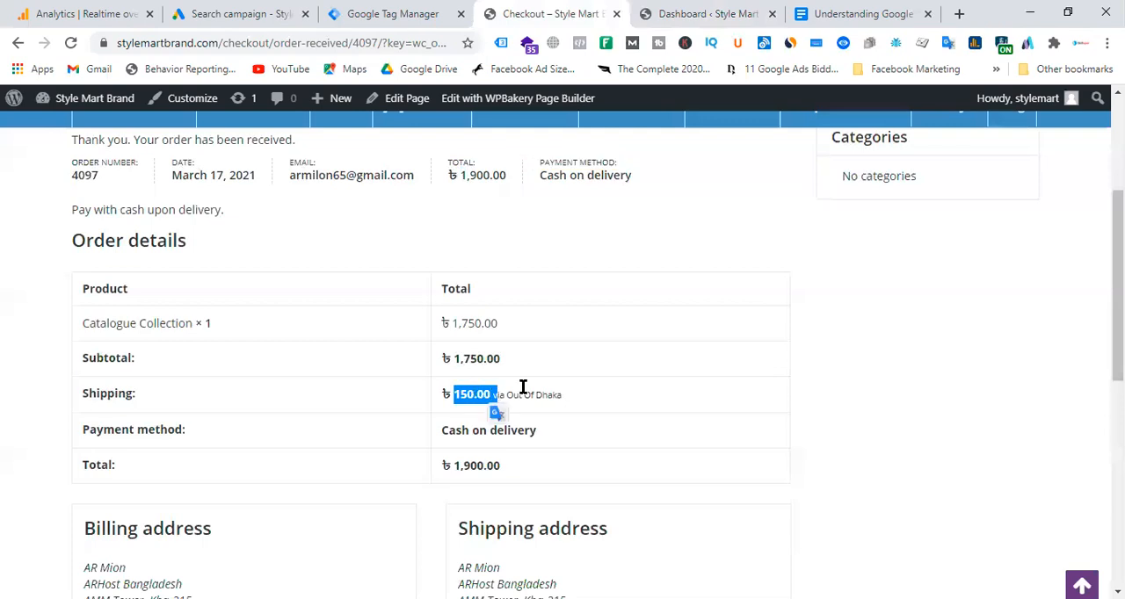
scroll(604, 356, "down", 4)
scroll(606, 351, "up", 2)
left_click(704, 262)
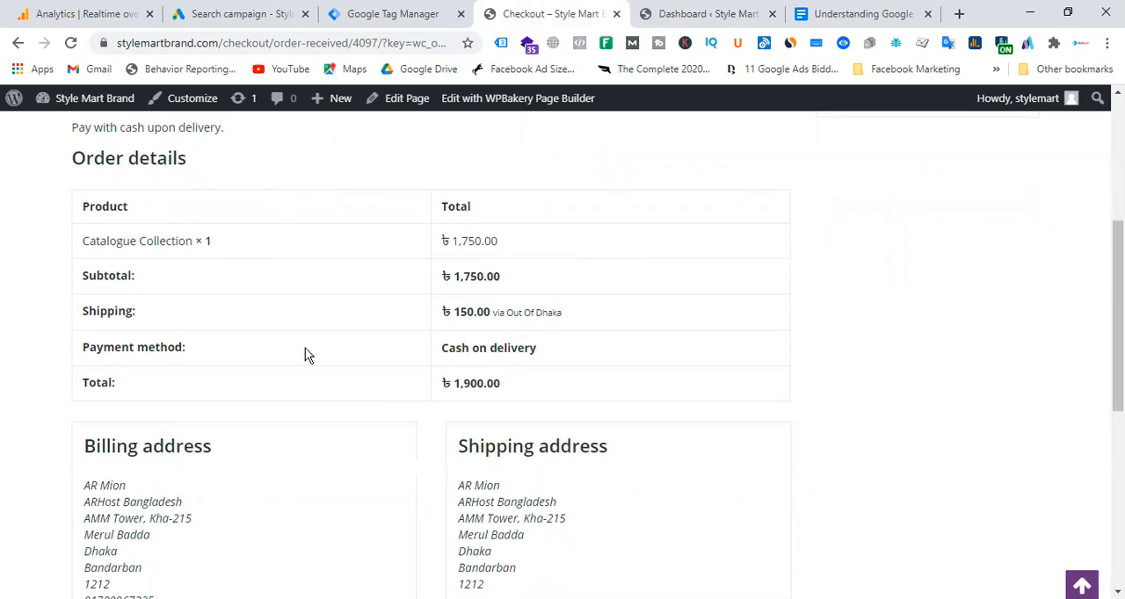
Select the Order details section of the order confirmation and inspect its product row in the browser's developer tools.
left_click_drag(36, 187, 690, 557)
left_click(919, 309)
left_click_drag(48, 167, 580, 405)
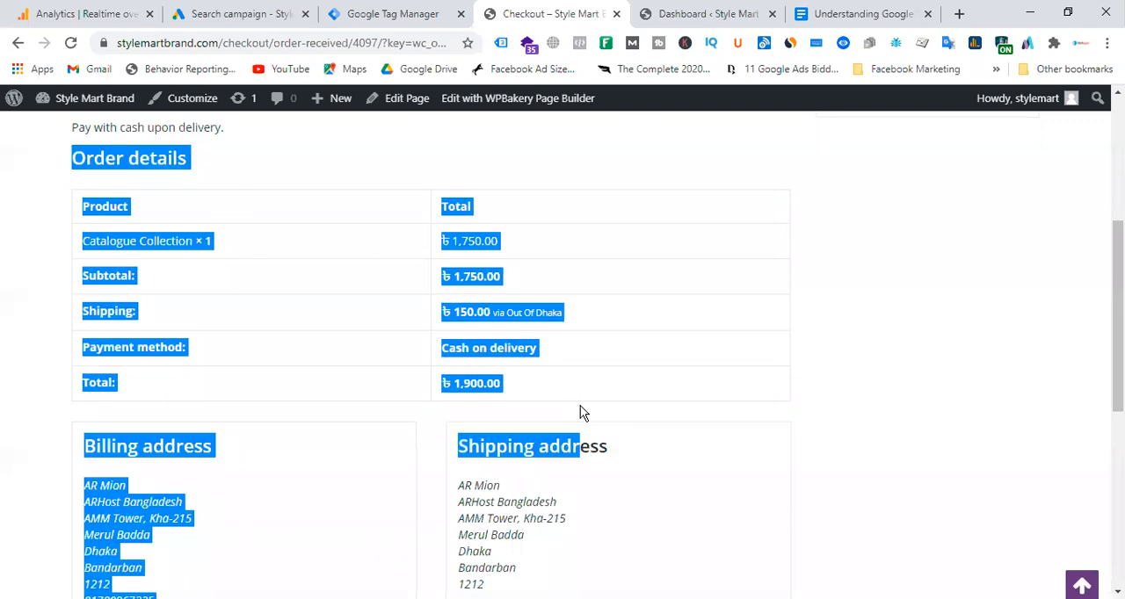
left_click(630, 261)
left_click_drag(43, 167, 682, 397)
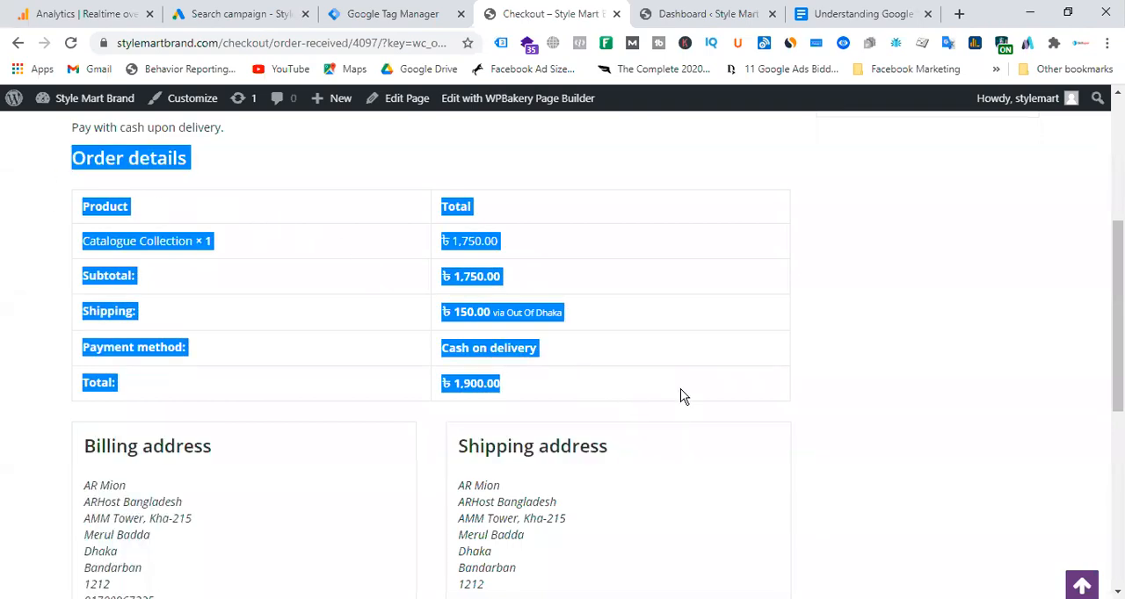
right_click(319, 250)
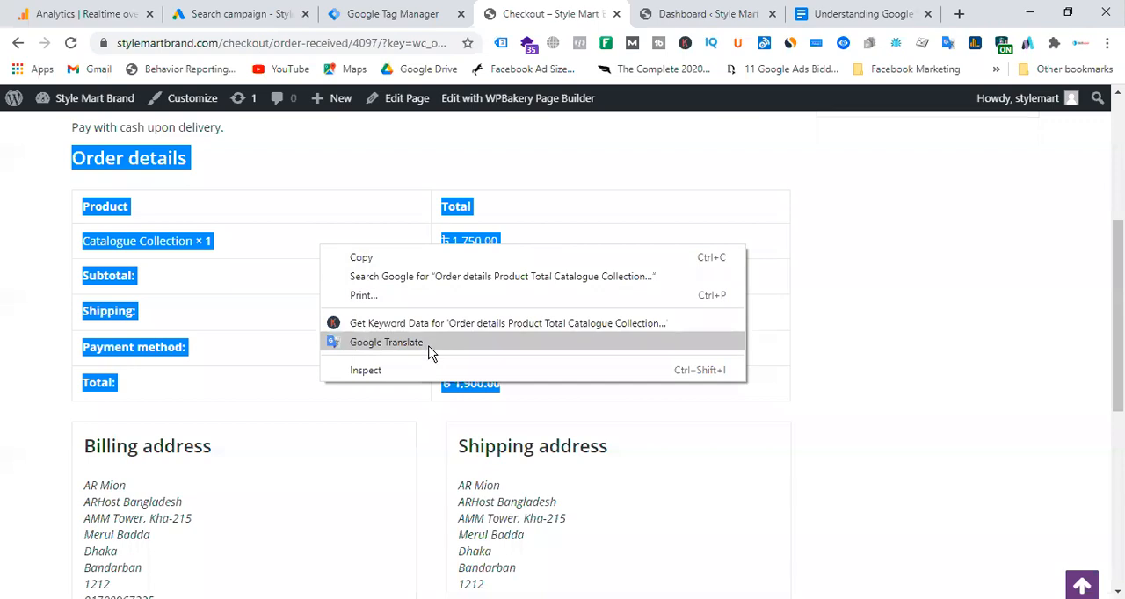
left_click(422, 375)
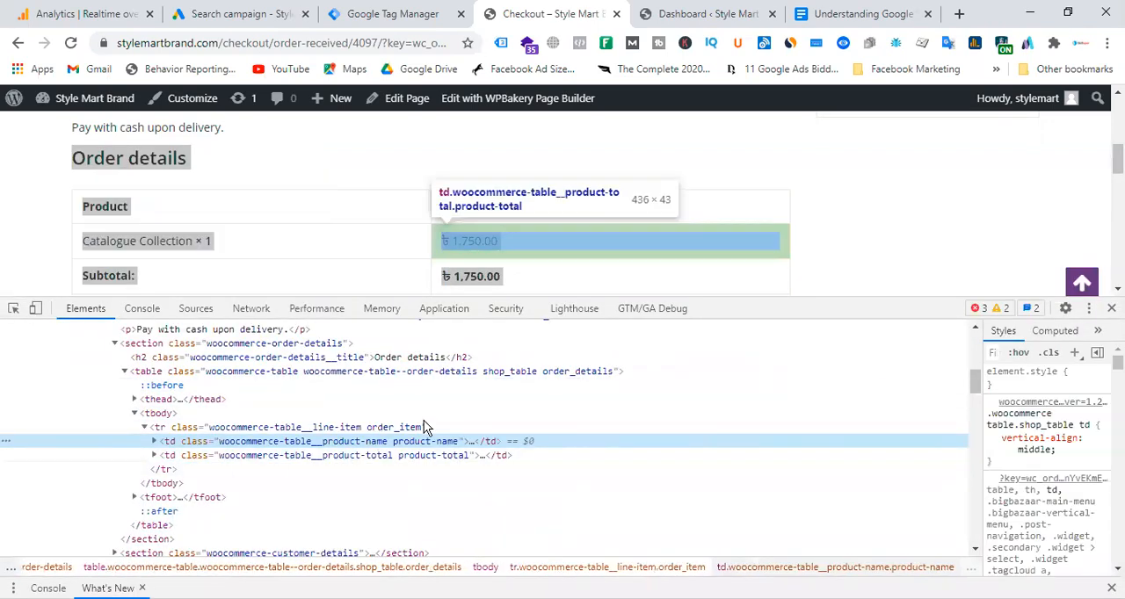
Look through the confirmation page's HTML for the order data, and shrink the developer tools pane to reveal more of the page.
scroll(466, 439, "down", 5)
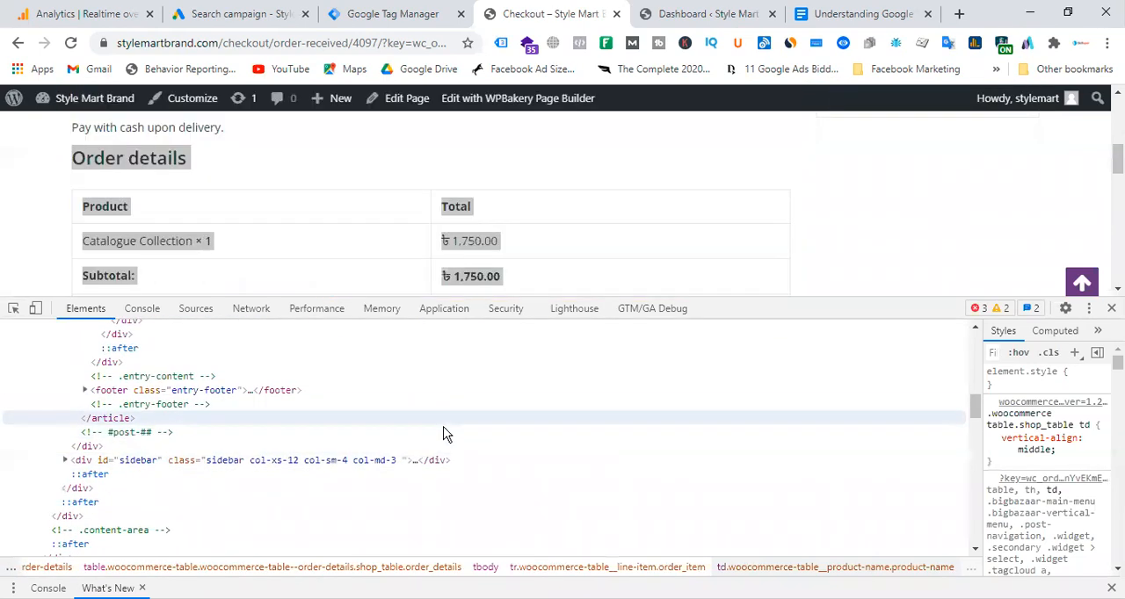
scroll(444, 433, "down", 4)
scroll(448, 433, "up", 12)
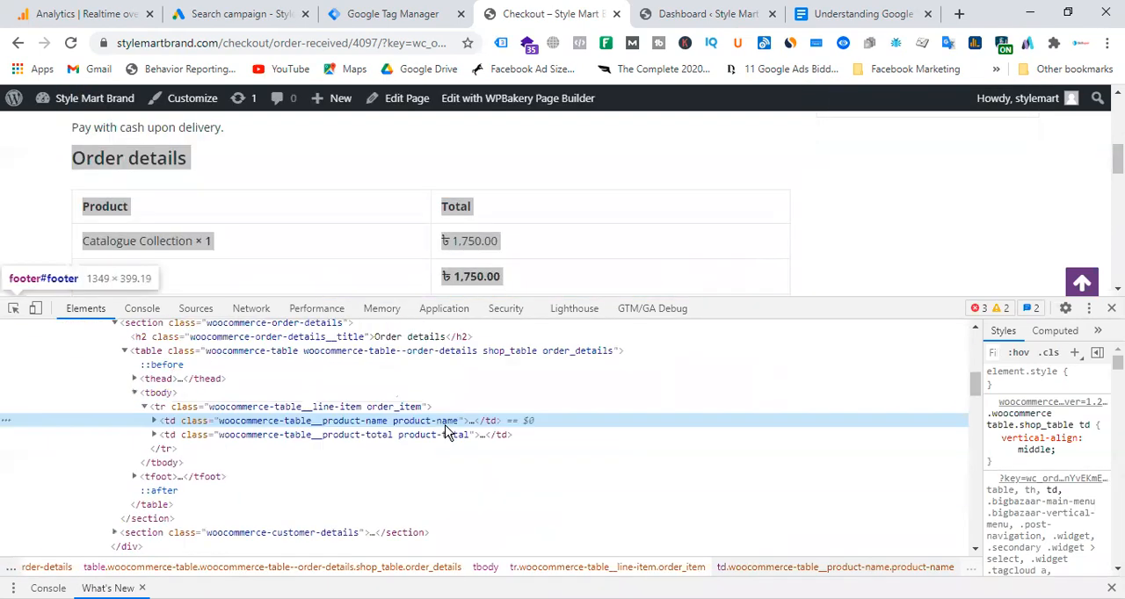
scroll(448, 433, "up", 3)
left_click(522, 281)
left_click_drag(522, 282, 477, 252)
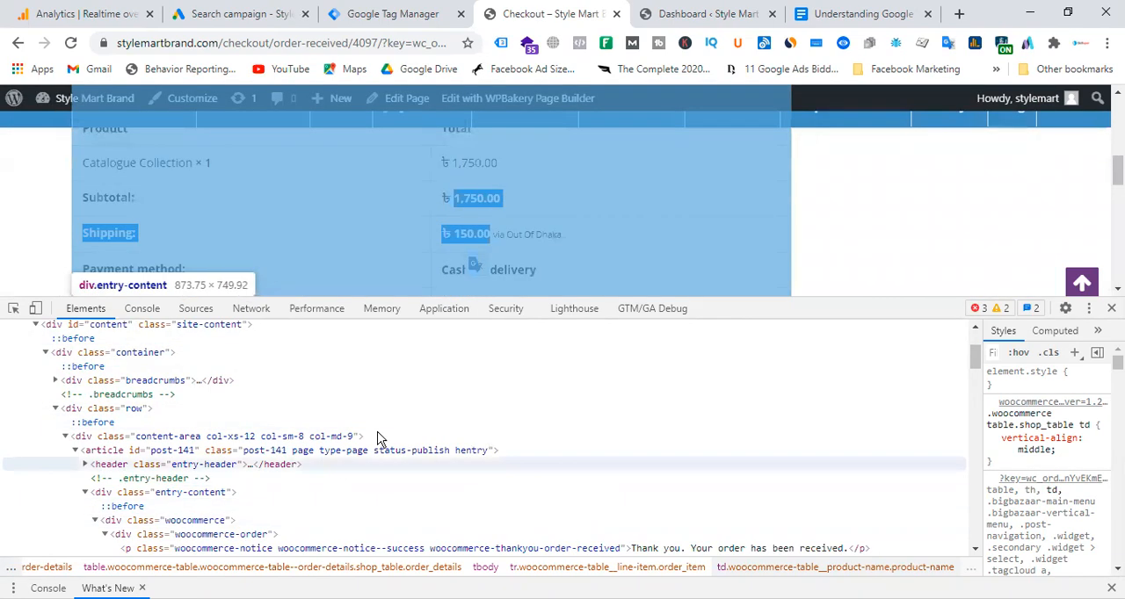
scroll(382, 439, "up", 3)
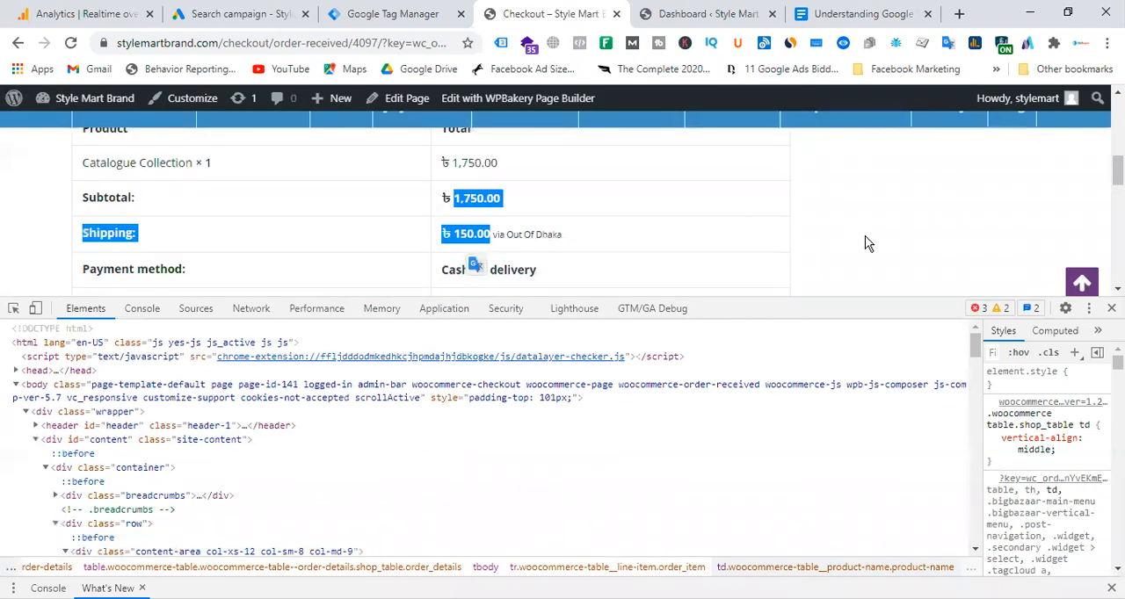
left_click(866, 246)
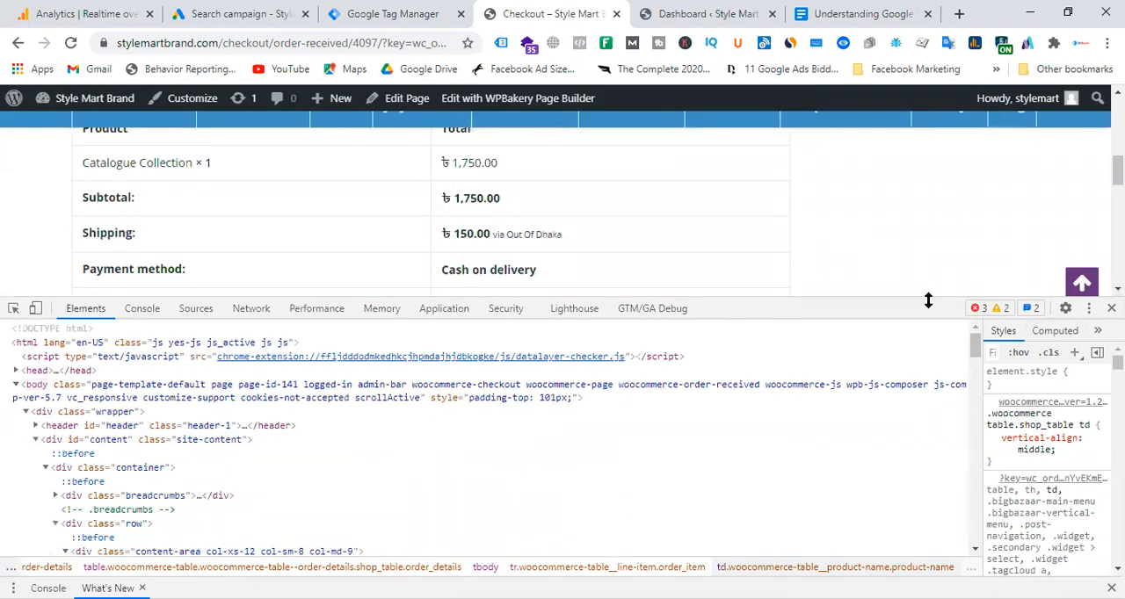
left_click_drag(928, 301, 929, 461)
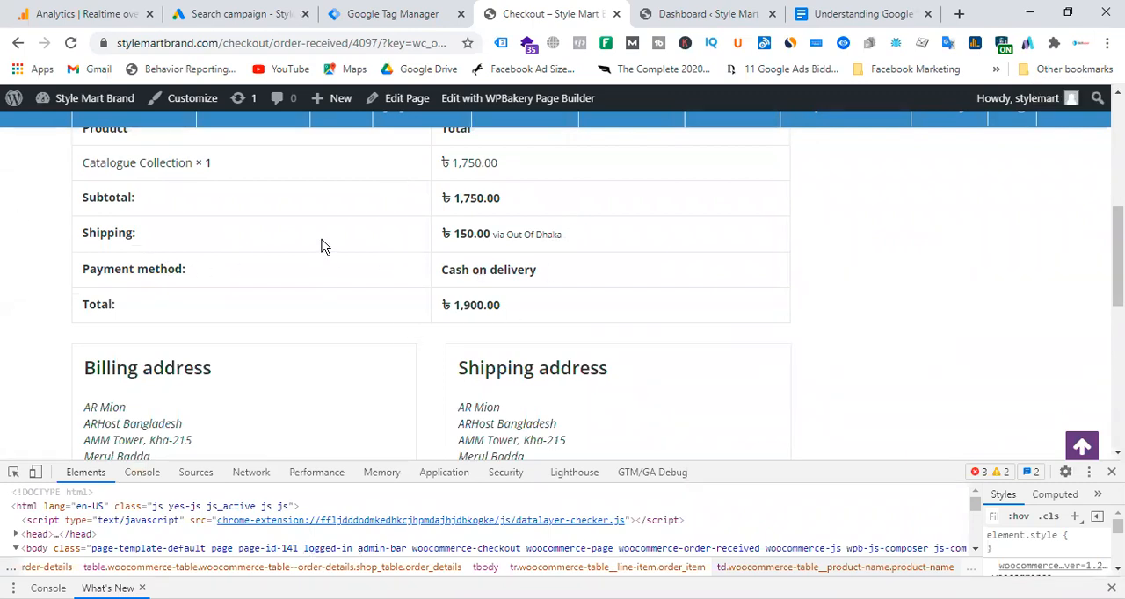
Check the tags in Google Tag Manager, and review the total and order number on the Style Mart order confirmation.
left_click(427, 14)
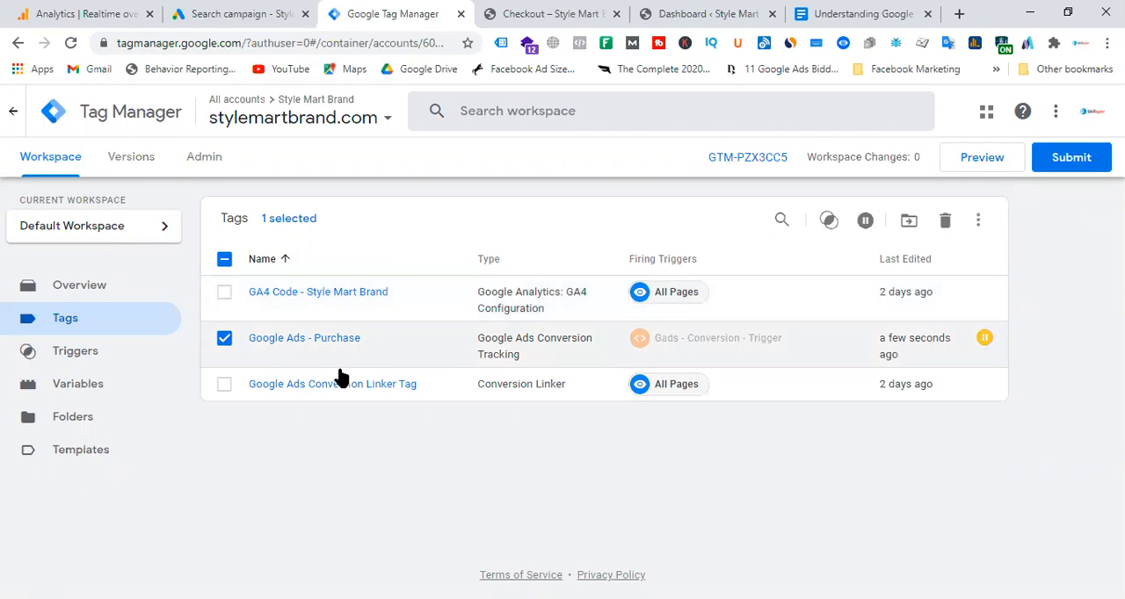
left_click(539, 14)
scroll(681, 261, "up", 2)
scroll(676, 277, "down", 2)
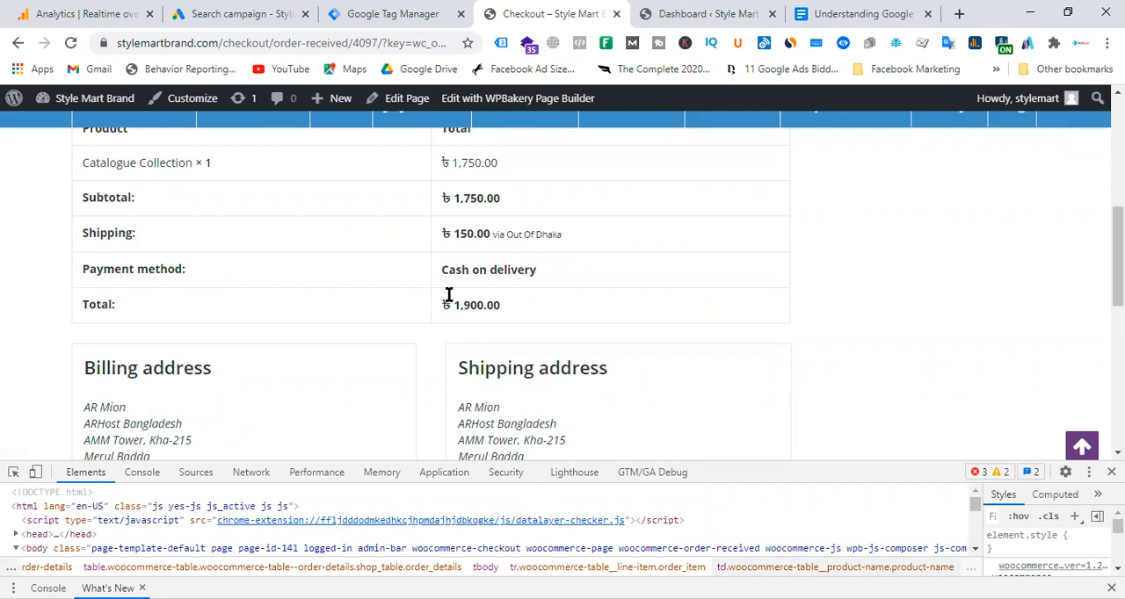
scroll(565, 246, "up", 1)
scroll(578, 254, "down", 1)
left_click_drag(447, 305, 557, 319)
left_click_drag(447, 307, 578, 314)
scroll(567, 301, "up", 3)
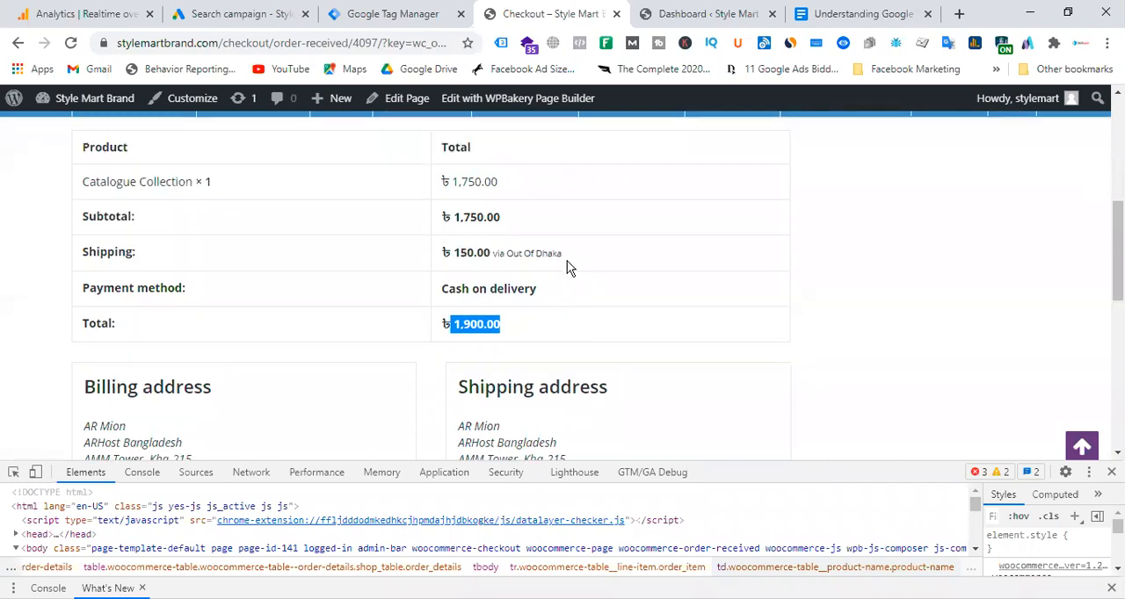
left_click_drag(68, 225, 111, 228)
scroll(567, 334, "down", 1)
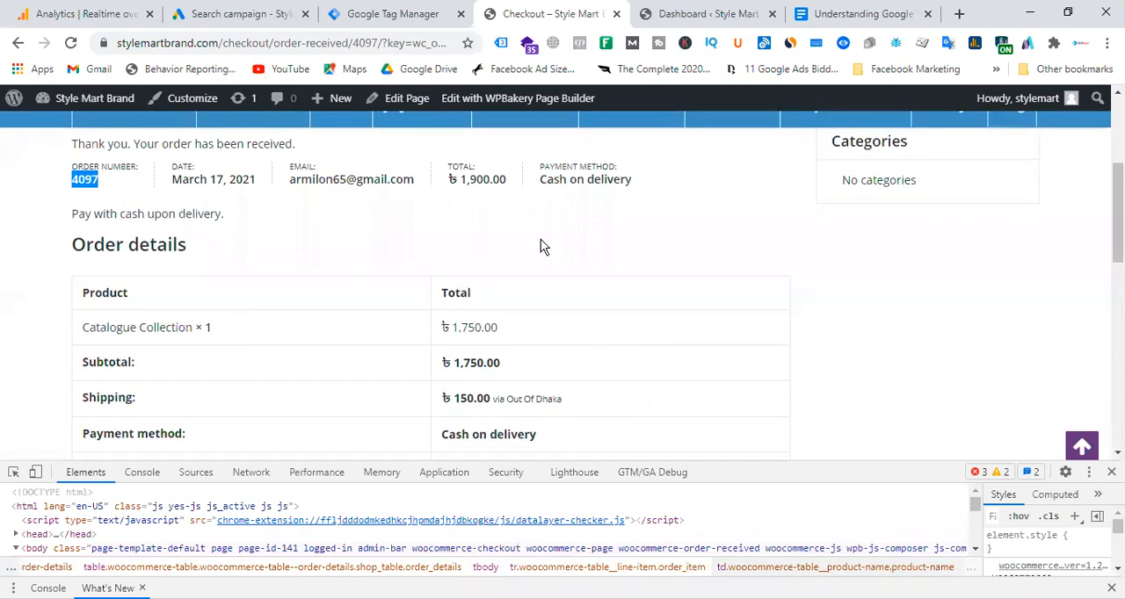
Review the Tag Manager tags and the Google Ads bidding settings alongside the DataLayer section of the Google Docs guide.
left_click(415, 15)
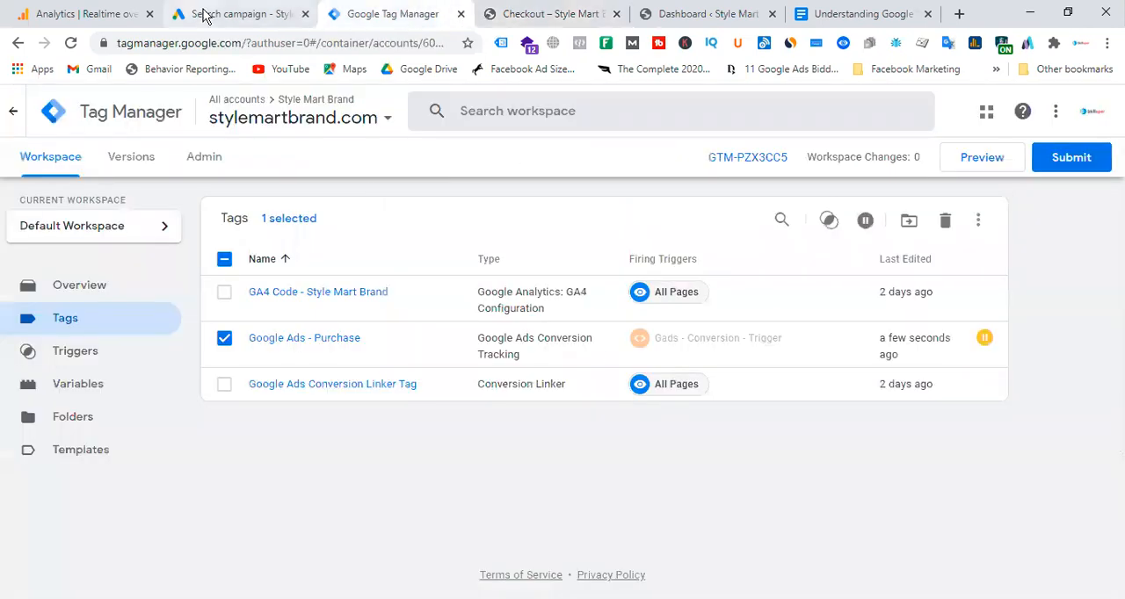
left_click(207, 14)
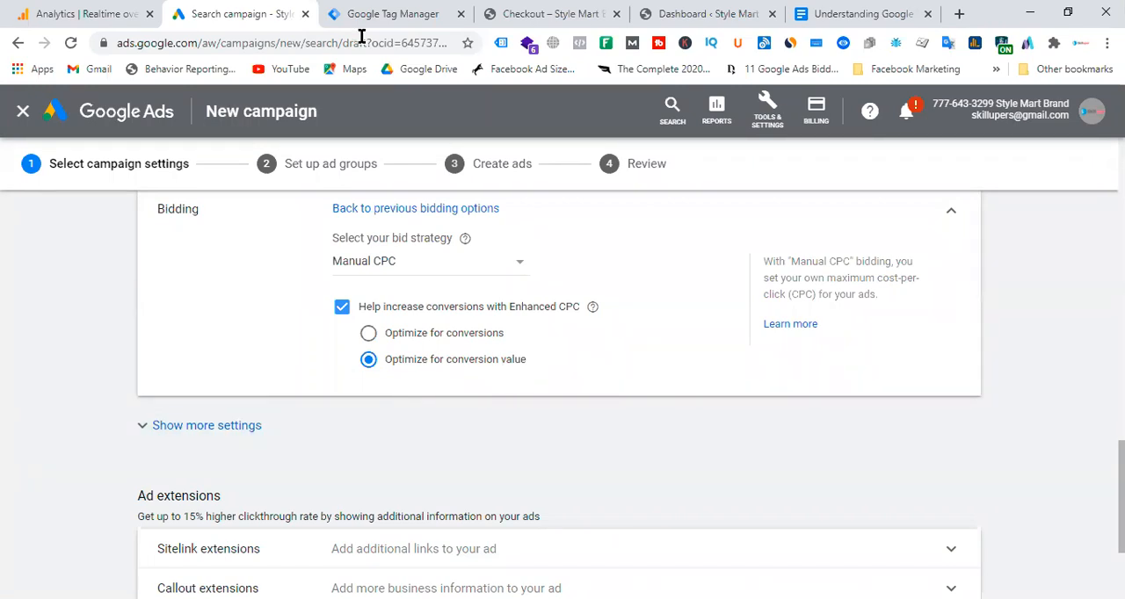
left_click(400, 14)
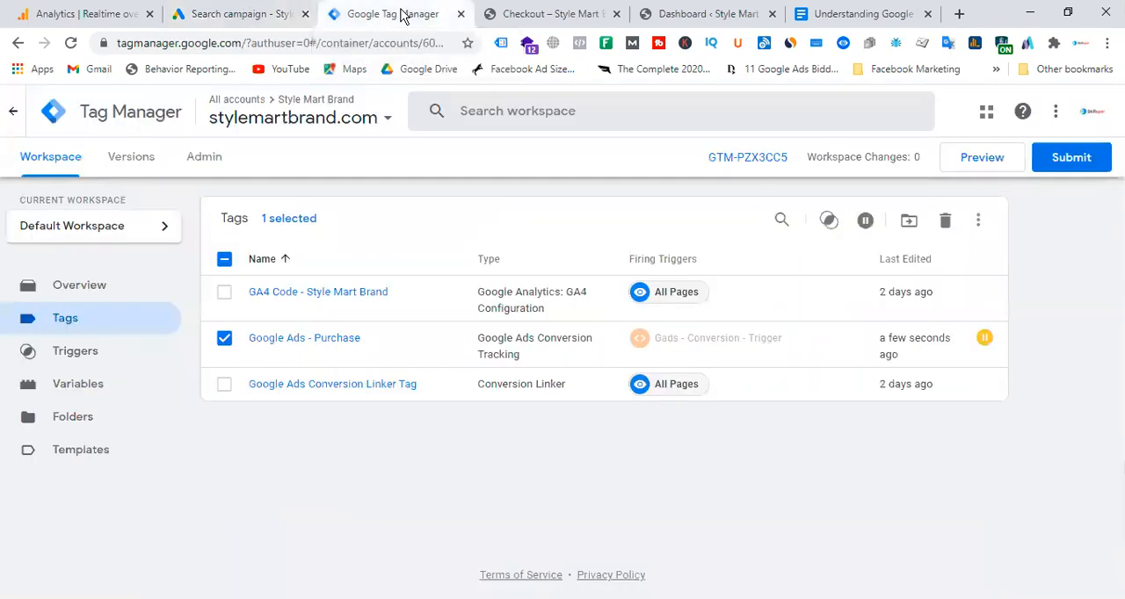
left_click(854, 14)
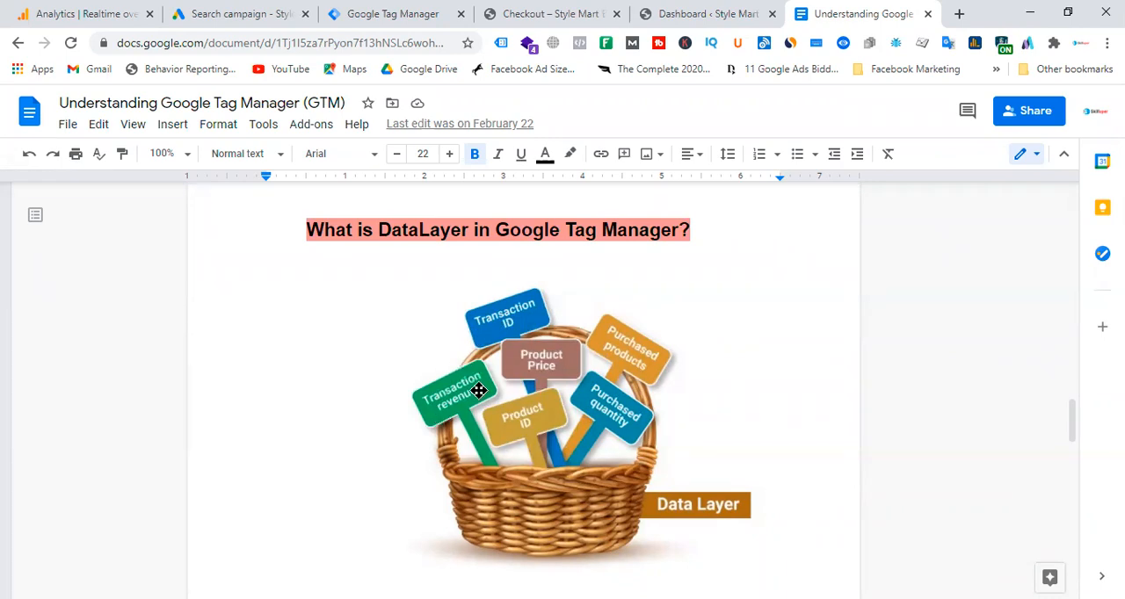
left_click(413, 13)
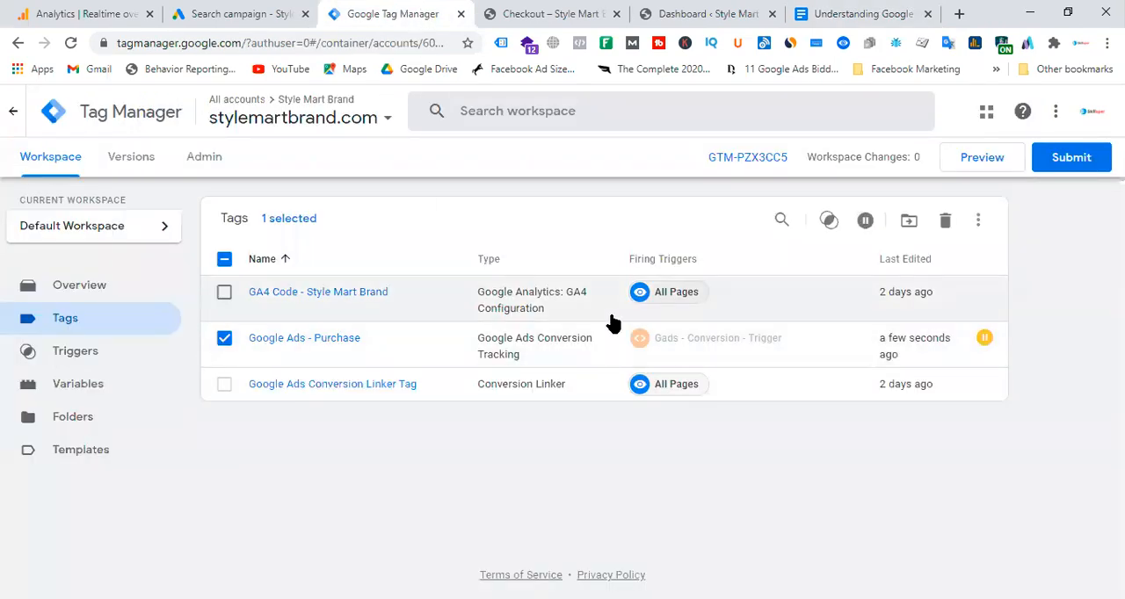
left_click(857, 14)
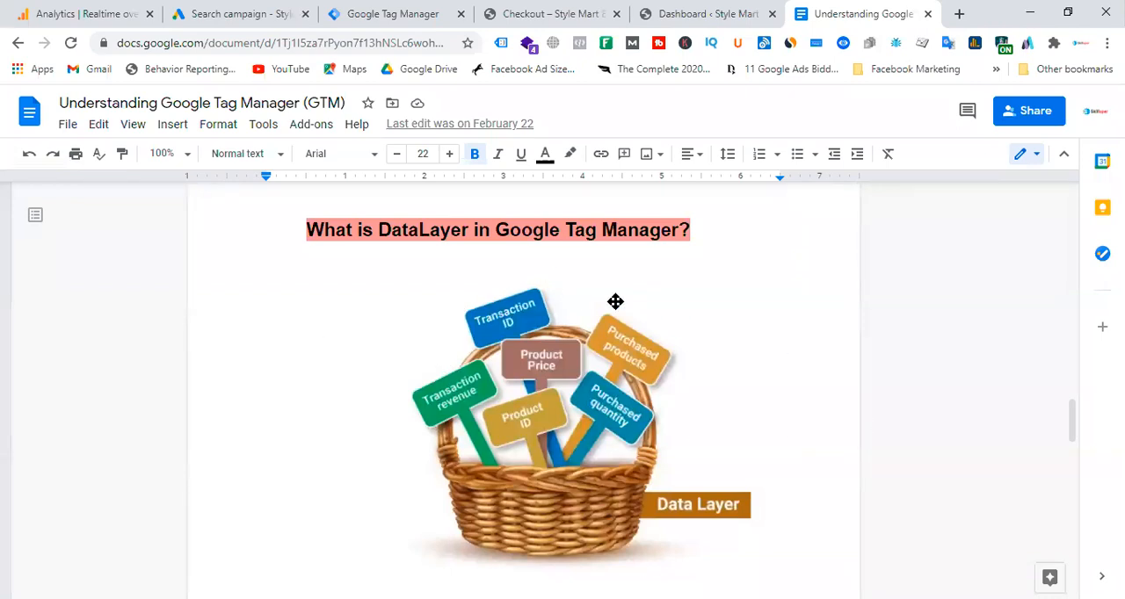
left_click(422, 14)
left_click(239, 14)
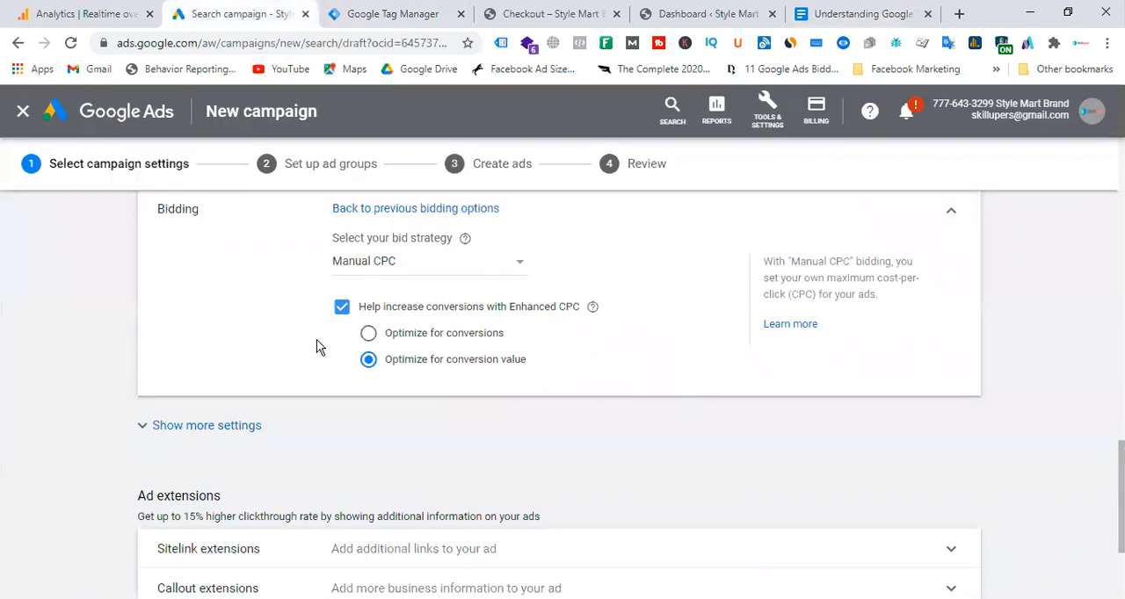
left_click(864, 15)
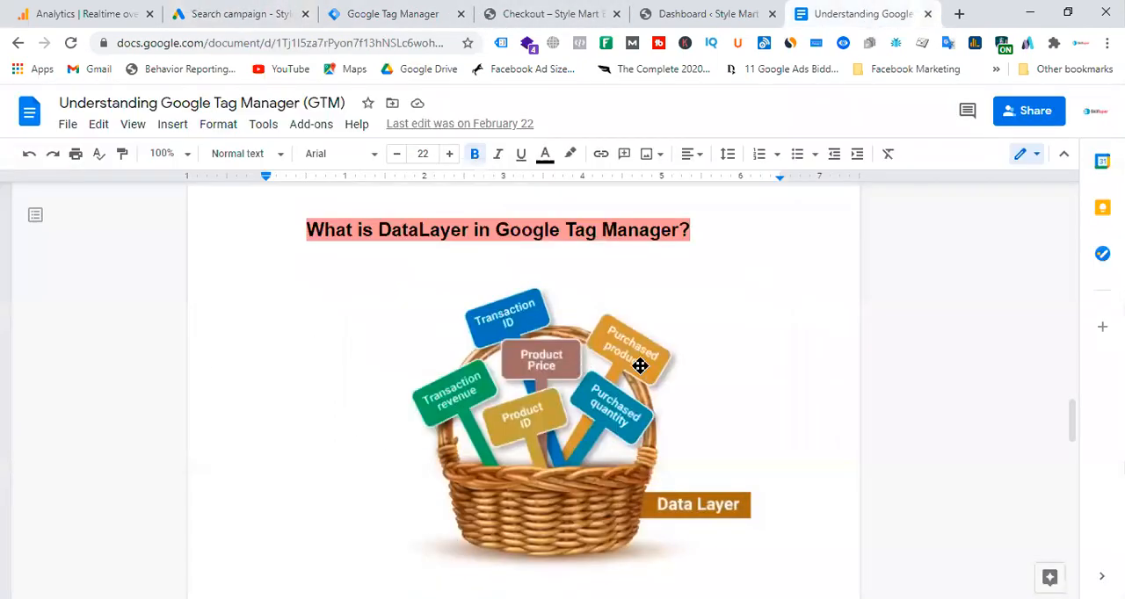
Study the "How Data Layer work?" diagram in the Google Docs guide, referring to the order confirmation and Tag Manager tags.
scroll(639, 365, "down", 5)
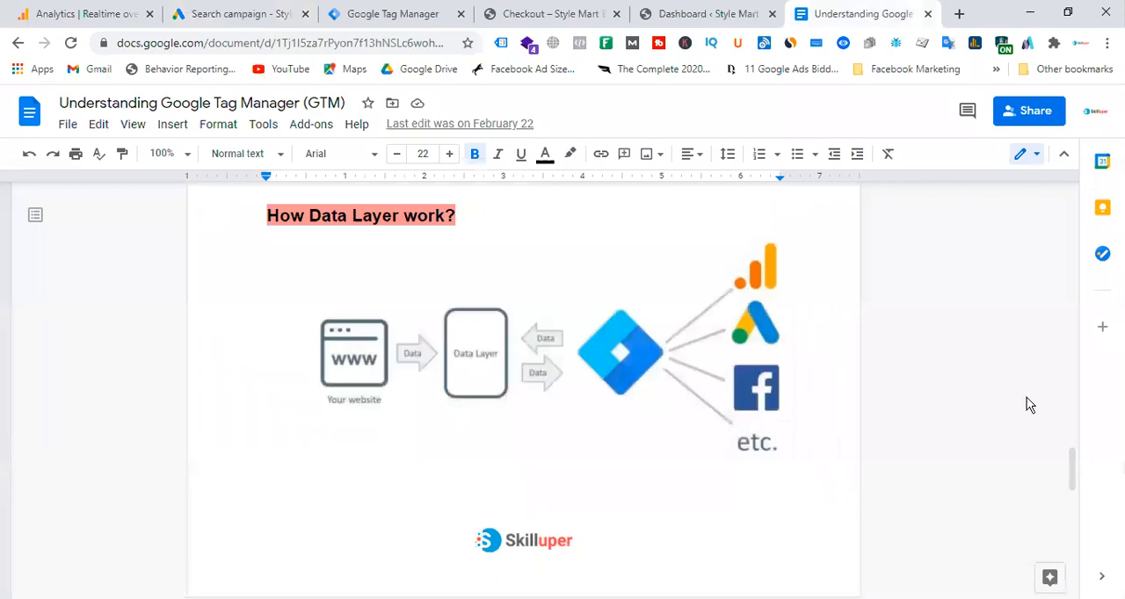
left_click(523, 14)
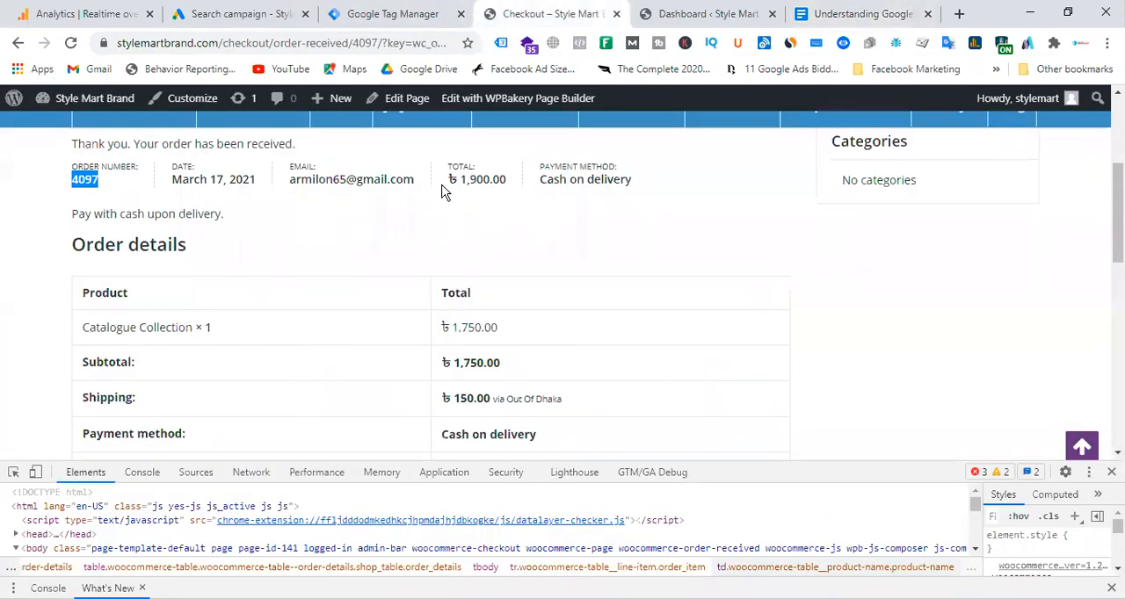
left_click(408, 14)
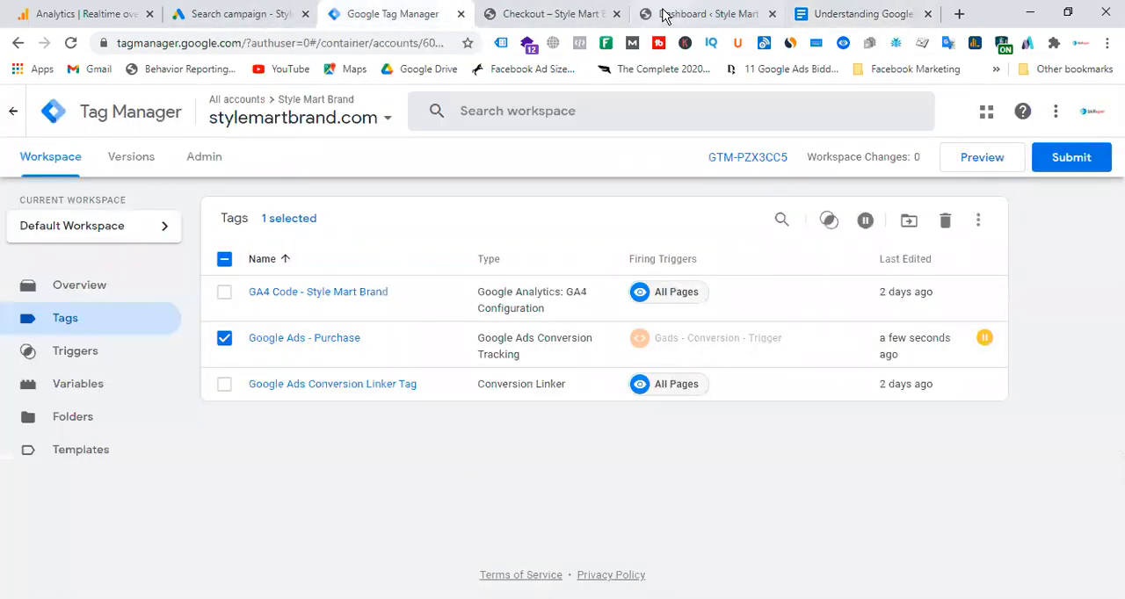
left_click(813, 14)
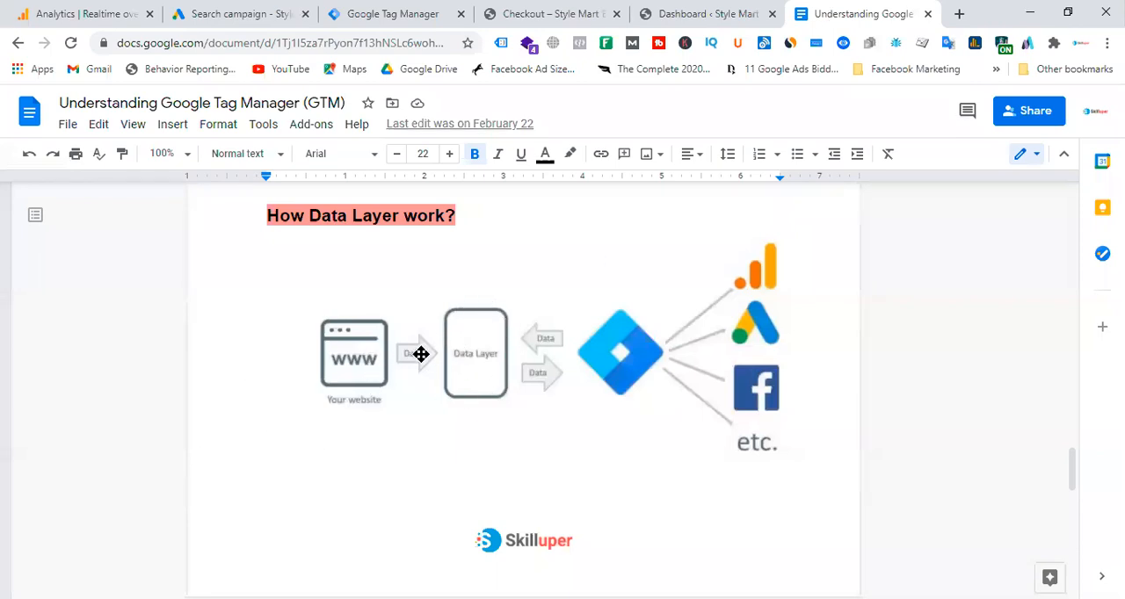
Close the developer tools on the Style Mart order confirmation and review the order details table, referring back to the data layer diagram.
left_click(547, 14)
left_click_drag(88, 294, 694, 465)
left_click(1111, 472)
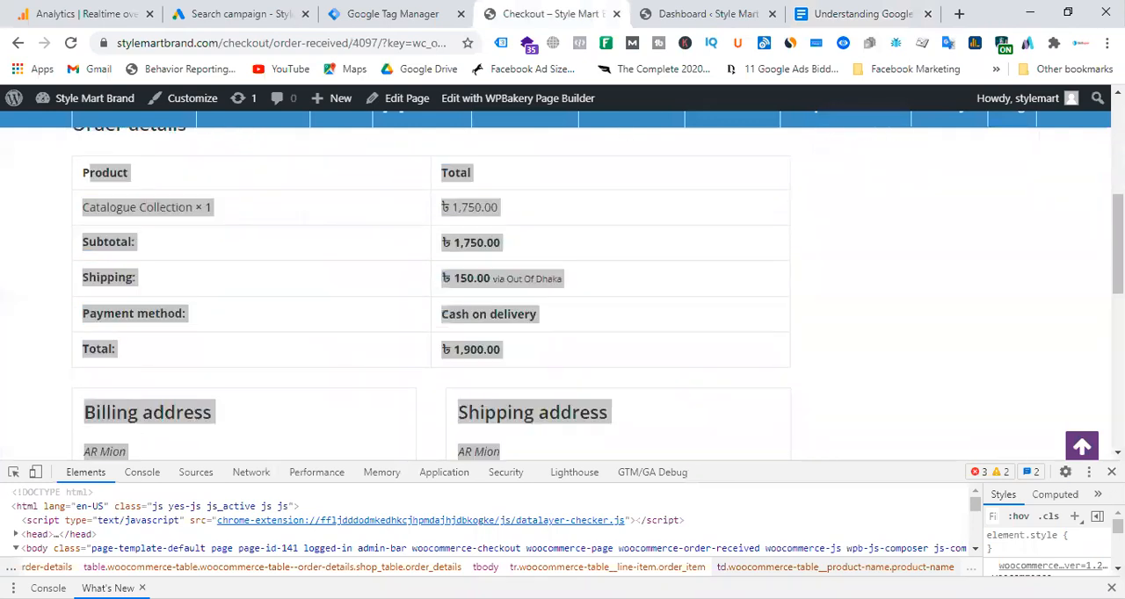
left_click(609, 297)
left_click_drag(91, 185, 503, 349)
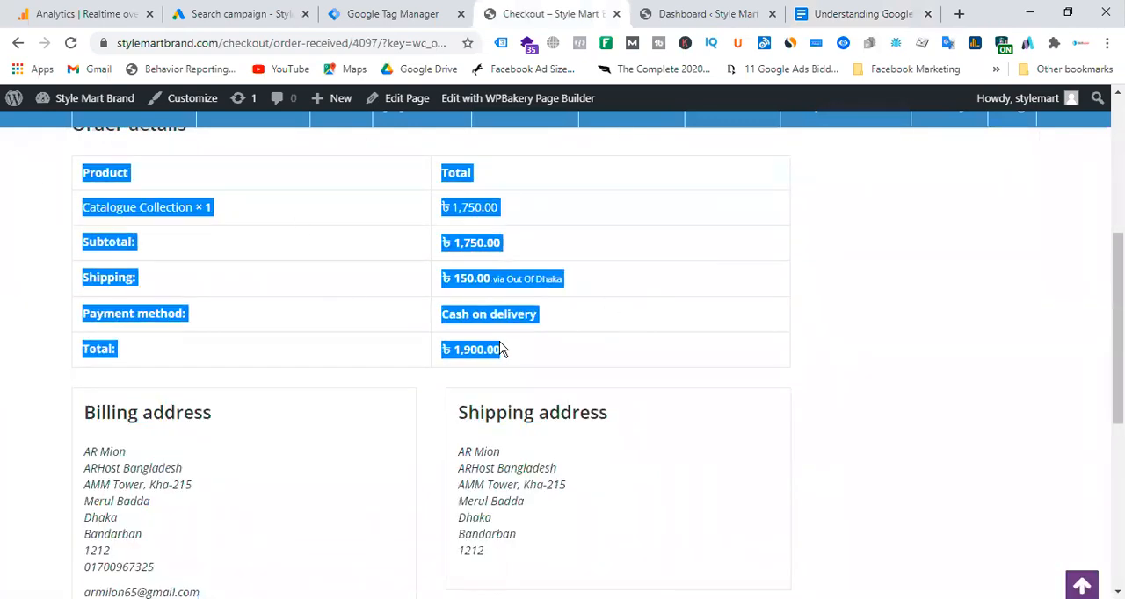
left_click(855, 14)
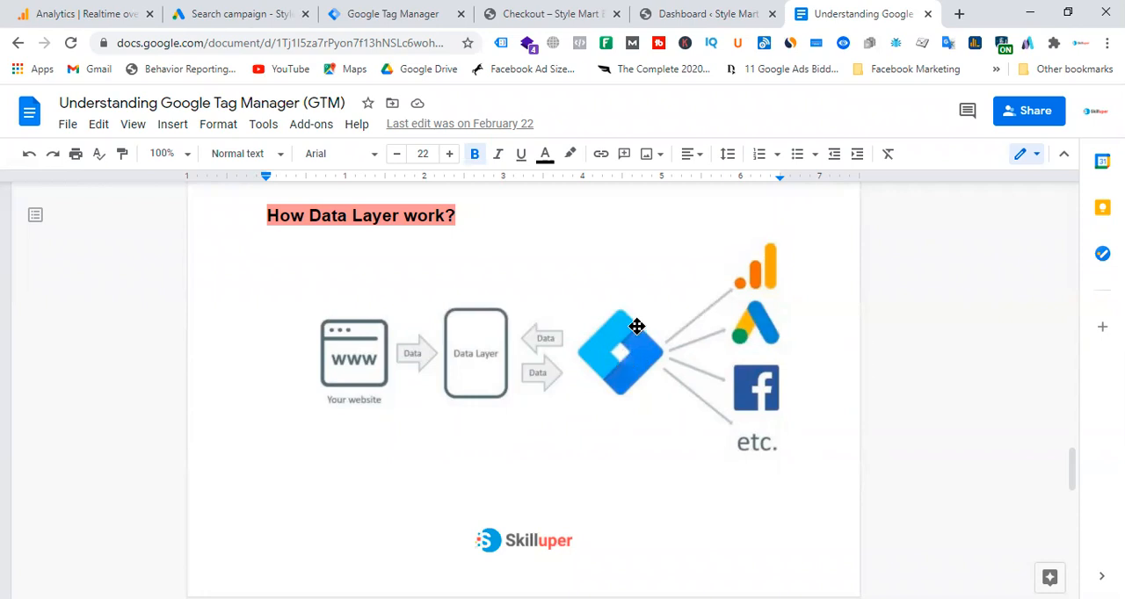
Review the product price, subtotal, shipping and total amounts on the order confirmation, and return to the data layer diagram.
left_click(601, 14)
left_click_drag(449, 273, 588, 282)
left_click_drag(449, 239, 501, 238)
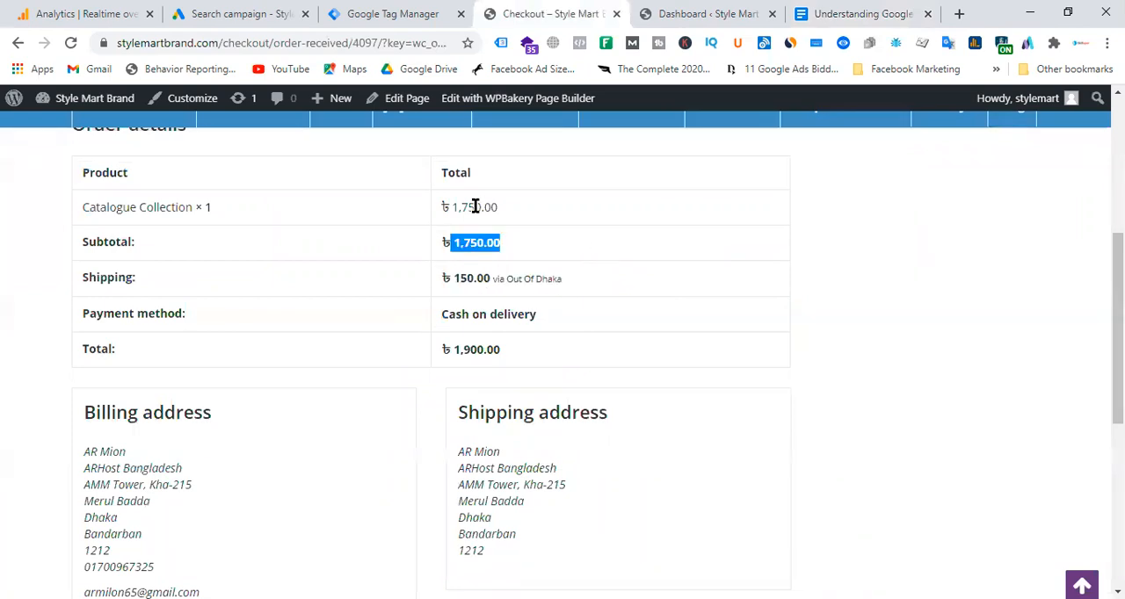
left_click_drag(436, 211, 595, 215)
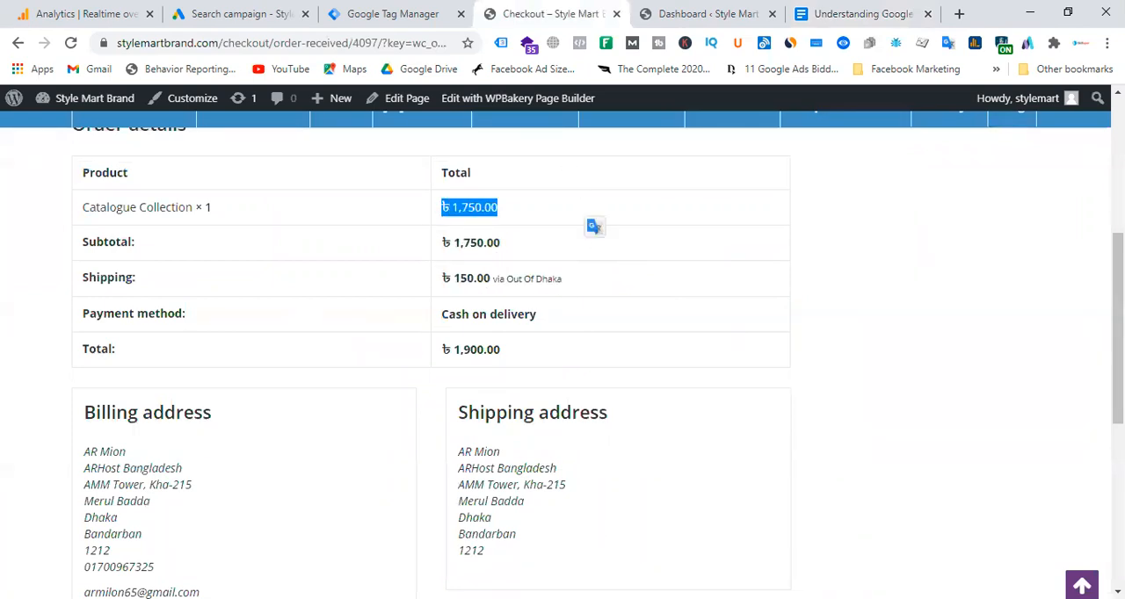
left_click_drag(438, 350, 586, 344)
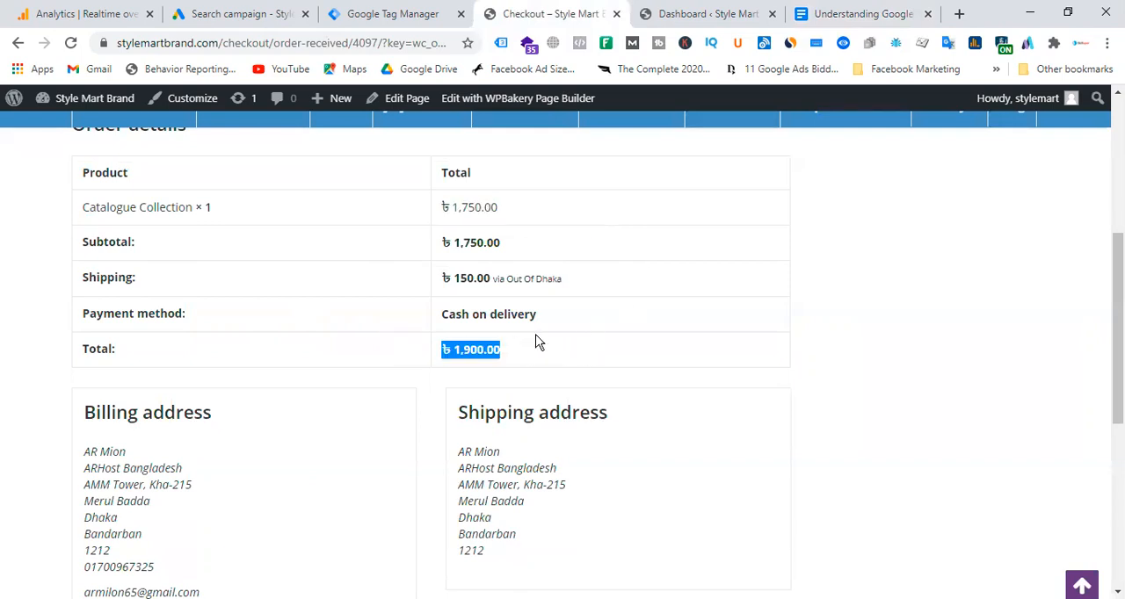
left_click(849, 13)
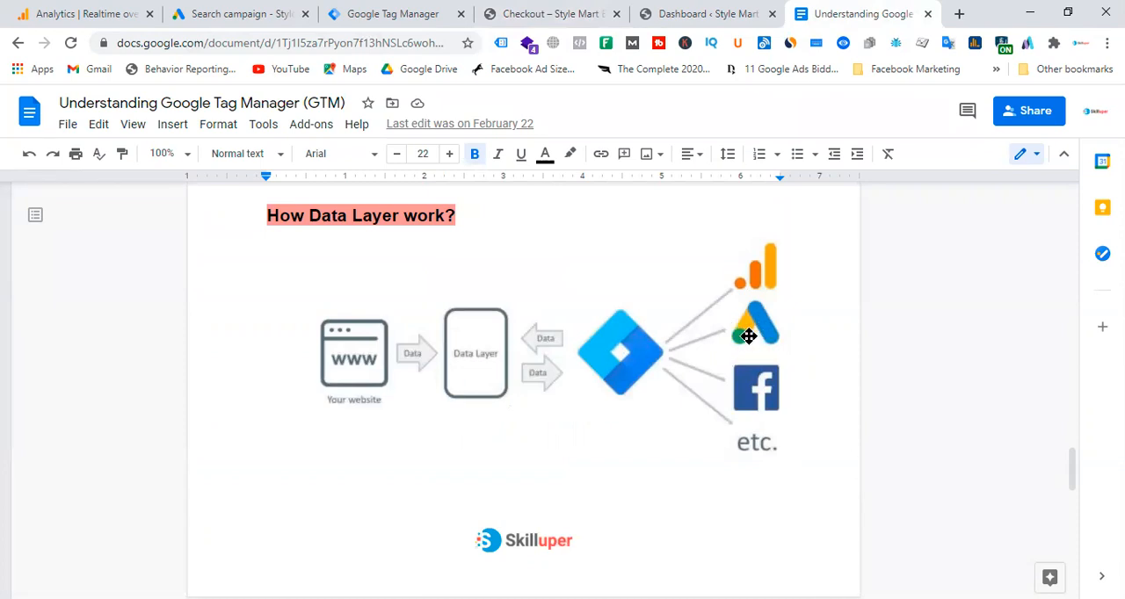
Search the web for "data layer google tag manager" and open the Ecommerce (GA4) guide in Google's Tag Manager developer documentation.
left_click(958, 13)
type("data")
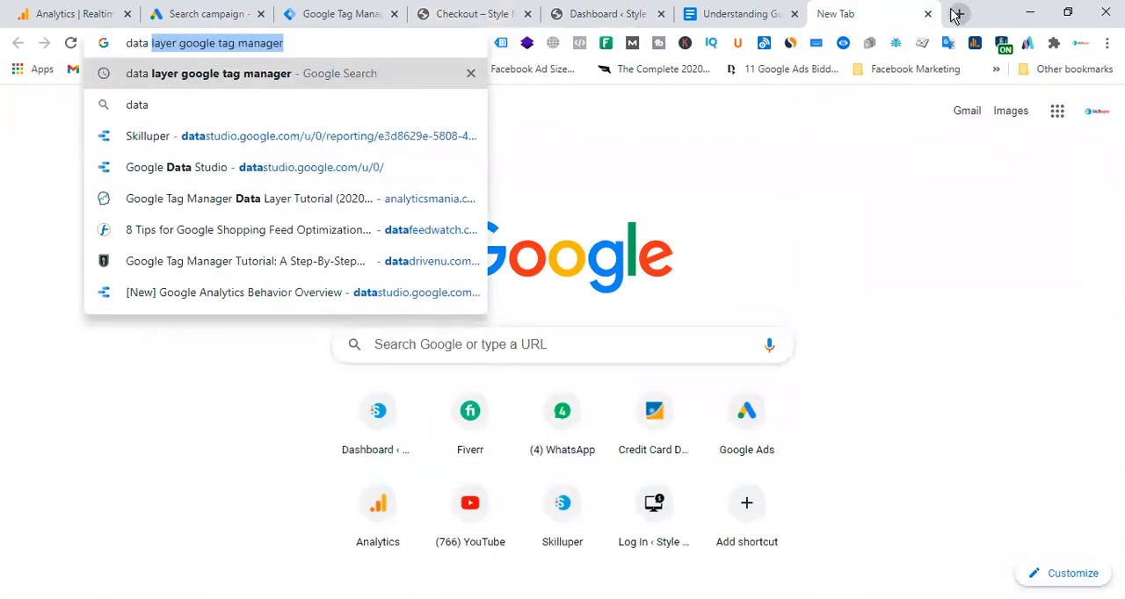
key("Return")
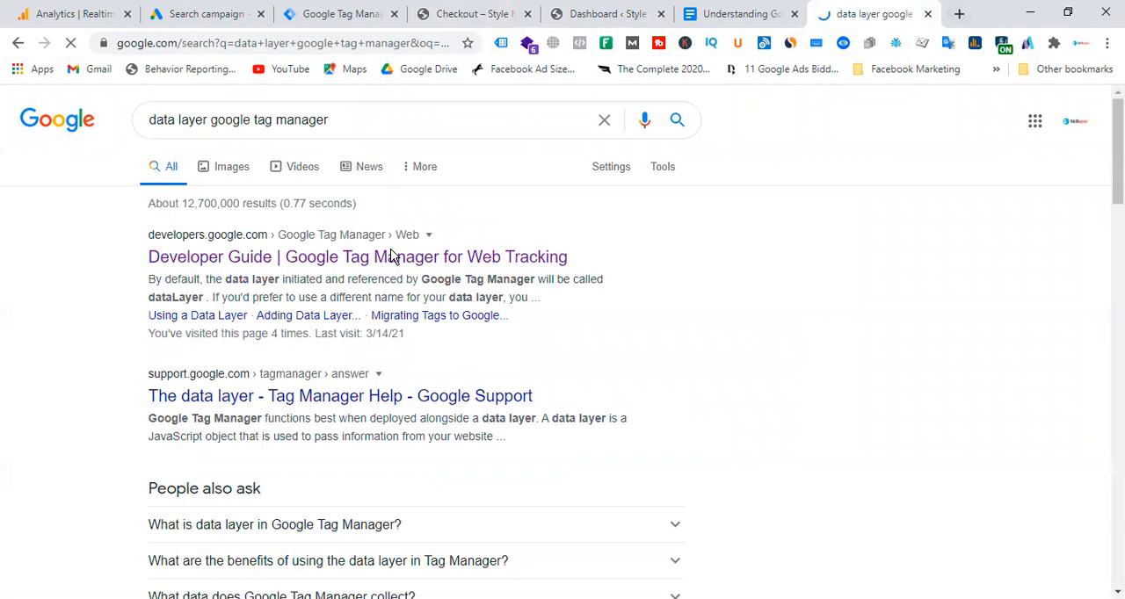
left_click(390, 262)
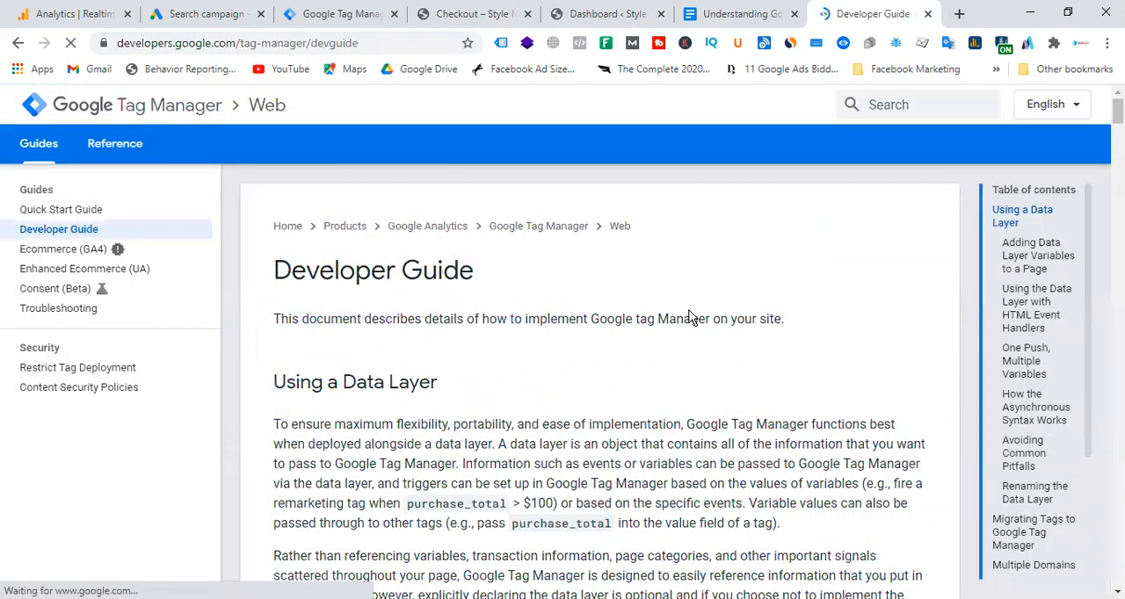
left_click(44, 252)
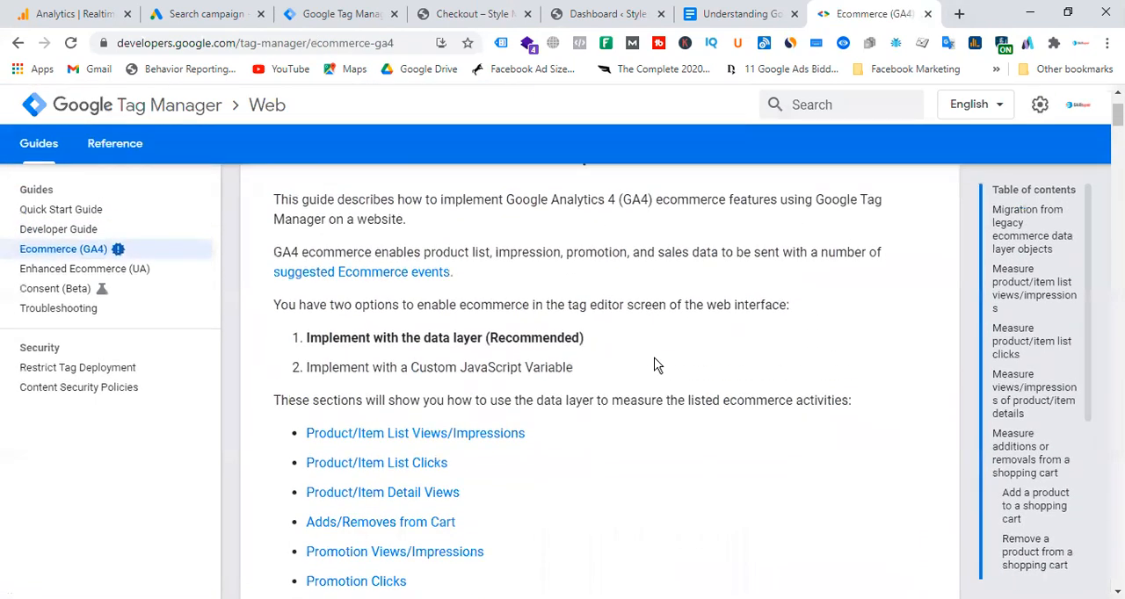
Read through the guide's list of measurable ecommerce activities, from product list views and clicks to cart changes, promotions, checkouts, purchases and refunds.
scroll(636, 331, "down", 3)
scroll(640, 339, "down", 1)
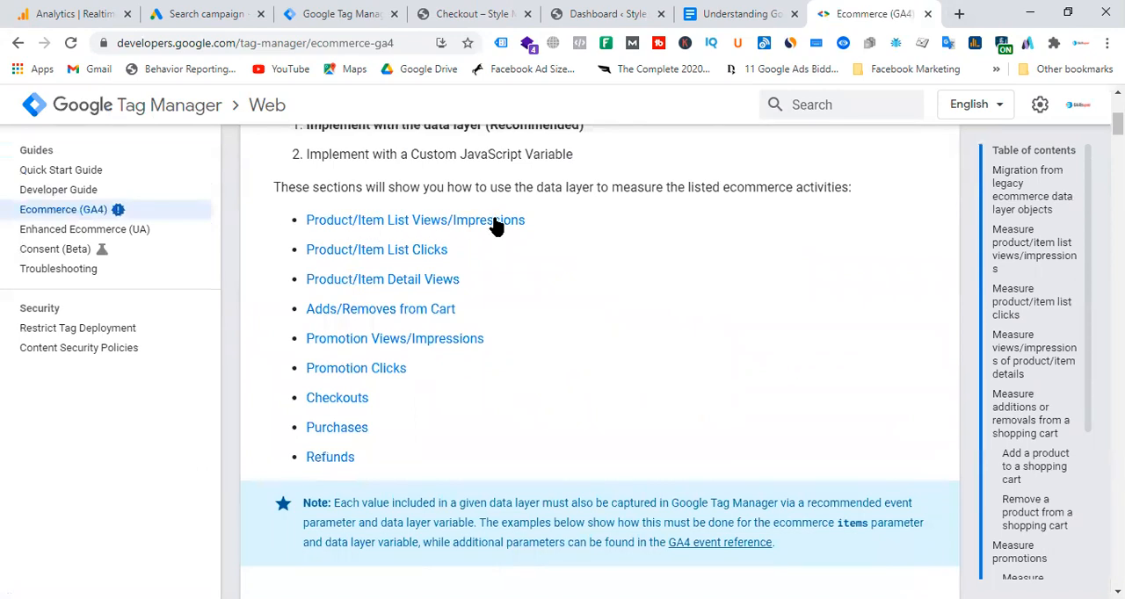
left_click_drag(577, 226, 222, 235)
left_click_drag(450, 251, 258, 261)
left_click_drag(450, 281, 293, 284)
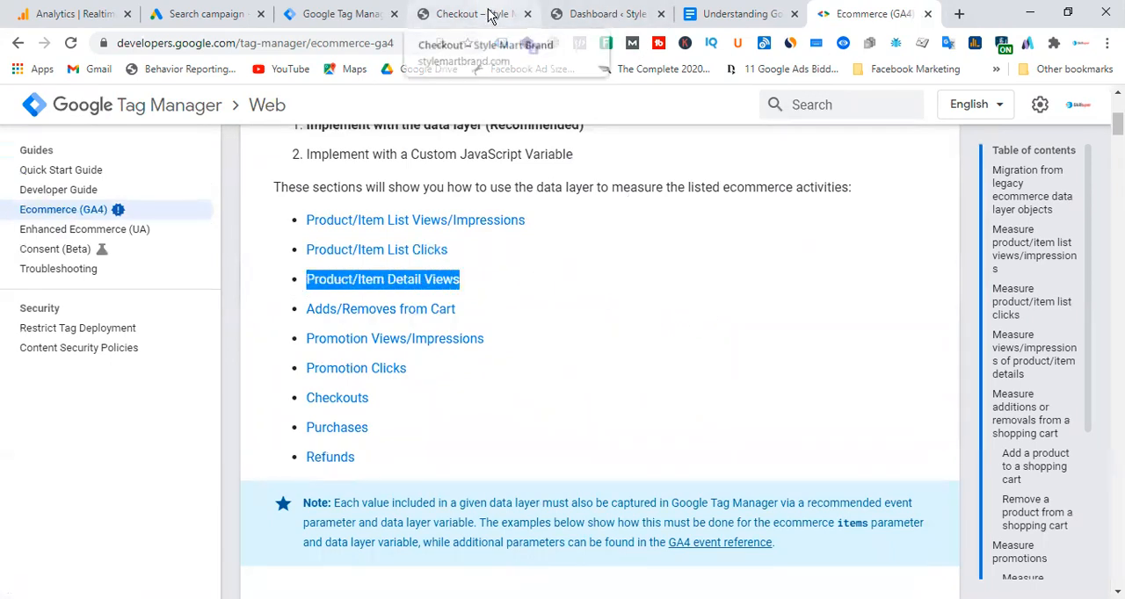
left_click(626, 295)
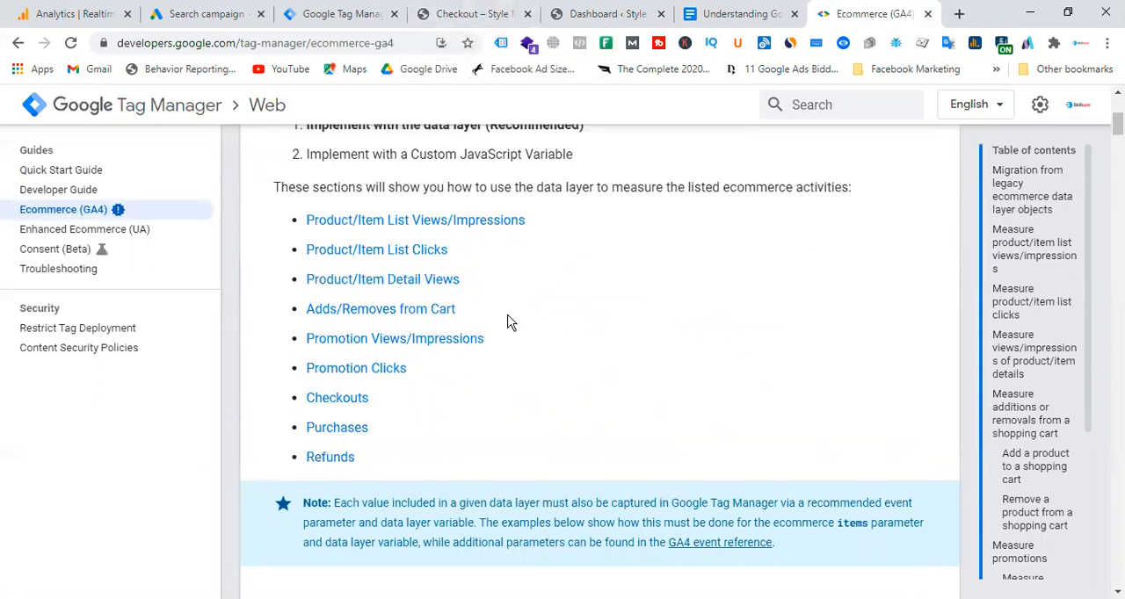
left_click_drag(459, 309, 296, 312)
left_click_drag(488, 340, 301, 345)
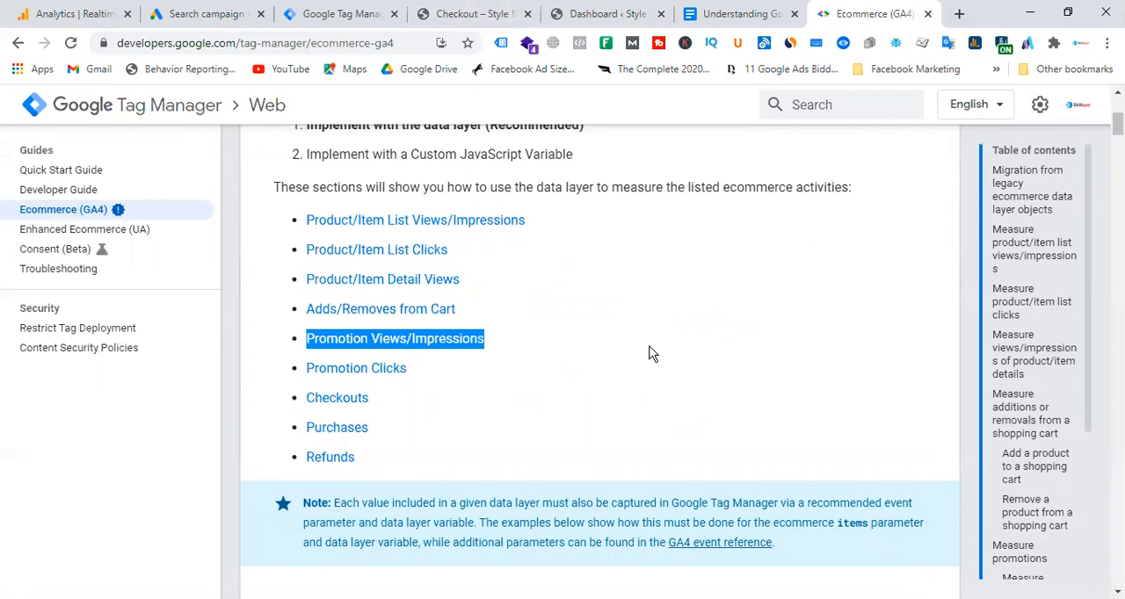
left_click(581, 307)
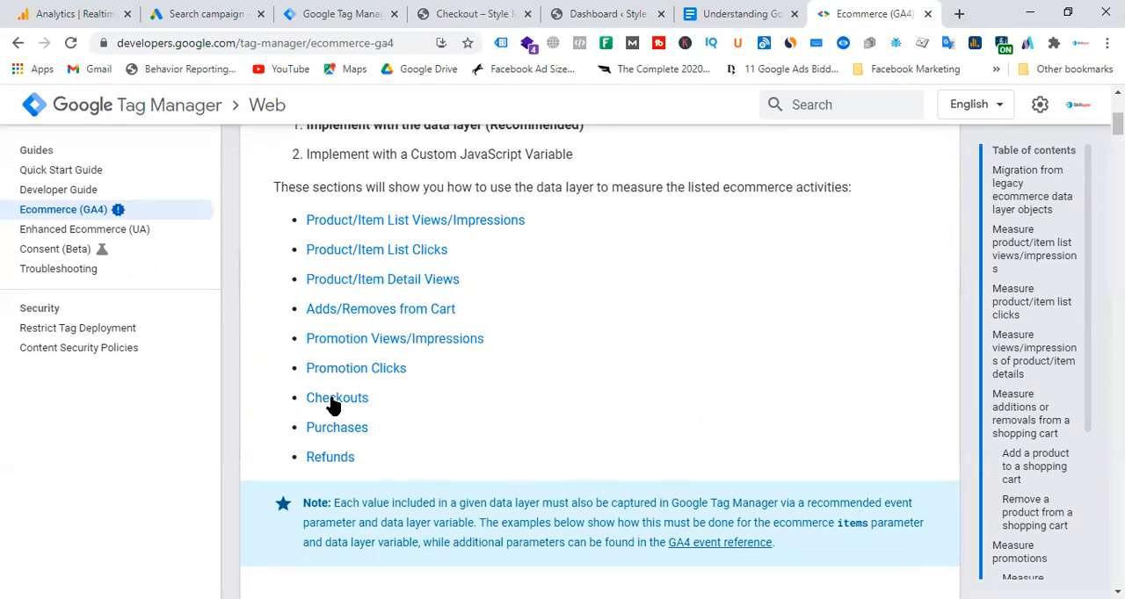
left_click_drag(482, 372, 258, 369)
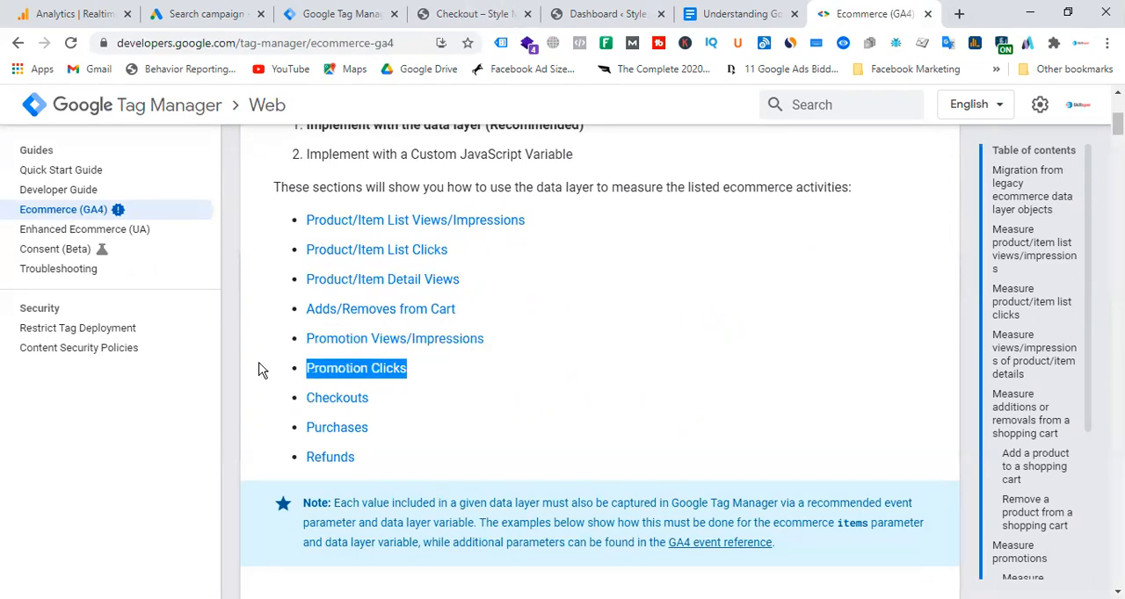
left_click(687, 350)
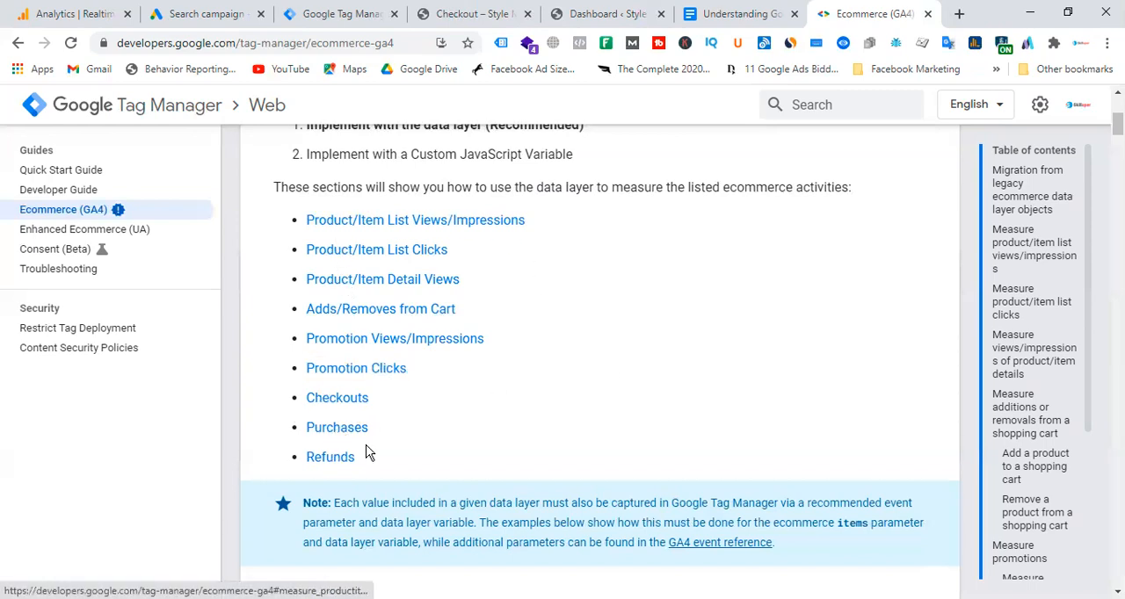
Examine the dataLayer.push example for measuring product views and impressions, including its view_item_list event and item fields.
scroll(478, 365, "down", 2)
scroll(479, 365, "down", 8)
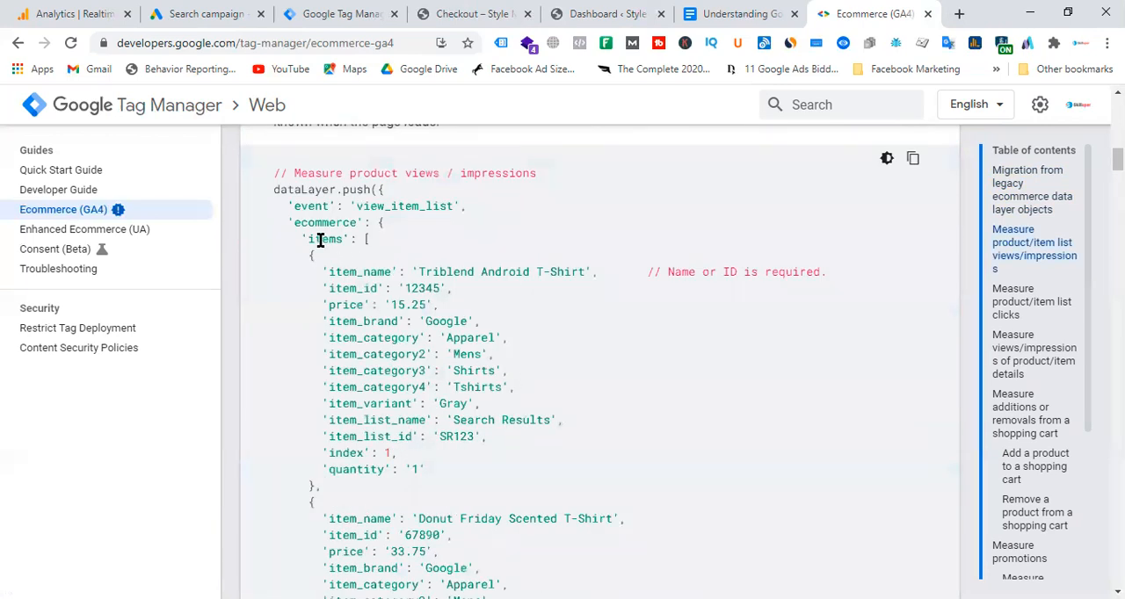
left_click_drag(277, 191, 386, 193)
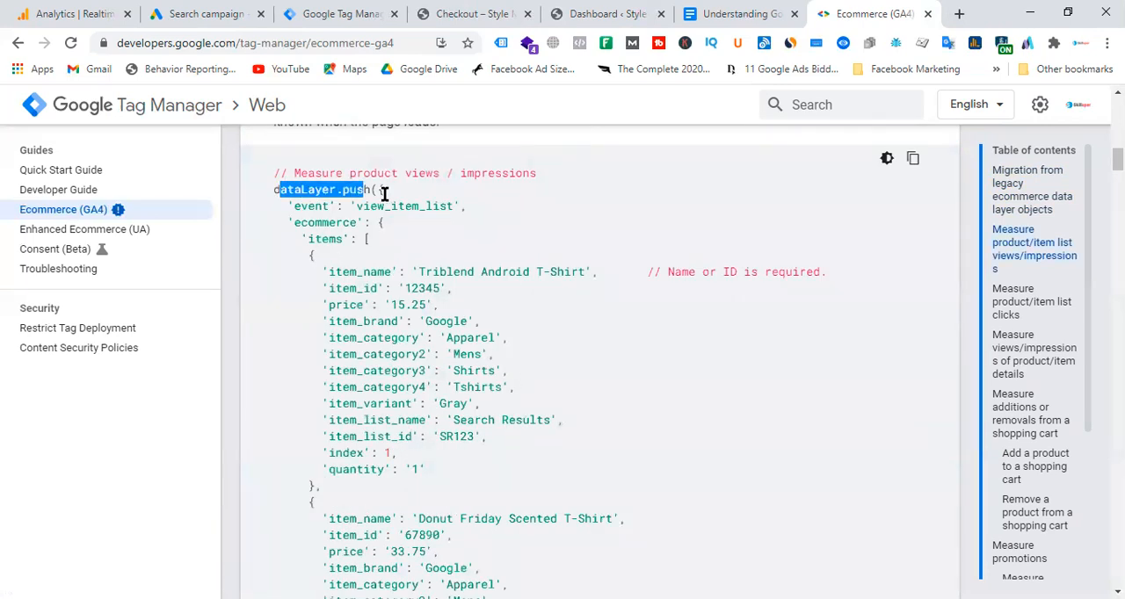
left_click(297, 183)
left_click_drag(271, 171, 522, 358)
scroll(473, 462, "down", 5)
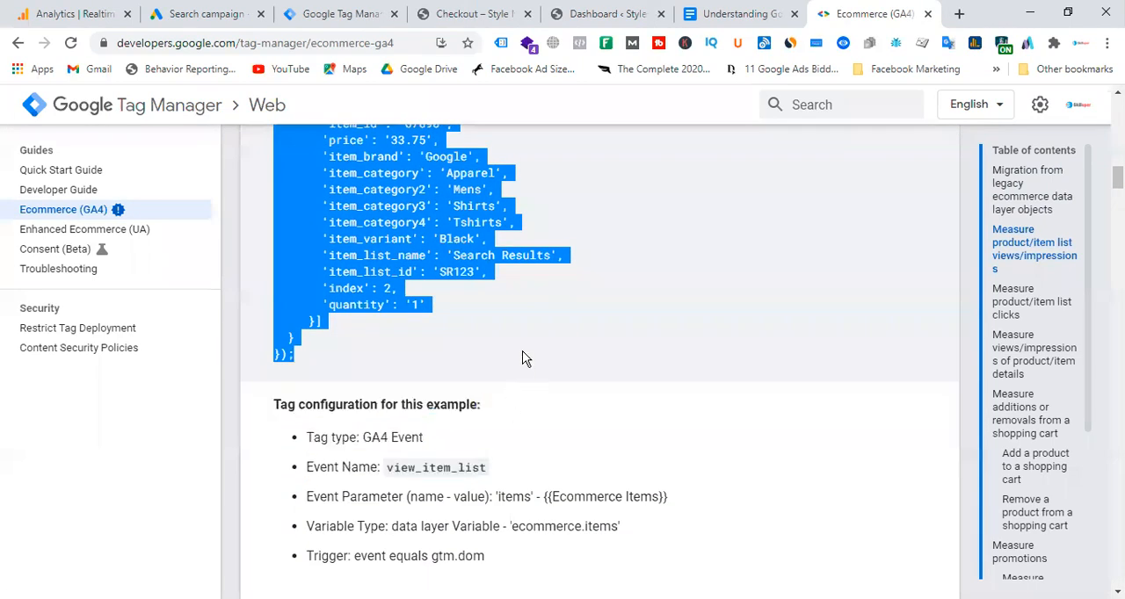
scroll(522, 358, "up", 3)
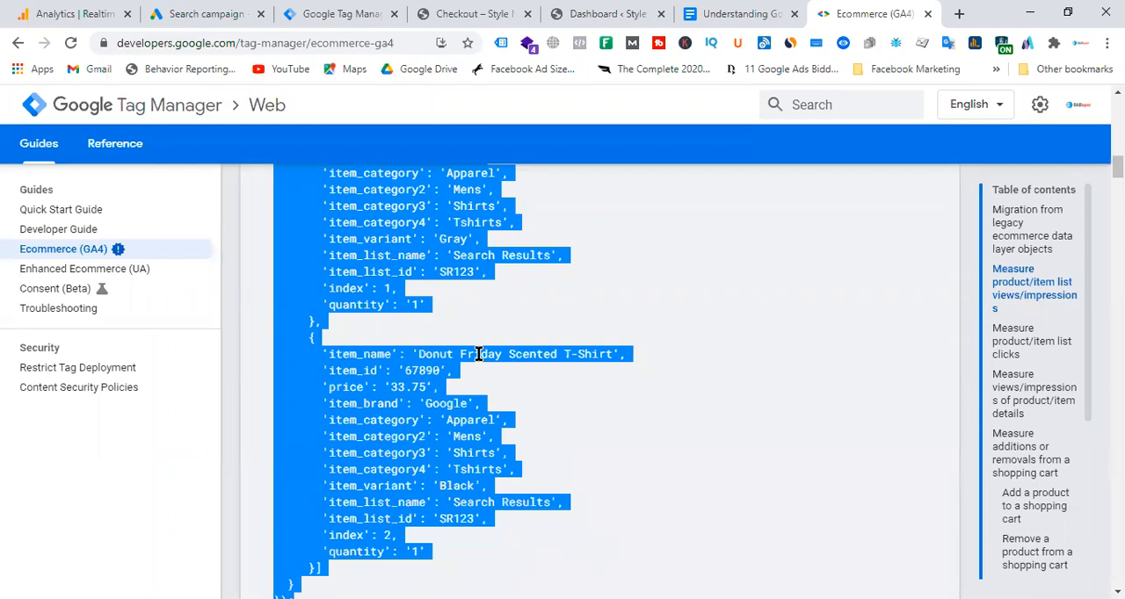
left_click(724, 307)
scroll(648, 367, "up", 2)
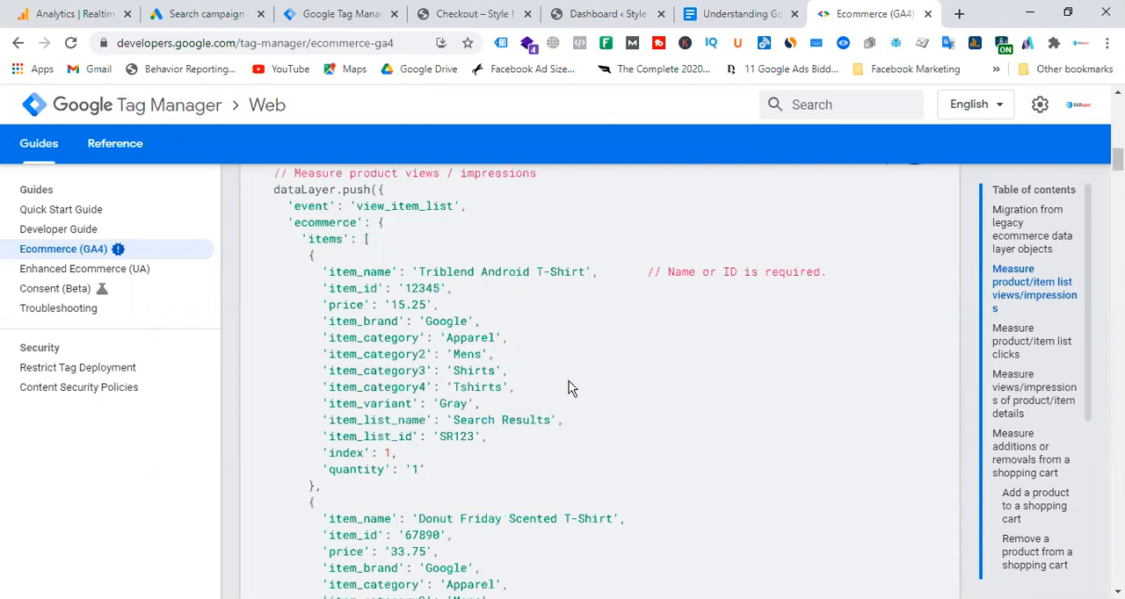
left_click_drag(274, 189, 466, 568)
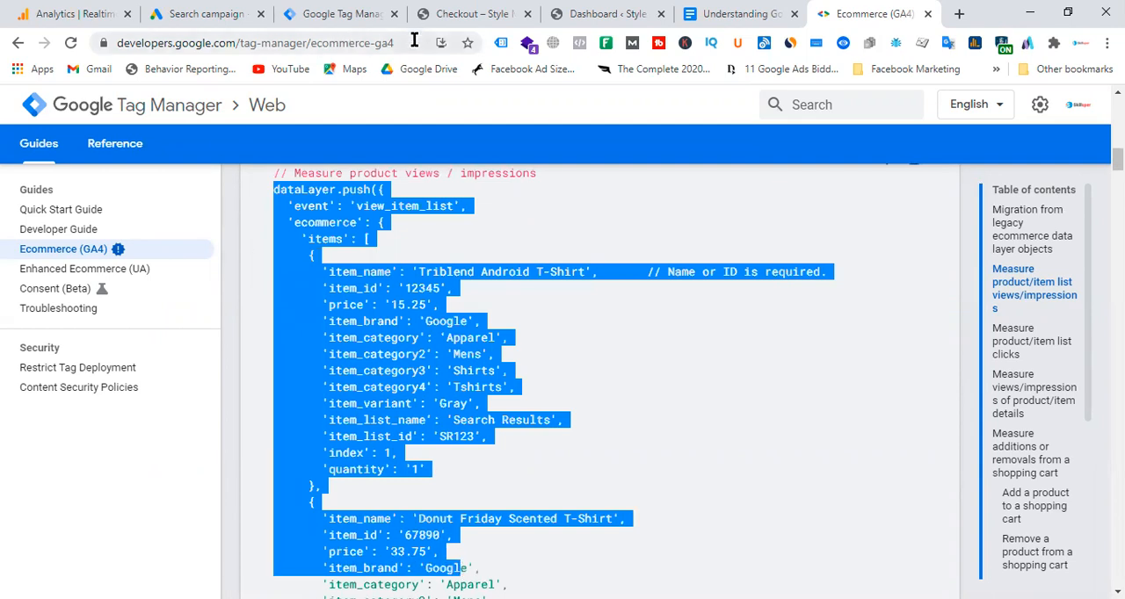
left_click(640, 352)
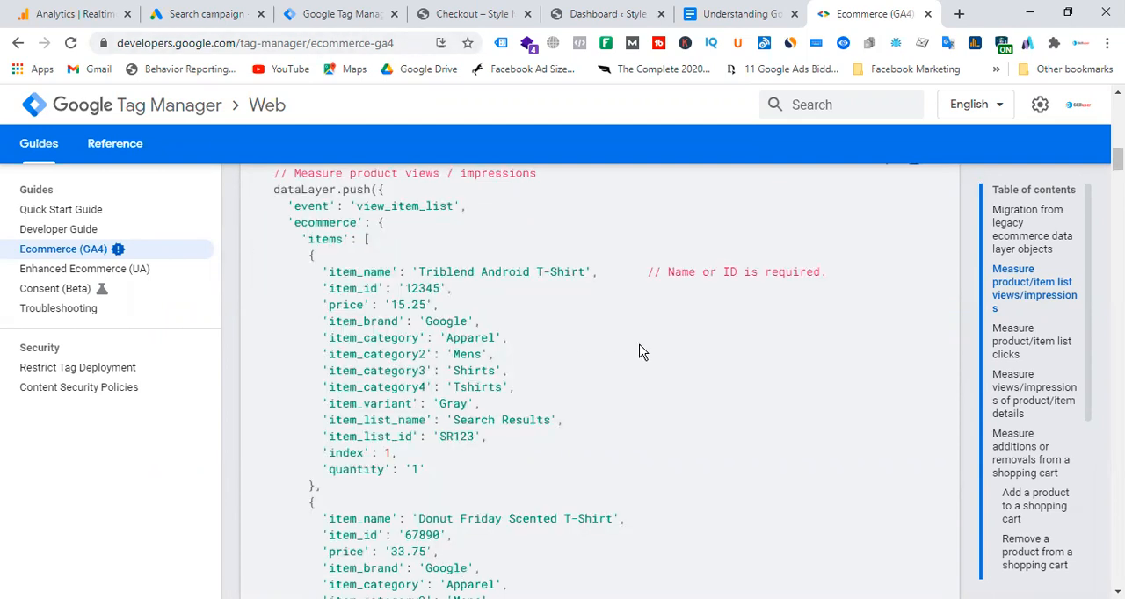
left_click_drag(323, 223, 535, 521)
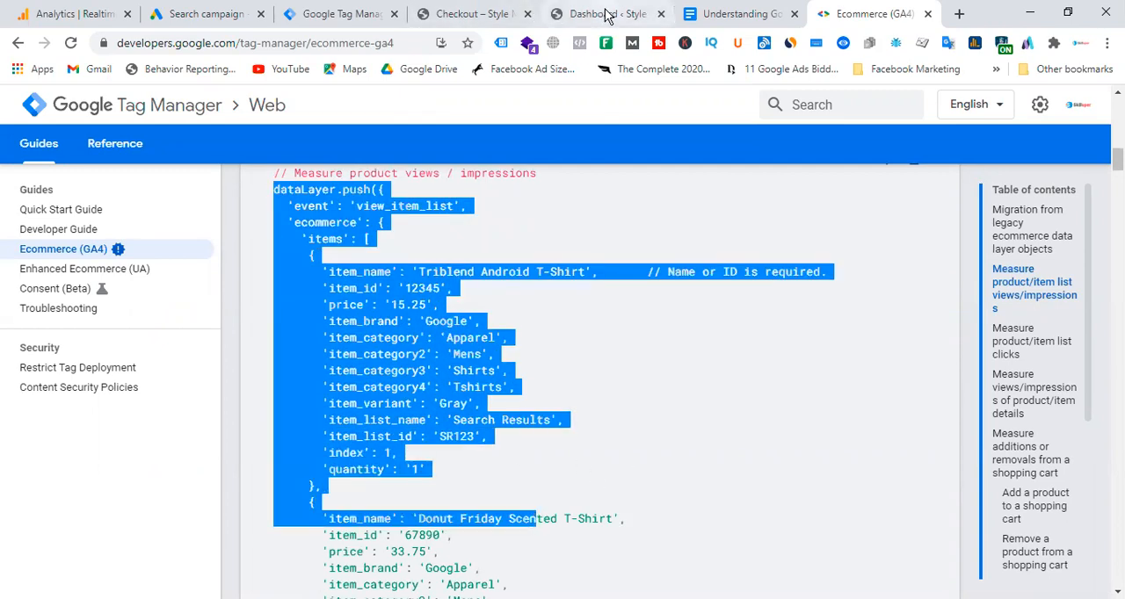
left_click(652, 348)
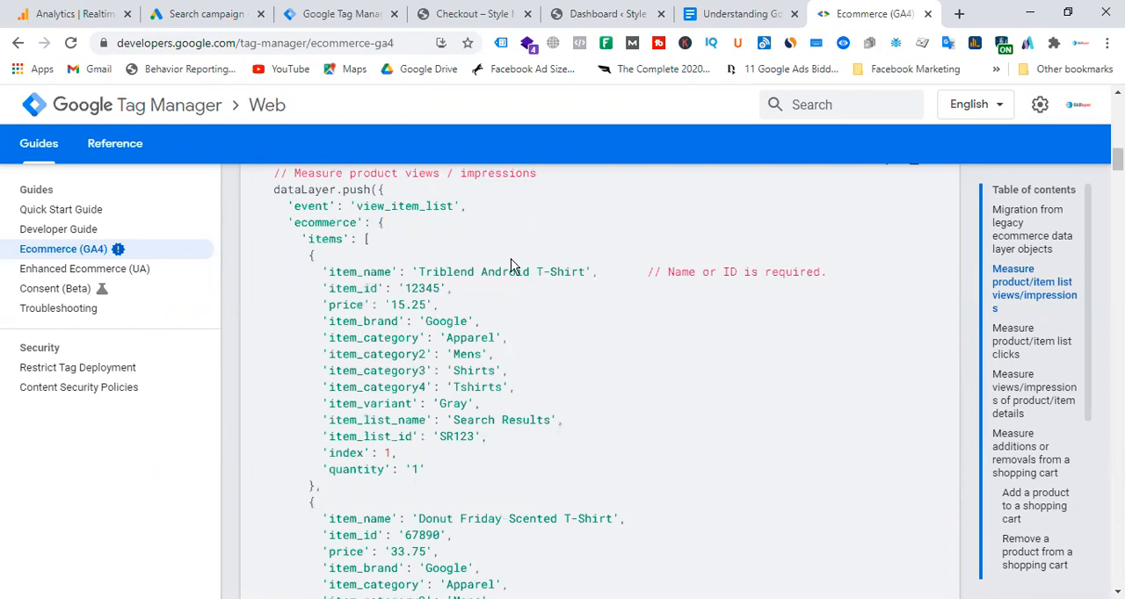
Open the WooCommerce integration settings of the Google Tag Manager for WordPress plugin in the Style Mart dashboard.
left_click(596, 14)
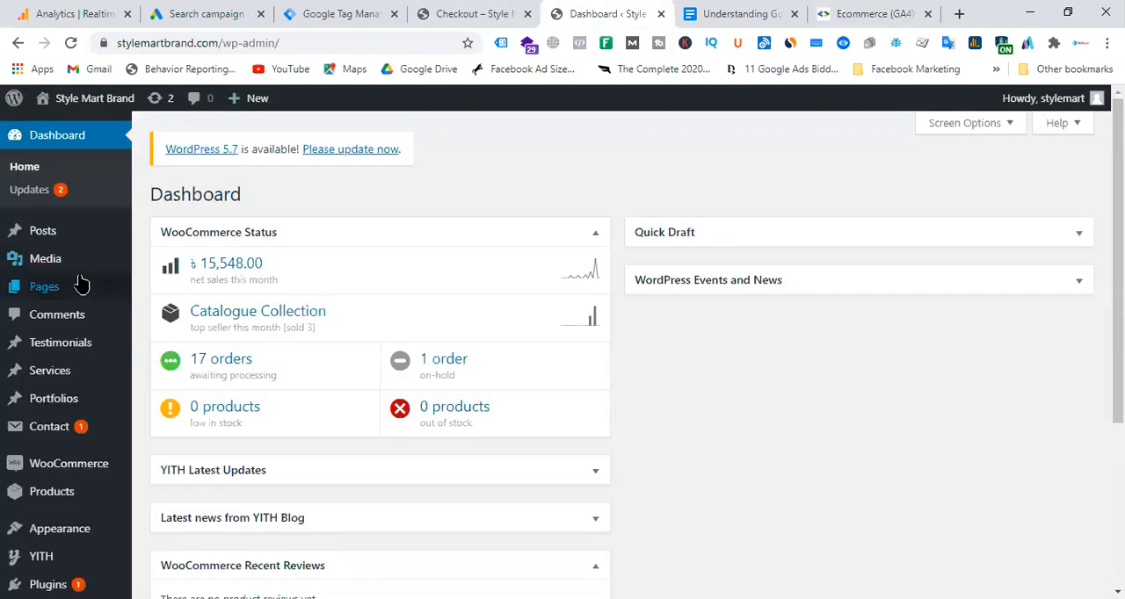
scroll(83, 284, "down", 2)
mouse_move(79, 303)
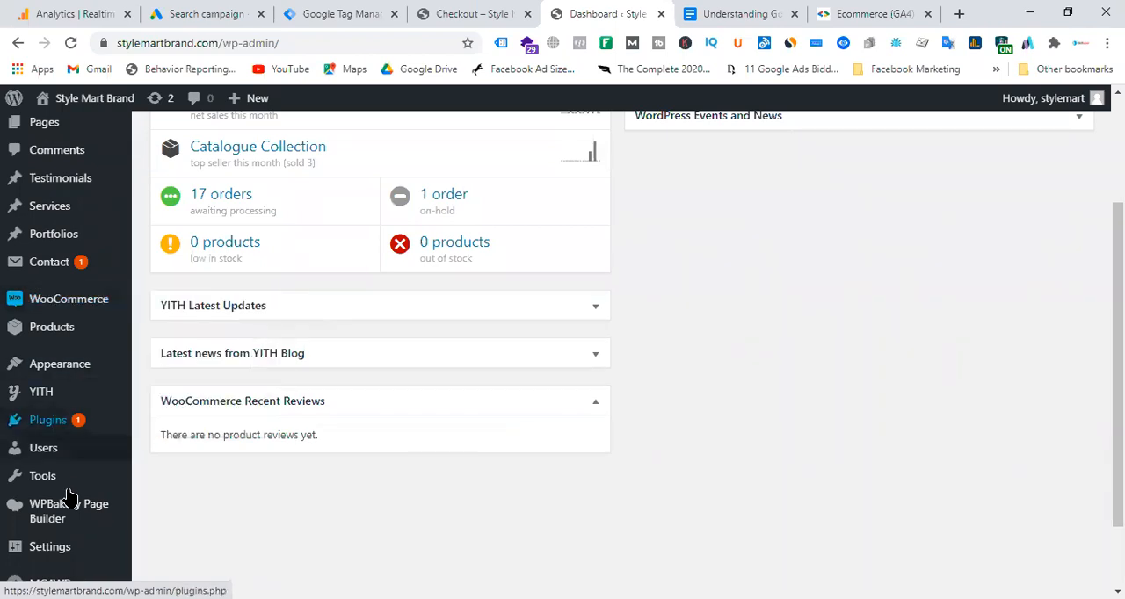
mouse_move(46, 426)
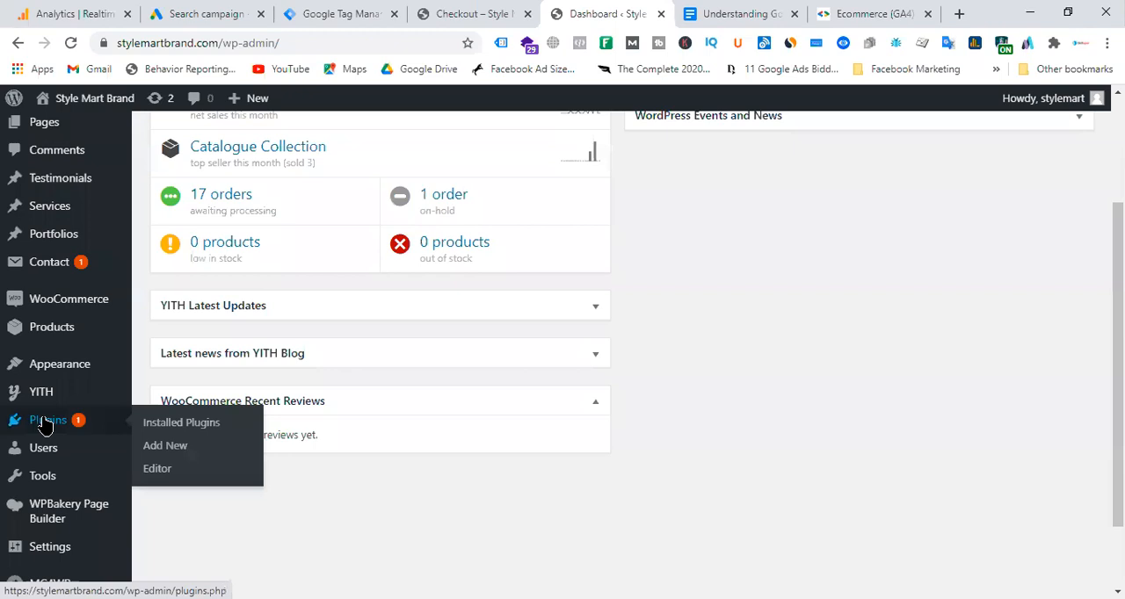
scroll(44, 387, "down", 1)
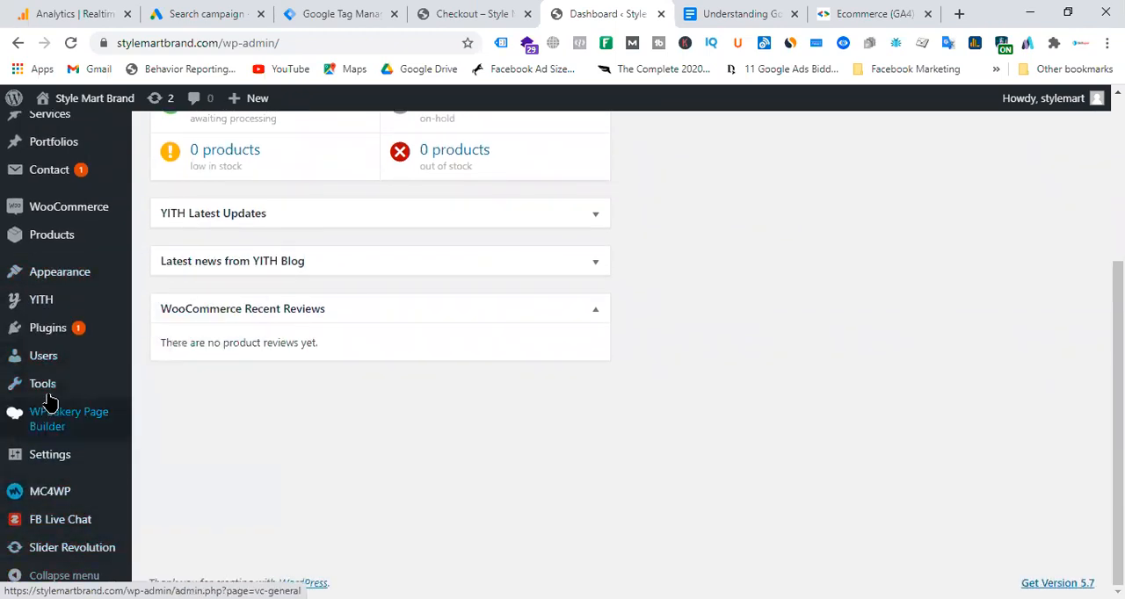
mouse_move(37, 459)
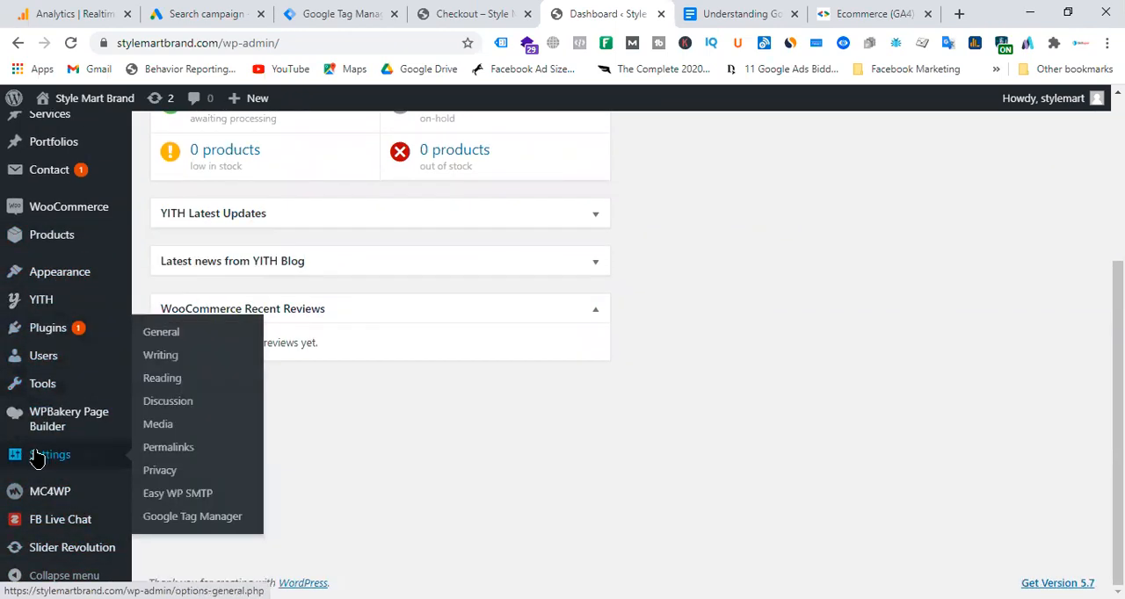
left_click(201, 520)
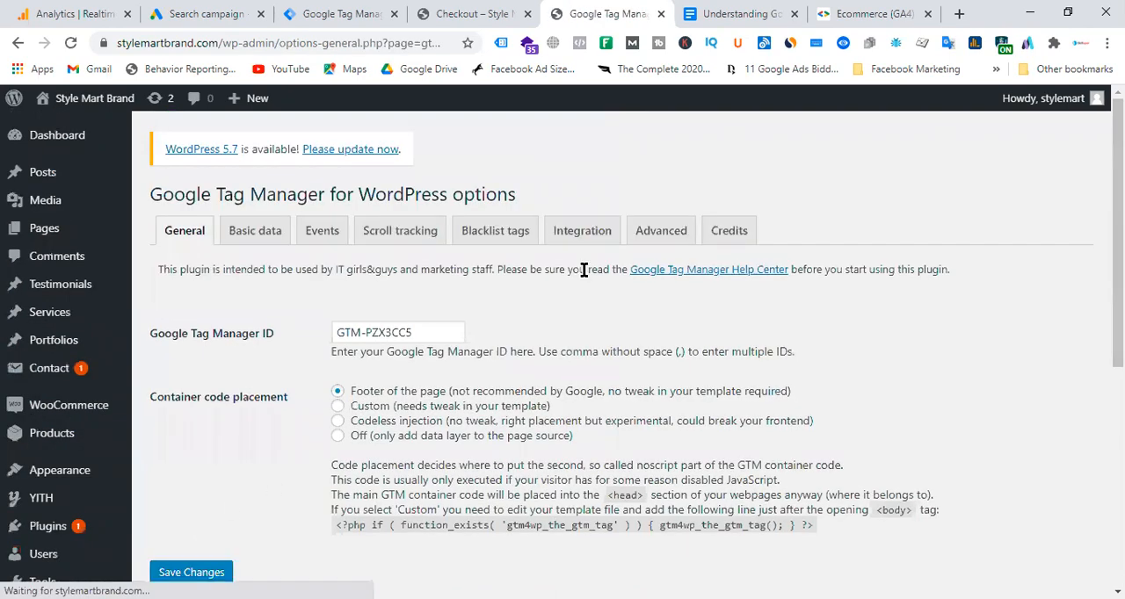
left_click(594, 231)
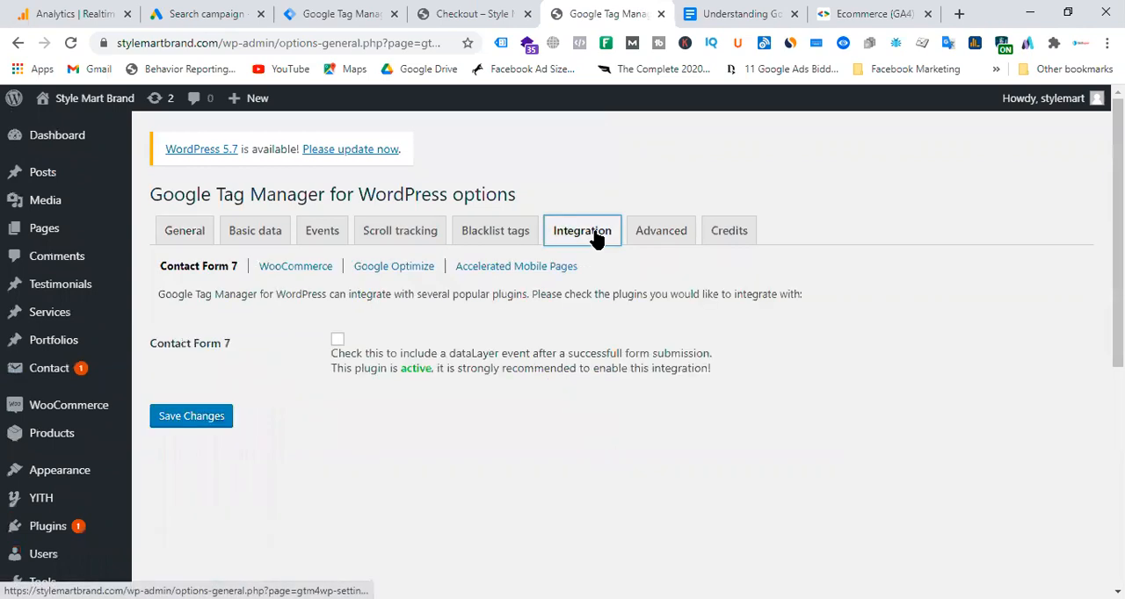
left_click(296, 273)
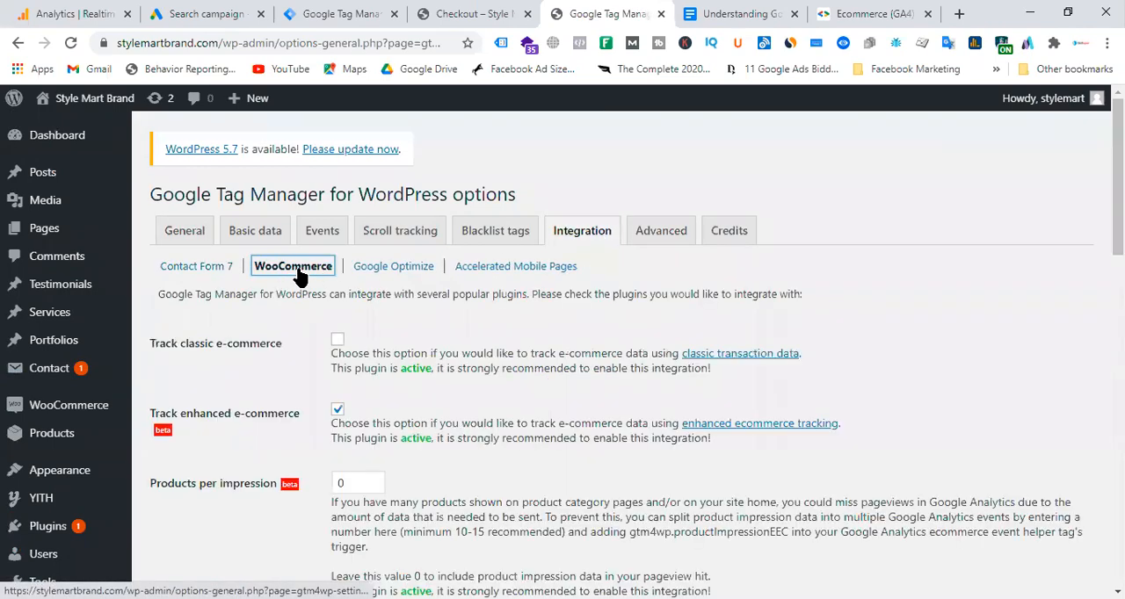
Make sure enhanced e-commerce tracking is enabled in the WooCommerce integration and save the plugin settings.
left_click(336, 410)
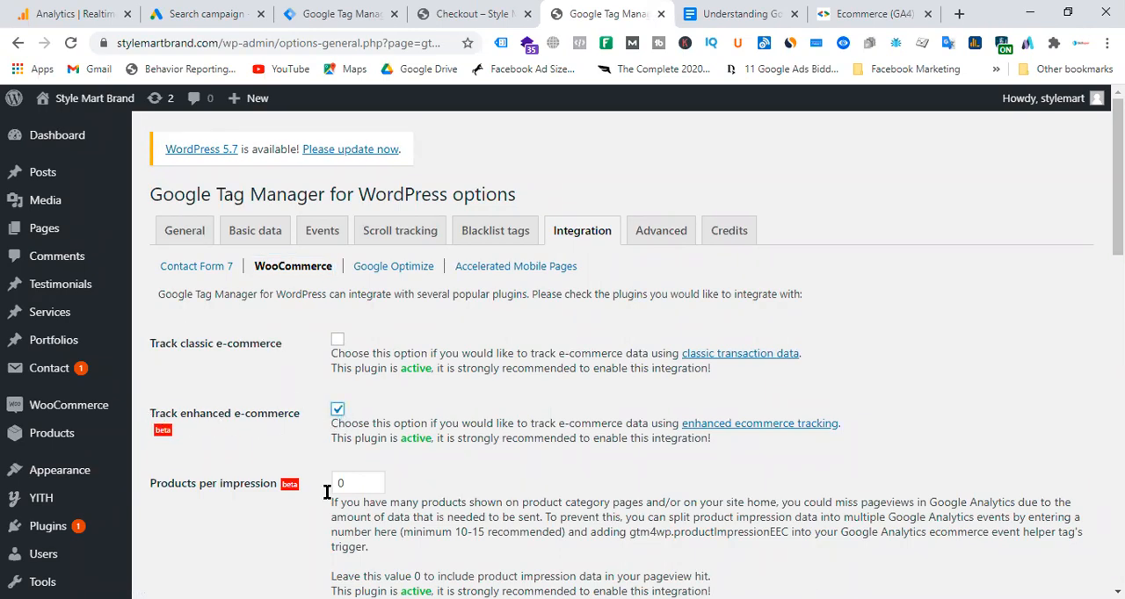
left_click(870, 13)
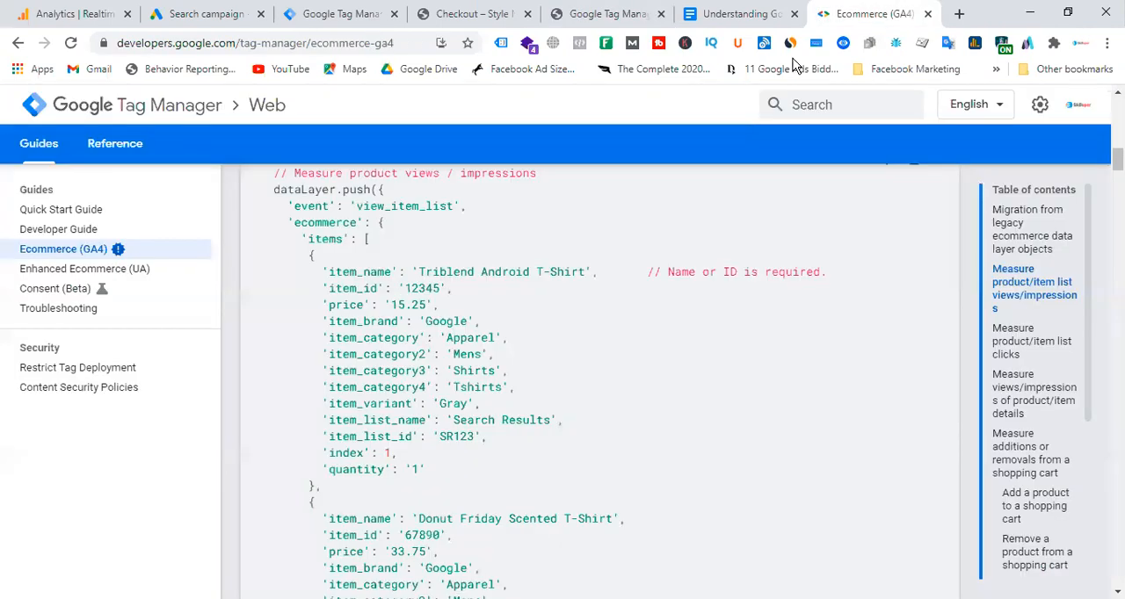
left_click_drag(332, 231, 507, 450)
scroll(507, 449, "down", 5)
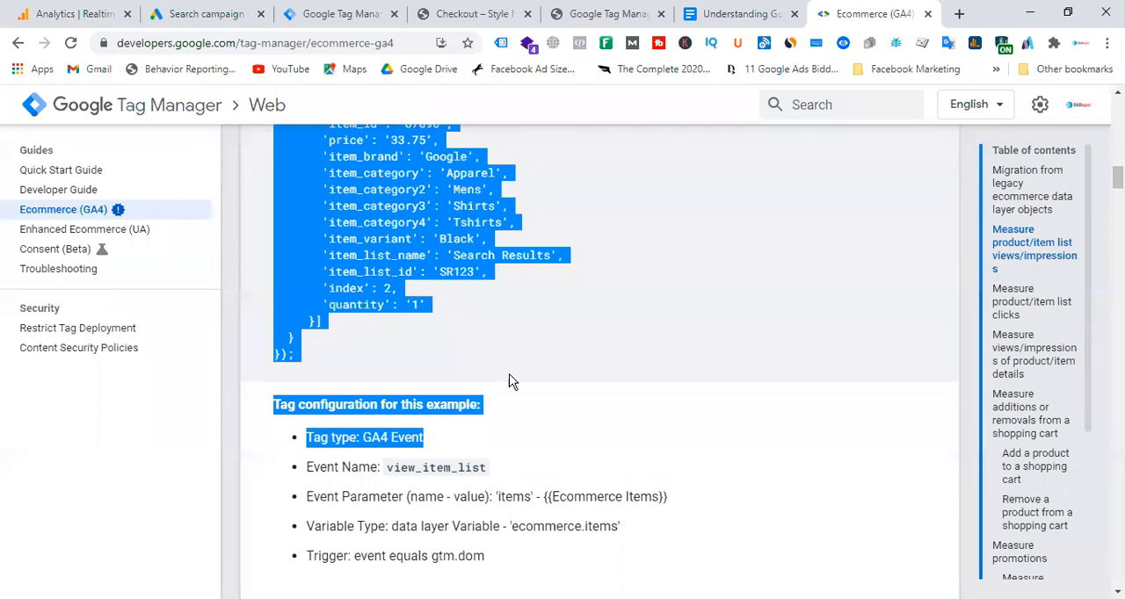
left_click(350, 15)
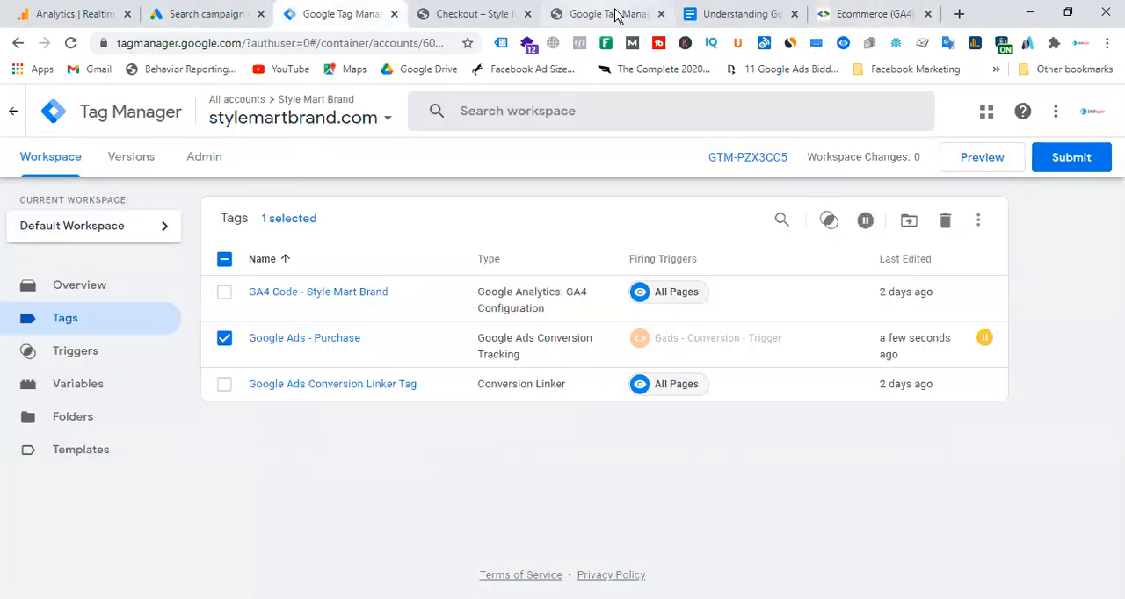
left_click(615, 15)
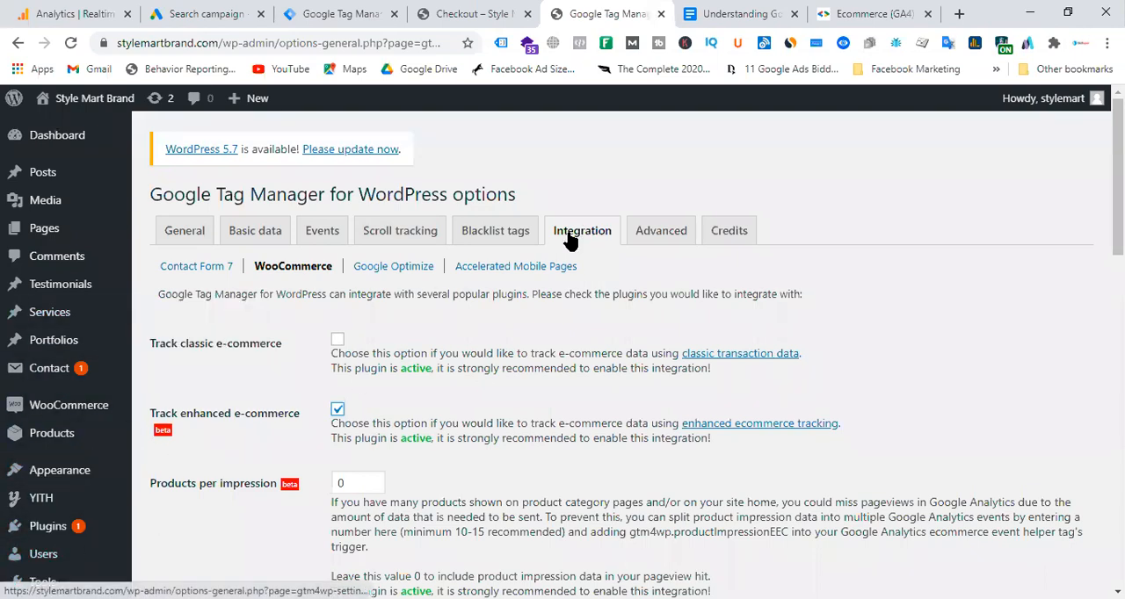
scroll(342, 419, "down", 20)
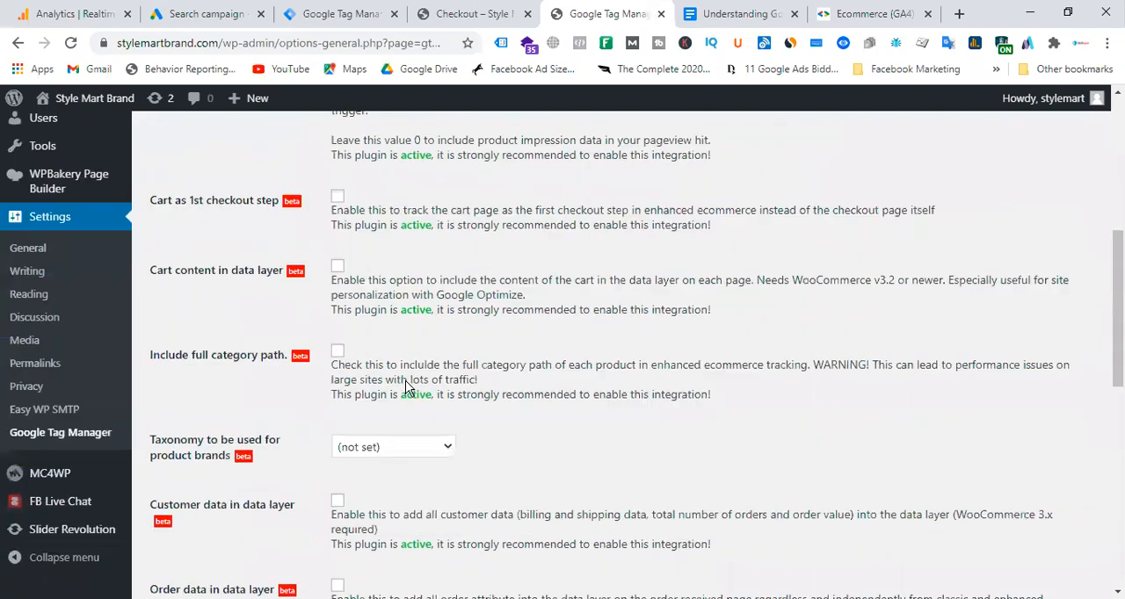
left_click(195, 522)
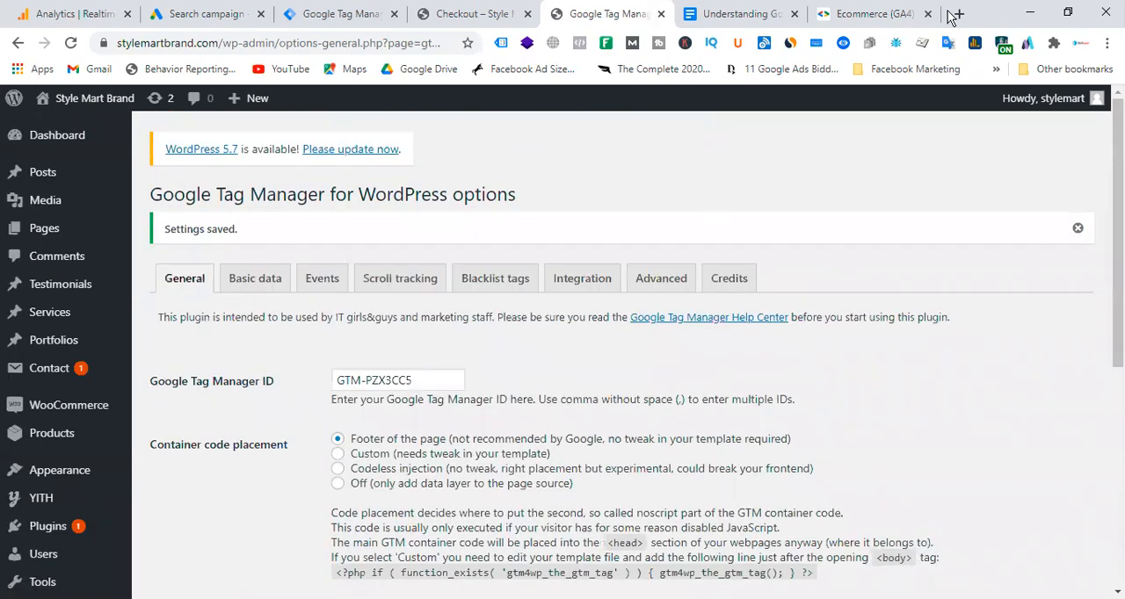
Review the two ecommerce implementation options in the Ecommerce (GA4) guide, highlighting "Implement with the data layer (Recommended)".
left_click(859, 15)
left_click(663, 382)
scroll(806, 349, "up", 15)
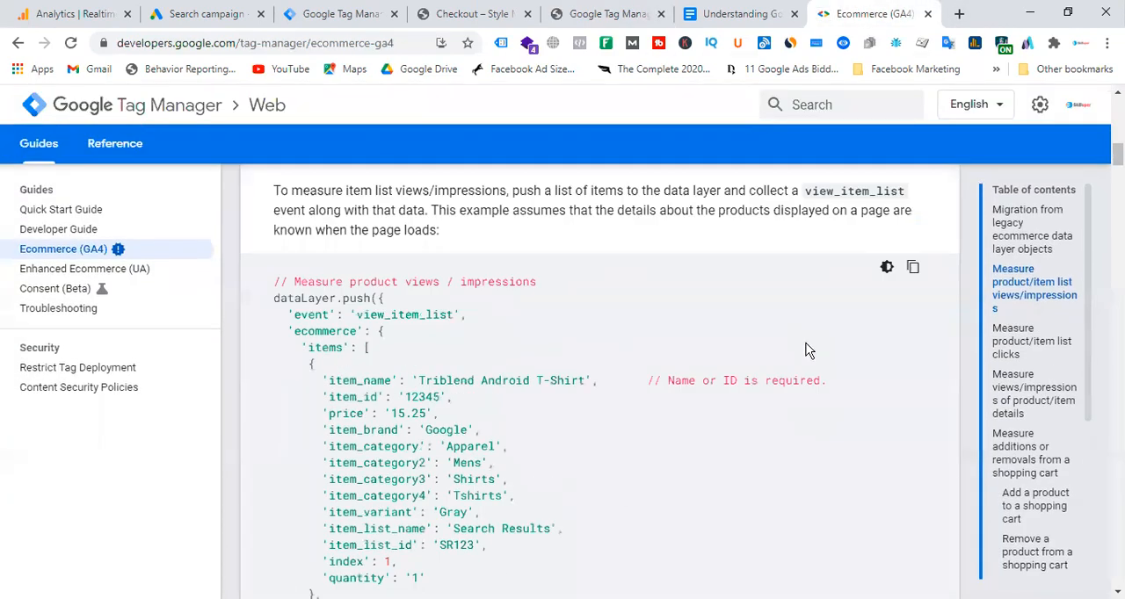
scroll(806, 342, "up", 3)
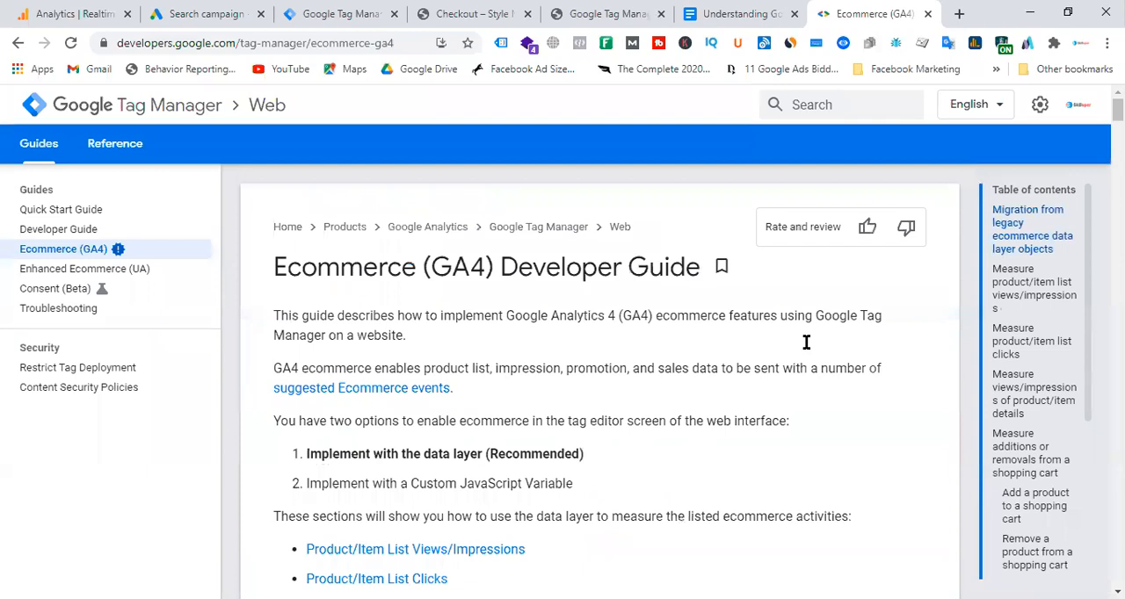
left_click_drag(320, 497, 598, 497)
left_click(668, 467)
mouse_move(307, 460)
left_mouse_down()
mouse_move(655, 463)
mouse_move(319, 454)
left_mouse_up()
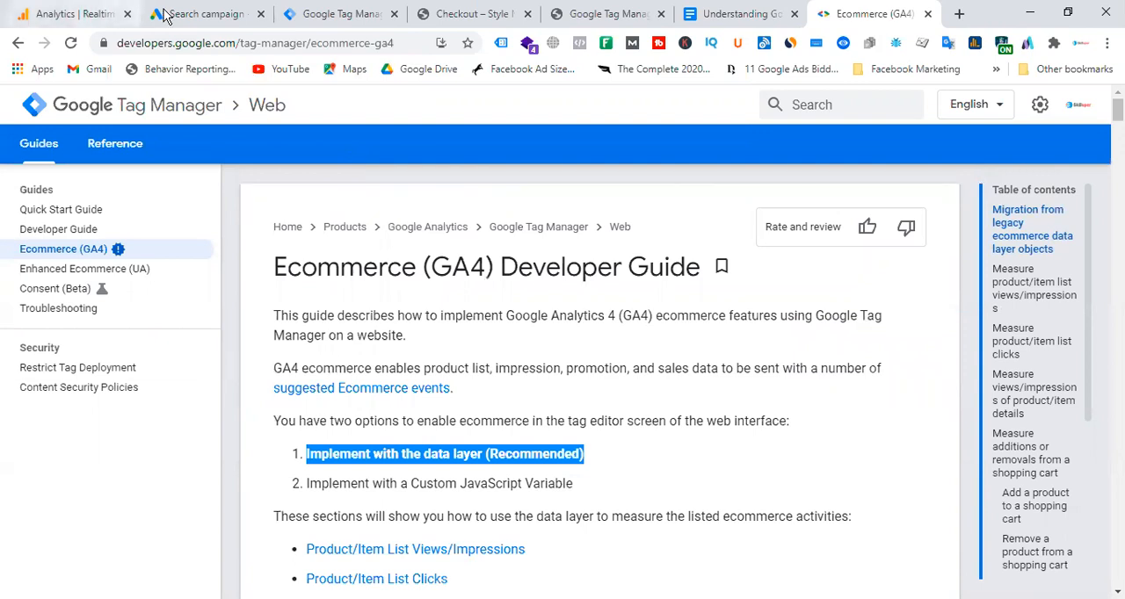
Try to delete the user-defined variables "dlv - google ads - purchase id" and "dlv - google ads - purchase value" in Google Tag Manager.
left_click(318, 14)
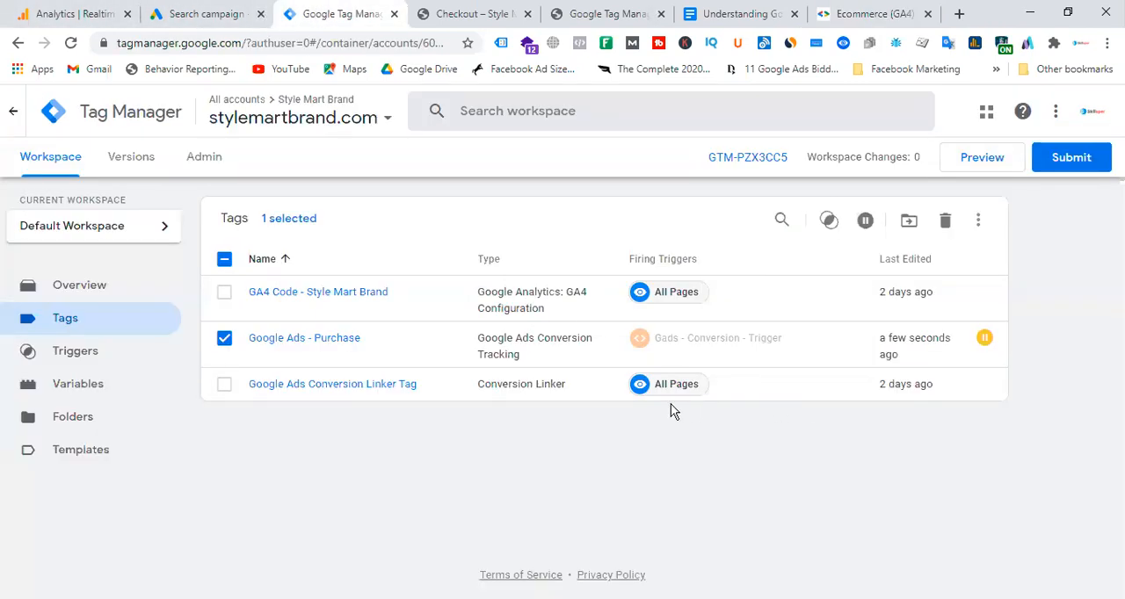
left_click(88, 386)
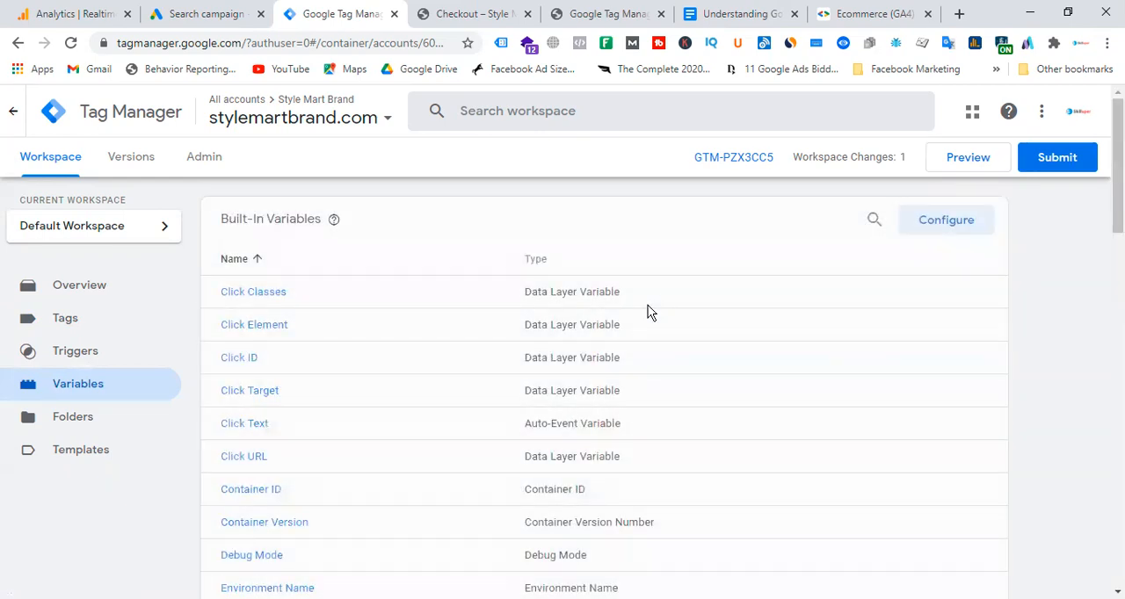
scroll(648, 308, "down", 3)
scroll(710, 334, "down", 12)
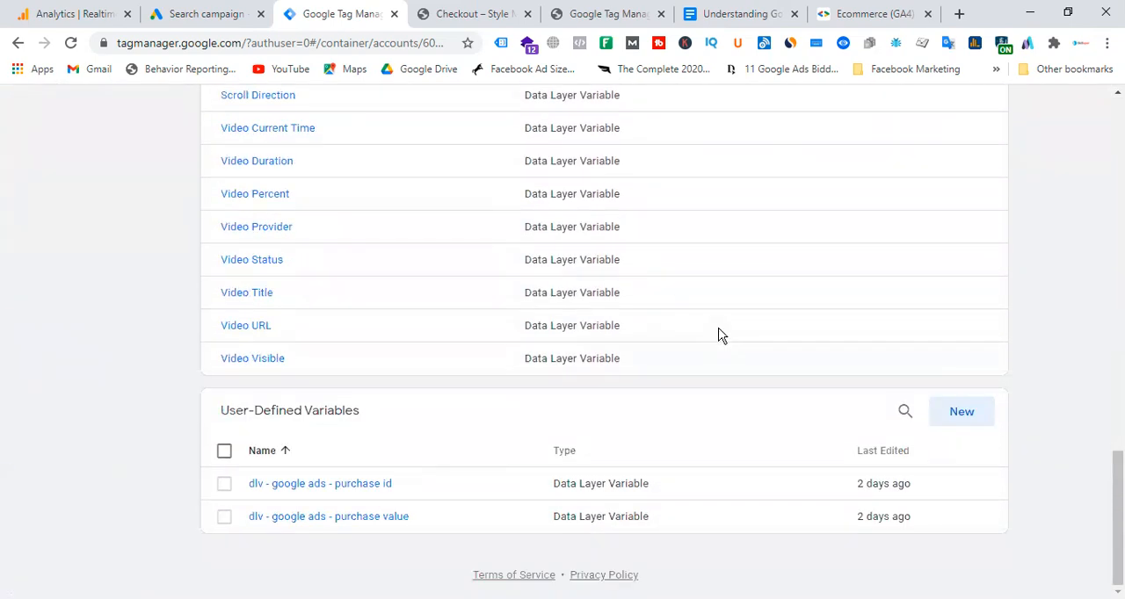
left_click(225, 484)
left_click(225, 516)
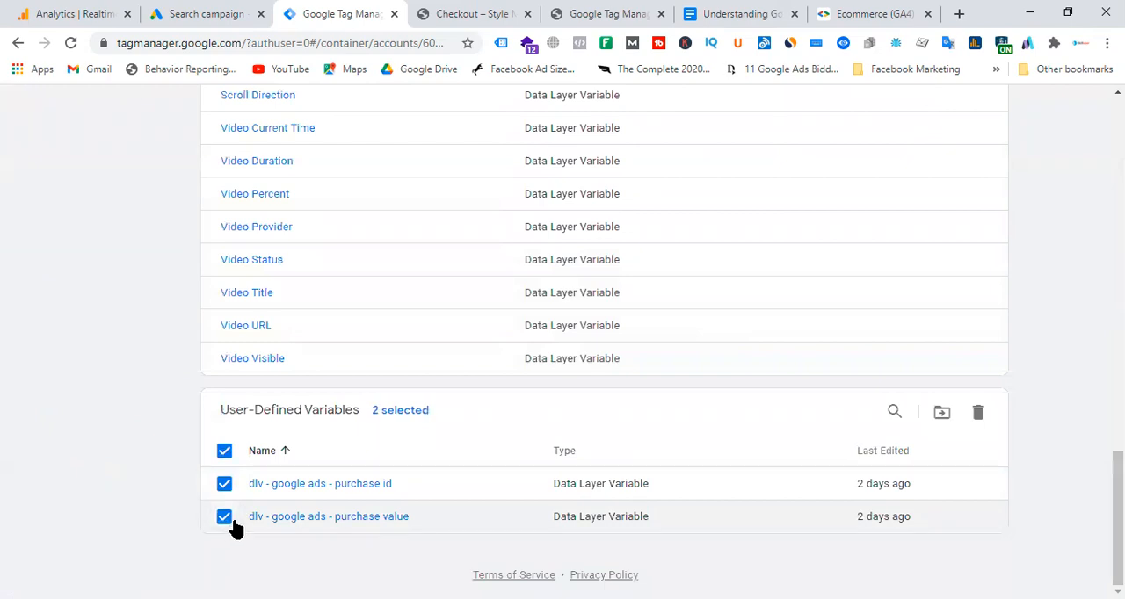
left_click(978, 413)
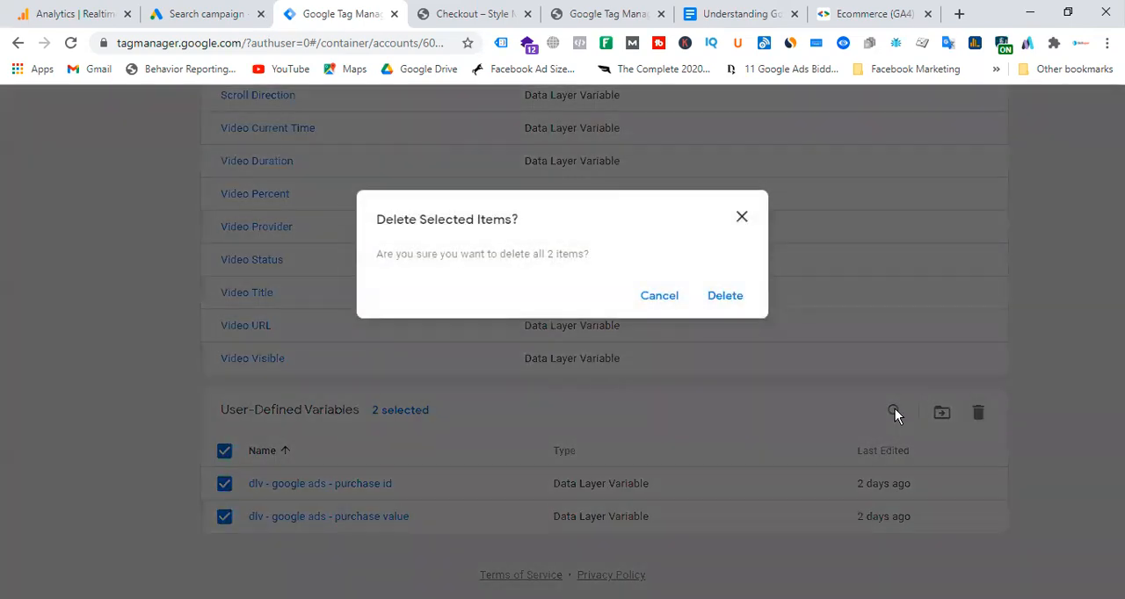
left_click(724, 296)
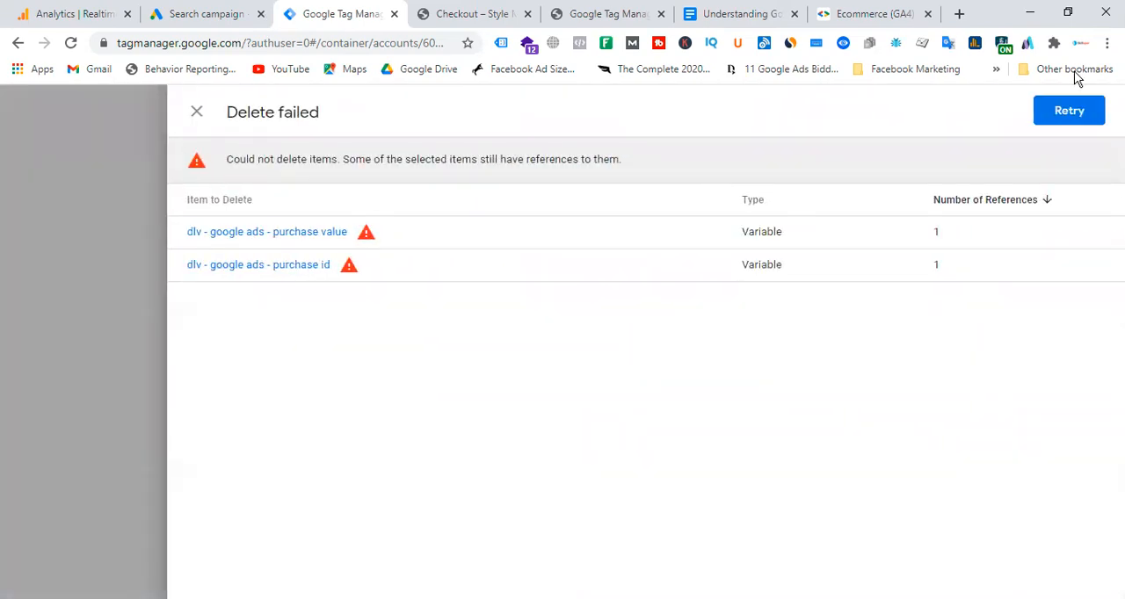
left_click(196, 111)
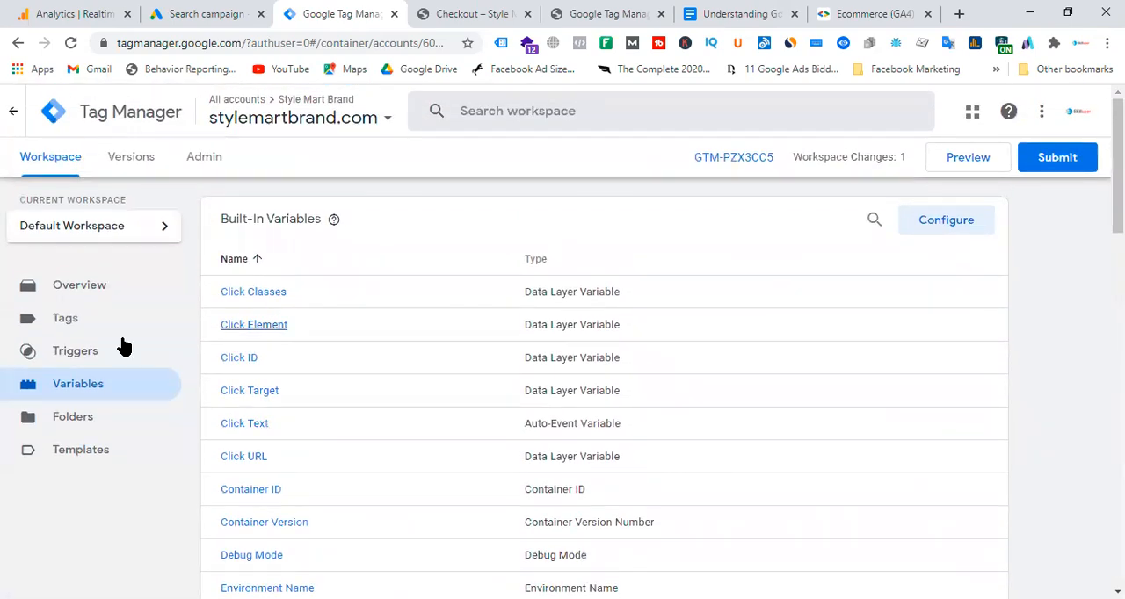
Delete the paused "Google Ads - Purchase" conversion tracking tag from the Default Workspace.
left_click(88, 326)
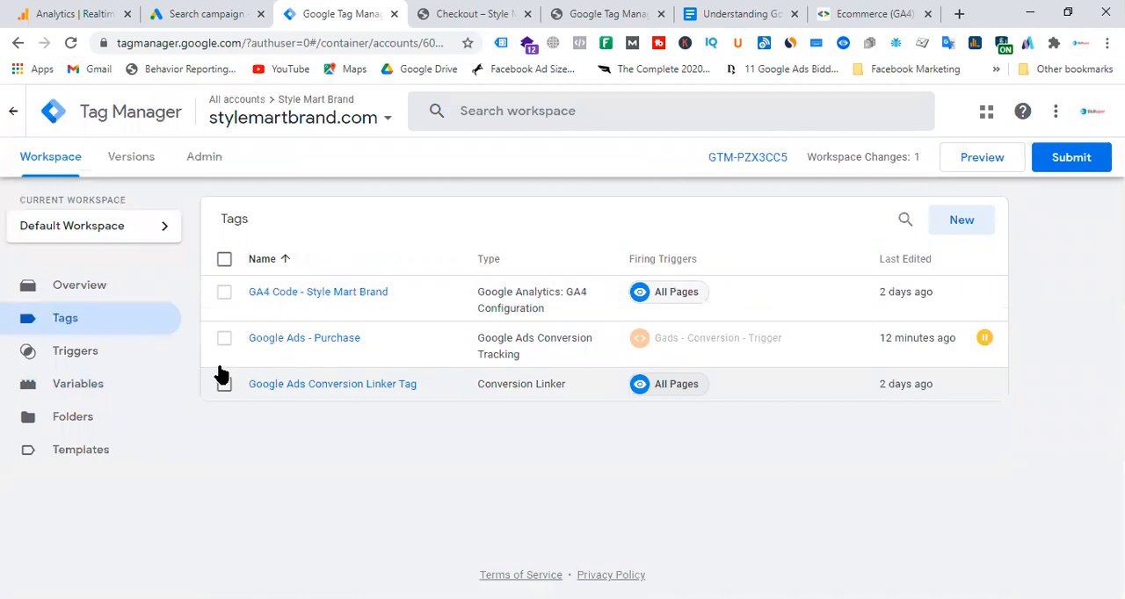
left_click(224, 338)
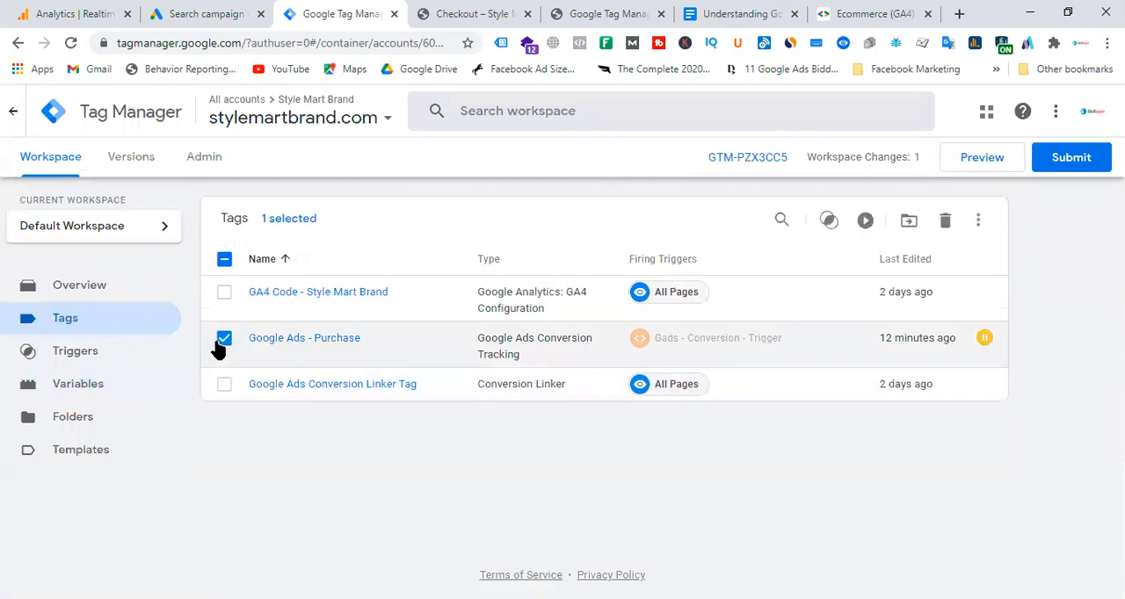
left_click(944, 220)
left_click(730, 296)
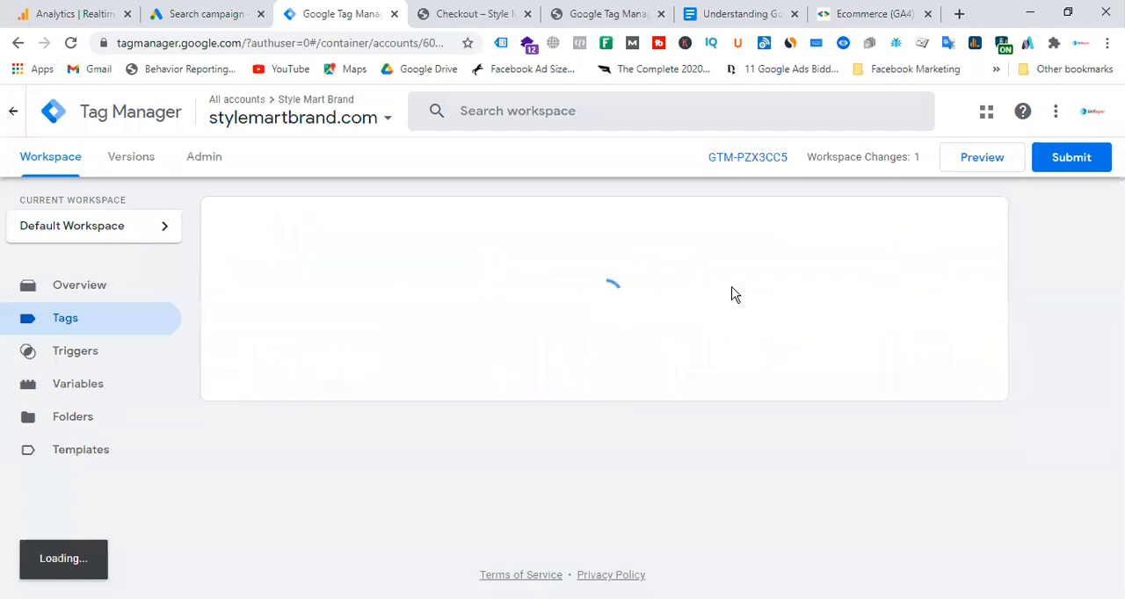
Delete both user-defined data layer variables, "dlv - google ads - purchase id" and "dlv - google ads - purchase value".
left_click(91, 384)
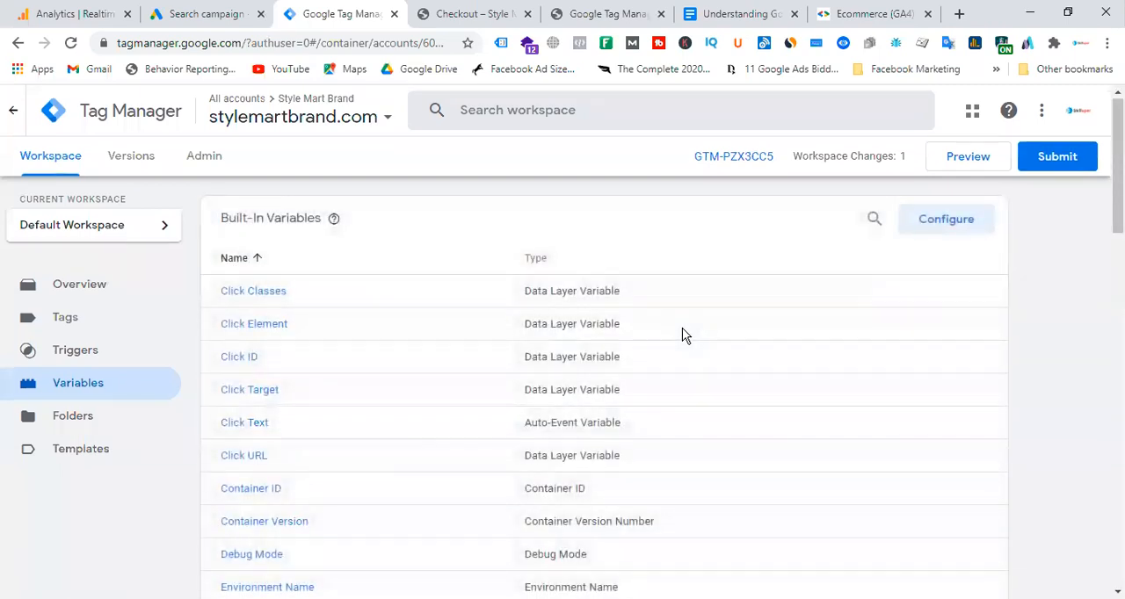
scroll(682, 327, "down", 15)
left_click(225, 484)
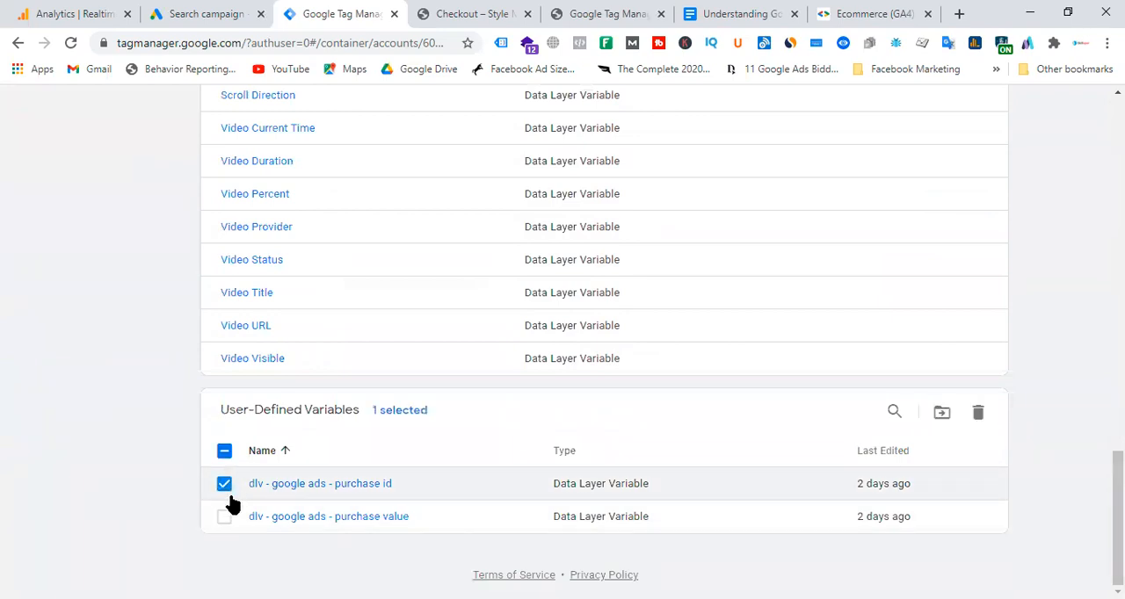
left_click(225, 517)
left_click(978, 412)
left_click(738, 297)
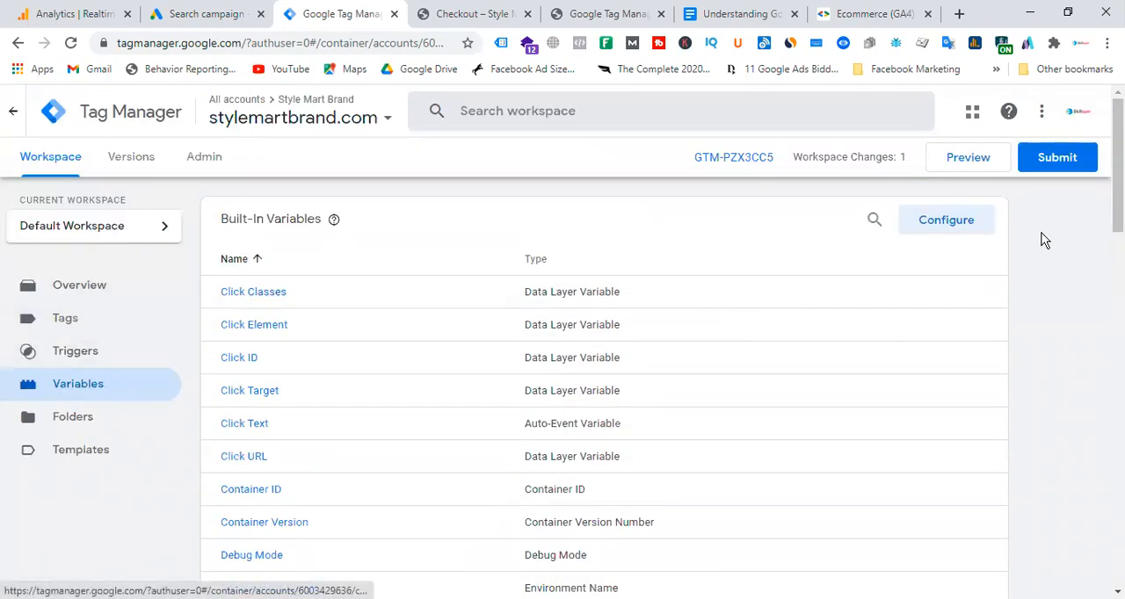
left_click(463, 15)
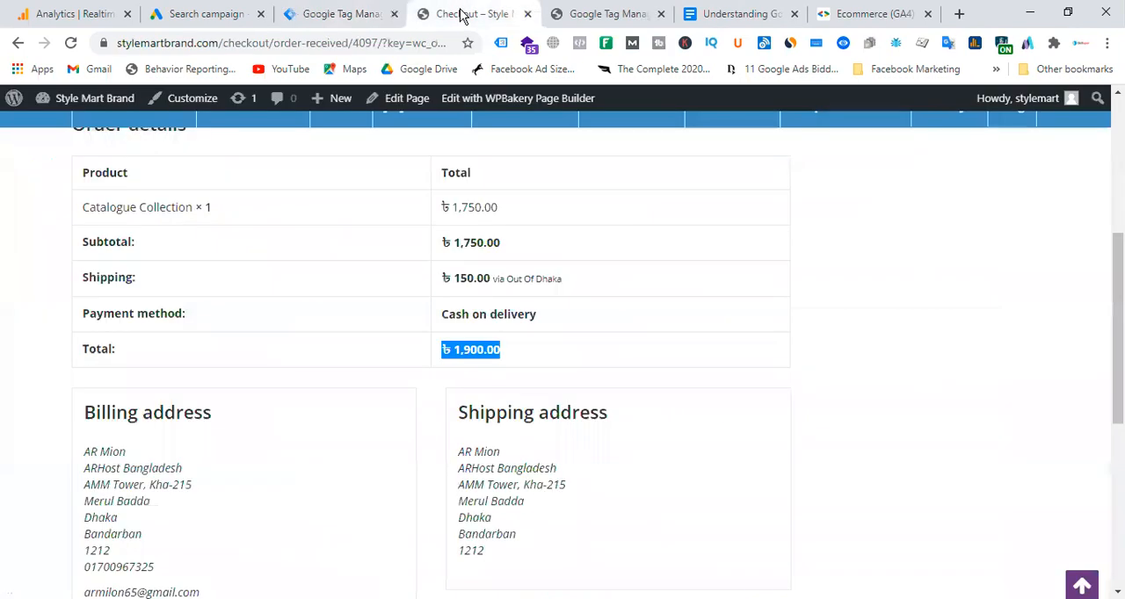
left_click(593, 359)
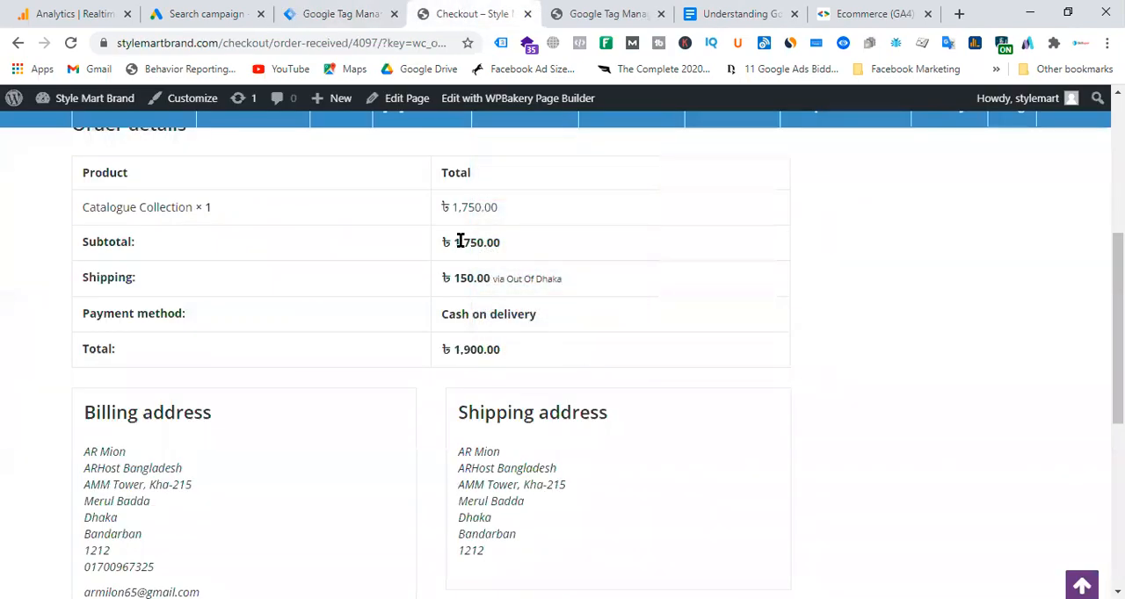
left_click(329, 15)
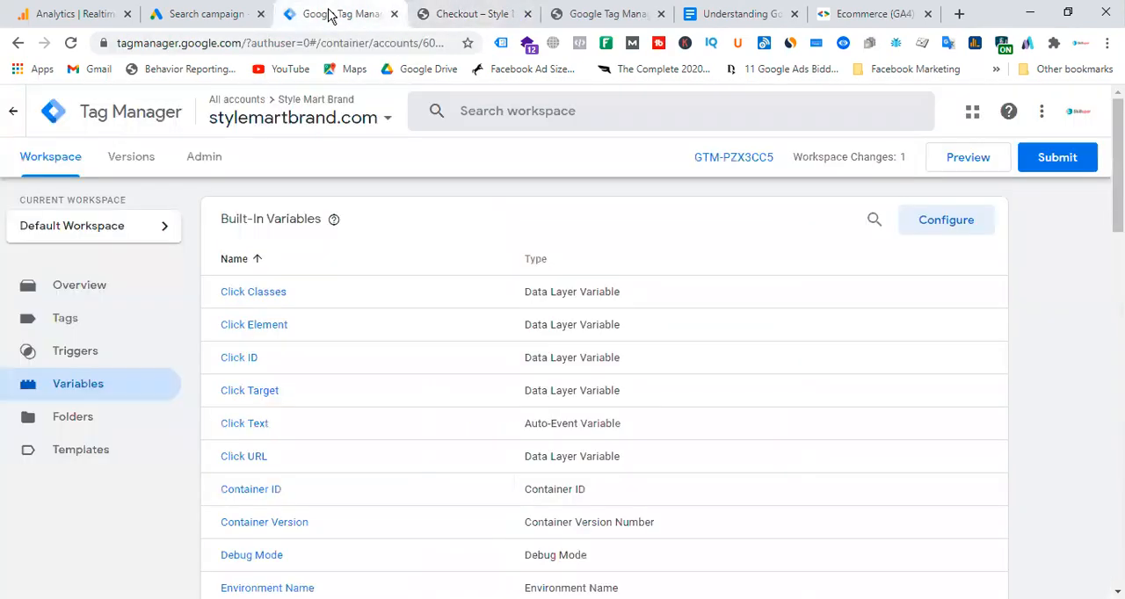
left_click(969, 163)
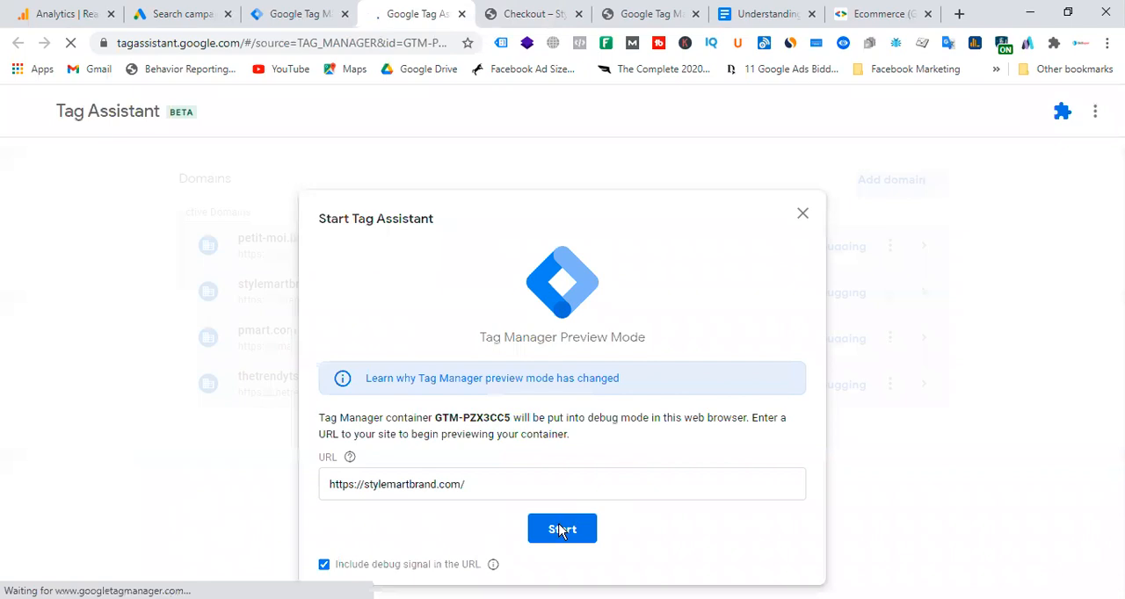
left_click(560, 530)
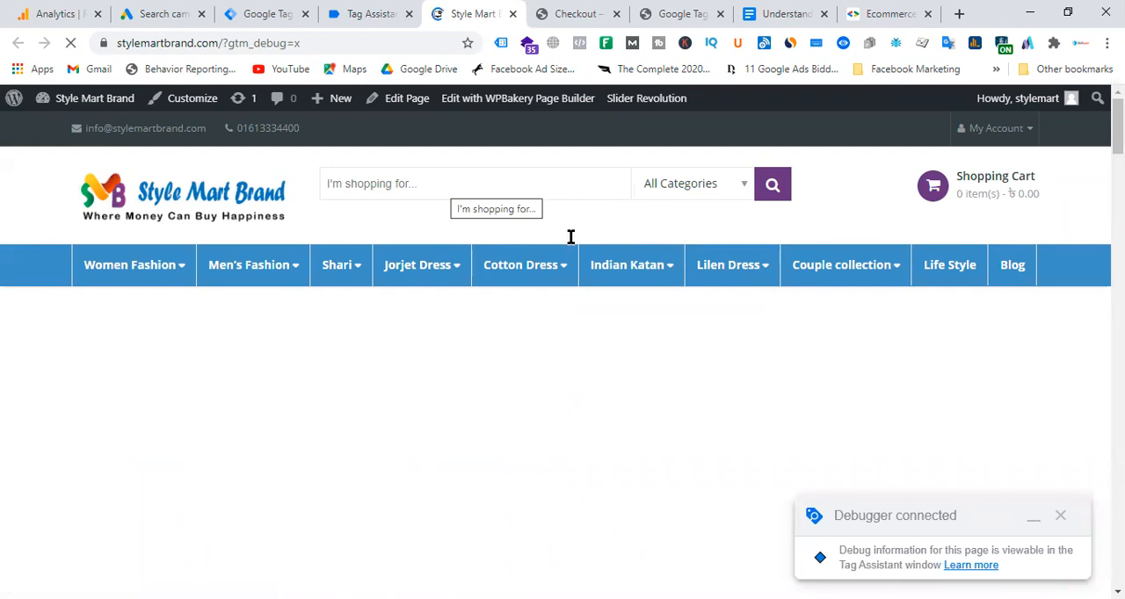
mouse_move(606, 274)
mouse_move(850, 261)
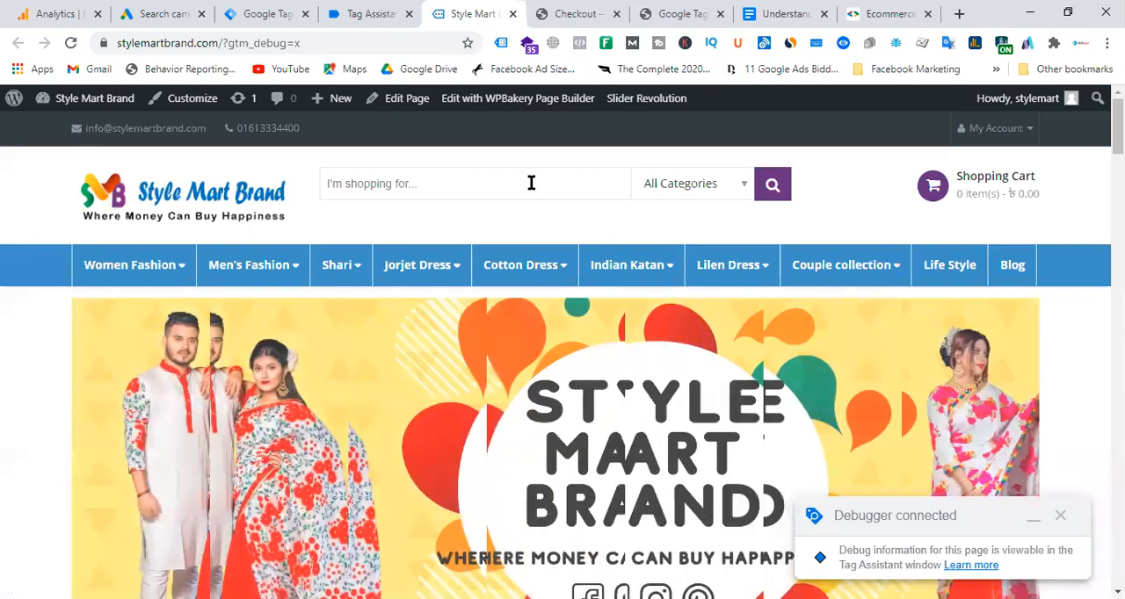
Review the Ecommerce (GA4) Developer Guide's heading, list of measurable activities and notes on capturing data layer values.
left_click(881, 14)
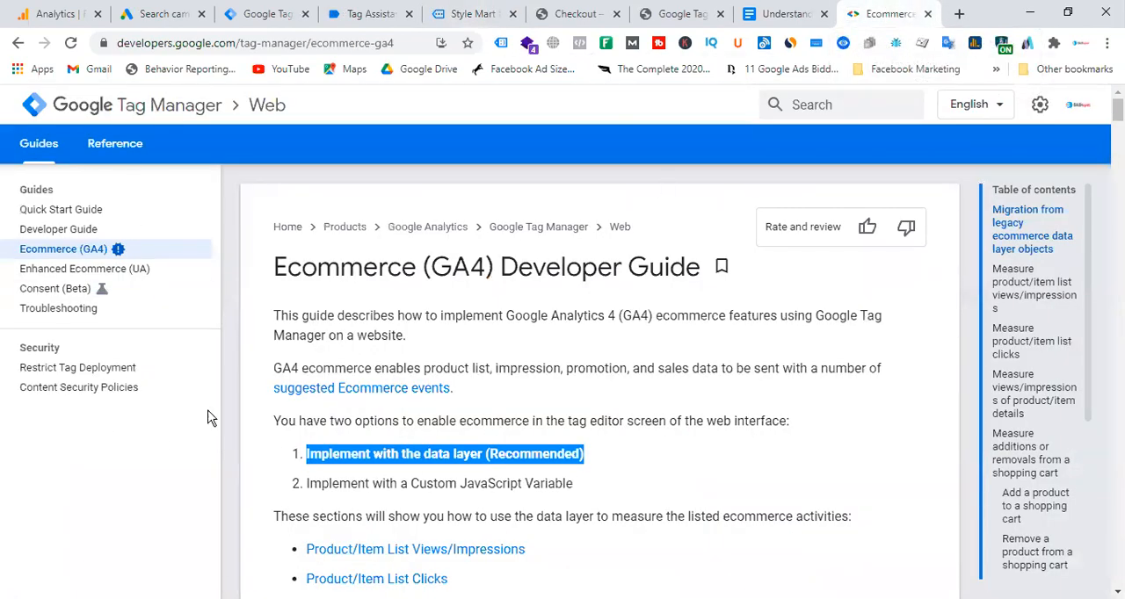
left_click_drag(278, 267, 675, 303)
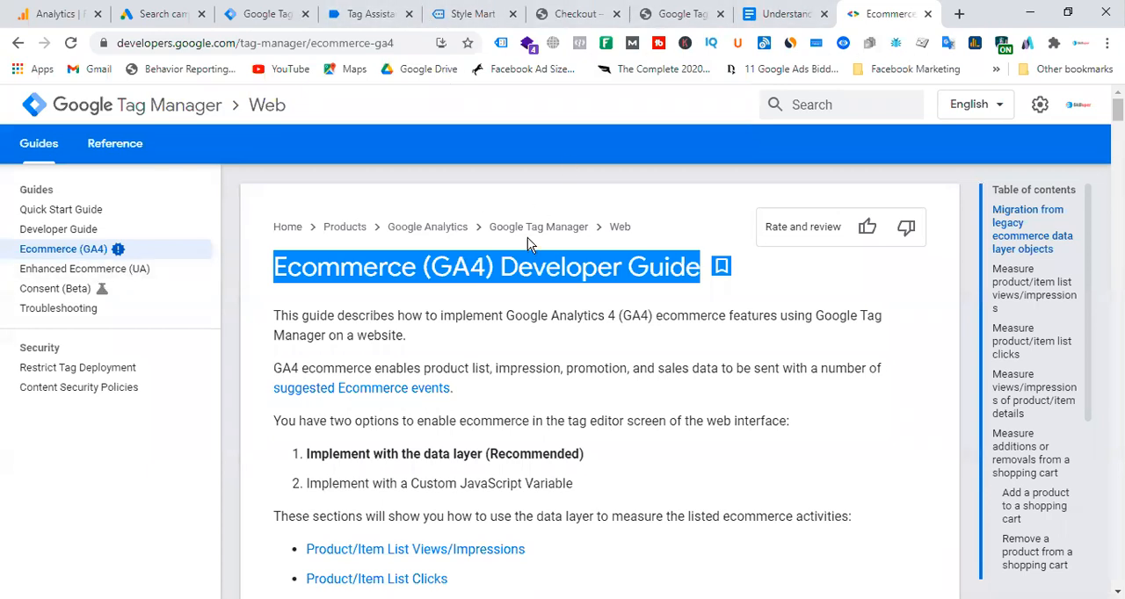
scroll(474, 356, "down", 7)
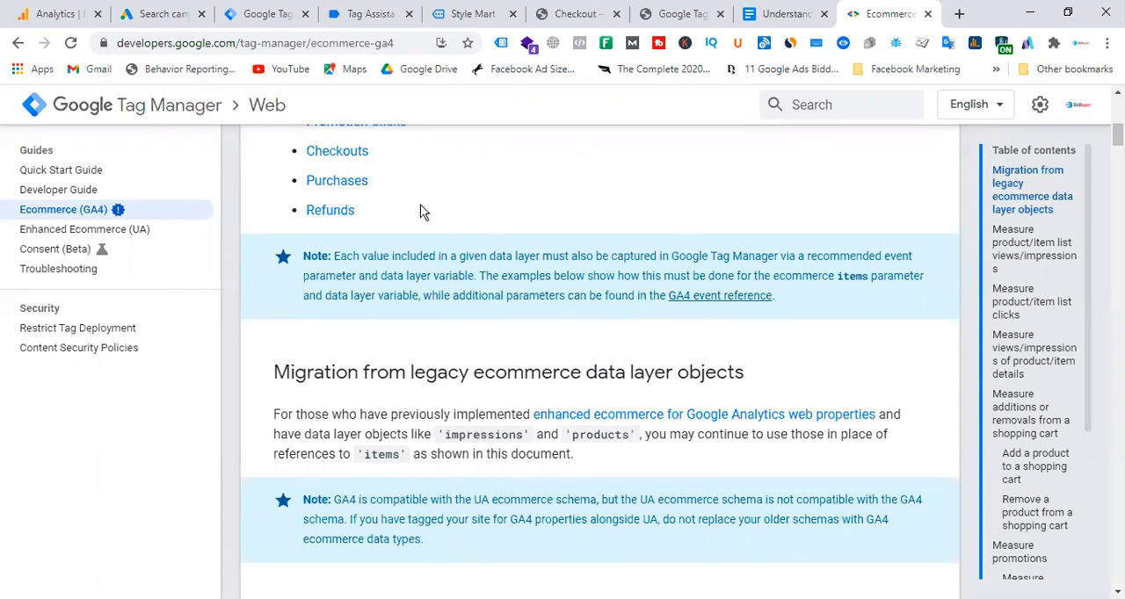
Check the tags fired by the Style Mart container in the Tag Assistant summary.
left_click(453, 15)
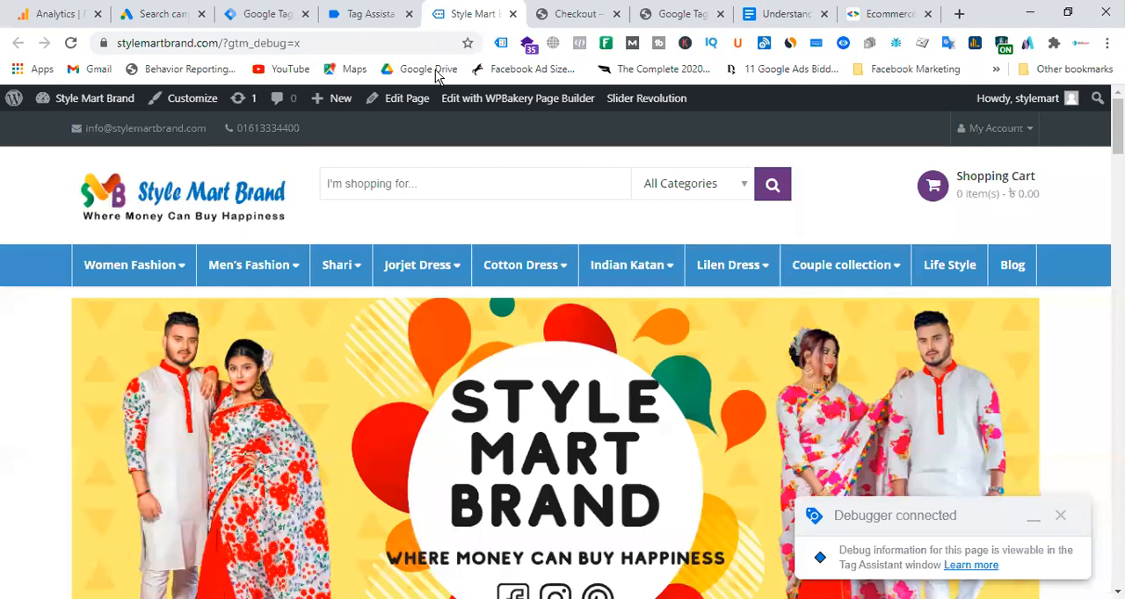
left_click(372, 13)
left_click(562, 406)
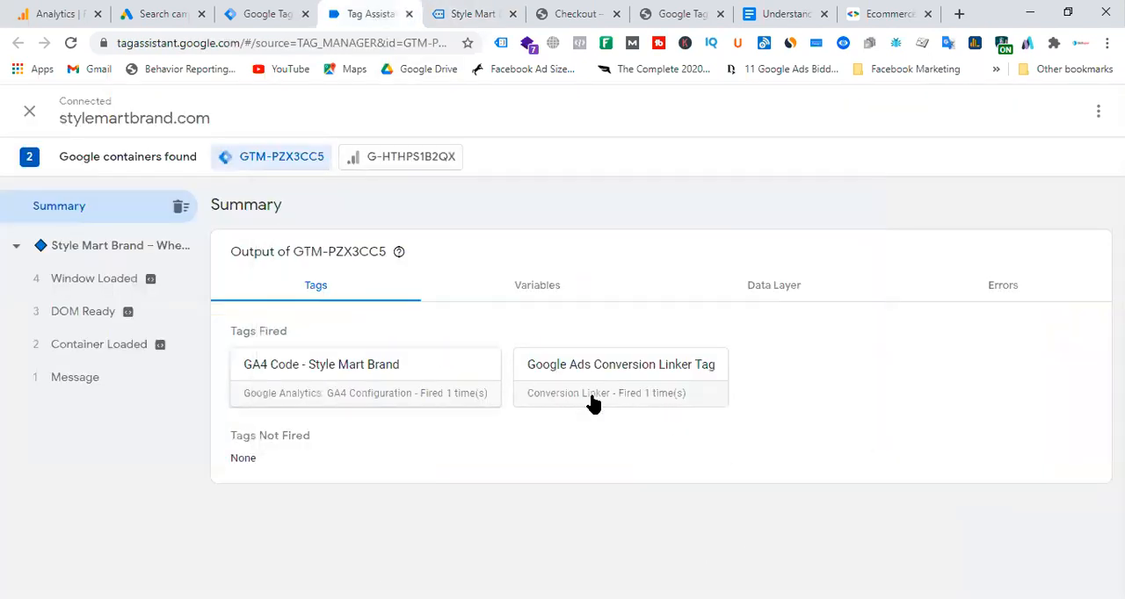
On the previewed store site, open the Cotton Screen product priced 600.00 in the Cotton Dress section and add one to the cart.
left_click(472, 14)
scroll(587, 389, "down", 5)
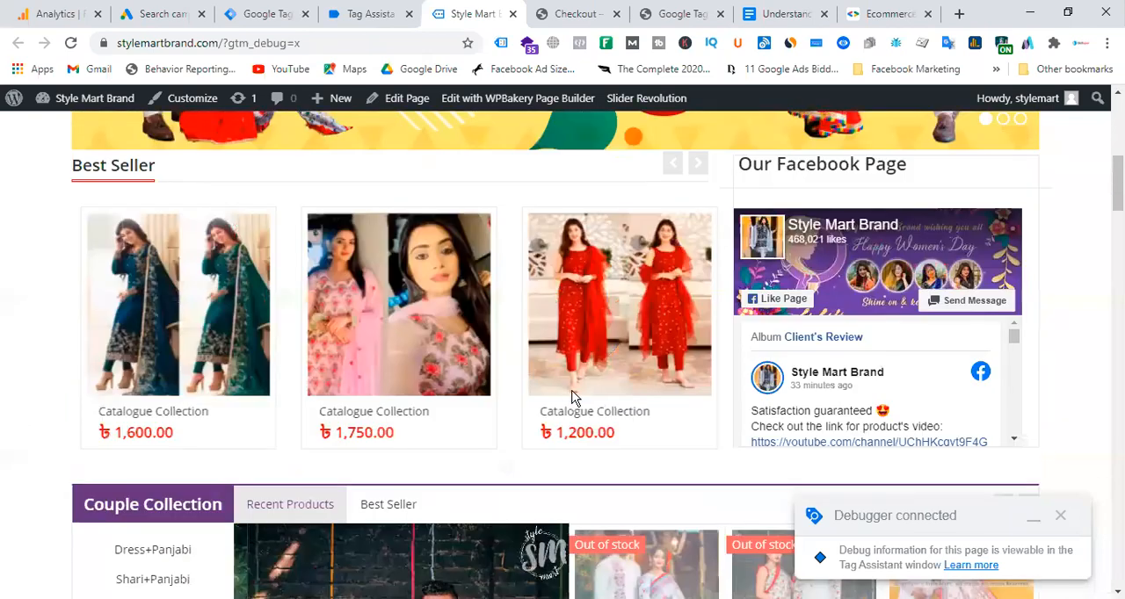
scroll(571, 398, "down", 5)
scroll(633, 396, "down", 7)
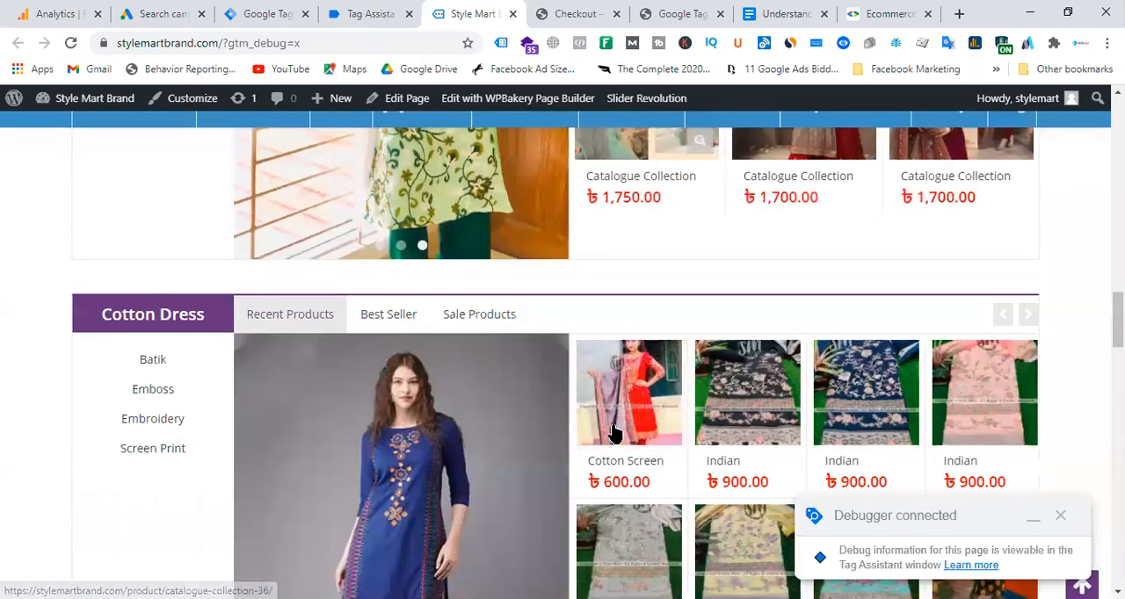
left_click(644, 464)
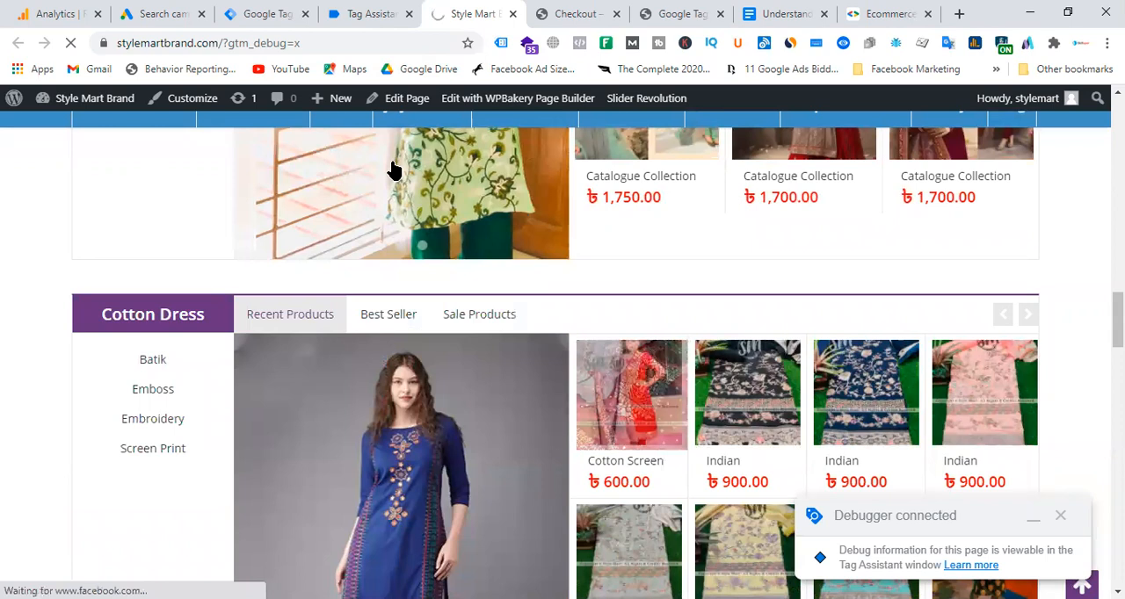
left_click(369, 14)
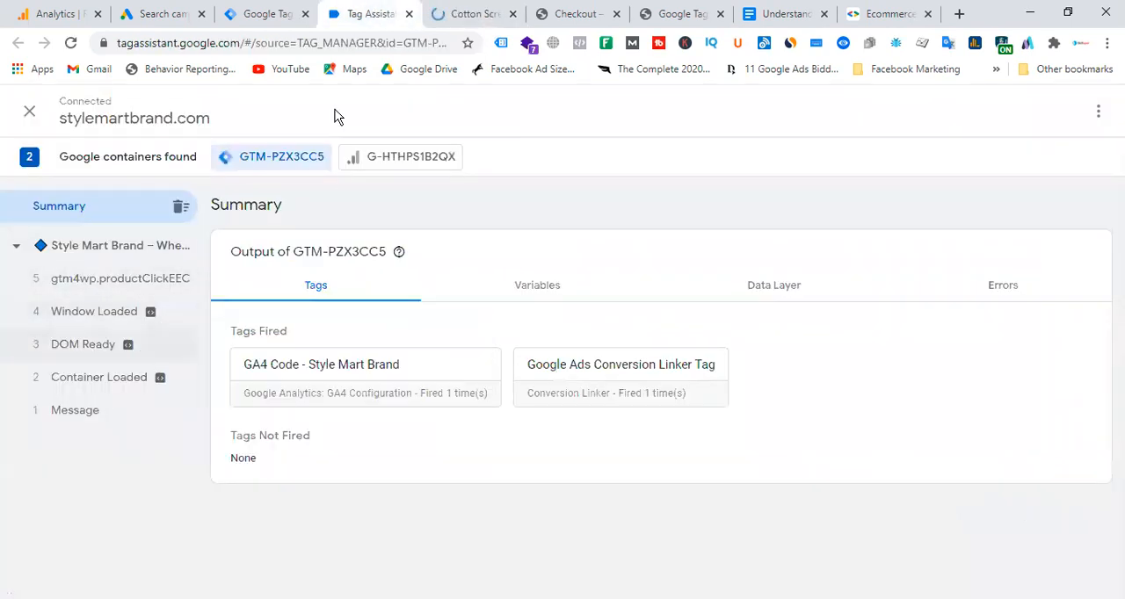
left_click(458, 14)
left_click(528, 442)
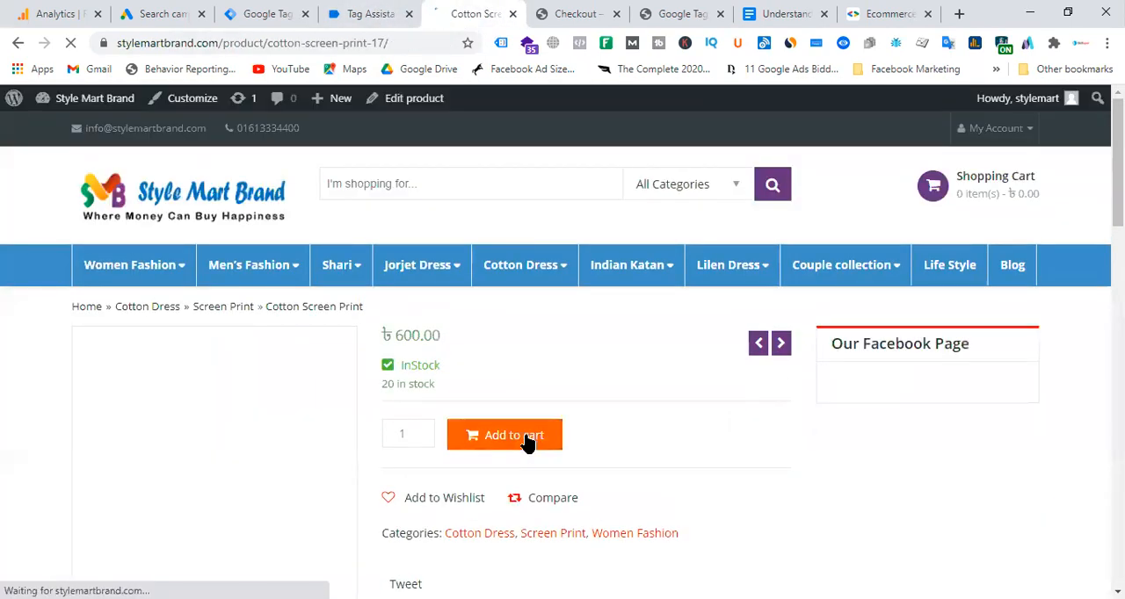
In Tag Assistant, expand the gtm4wp.addProductToCartEEC event's data layer push and copy its event name.
left_click(371, 15)
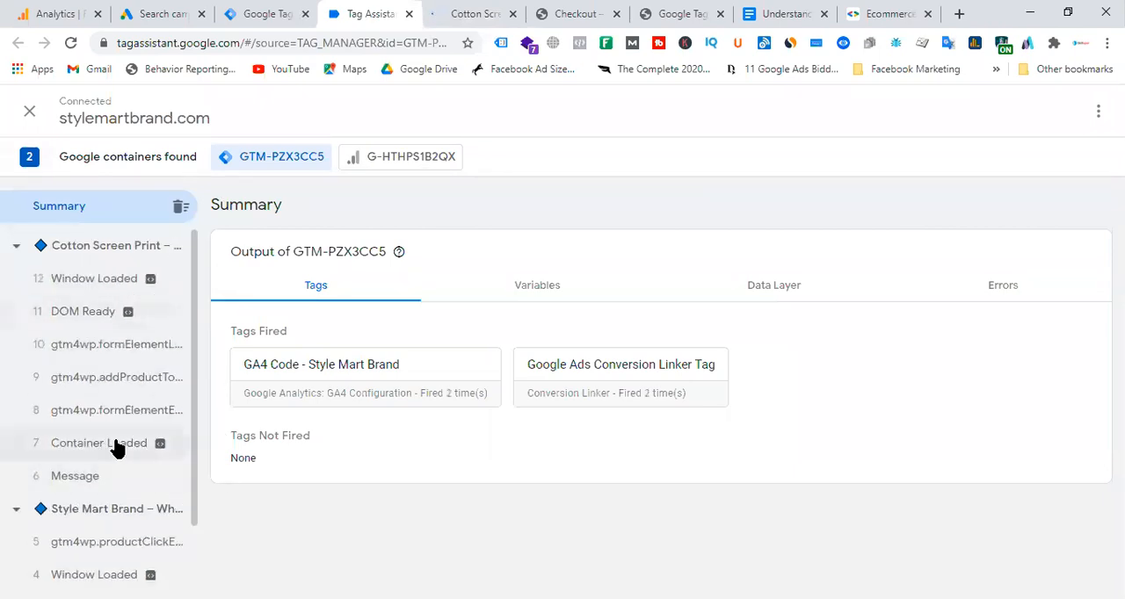
left_click(132, 379)
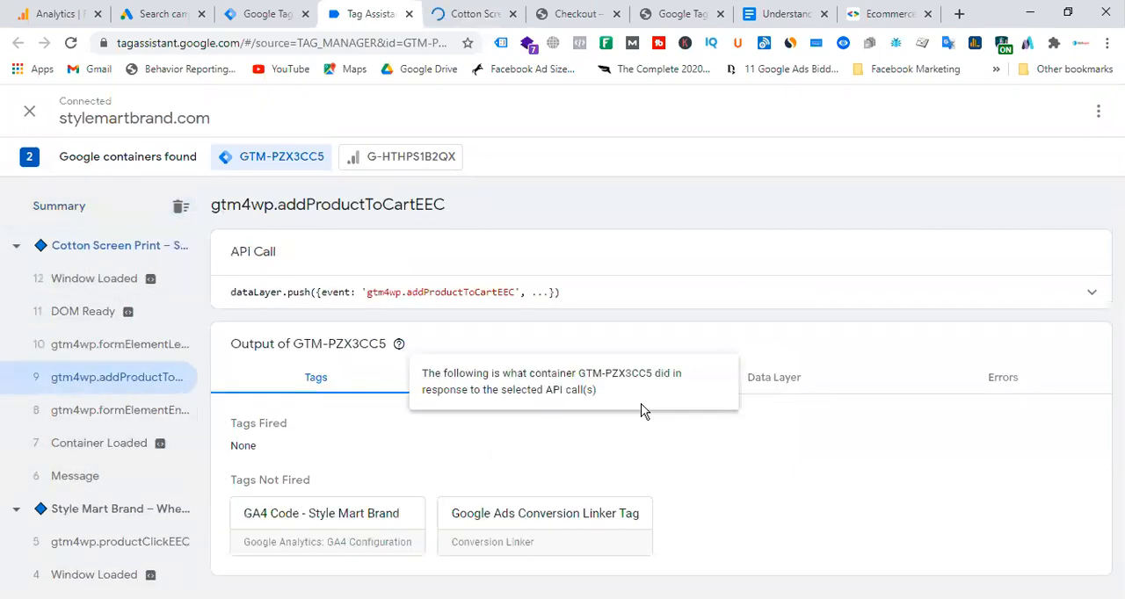
left_click_drag(361, 296, 515, 292)
left_click(483, 290)
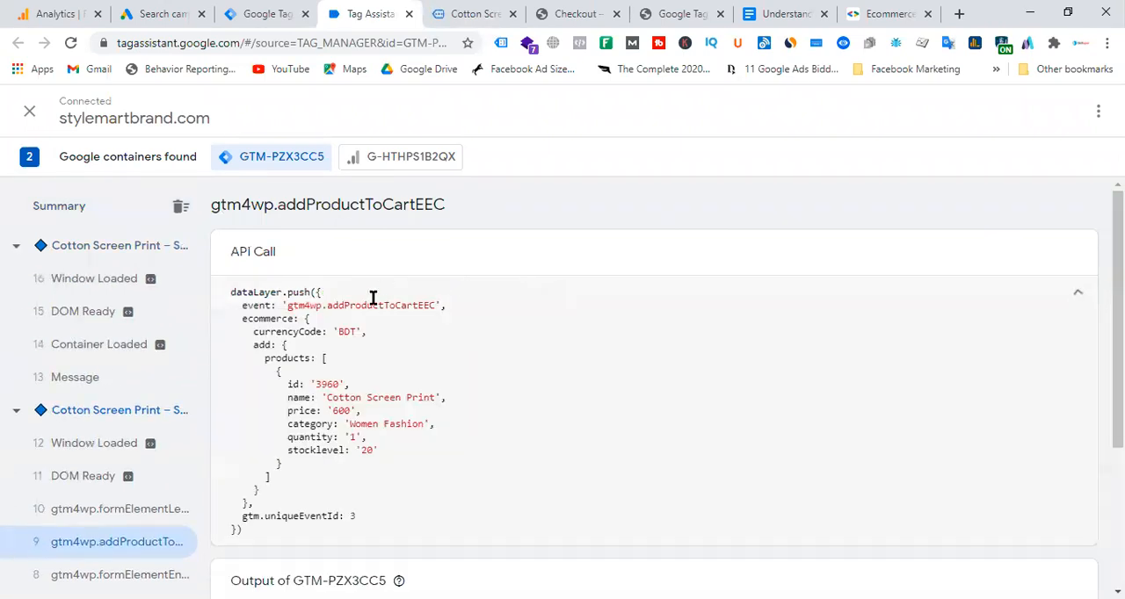
left_click_drag(288, 305, 436, 305)
right_click(428, 308)
left_click(434, 320)
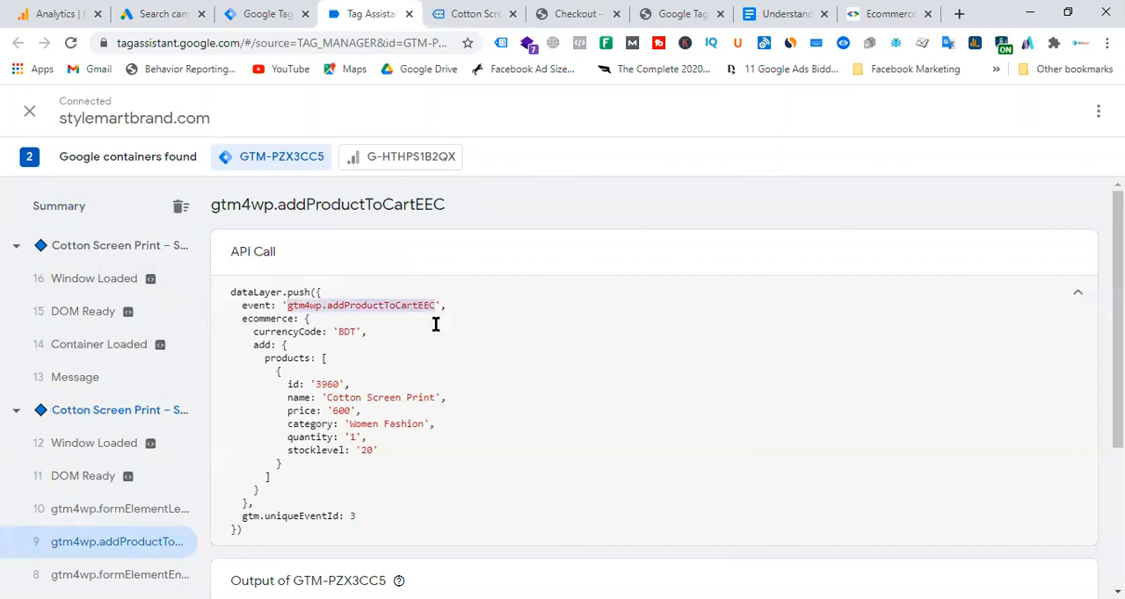
key("alt+Tab")
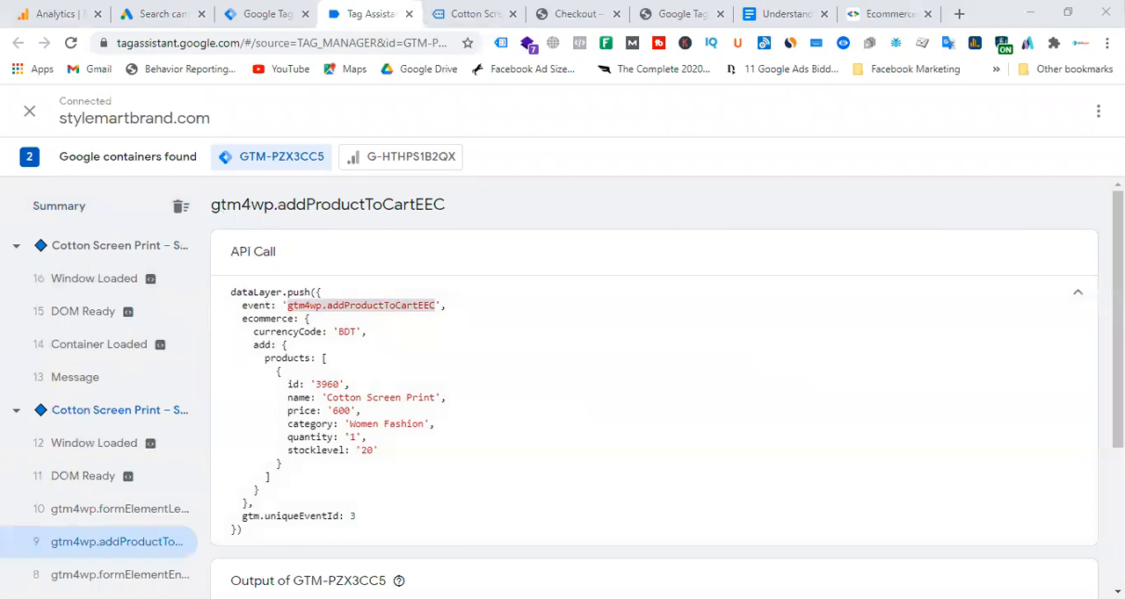
key("alt+Tab")
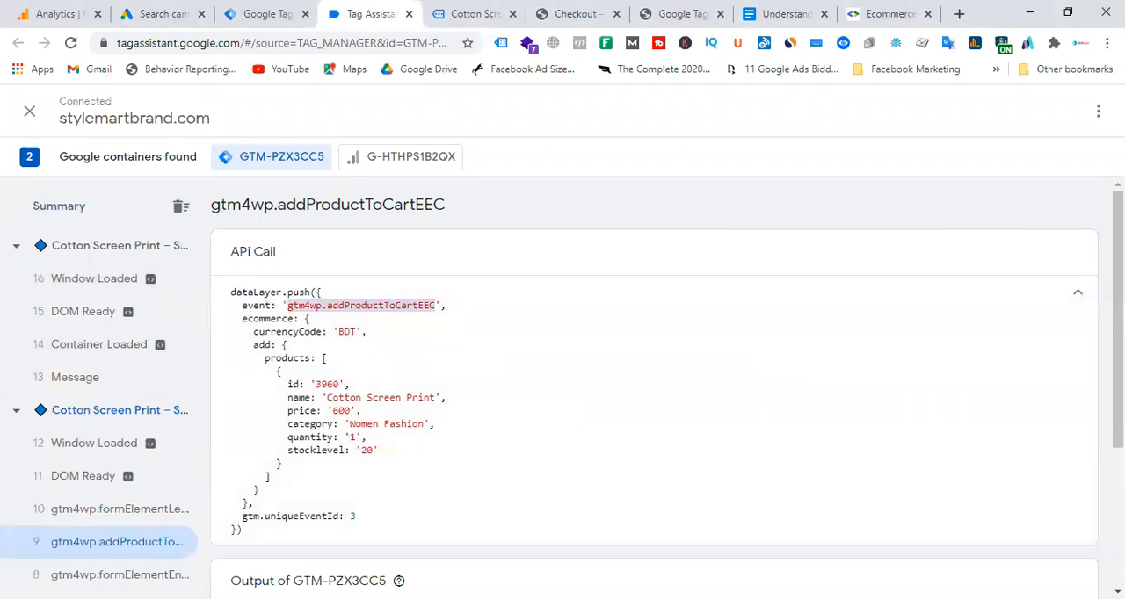
Proceed to checkout with the Cotton Screen Print in the cart and check the tags fired on the Checkout page in Tag Assistant.
left_click(491, 16)
mouse_move(1002, 213)
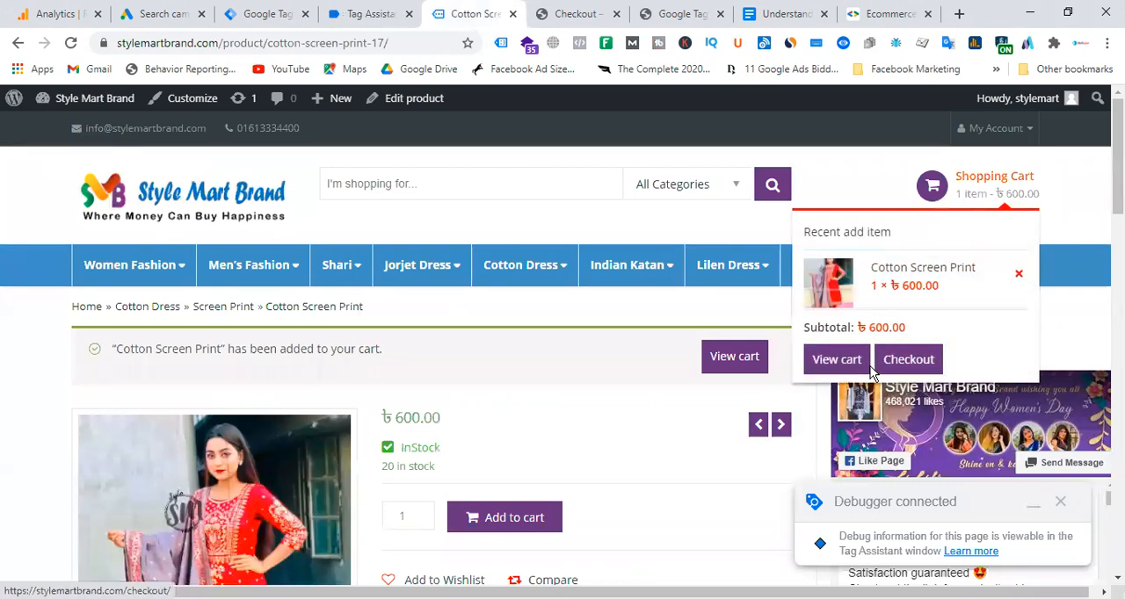
left_click(911, 362)
left_click(360, 13)
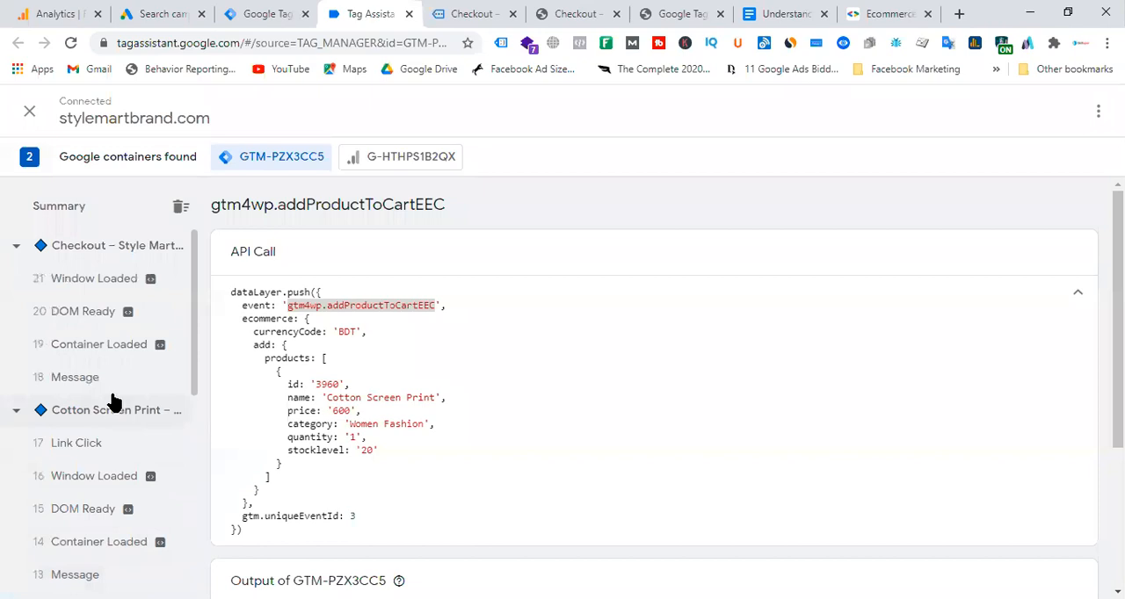
left_click(150, 250)
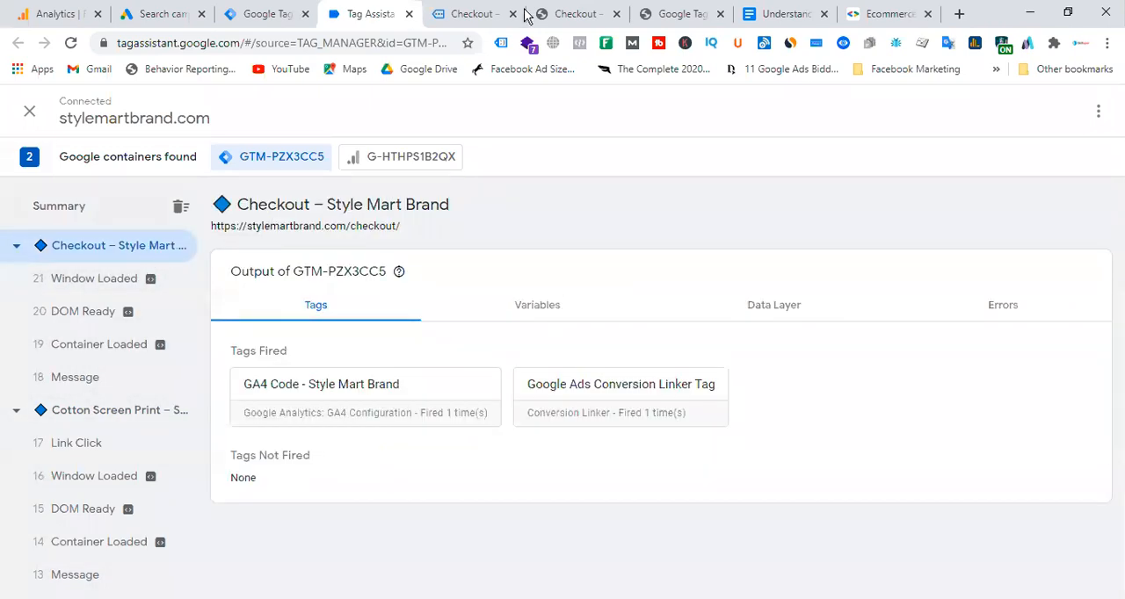
Place the test order with cash on delivery and return to Tag Assistant for the order-received page's events.
left_click(470, 14)
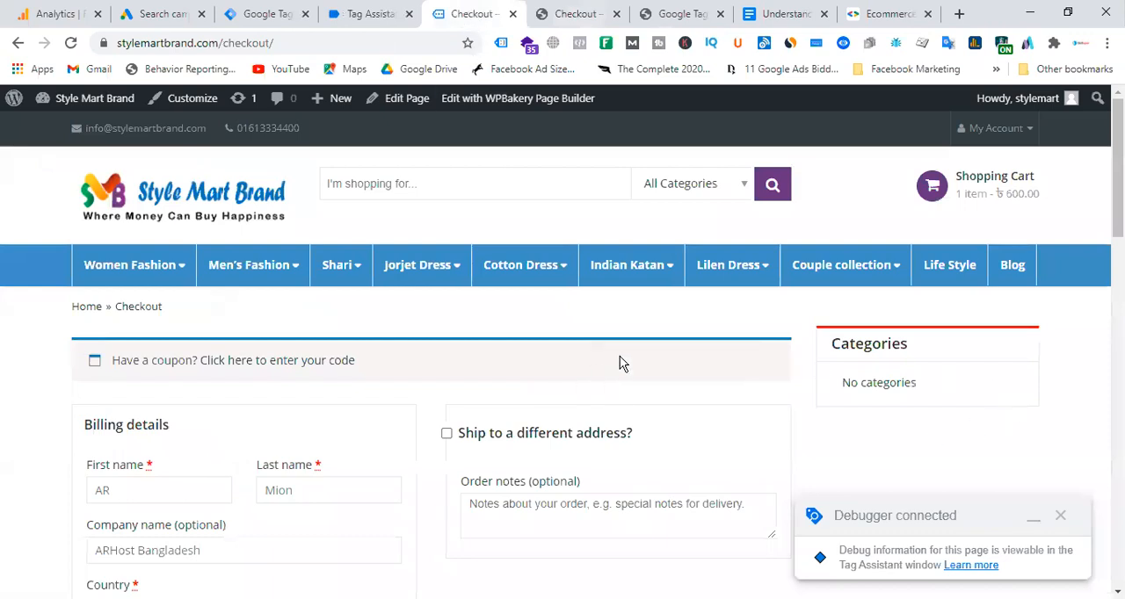
scroll(620, 363, "down", 15)
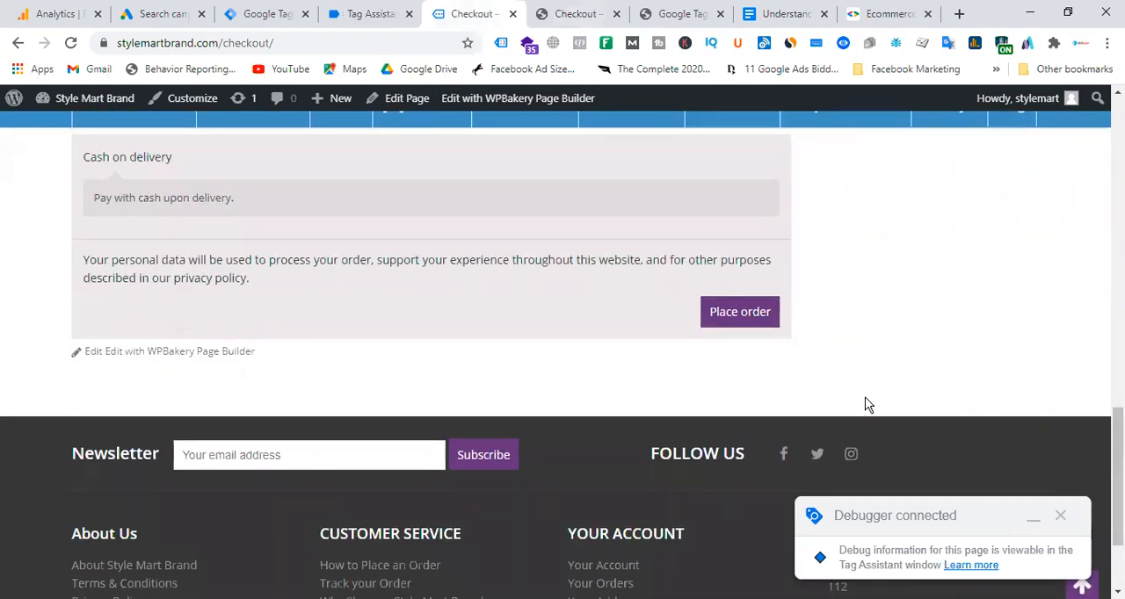
left_click(747, 318)
left_click(370, 14)
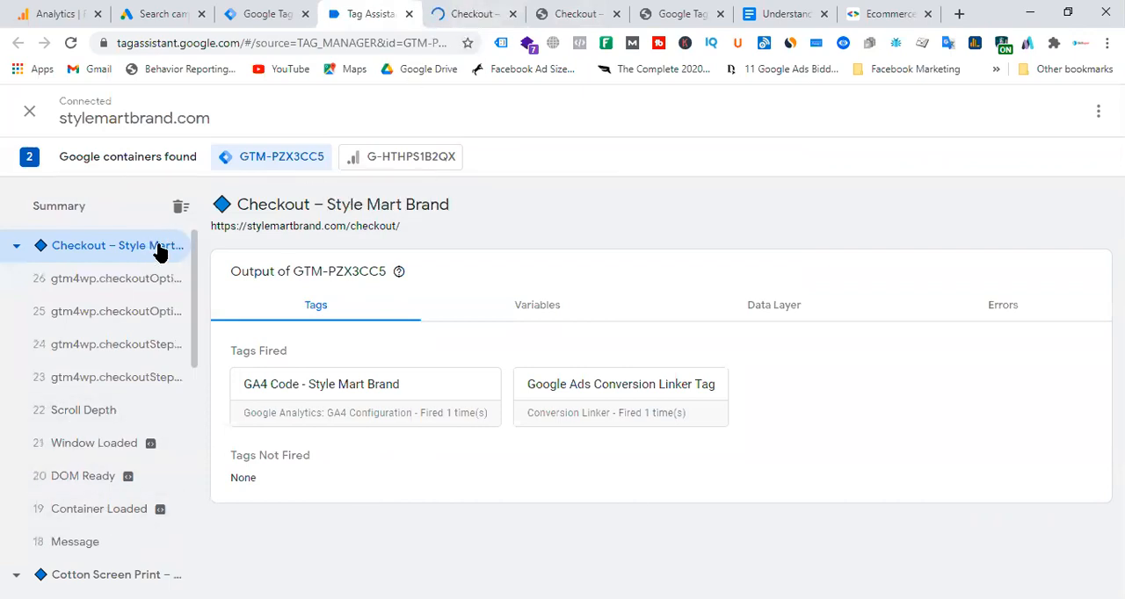
left_click(479, 13)
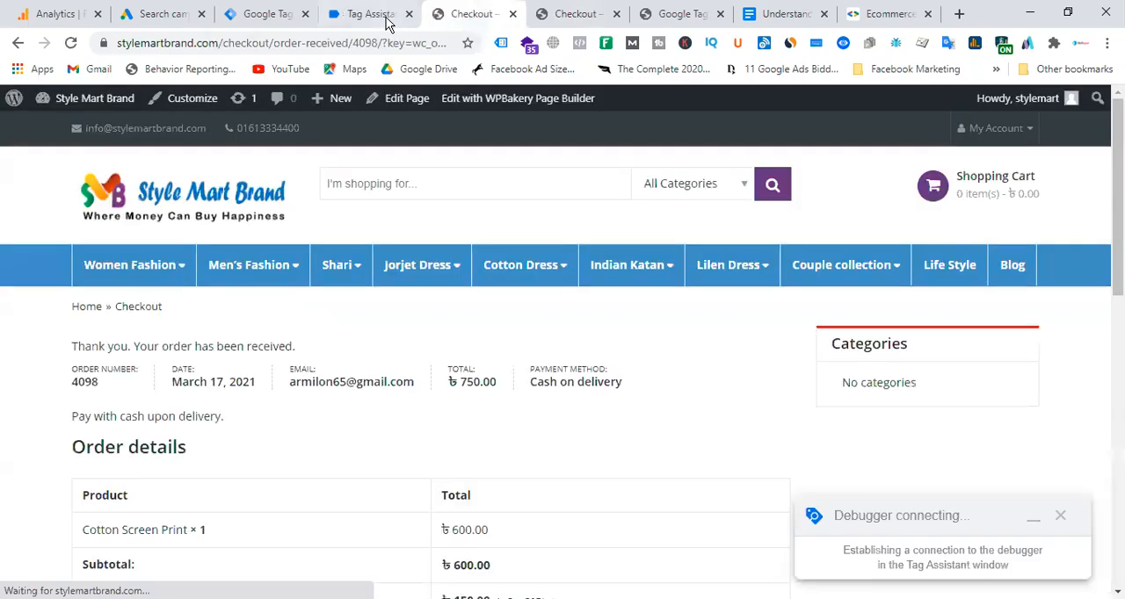
left_click(382, 14)
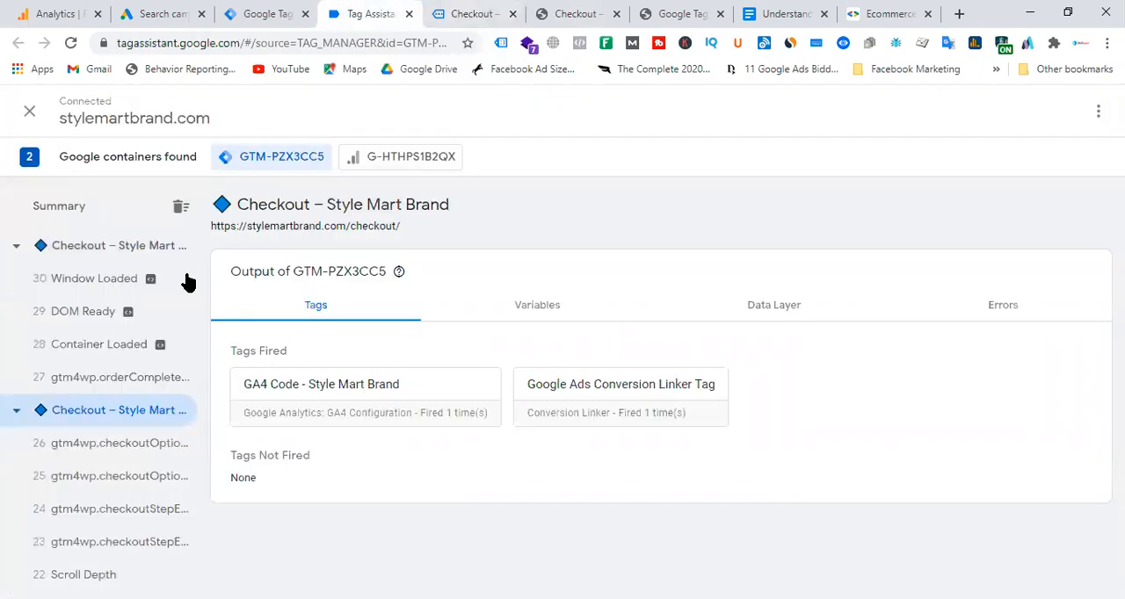
Examine the variable values recorded for the gtm4wp.orderCompletedEEC event.
left_click(109, 385)
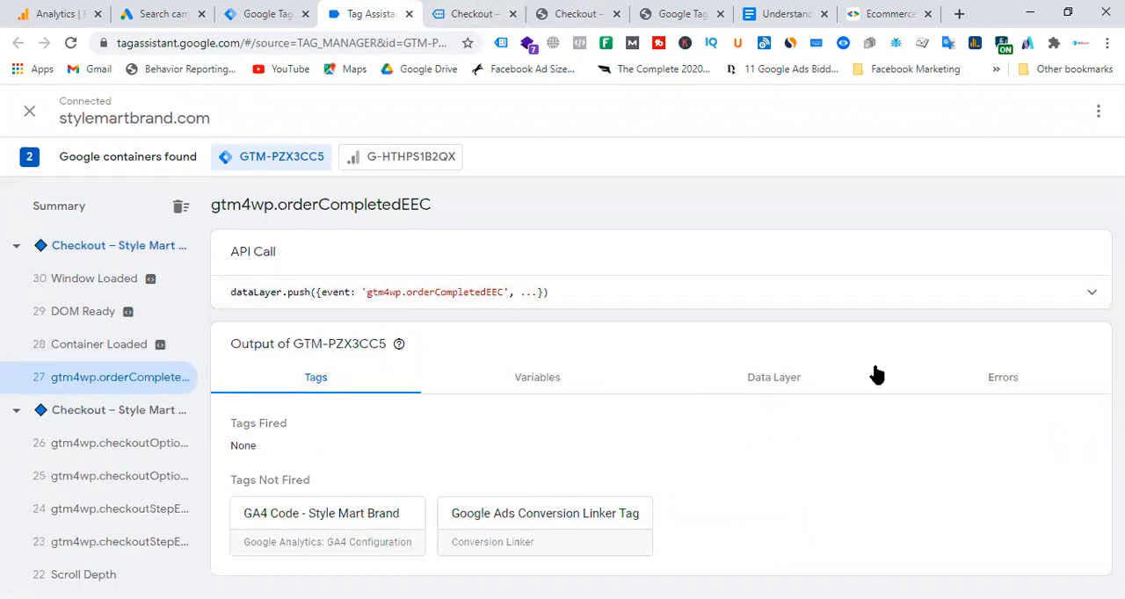
left_click(542, 384)
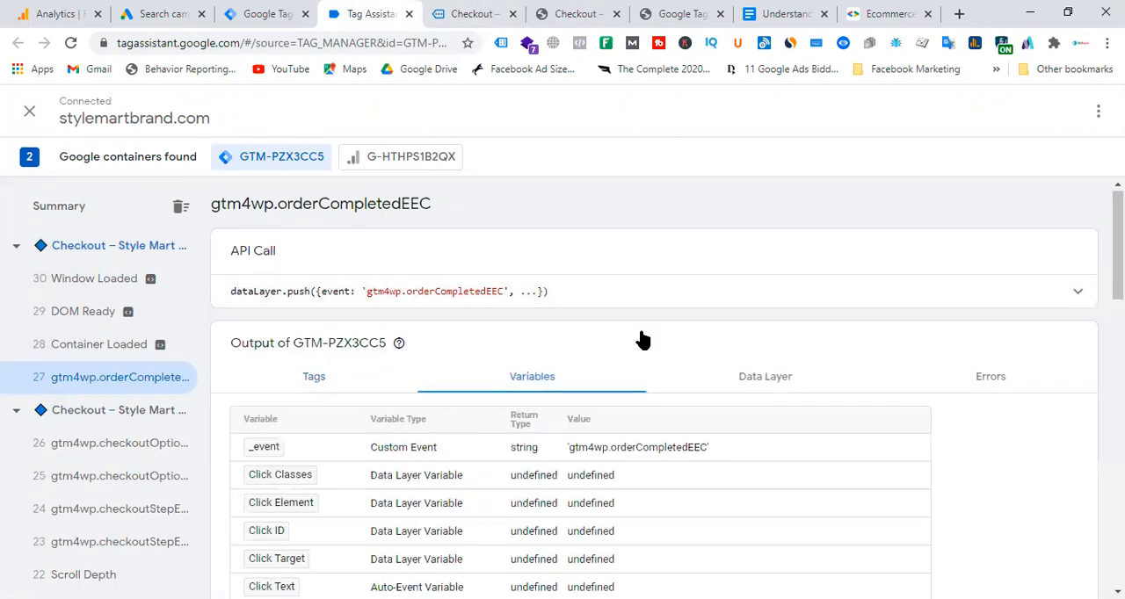
scroll(642, 338, "down", 4)
scroll(642, 341, "down", 2)
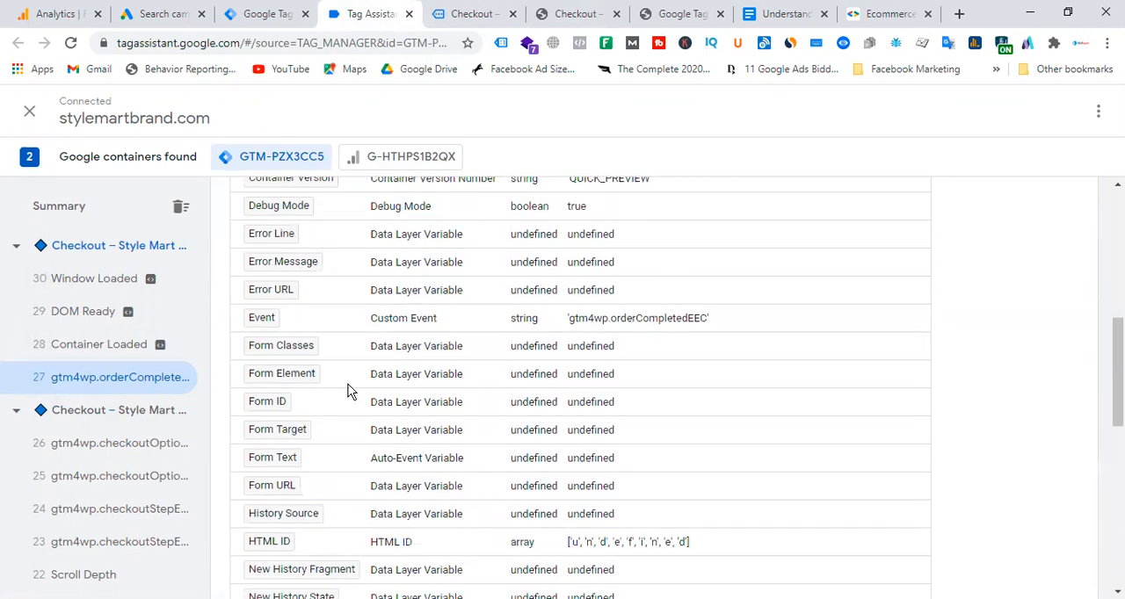
scroll(554, 395, "down", 3)
scroll(587, 405, "down", 2)
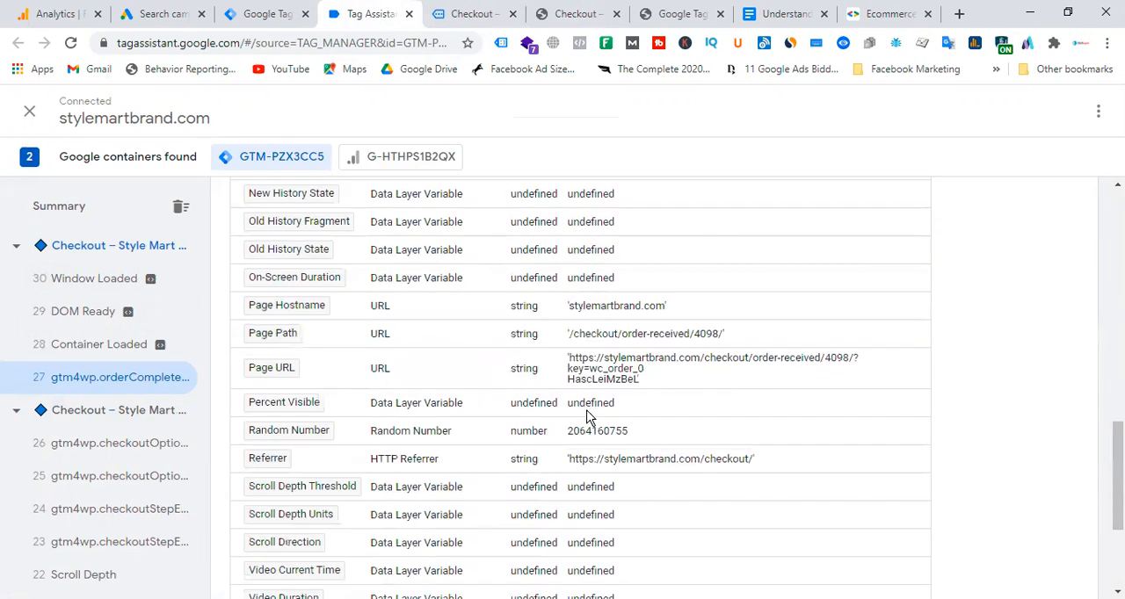
scroll(778, 413, "down", 2)
scroll(779, 413, "up", 13)
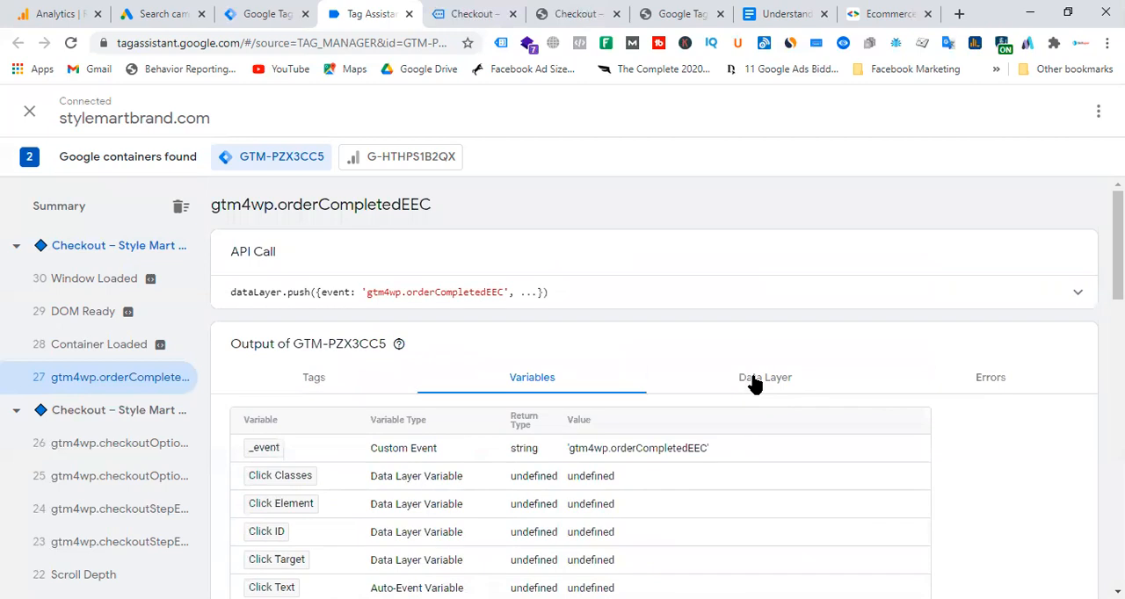
Review the ecommerce purchase data in the data layer values of the gtm4wp.orderCompletedEEC event.
left_click(754, 384)
scroll(510, 334, "down", 4)
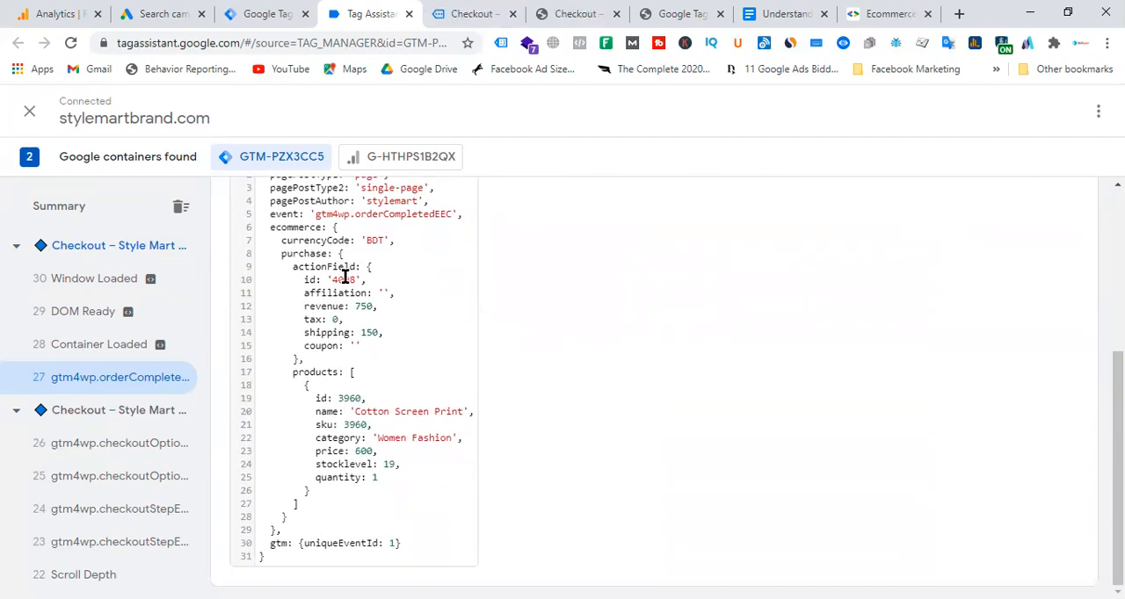
scroll(407, 404, "up", 1)
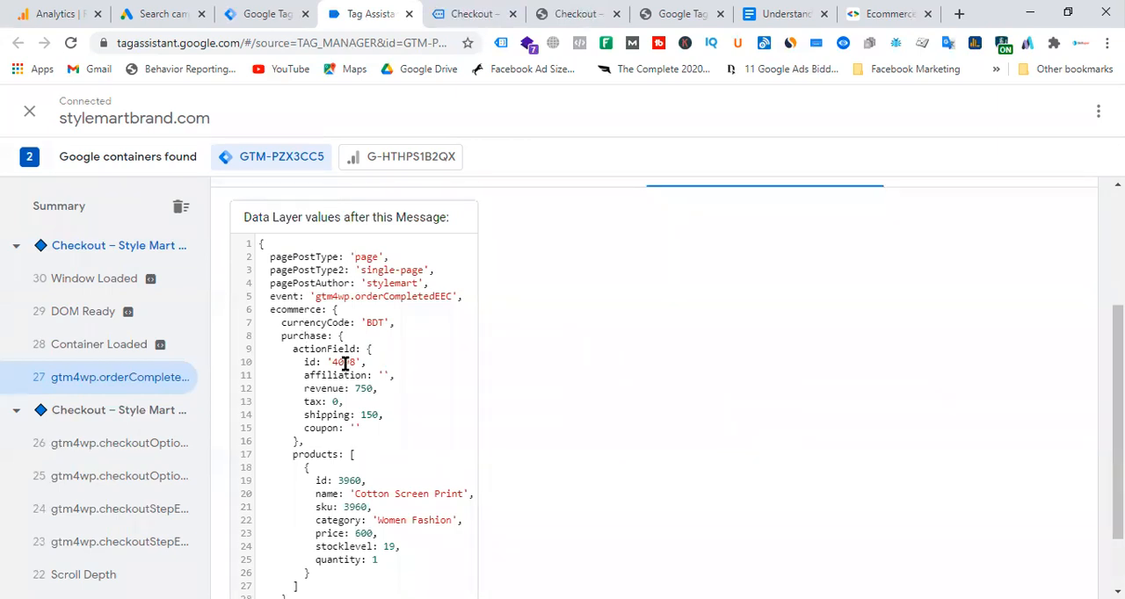
Compare the order number and total on the order-received page with the id and revenue in the purchase data layer.
left_click(485, 13)
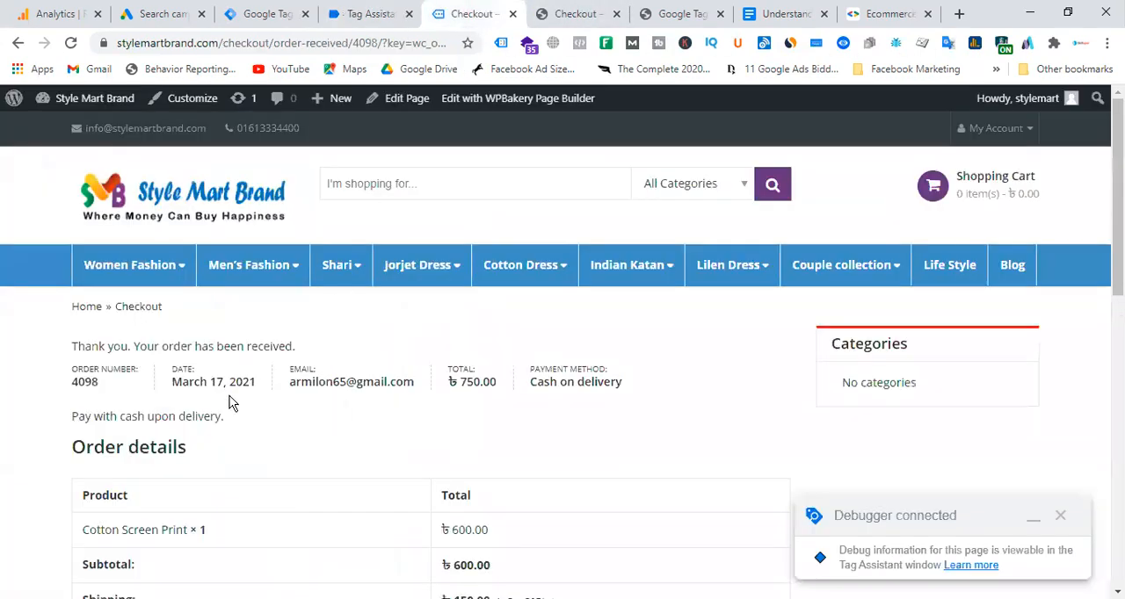
double_click(84, 381)
left_click(374, 13)
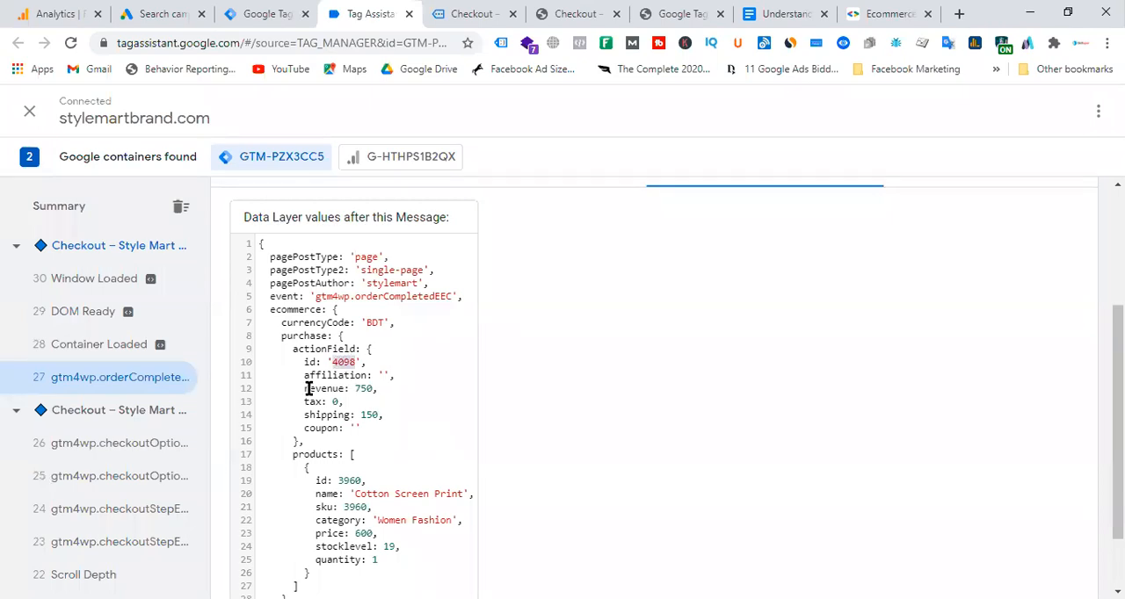
left_click(468, 14)
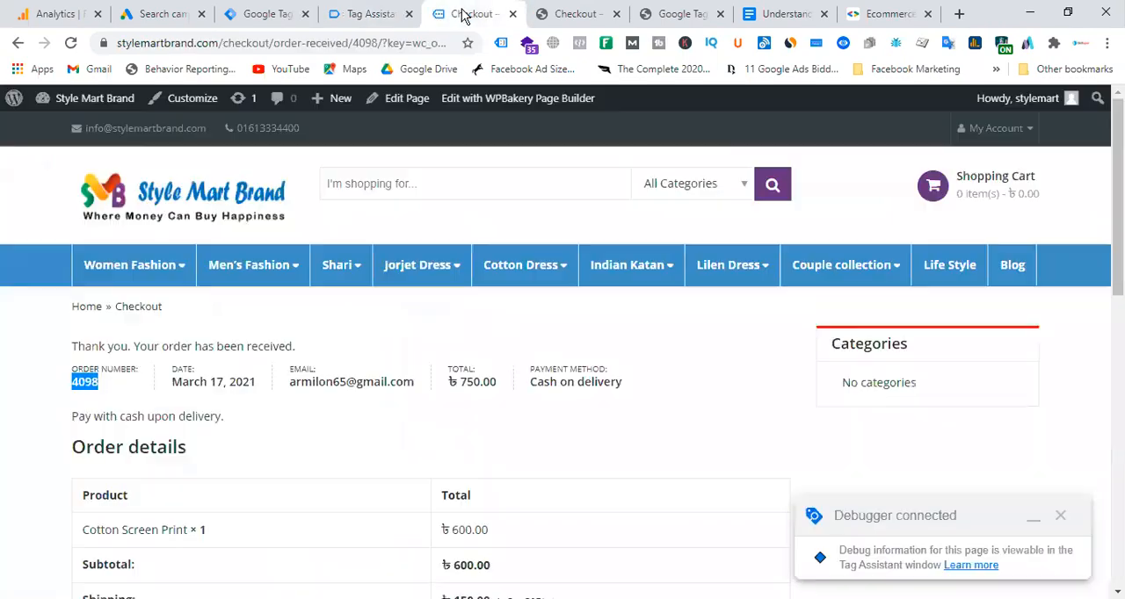
scroll(422, 431, "down", 4)
left_click_drag(450, 341, 511, 344)
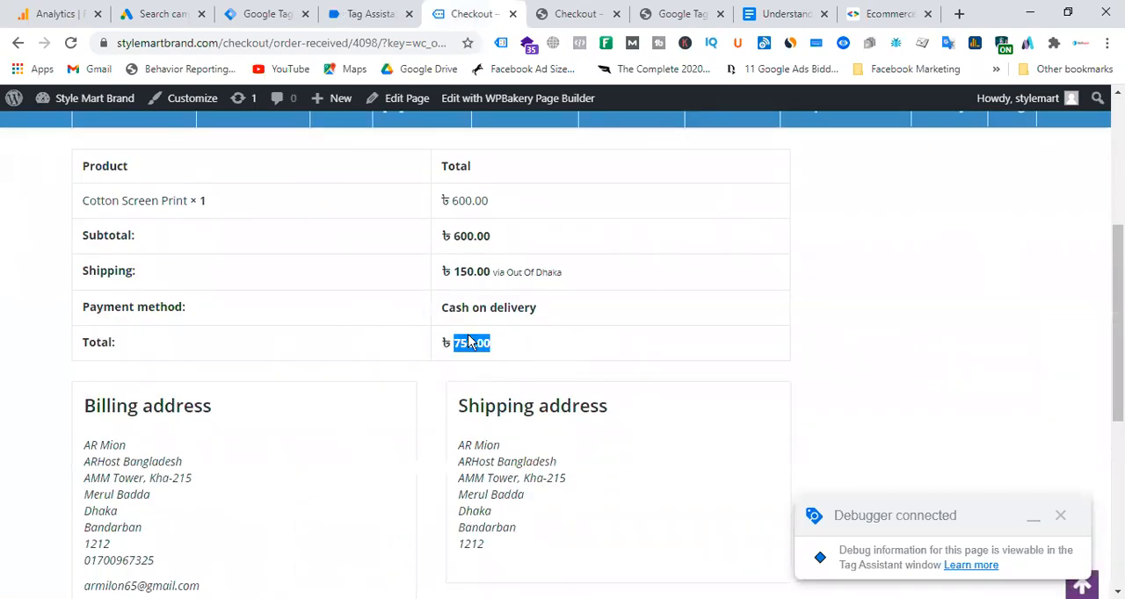
left_click(587, 13)
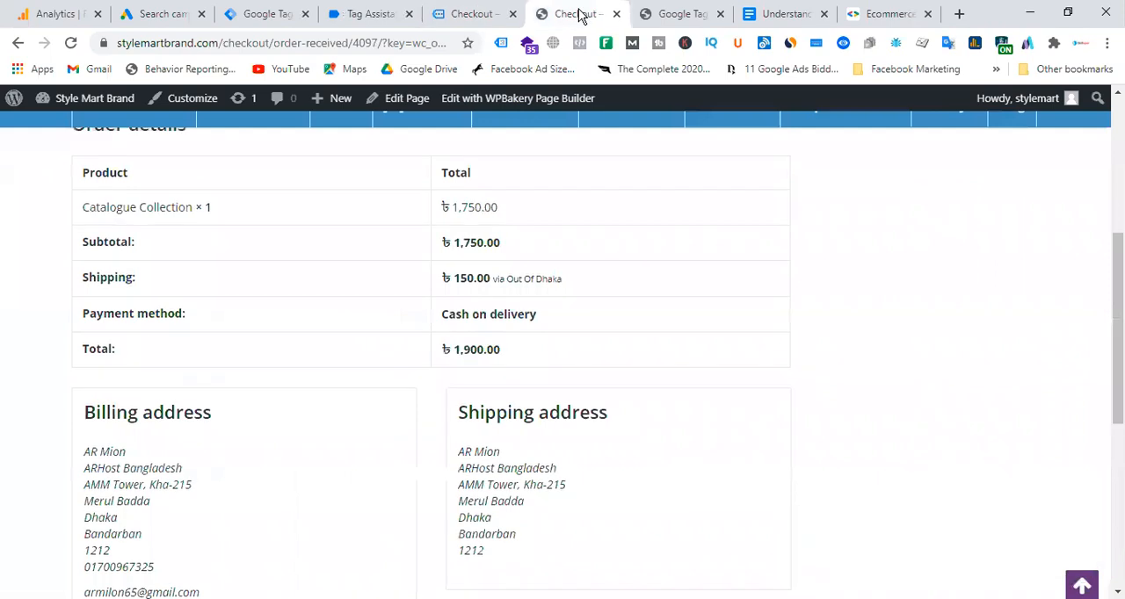
left_click(450, 16)
left_click(376, 14)
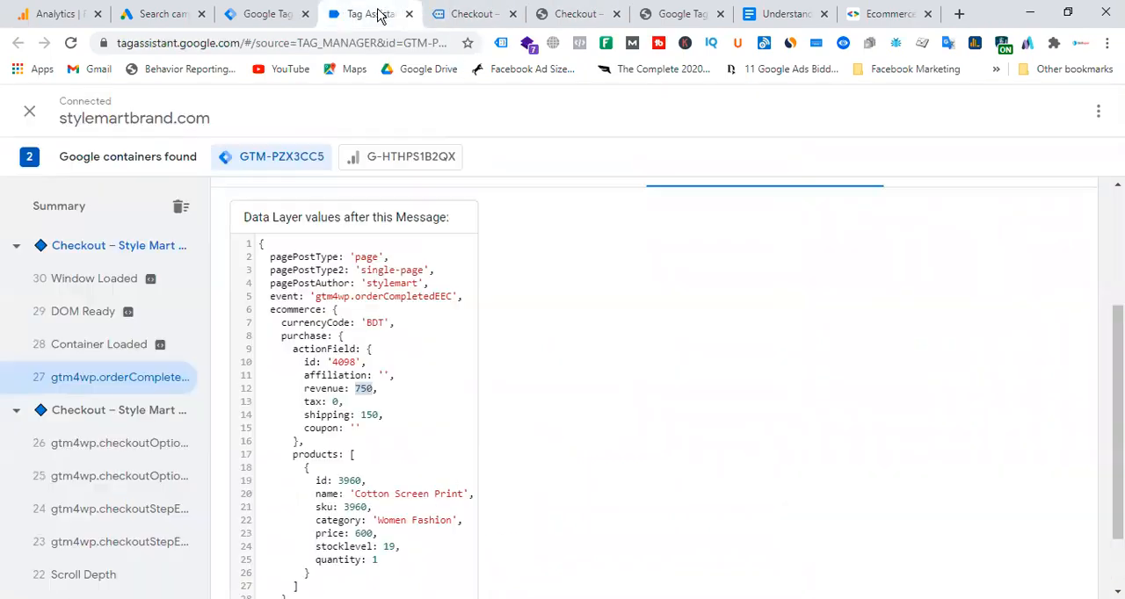
Compare the data layer's shipping amount with the order details, and return to the variables in Tag Manager.
double_click(327, 414)
double_click(368, 415)
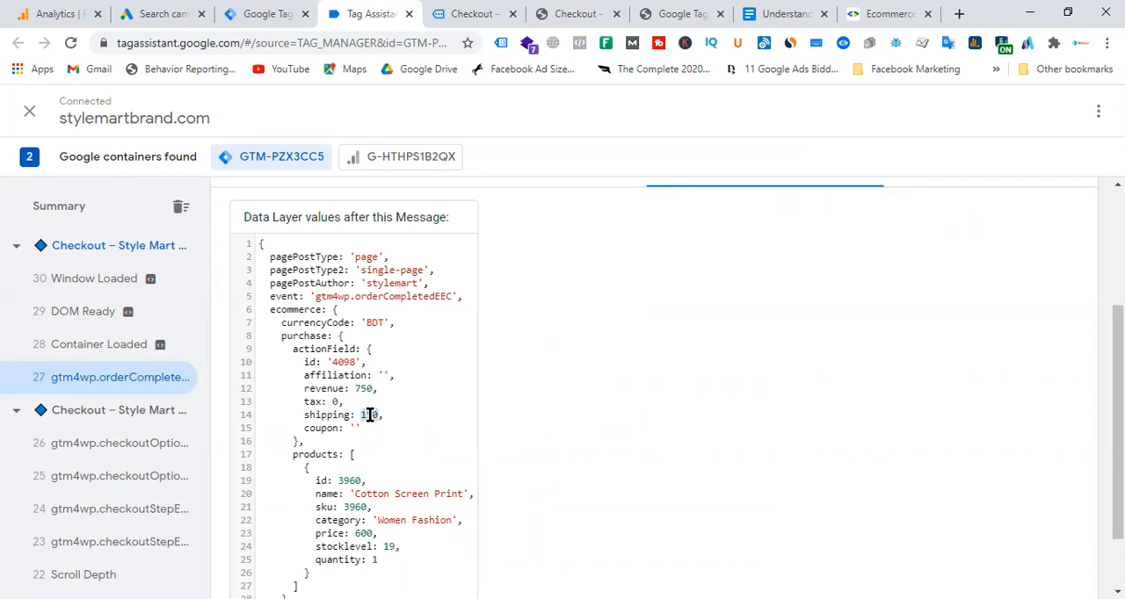
left_click(478, 15)
double_click(466, 272)
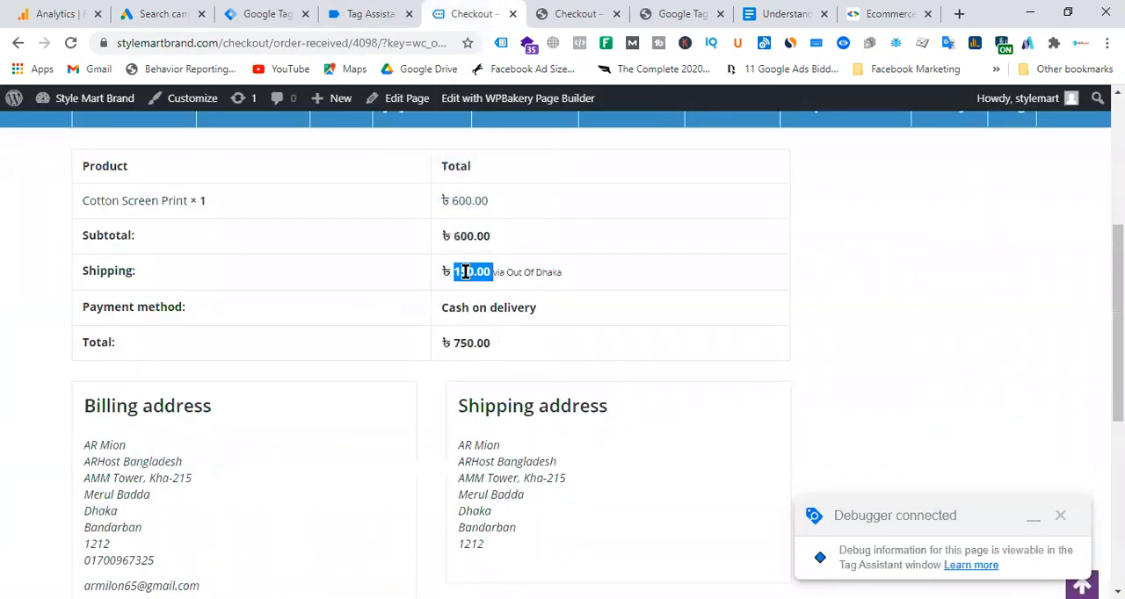
left_click(264, 14)
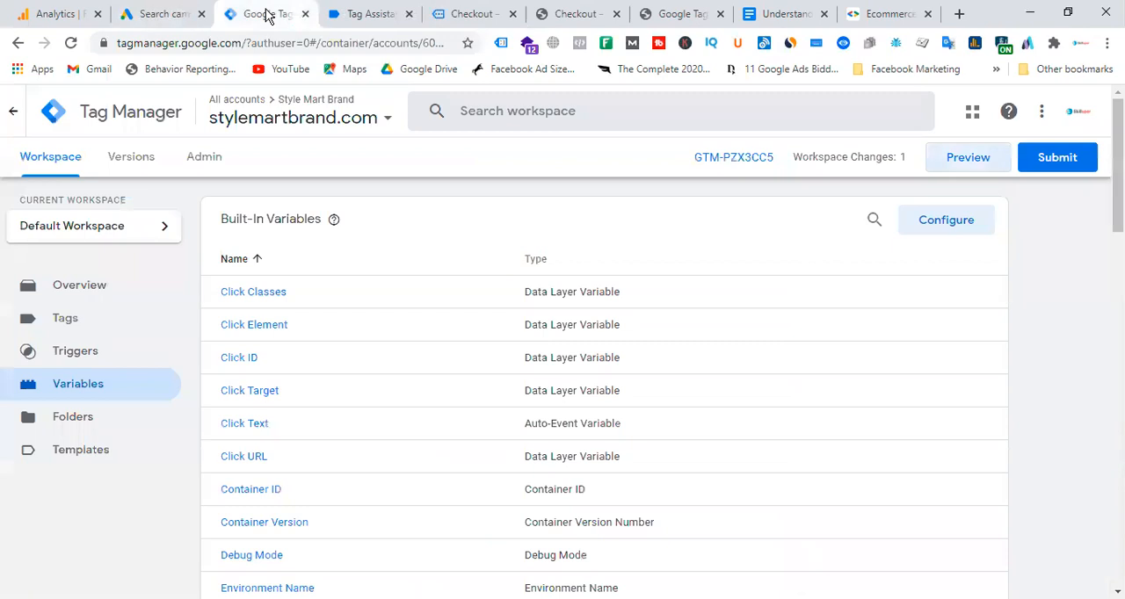
Review the revenue value in the gtm4wp.orderCompletedEEC data layer in Tag Assistant, and return to the variables in Tag Manager.
left_click(372, 15)
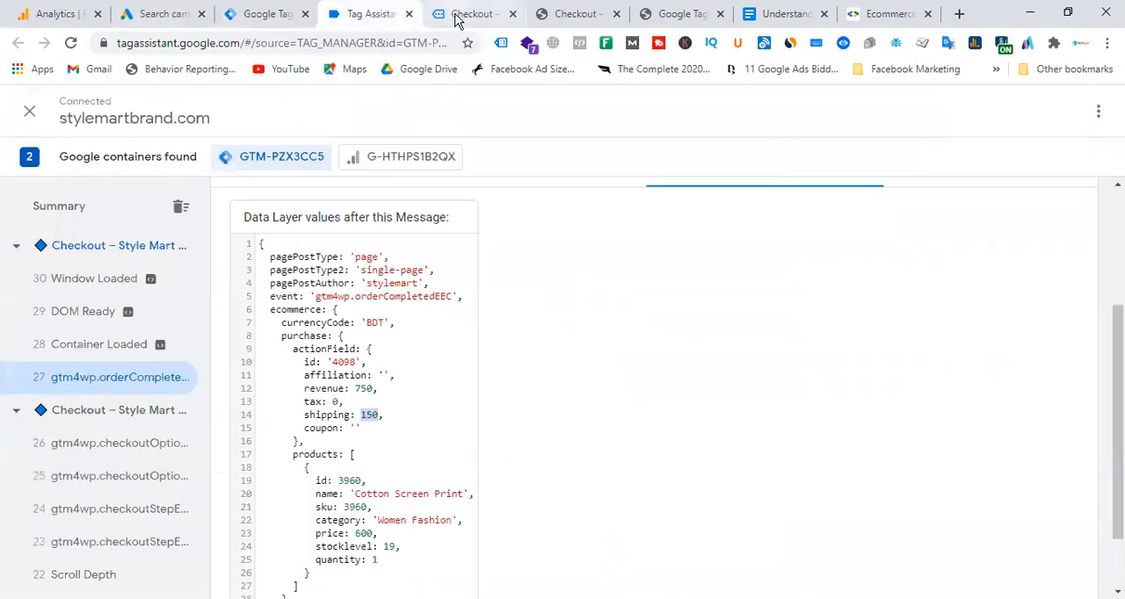
scroll(417, 357, "up", 3)
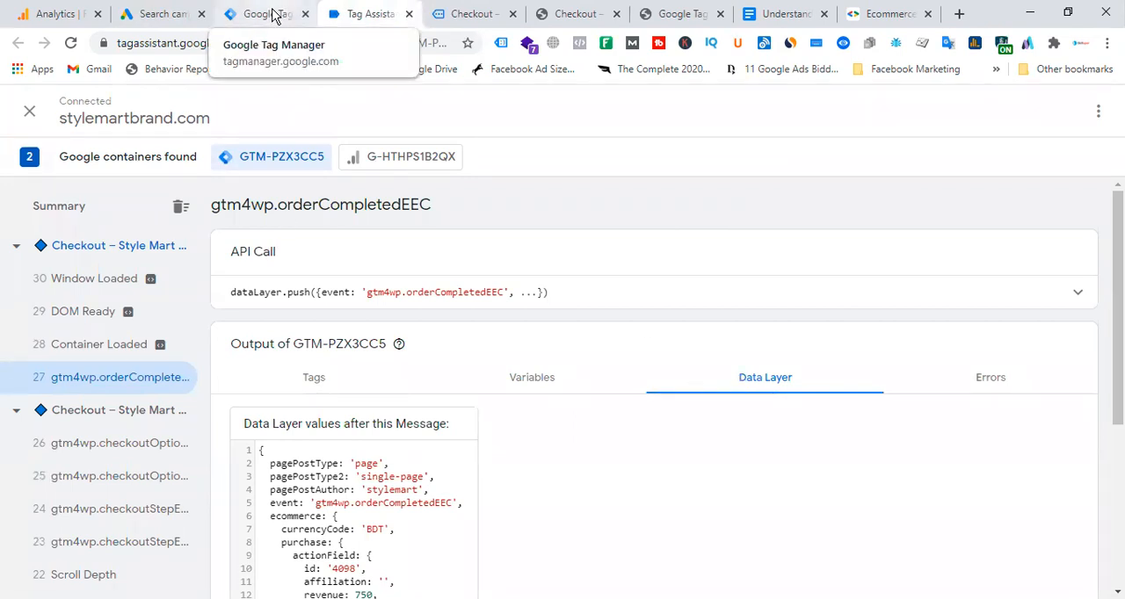
scroll(522, 367, "down", 3)
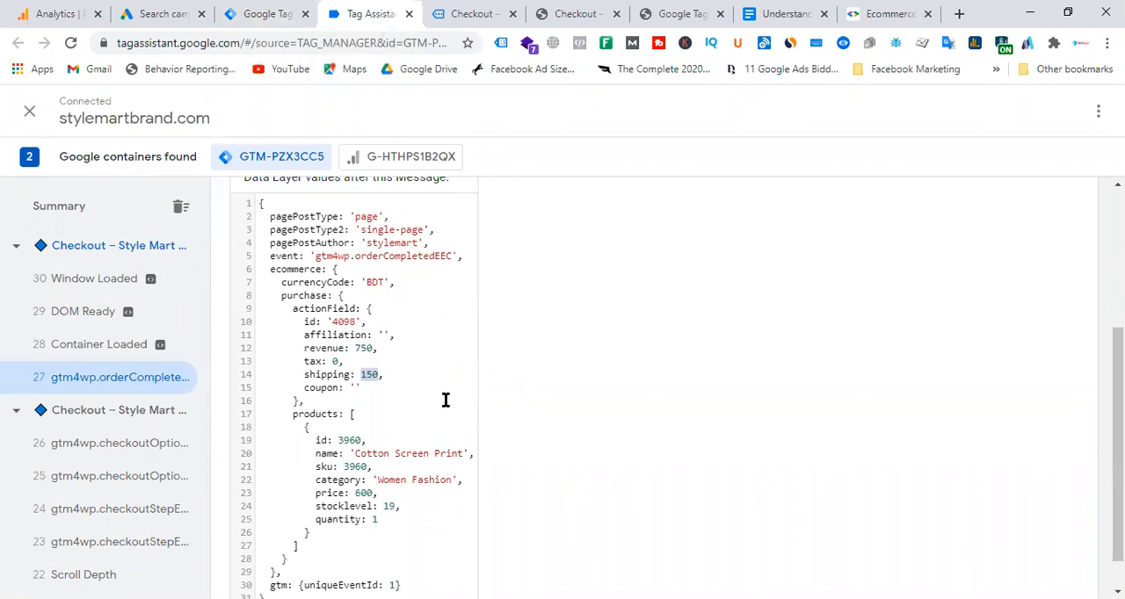
double_click(363, 347)
left_click(402, 362)
double_click(367, 349)
double_click(366, 347)
left_click(268, 14)
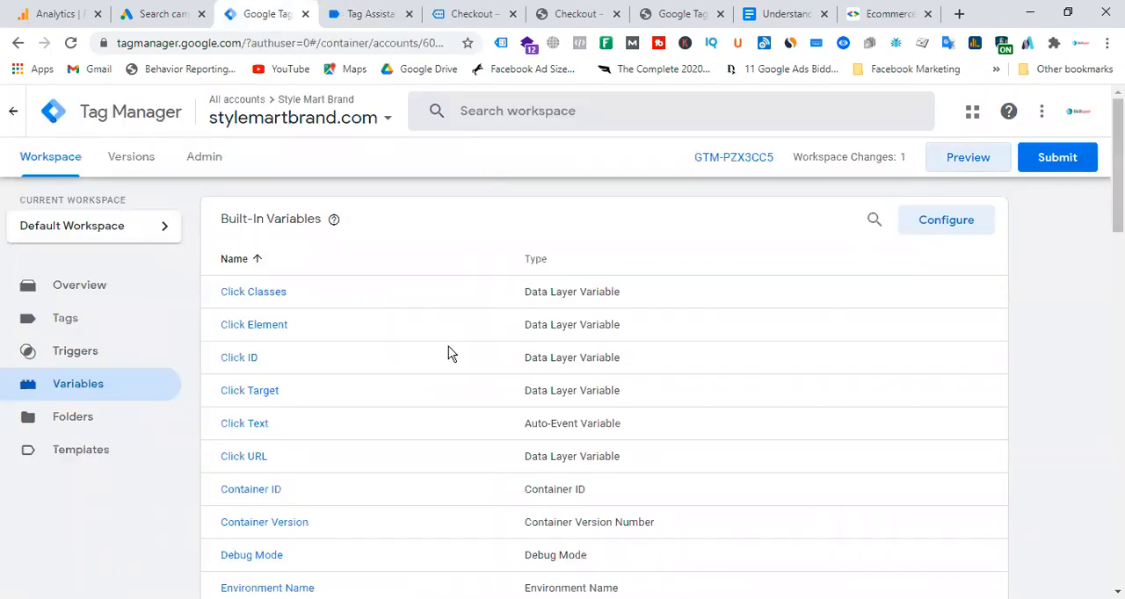
scroll(448, 346, "down", 15)
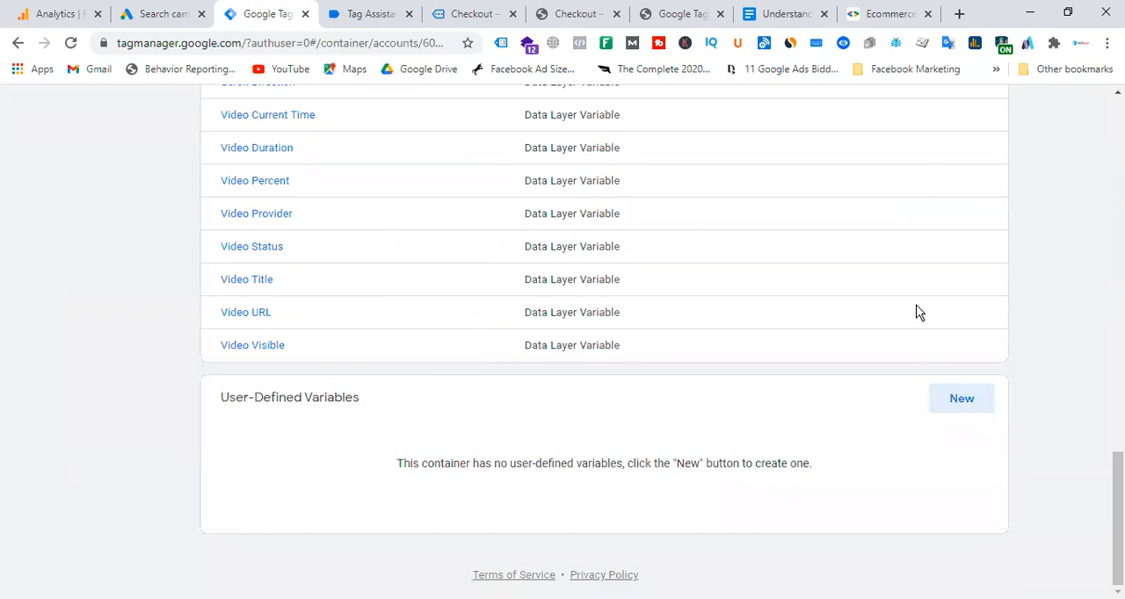
left_click(966, 410)
left_click(196, 112)
Look through the container's built-in variables and the user-defined variables section below them.
scroll(685, 417, "up", 15)
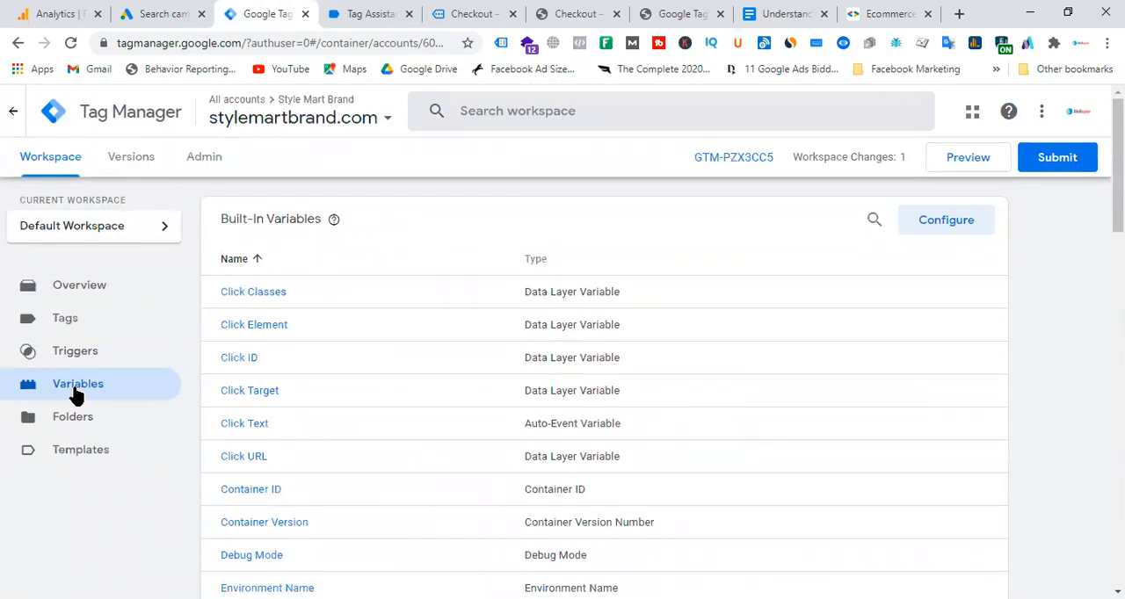
left_click_drag(220, 219, 324, 221)
scroll(577, 460, "down", 20)
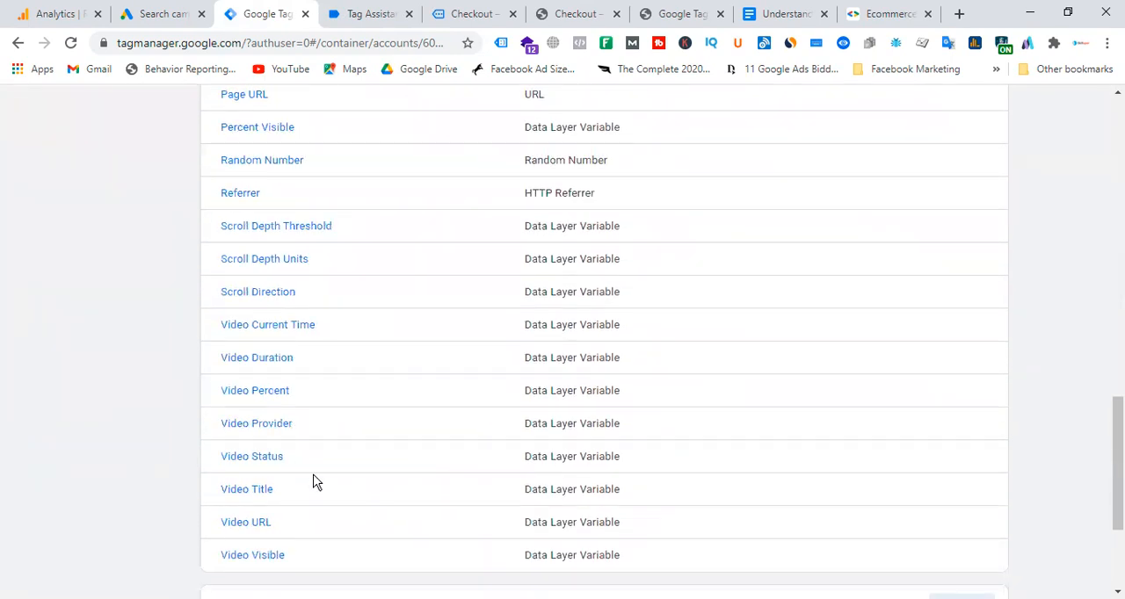
left_click_drag(220, 408, 475, 407)
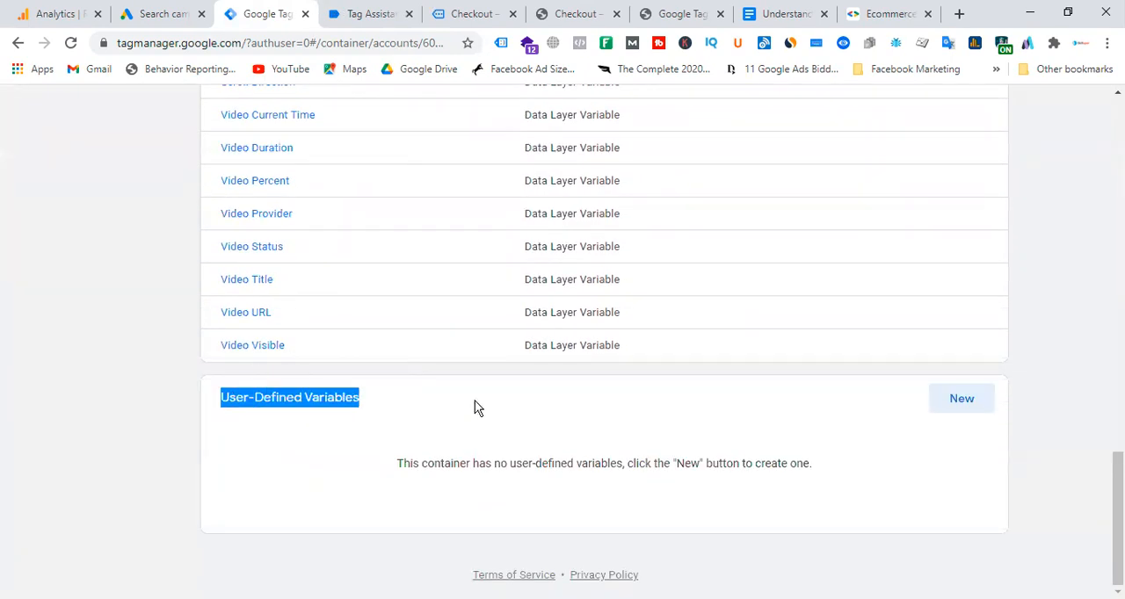
scroll(565, 403, "up", 15)
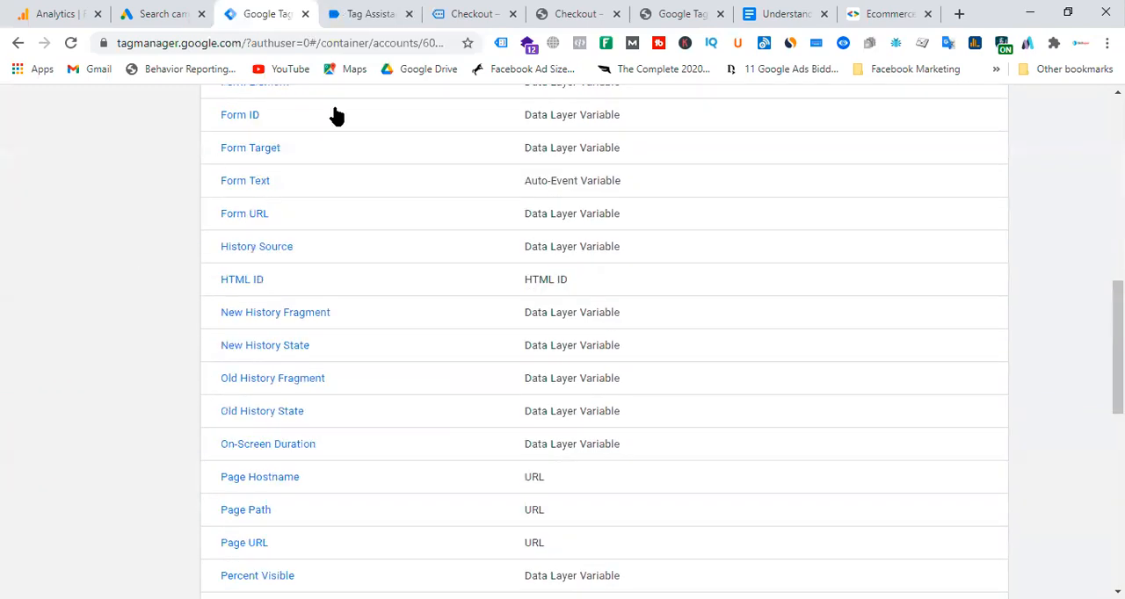
scroll(398, 371, "up", 5)
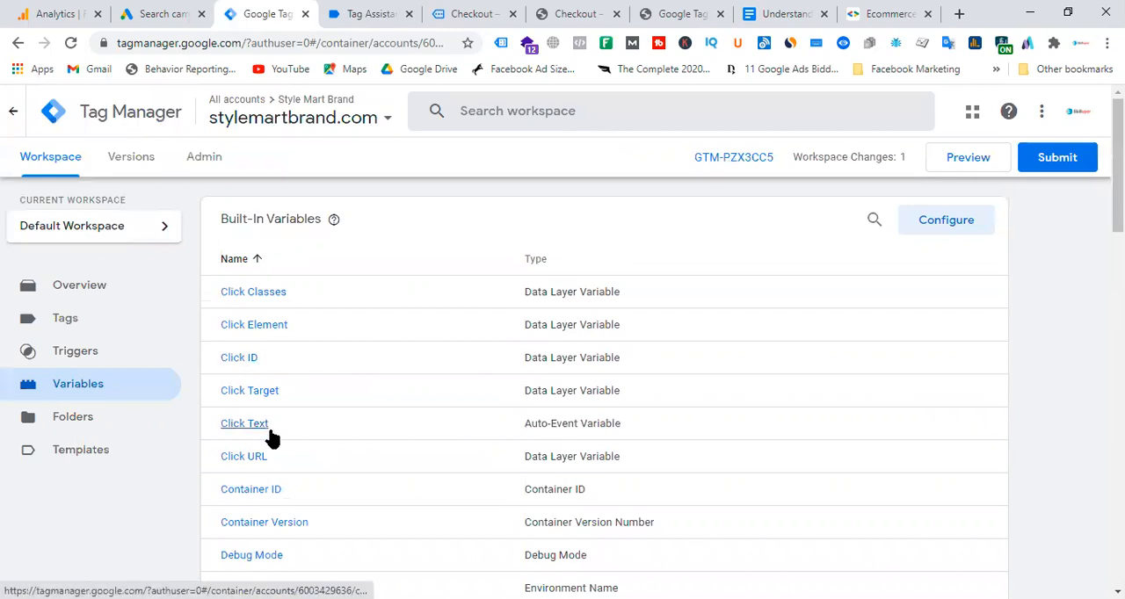
scroll(290, 440, "down", 4)
scroll(273, 439, "down", 2)
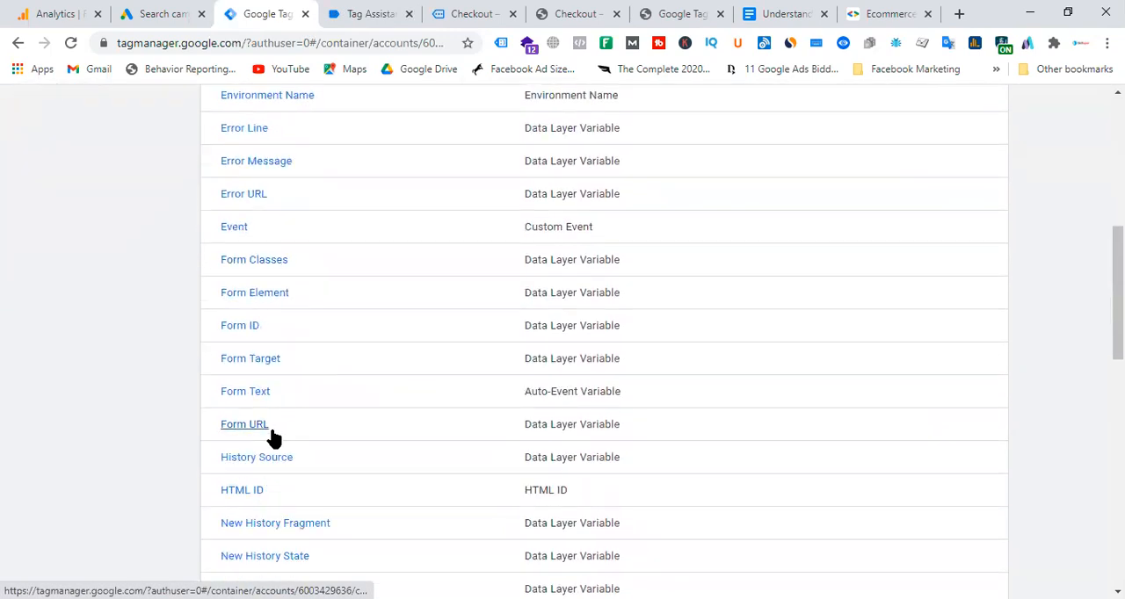
scroll(457, 392, "down", 1)
scroll(456, 392, "down", 3)
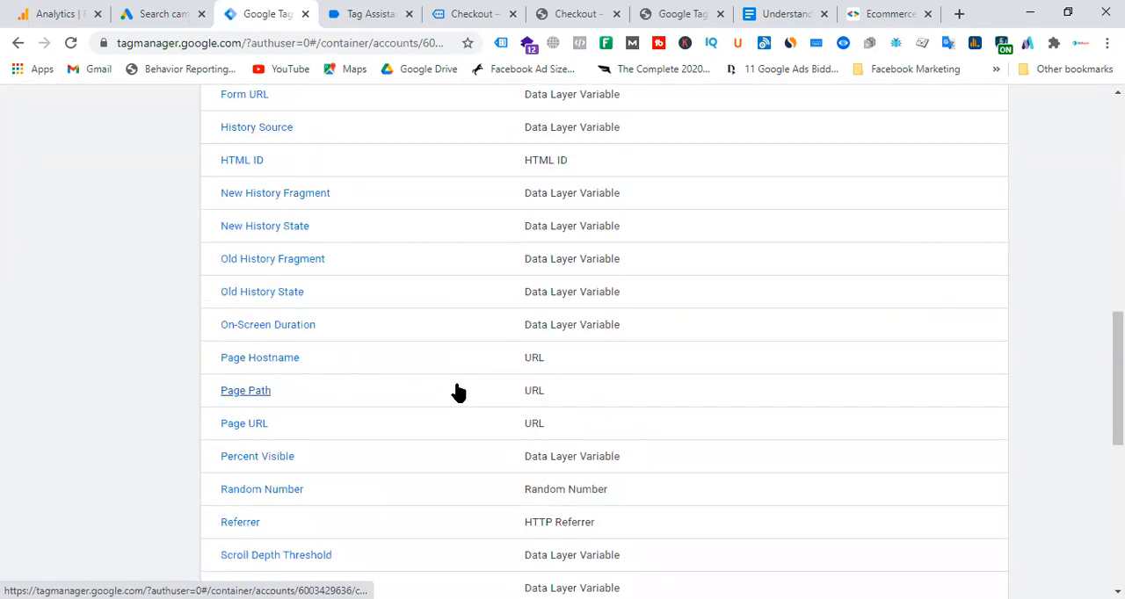
scroll(457, 392, "up", 10)
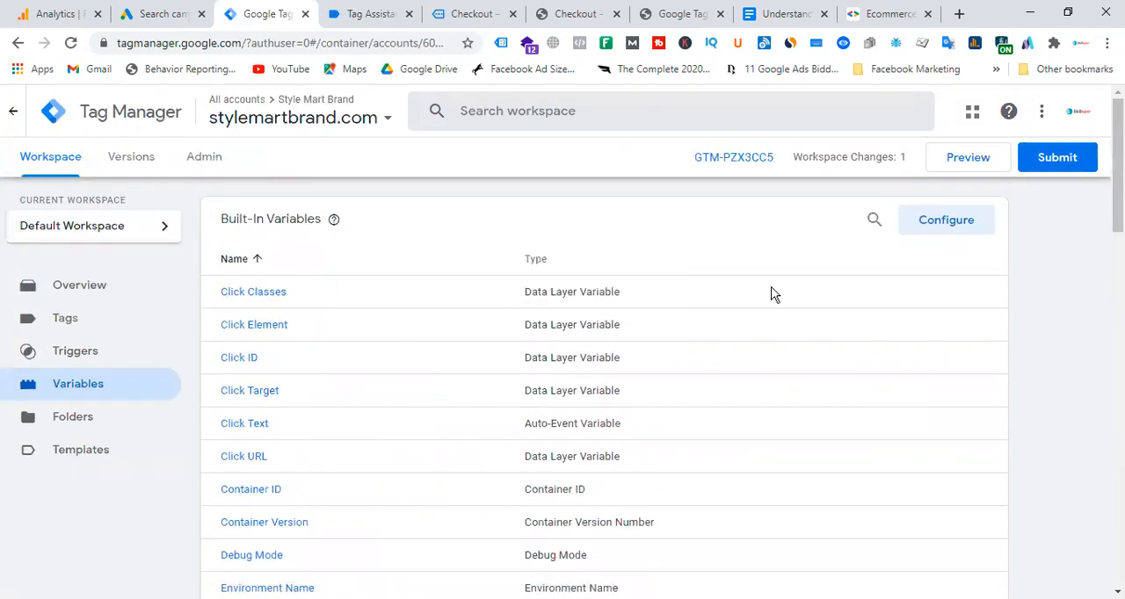
scroll(566, 330, "down", 15)
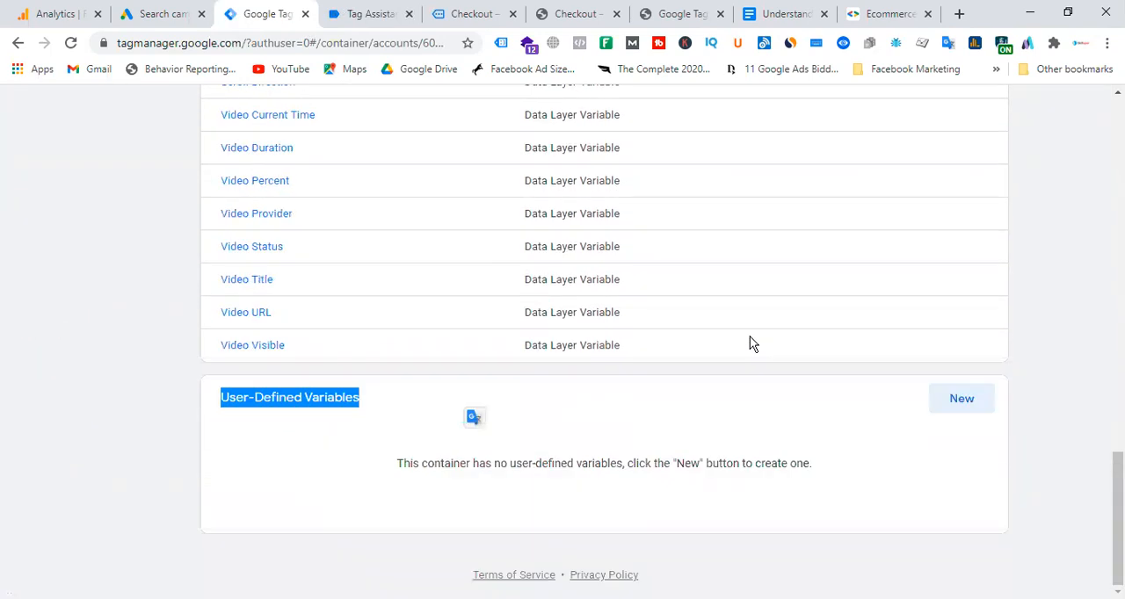
left_click(638, 429)
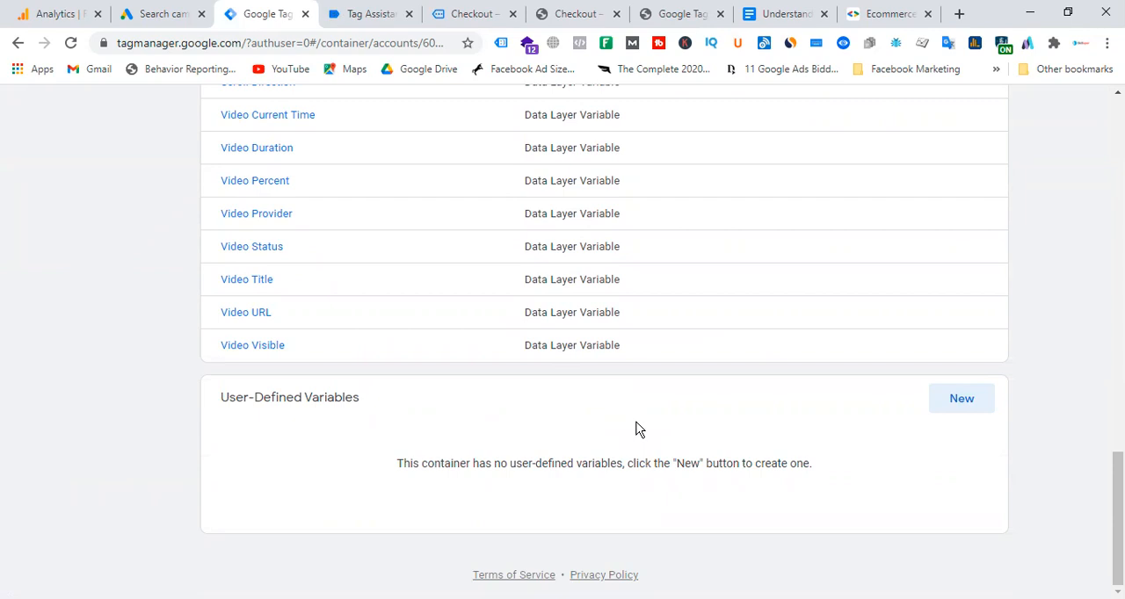
Start a new user-defined variable and name it "dlv - gads - purchase value".
left_click(963, 410)
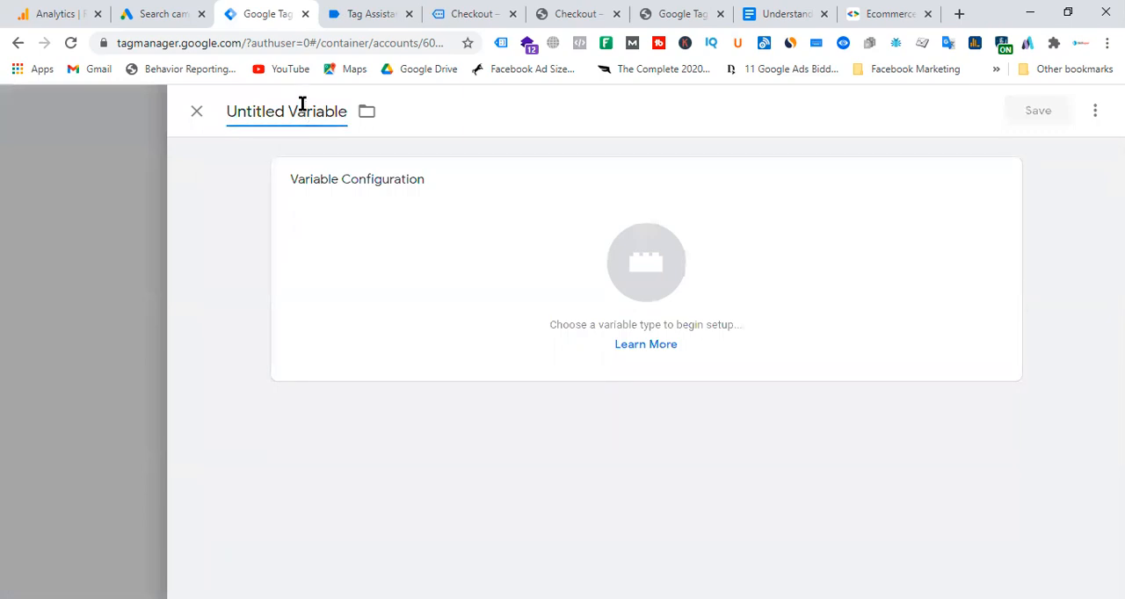
left_click(302, 105)
type("d")
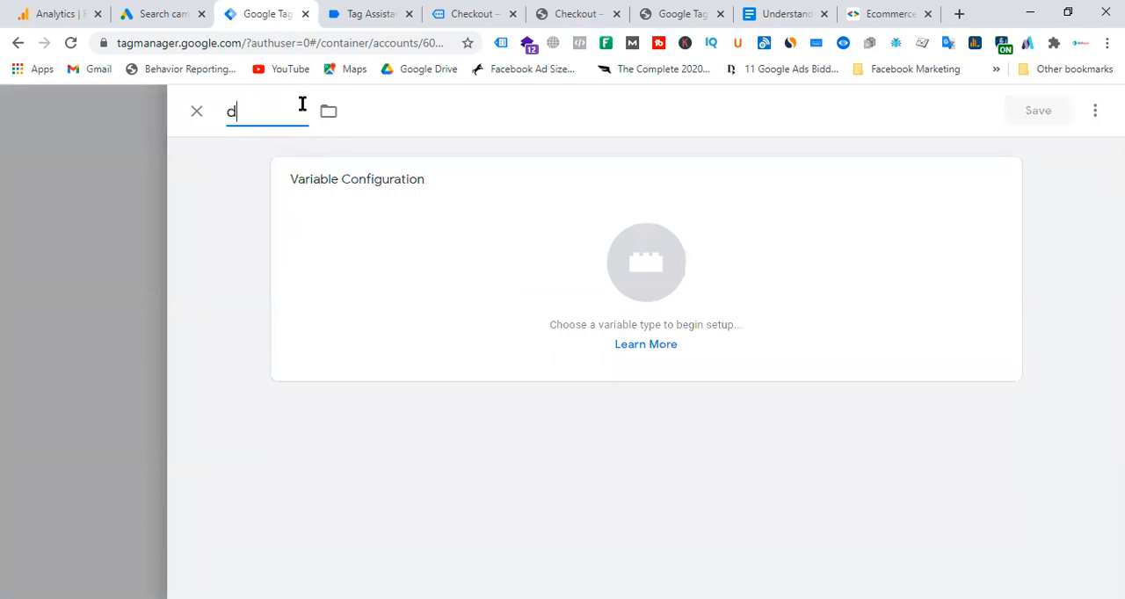
type("lv - gads - purchase value")
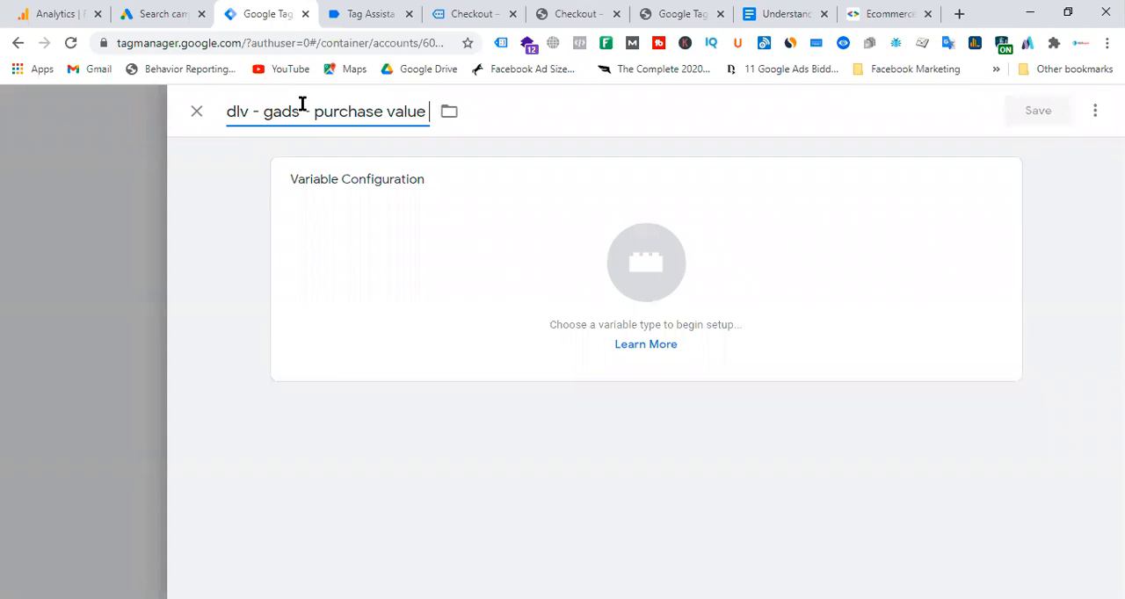
Compare the order total on the order-received page with the data layer's revenue, and return to the new variable.
left_click(471, 13)
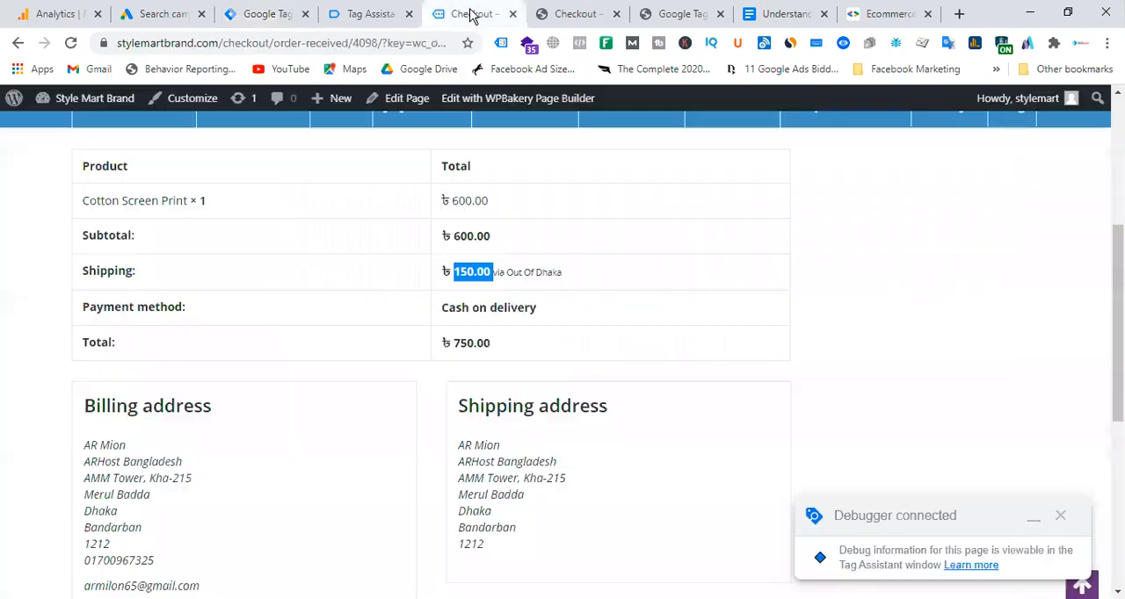
left_click(455, 343)
left_click_drag(447, 343, 520, 350)
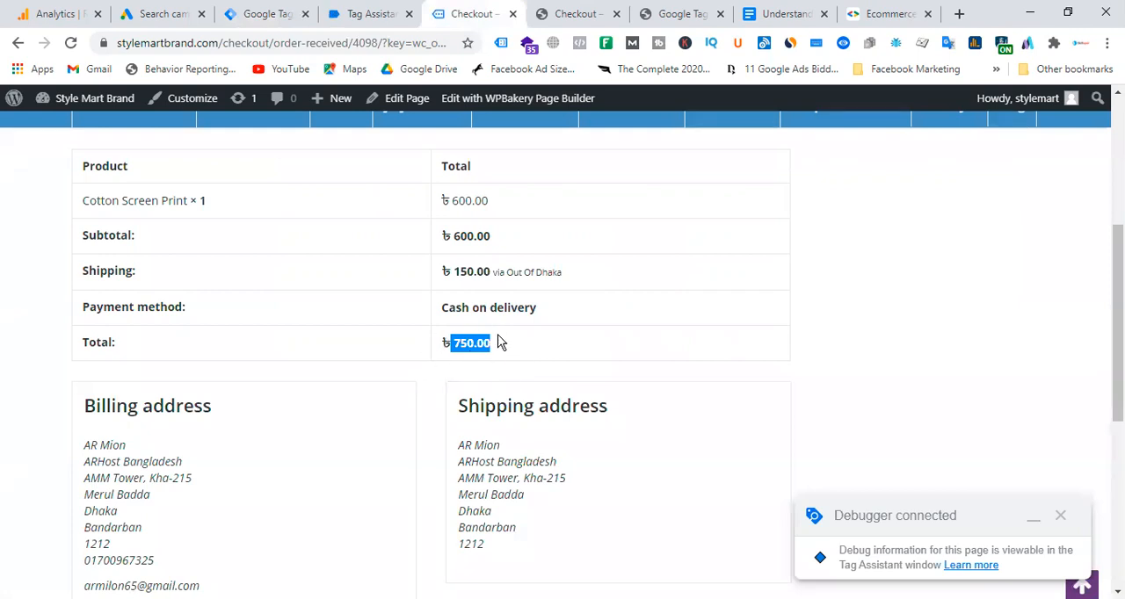
left_click(379, 14)
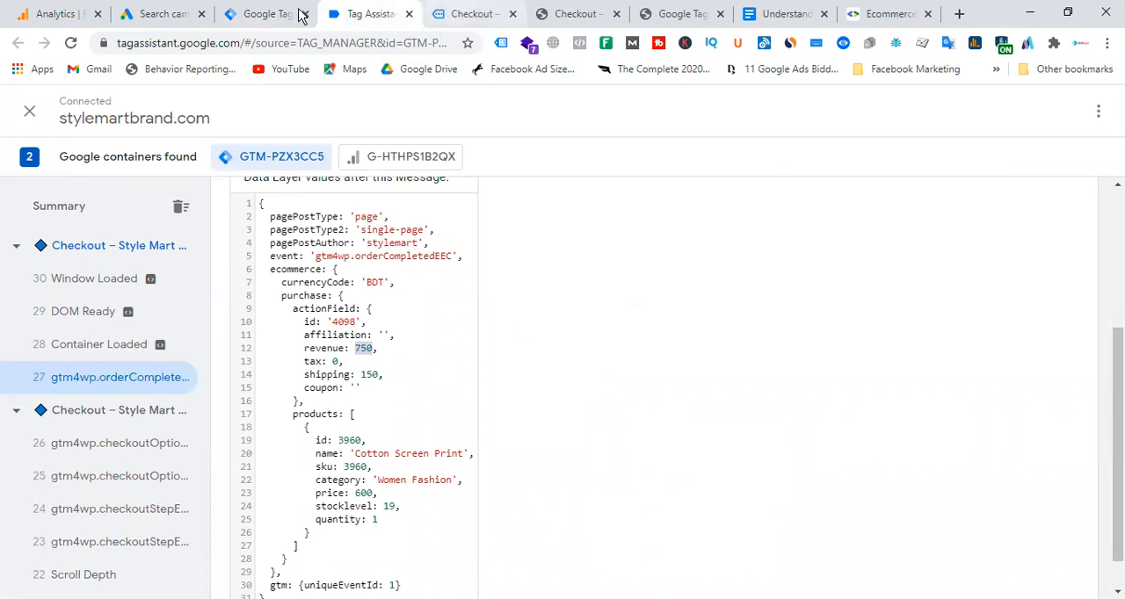
left_click(268, 14)
Set the variable's type to Data Layer Variable and open its data layer variable name for entry.
left_click(673, 279)
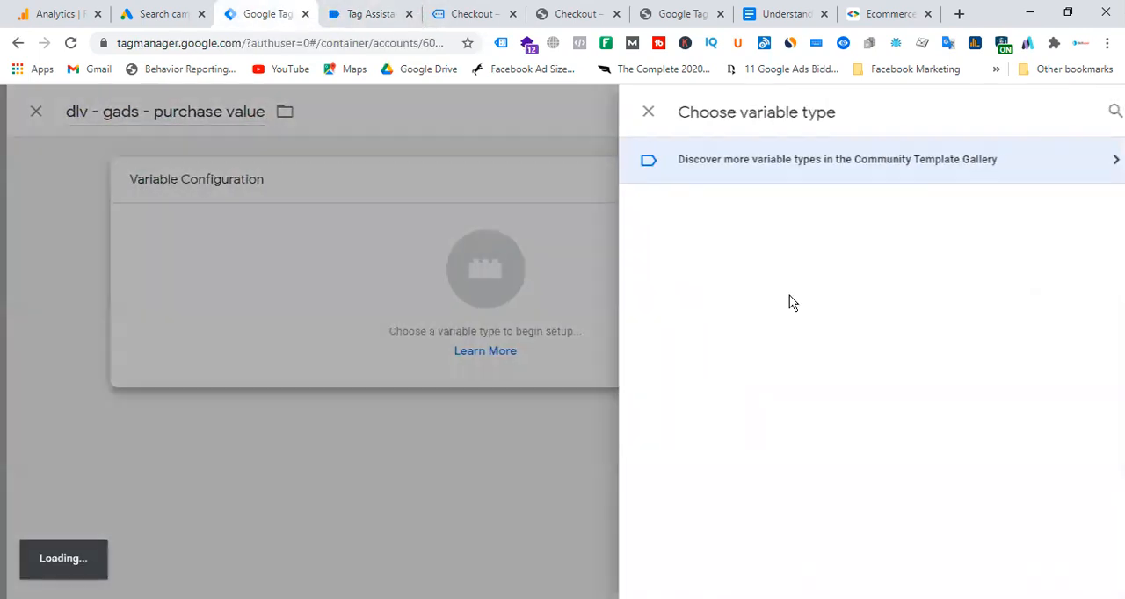
scroll(820, 269, "down", 3)
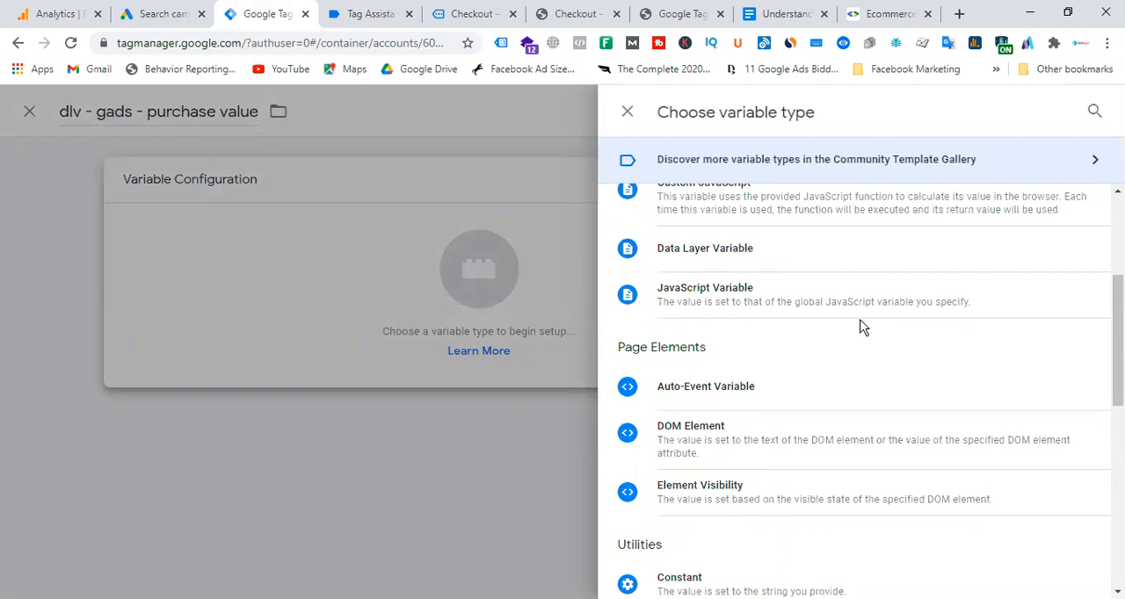
scroll(861, 327, "up", 2)
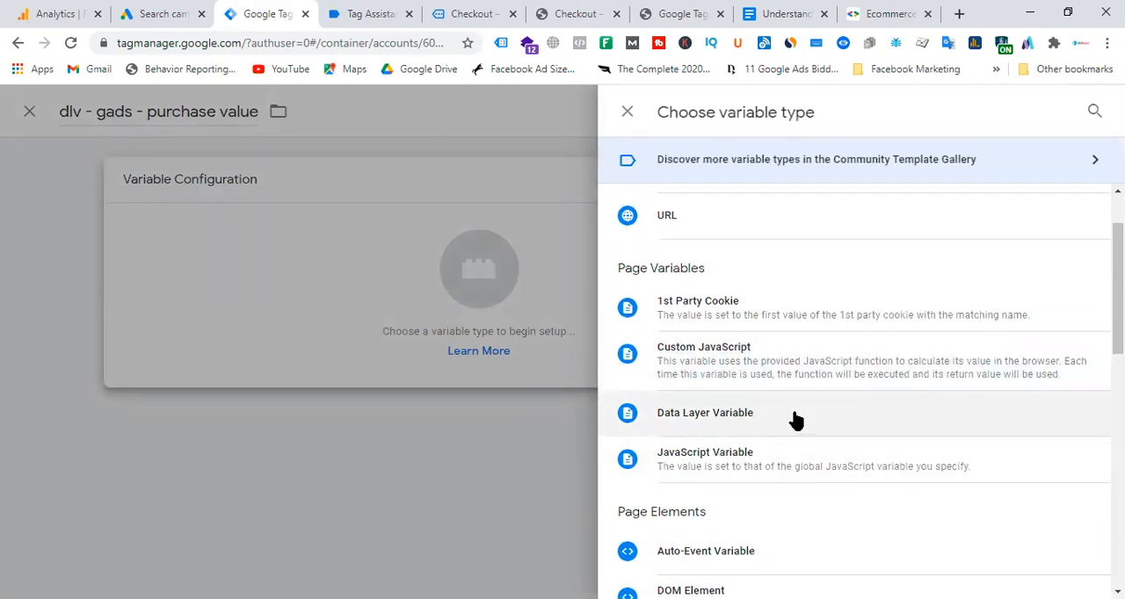
left_click(748, 419)
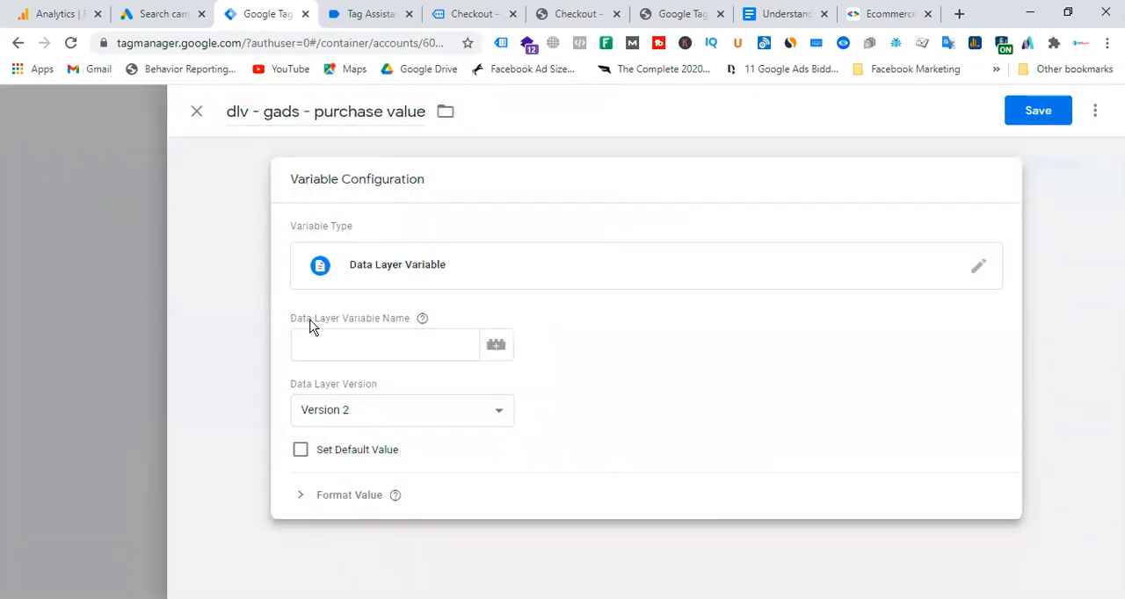
left_click(358, 348)
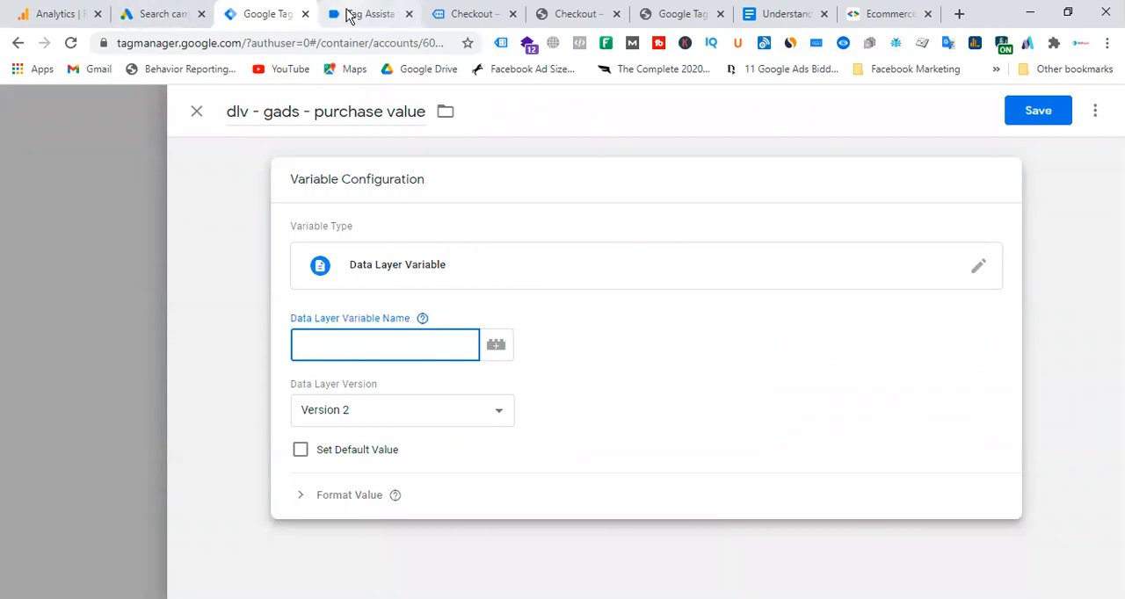
Review the full data layer values of the gtm4wp.orderCompletedEEC event in Tag Assistant.
left_click(486, 15)
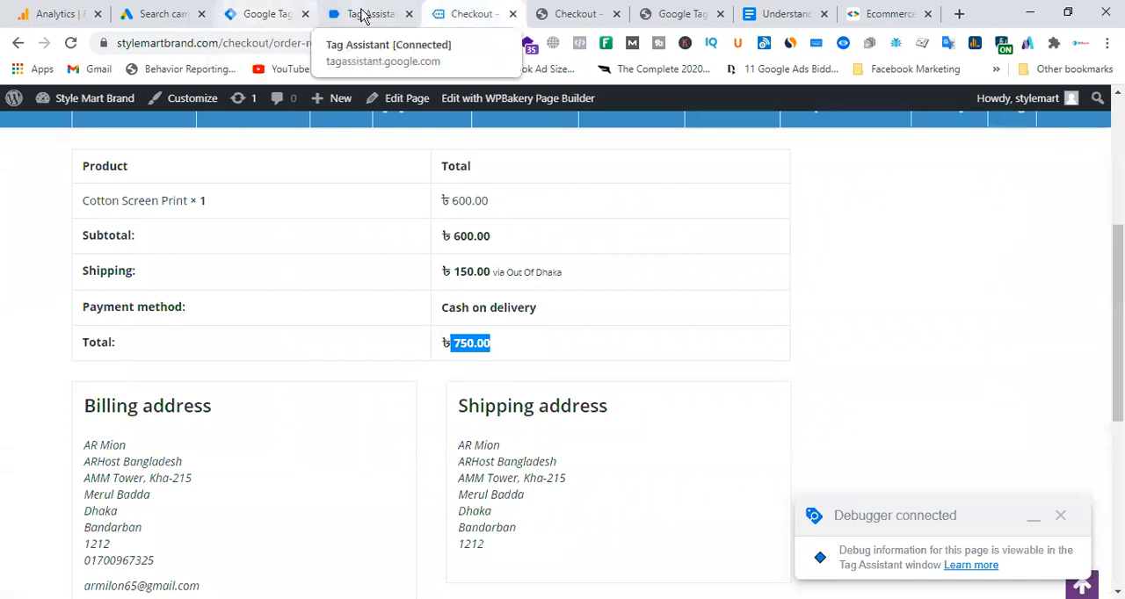
left_click(365, 14)
left_click(453, 334)
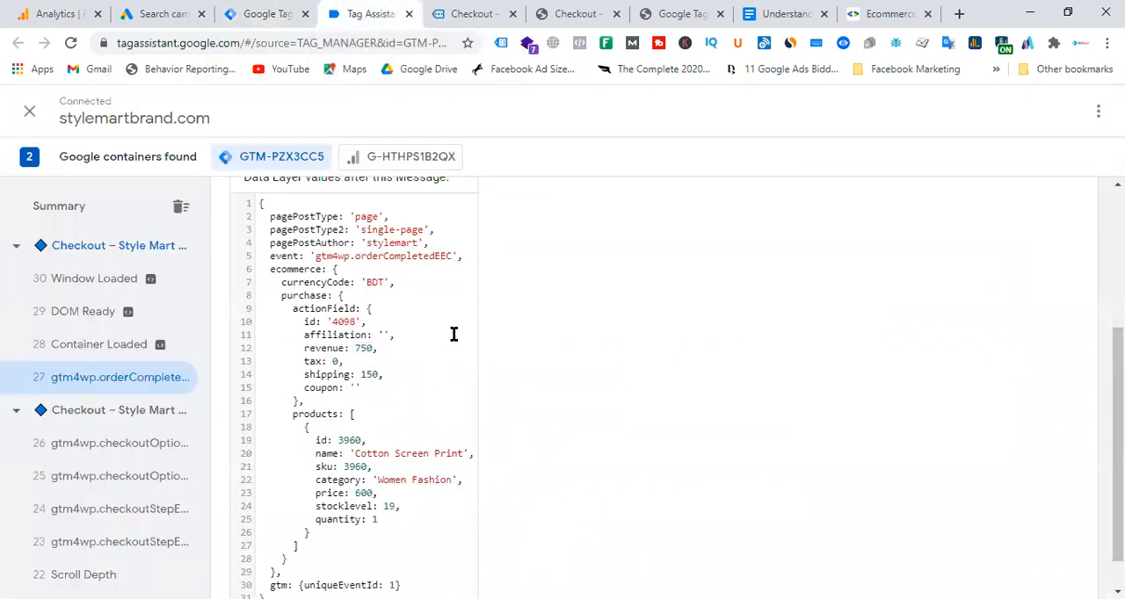
scroll(394, 384, "up", 2)
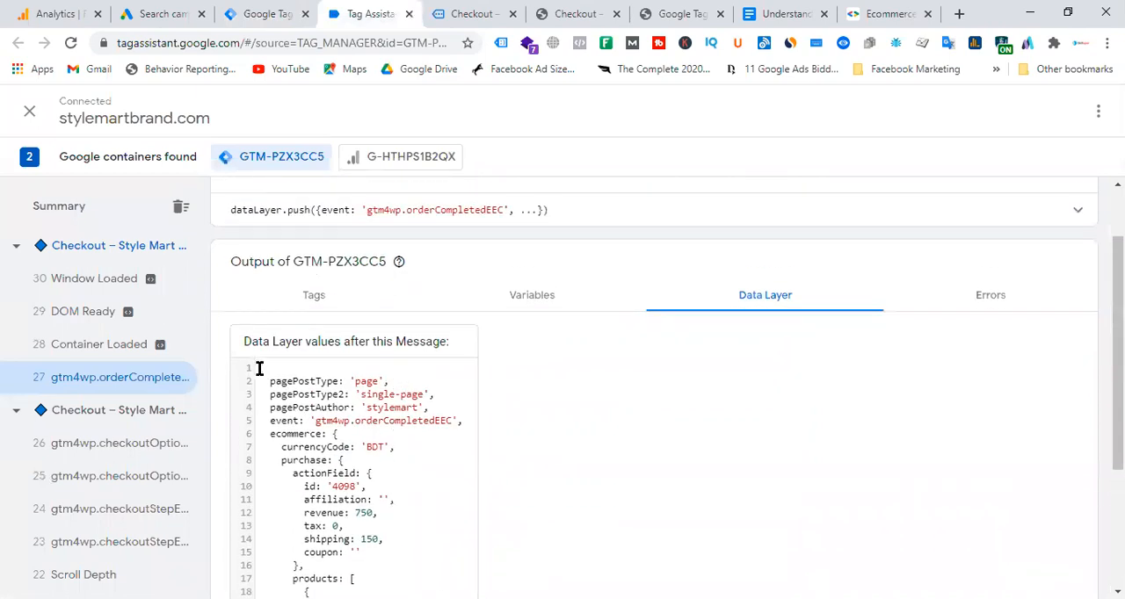
left_click_drag(259, 367, 384, 570)
scroll(387, 572, "down", 3)
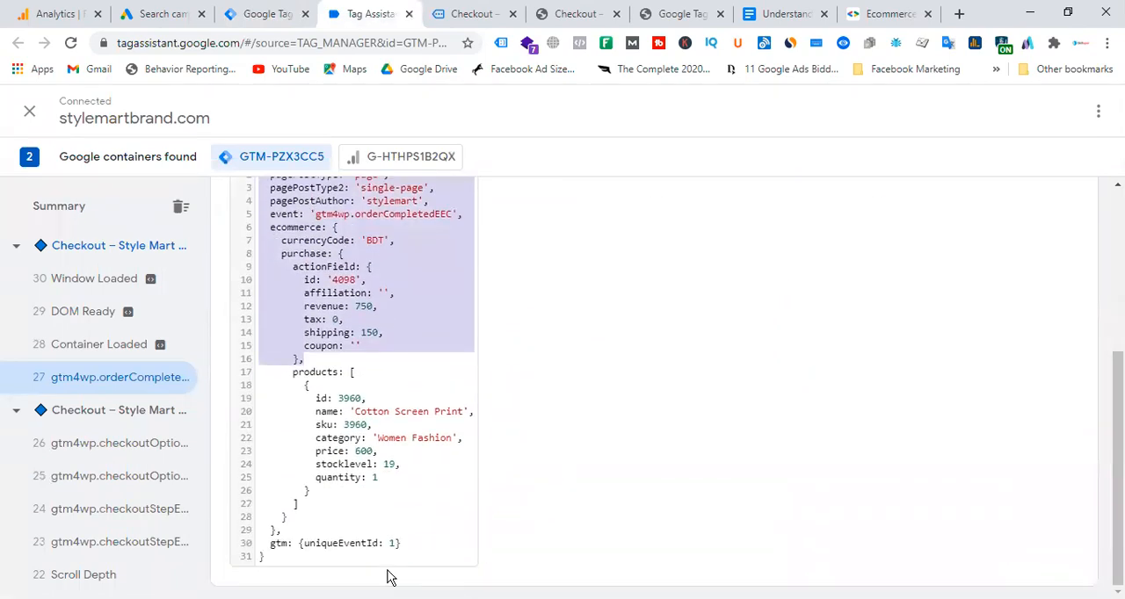
left_click(419, 540)
scroll(409, 483, "up", 3)
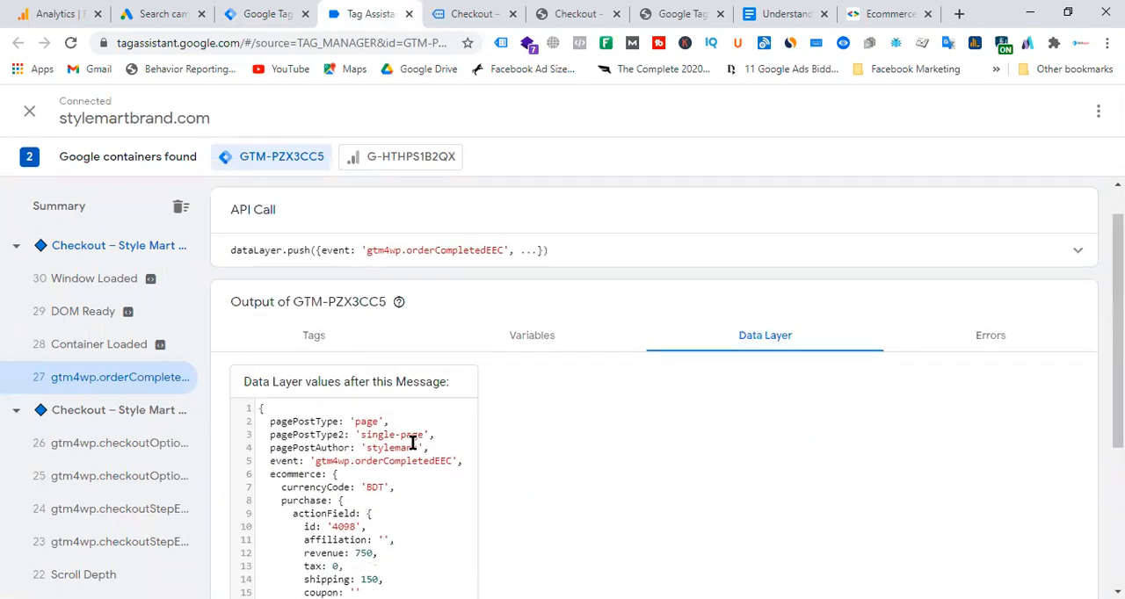
scroll(413, 444, "down", 2)
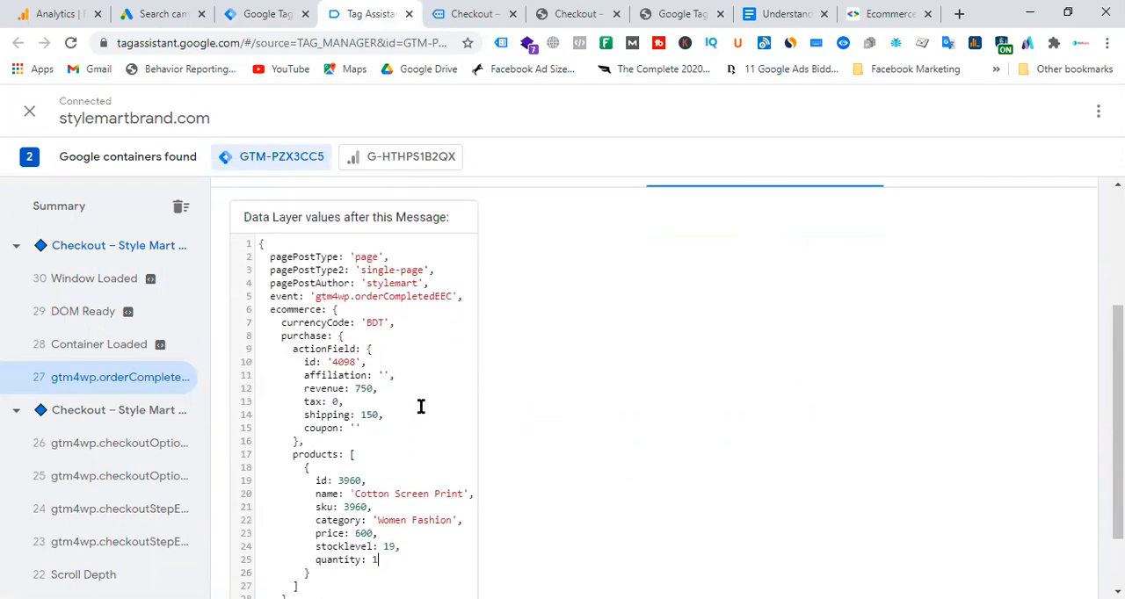
Examine how the ecommerce, purchase and actionField objects are nested, including the fields inside actionField.
double_click(300, 309)
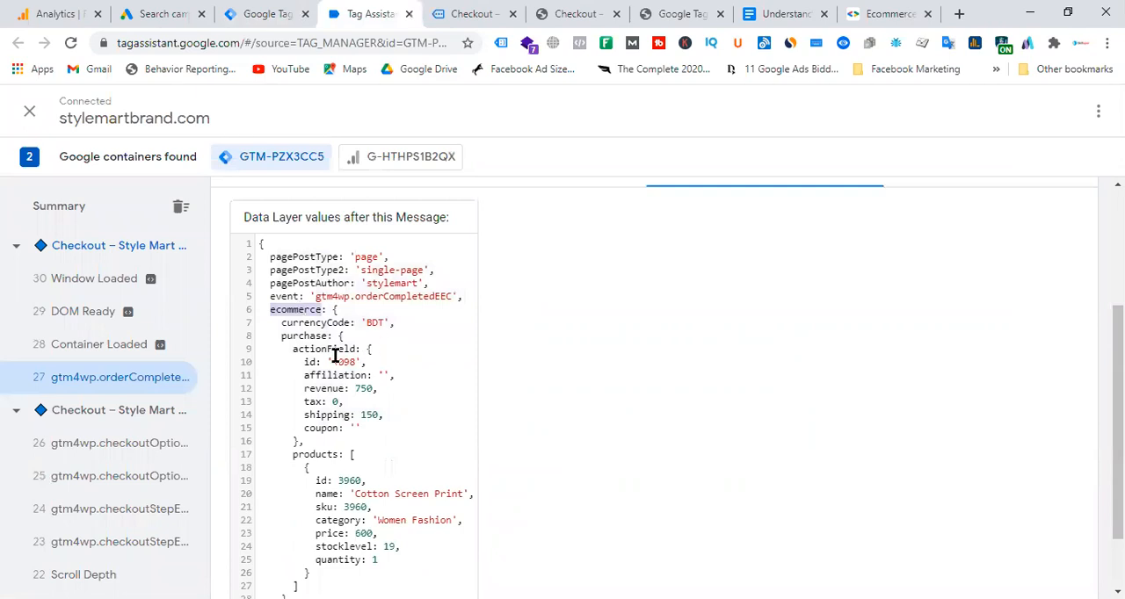
double_click(314, 336)
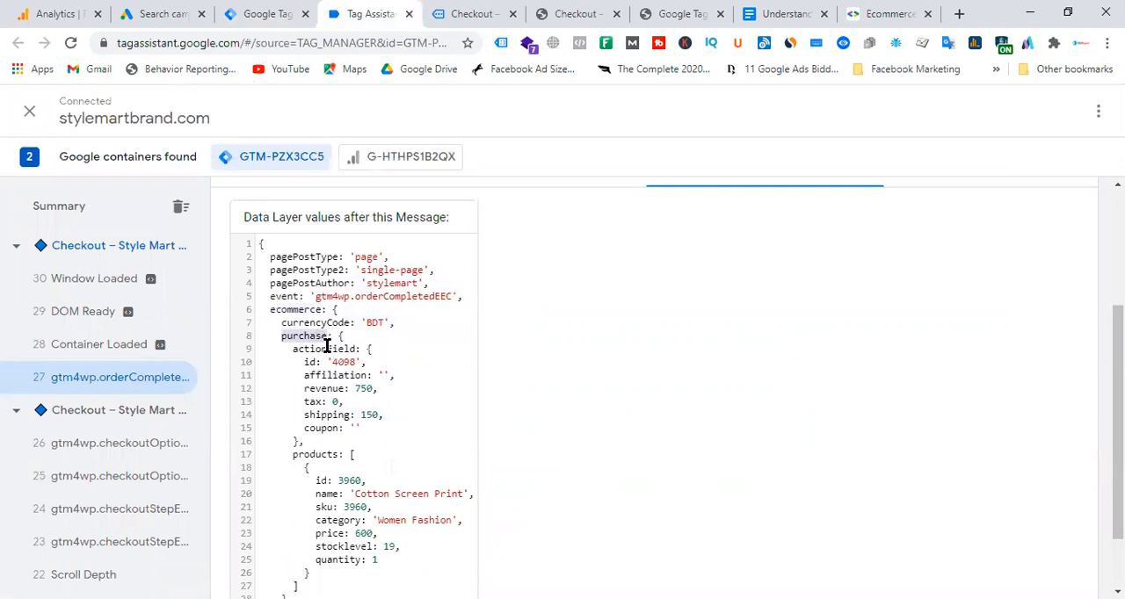
triple_click(331, 349)
left_click(332, 348)
left_click_drag(358, 429, 294, 351)
left_click(432, 364)
Examine the ecommerce object's currencyCode and purchase entries, and follow purchase through actionField to the revenue value.
double_click(298, 311)
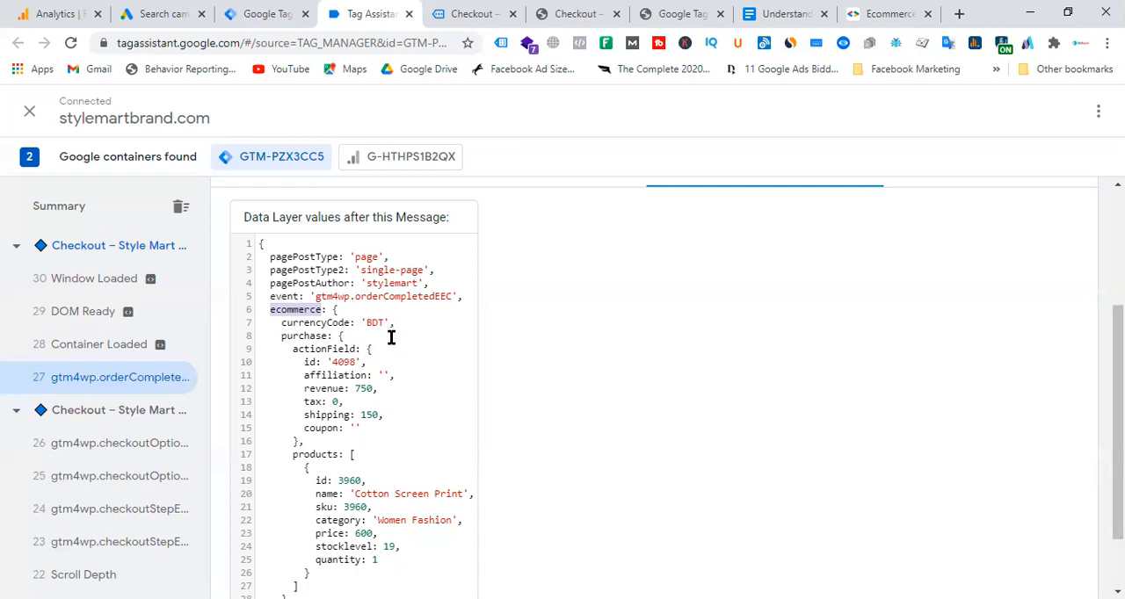
left_click(418, 371)
double_click(305, 309)
left_click_drag(280, 323, 397, 325)
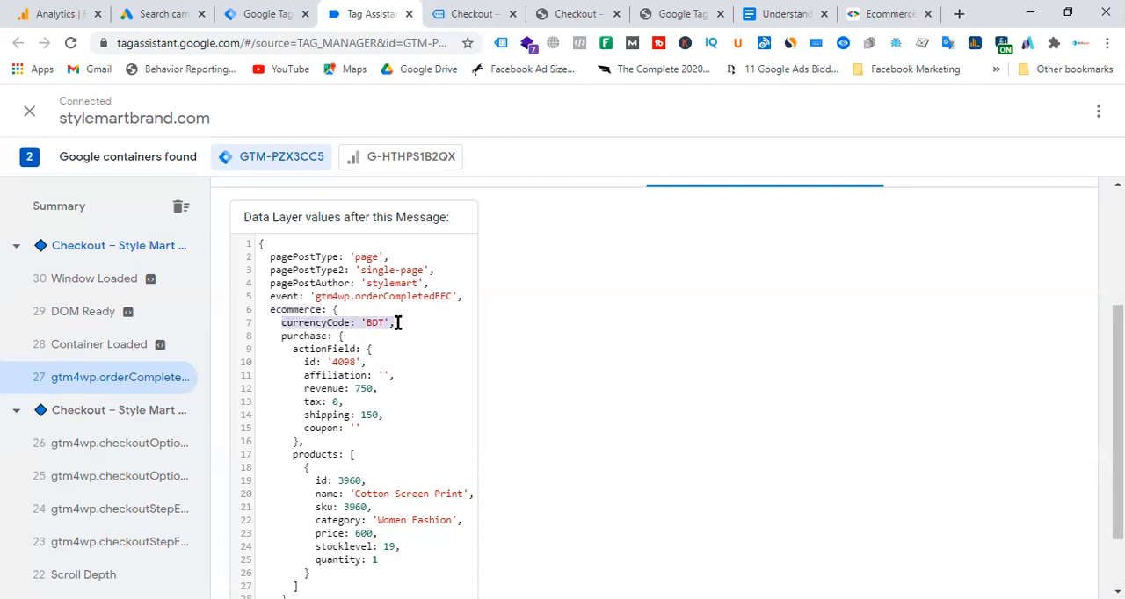
left_click(341, 337)
double_click(318, 336)
left_click(336, 336)
double_click(345, 349)
left_click(345, 349)
double_click(342, 349)
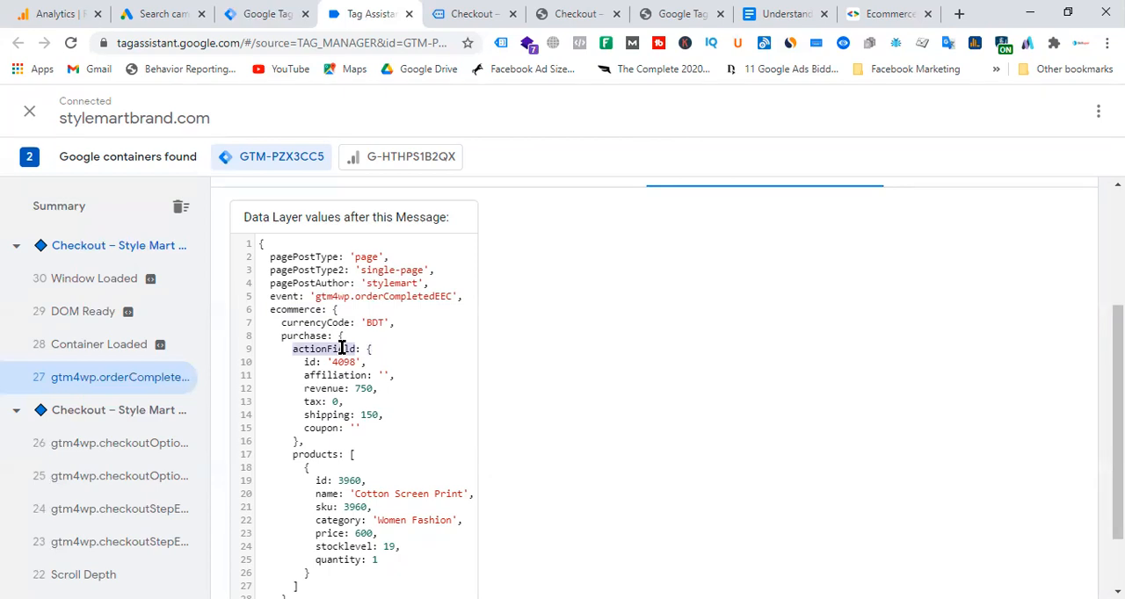
left_click(396, 345)
double_click(325, 388)
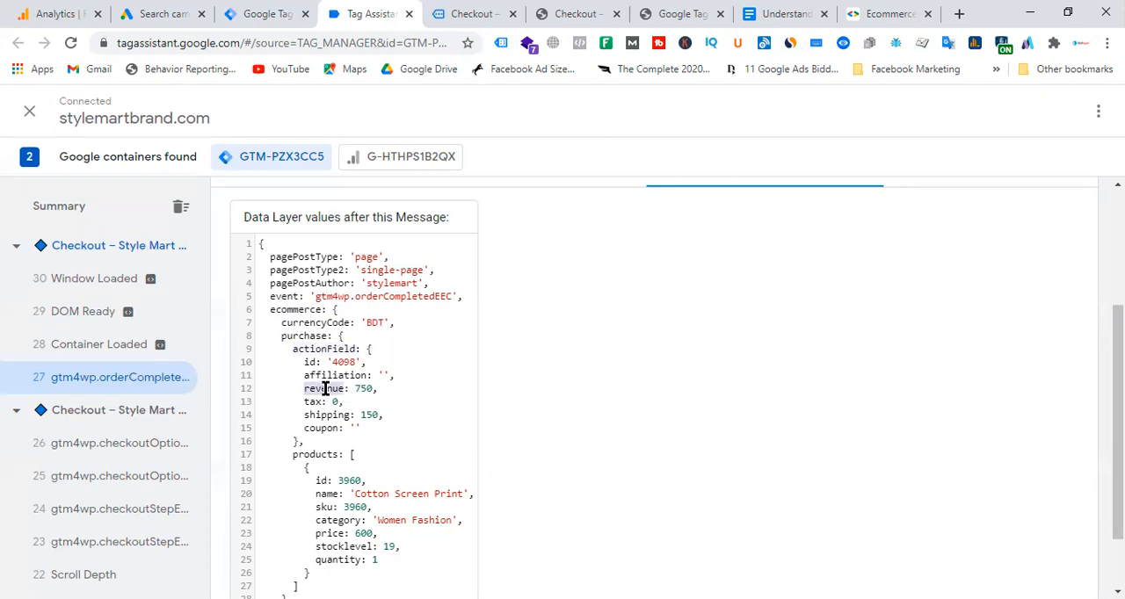
double_click(362, 388)
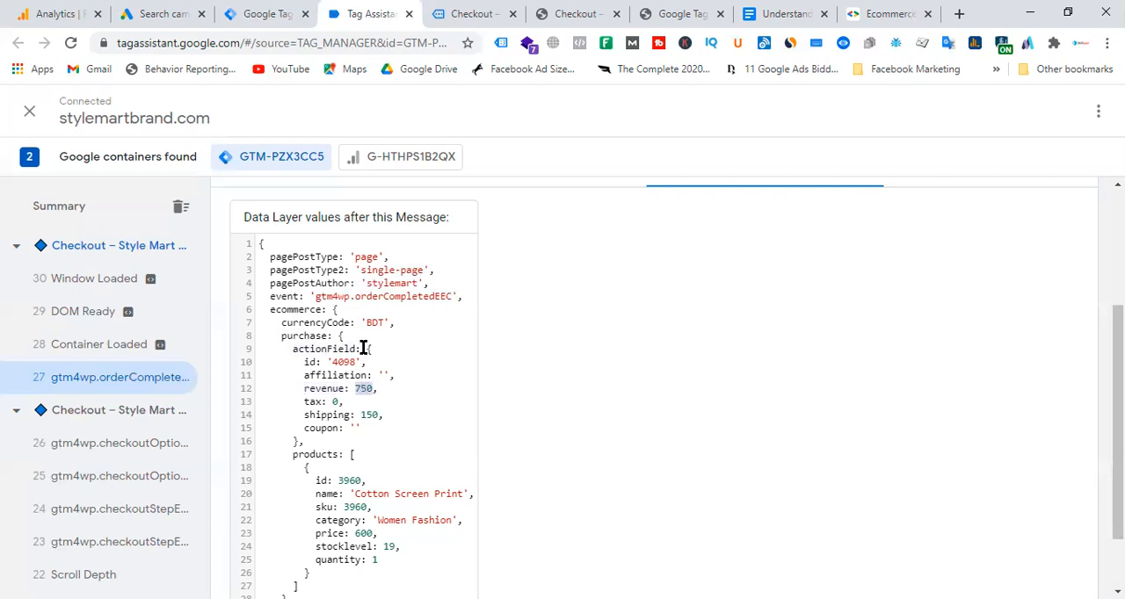
Trace the revenue key's full path through ecommerce, purchase and actionField in the data layer.
double_click(295, 310)
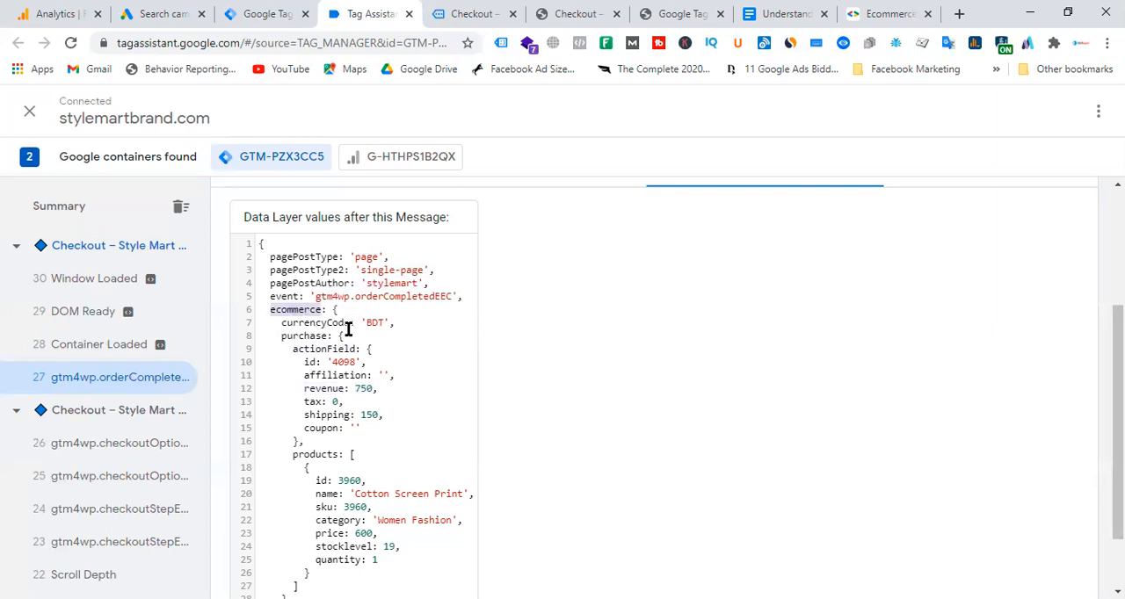
double_click(320, 336)
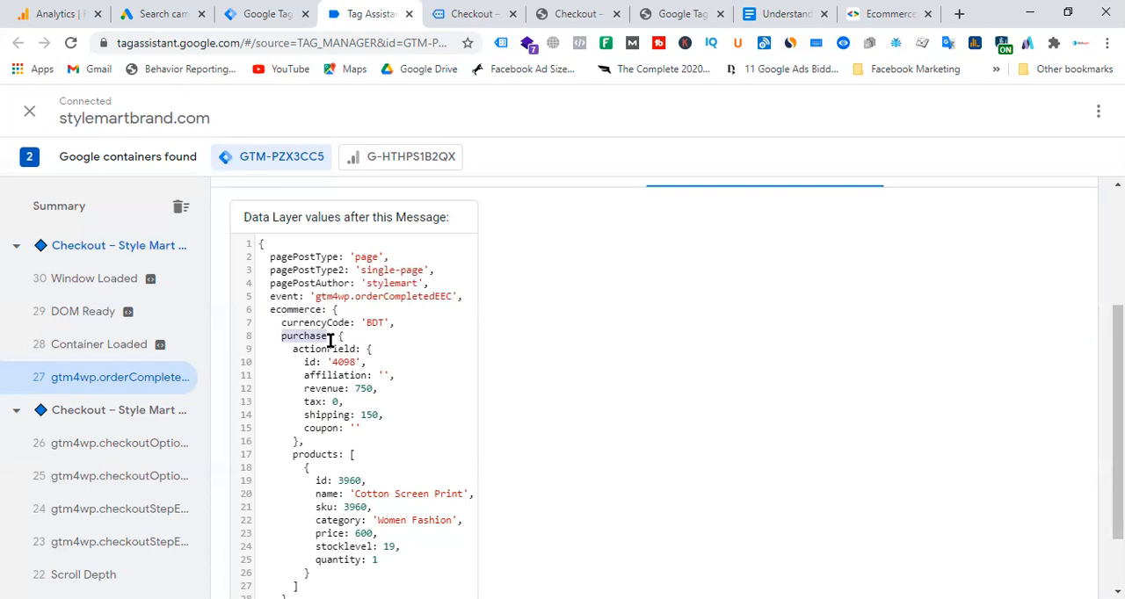
double_click(341, 348)
left_click(348, 408)
left_click_drag(304, 388, 331, 387)
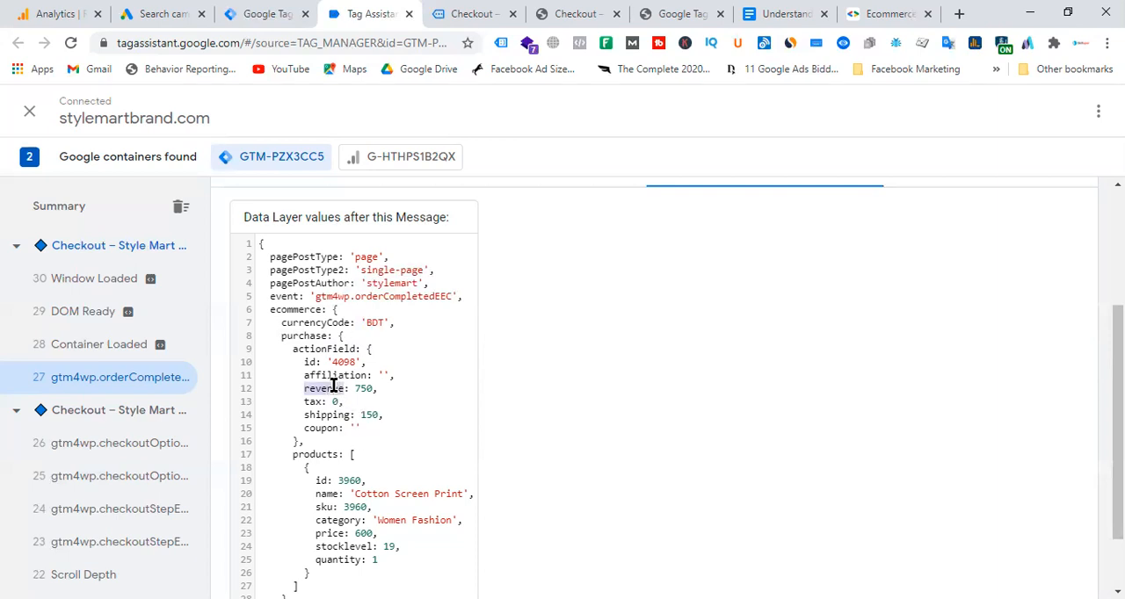
Copy the ecommerce key from the Tag Assistant data layer and enter ecommerce as the data layer variable name for dlv - gads - purchase value.
left_click_drag(270, 309, 300, 309)
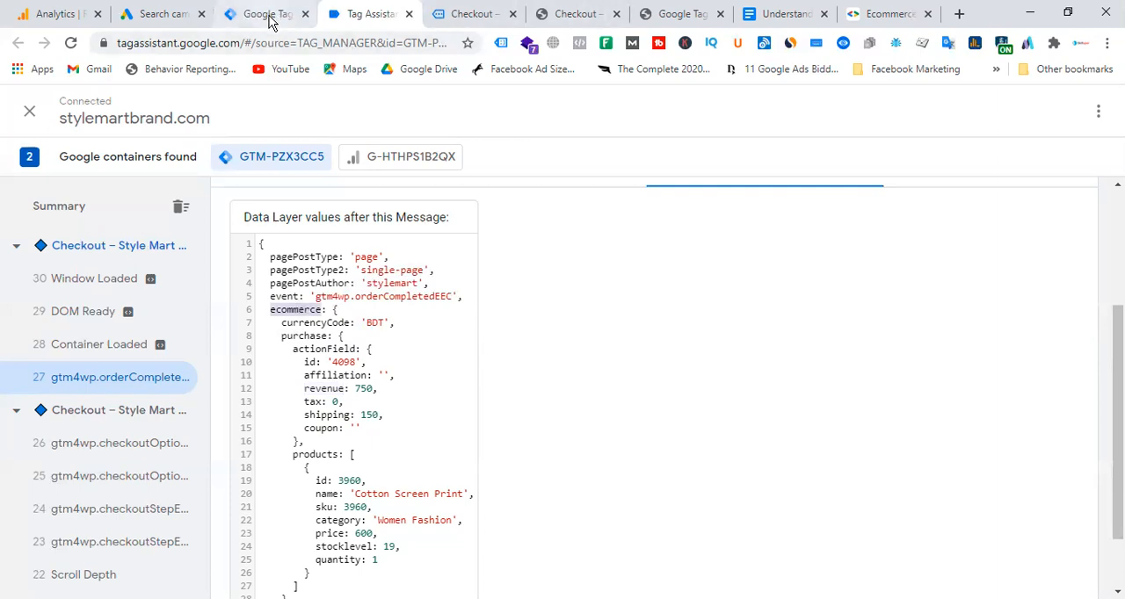
left_click(268, 15)
type("ecommerc")
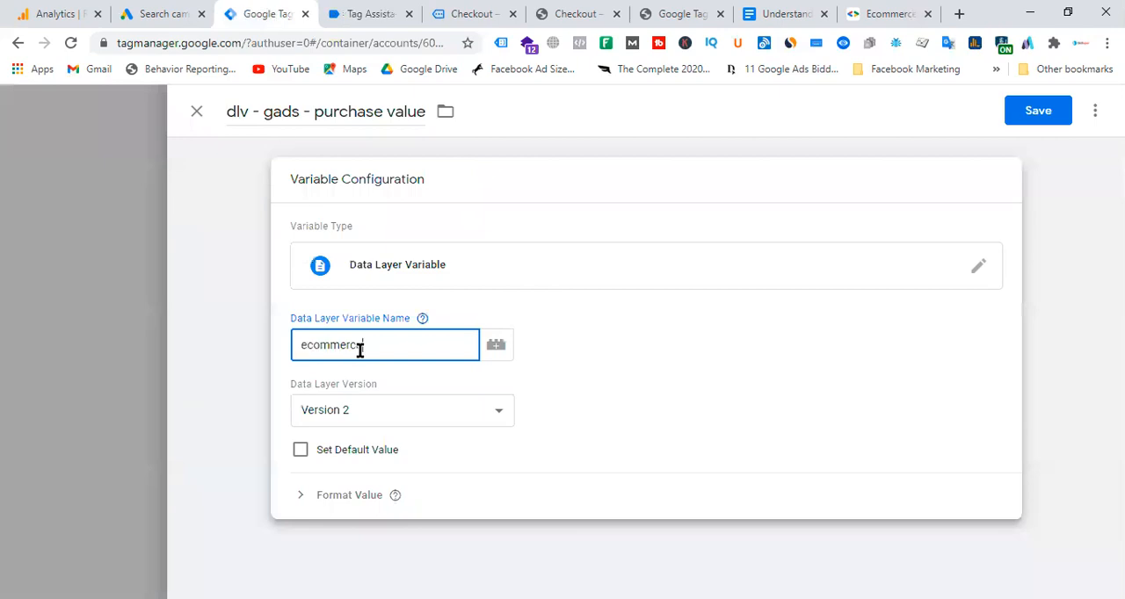
type("e")
Copy the purchase key from the data layer and extend the purchase value variable's data layer name to ecommerce.purchase.
left_click(385, 15)
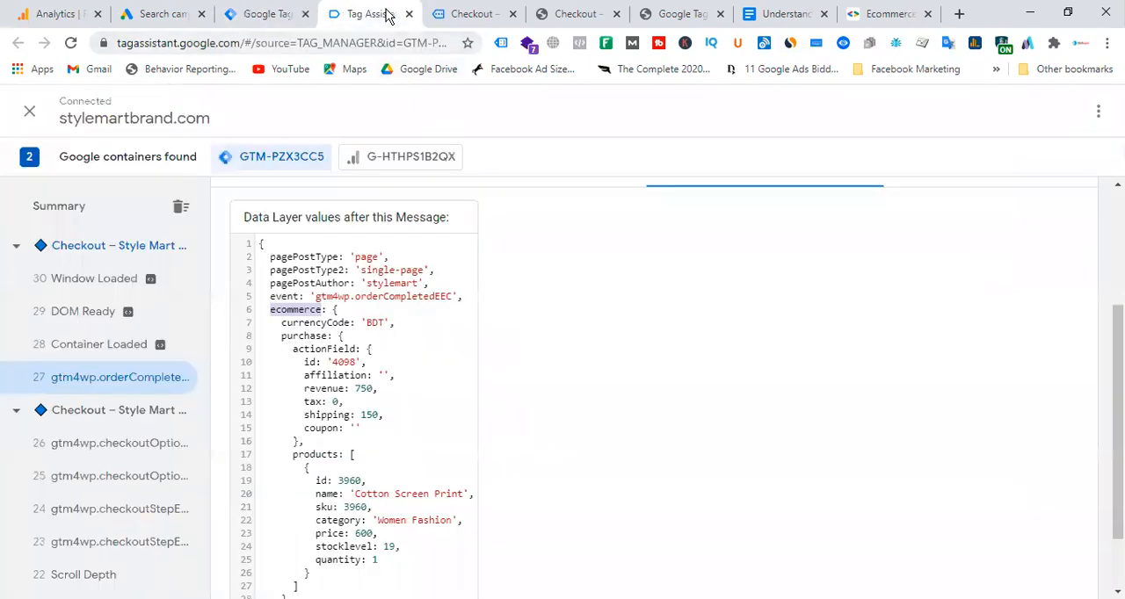
double_click(319, 336)
right_click(318, 336)
left_click(356, 350)
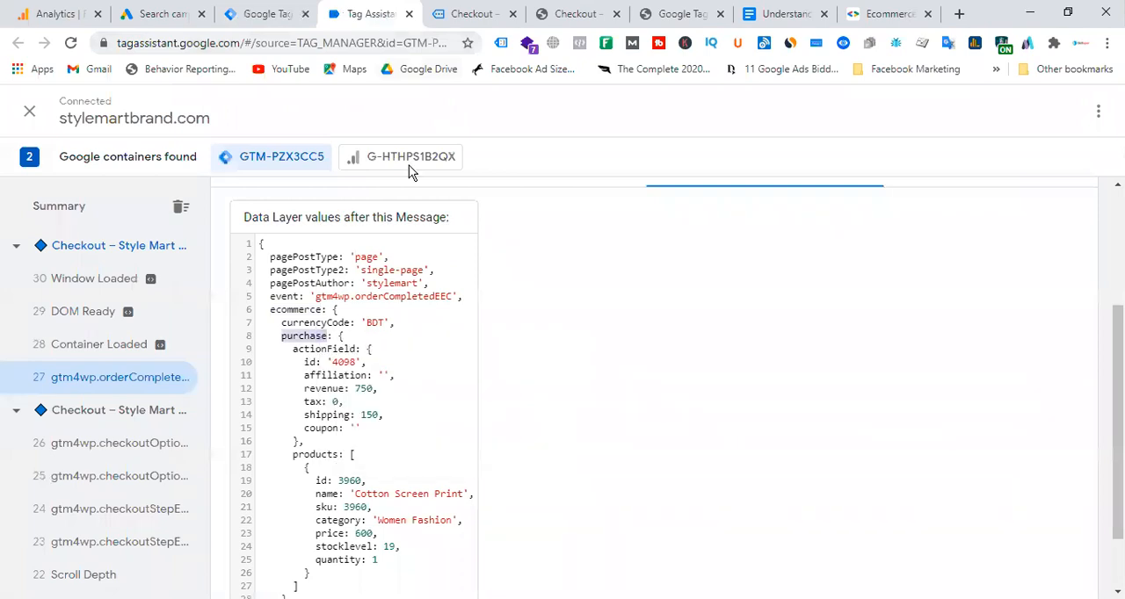
left_click(475, 15)
left_click(263, 14)
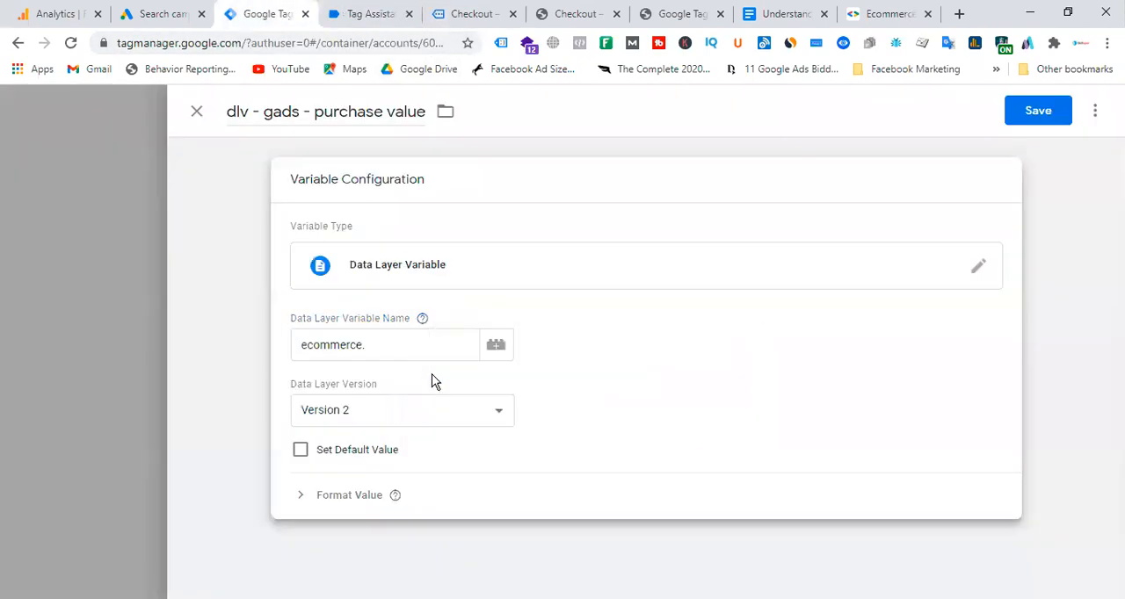
left_click(398, 347)
key("ctrl+v")
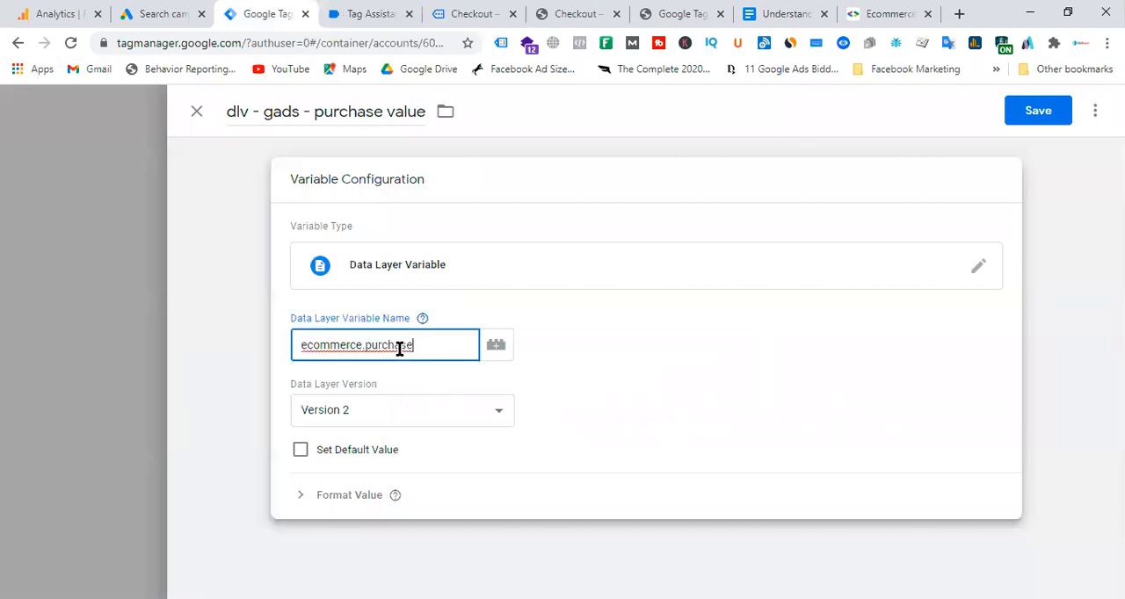
Copy the actionField key from the data layer and extend the purchase value variable's data layer name to ecommerce.purchase.actionField.
left_click(371, 14)
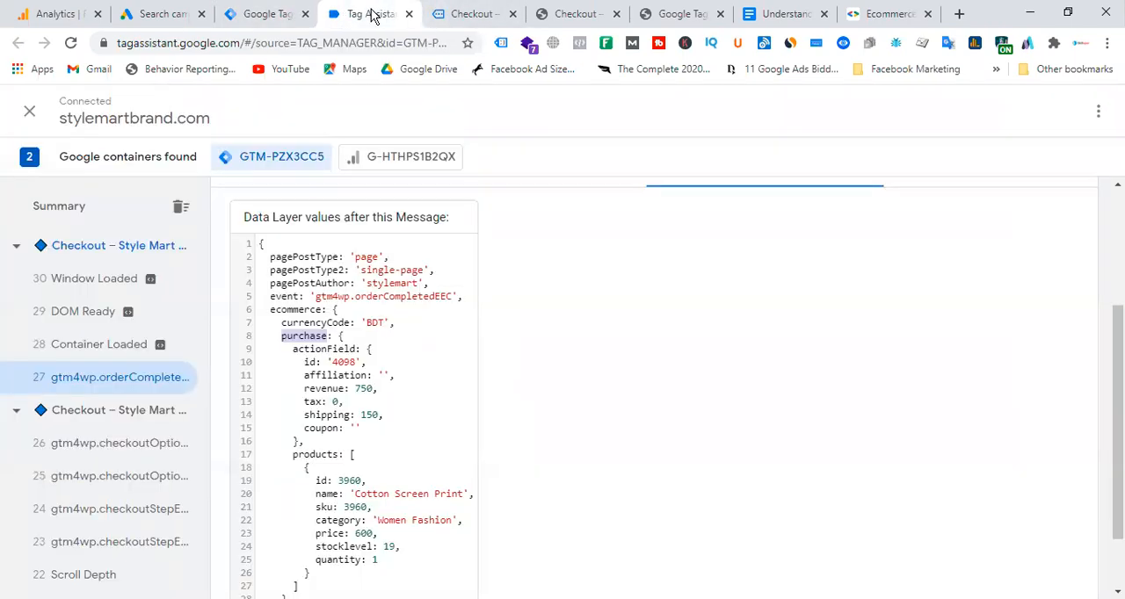
double_click(322, 349)
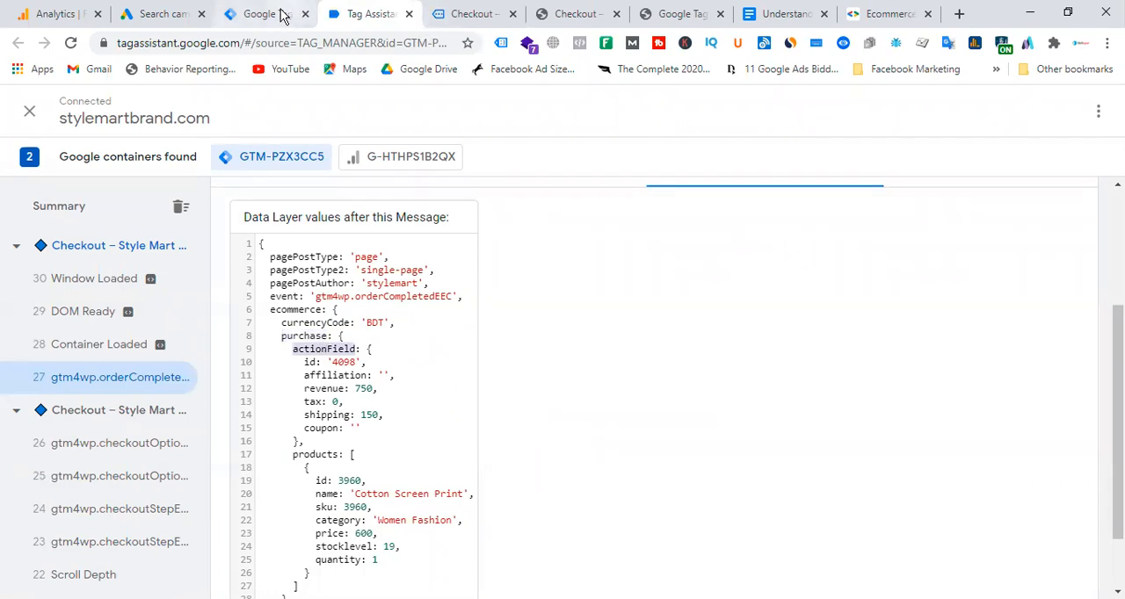
left_click(266, 14)
type(".")
left_click(439, 344)
key("ctrl+v")
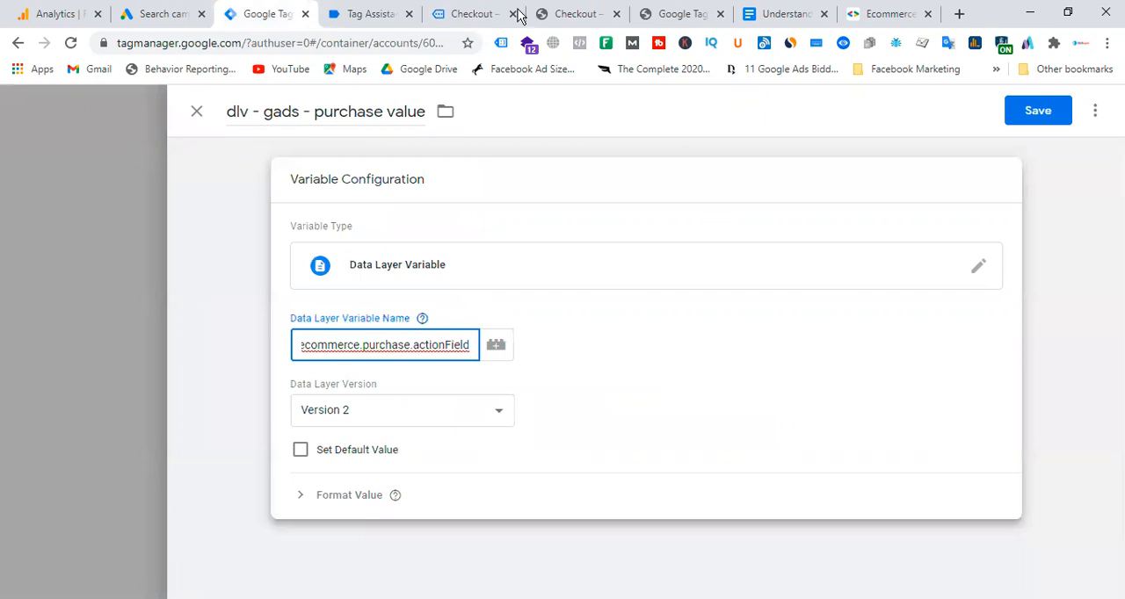
Examine the id, affiliation, revenue and shipping fields inside actionField and compare the amounts with the order-received page.
left_click(367, 14)
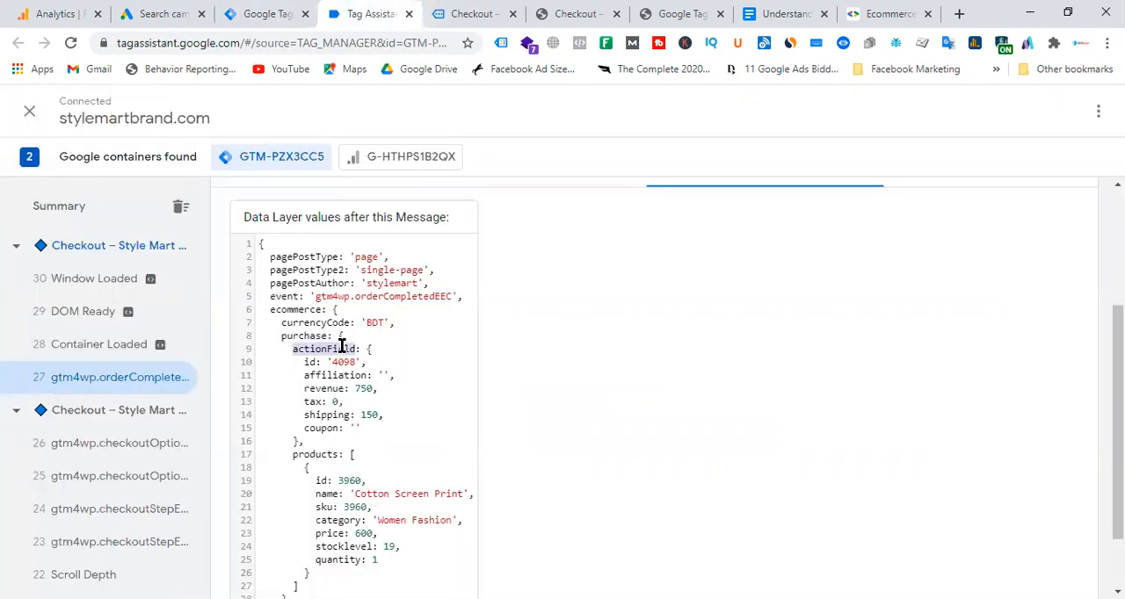
left_click_drag(361, 435, 302, 359)
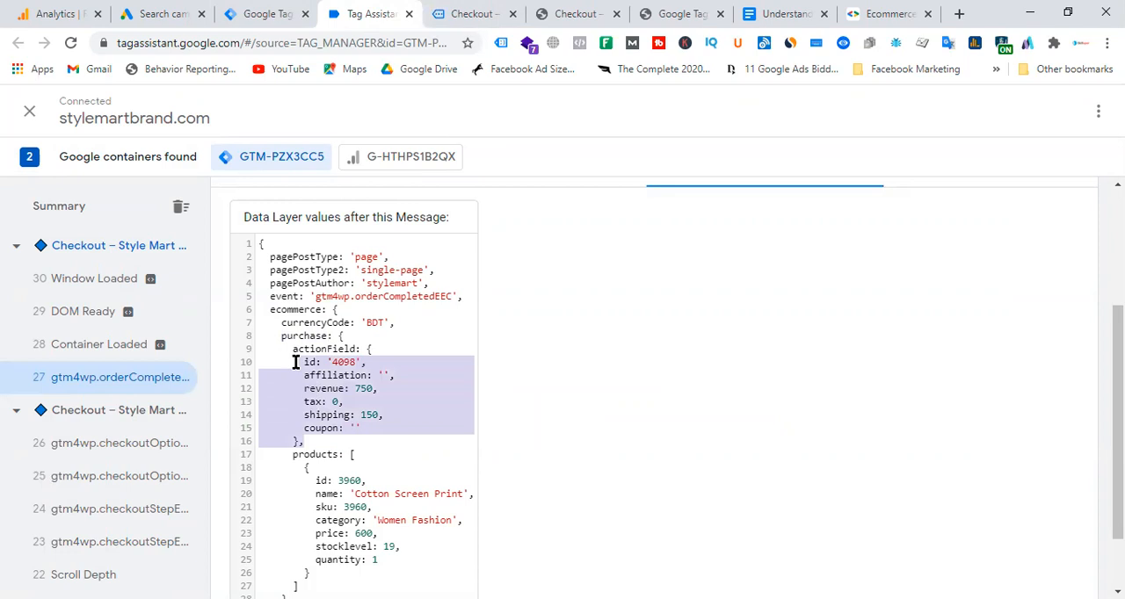
double_click(307, 364)
double_click(346, 373)
double_click(337, 391)
left_click(337, 414)
double_click(337, 415)
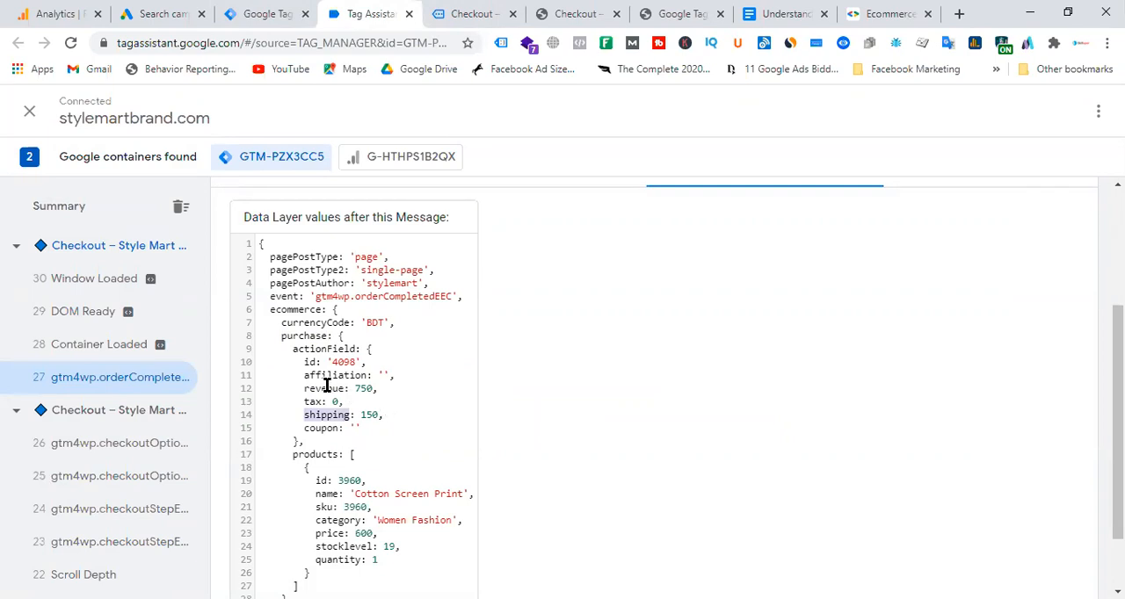
left_click(470, 13)
left_click(476, 346)
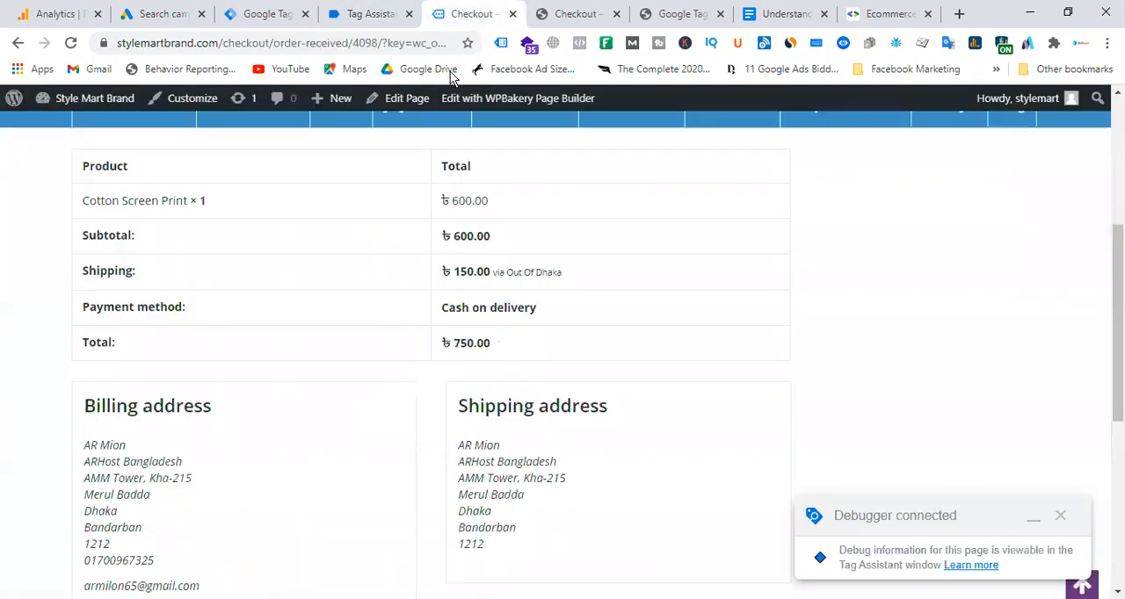
left_click(336, 14)
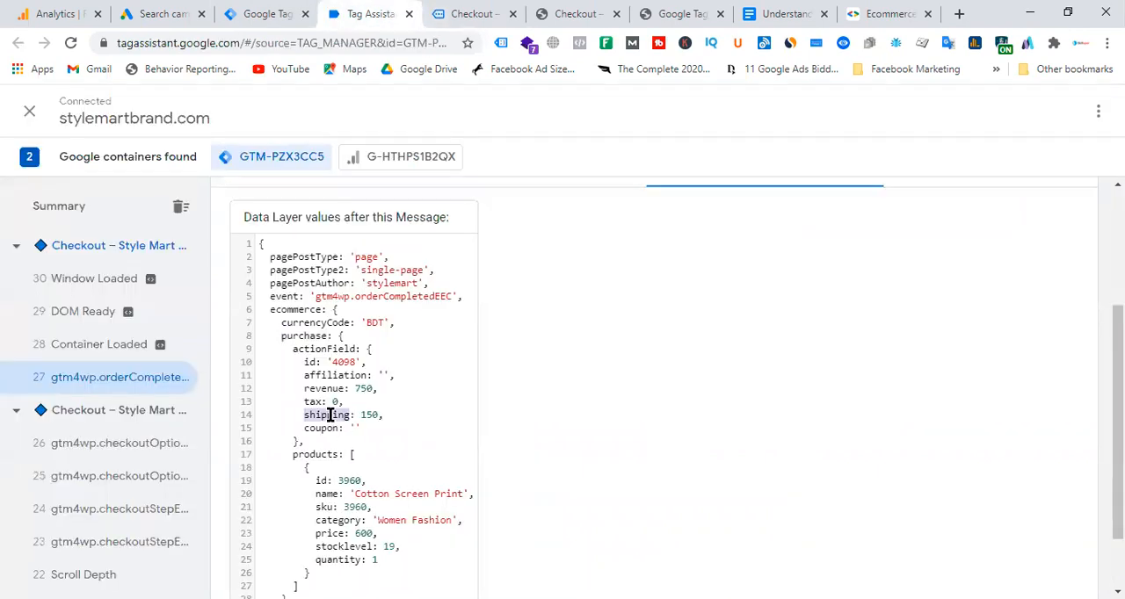
Complete the data layer variable name as ecommerce.purchase.actionField.revenue and save the dlv - gads - purchase value variable.
double_click(326, 388)
right_click(326, 389)
left_click(372, 401)
left_click(476, 13)
left_click(280, 14)
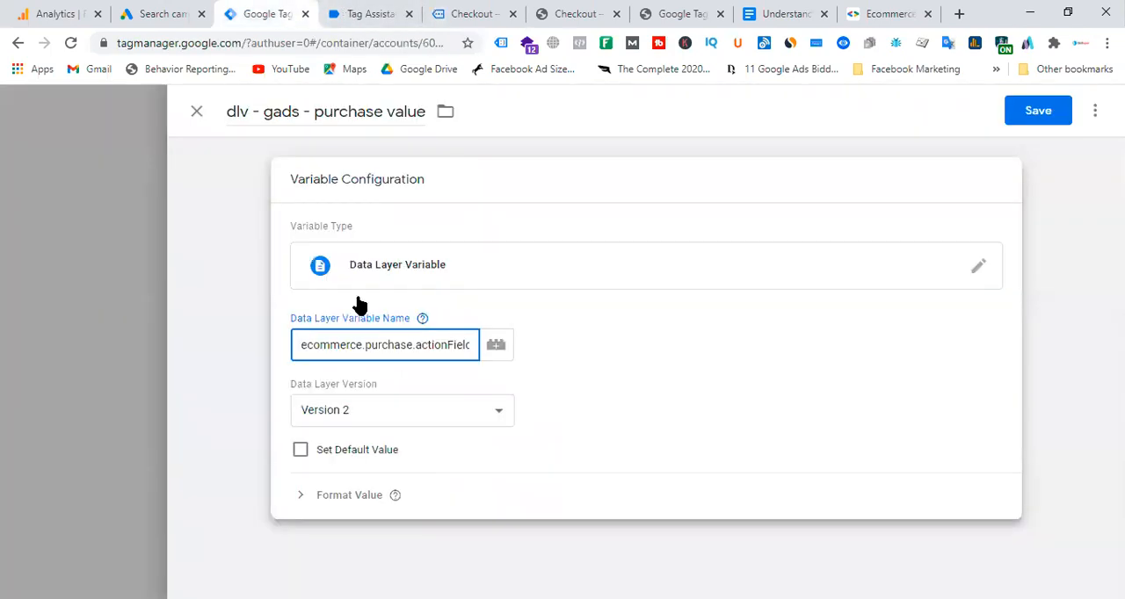
left_click(464, 344)
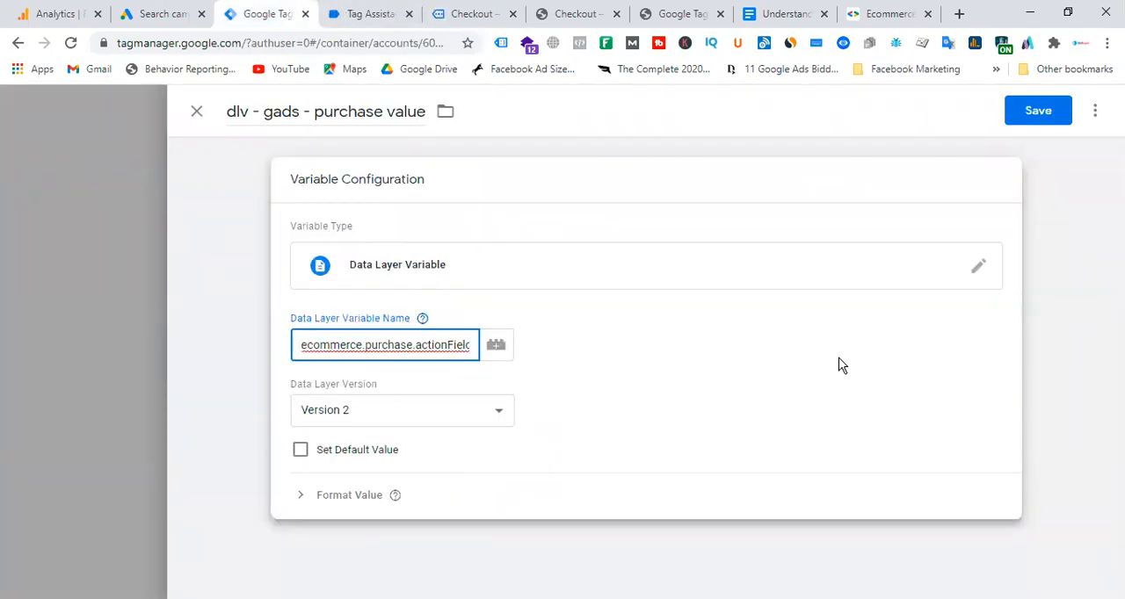
type(".revenue")
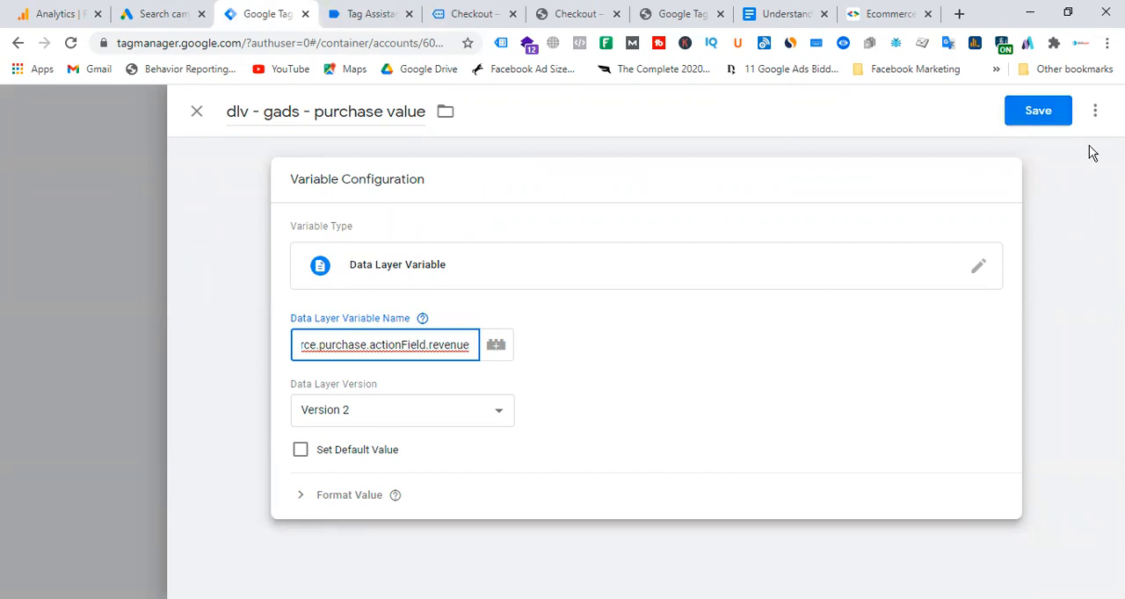
left_click(1038, 110)
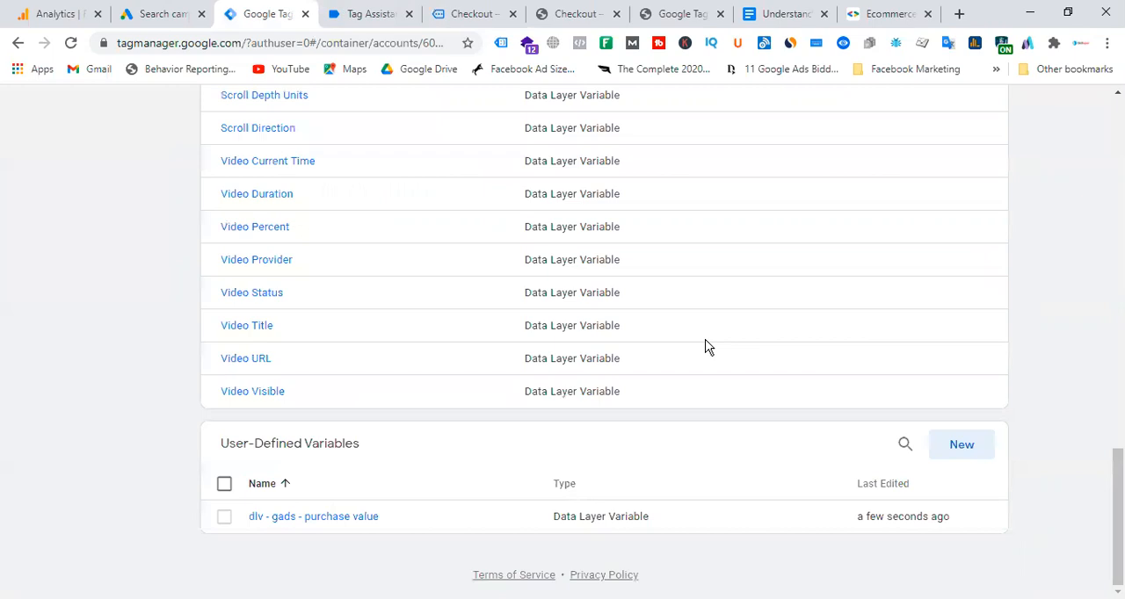
Compare actionField's id with the order number on the order-received page and trace its path through ecommerce, purchase and actionField.
left_click(386, 14)
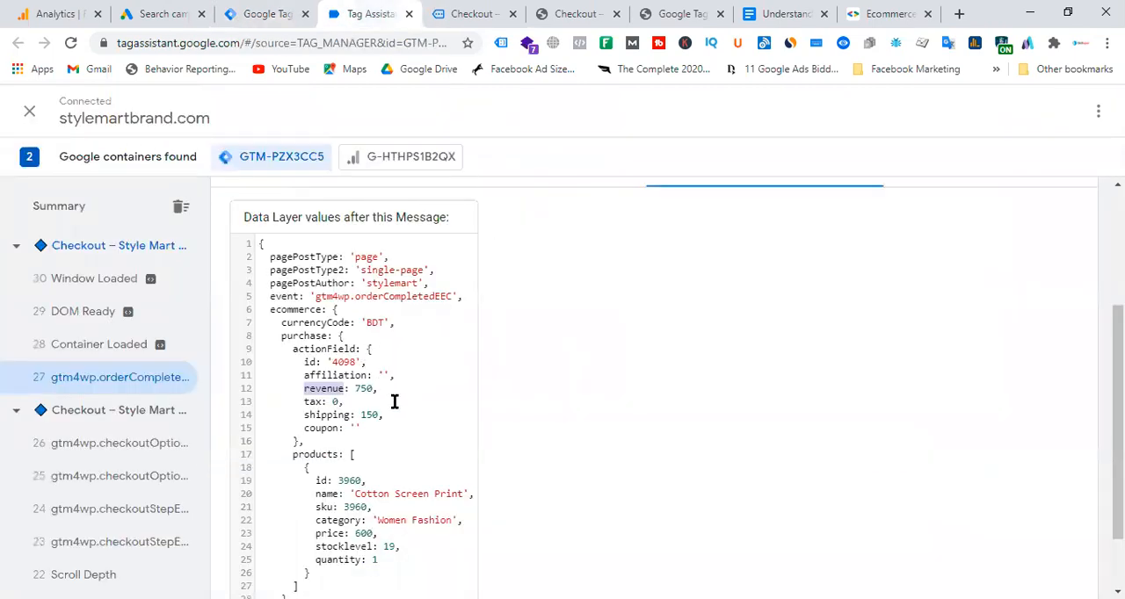
scroll(396, 403, "up", 2)
scroll(395, 403, "down", 3)
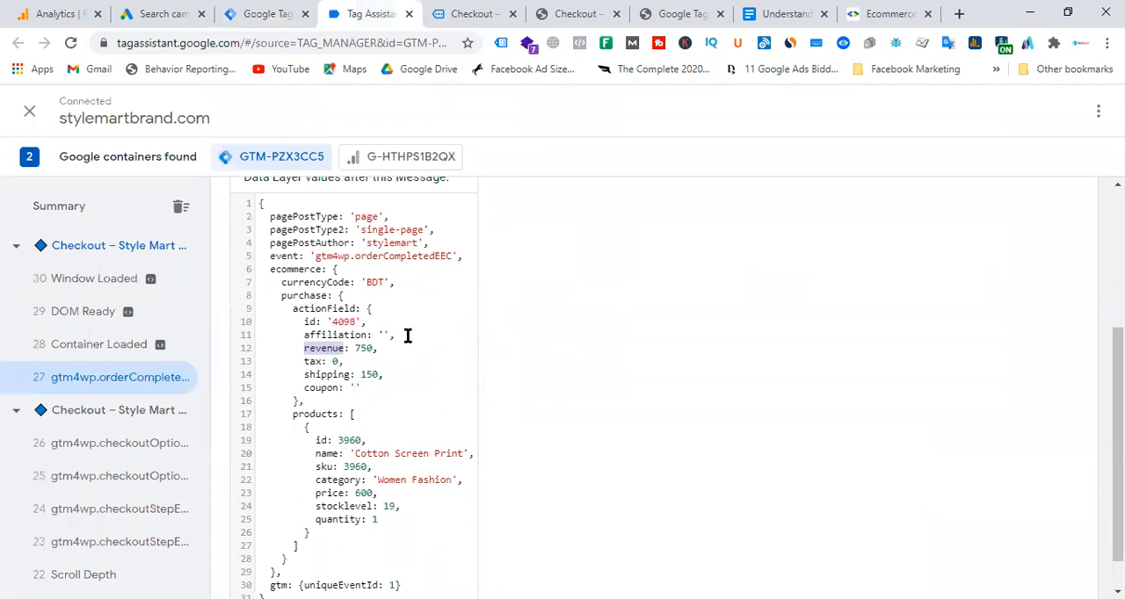
double_click(309, 322)
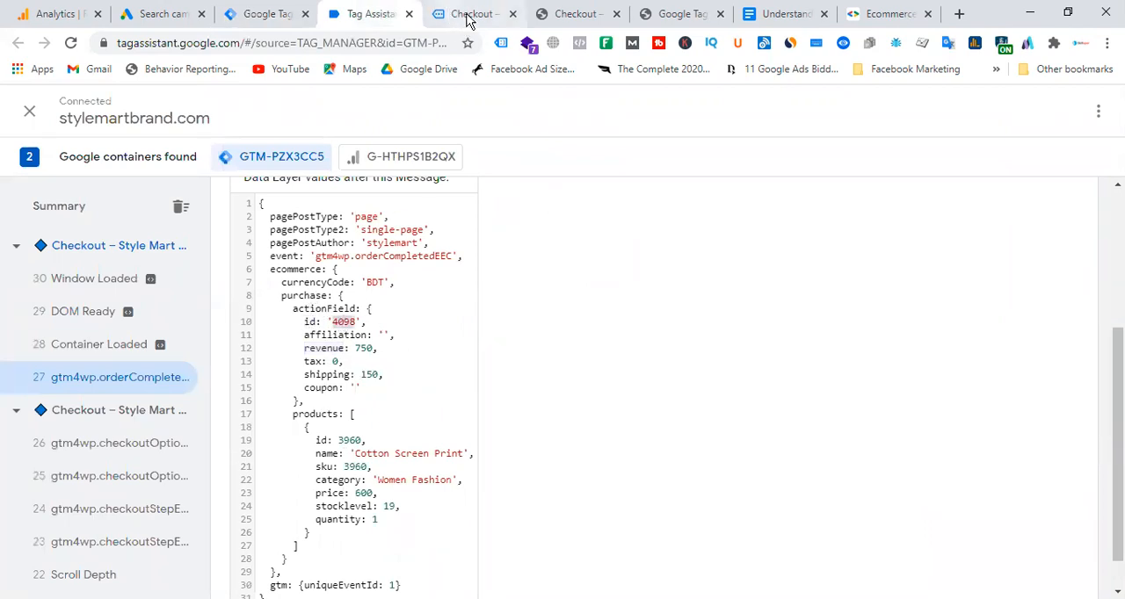
left_click(475, 13)
scroll(118, 243, "up", 5)
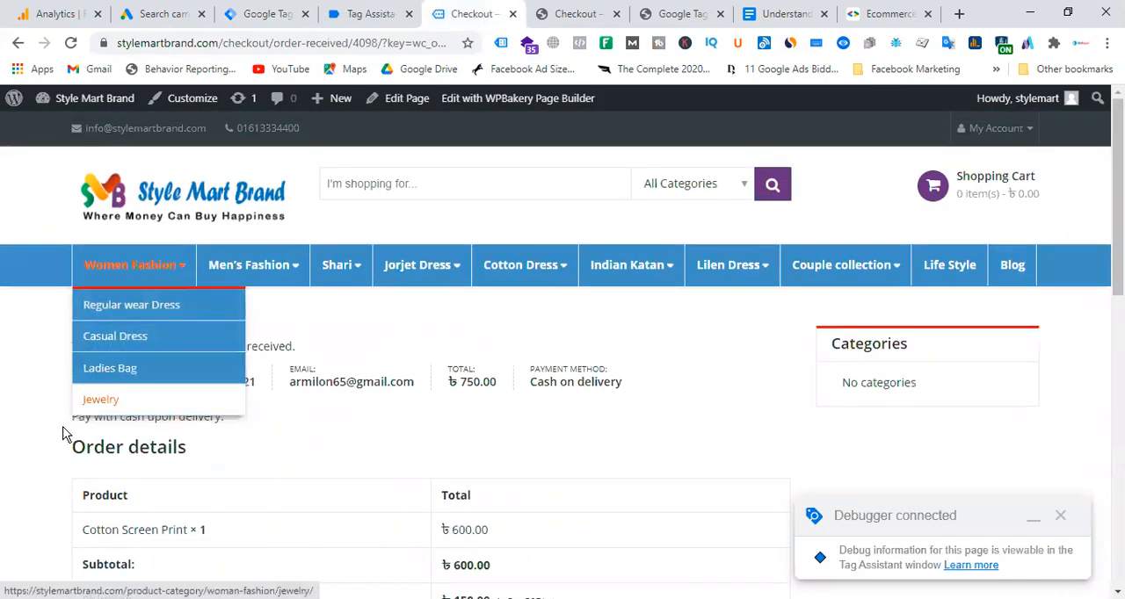
left_click(379, 13)
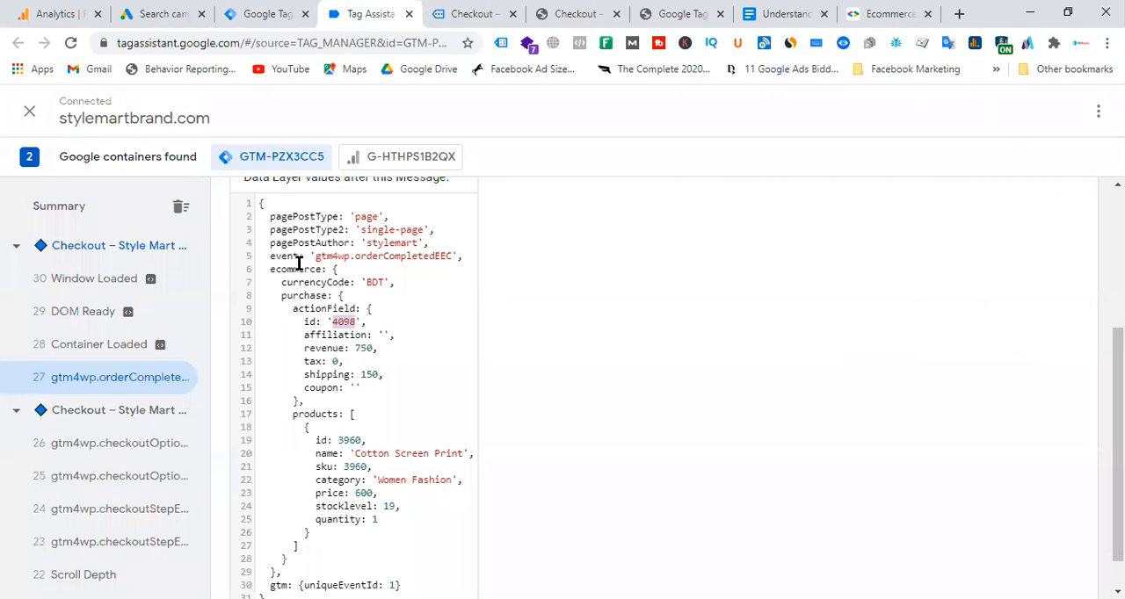
double_click(297, 266)
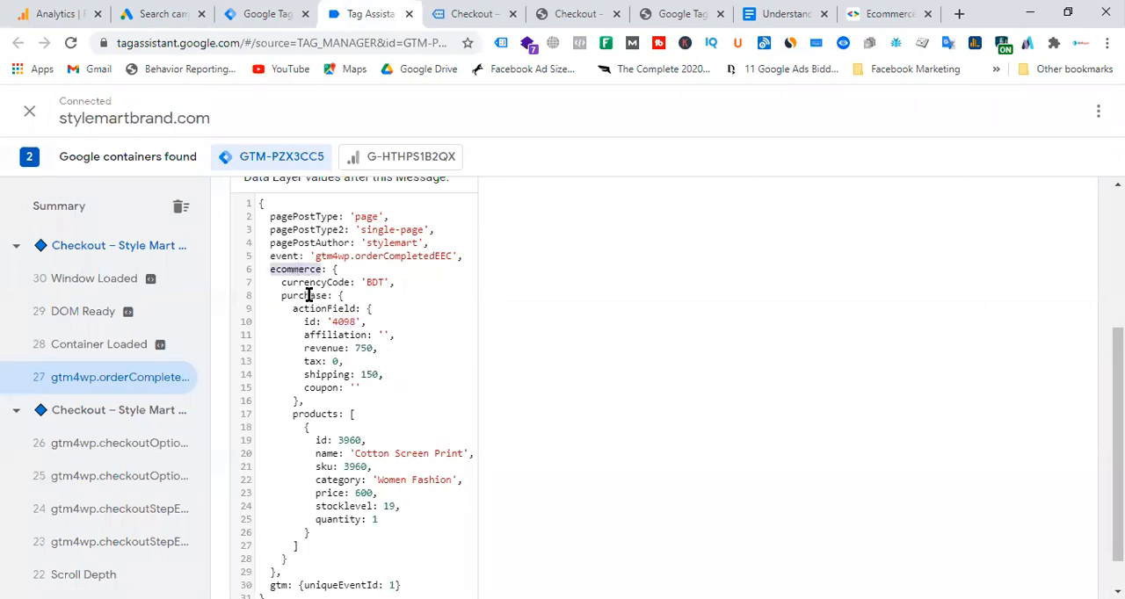
double_click(307, 296)
double_click(332, 310)
double_click(310, 322)
Copy the ecommerce key and start a new user-defined Data Layer Variable named dlv - gads - purchase id in Tag Manager.
double_click(303, 268)
left_click(493, 16)
left_click(356, 14)
left_click(264, 14)
left_click(969, 452)
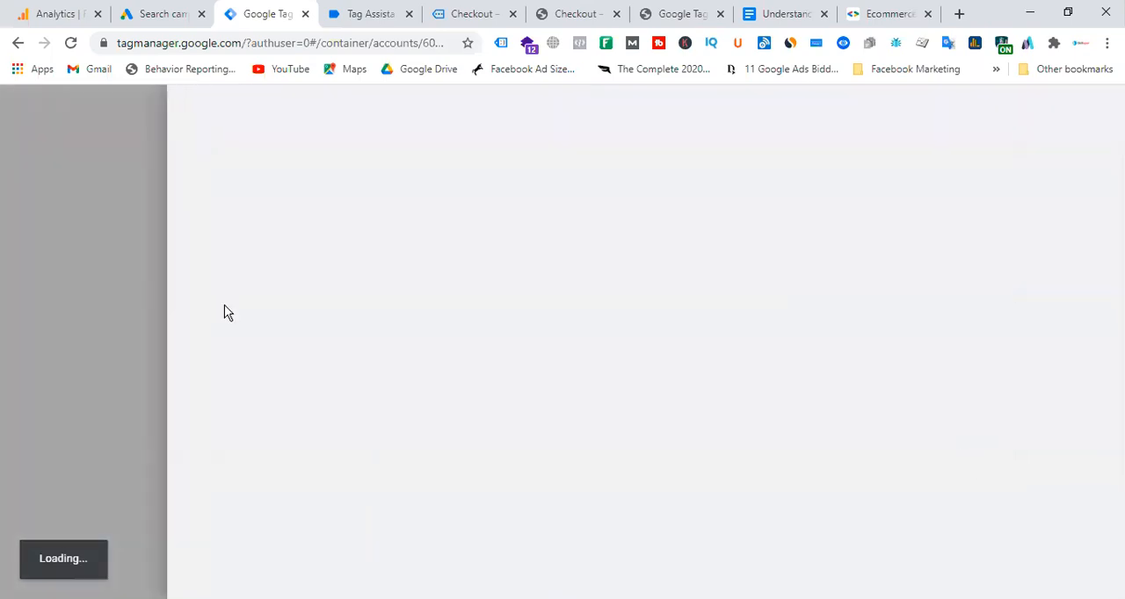
left_click(291, 113)
type("dlv - gac")
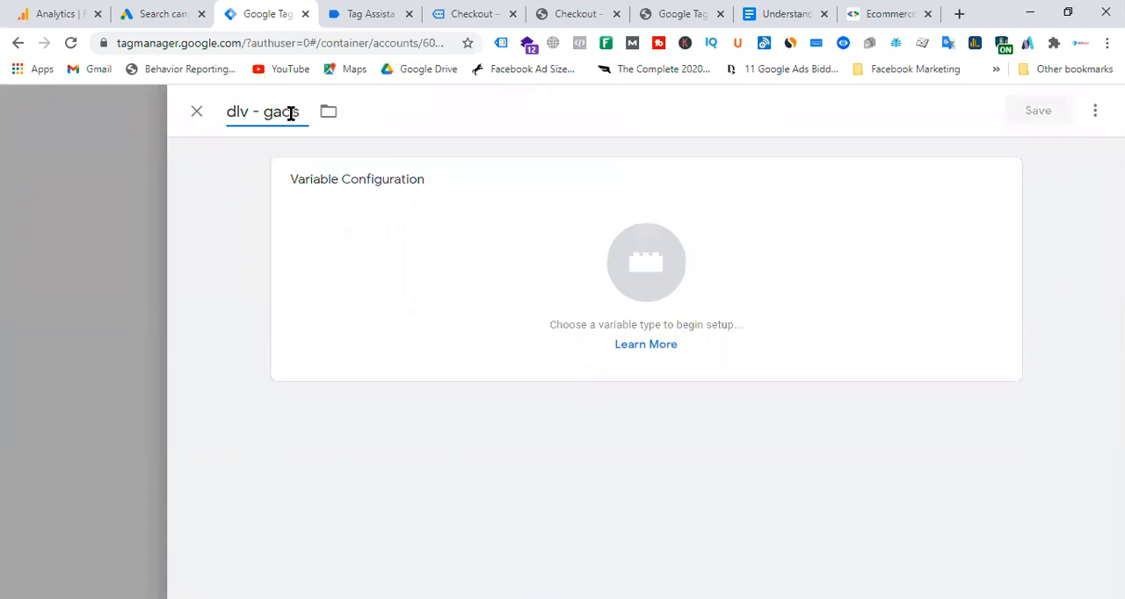
type("s - purchase")
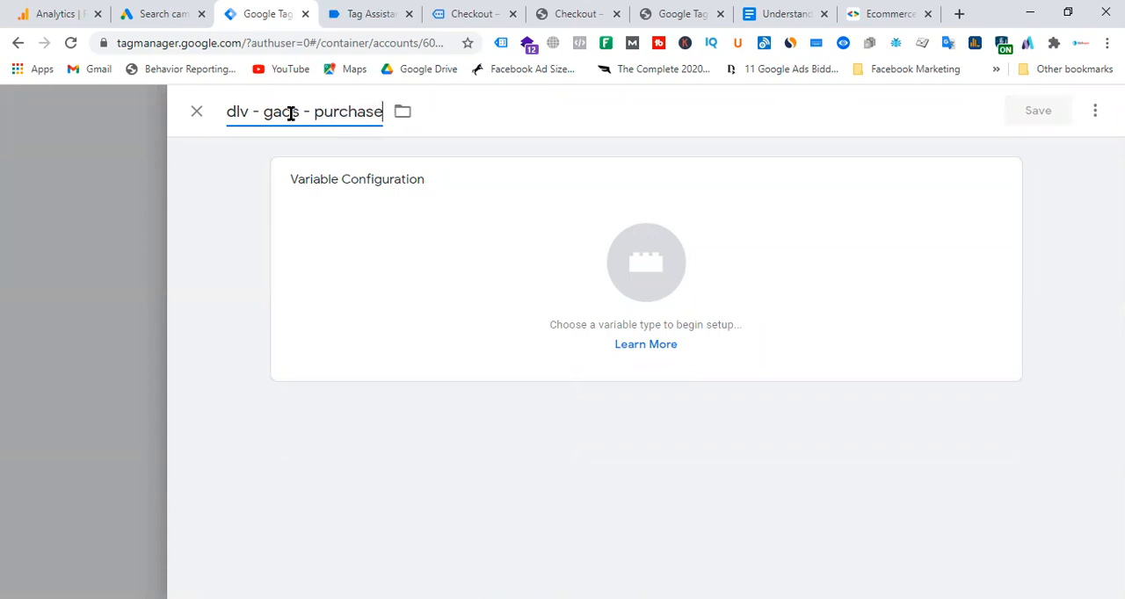
type(" id")
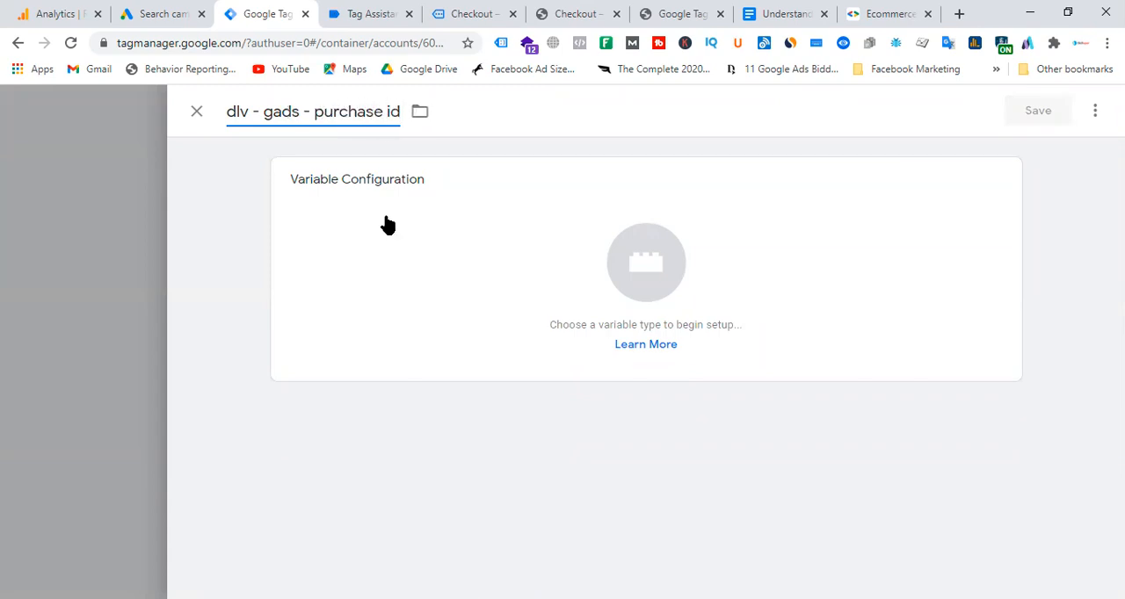
left_click(725, 283)
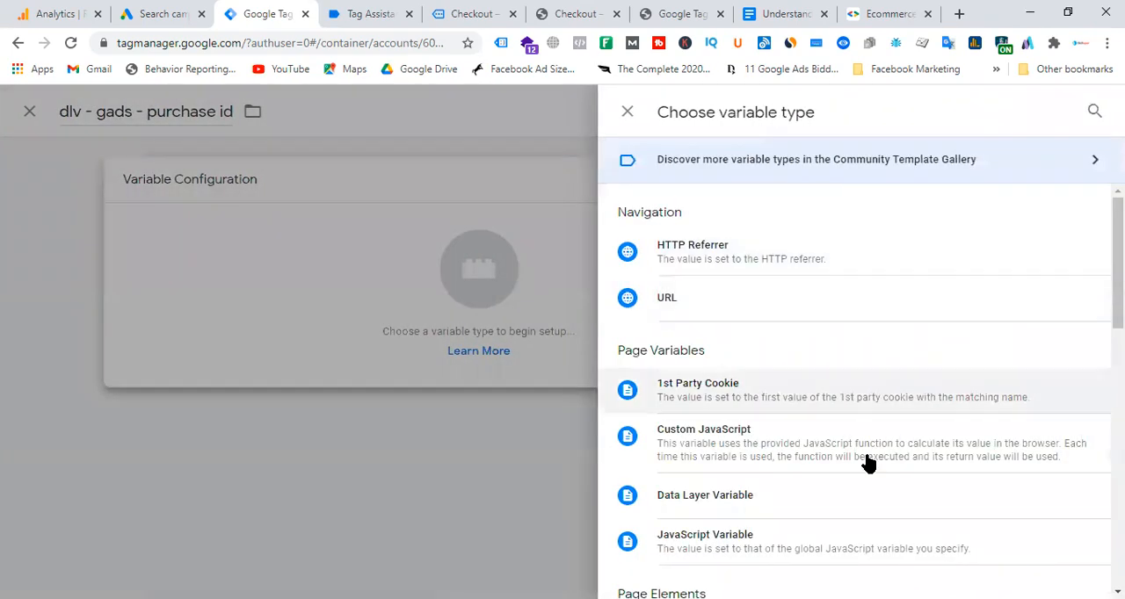
left_click(757, 496)
Enter ecommerce.purchase as the purchase id variable's data layer name, using the keys copied from Tag Assistant.
left_click(391, 351)
key("ctrl+v")
type(".")
left_click(369, 13)
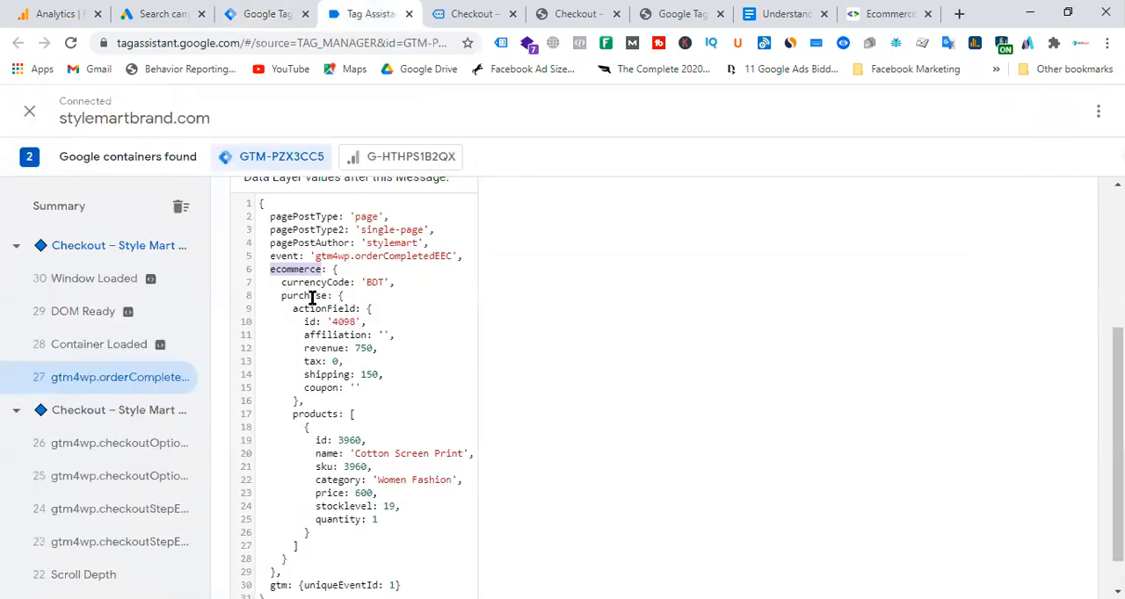
left_click_drag(281, 296, 312, 298)
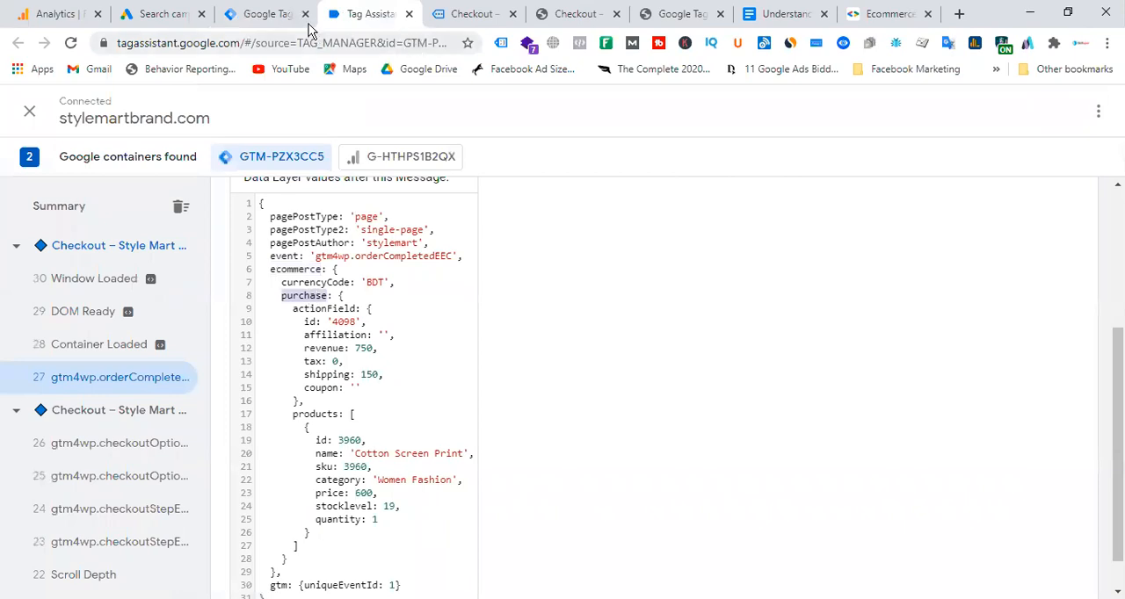
left_click(274, 14)
key("ctrl+v")
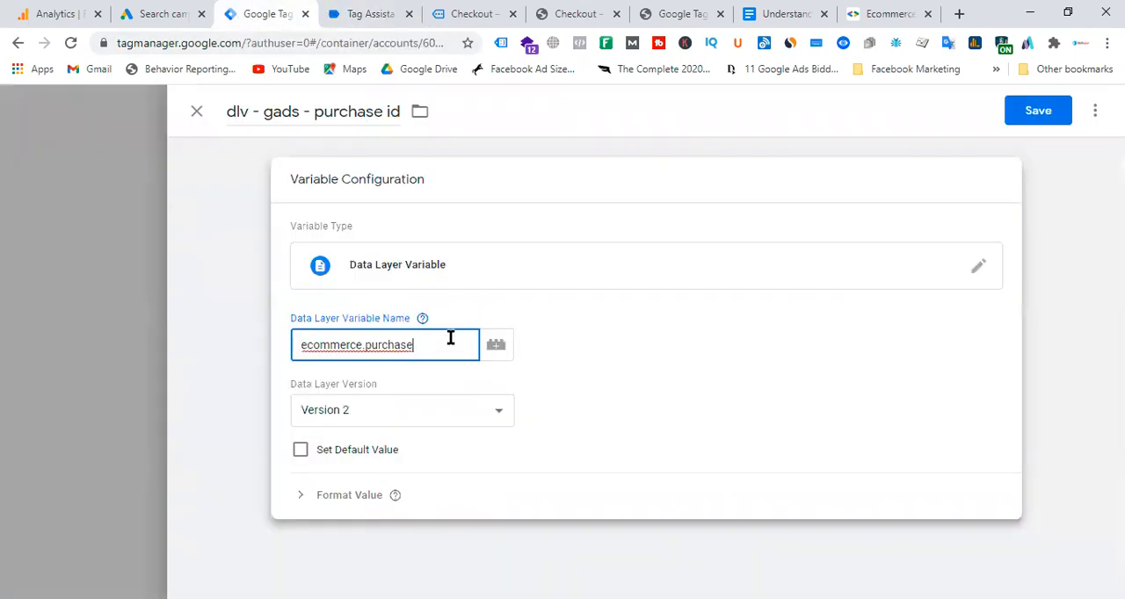
Copy the actionField key and extend the purchase id variable's data layer name to ecommerce.purchase.actionField.
left_click(362, 16)
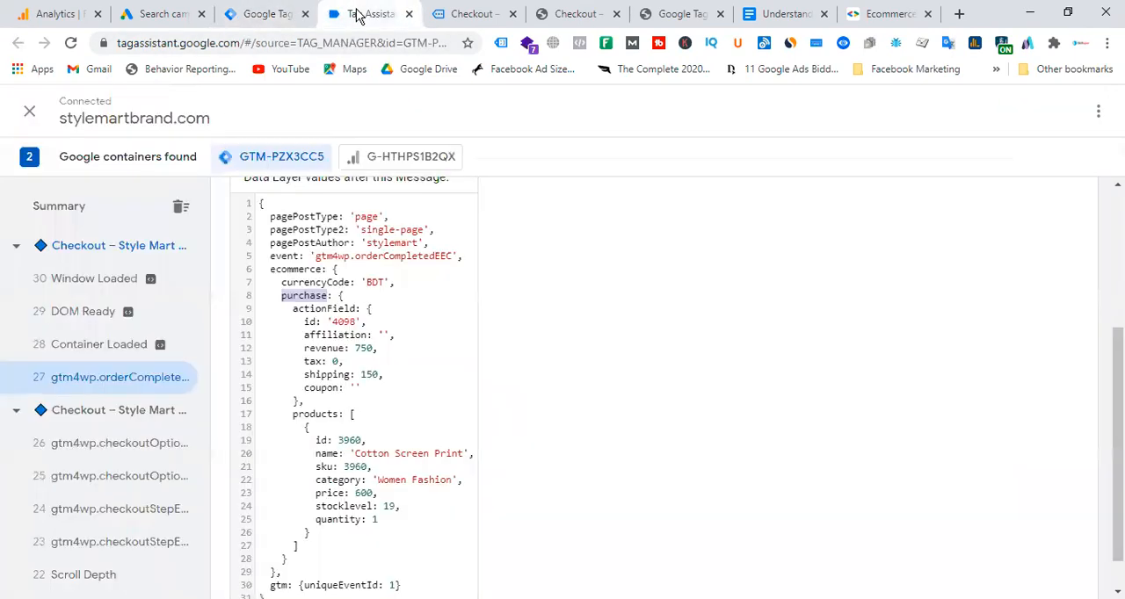
double_click(332, 308)
key("ctrl+c")
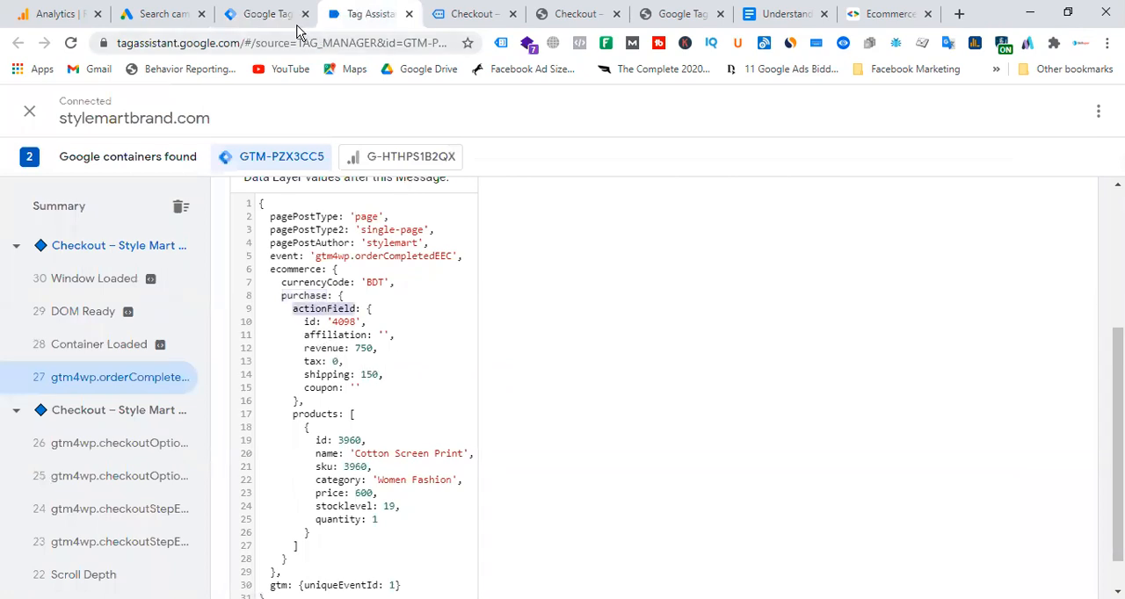
left_click(268, 13)
key("ctrl+v")
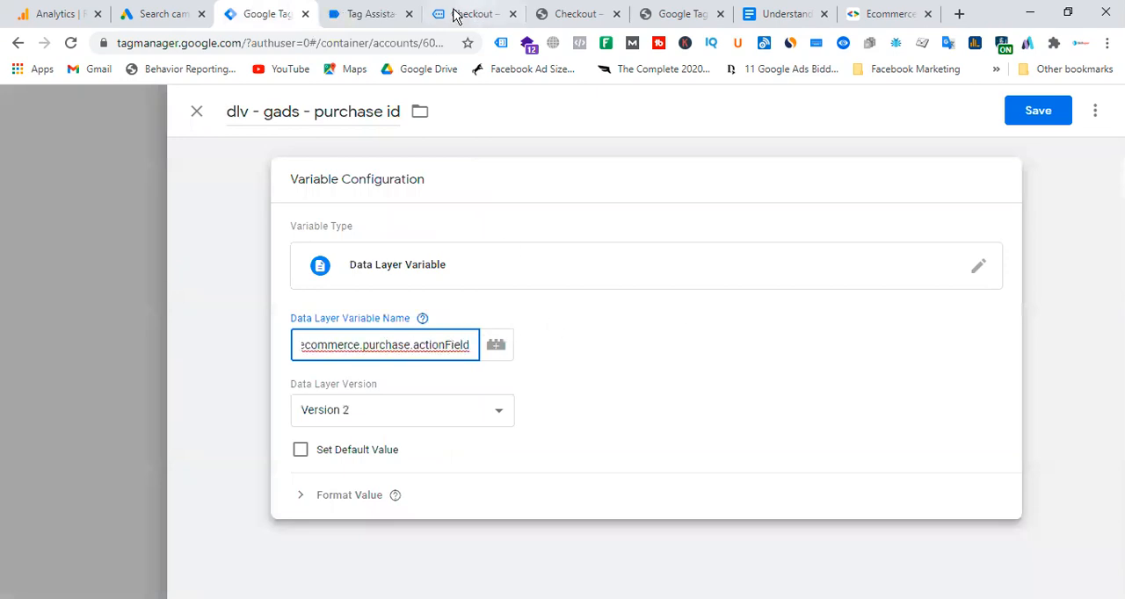
Copy the id key from Tag Assistant, complete the purchase id variable's data layer name as ecommerce.purchase.actionField.id, and save the variable.
left_click(370, 14)
double_click(309, 322)
right_click(309, 321)
left_click(360, 331)
left_click(279, 13)
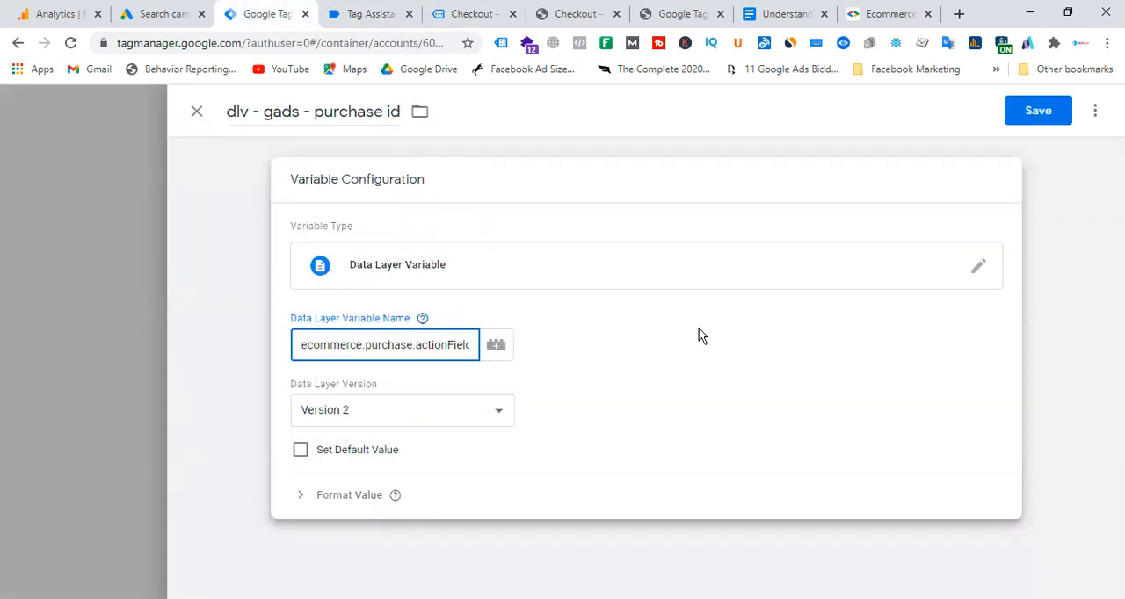
key("ctrl+v")
left_click(1050, 111)
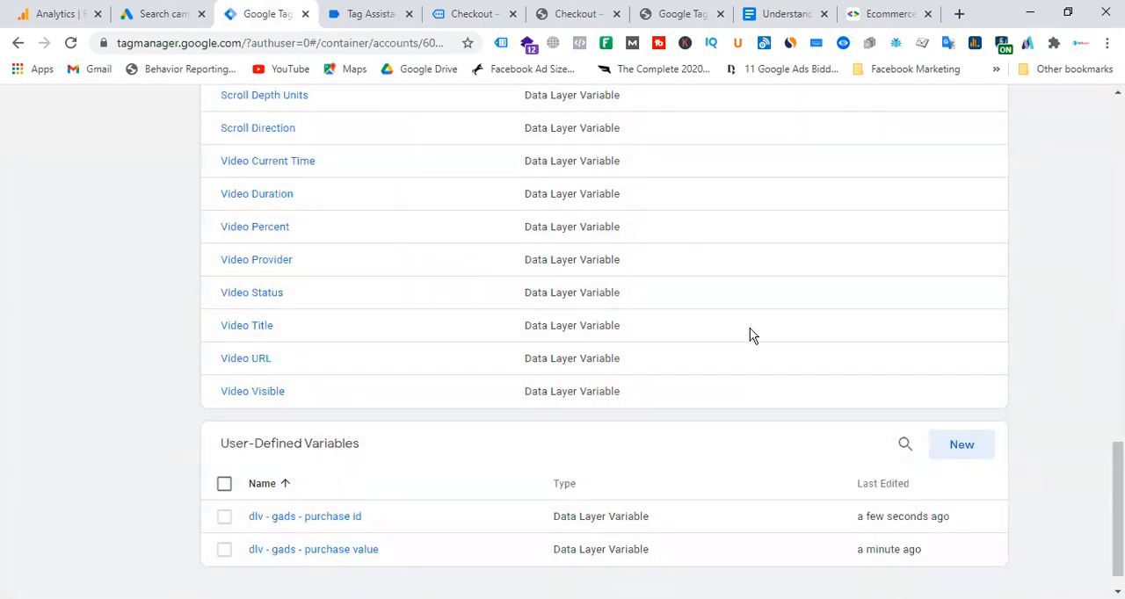
Delete the existing Gads - Conversion - Trigger from the container's triggers.
scroll(750, 334, "up", 15)
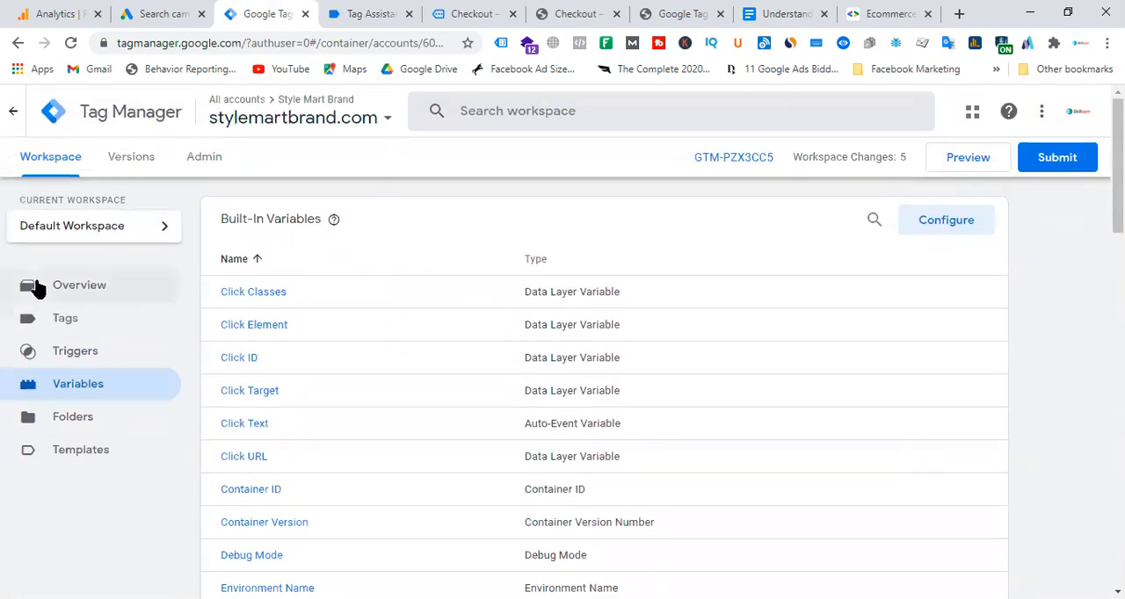
left_click(92, 356)
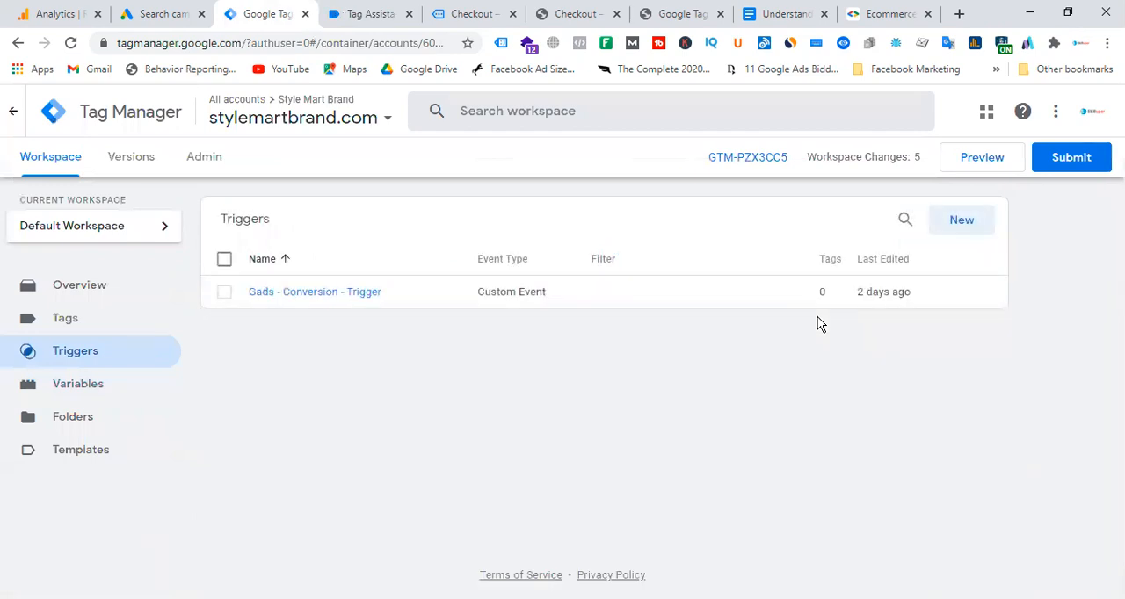
left_click(225, 293)
left_click(972, 232)
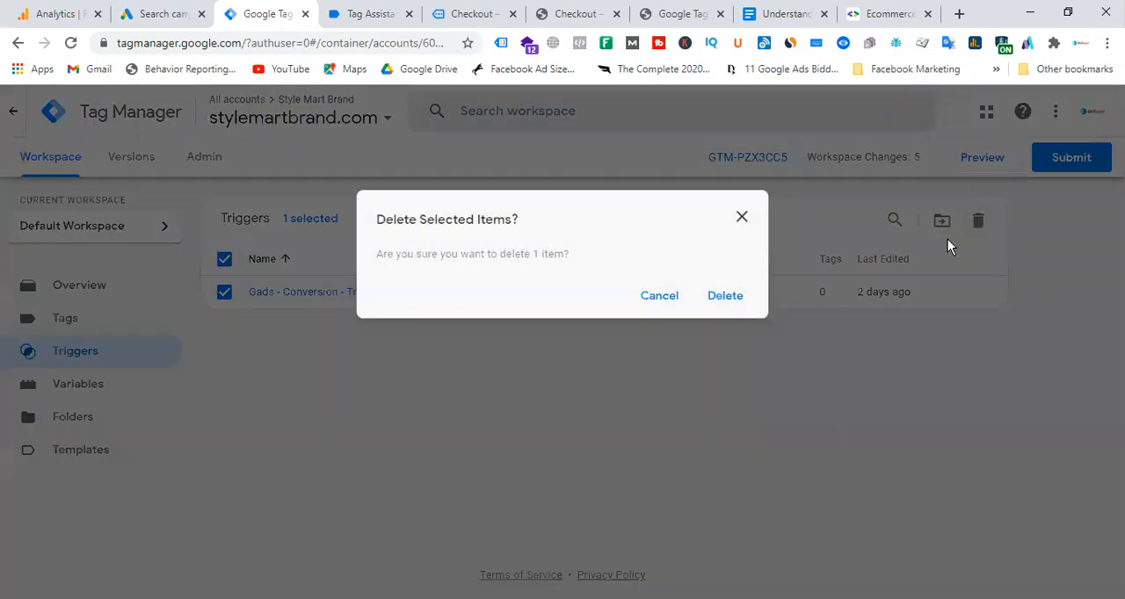
left_click(744, 299)
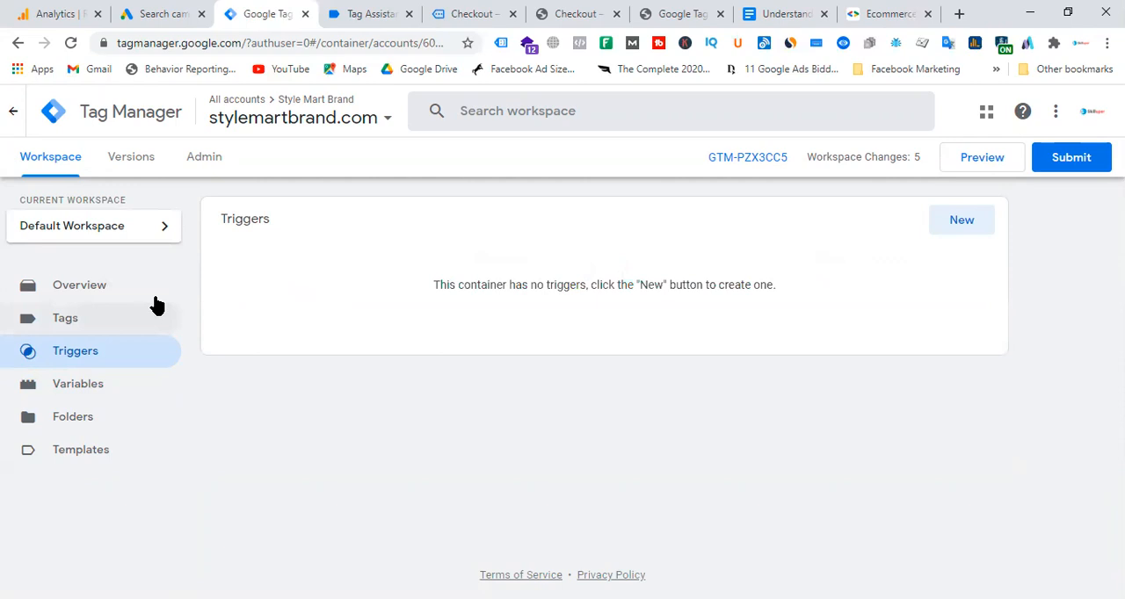
Examine the order-received page's order details, thank-you message and URL, distinguishing the constant order-received path from the order-specific part.
left_click(380, 14)
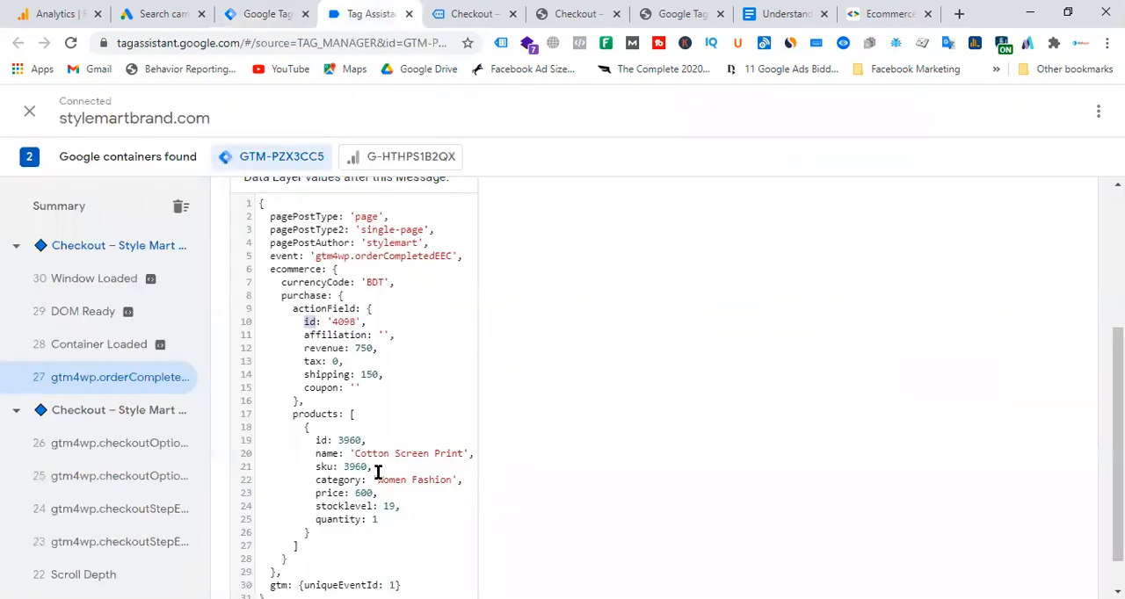
left_click(472, 12)
scroll(298, 479, "down", 2)
scroll(188, 287, "down", 1)
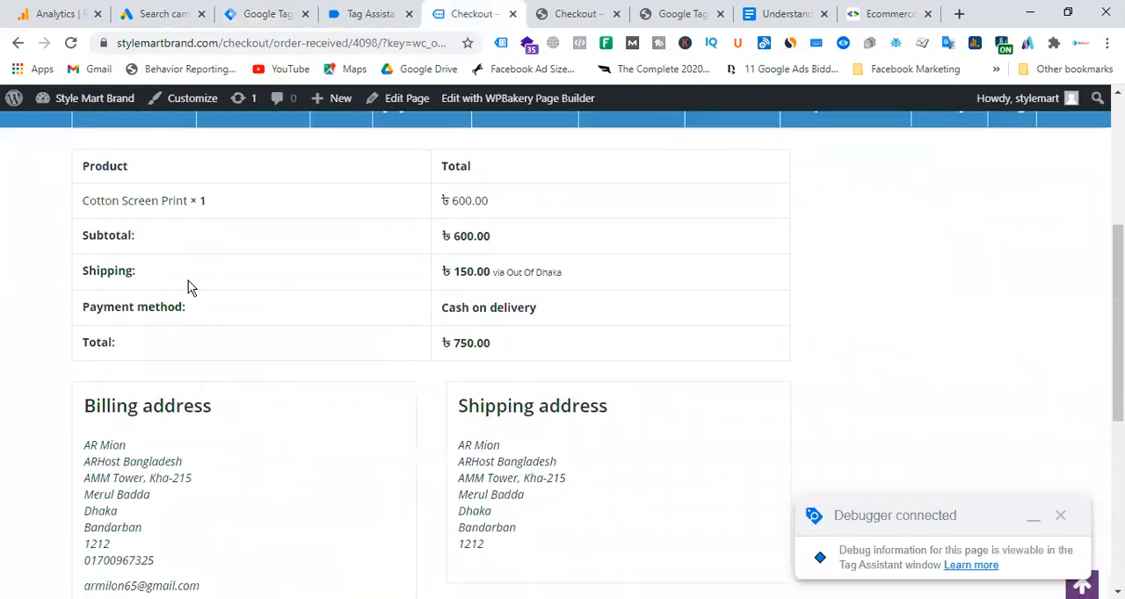
scroll(409, 334, "up", 2)
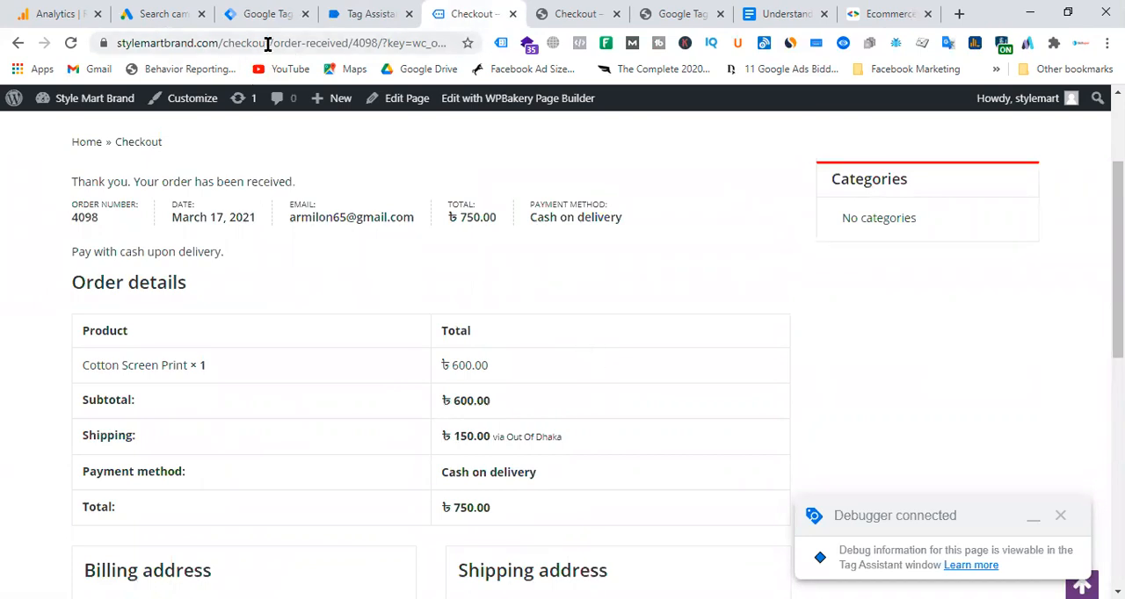
left_click_drag(269, 43, 390, 43)
left_click(336, 42)
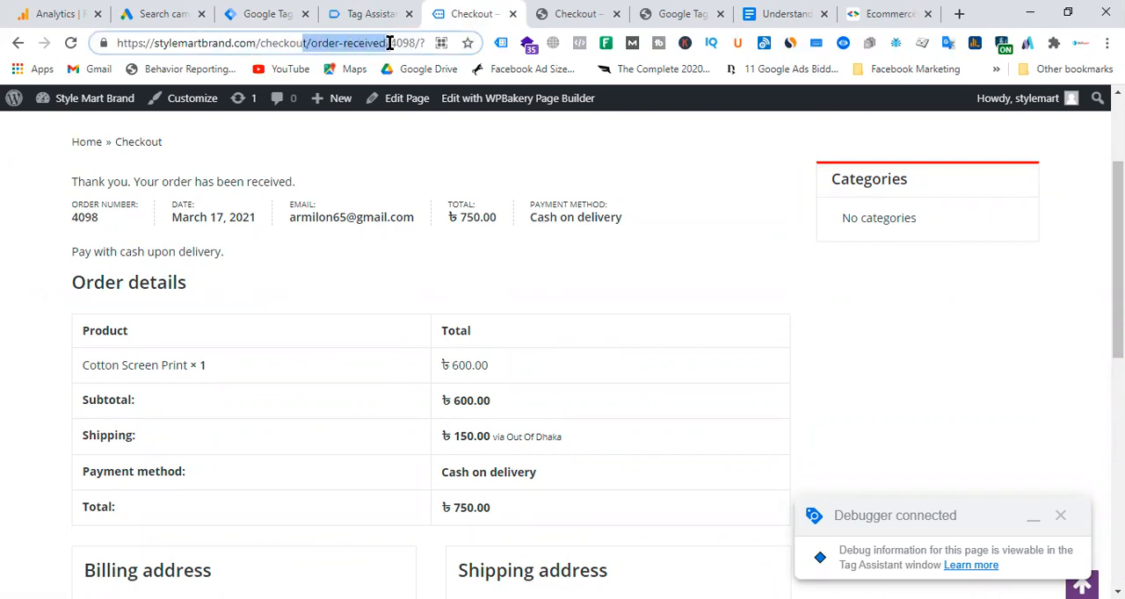
left_click(340, 40)
left_click_drag(78, 181, 328, 184)
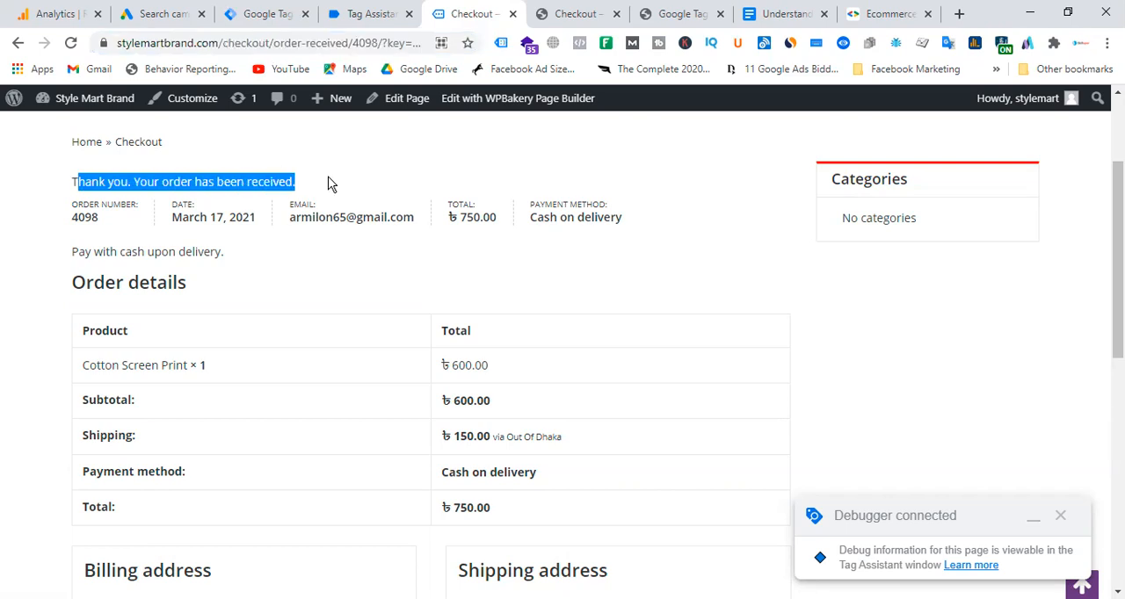
left_click(265, 44)
left_click_drag(303, 43, 476, 45)
left_click(402, 43)
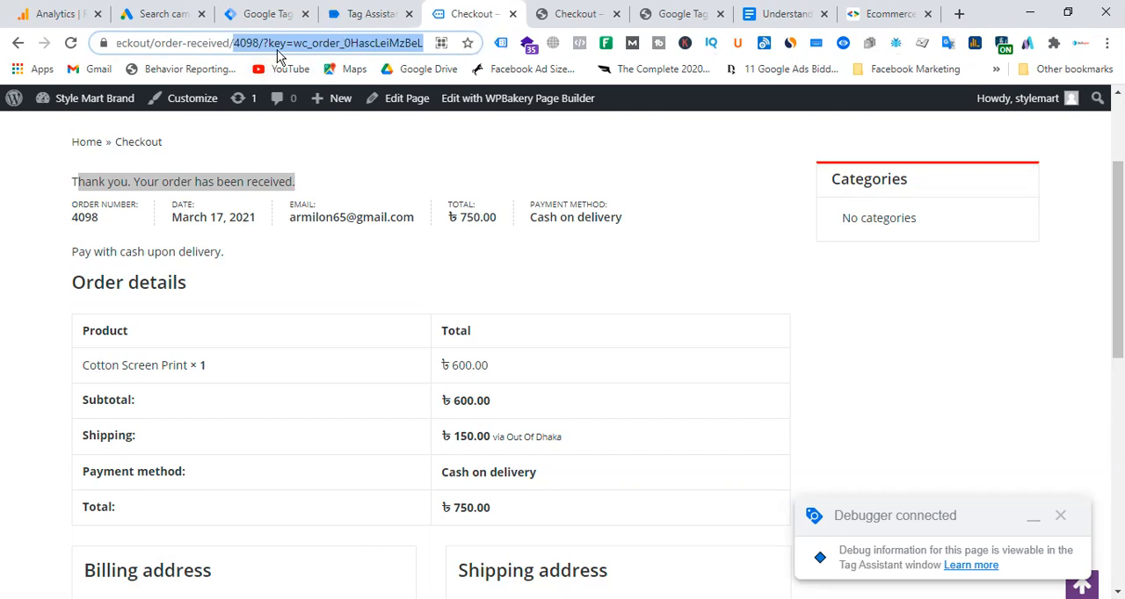
left_click_drag(149, 44, 234, 44)
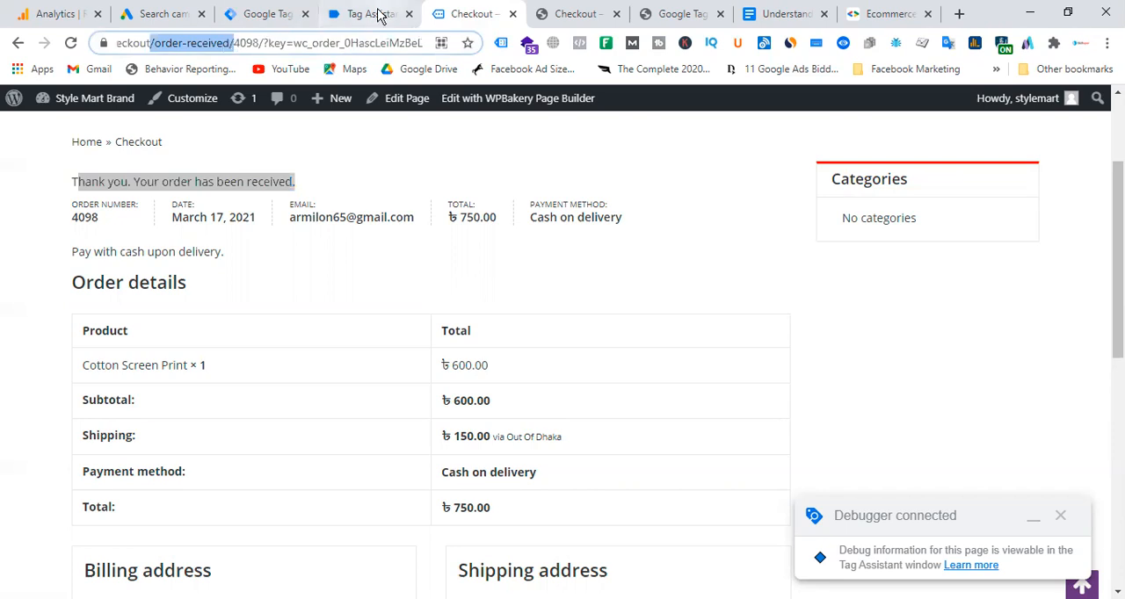
Compare the event name in the gtm4wp.orderCompletedEEC API call with those of the two gtm4wp.checkoutOptionEEC events in Tag Assistant.
left_click(376, 15)
scroll(457, 297, "up", 3)
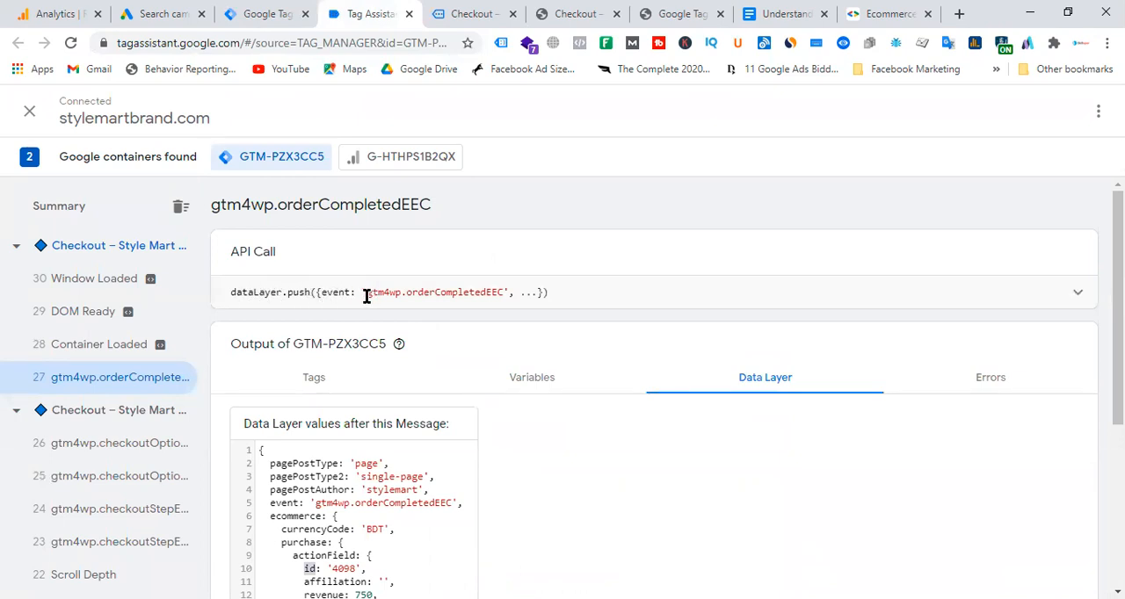
left_click_drag(366, 295, 504, 292)
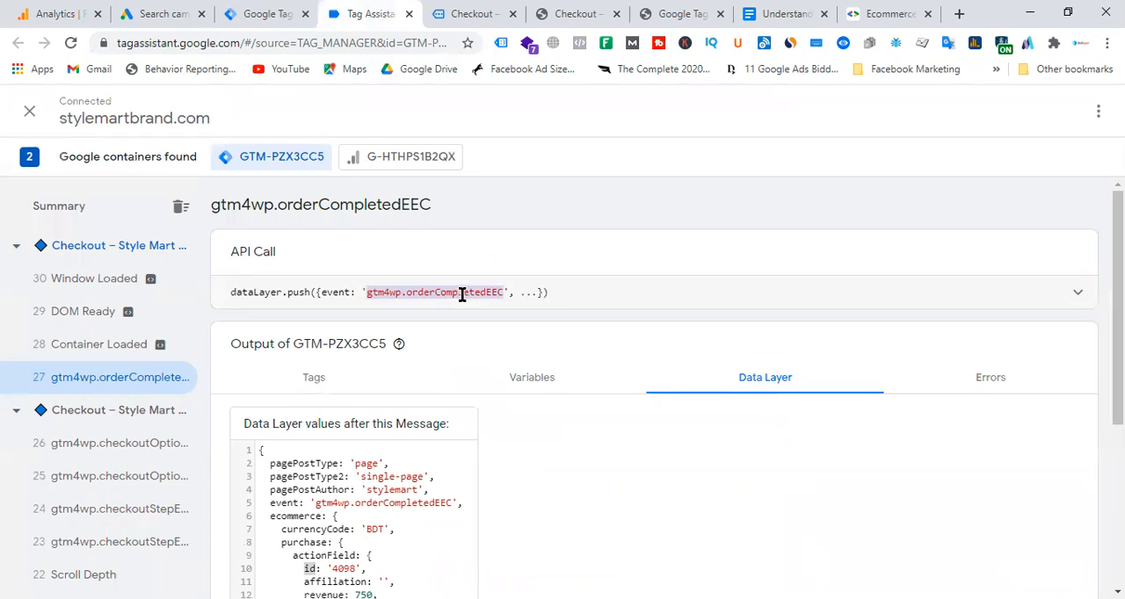
left_click(461, 295)
left_click(146, 455)
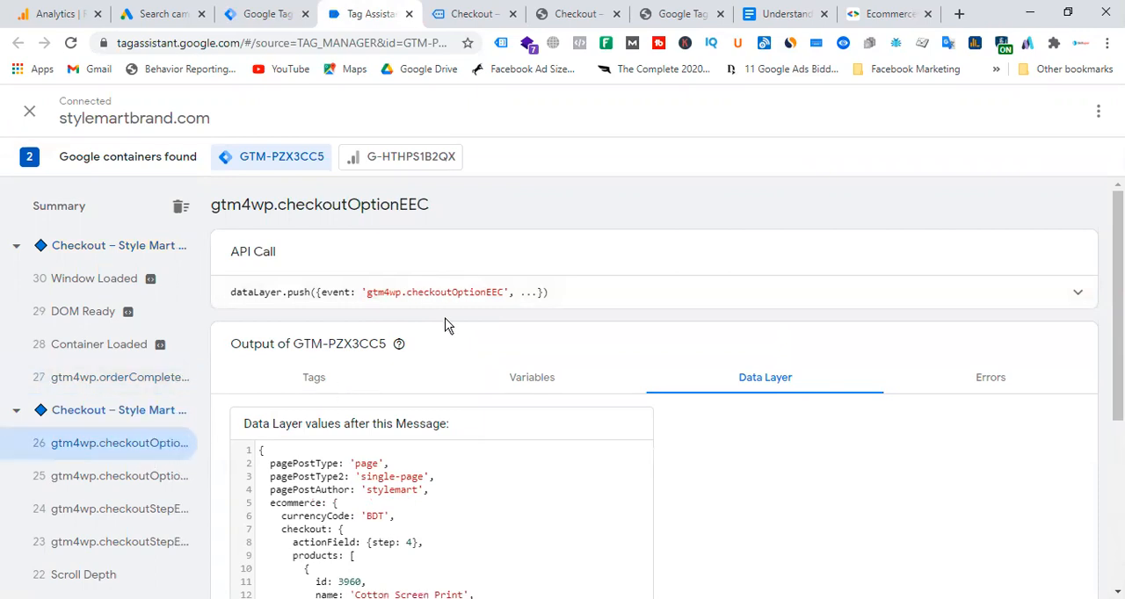
left_click(158, 477)
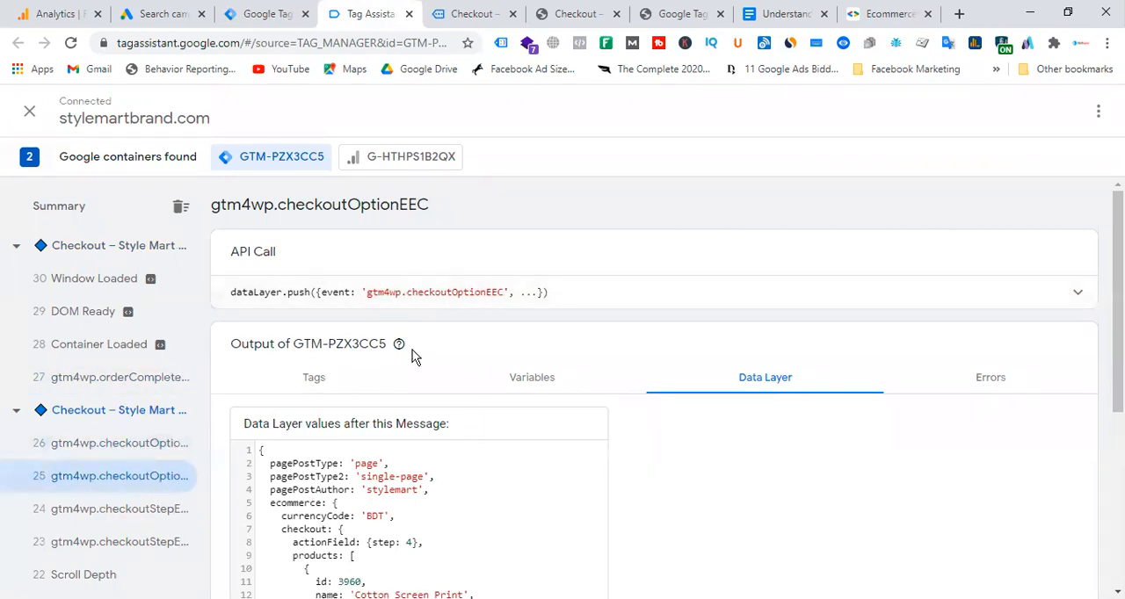
left_click(111, 379)
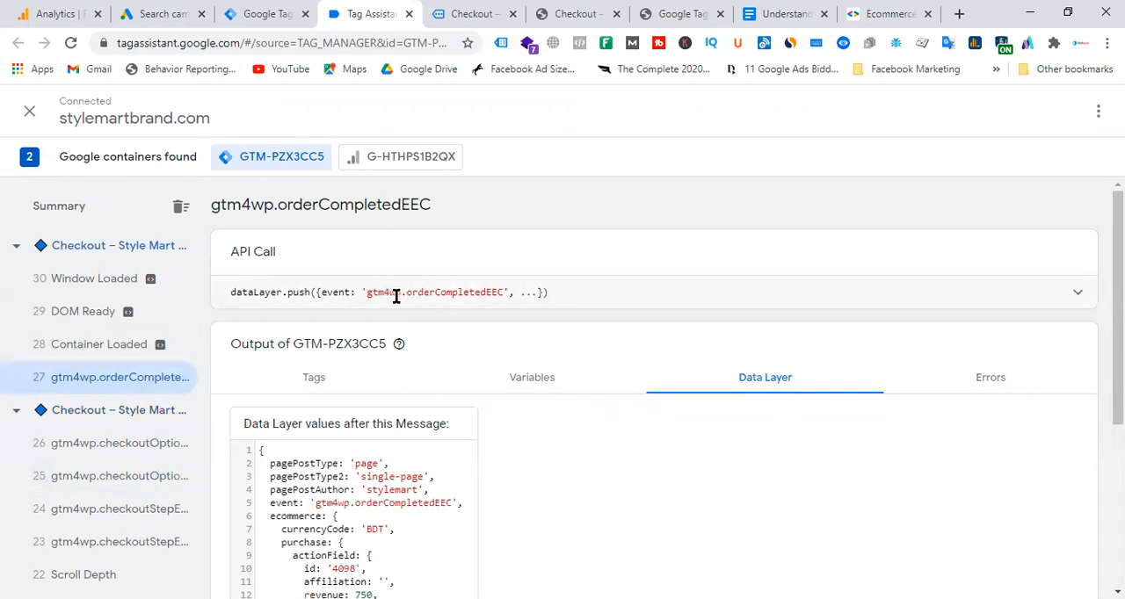
left_click_drag(365, 293, 500, 291)
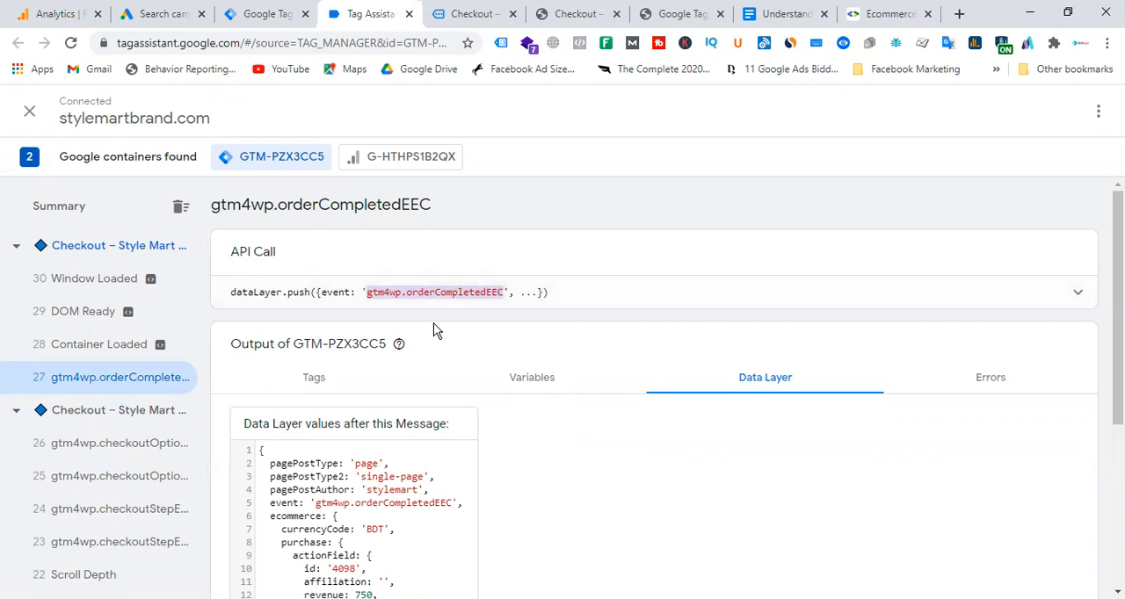
double_click(448, 294)
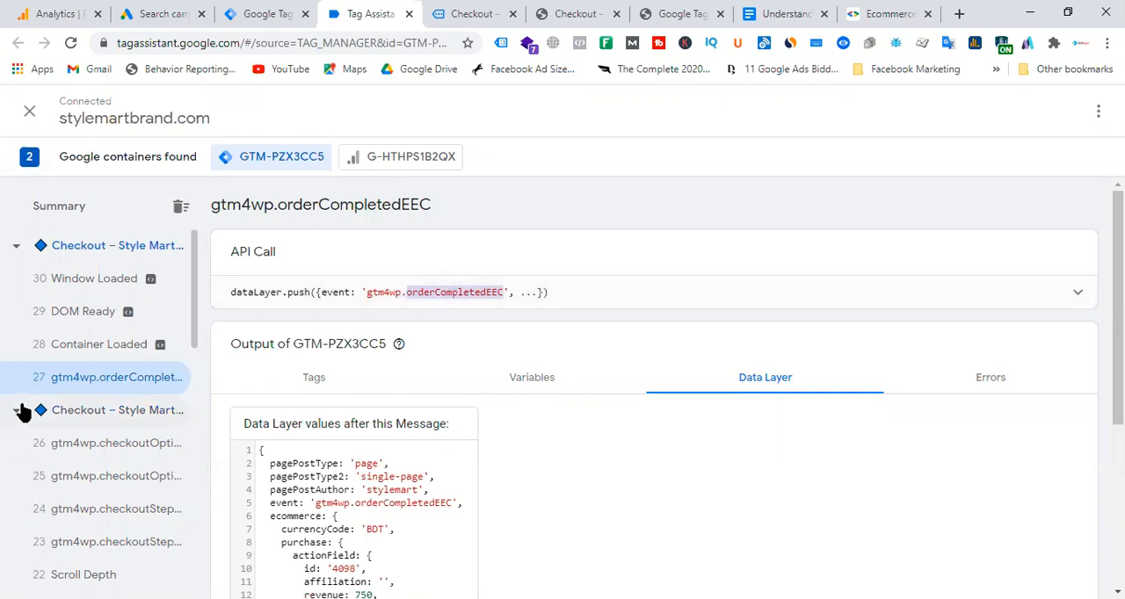
Inspect the API calls of the product page's gtm4wp.formElementEnter, gtm4wp.addProductToCartEEC and gtm4wp.formElementLeave events.
scroll(53, 404, "down", 8)
left_click(127, 327)
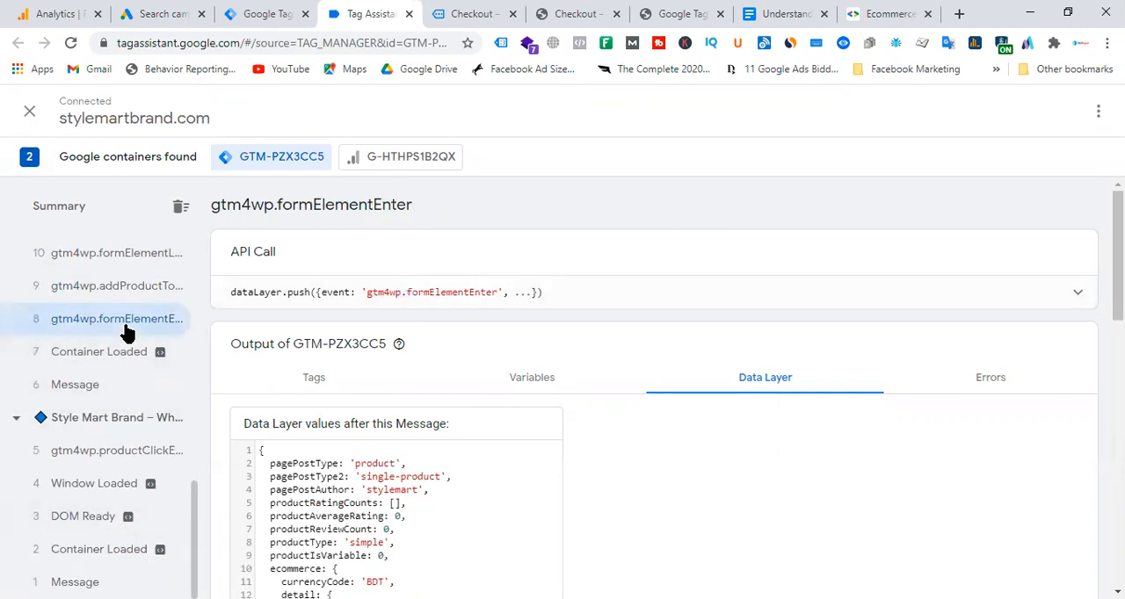
left_click(148, 287)
scroll(155, 387, "up", 3)
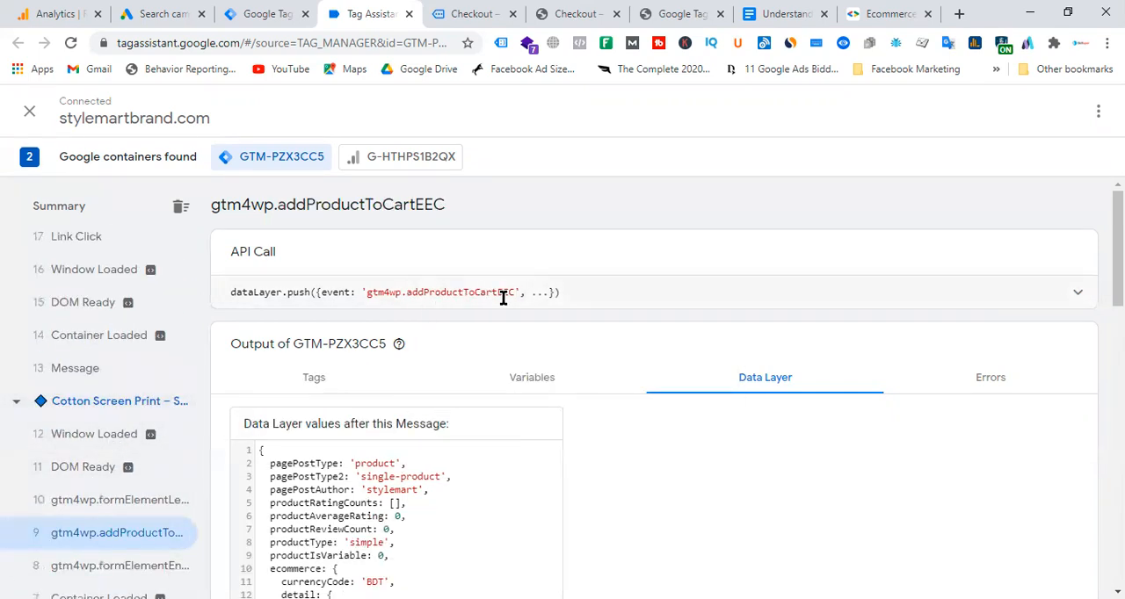
left_click(111, 500)
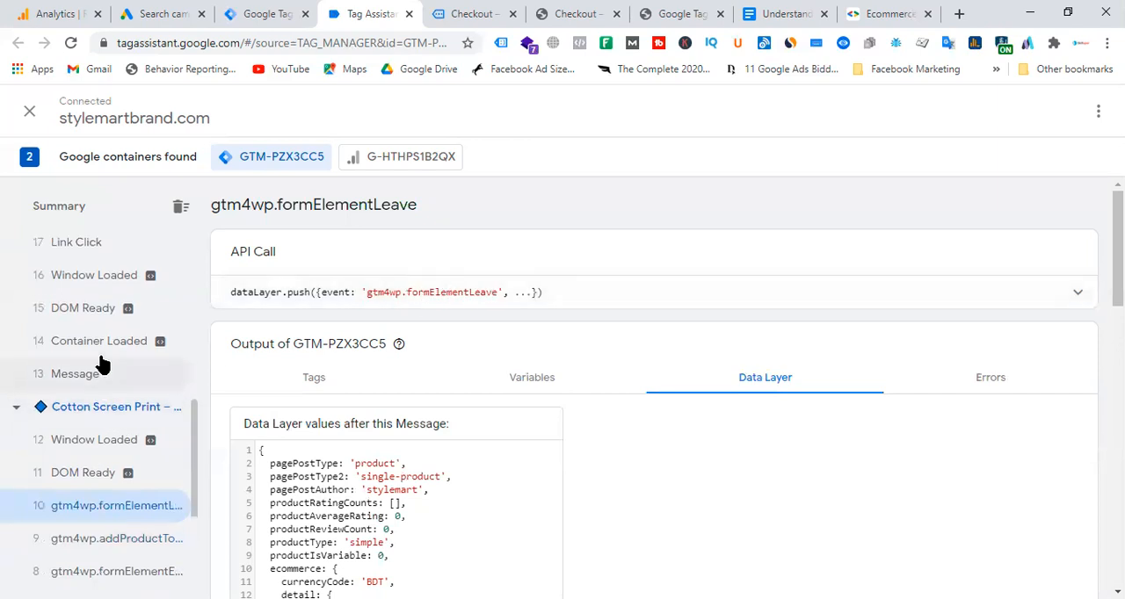
scroll(101, 364, "up", 3)
scroll(118, 465, "up", 2)
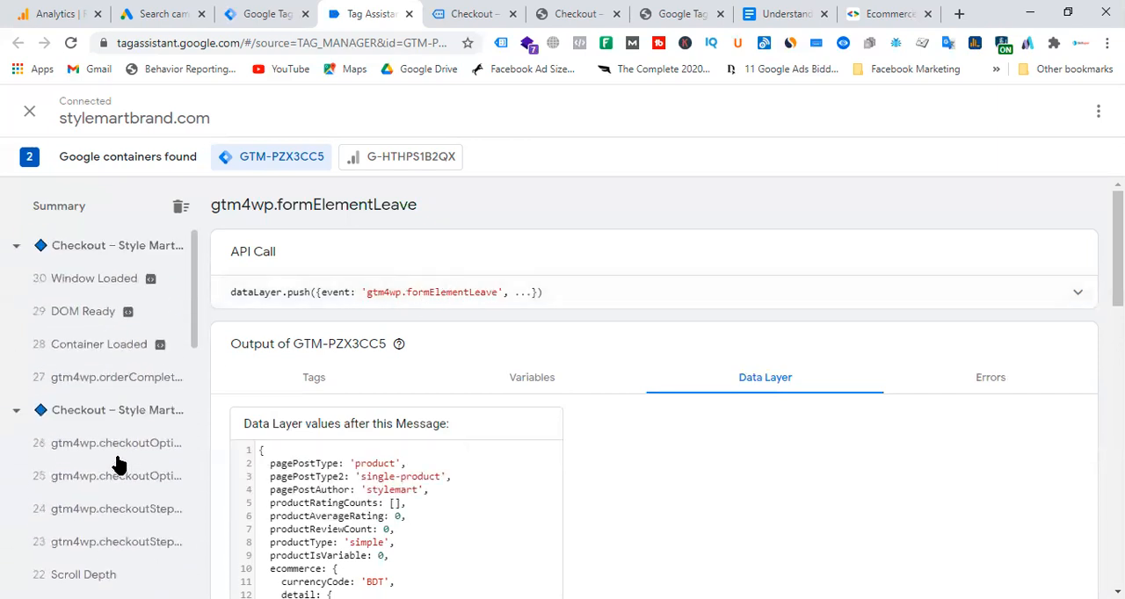
Copy the event name gtm4wp.orderCompletedEEC from the order-completed event's API call.
left_click(105, 381)
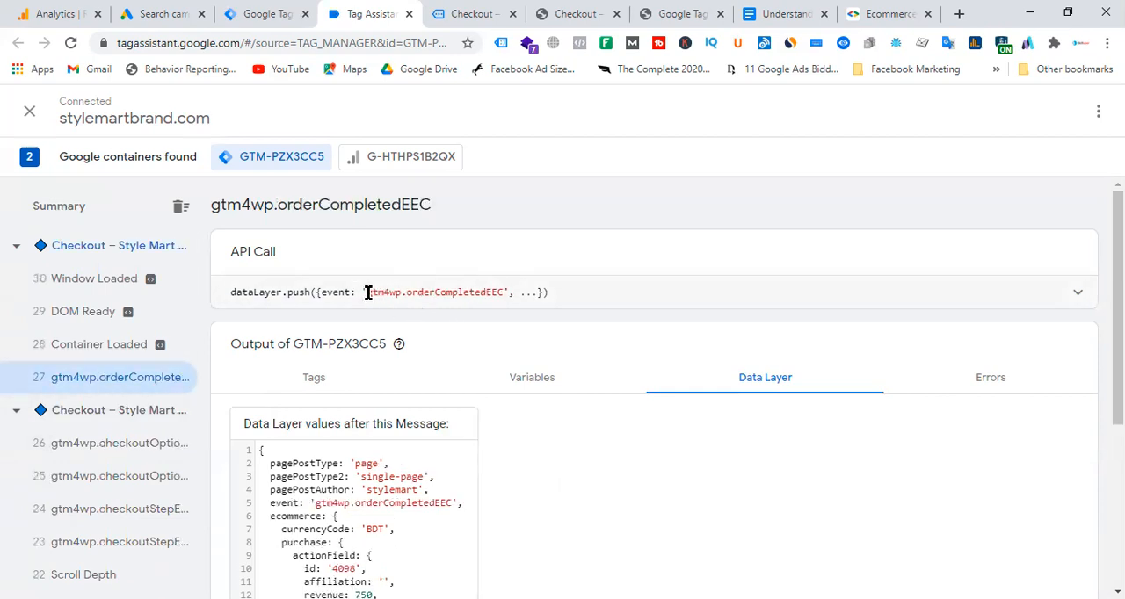
left_click_drag(367, 292, 505, 292)
right_click(474, 293)
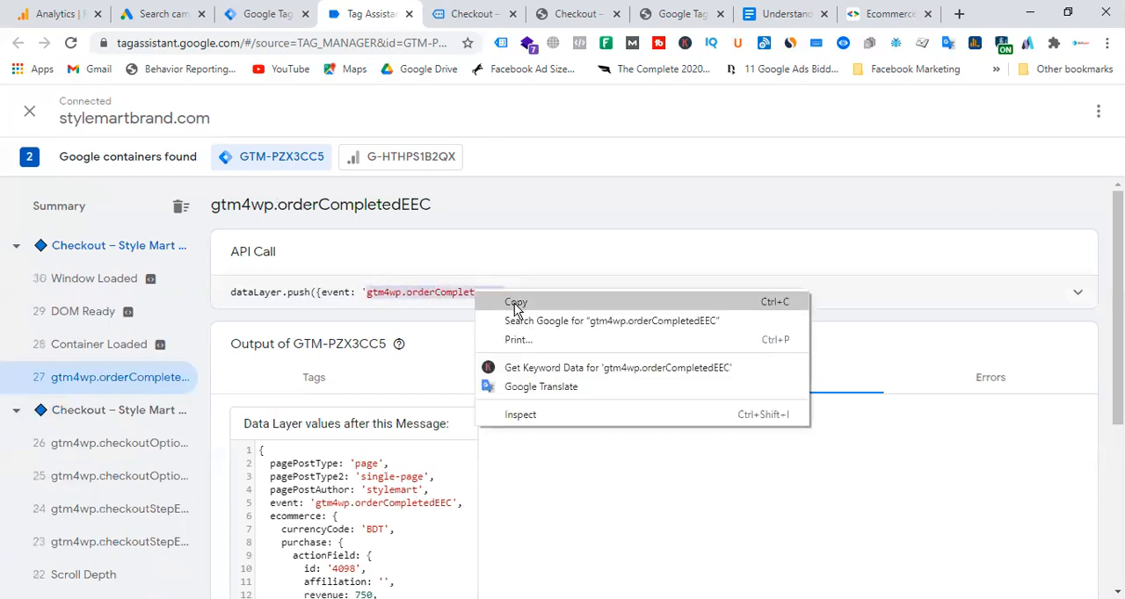
left_click(516, 304)
left_click(466, 16)
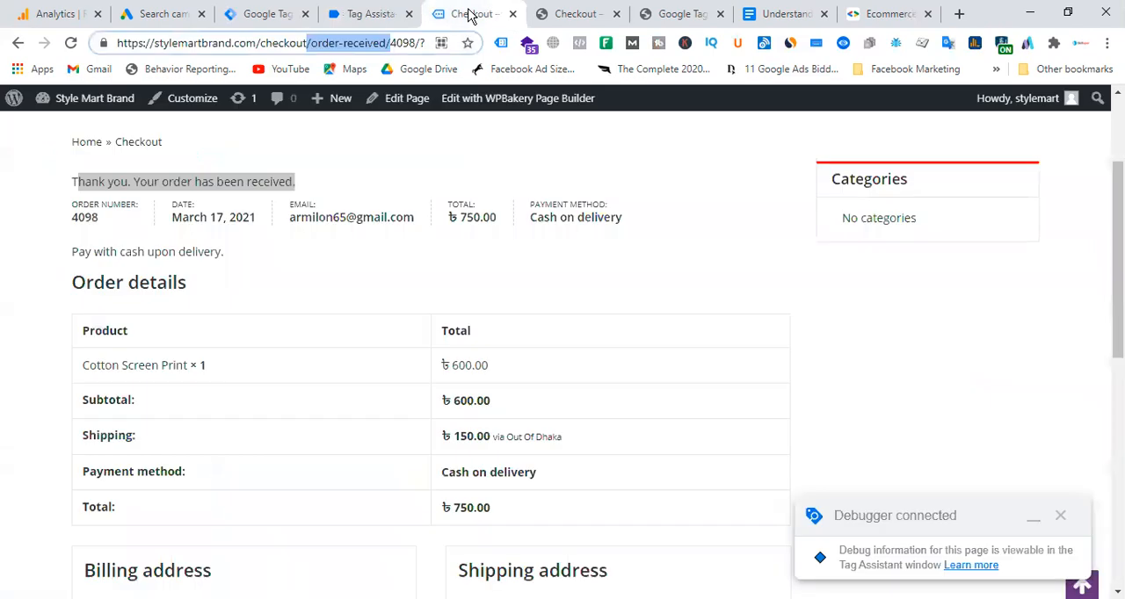
Create a new trigger in Tag Manager and name it "Gads - conversion - trigger".
left_click(278, 15)
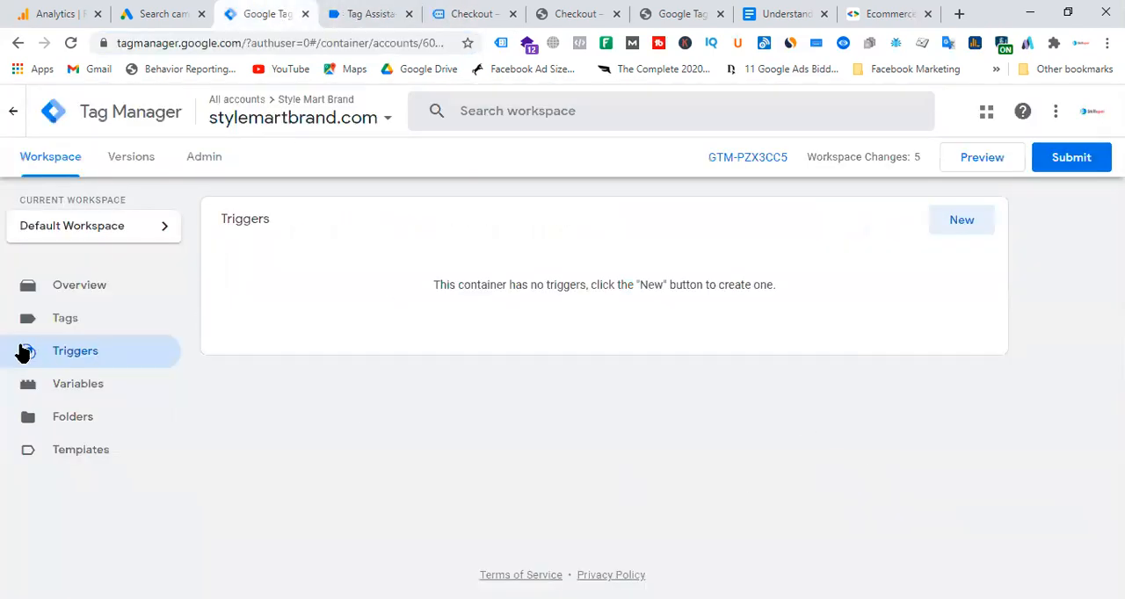
left_click(959, 225)
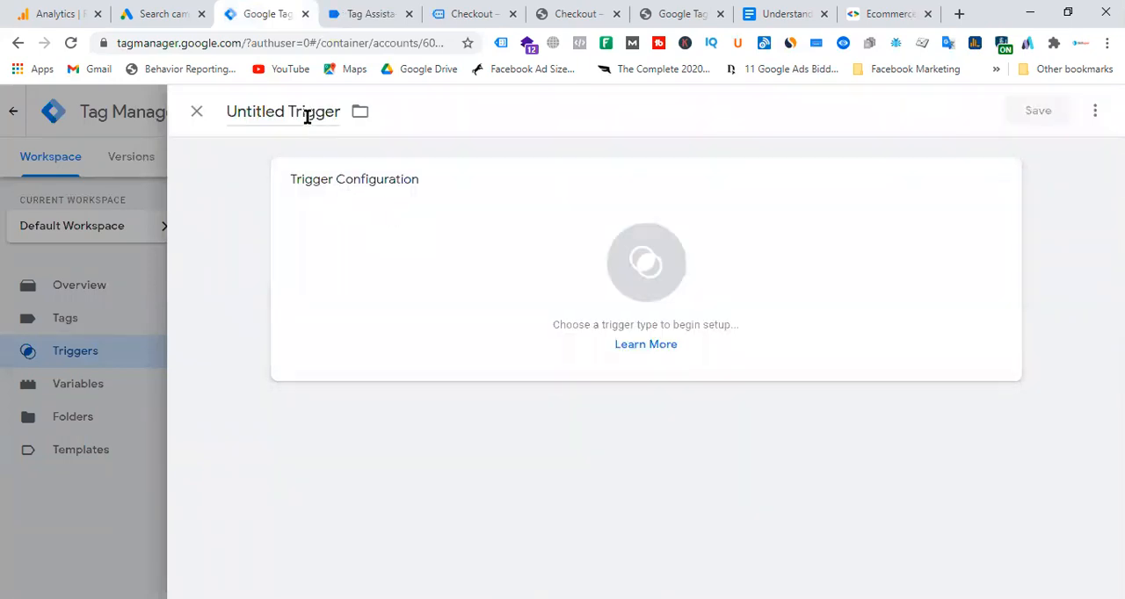
left_click(306, 114)
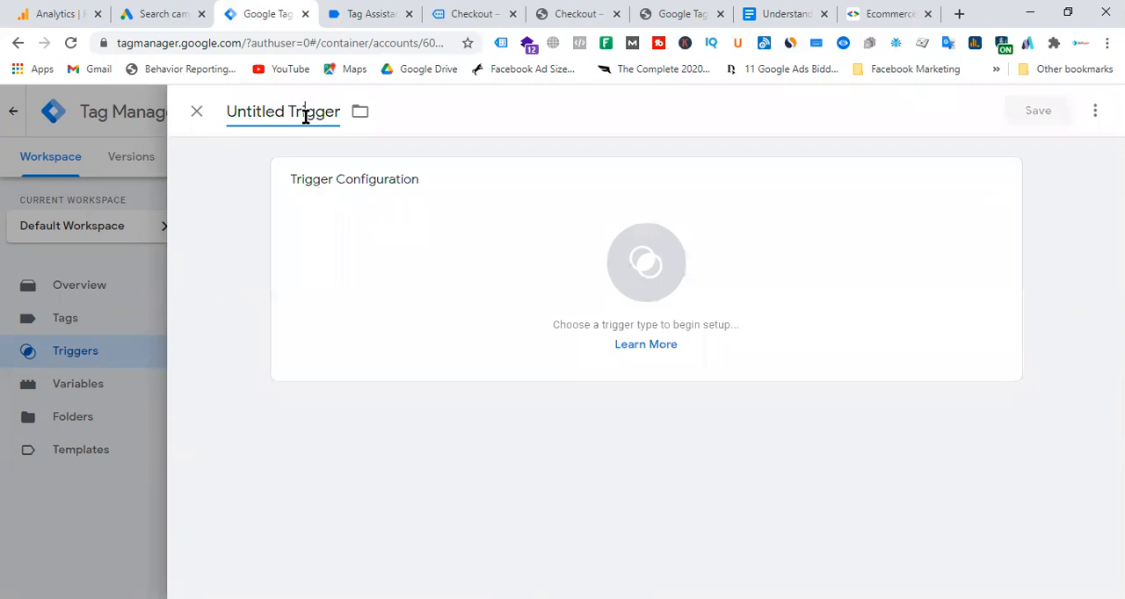
triple_click(306, 114)
type("go")
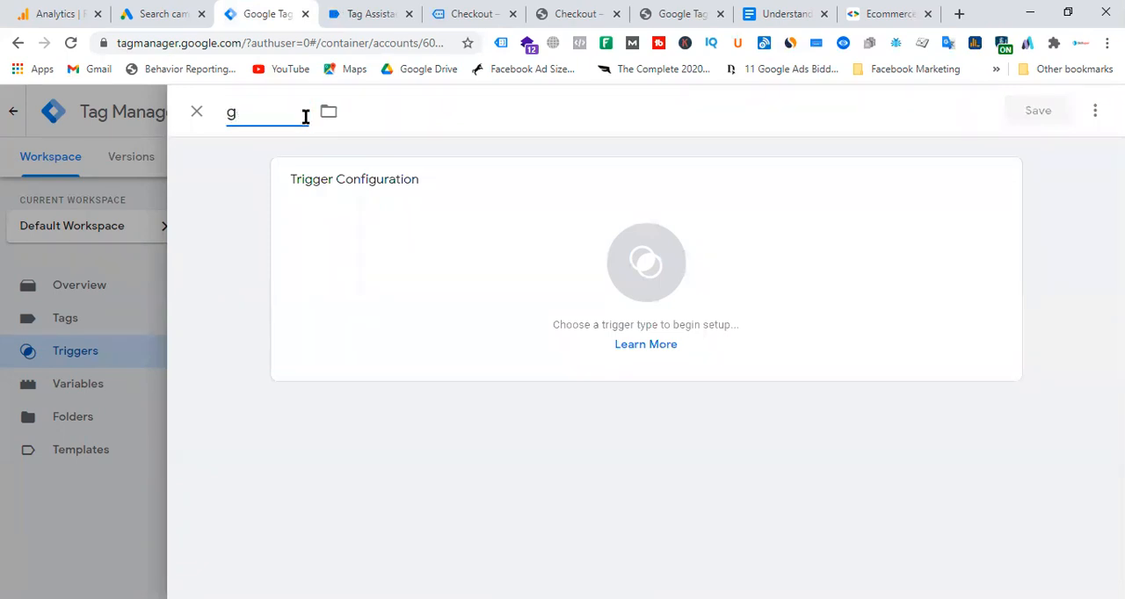
key("BackSpace")
type("o")
key("BackSpace")
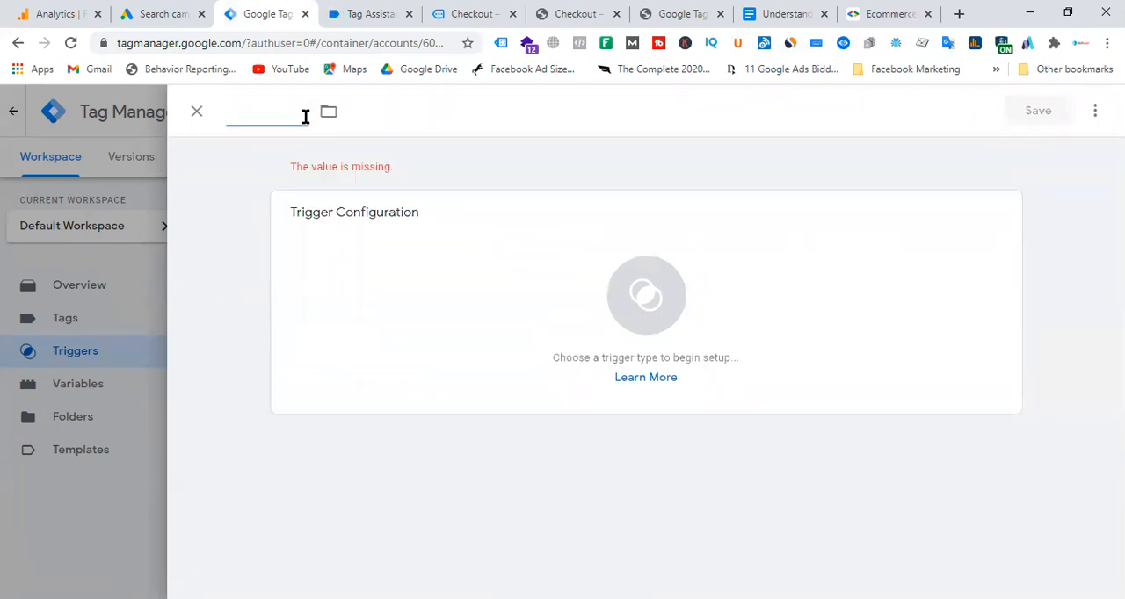
type("G")
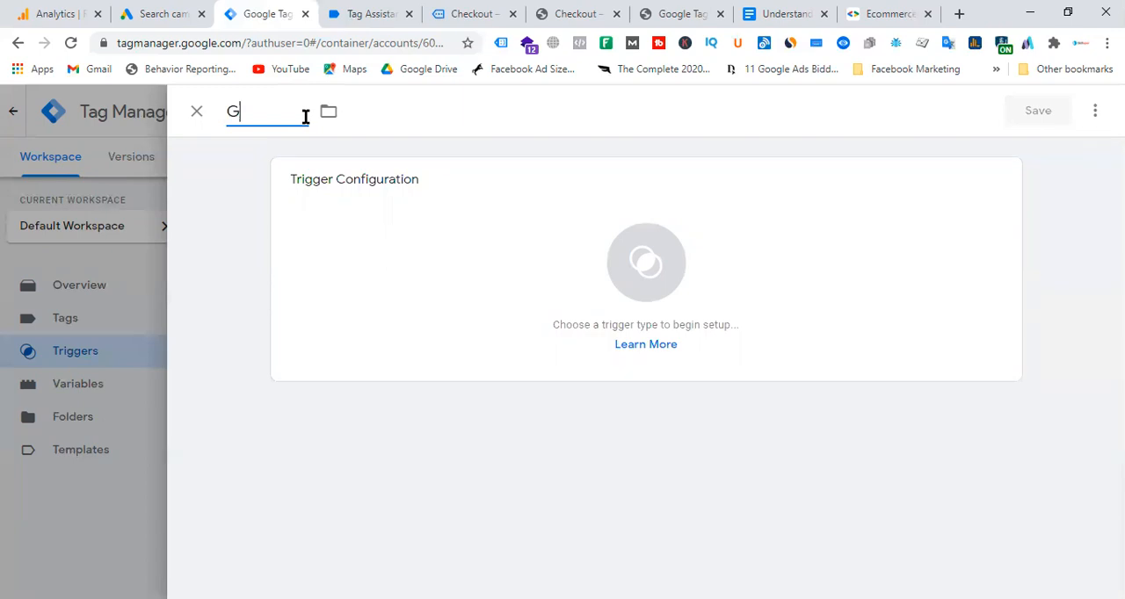
type("ads - conversi")
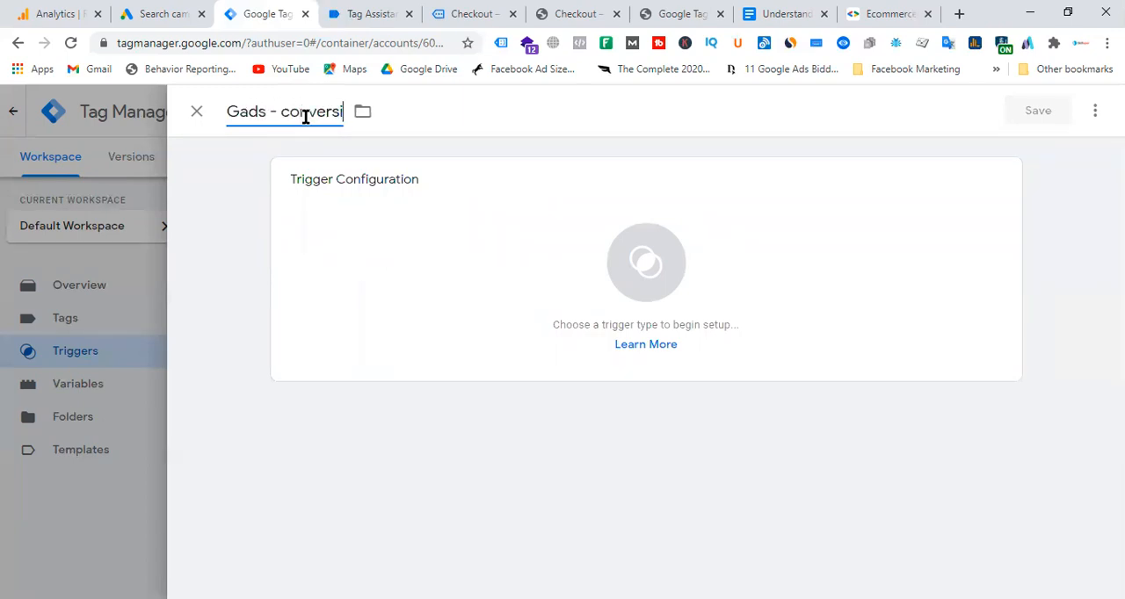
type("on - trigger")
Set the trigger type to Custom Event and use the copied gtm4wp.orderCompletedEEC as its event name.
left_click(619, 281)
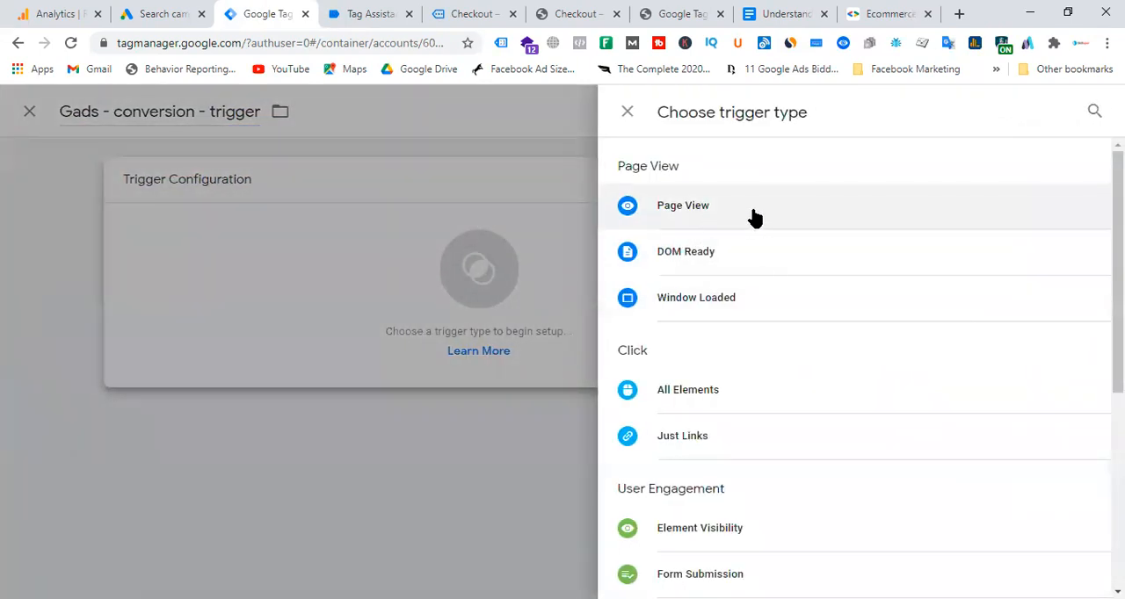
scroll(821, 267, "down", 4)
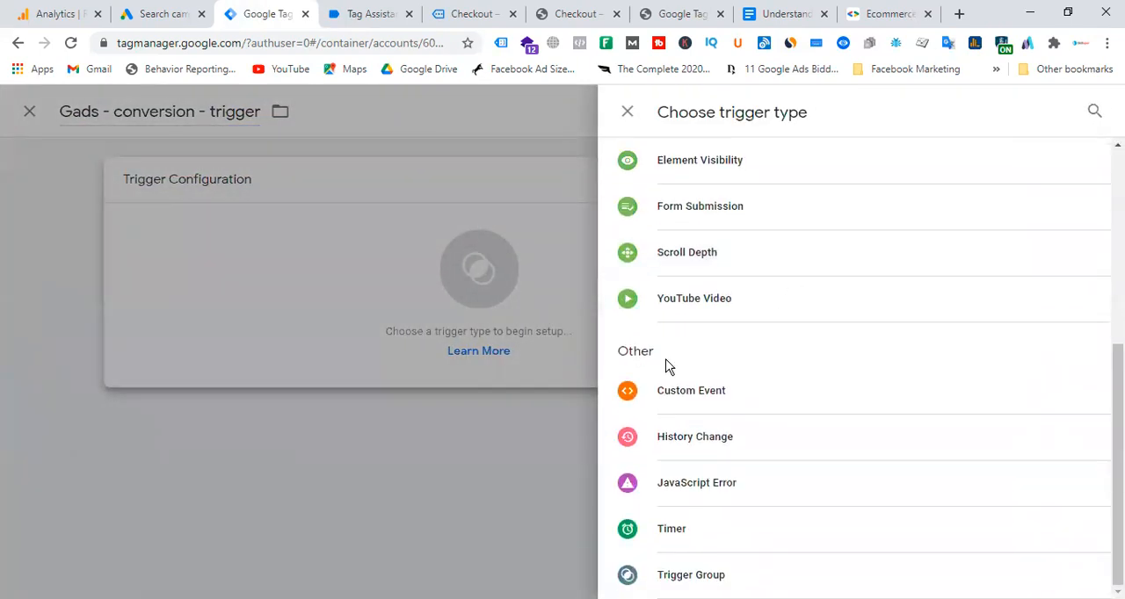
left_click(369, 14)
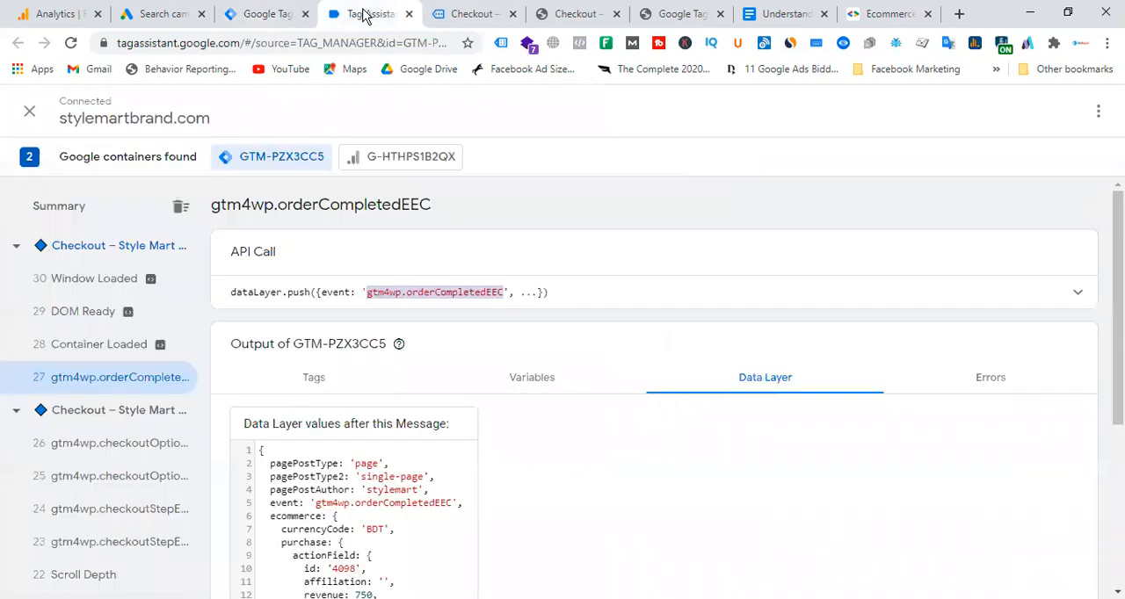
left_click(281, 16)
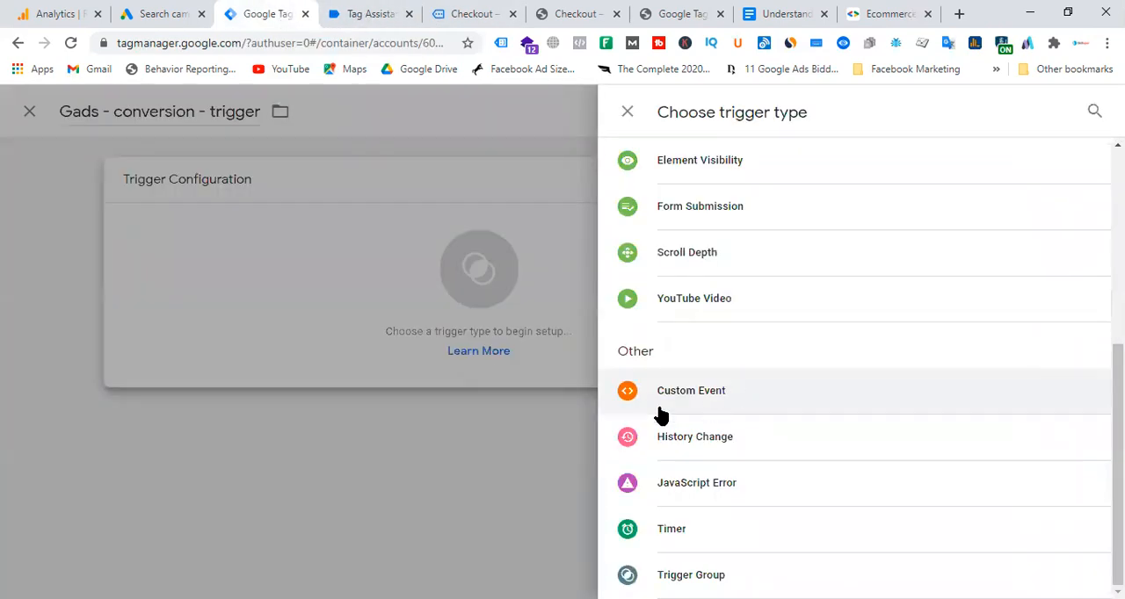
left_click(718, 398)
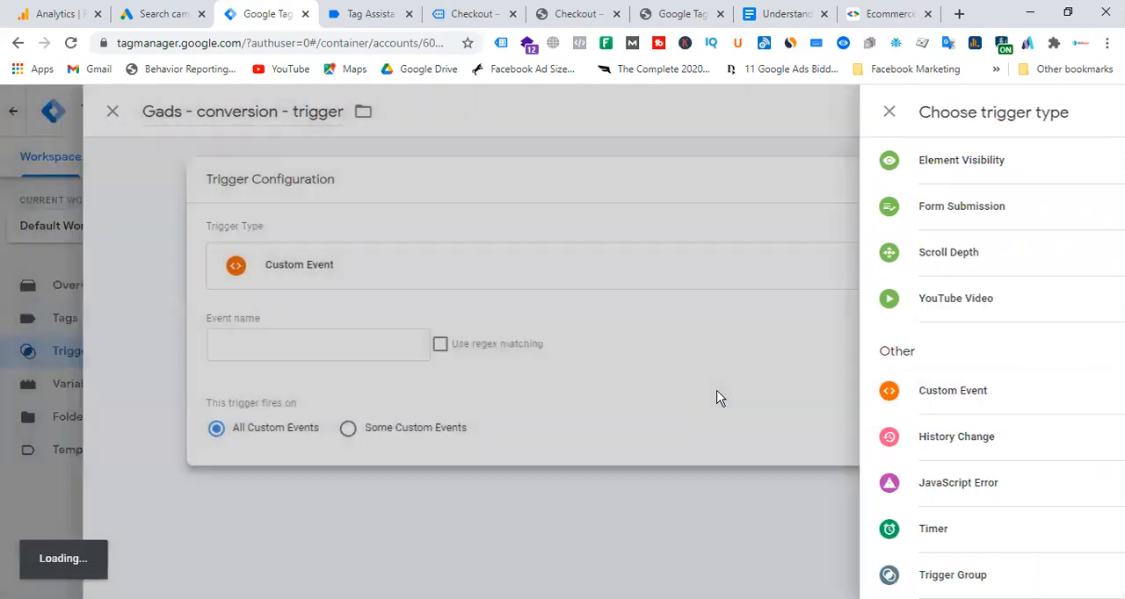
left_click(388, 345)
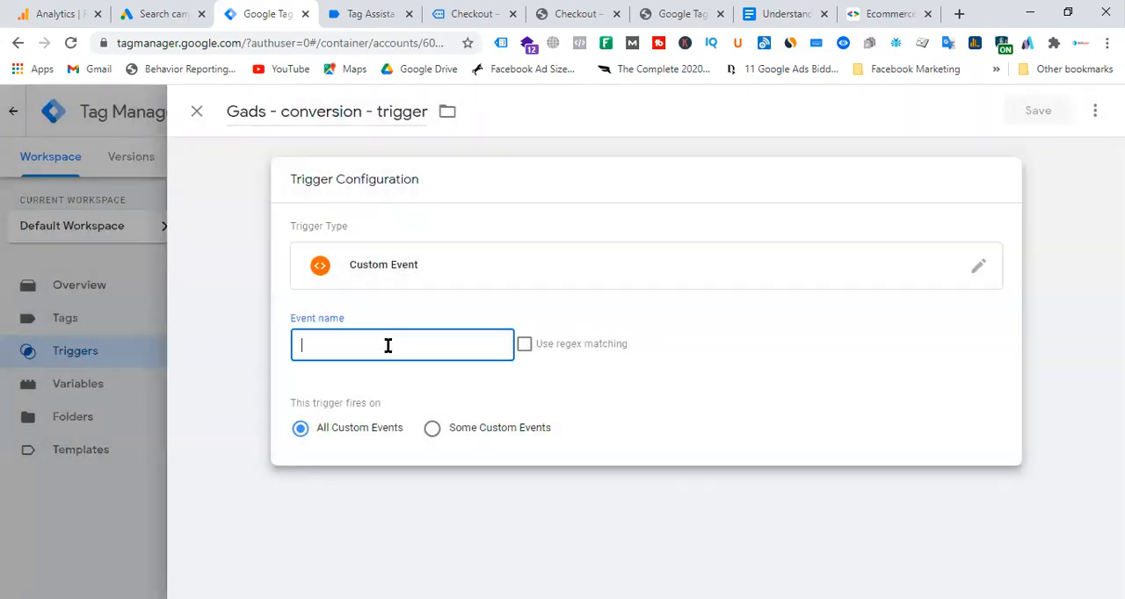
key("ctrl+v")
left_click(369, 13)
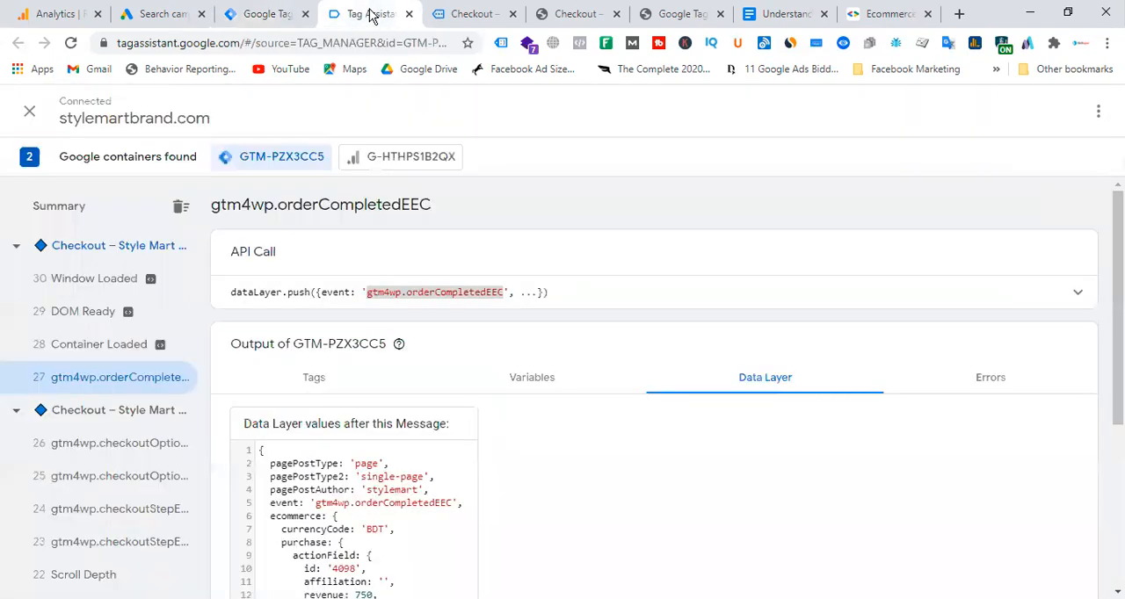
left_click(266, 14)
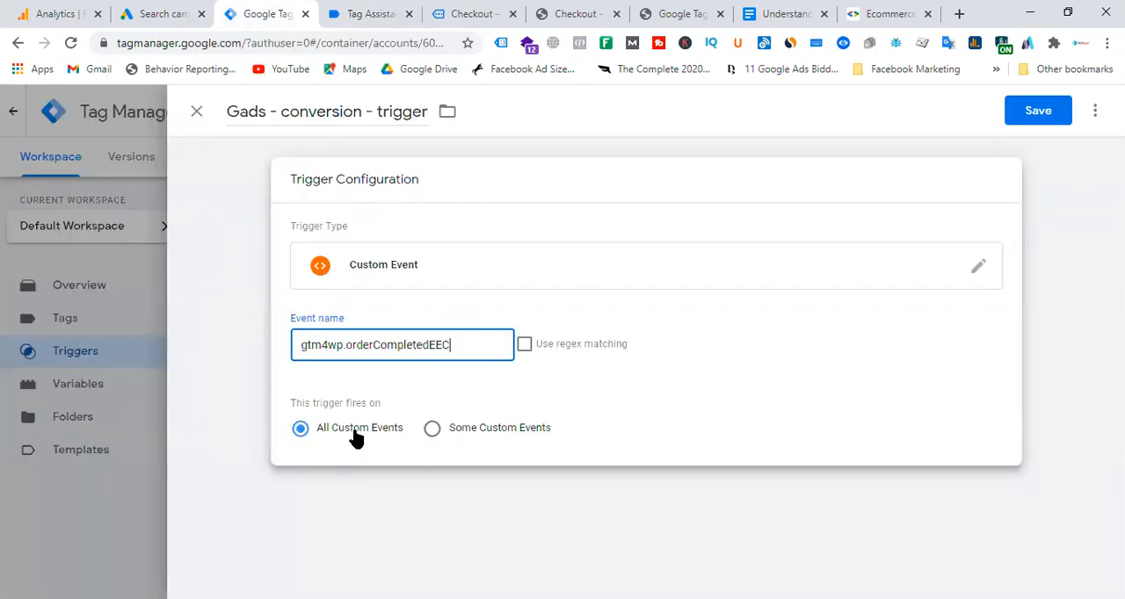
Compare the Some Custom Events and All Custom Events firing options, leaving All Custom Events selected, and re-check the trigger's event name.
left_click(432, 431)
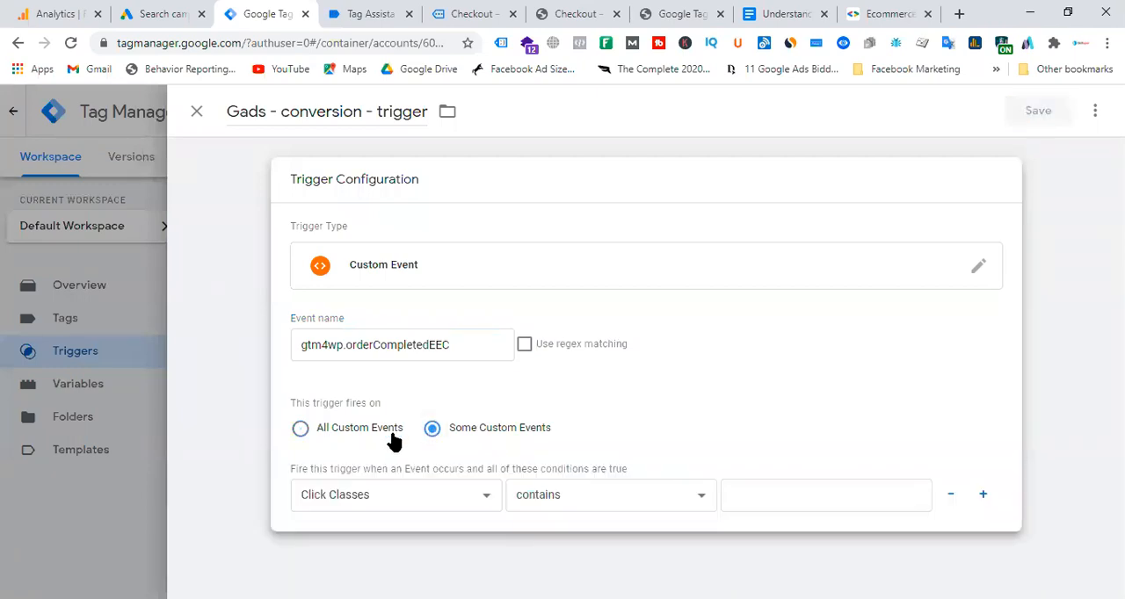
left_click(303, 431)
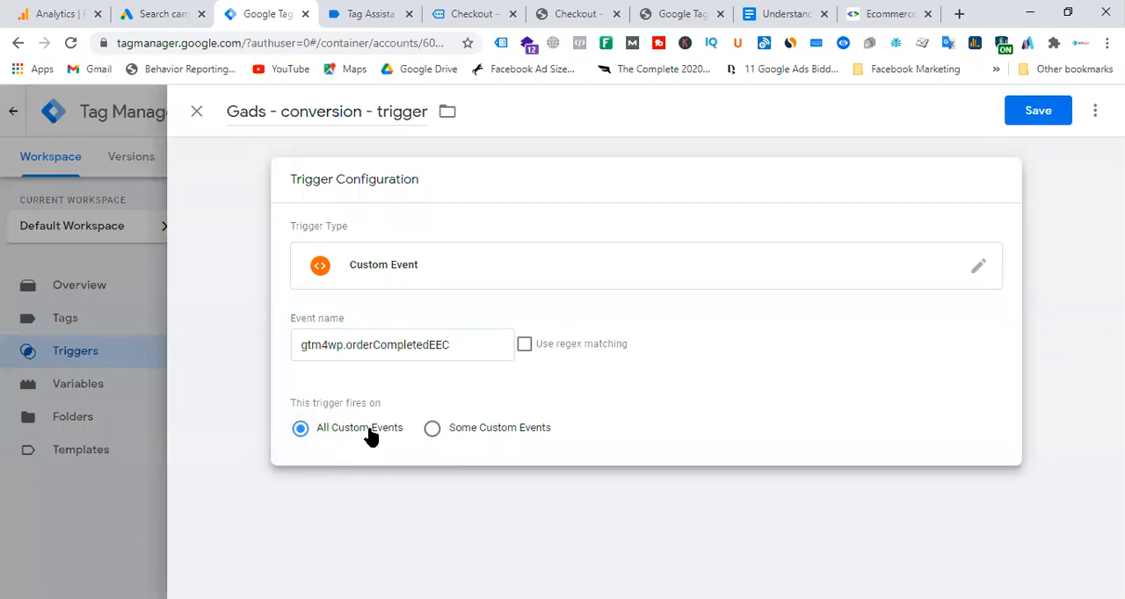
left_click_drag(474, 347, 290, 349)
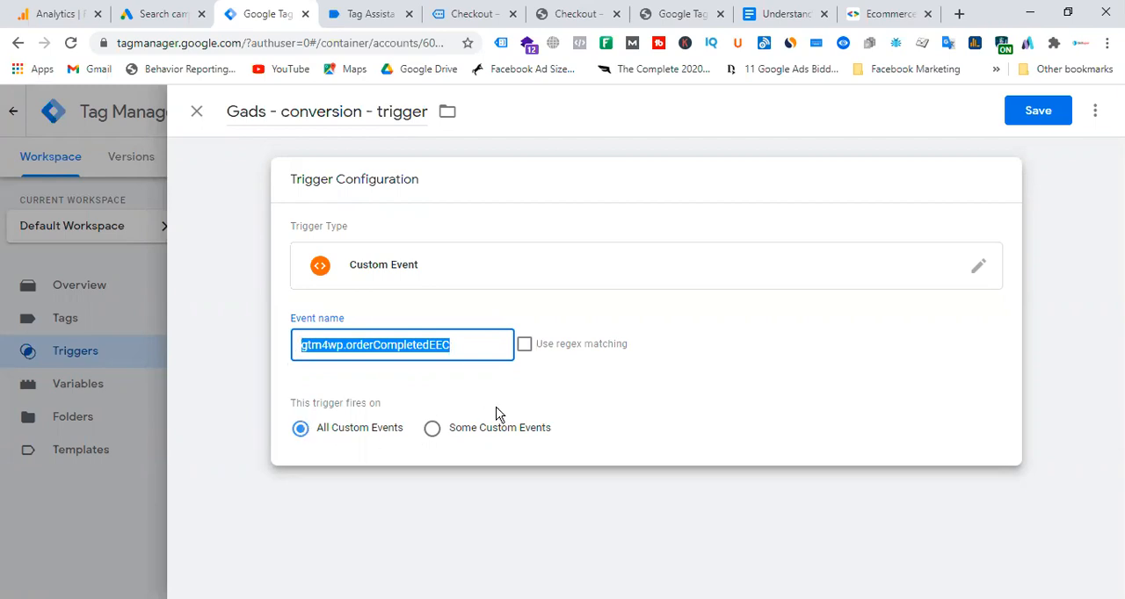
left_click(464, 339)
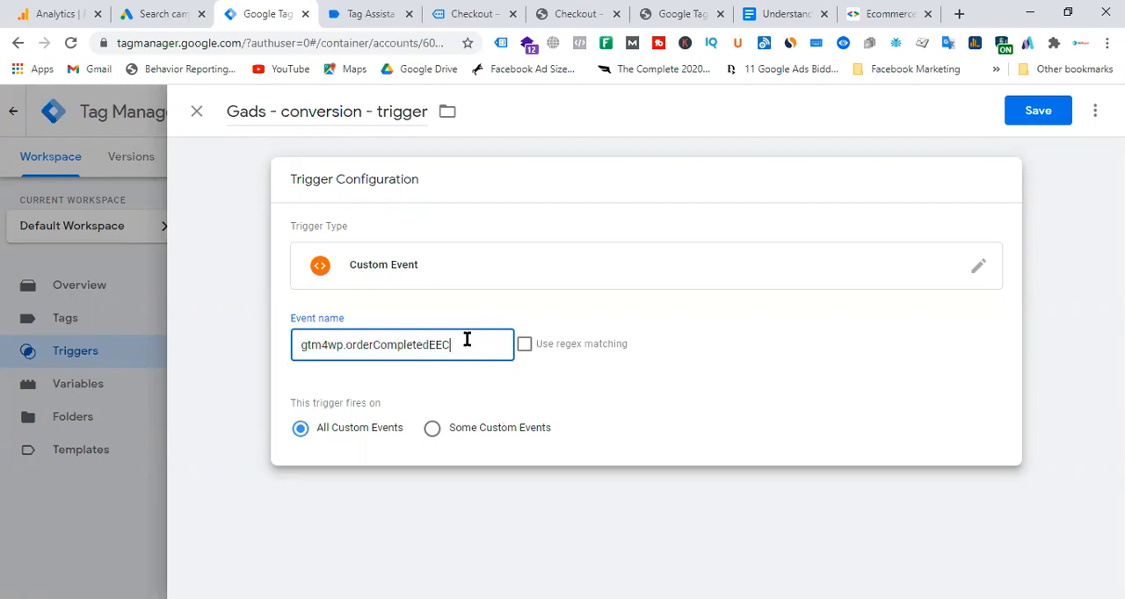
left_click_drag(477, 341, 284, 354)
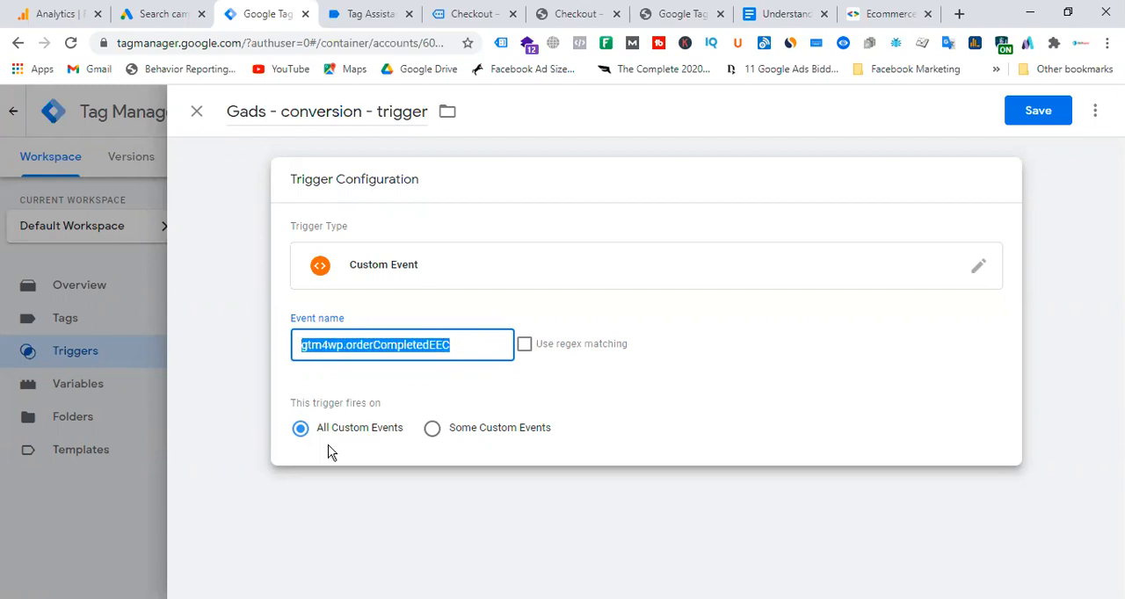
left_click(464, 348)
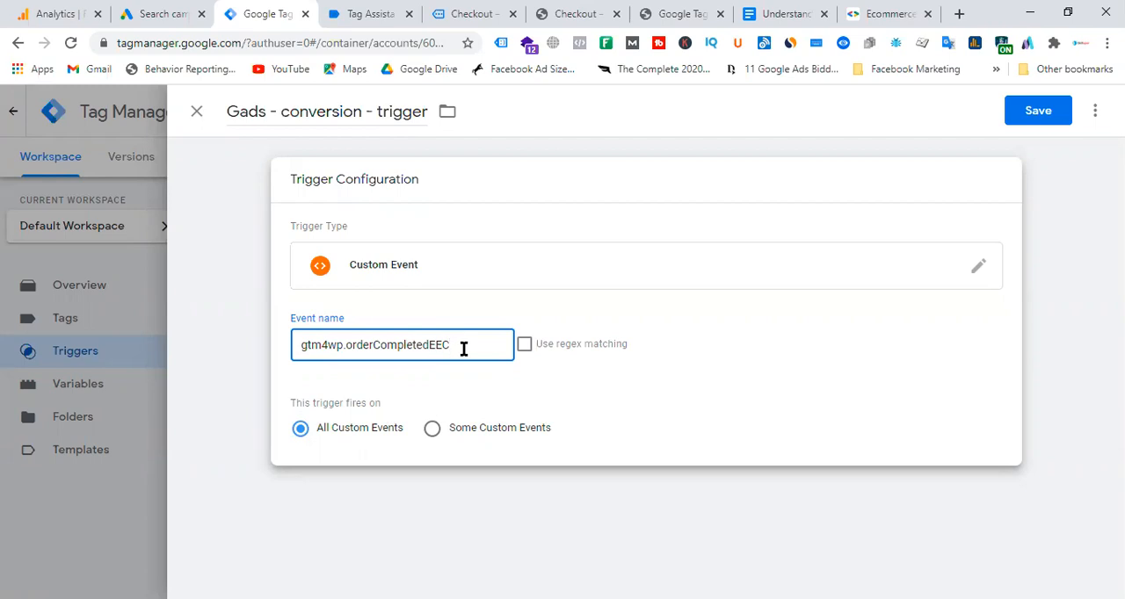
Review the product, shipping and total amounts on the order-received page, and save the conversion trigger in Tag Manager.
left_click(475, 14)
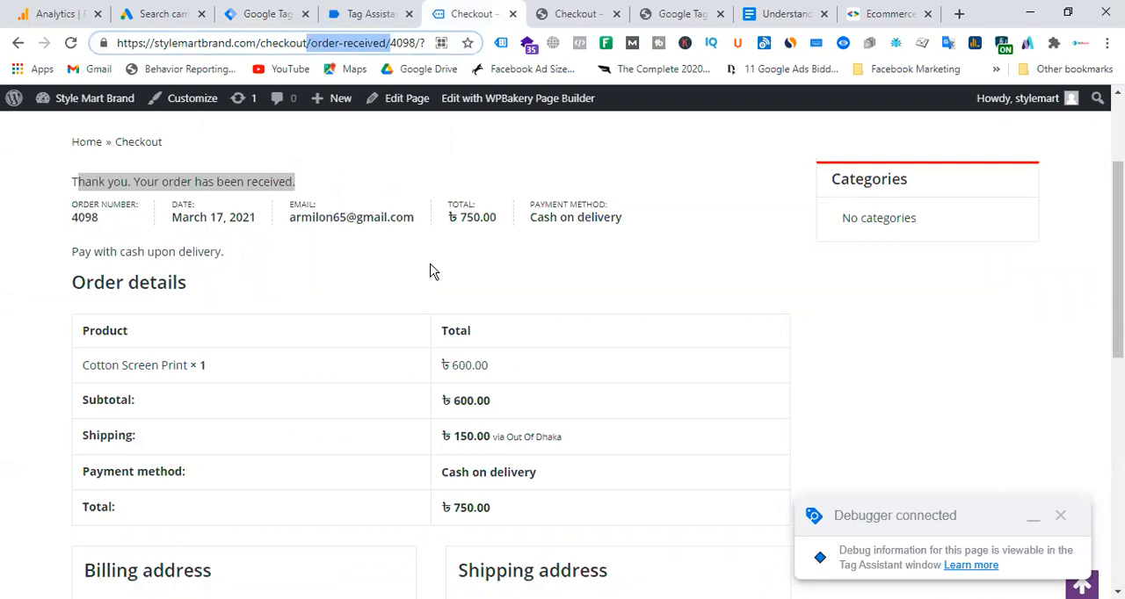
left_click_drag(451, 364, 507, 523)
left_click_drag(446, 366, 550, 515)
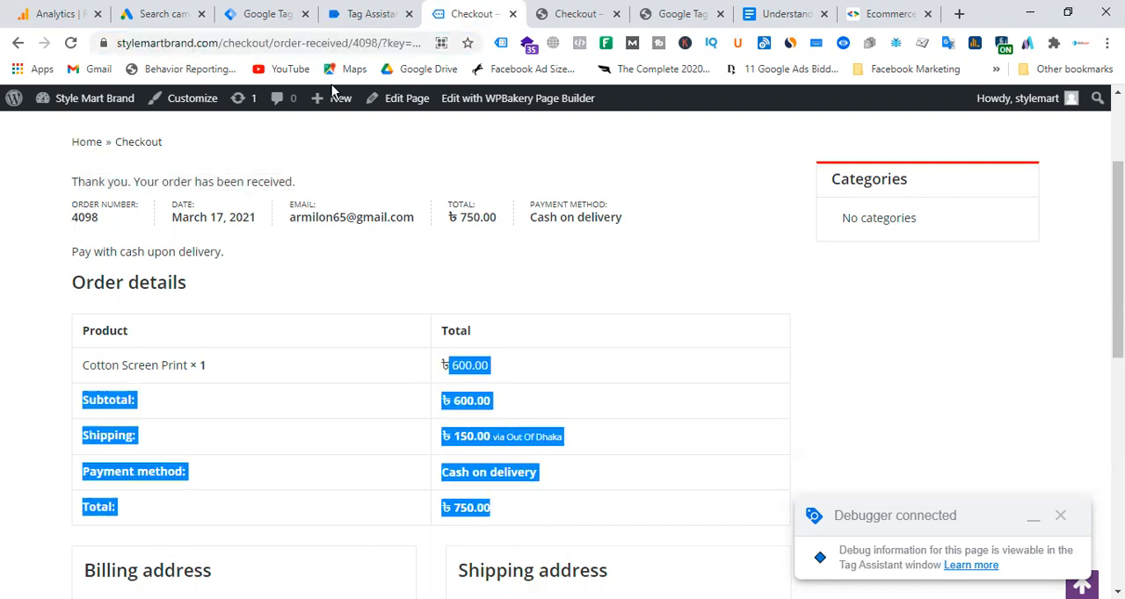
left_click(264, 13)
left_click(1037, 110)
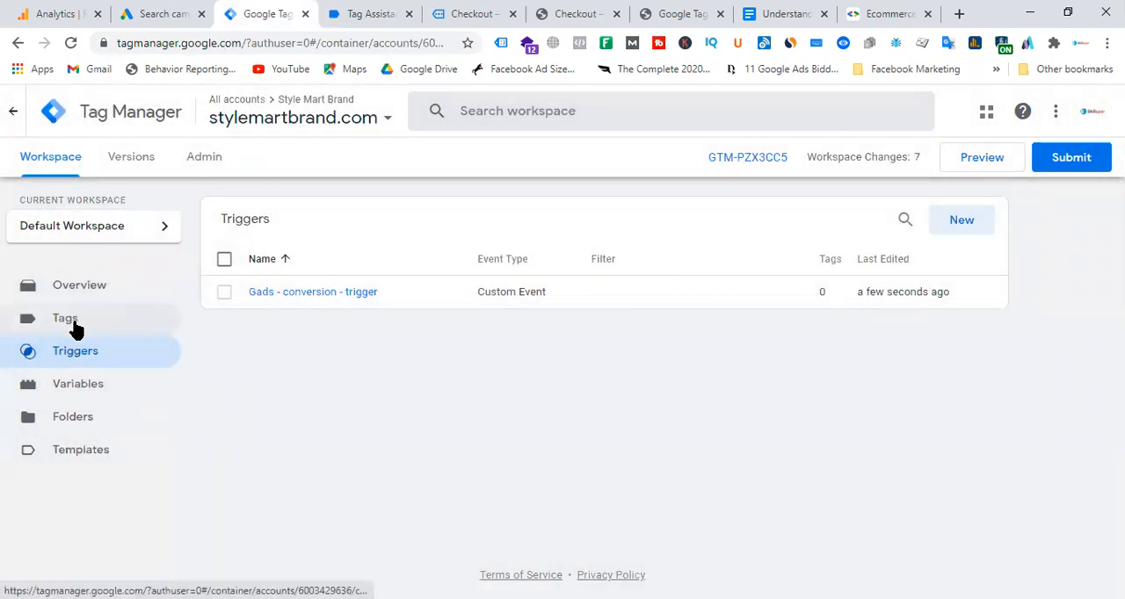
Create a new tag and name it "Gads - purchase - tracking".
left_click(71, 321)
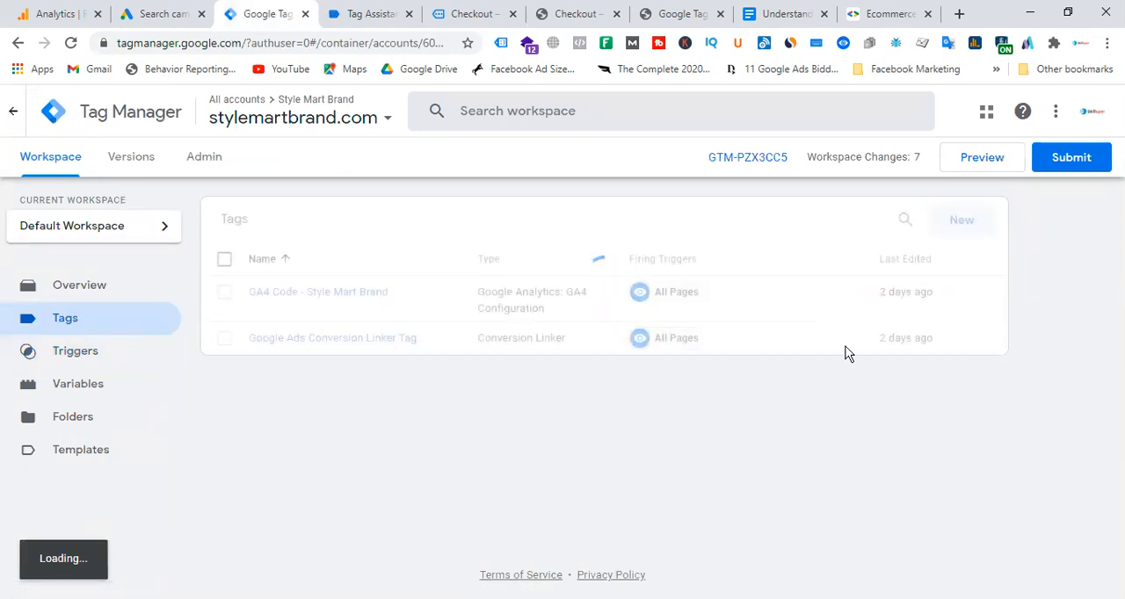
left_click(967, 220)
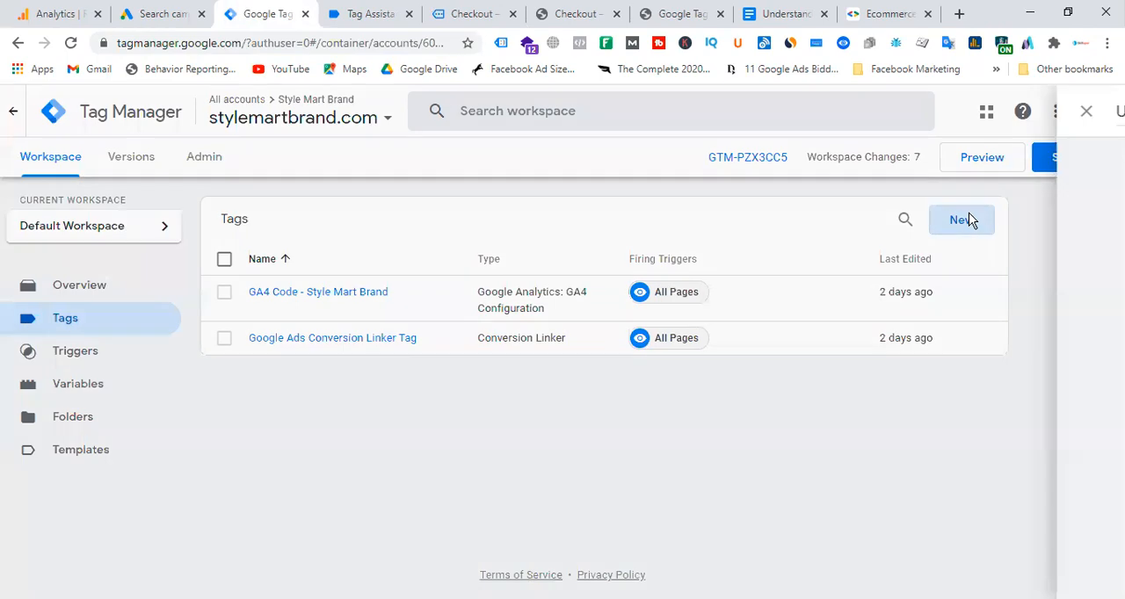
left_click(254, 102)
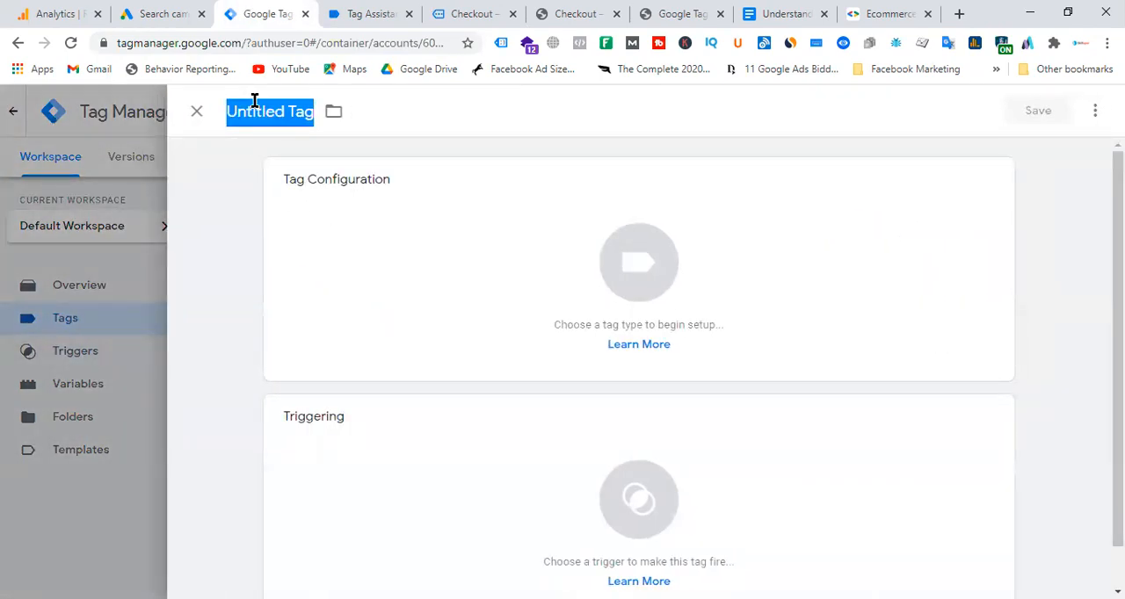
type("Gads")
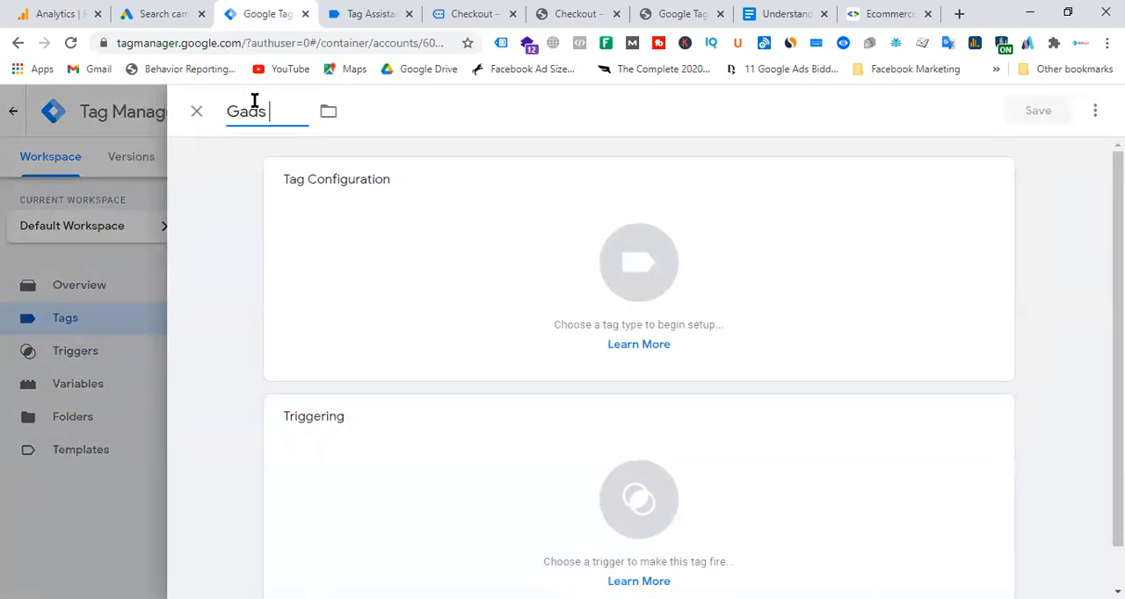
type(" - conver")
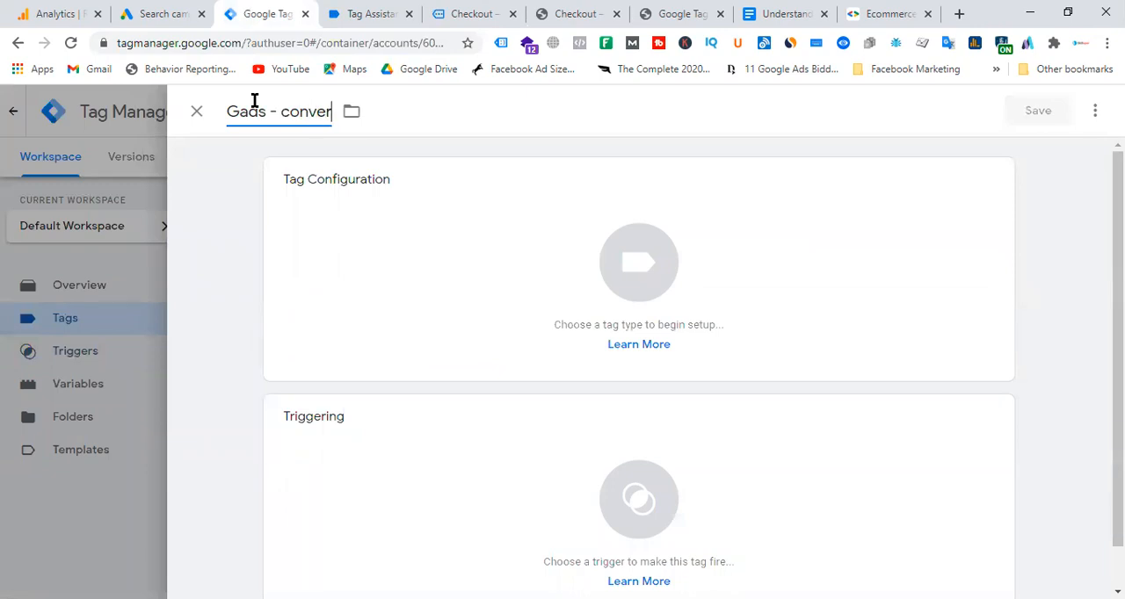
type("sion")
type("- tracking")
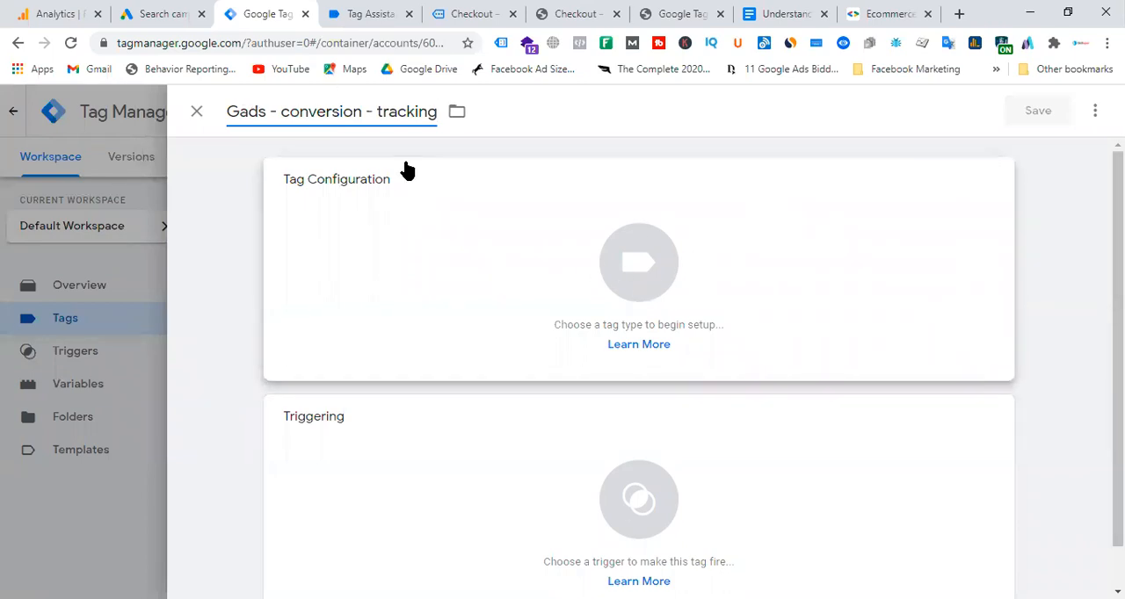
left_click_drag(361, 112, 281, 111)
type("purchas")
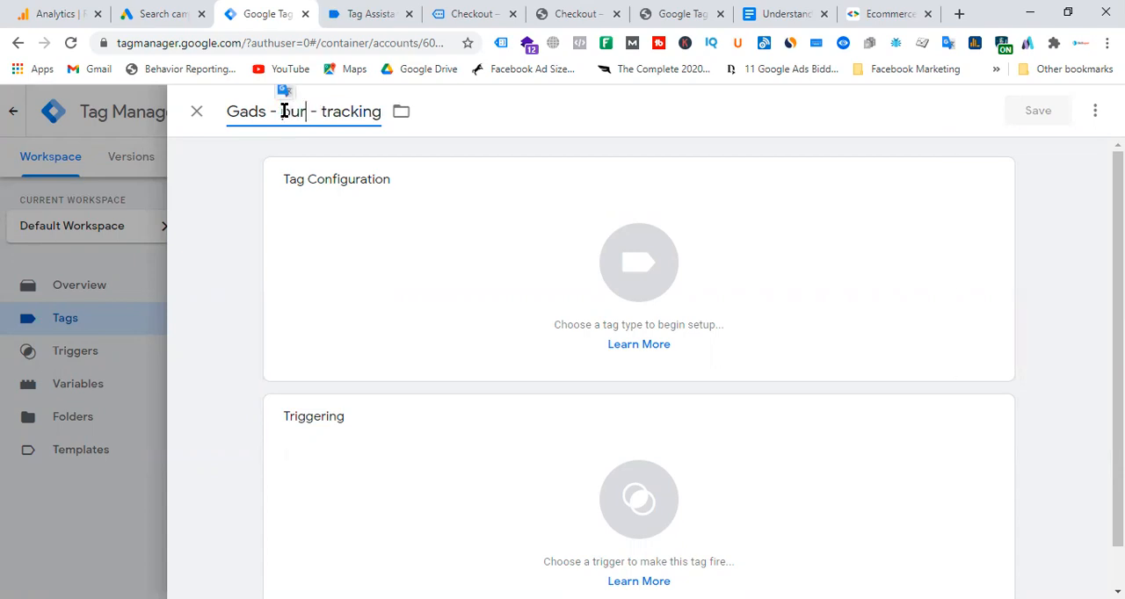
type("e")
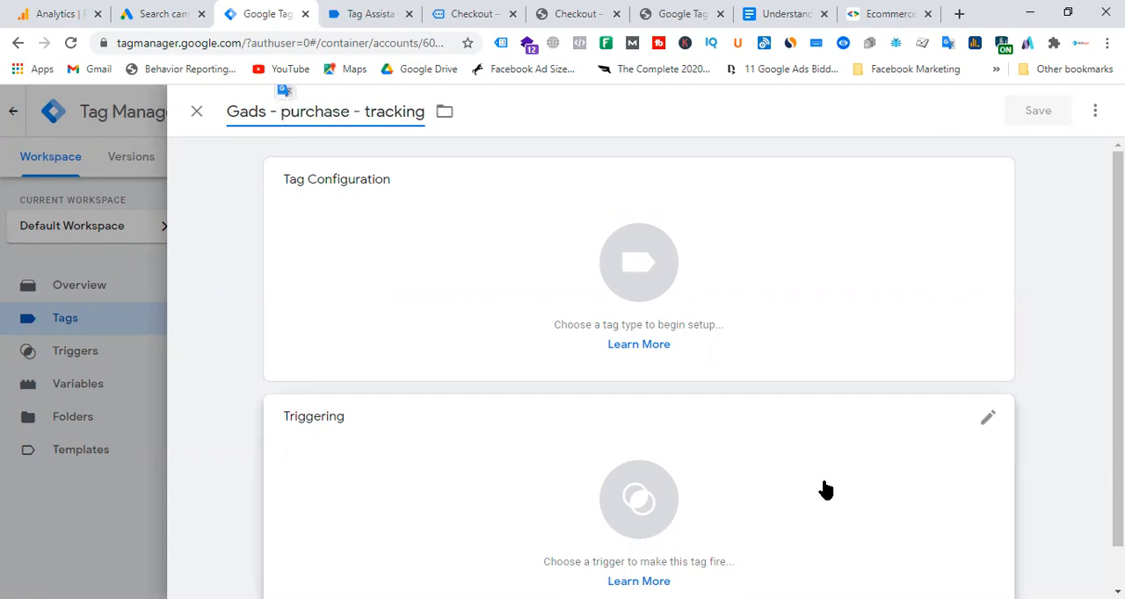
Set the purchase tag's type to Google Ads Conversion Tracking.
left_click(675, 266)
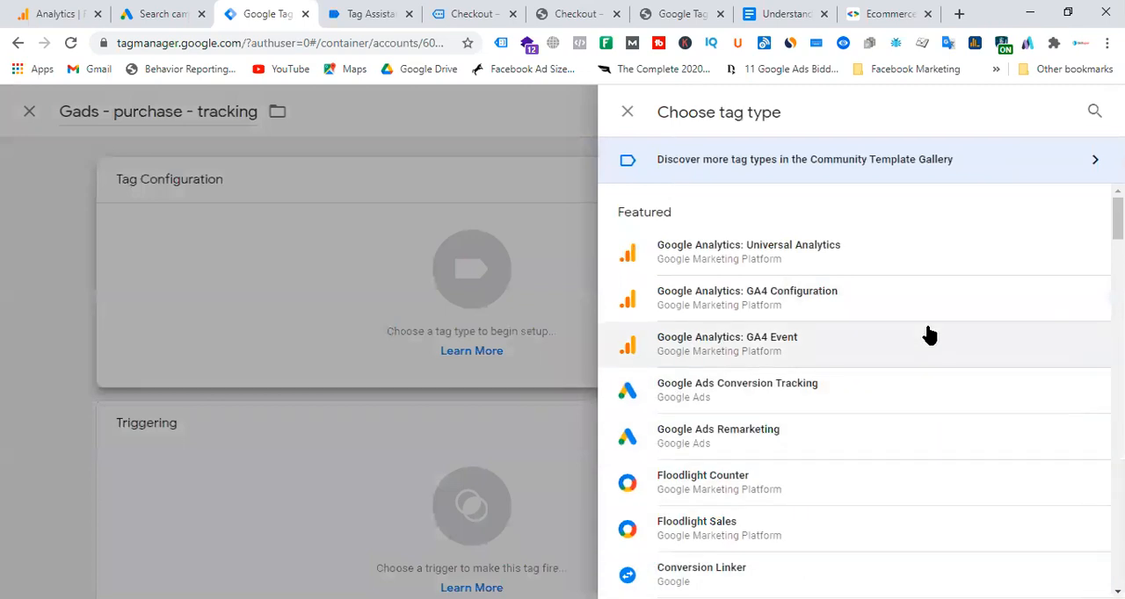
scroll(929, 335, "down", 3)
scroll(929, 335, "up", 3)
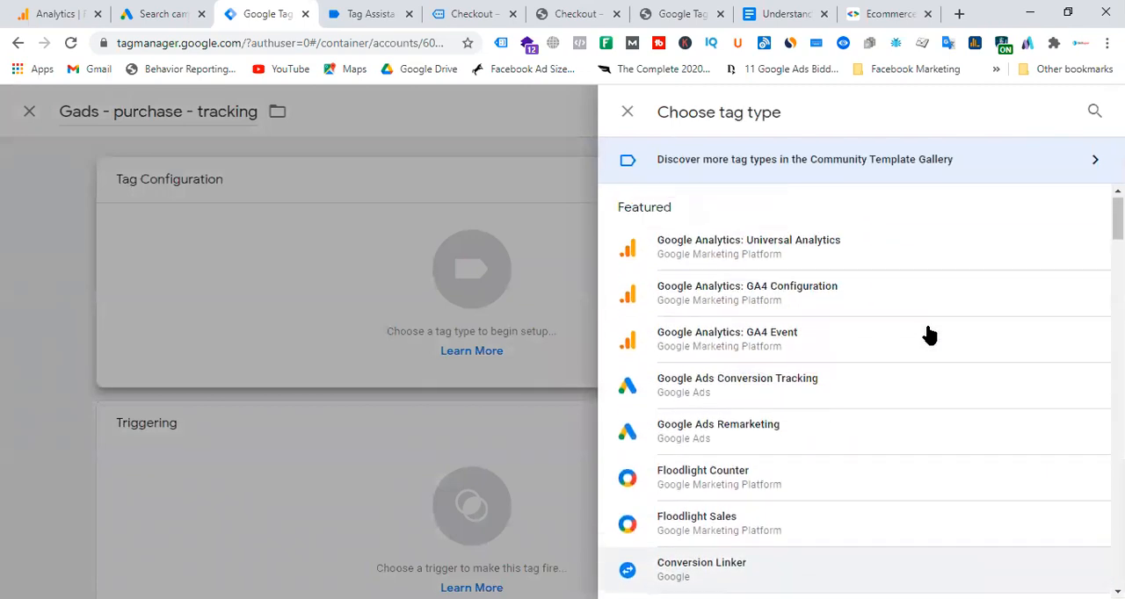
left_click(737, 390)
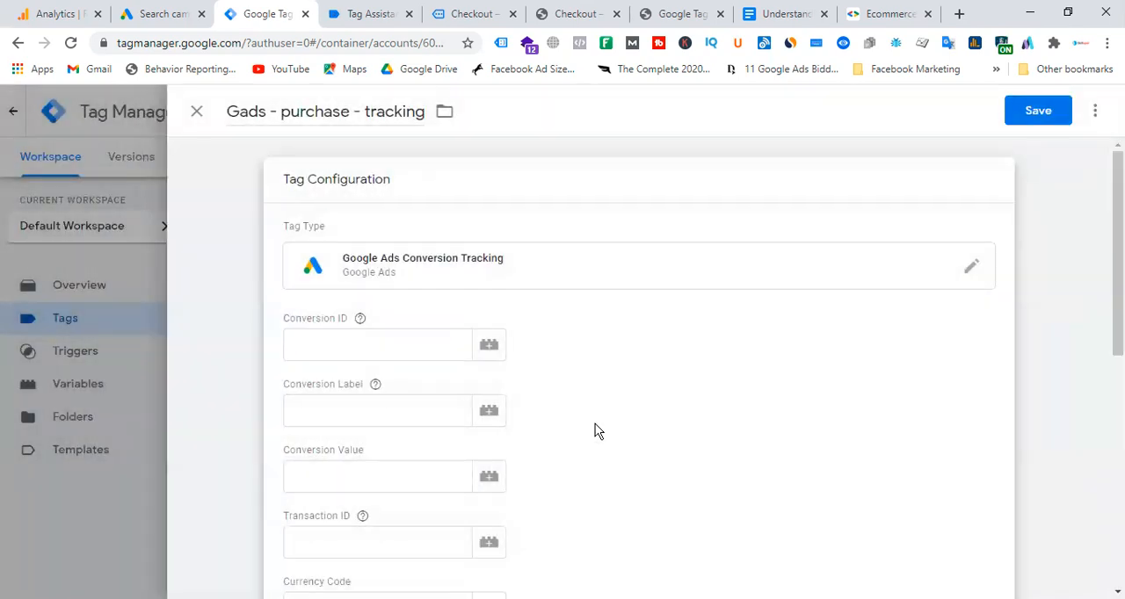
left_click(347, 345)
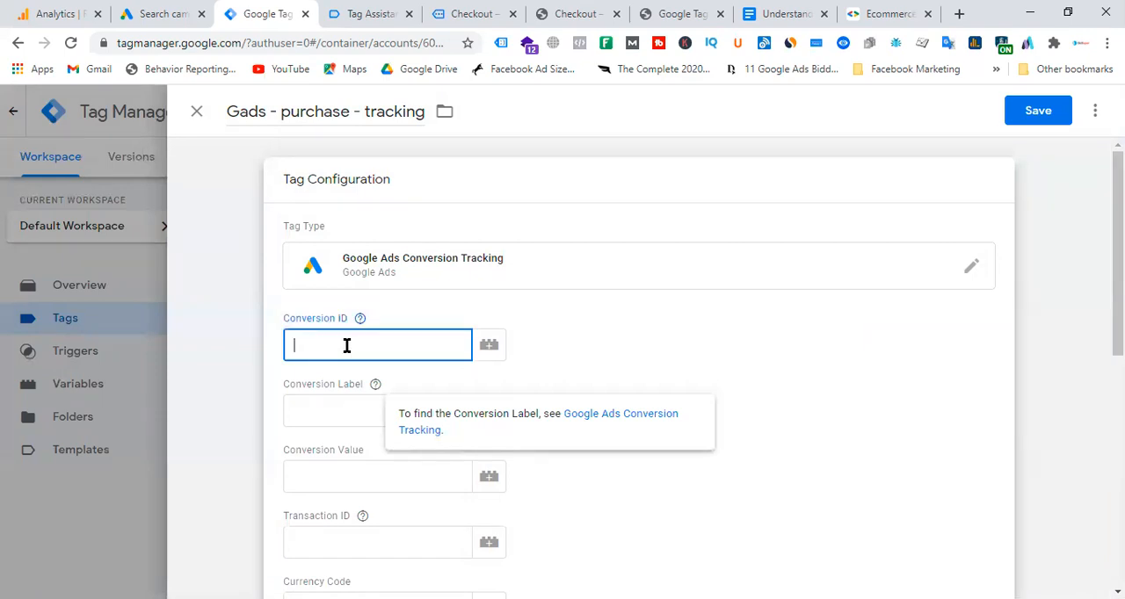
left_click(339, 417)
left_click(343, 484)
left_click(338, 547)
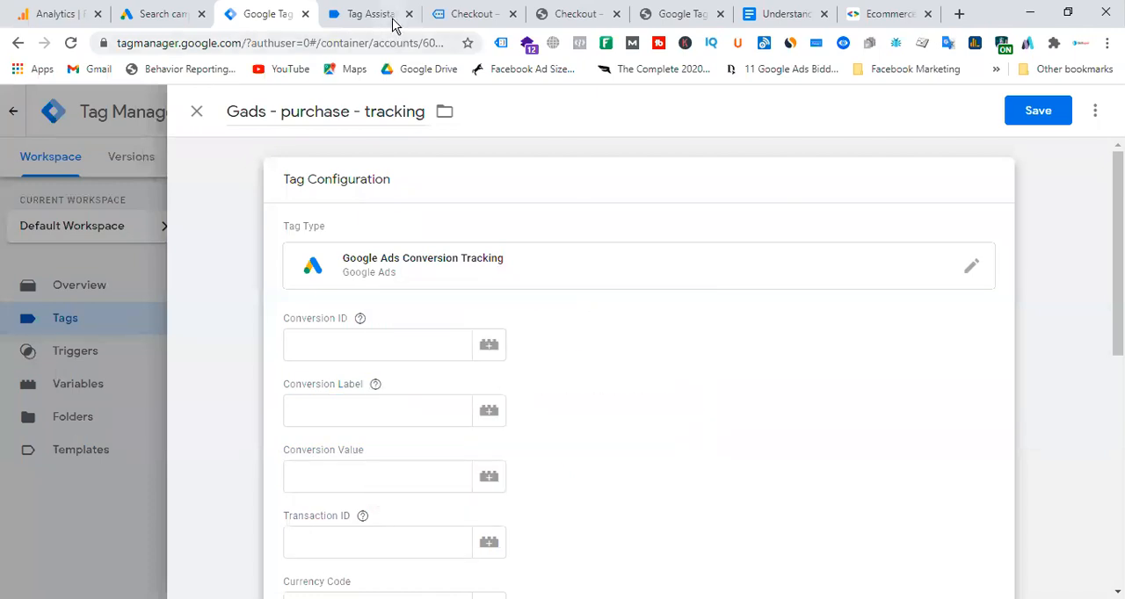
Switch to Google Ads and open the list of conversion actions.
left_click(378, 15)
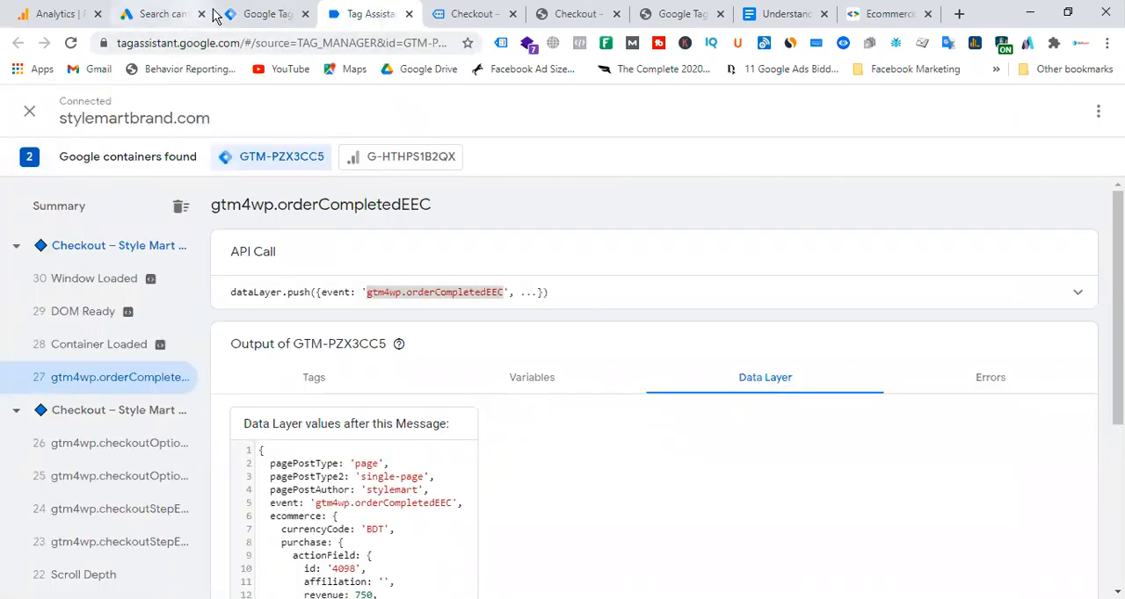
left_click(171, 16)
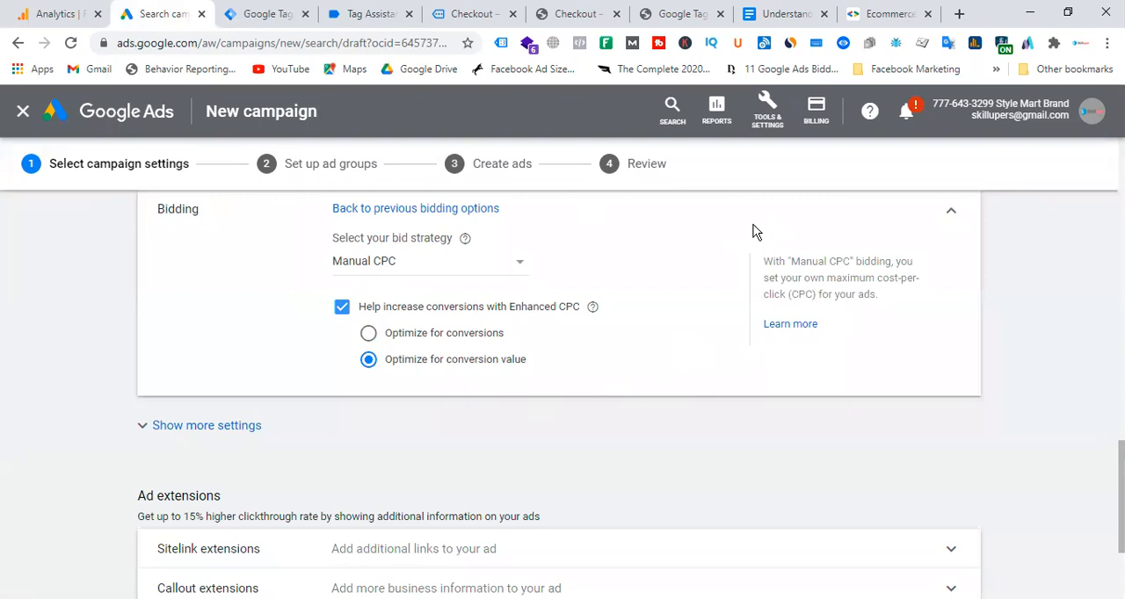
left_click(767, 110)
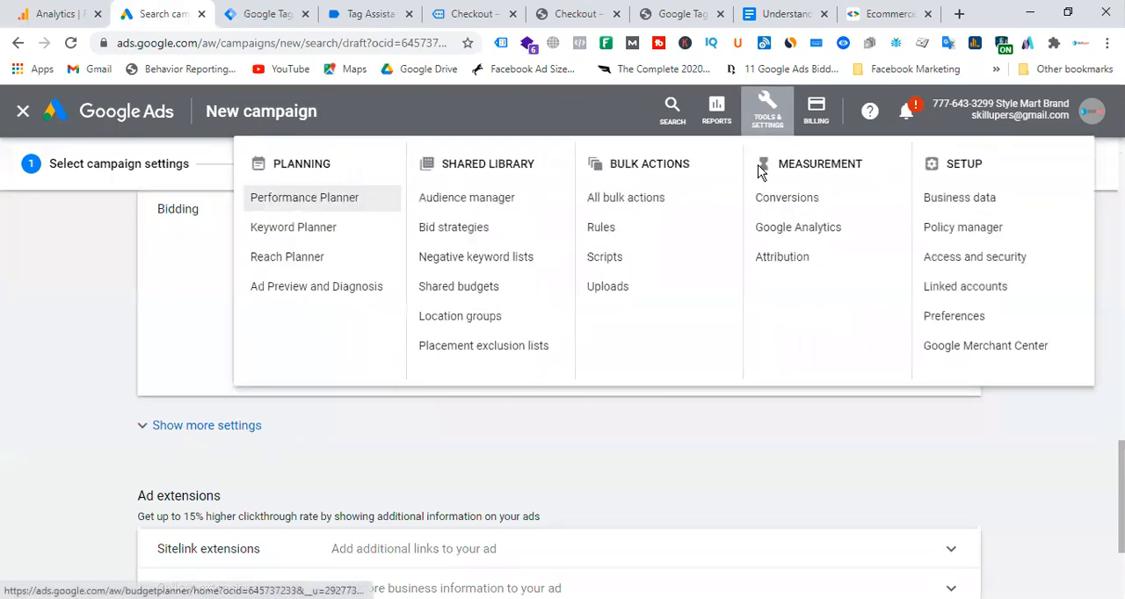
left_click(788, 200)
left_click(717, 383)
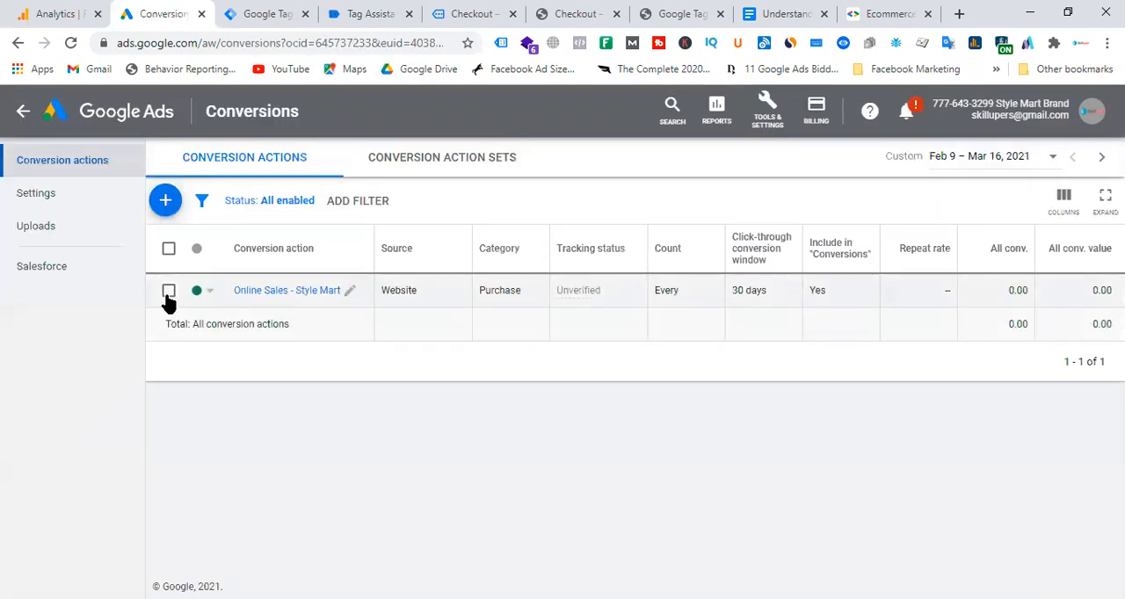
Remove the existing "Online Sales - Style Mart" conversion action and clear the selection.
left_click(169, 292)
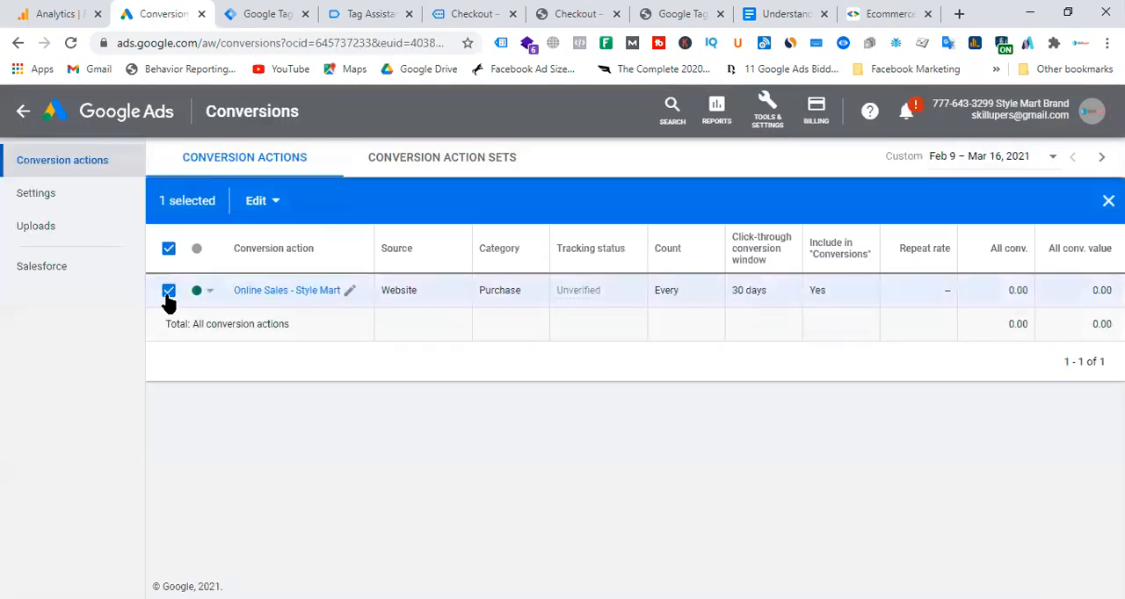
left_click(273, 210)
left_click(272, 274)
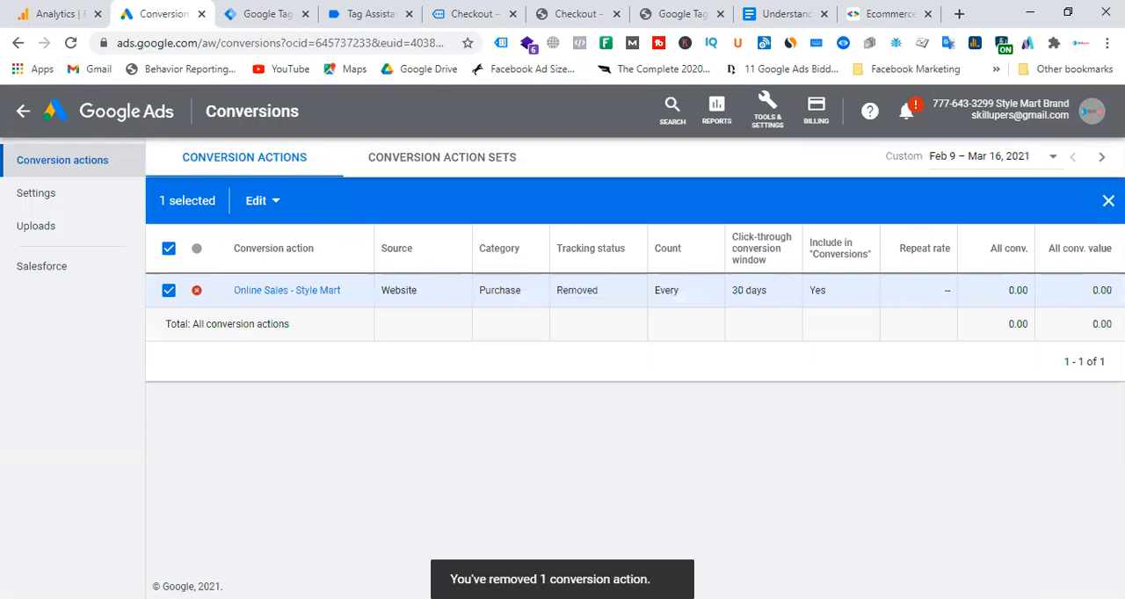
left_click(1108, 200)
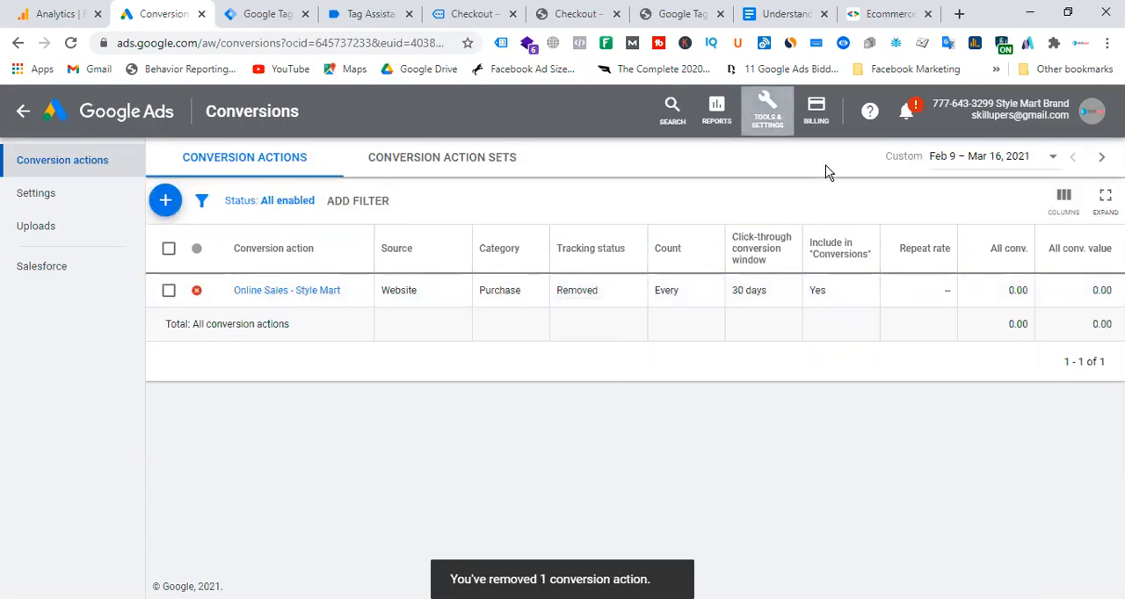
Start a new website conversion action and set its category to Purchase.
left_click(168, 201)
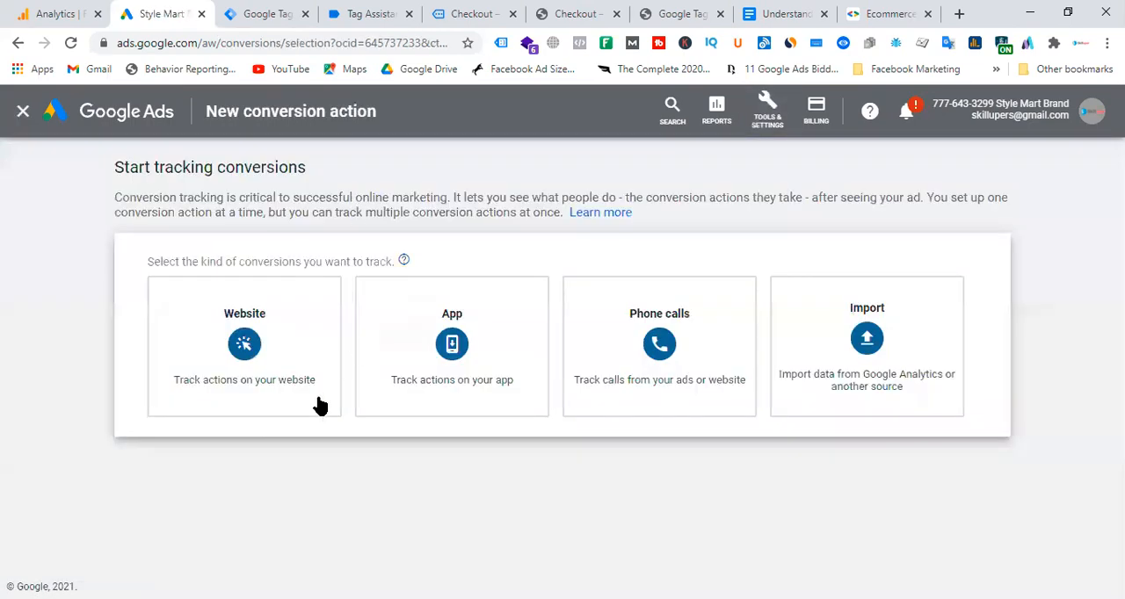
left_click(251, 336)
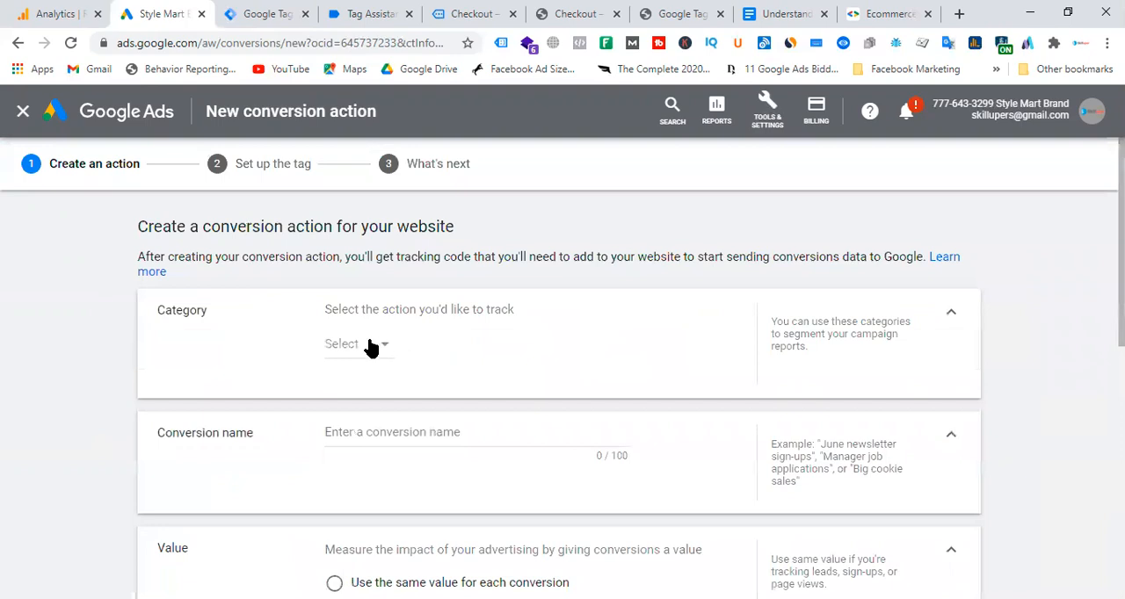
left_click(372, 345)
left_click(388, 176)
Name the conversion action "Google Ads Purchase".
left_click(392, 433)
key("shift+Left")
key("shift+Left")
key("shift+Left")
key("shift+Left")
key("shift+Left")
key("shift+Left")
key("shift+Left")
type("Gooad")
key("BackSpace")
key("BackSpace")
key("BackSpace")
type("le Ads")
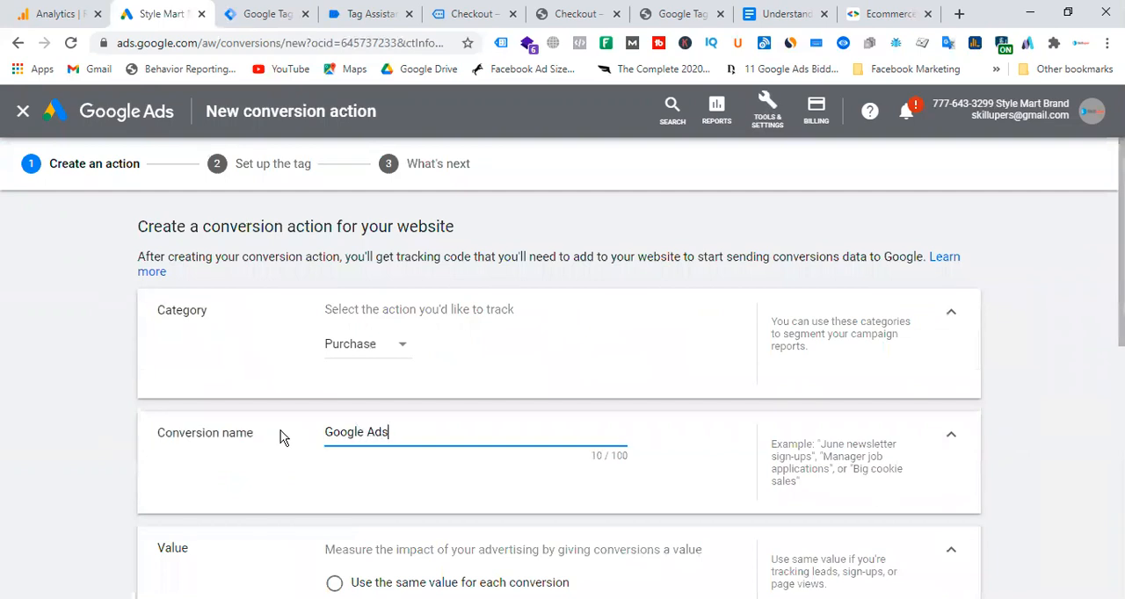
type(" urchas")
key("BackSpace")
key("BackSpace")
key("BackSpace")
key("BackSpace")
type("ase")
Set the conversion action to use different values for each conversion, with a default value of 1 US Dollar.
scroll(422, 435, "down", 3)
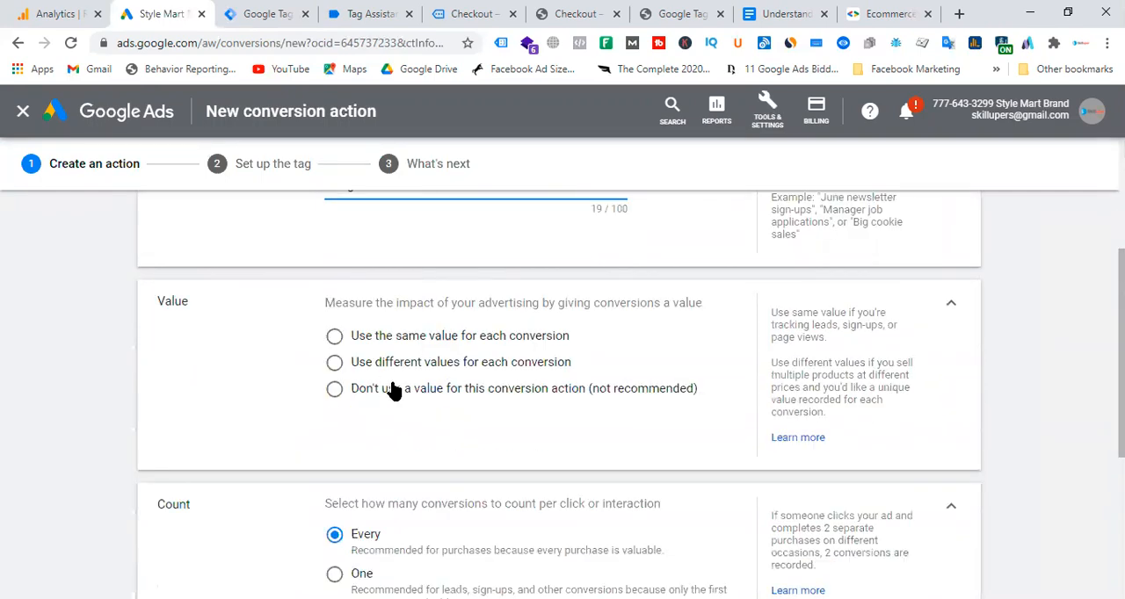
left_click(340, 367)
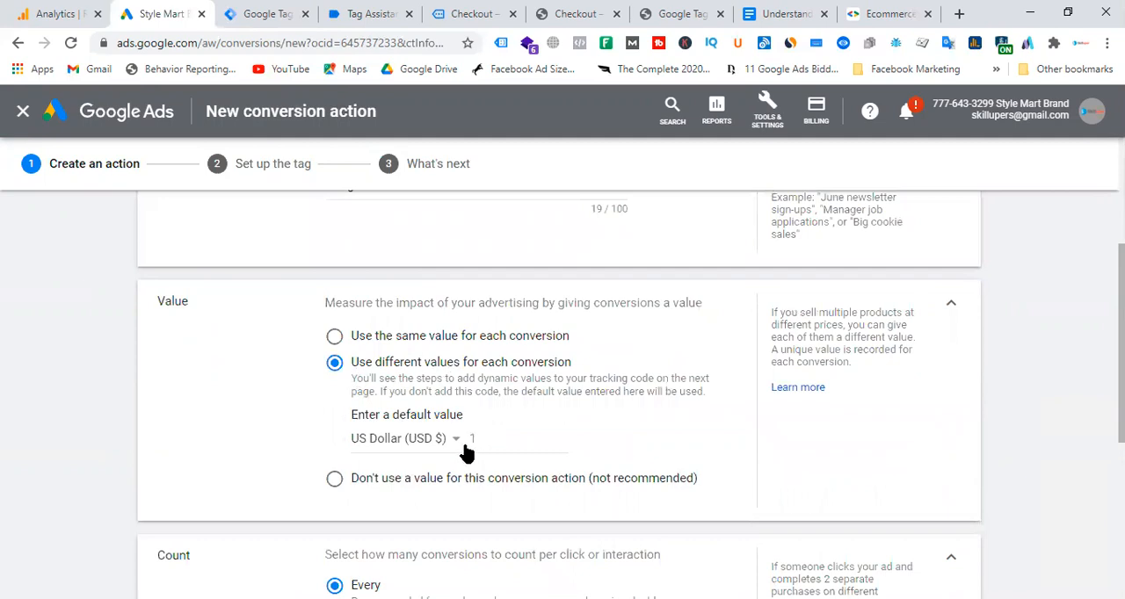
left_click(502, 442)
type("0")
key("BackSpace")
type("1")
left_click(680, 431)
Keep the count at Every, create the conversion action, and choose Google Tag Manager as the tag installation method.
scroll(677, 351, "down", 3)
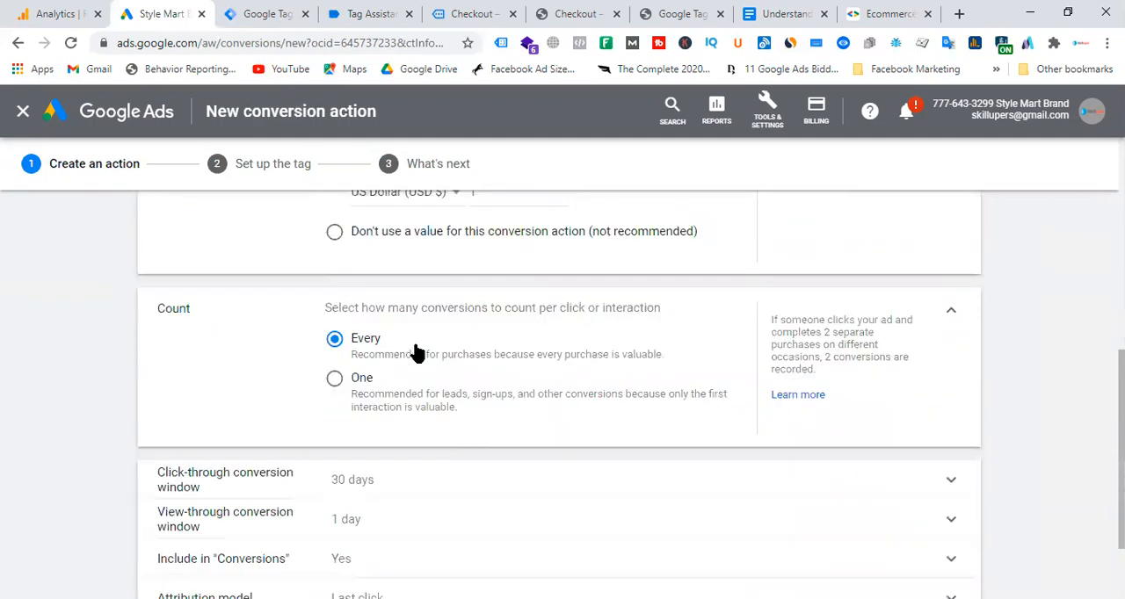
scroll(578, 400, "down", 2)
left_click(219, 538)
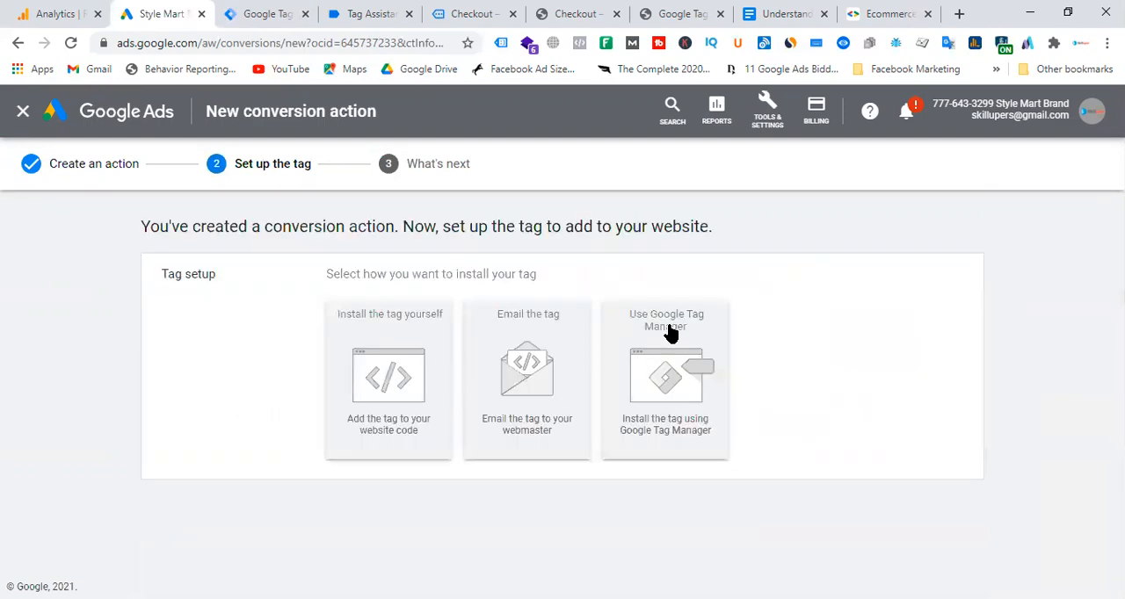
left_click(678, 379)
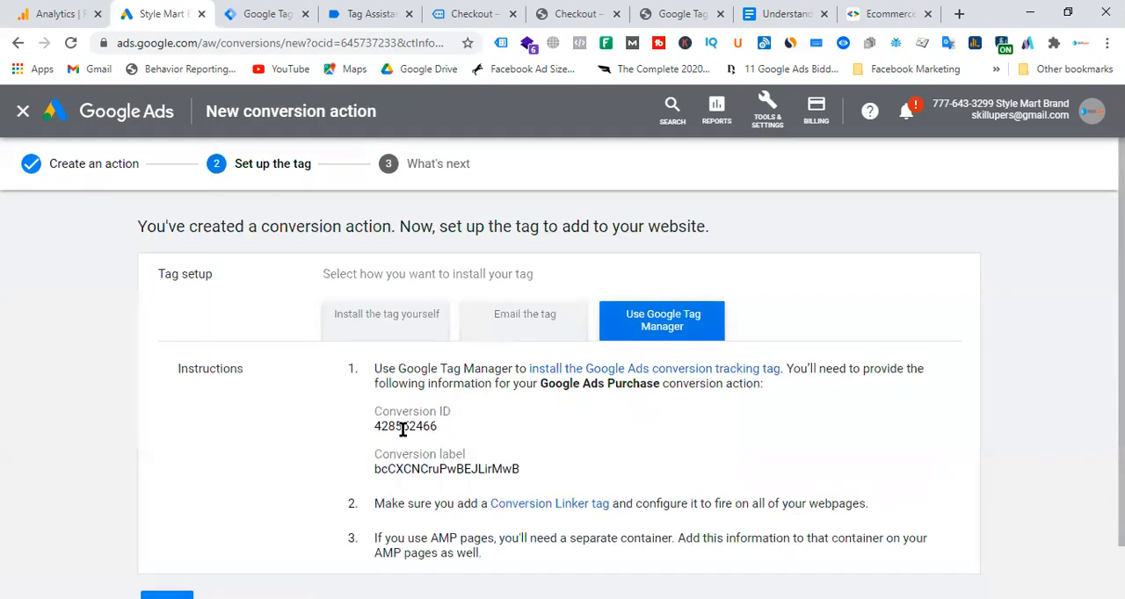
Copy the conversion ID from Google Ads into the purchase tag's Conversion ID field in Tag Manager.
double_click(404, 426)
key("ctrl+c")
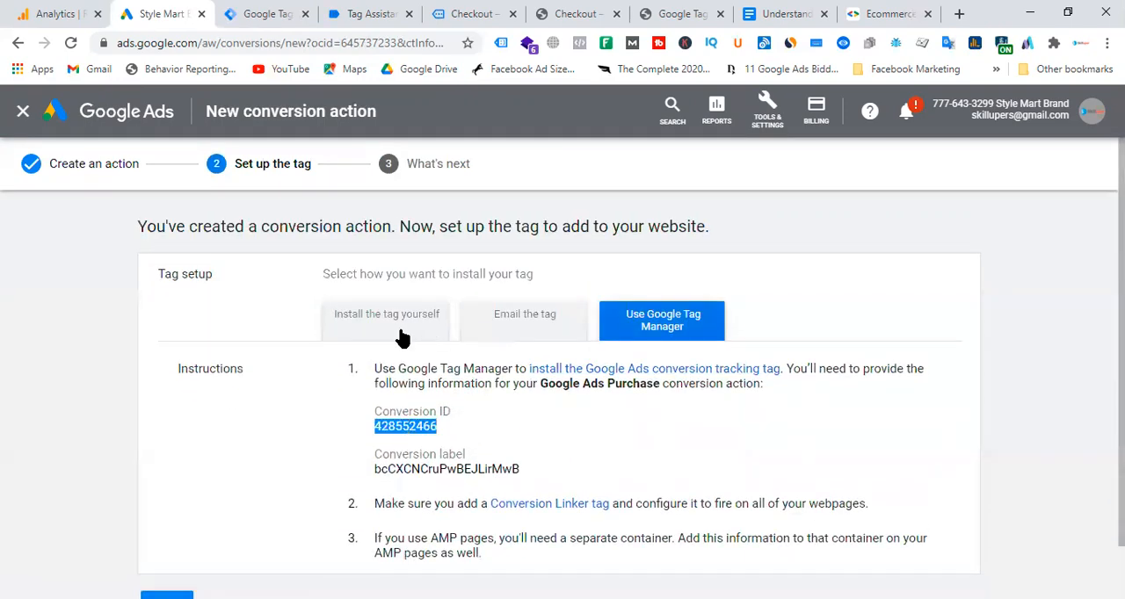
left_click(281, 14)
left_click(351, 344)
key("ctrl+v")
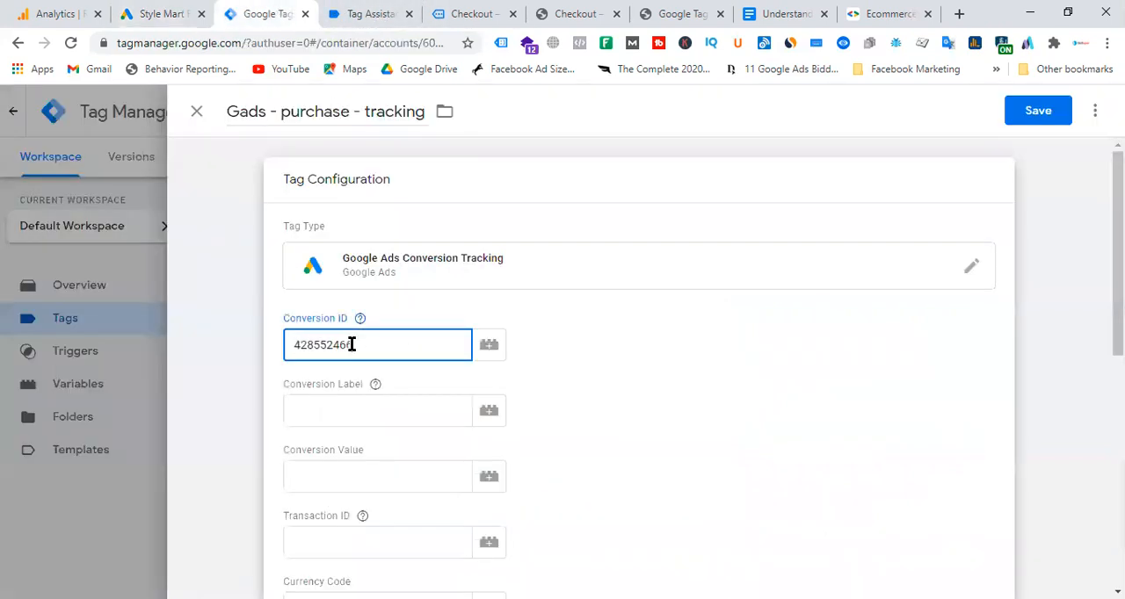
Copy the conversion label from Google Ads into the purchase tag's Conversion Label field in Tag Manager.
left_click(369, 14)
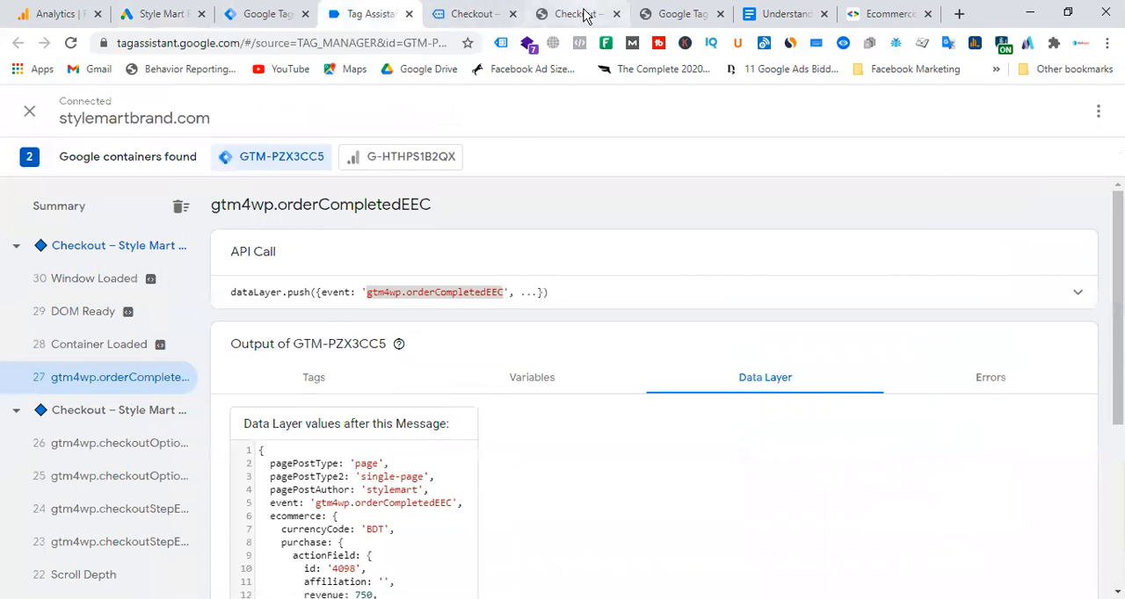
left_click(181, 14)
left_click_drag(374, 468, 501, 470)
right_click(499, 470)
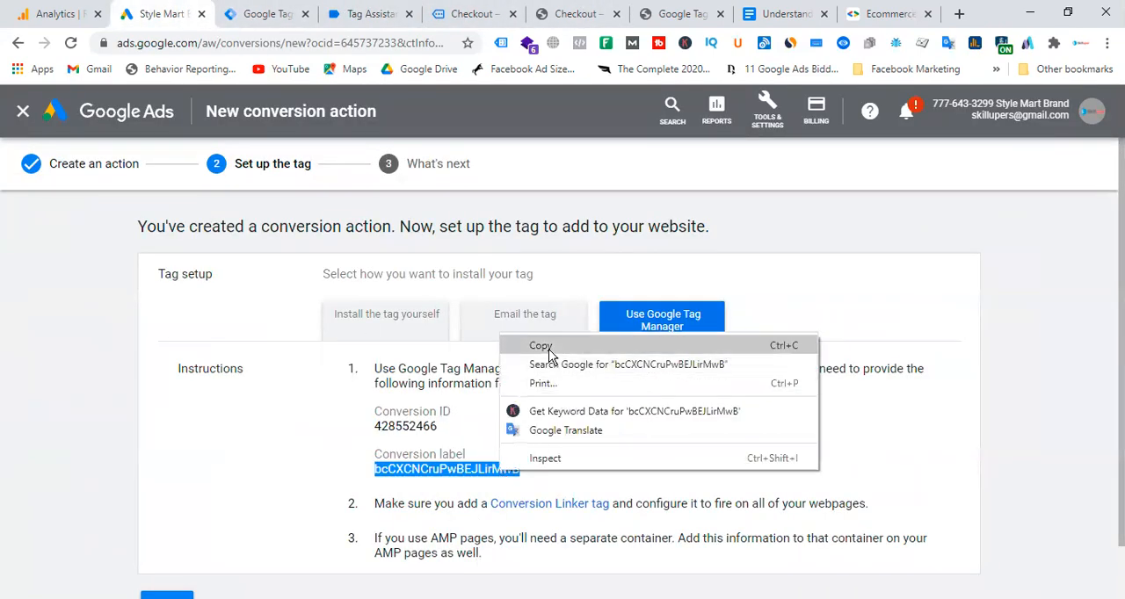
left_click(548, 350)
left_click(272, 16)
left_click(339, 419)
key("ctrl+v")
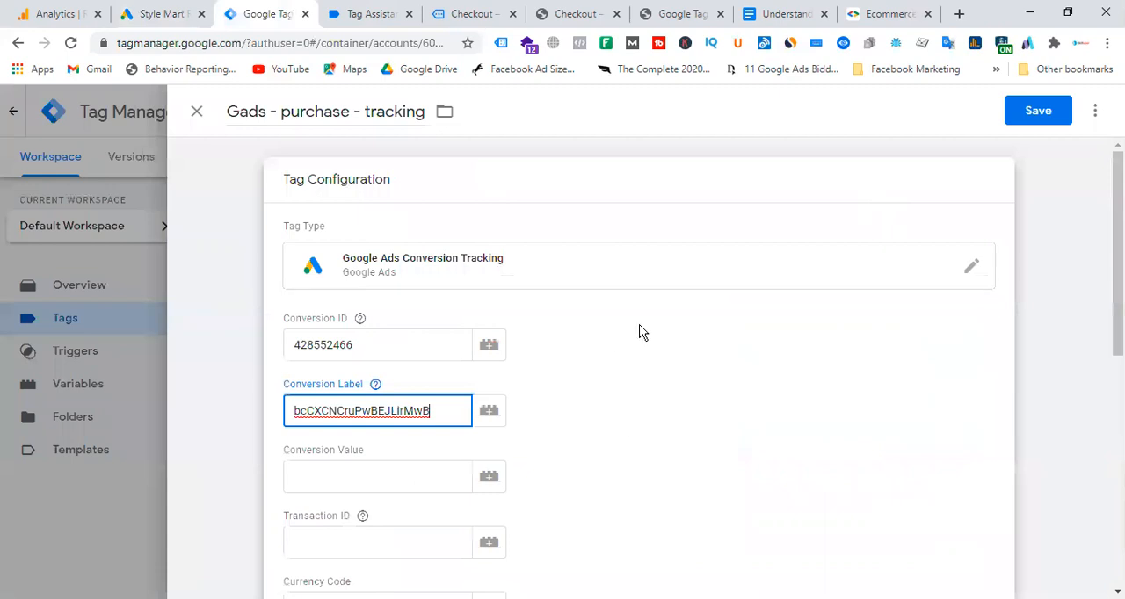
Check the total on the order-received page and set the tag's Conversion Value to the variable "dlv - gads - purchase value".
scroll(648, 332, "down", 1)
left_click(472, 14)
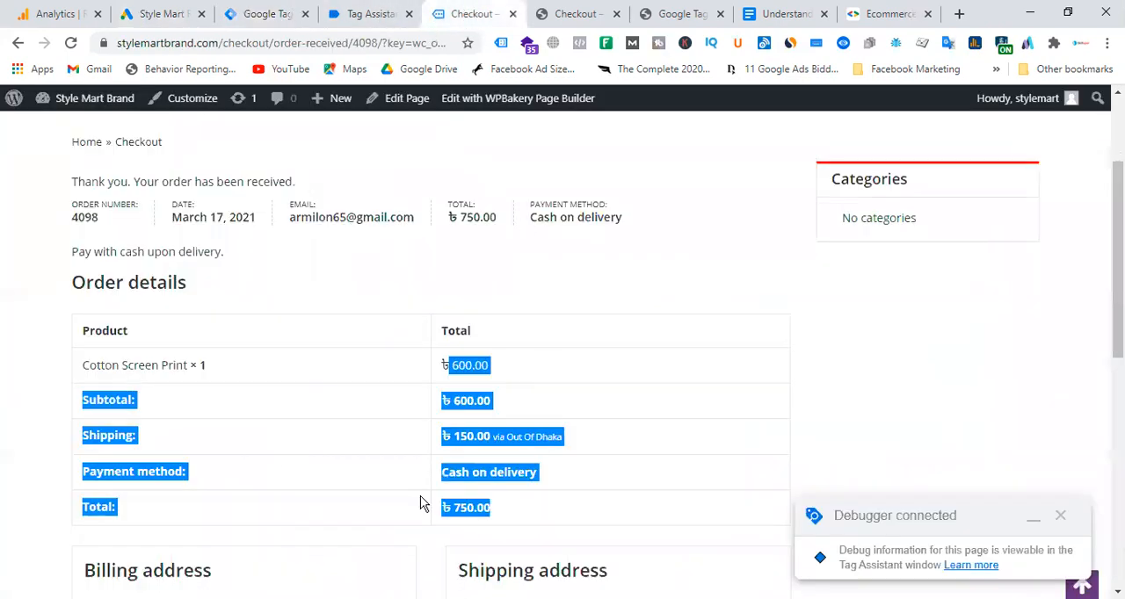
left_click_drag(517, 519, 440, 514)
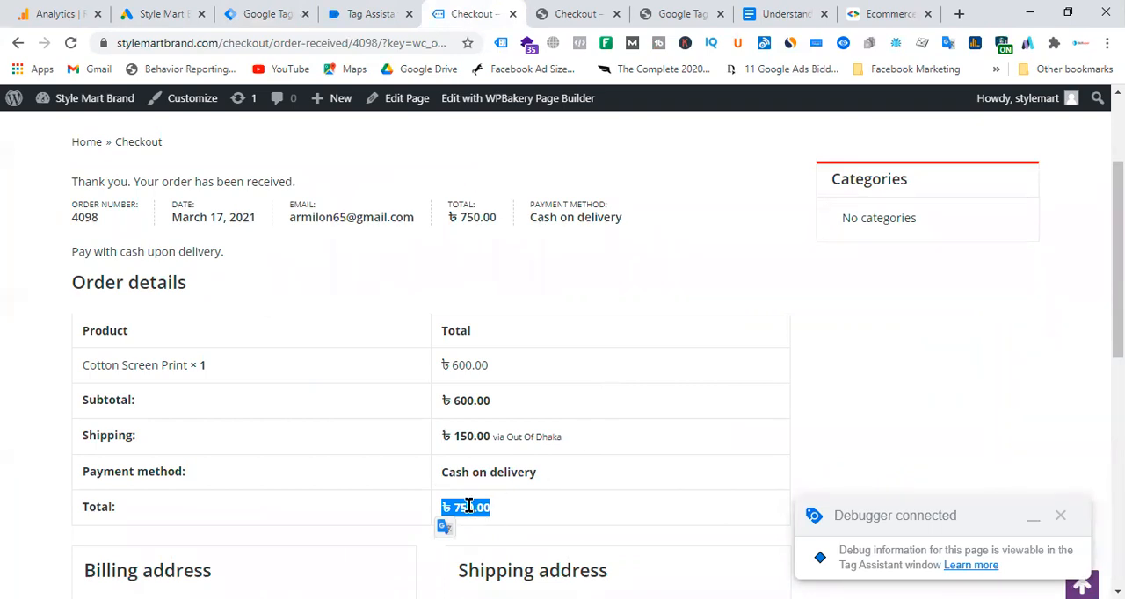
left_click(372, 15)
left_click(261, 16)
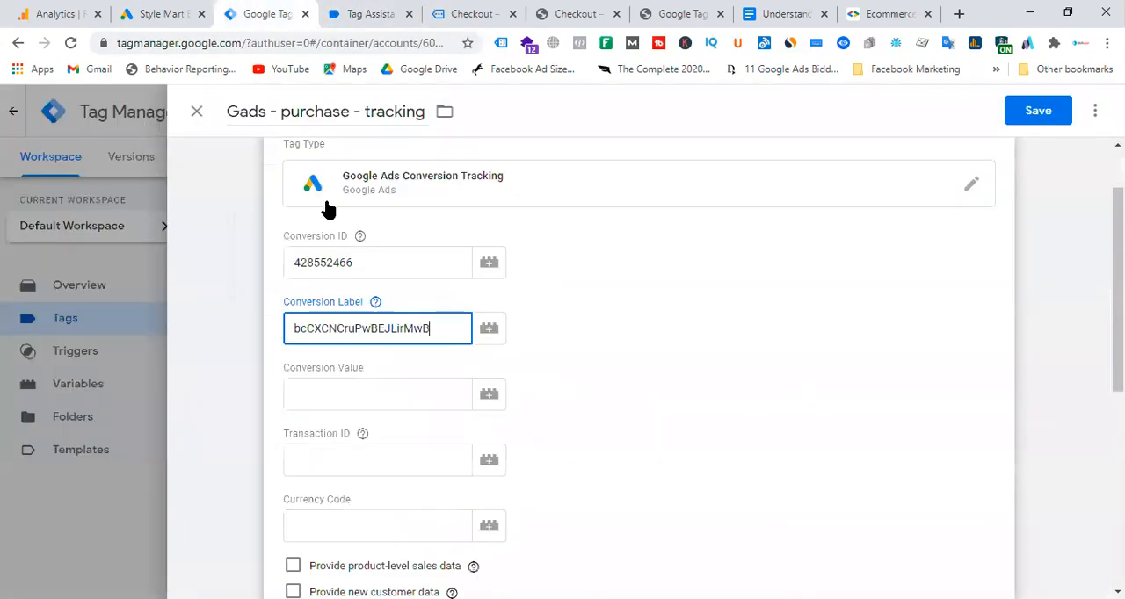
left_click(489, 397)
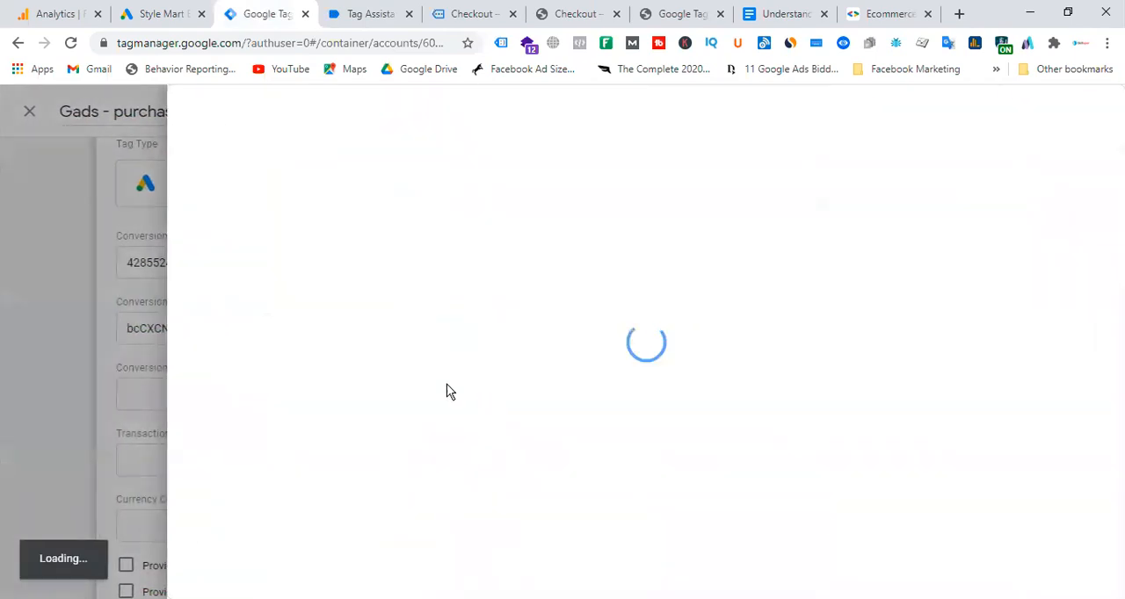
scroll(459, 384, "down", 2)
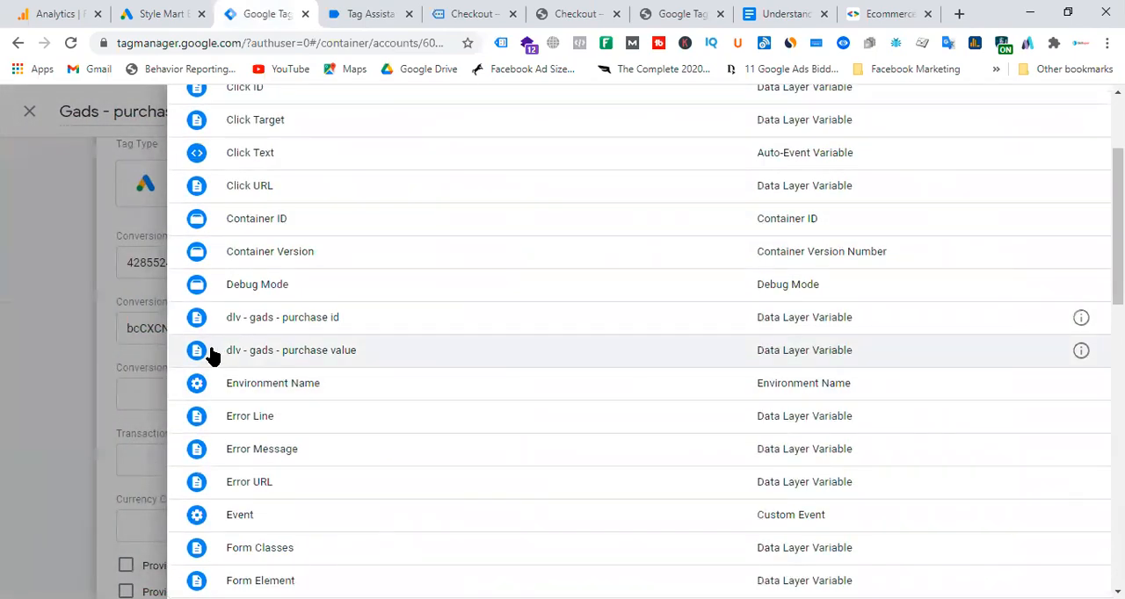
left_click(341, 352)
Set the tag's Transaction ID to the variable "dlv - gads - purchase id".
left_click(375, 466)
left_click(488, 459)
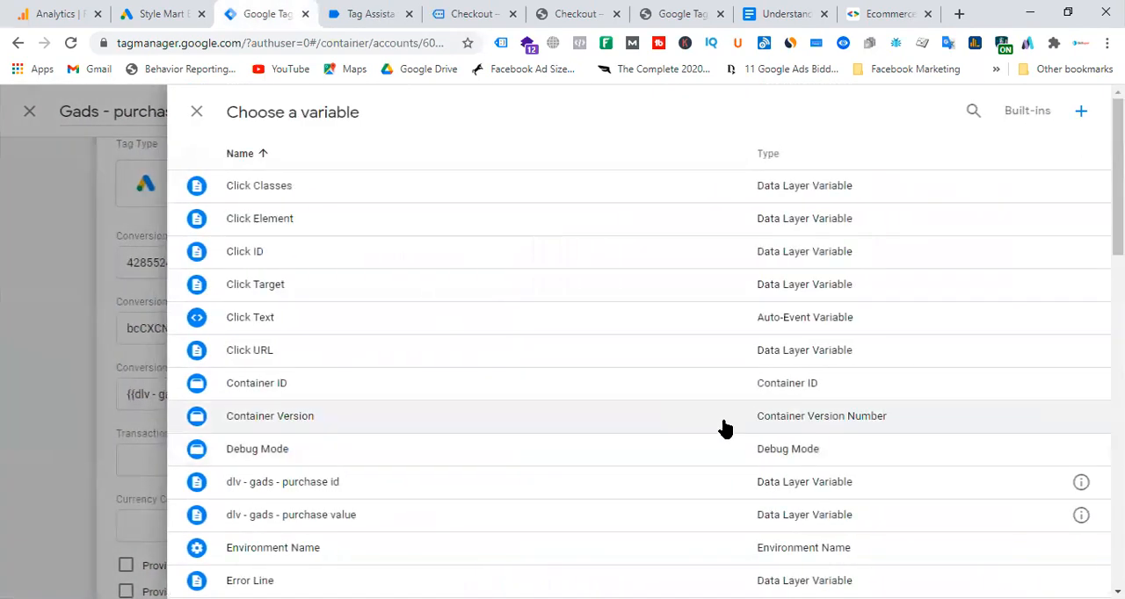
left_click(314, 494)
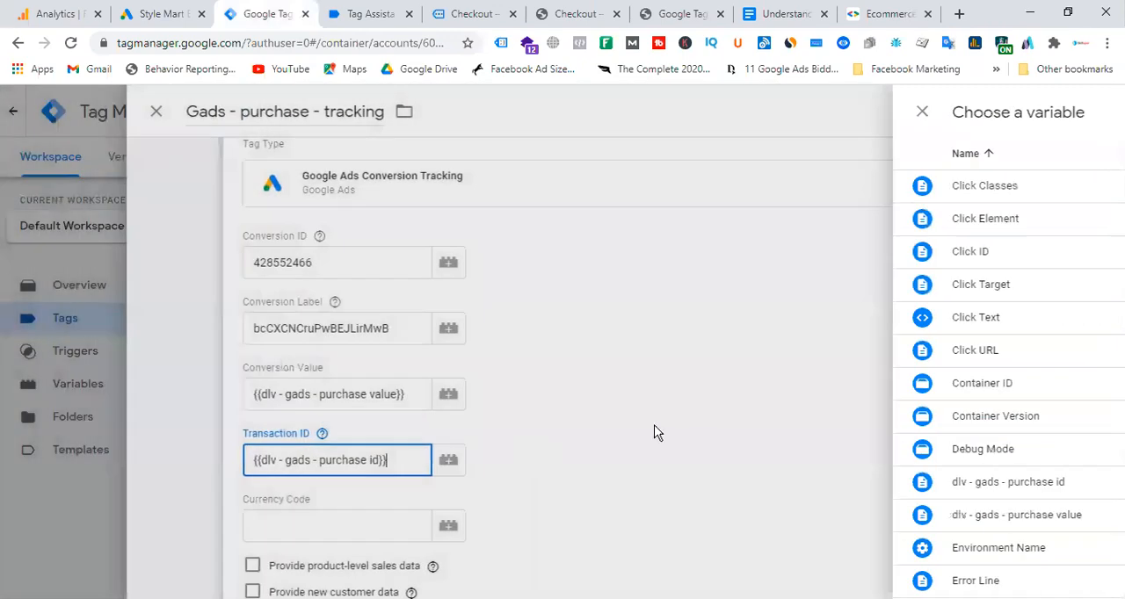
Assign "Gads - conversion - trigger" as the purchase tag's firing trigger and save the tag.
scroll(653, 394, "down", 5)
left_click(655, 466)
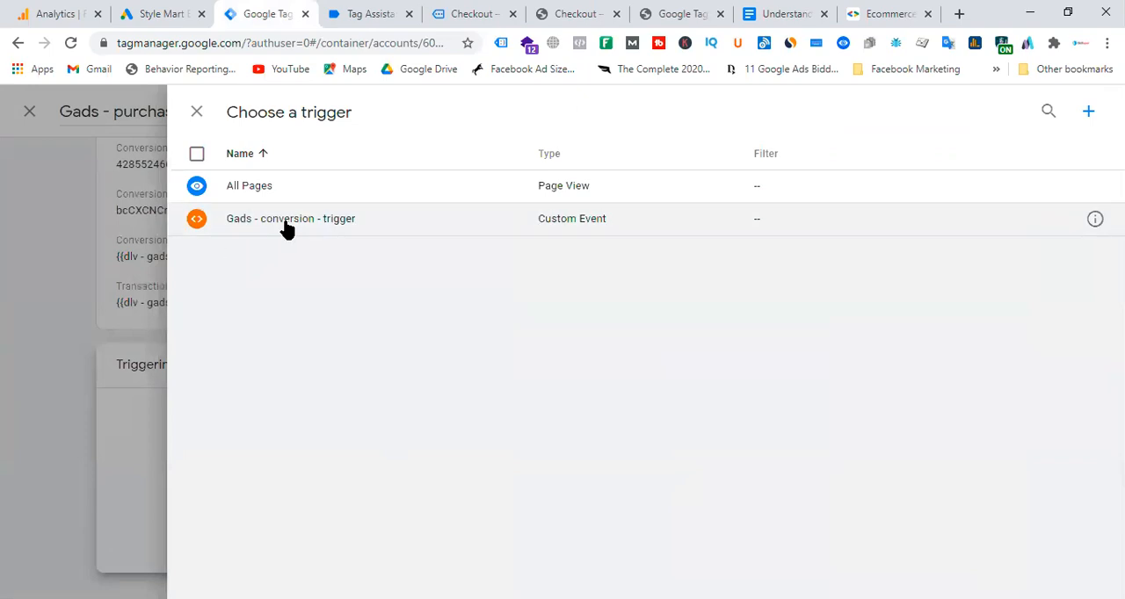
left_click(286, 220)
scroll(932, 395, "up", 2)
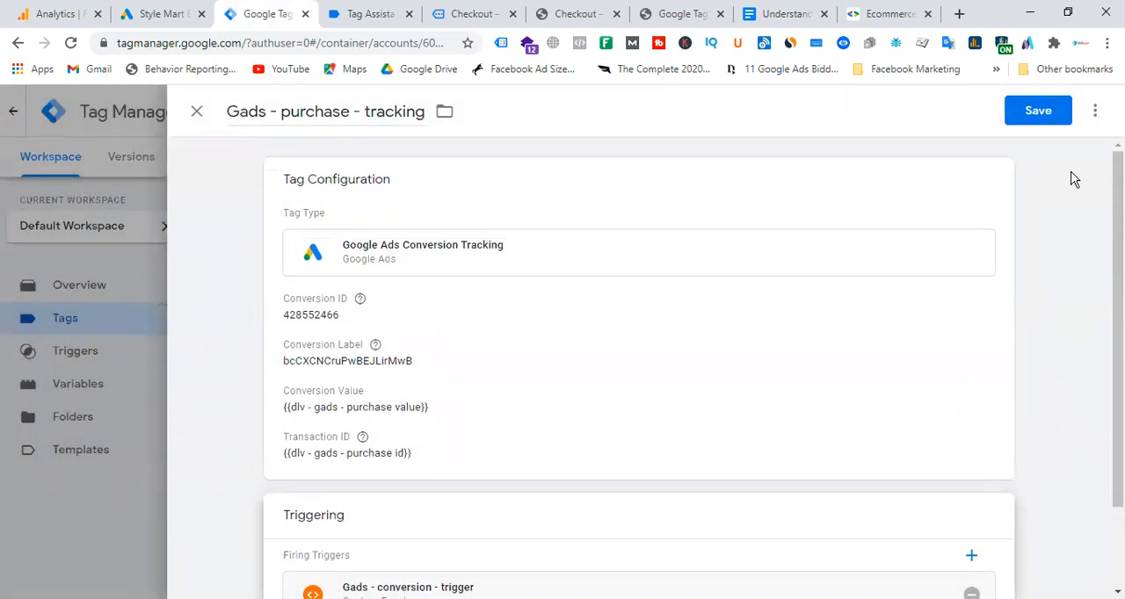
left_click(1037, 110)
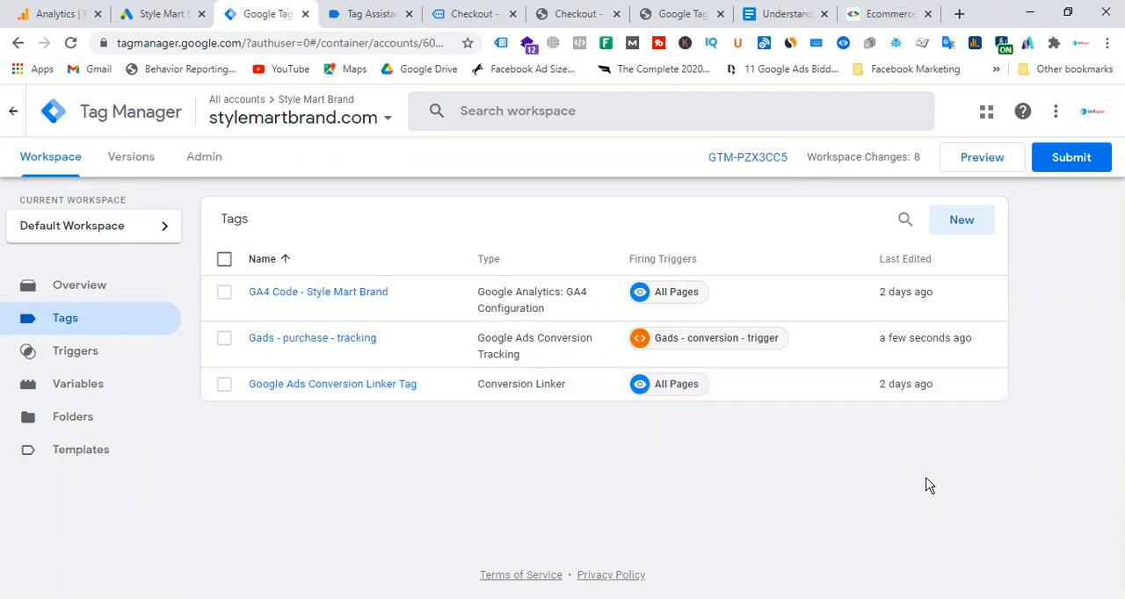
Submit the workspace changes with the version name "Google Ads conversion tracking" and publish them to the Live environment.
left_click(1072, 158)
left_click(387, 298)
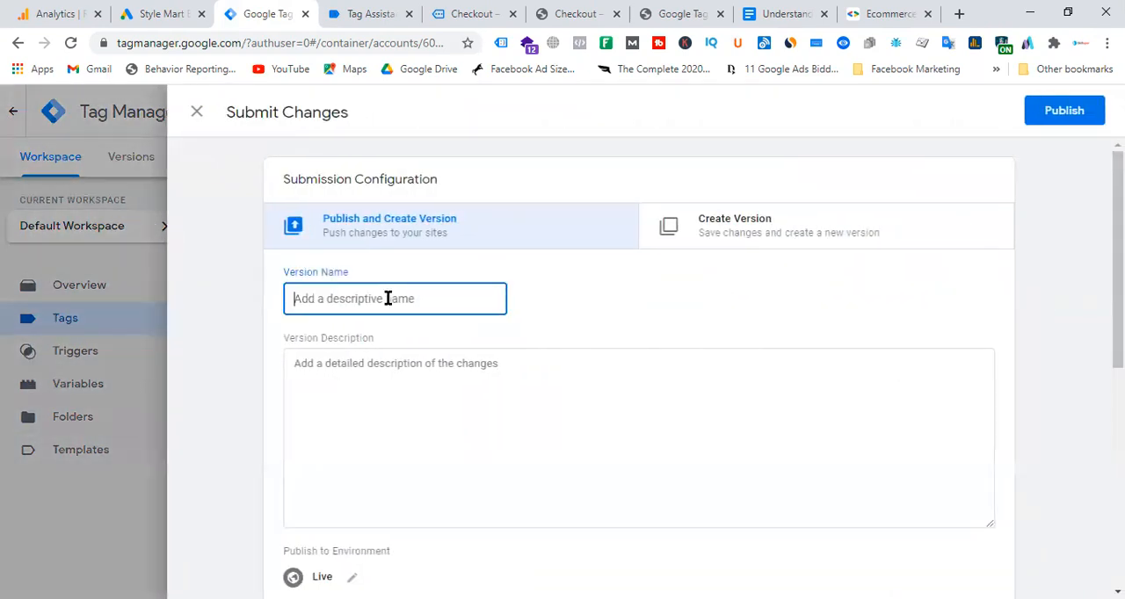
type("Goog")
key("BackSpace")
type("rsion tracking")
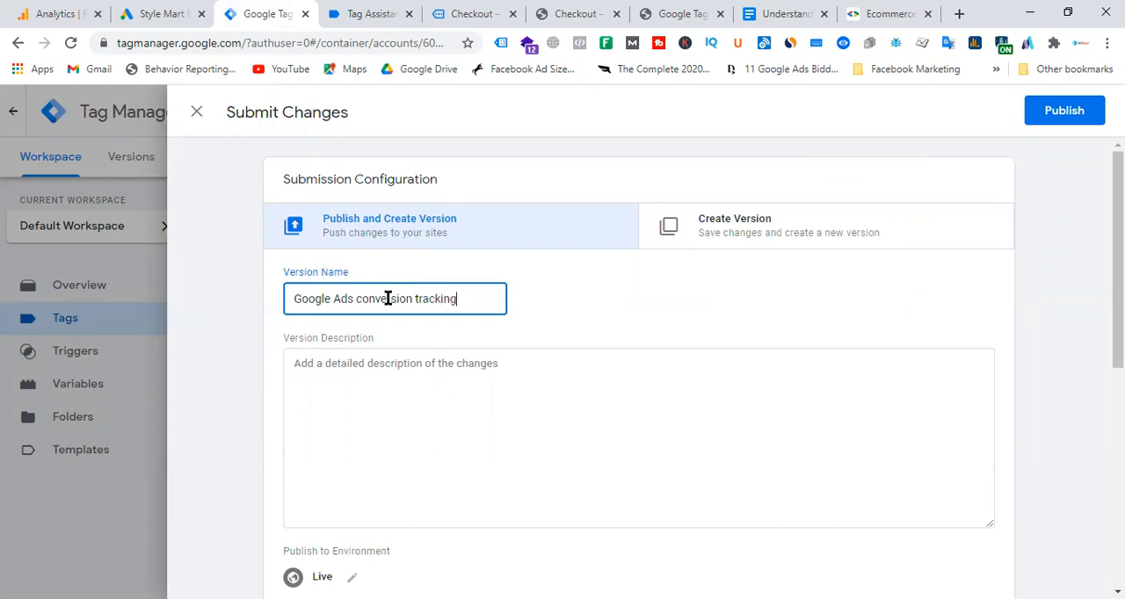
left_click(1084, 118)
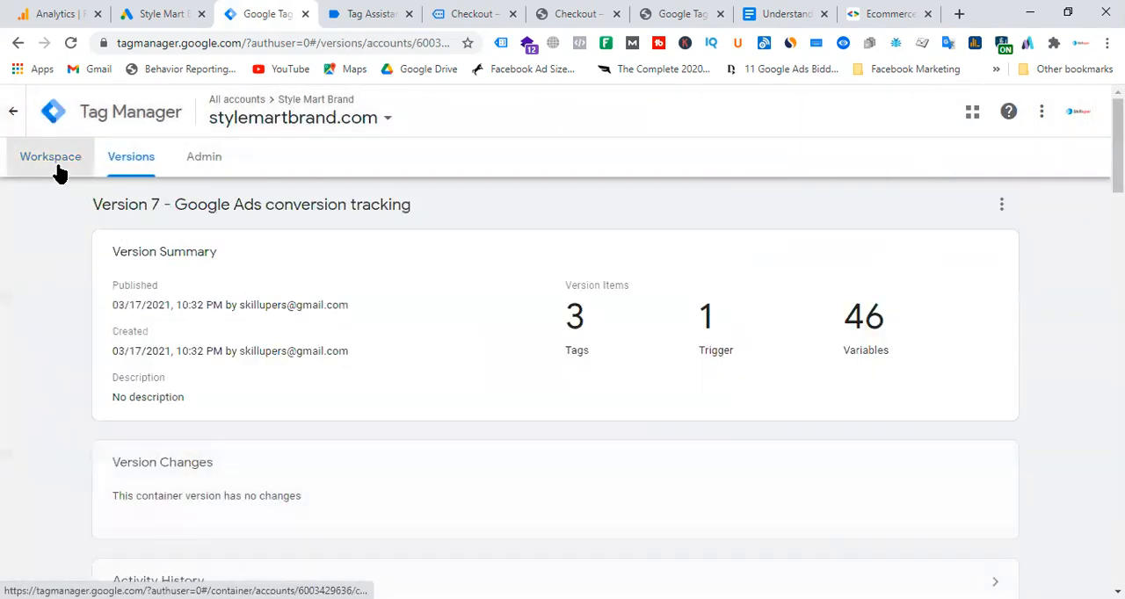
Return to the container's workspace and close the old checkout and Tag Assistant tabs.
left_click(57, 168)
left_click(372, 13)
left_click(443, 13)
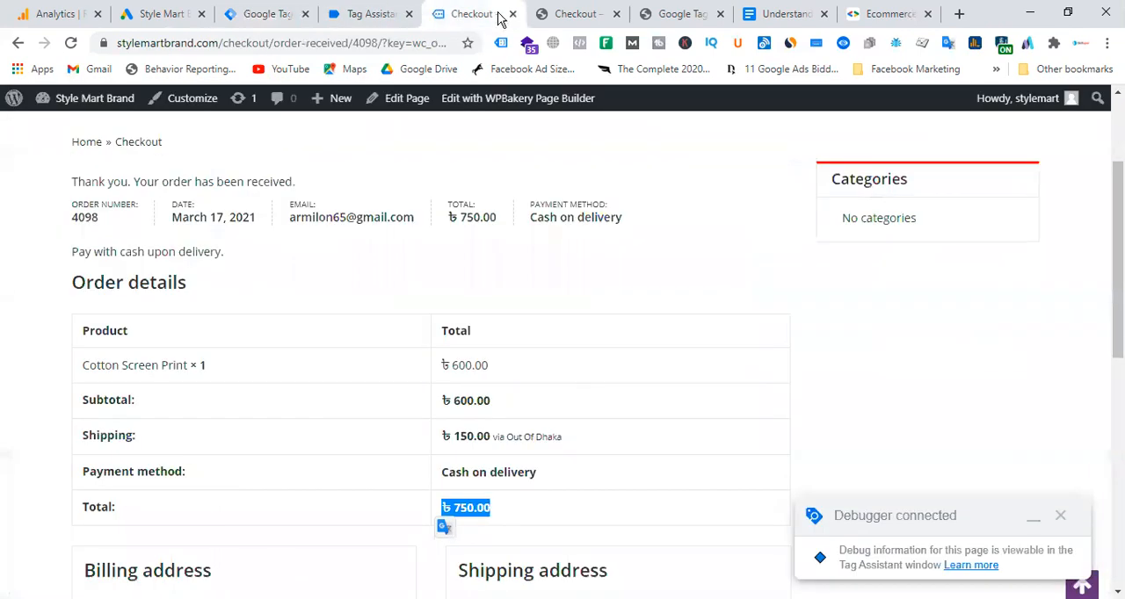
left_click(513, 14)
left_click(513, 14)
left_click(513, 14)
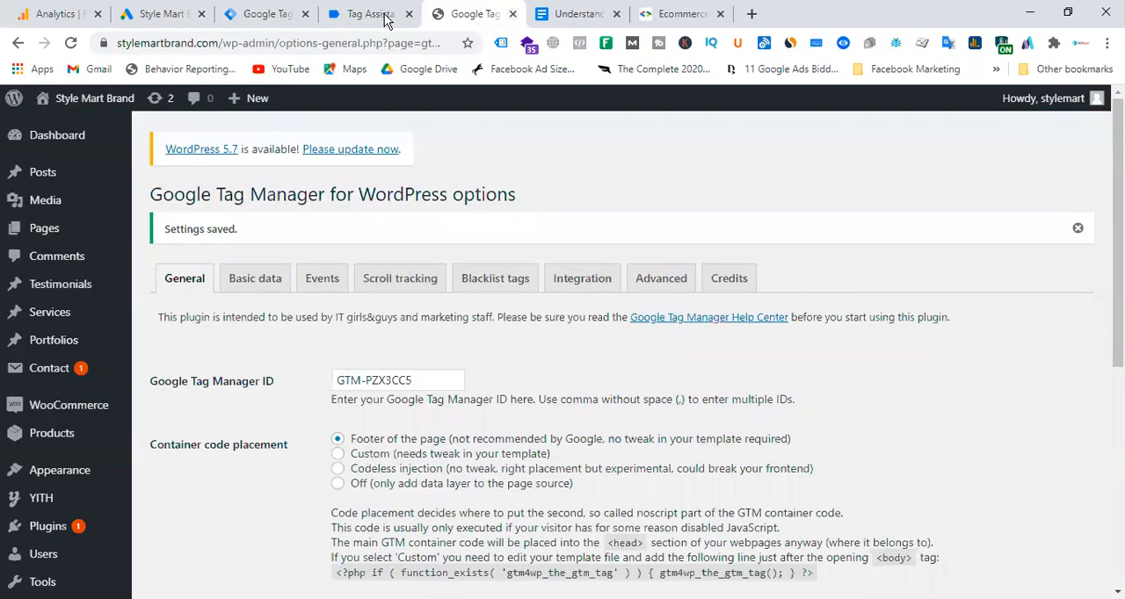
left_click(380, 15)
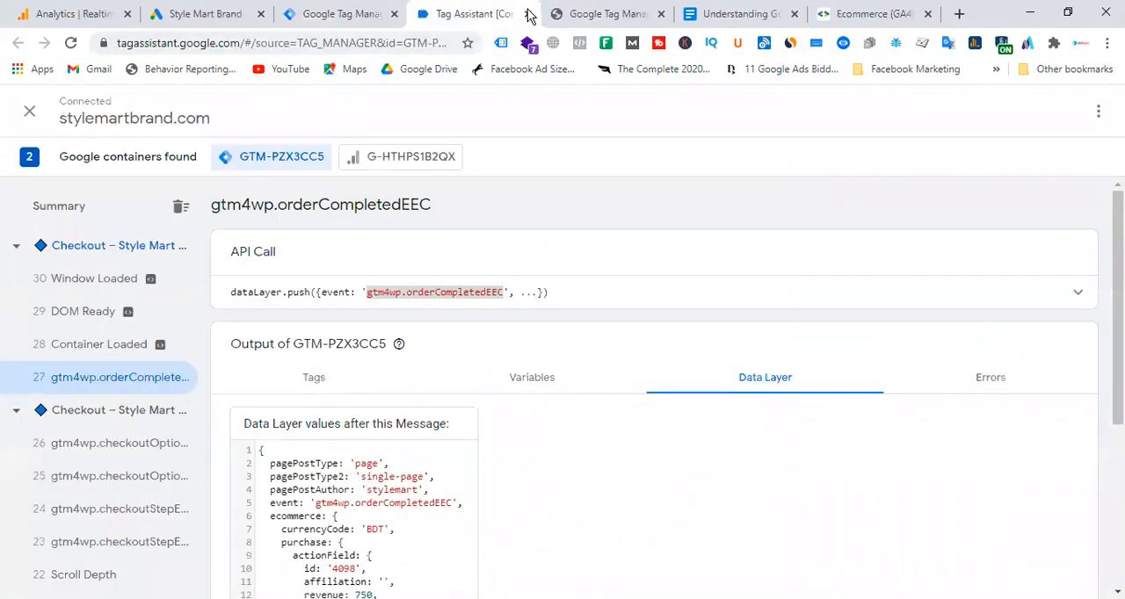
left_click(522, 14)
left_click(362, 14)
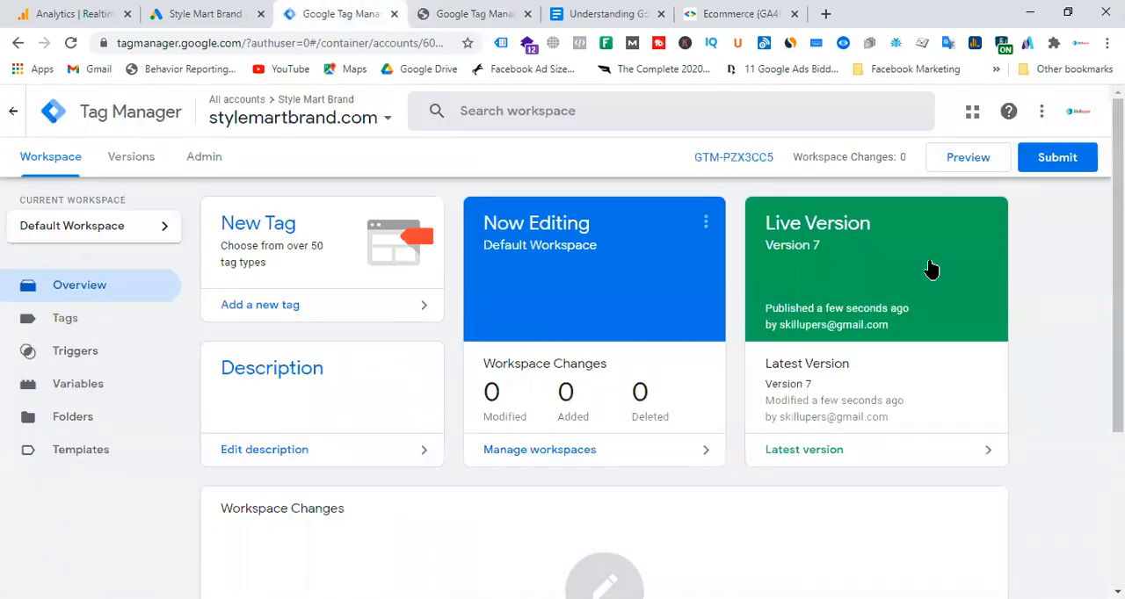
Complete the tag setup of the "Google Ads Purchase" conversion action in Google Ads and finish the wizard.
left_click(257, 15)
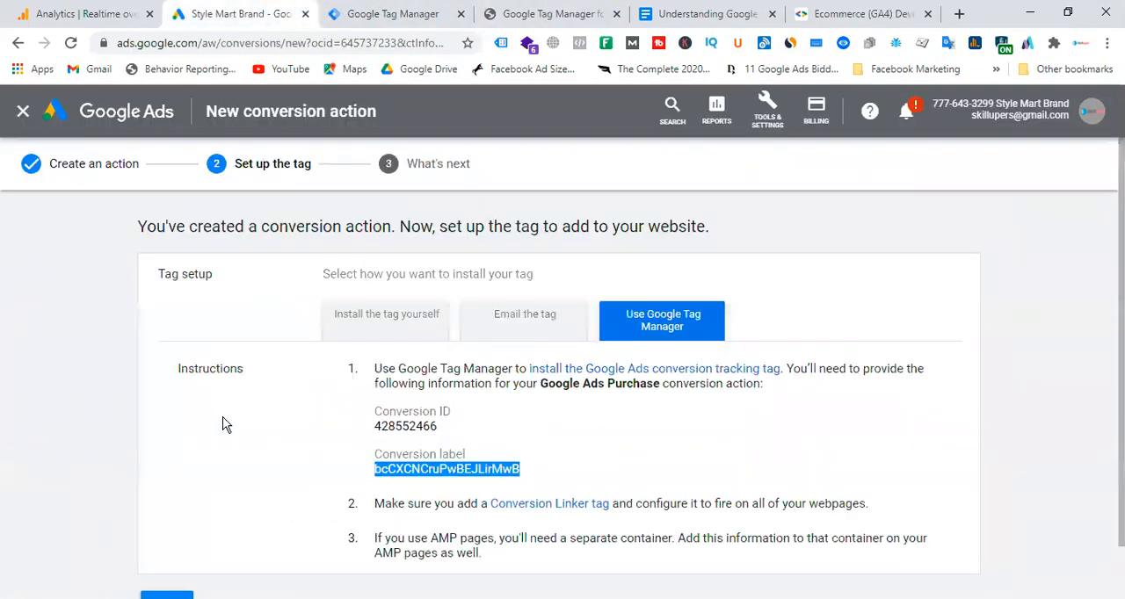
scroll(222, 424, "down", 1)
left_click(170, 549)
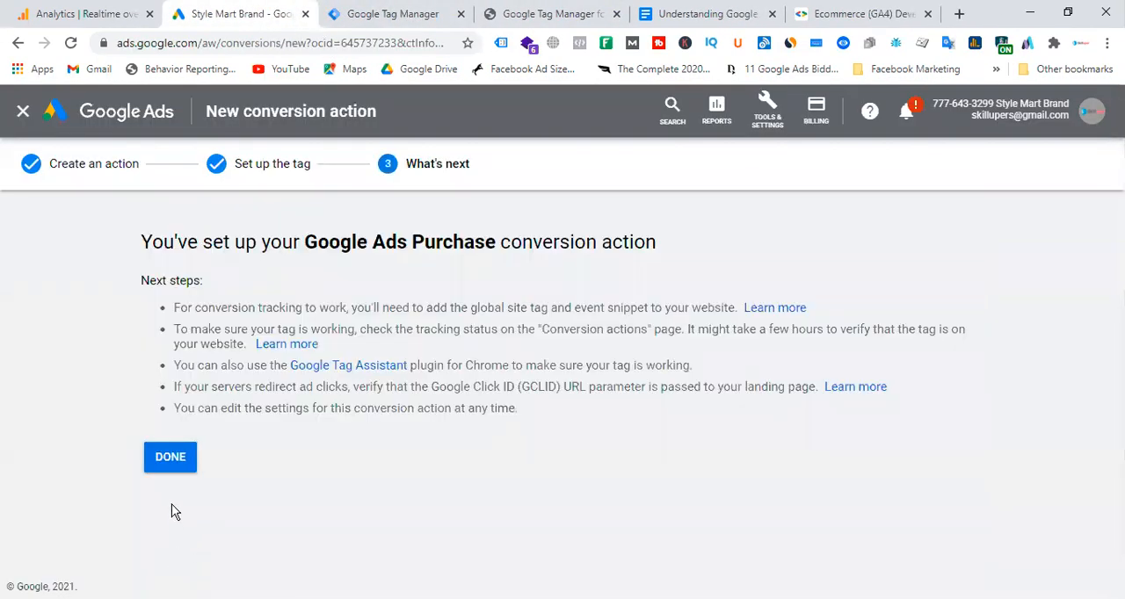
left_click(195, 457)
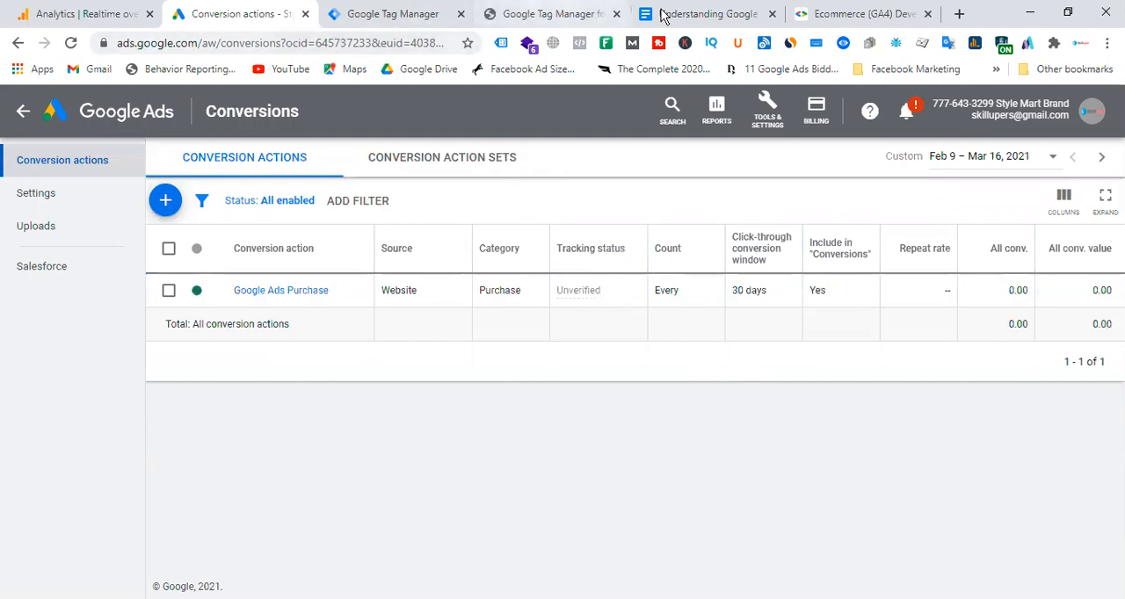
left_click(398, 15)
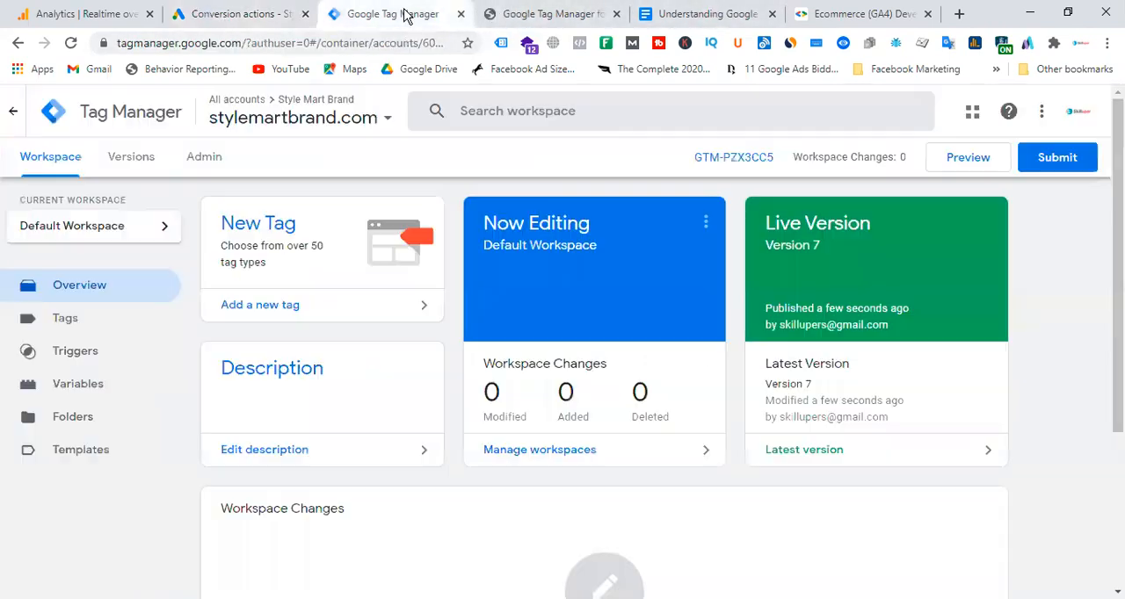
left_click(865, 14)
left_click(603, 15)
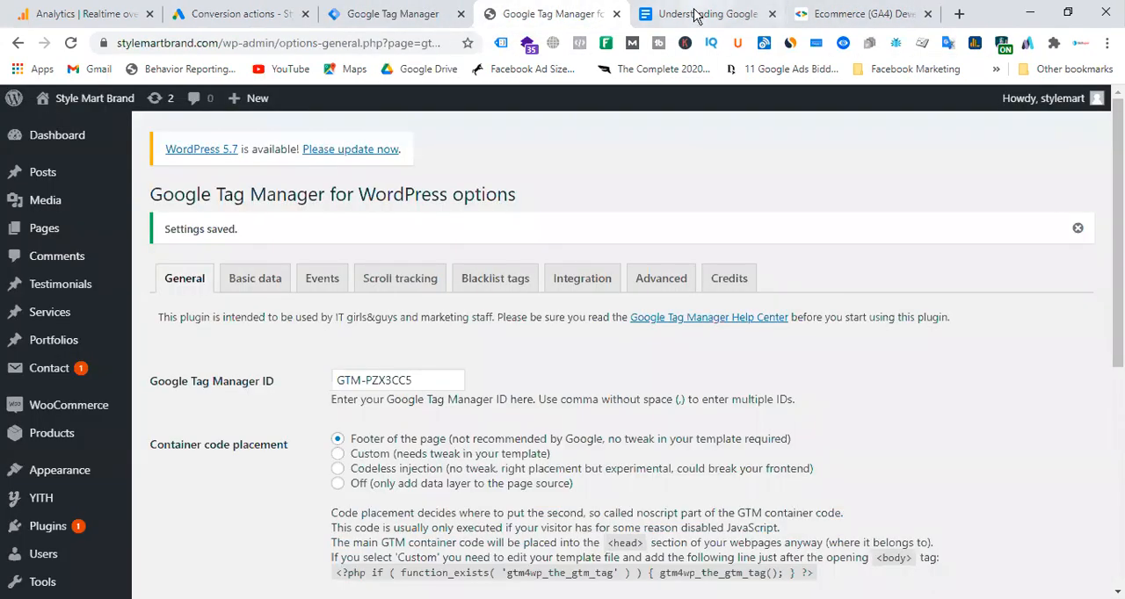
left_click(696, 14)
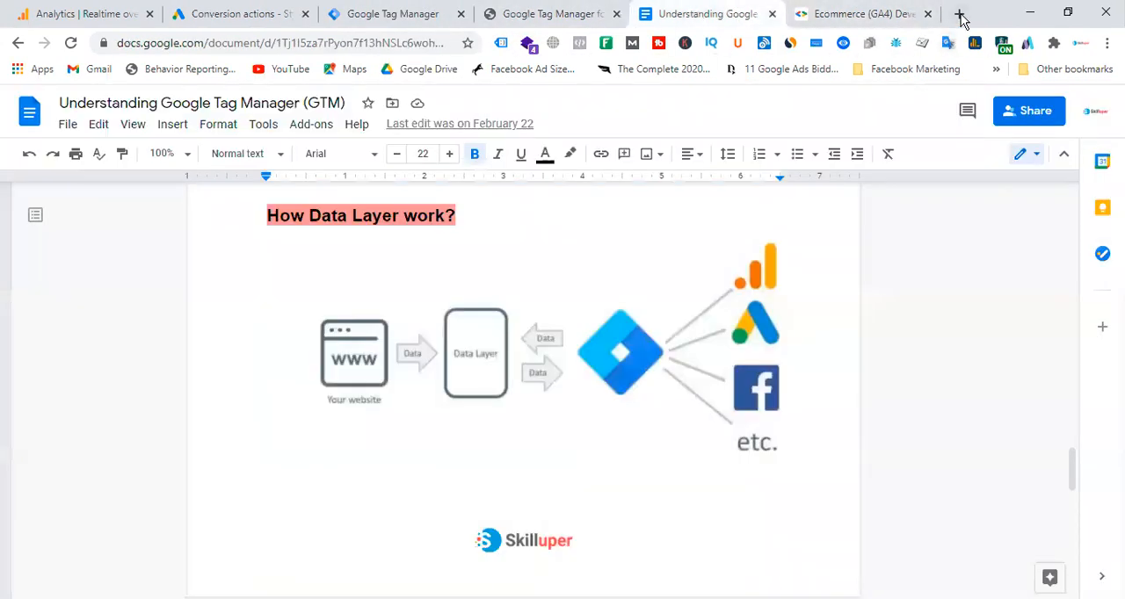
left_click(391, 15)
left_click(254, 15)
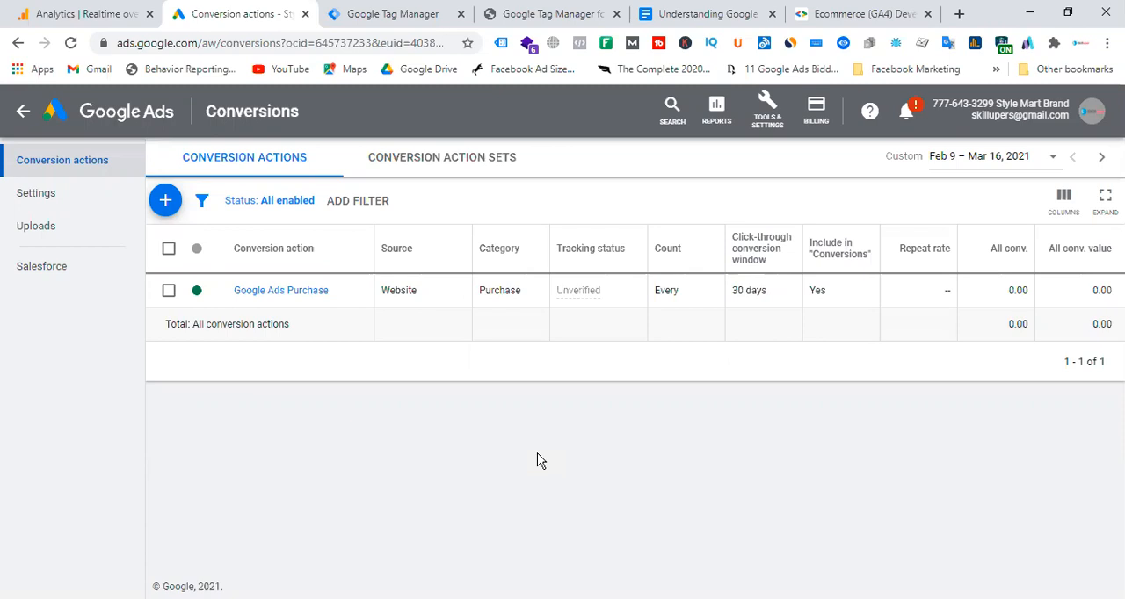
left_click(412, 14)
left_click(961, 163)
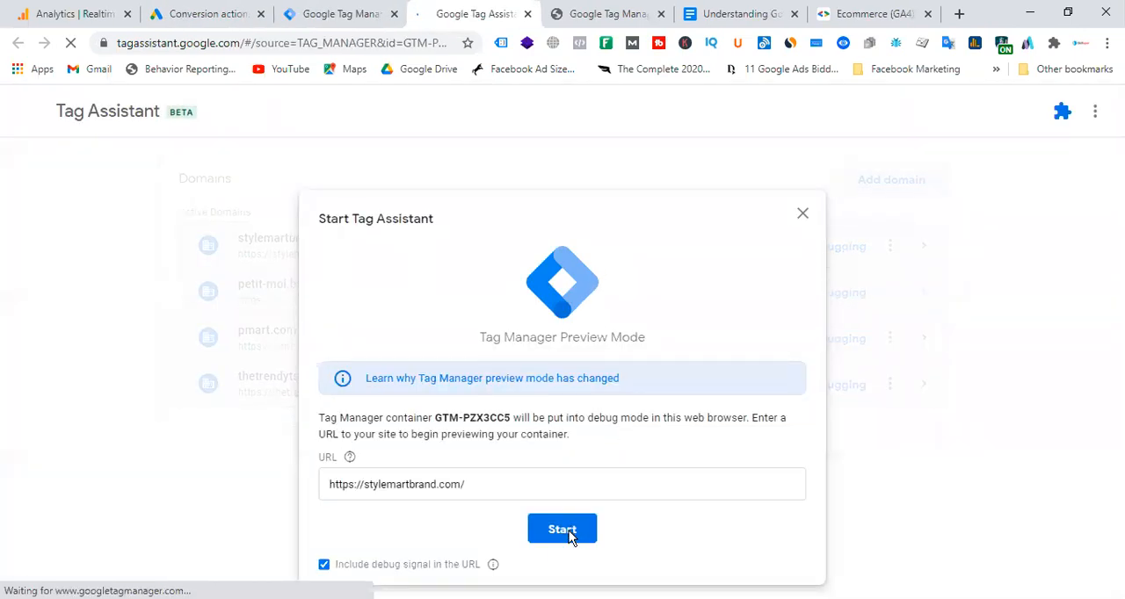
left_click(566, 533)
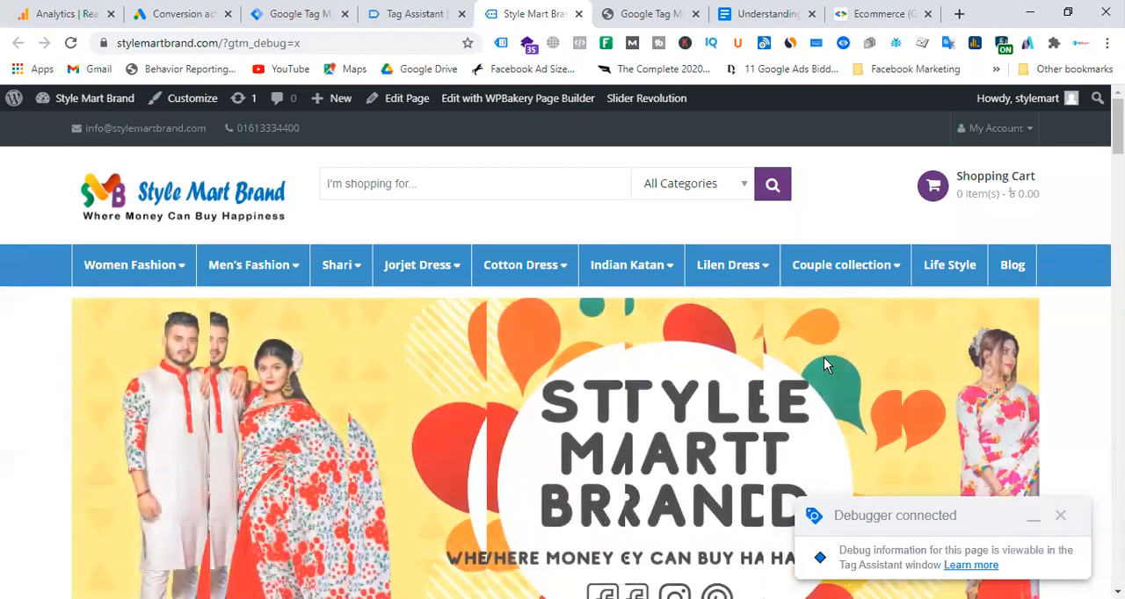
Open the product page of the first Indian dress in the second row of the store's Cotton Dress section.
scroll(520, 299, "down", 3)
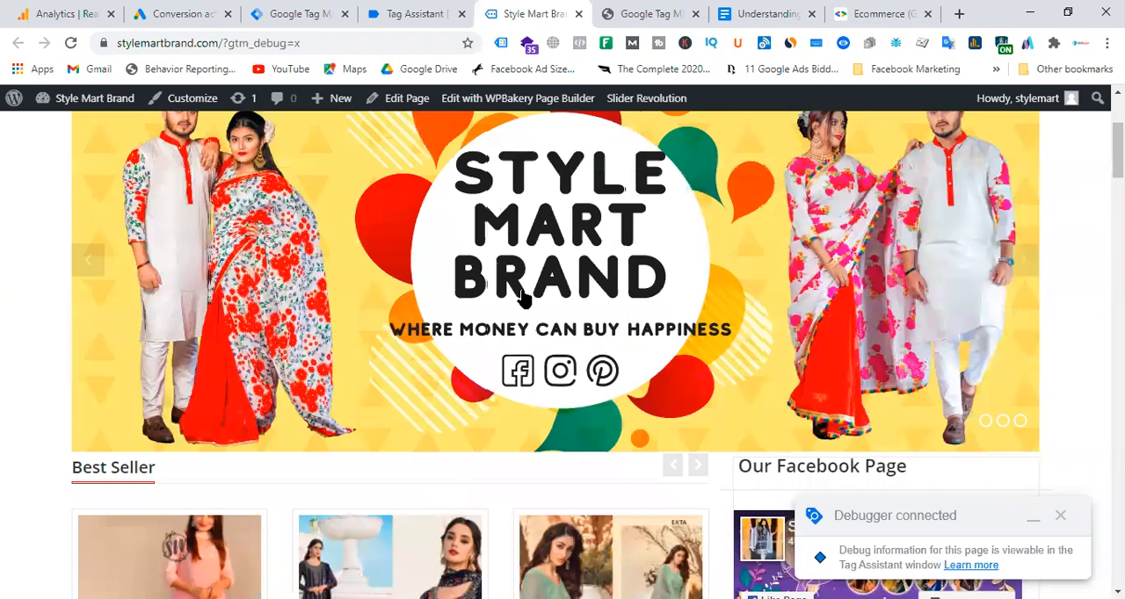
scroll(520, 298, "down", 12)
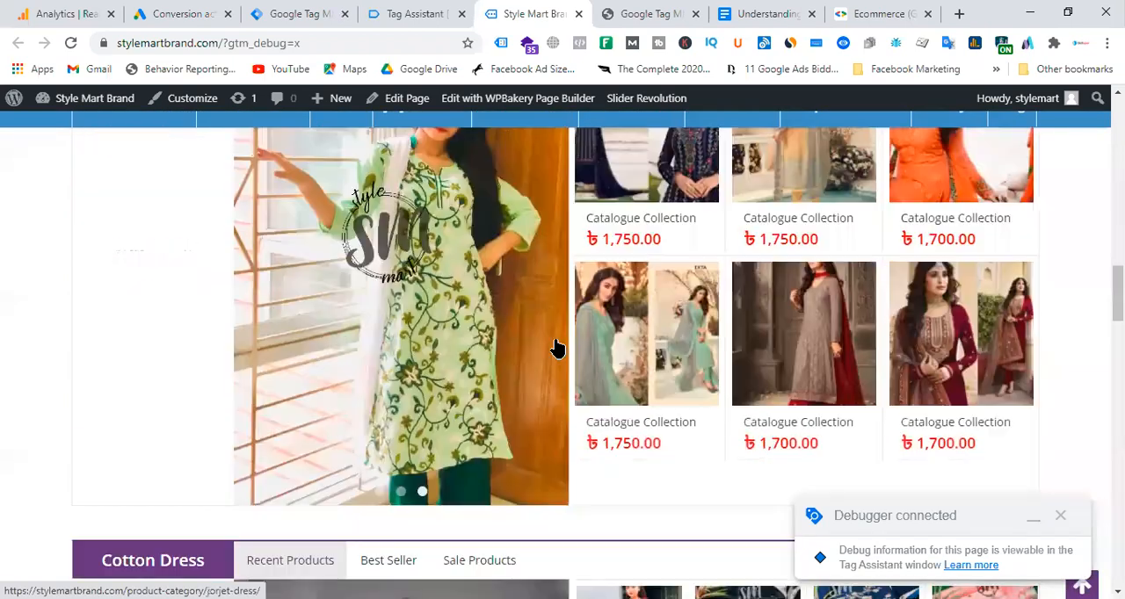
scroll(556, 348, "down", 5)
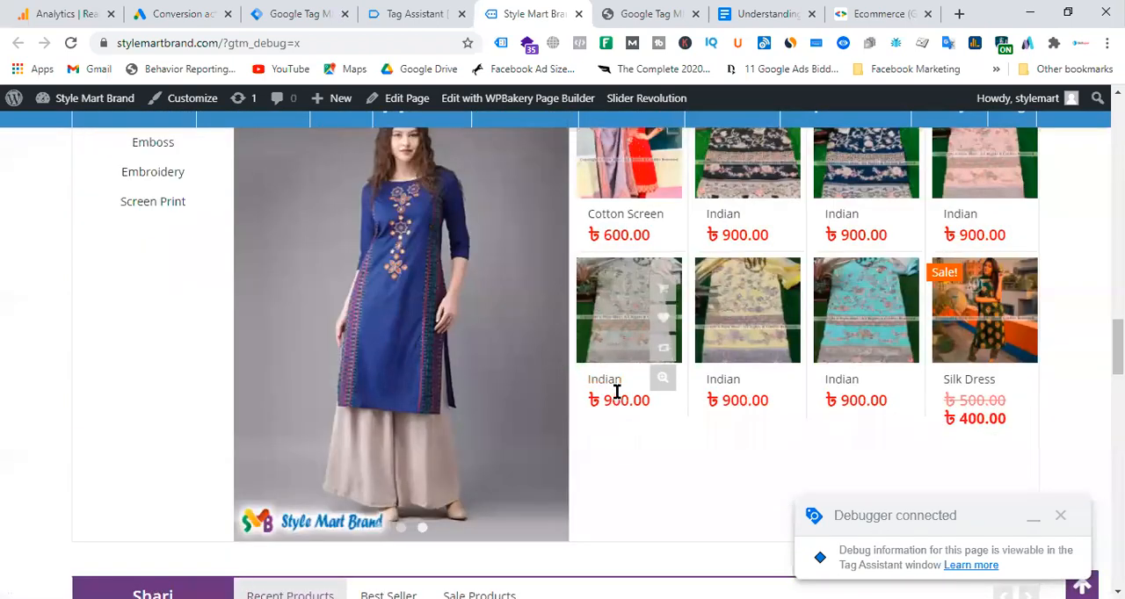
left_click(610, 392)
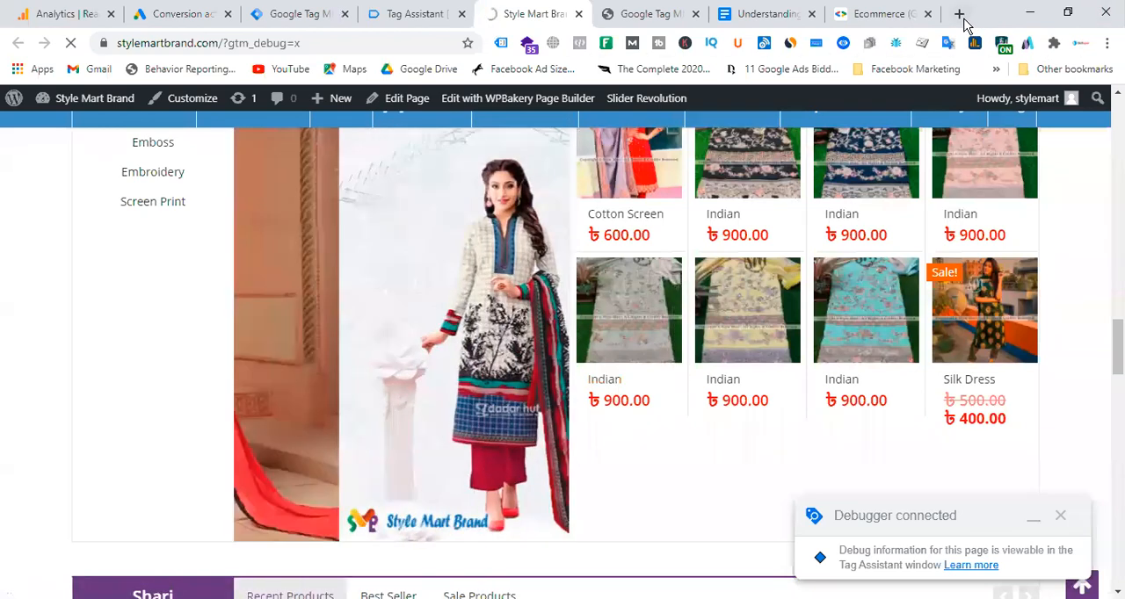
Open the Google Ads home page in a new tab and go to its sign-in.
left_click(963, 19)
type("ads.google.com/intl/en_BD/home/")
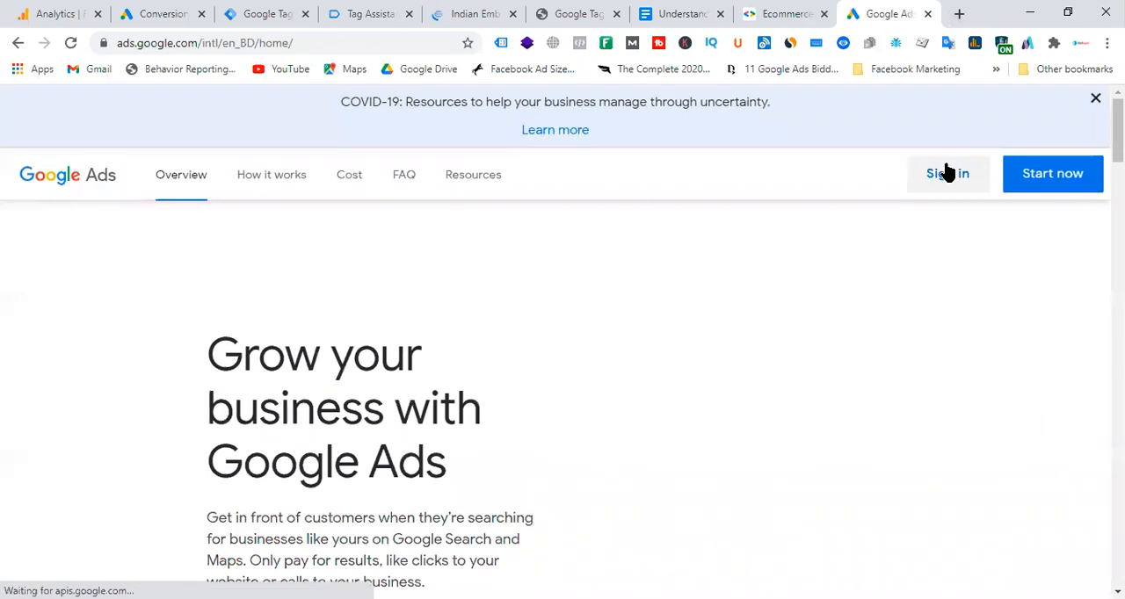
left_click(946, 175)
Add the Indian Embroidery Dress to the cart and continue into the connected Tag Assistant debug session.
left_click(483, 14)
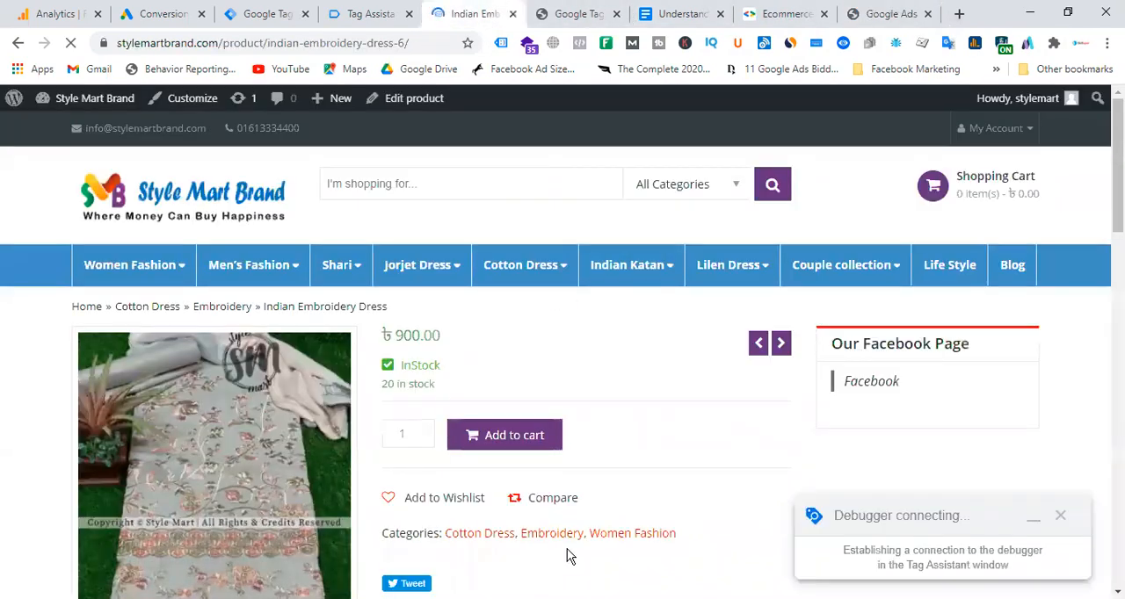
left_click(387, 14)
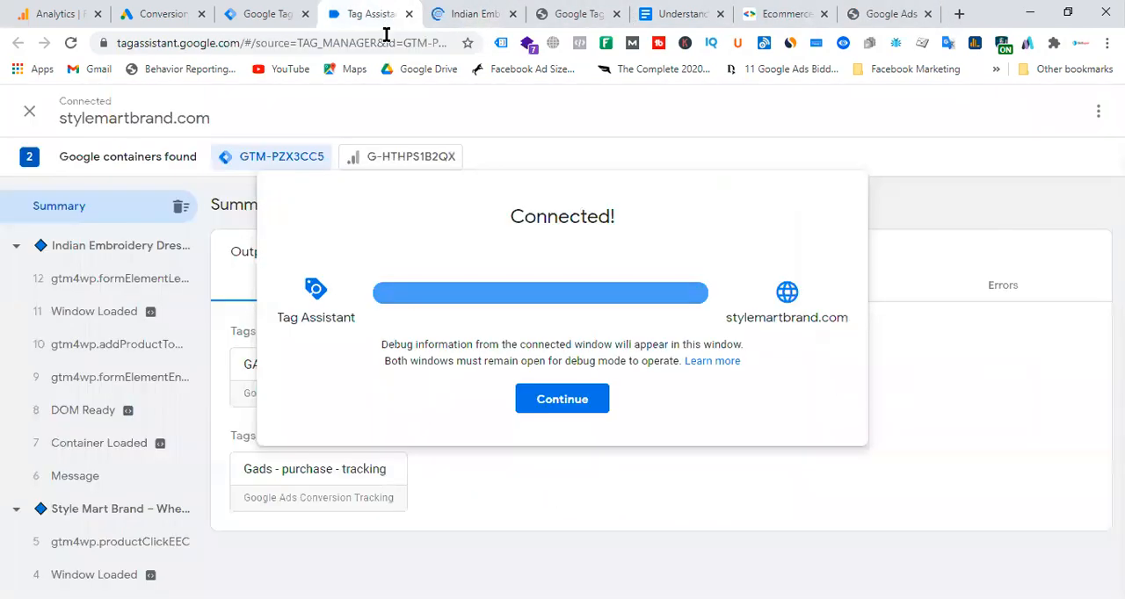
left_click(573, 402)
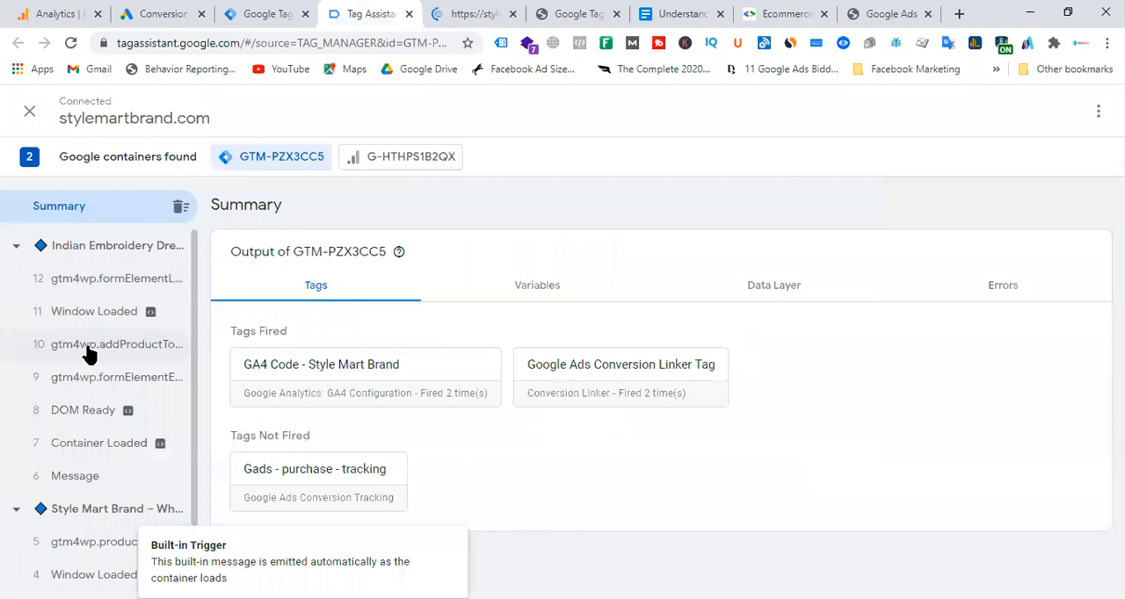
left_click(492, 14)
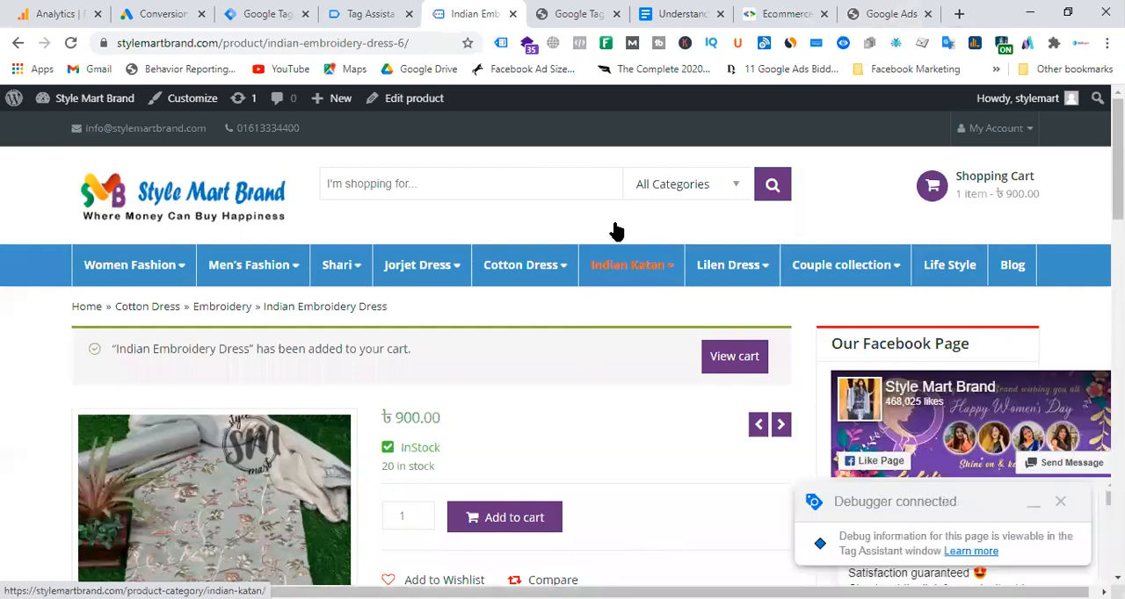
Choose the Petit Moi account in the Google Ads account selection.
left_click(892, 14)
scroll(584, 422, "down", 6)
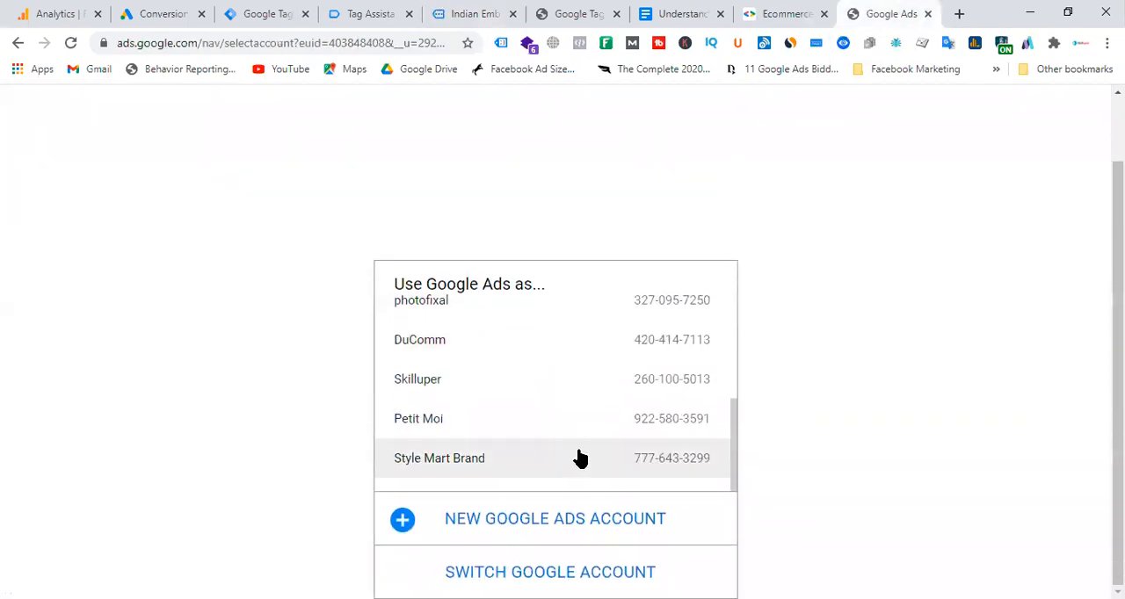
left_click(525, 430)
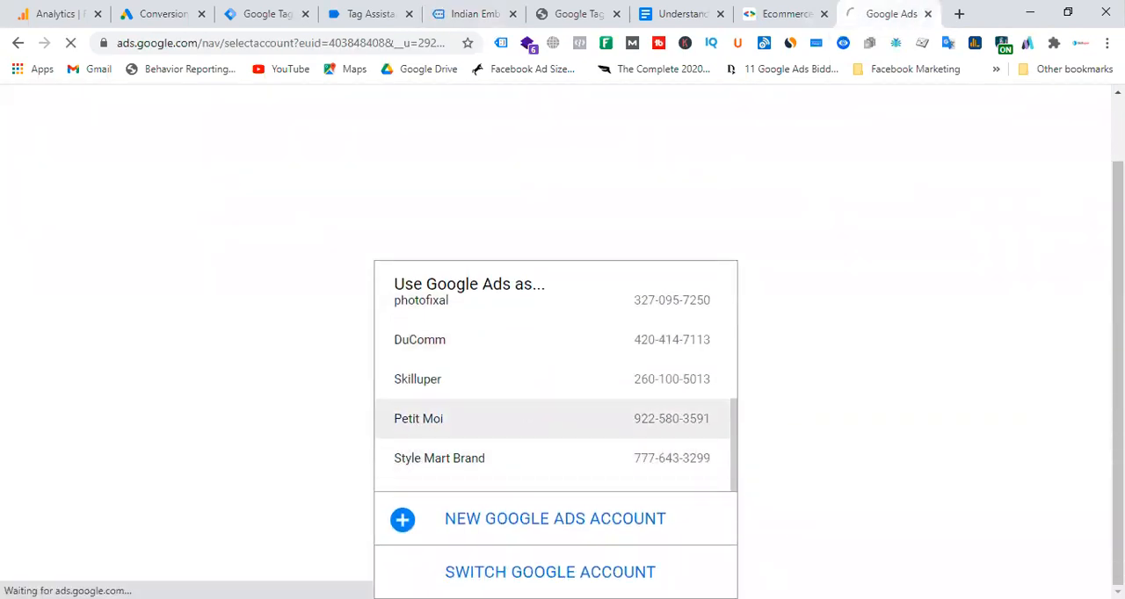
Check the debug summary in Tag Assistant and proceed to the store's checkout with the dress in the cart.
left_click(392, 14)
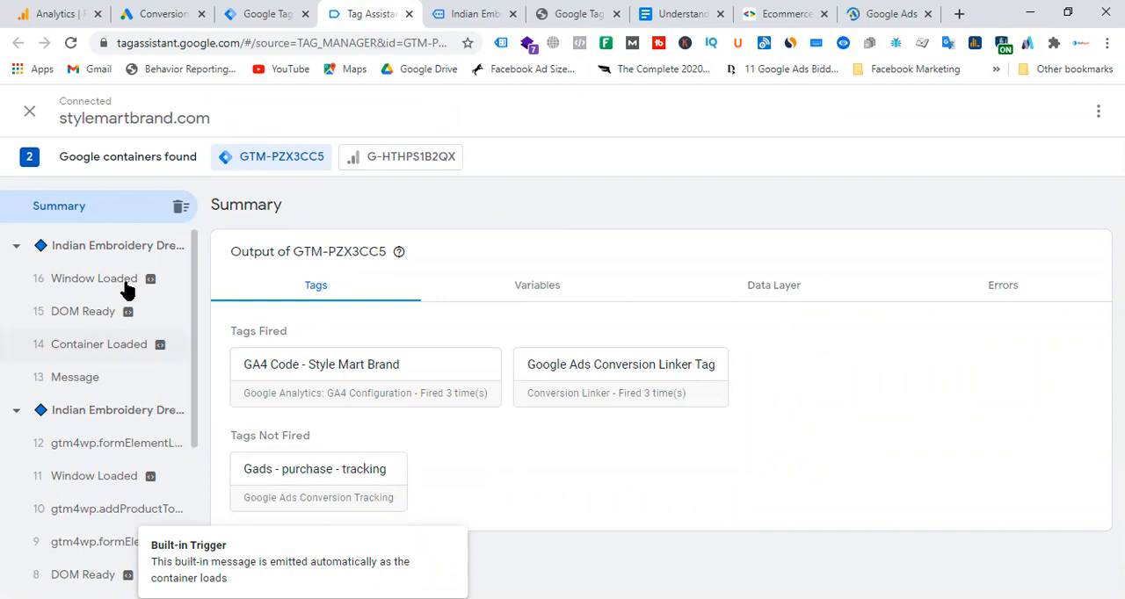
key("ctrl+Tab")
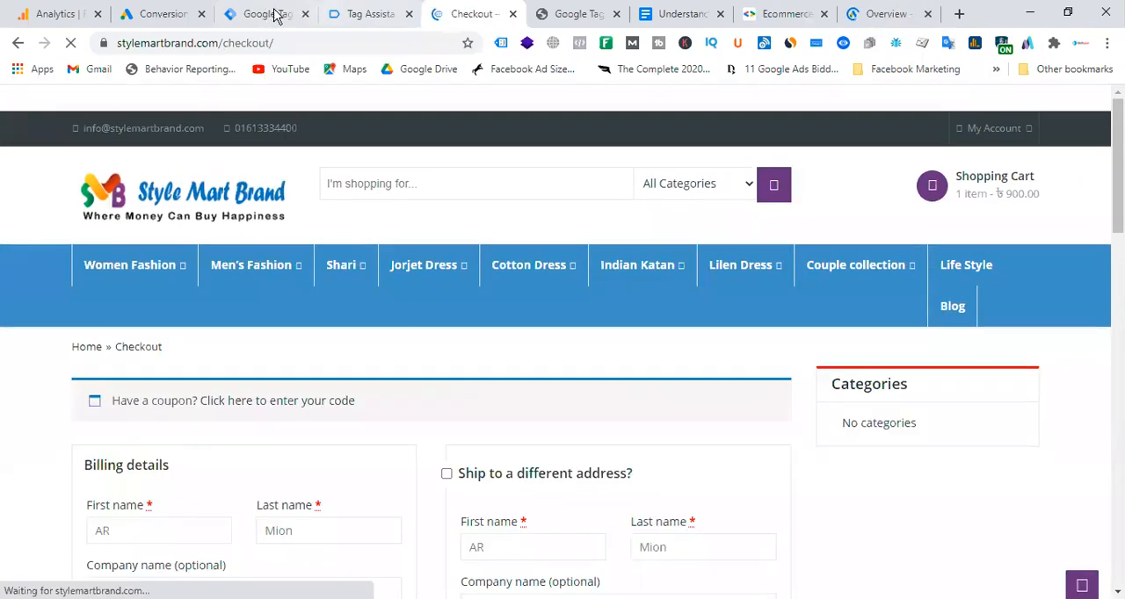
scroll(537, 461, "down", 6)
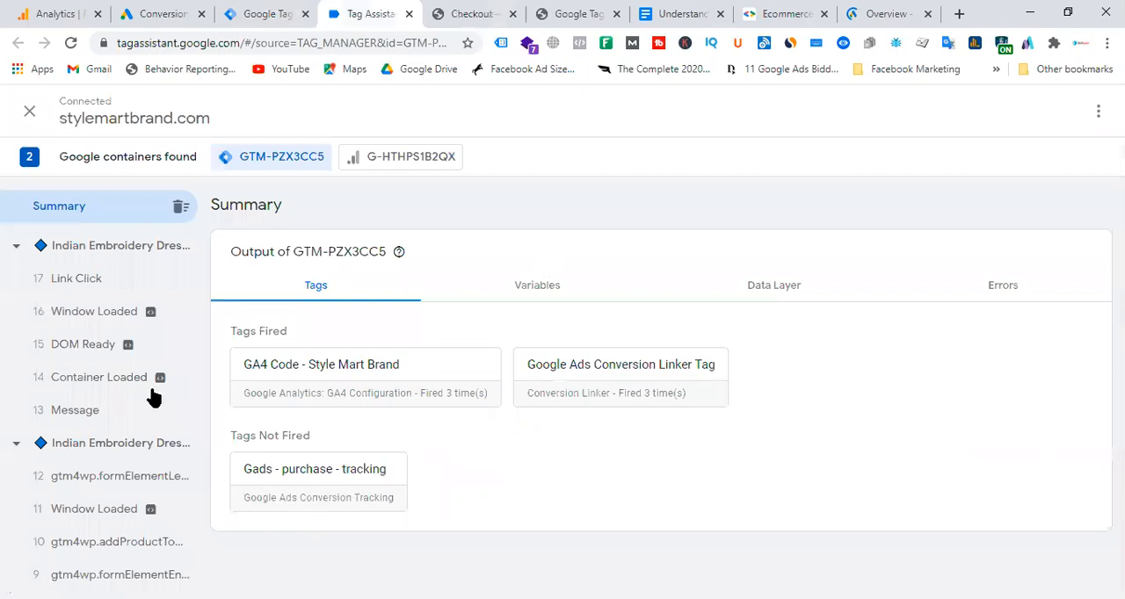
Examine the "dlv - gads - purchase id" and "dlv - gads - purchase value" variables at the checkout's Window Loaded event, and return to the checkout page.
left_click(105, 250)
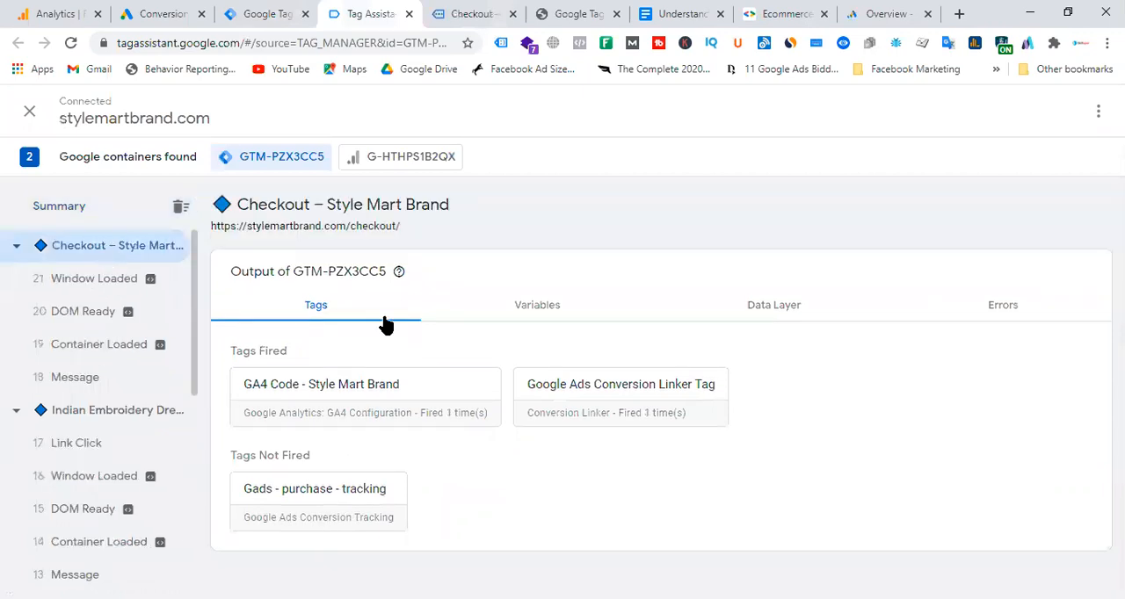
left_click(545, 309)
left_click(82, 288)
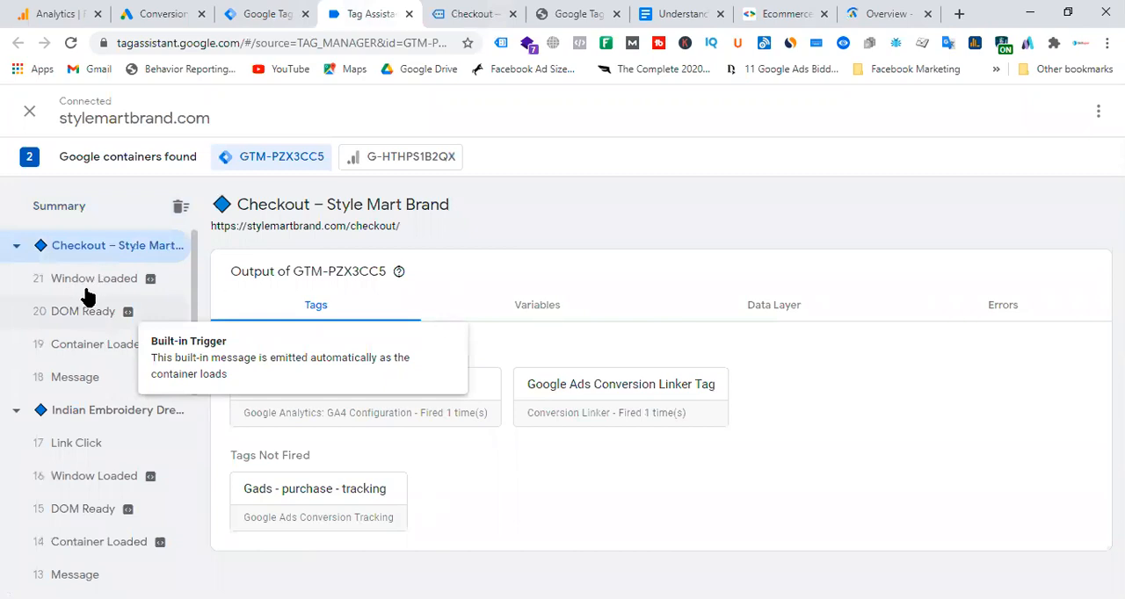
scroll(710, 404, "down", 3)
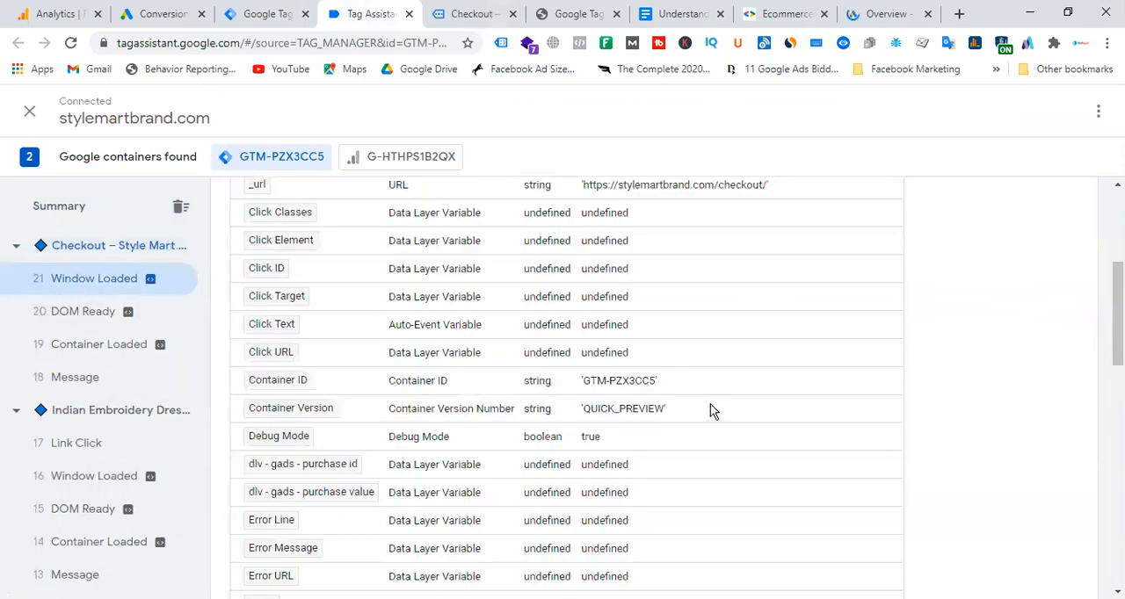
scroll(710, 404, "down", 4)
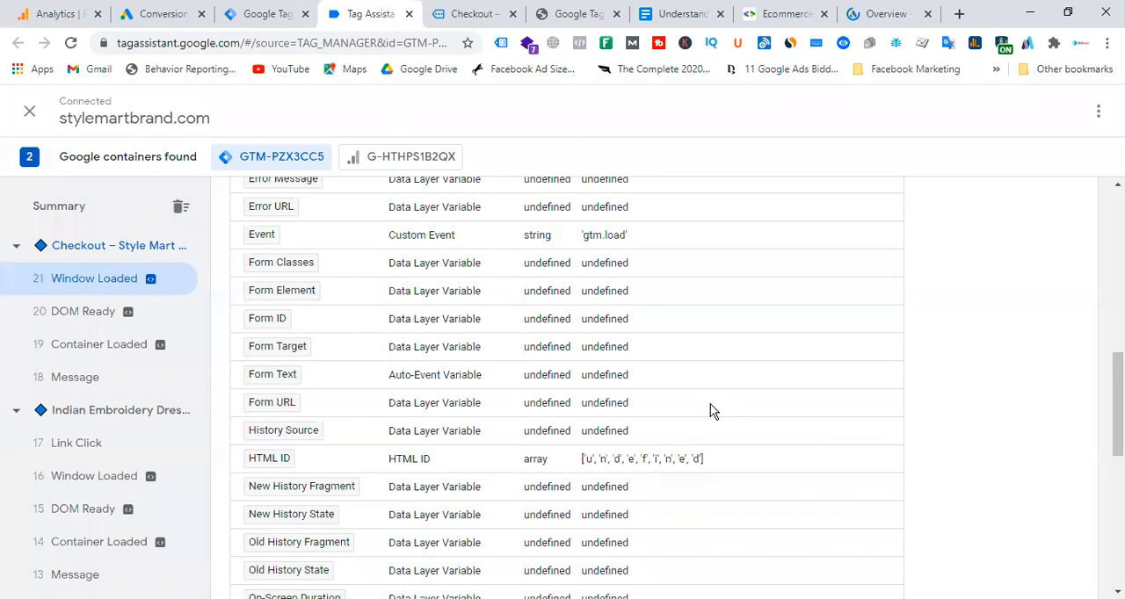
scroll(711, 407, "down", 4)
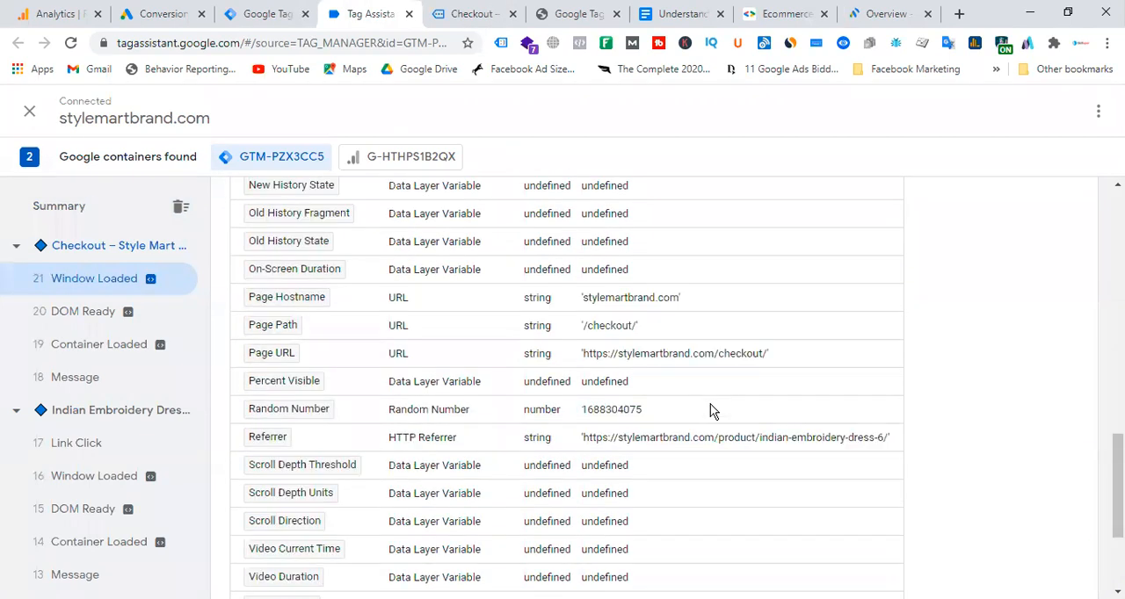
scroll(710, 406, "up", 6)
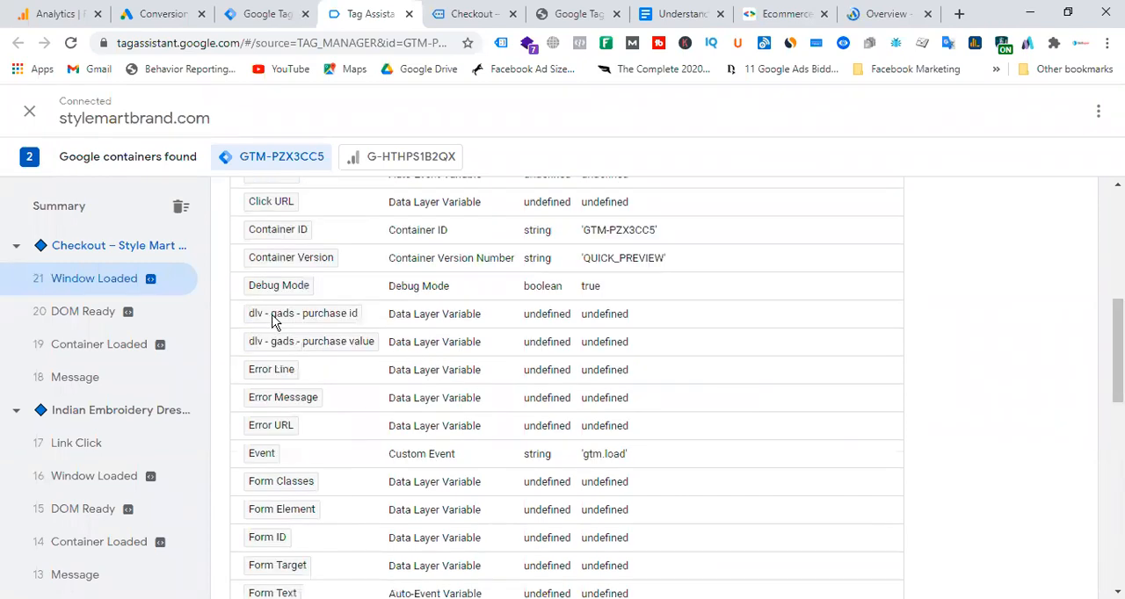
left_click_drag(589, 322, 638, 317)
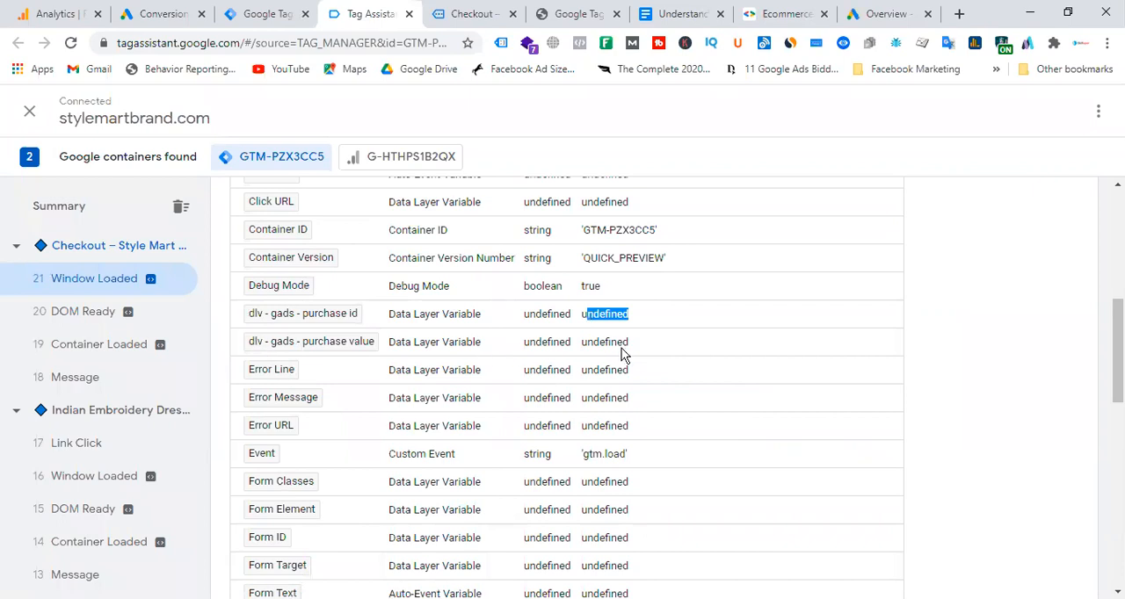
left_click(476, 13)
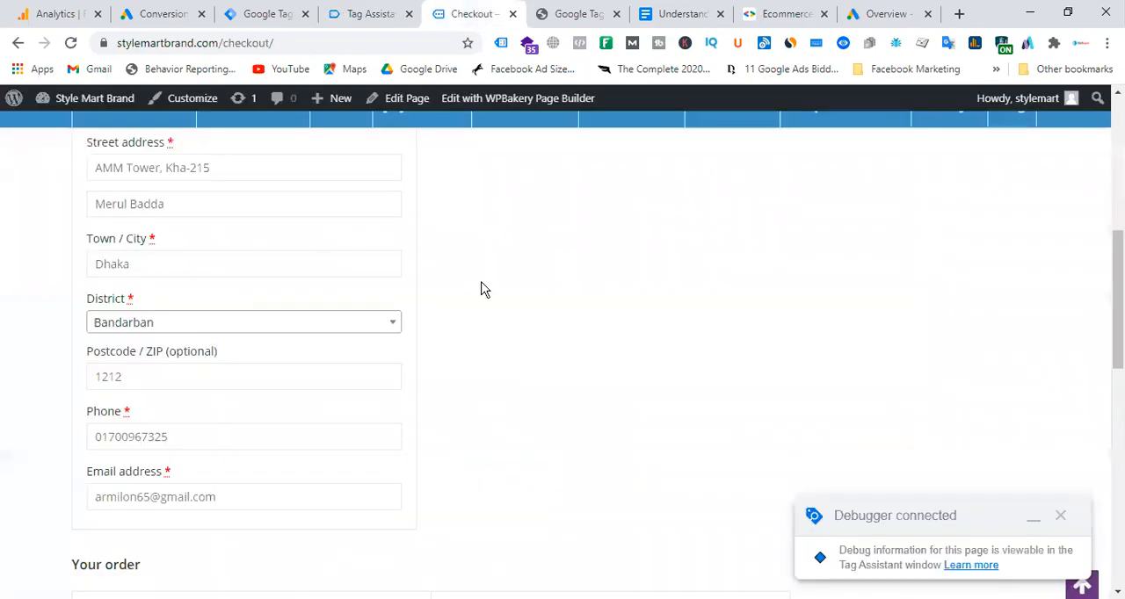
Place the test order from the checkout page and return to the Tag Assistant debug session.
scroll(490, 381, "down", 5)
left_click(721, 561)
left_click(367, 13)
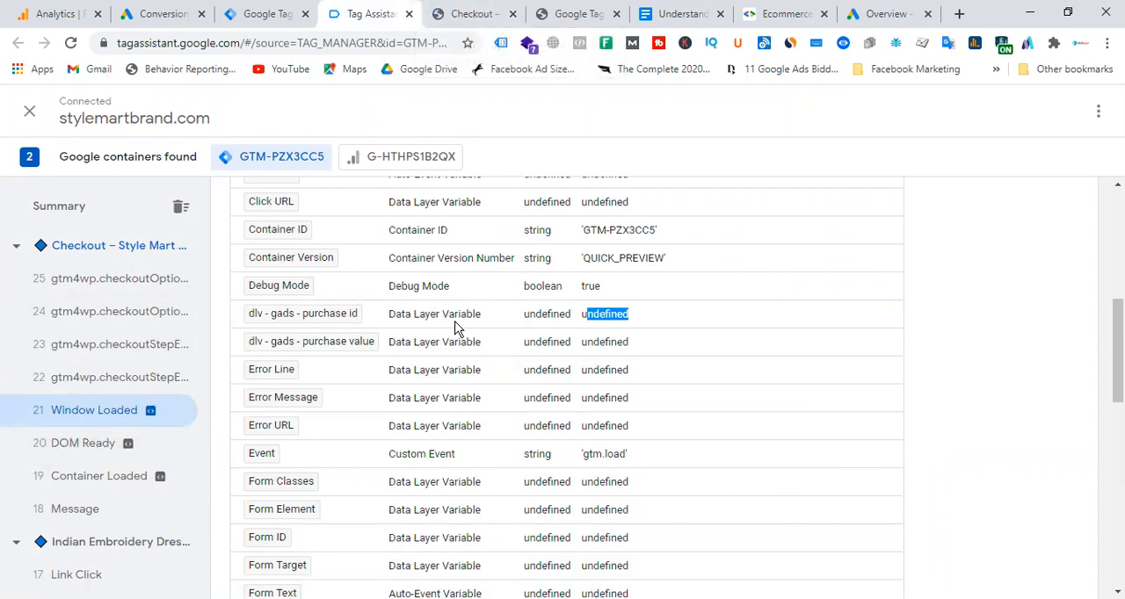
left_click(474, 13)
left_click(387, 13)
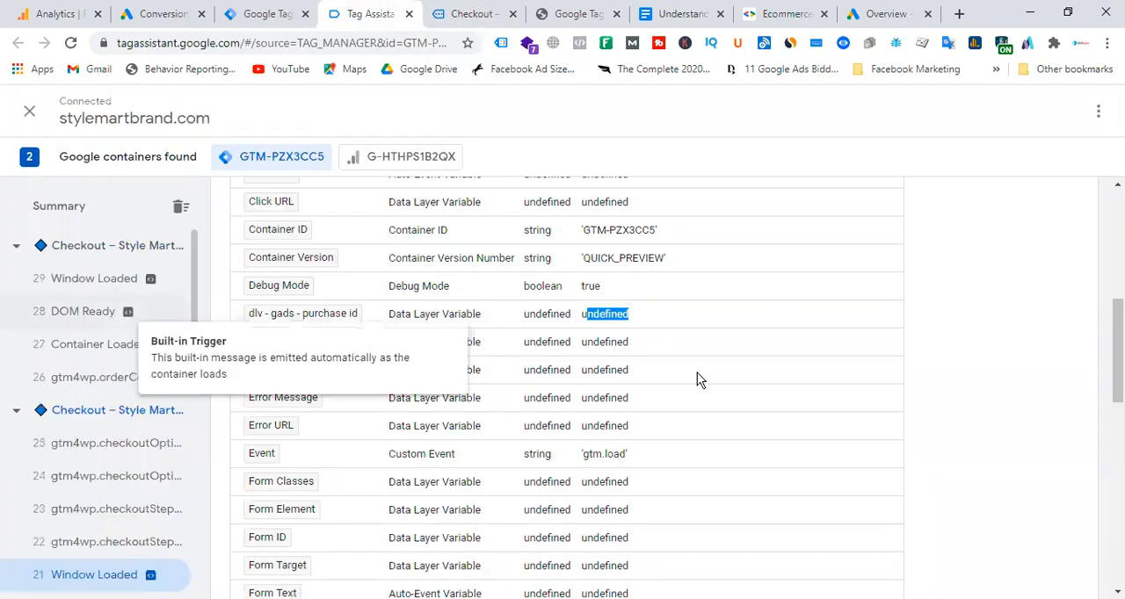
Open the gtm4wp.orderCompletedEEC event's variables and review the order number and total on the store's order confirmation page.
scroll(675, 291, "down", 3)
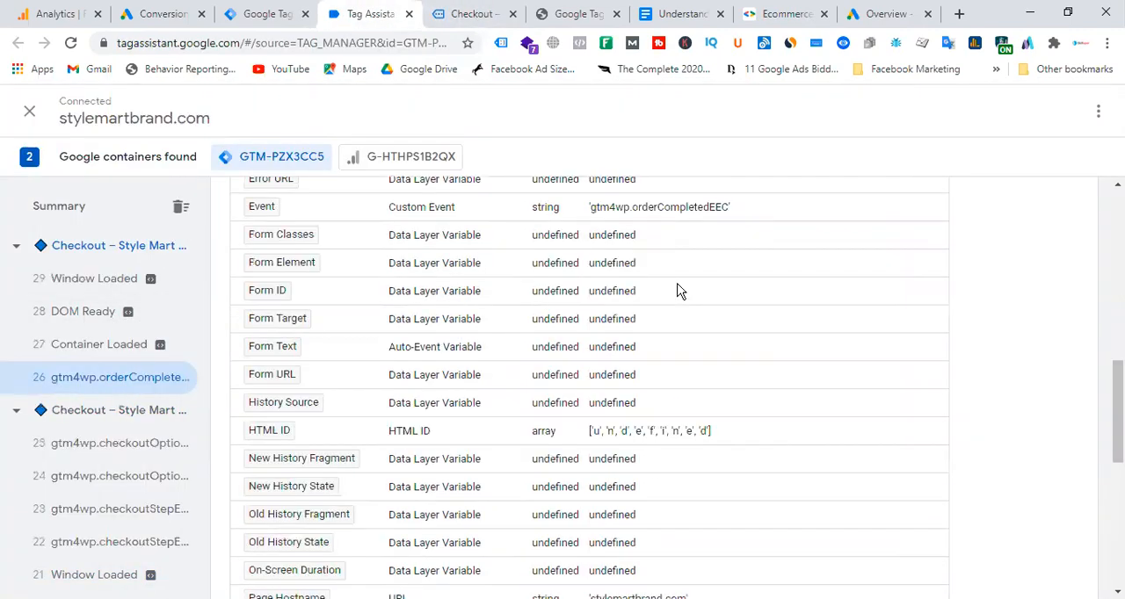
left_click(473, 13)
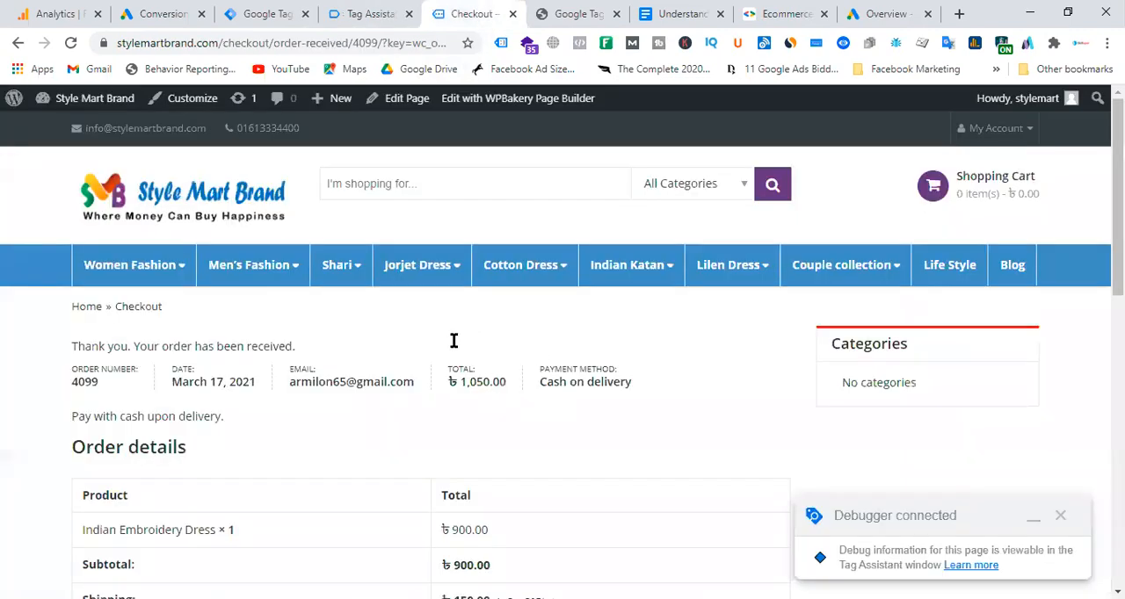
scroll(536, 351, "down", 4)
scroll(565, 354, "up", 4)
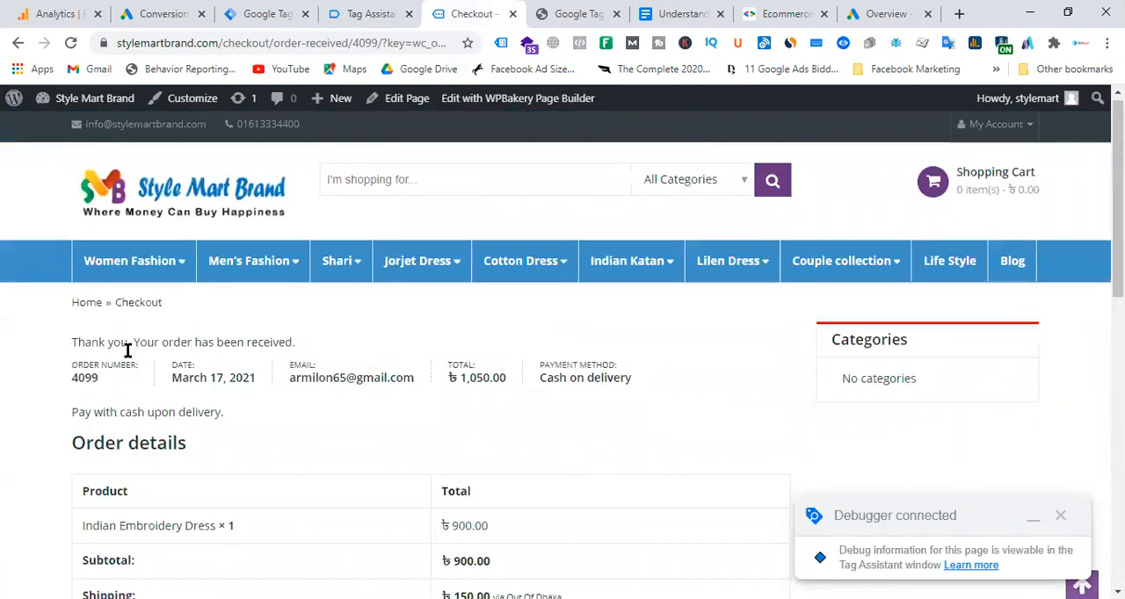
left_click(380, 13)
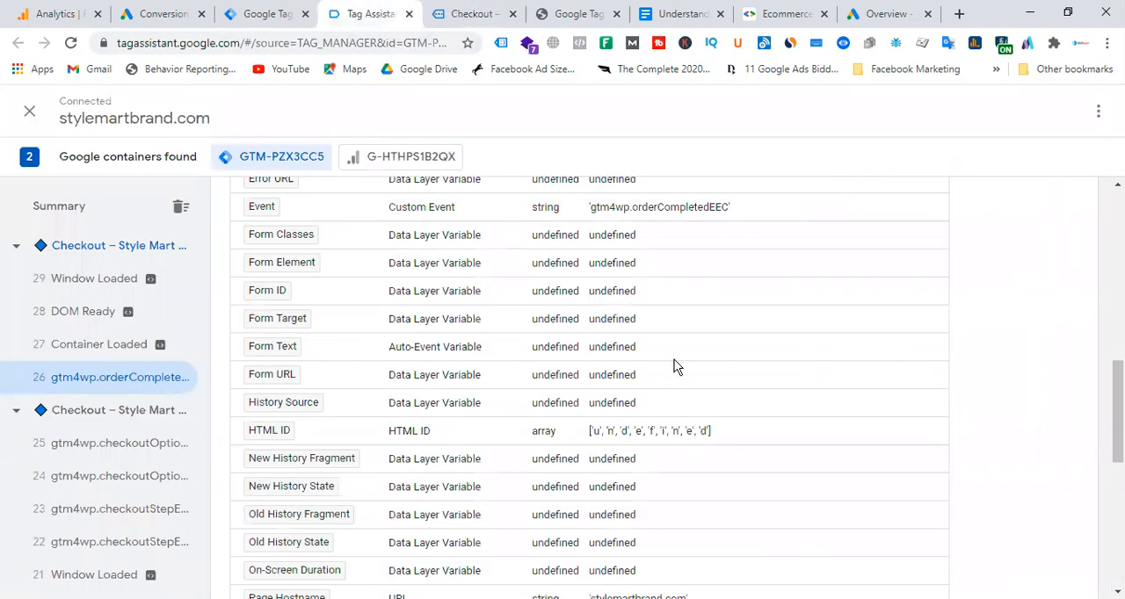
Examine the "dlv - gads - purchase id" and "dlv - gads - purchase value" variables at the gtm4wp.orderCompletedEEC event.
scroll(675, 366, "down", 6)
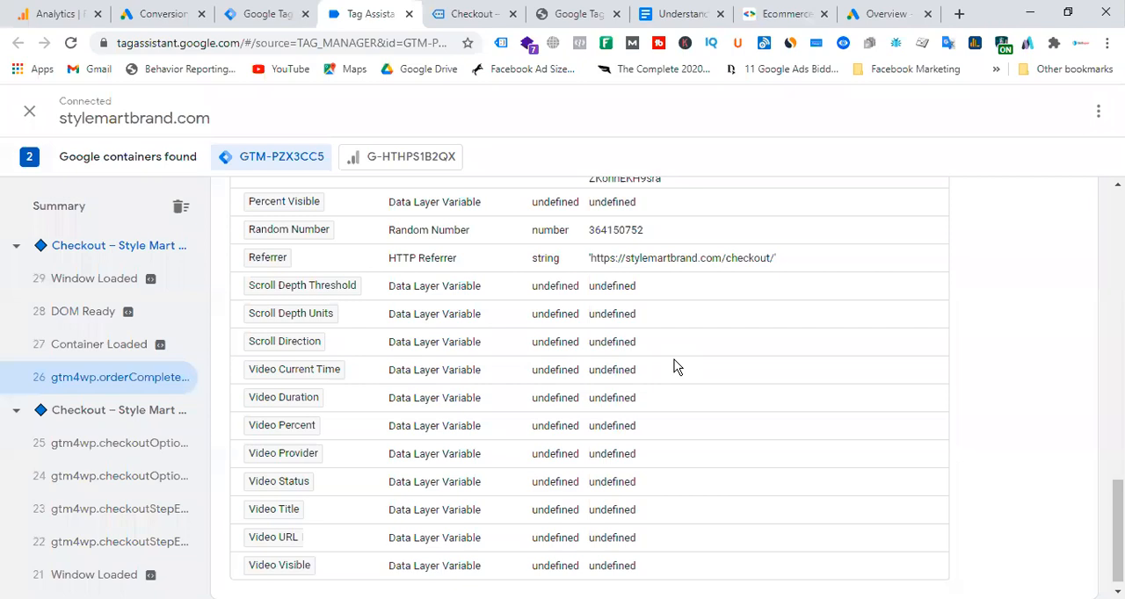
scroll(693, 388, "up", 6)
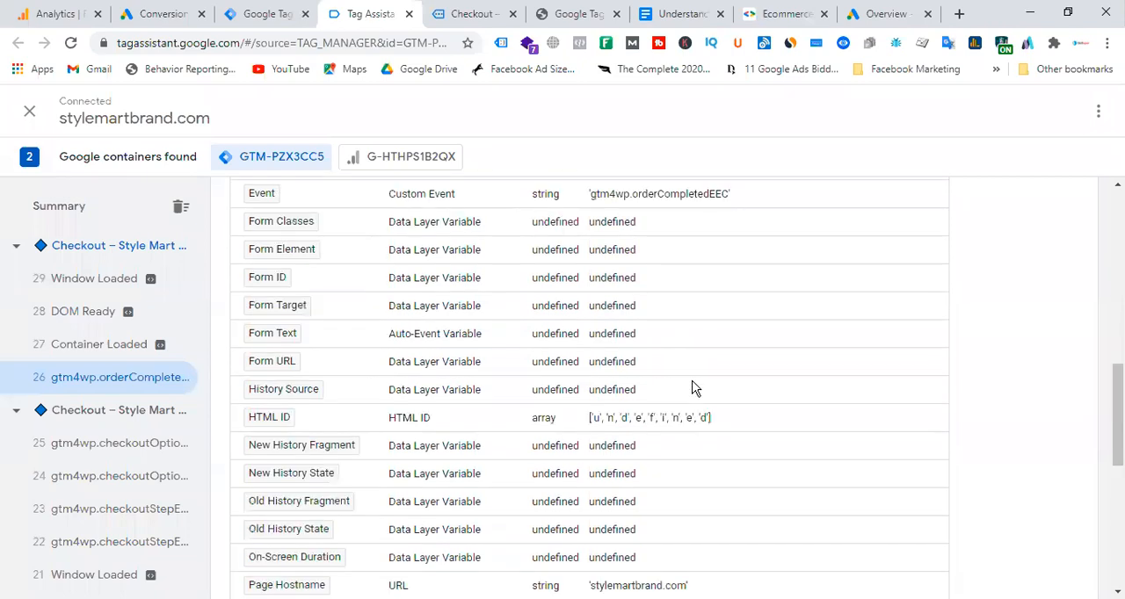
scroll(694, 389, "up", 6)
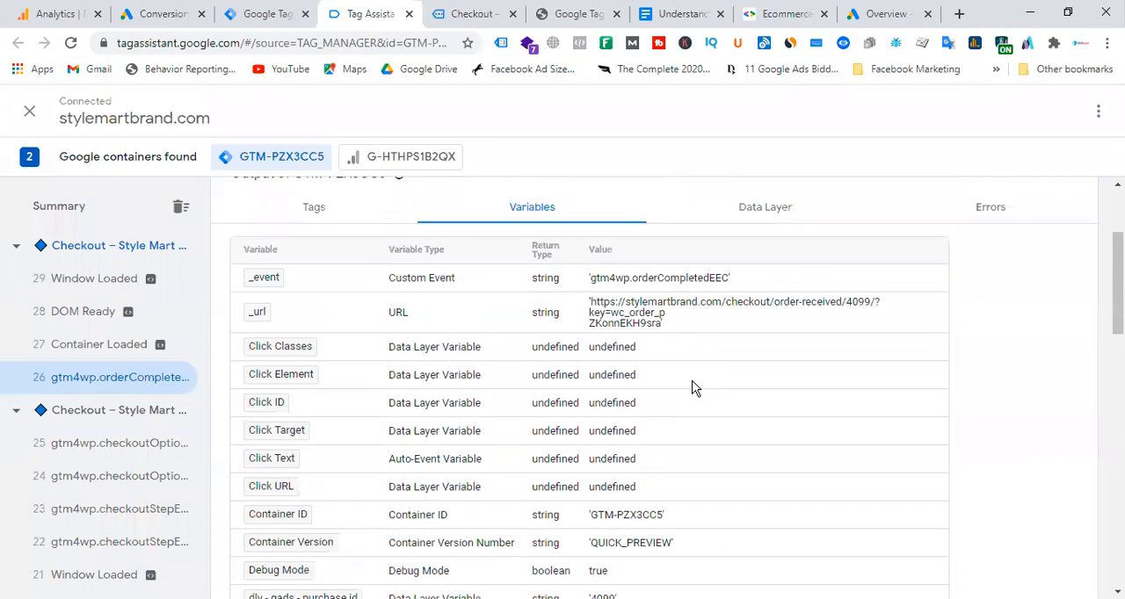
scroll(693, 389, "down", 1)
scroll(693, 388, "up", 2)
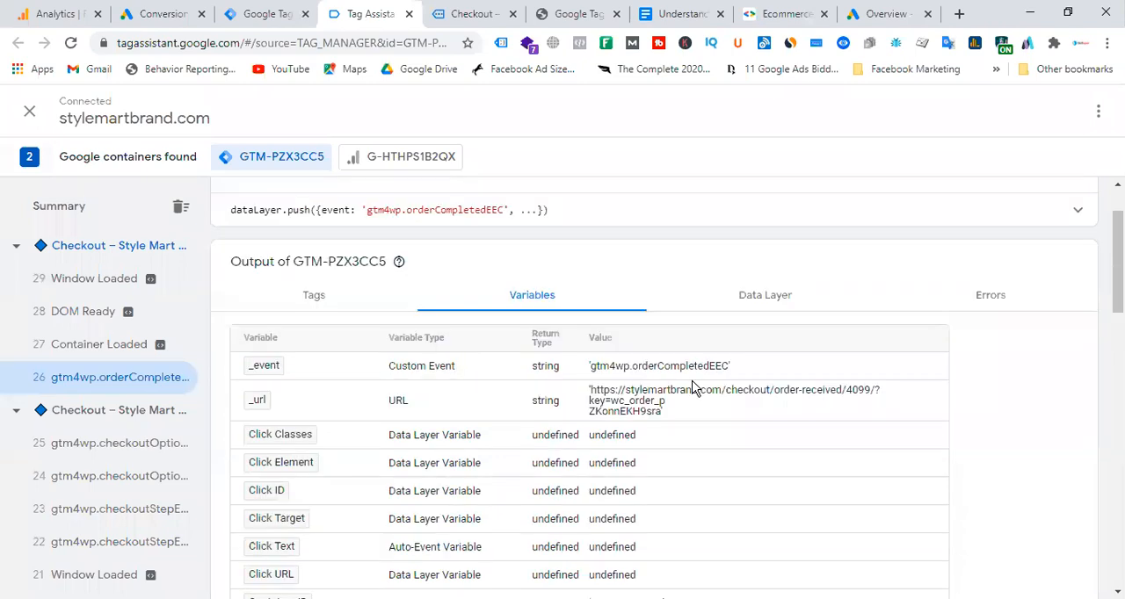
scroll(305, 267, "down", 5)
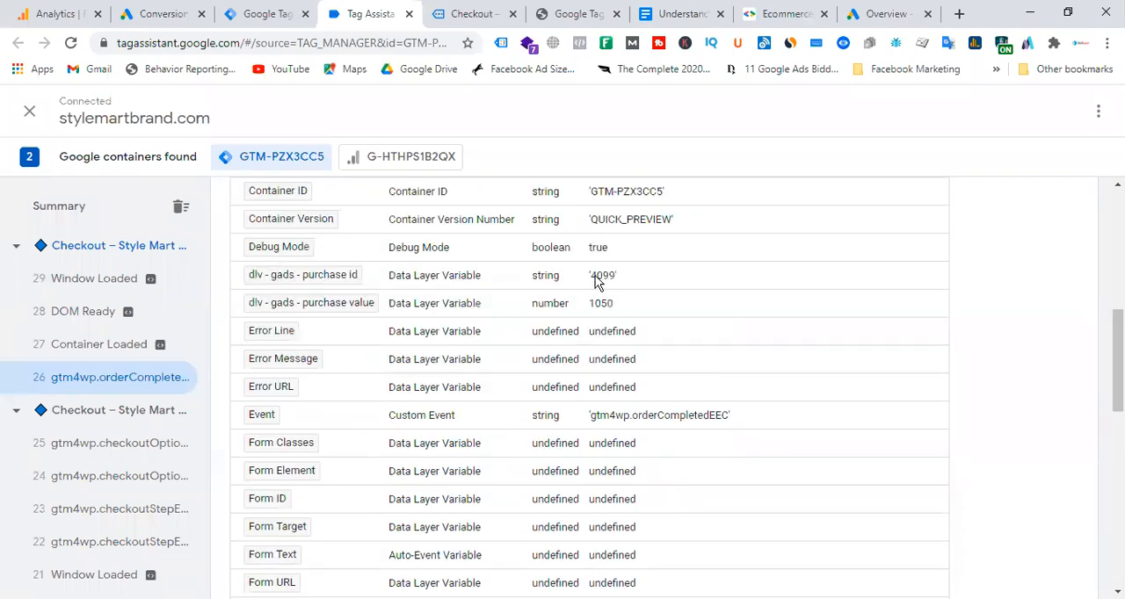
left_click_drag(588, 277, 636, 307)
Compare the order total on the confirmation page with the purchase value variable in Tag Assistant.
left_click(500, 14)
scroll(465, 334, "down", 4)
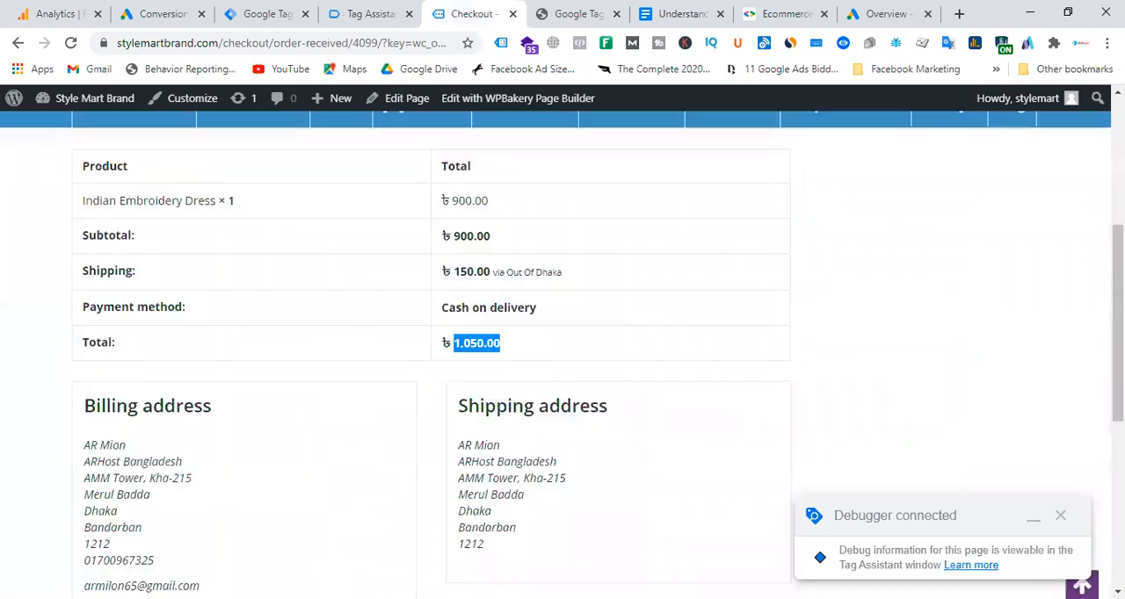
left_click(266, 16)
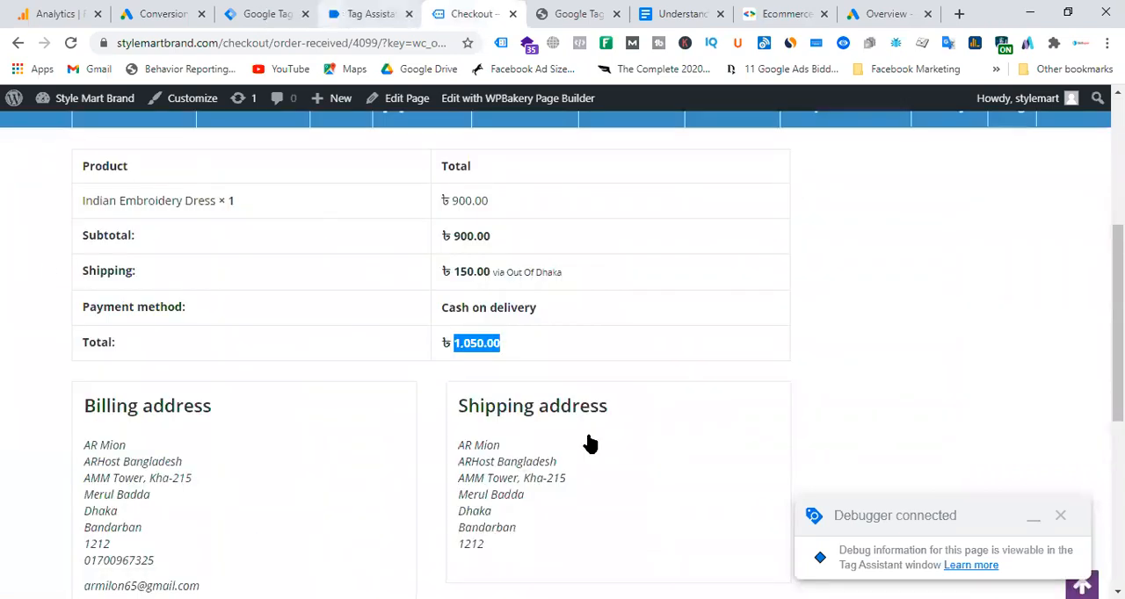
left_click(378, 15)
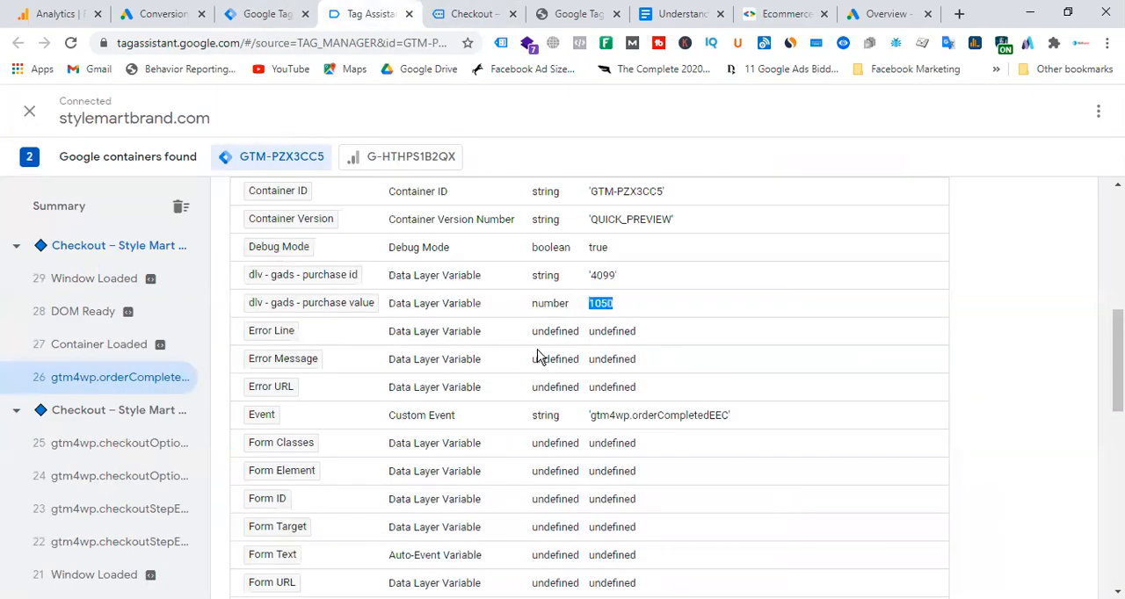
Check which tags fired on the gtm4wp.orderCompletedEEC event, including "Gads - purchase - tracking".
scroll(538, 355, "up", 4)
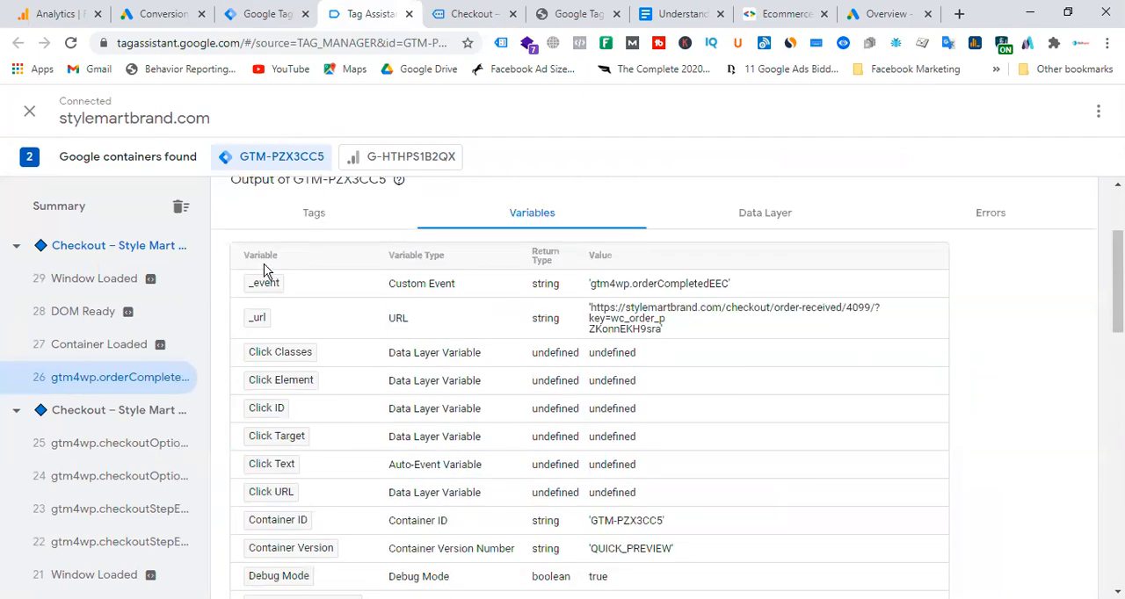
scroll(417, 331, "up", 2)
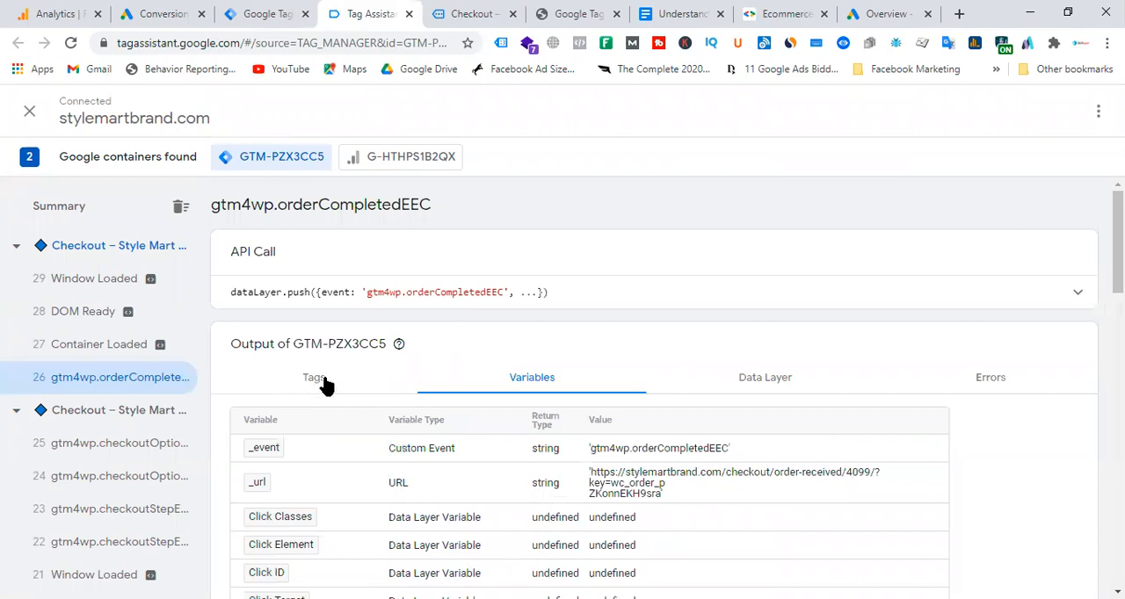
left_click(314, 380)
scroll(483, 339, "down", 1)
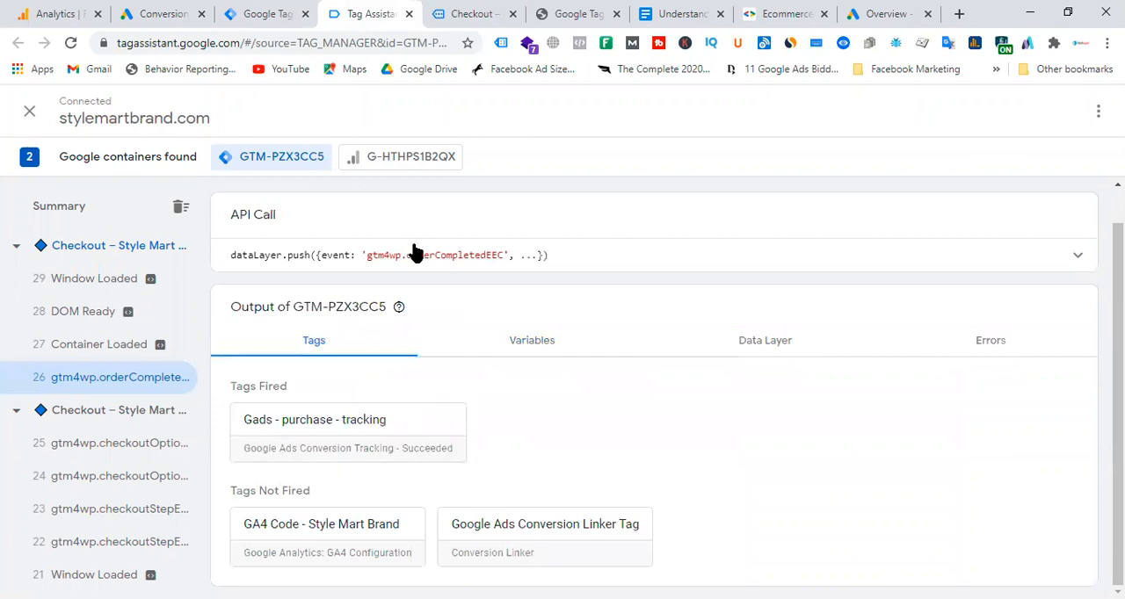
Check the tracking status of the Google Ads Purchase conversion in Google Ads, and view the Petit Moi account's conversion actions.
left_click(154, 13)
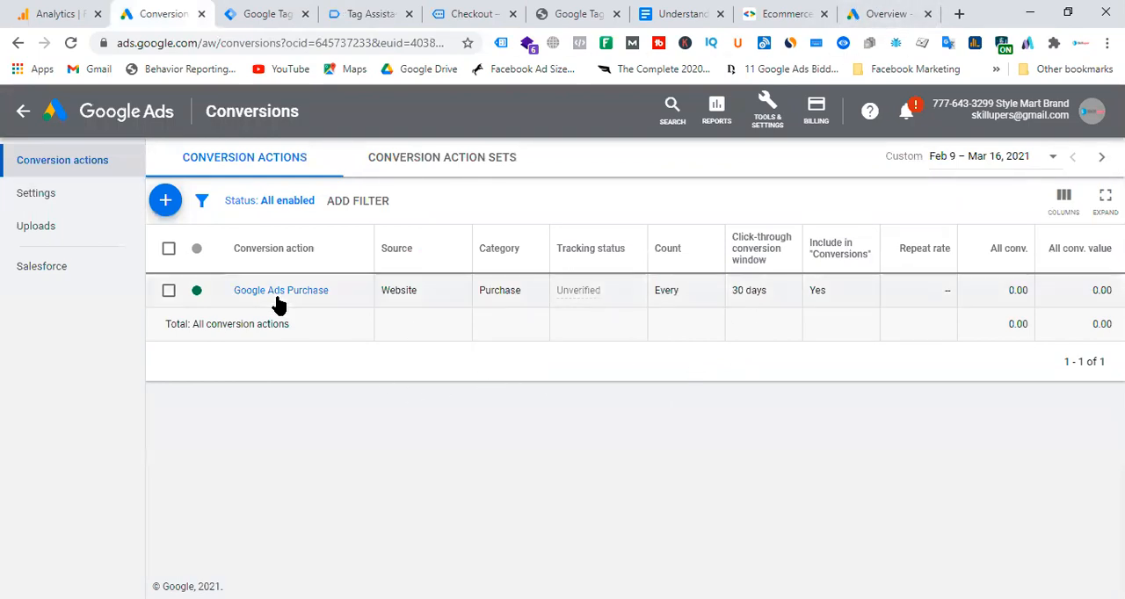
mouse_move(570, 302)
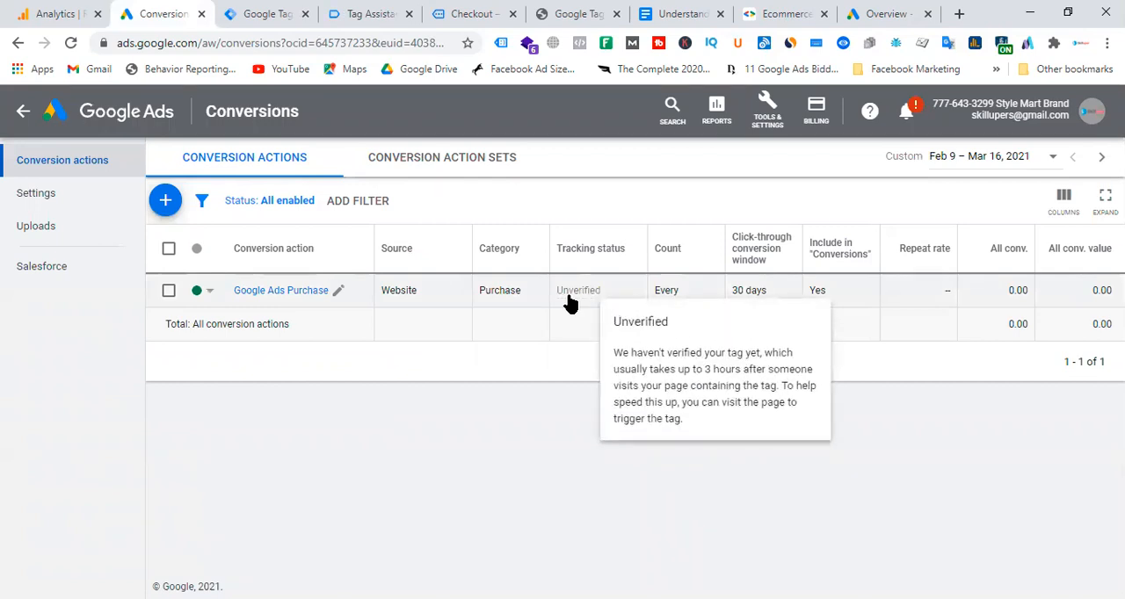
left_click(905, 15)
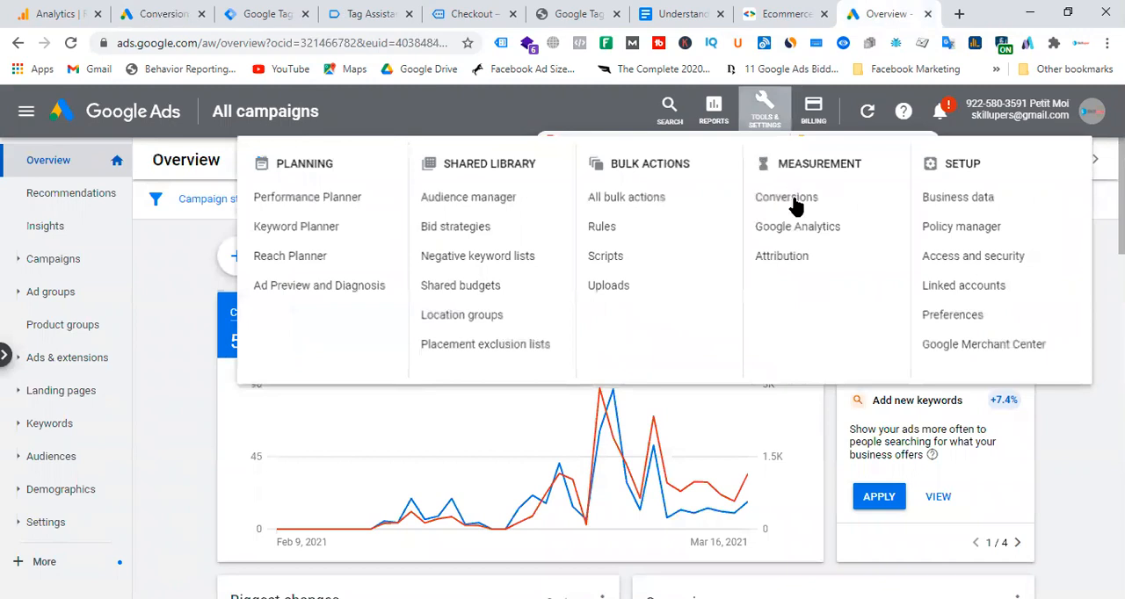
left_click(796, 204)
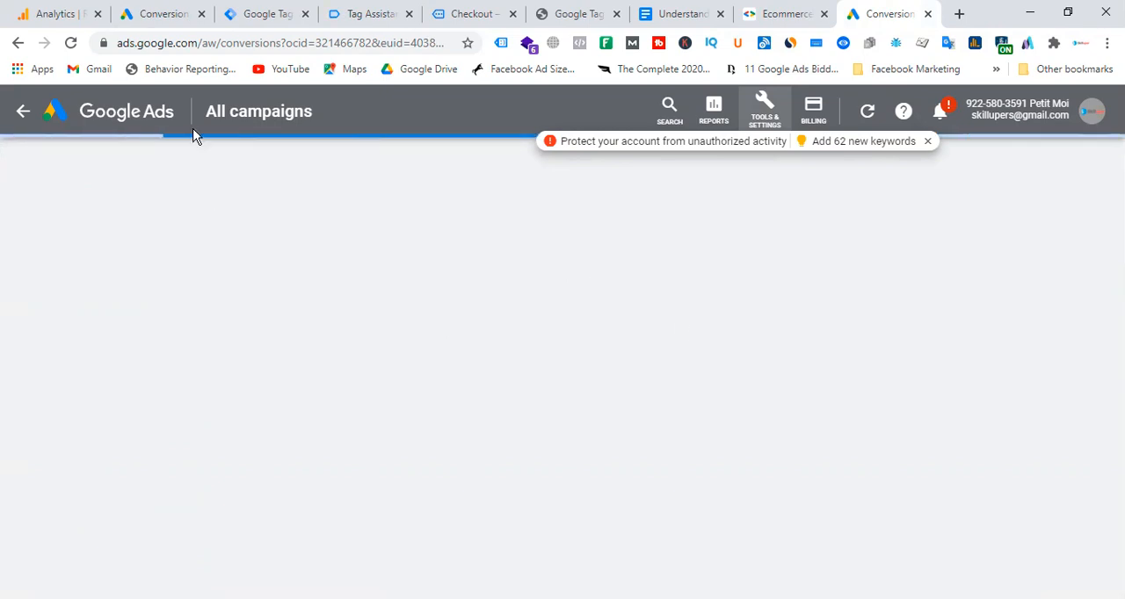
left_click(375, 15)
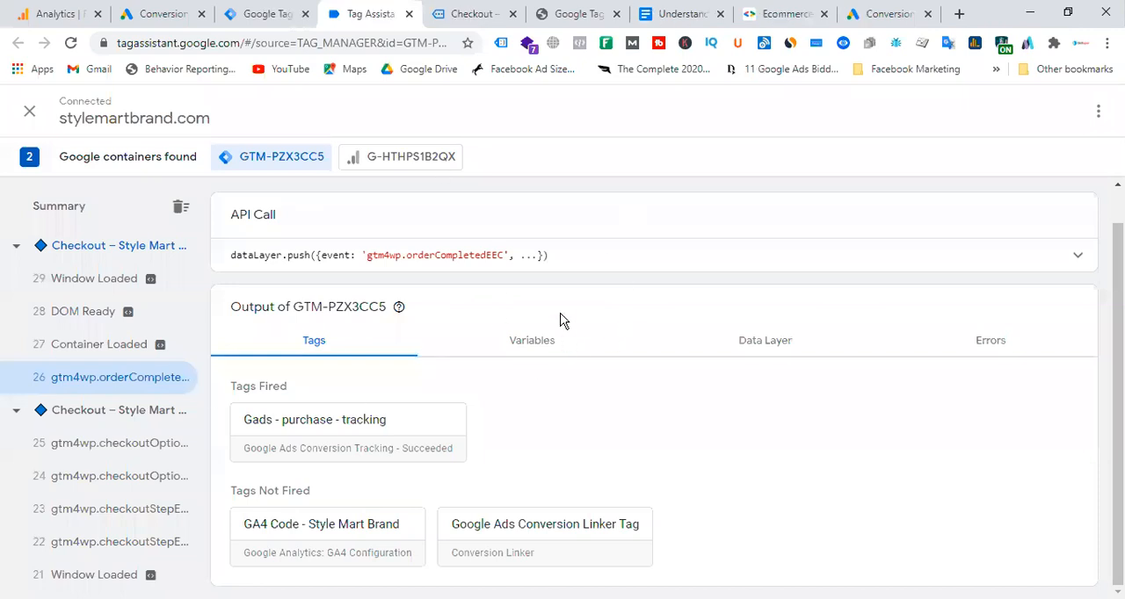
key("ctrl+9")
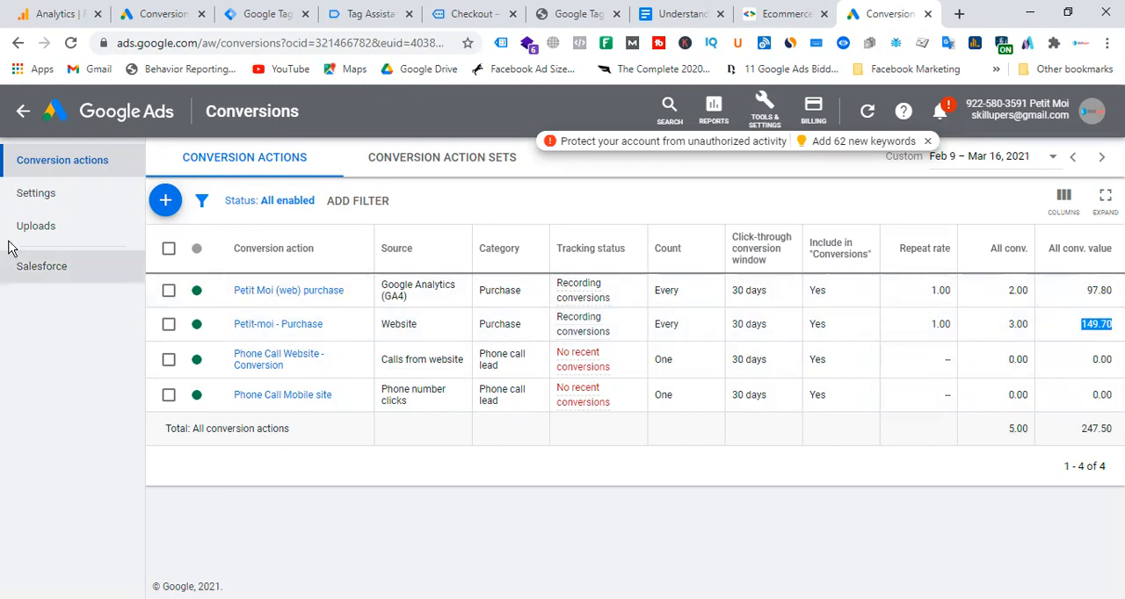
Open the Petit Moi account's campaigns table and examine the conversions of the Search campaign.
left_click(63, 114)
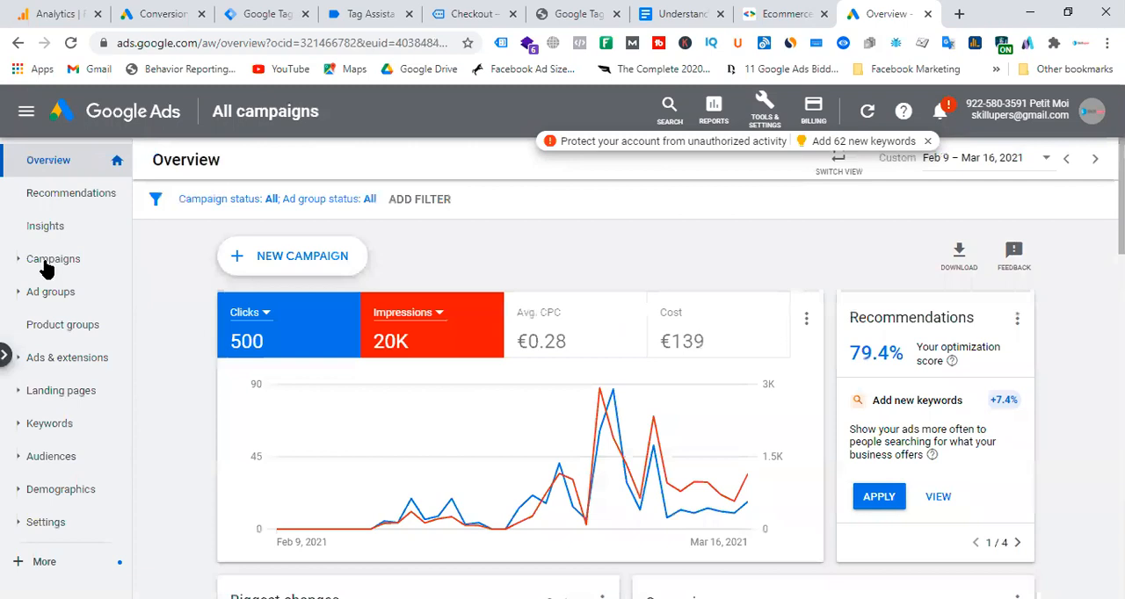
left_click(48, 264)
left_click(53, 297)
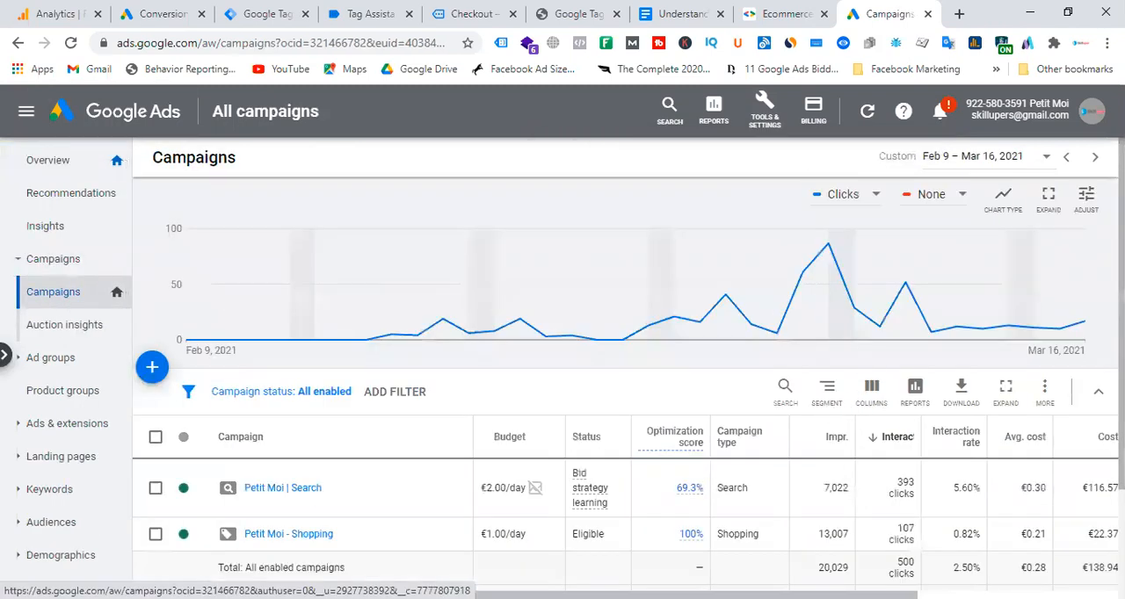
left_click_drag(645, 595, 845, 594)
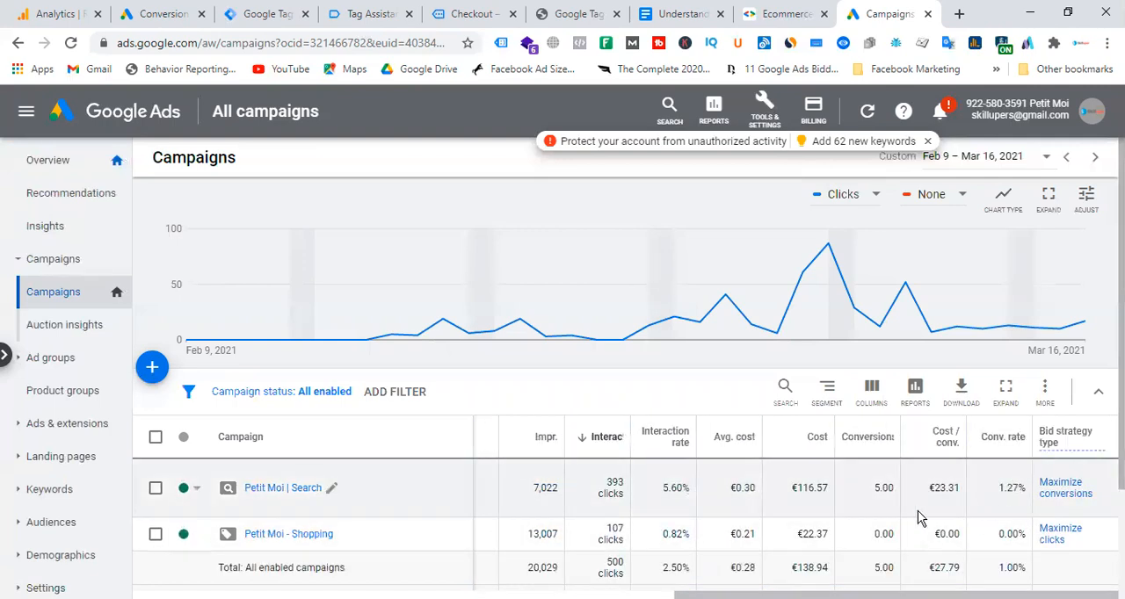
left_click_drag(874, 488, 912, 497)
mouse_move(892, 596)
left_mouse_down()
mouse_move(715, 596)
mouse_move(886, 596)
left_mouse_up()
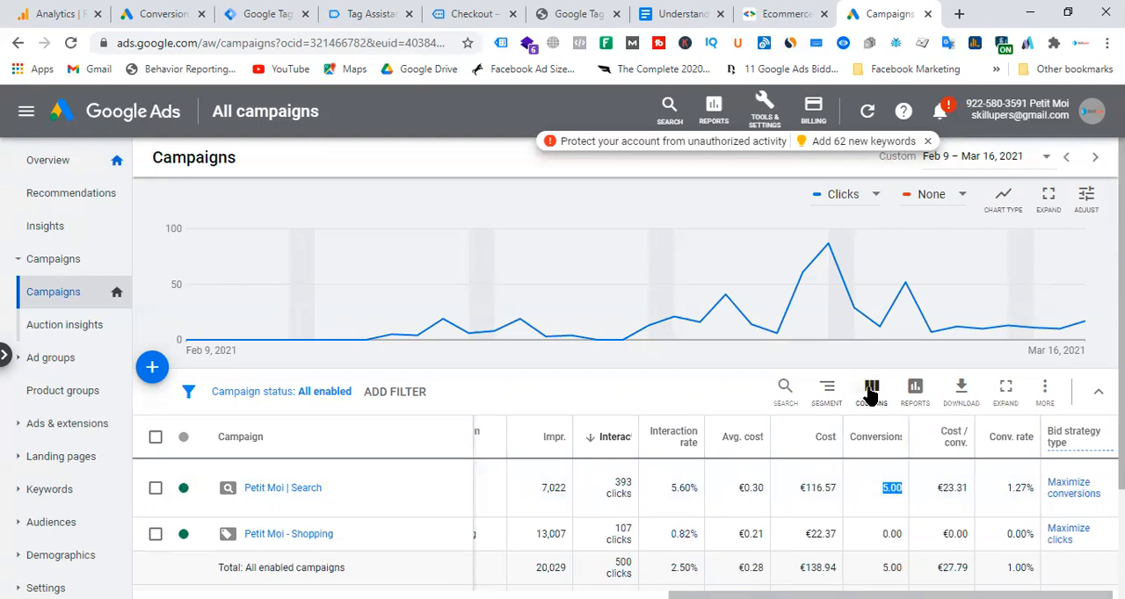
Add the "Conv. value", "Value / conv." and "All conv." columns to the campaigns table.
left_click(870, 390)
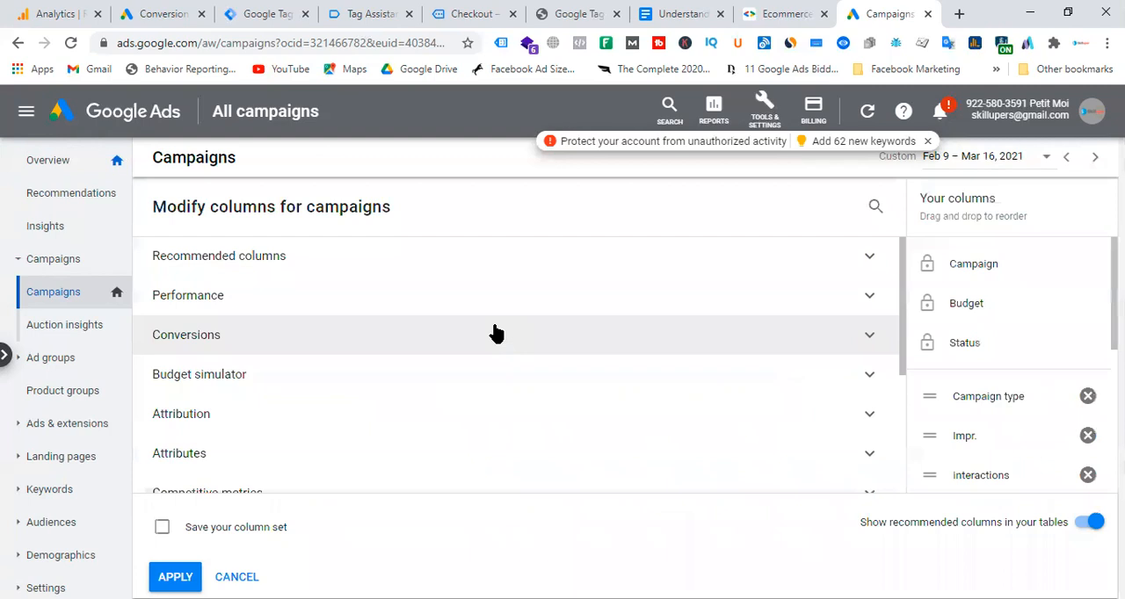
left_click(252, 332)
scroll(495, 339, "down", 1)
left_click(676, 303)
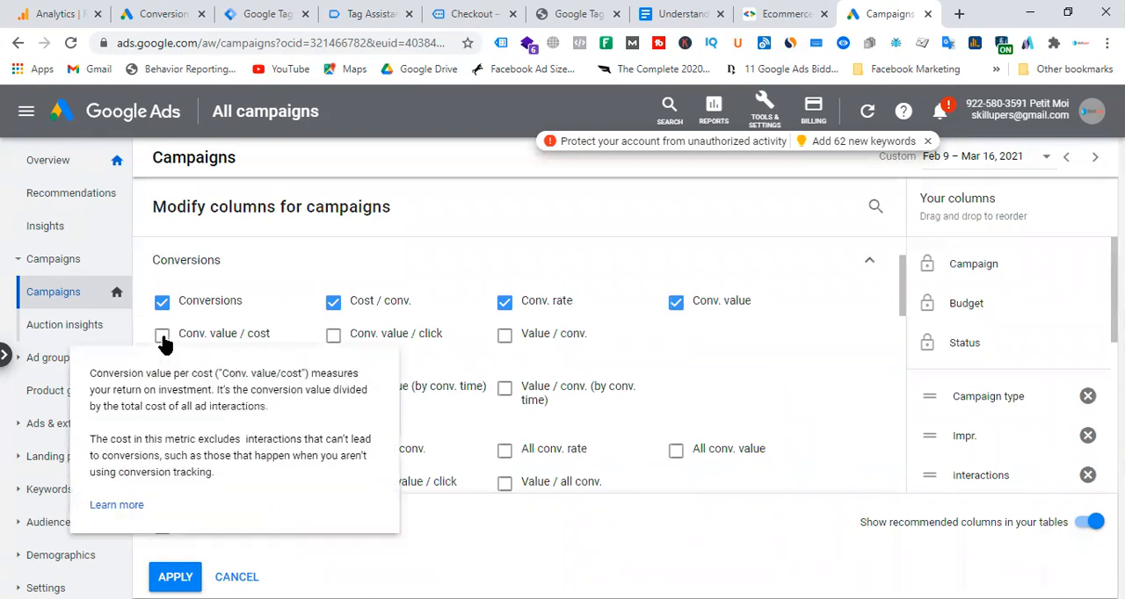
left_click(506, 337)
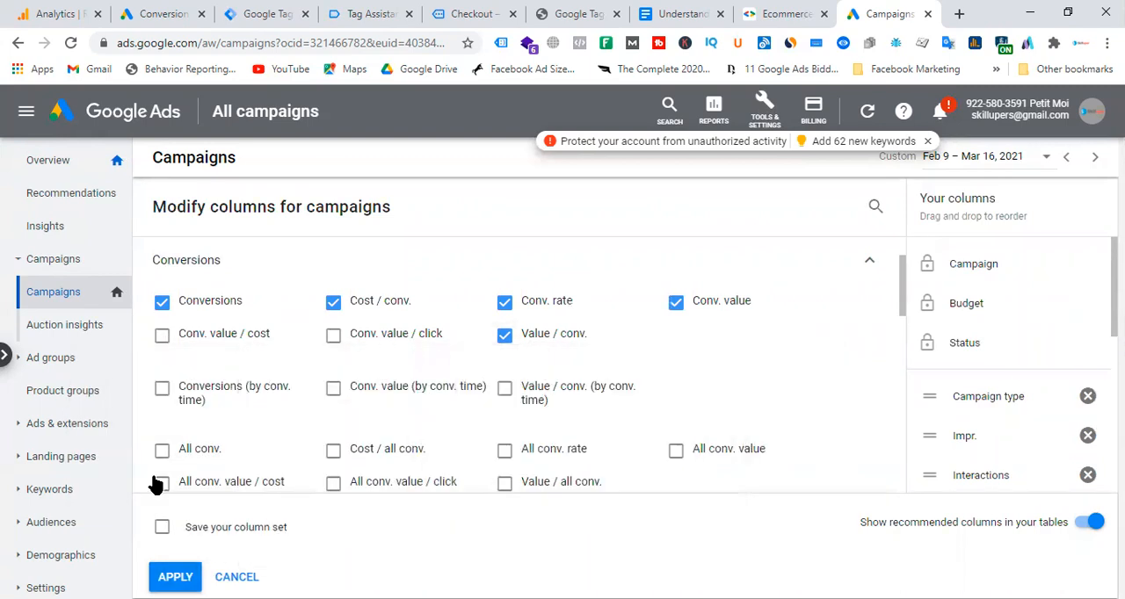
left_click(162, 450)
scroll(477, 349, "down", 1)
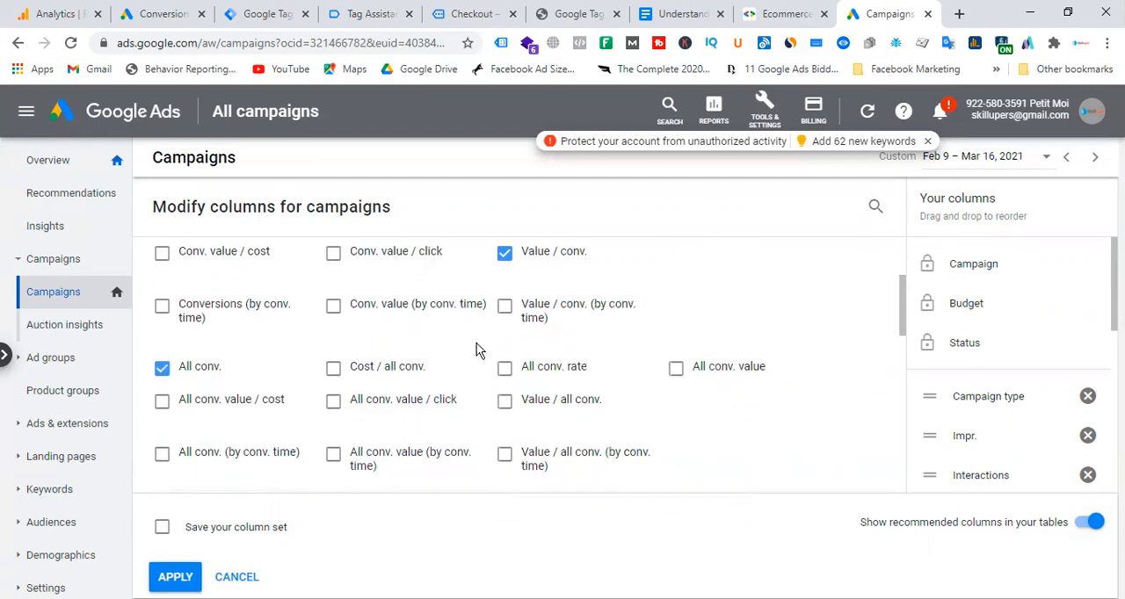
scroll(504, 307, "down", 1)
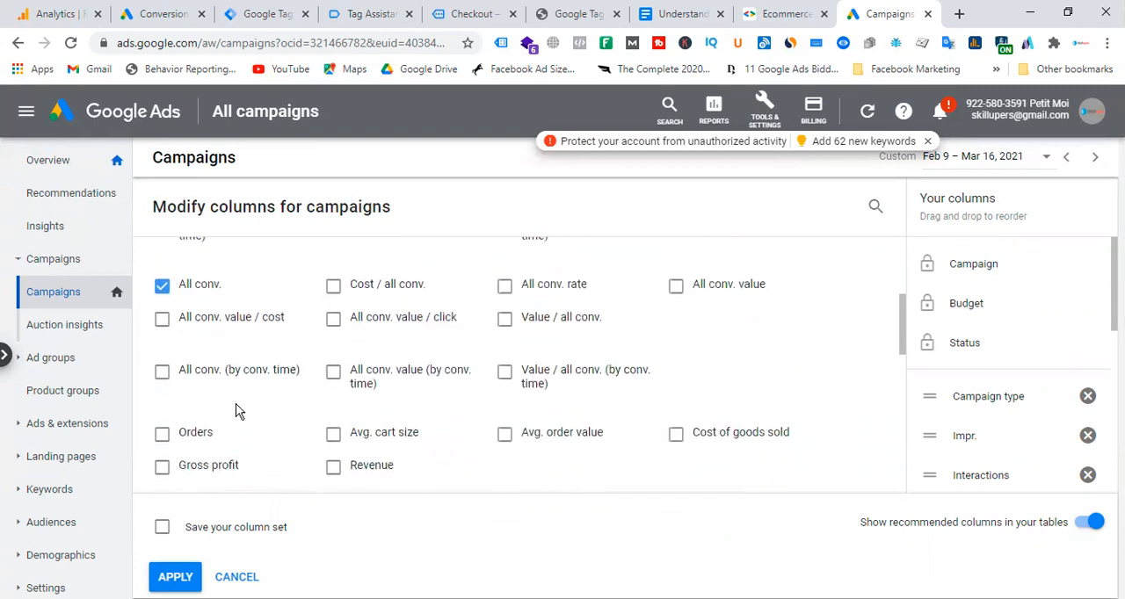
left_click(176, 577)
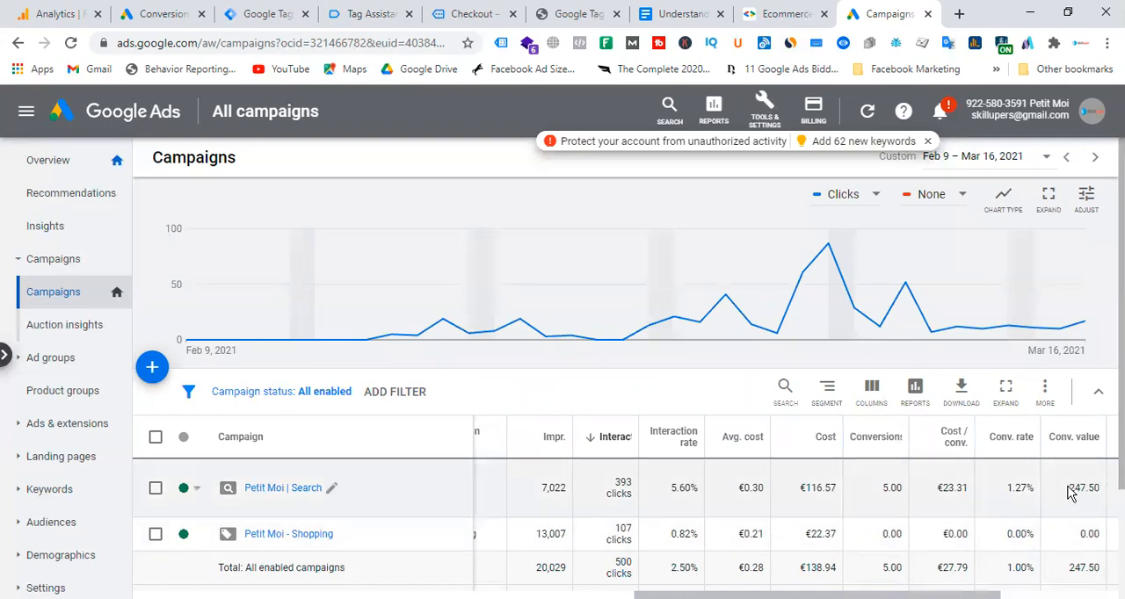
Compare the conversion value of the Petit Moi Search campaign with its cost.
left_click_drag(1069, 488, 1099, 487)
left_click_drag(801, 489, 836, 488)
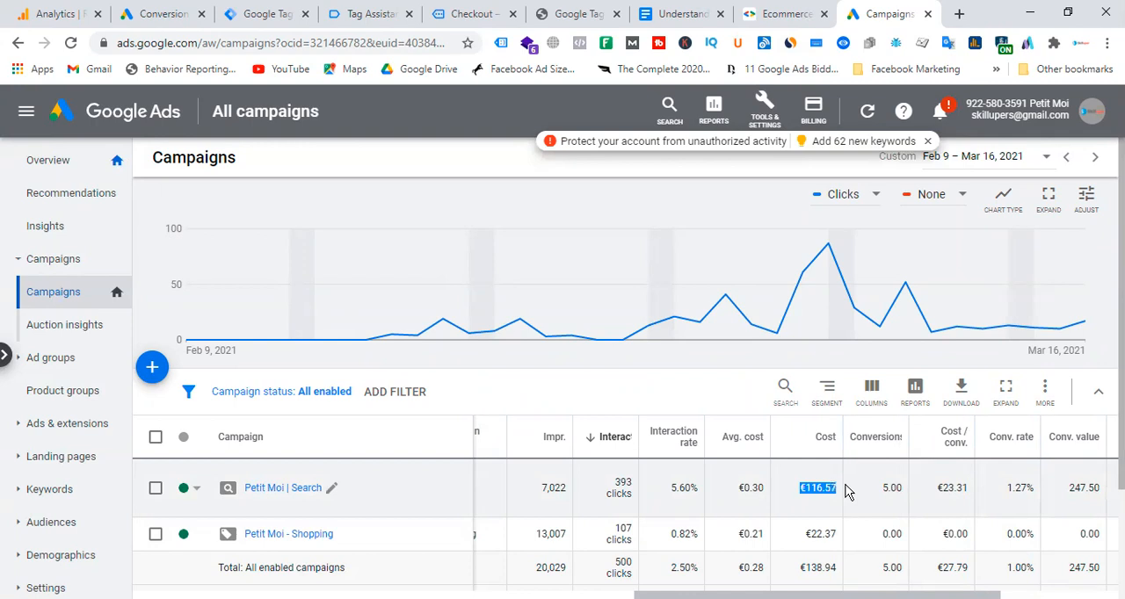
left_click_drag(1069, 489, 1098, 488)
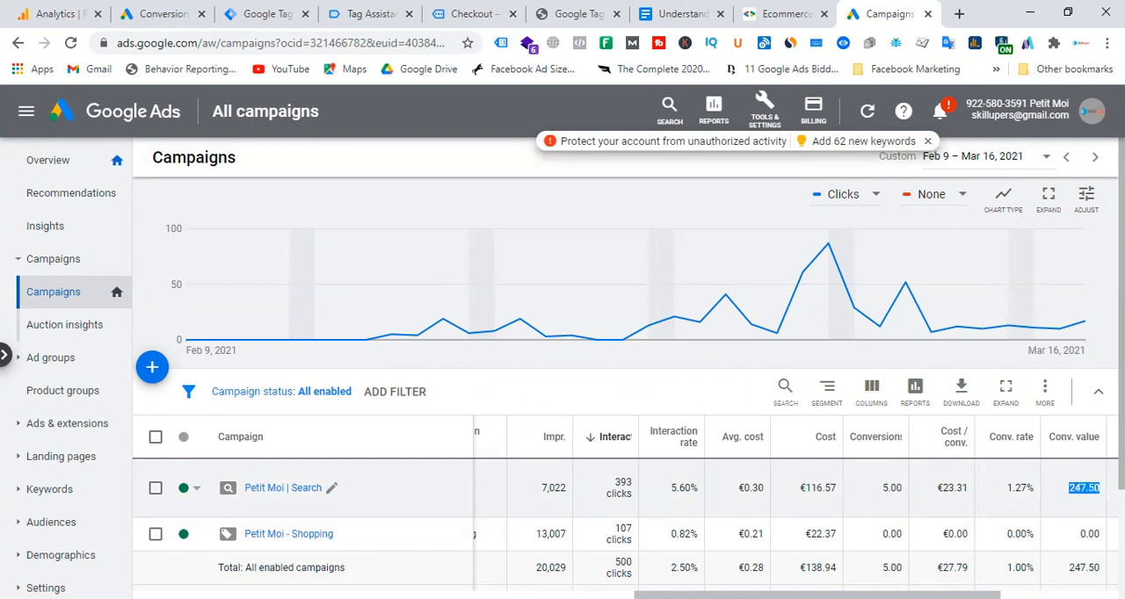
Examine the value per conversion, all conversions and conversion value of the Petit Moi Search campaign.
left_click_drag(914, 596, 1032, 596)
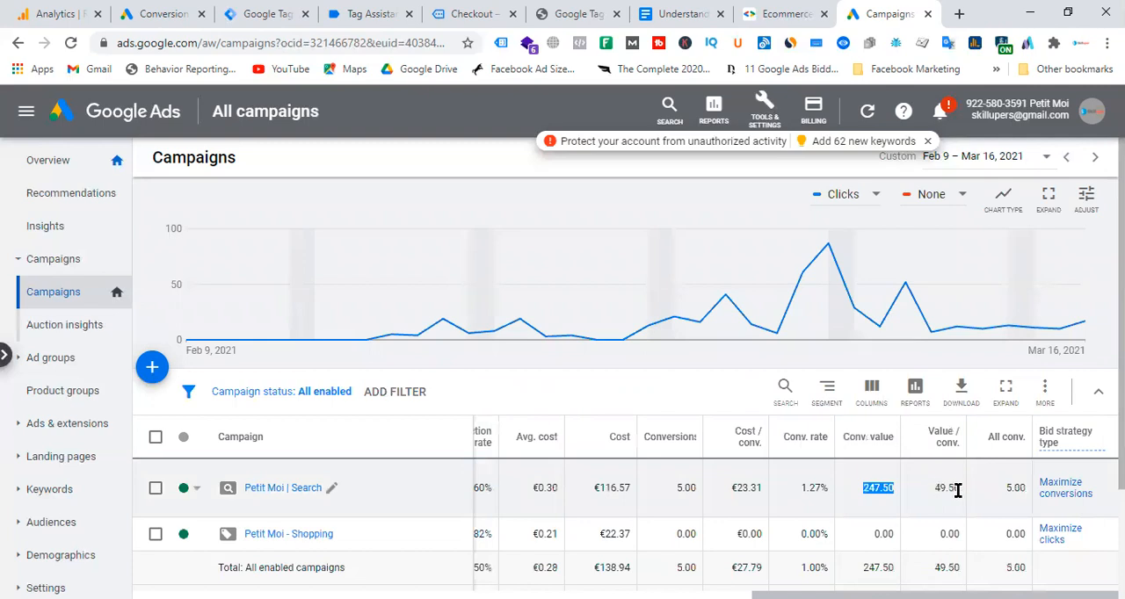
left_click_drag(1004, 489, 1027, 489)
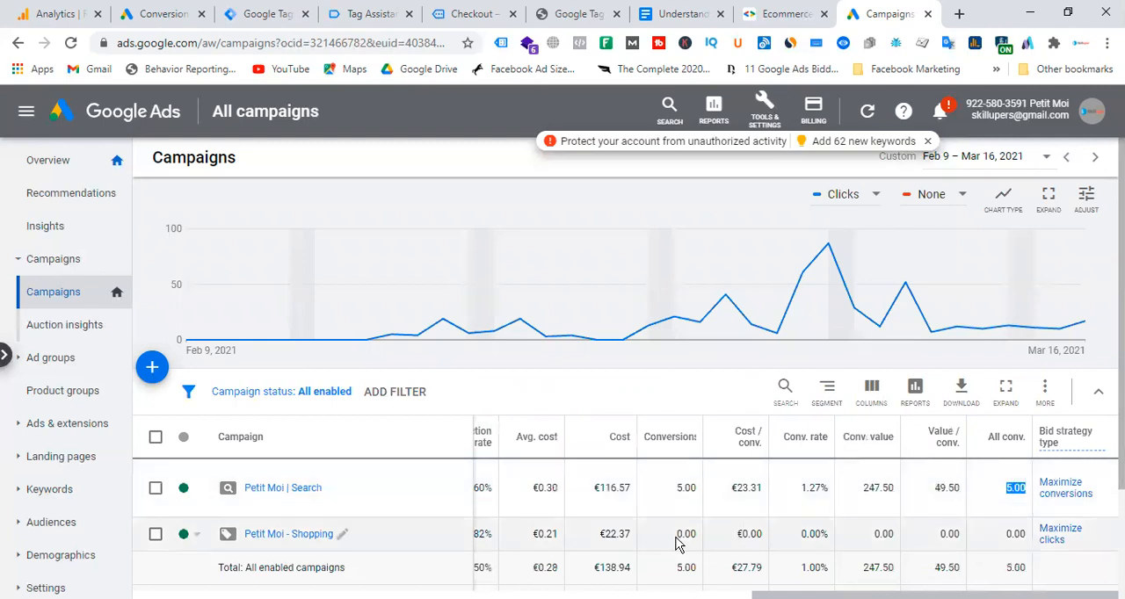
mouse_move(844, 595)
left_mouse_down()
mouse_move(572, 596)
mouse_move(843, 596)
left_mouse_up()
scroll(738, 371, "down", 1)
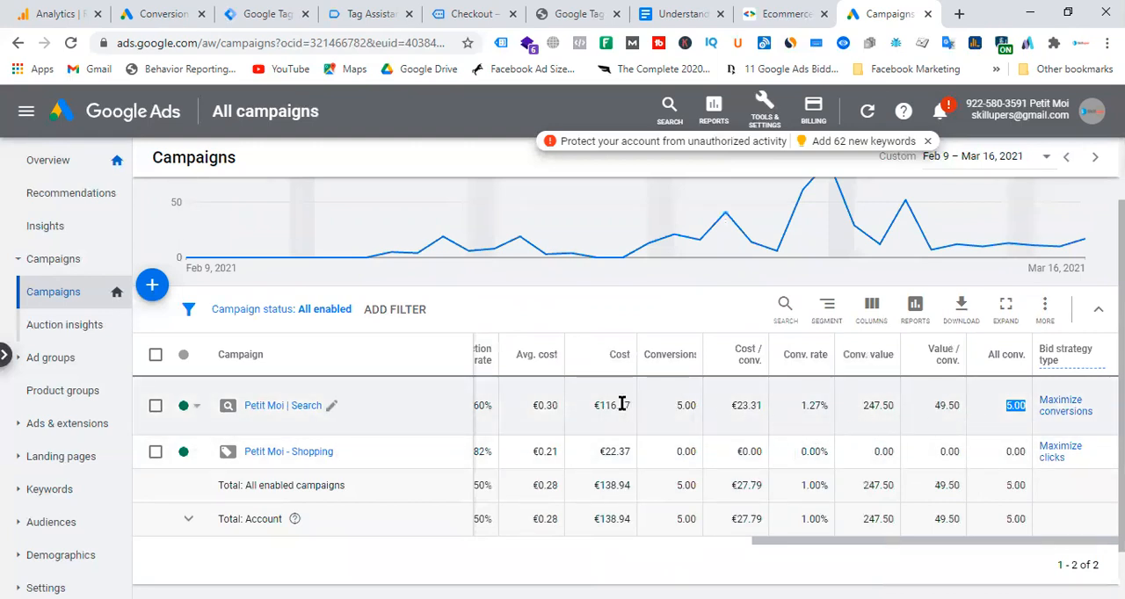
left_click(878, 404)
double_click(878, 404)
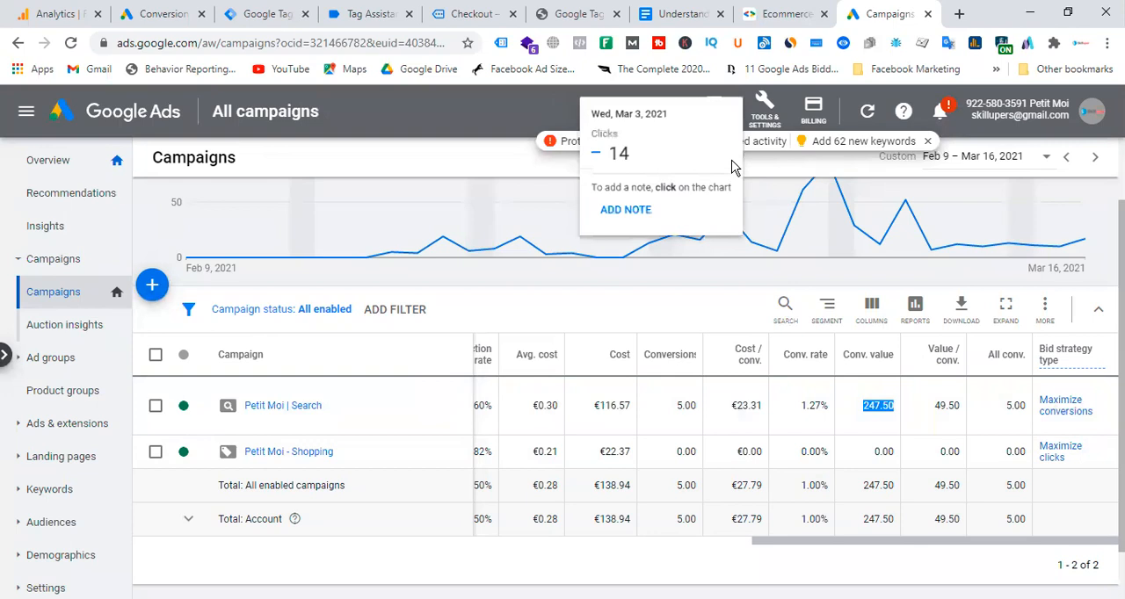
Review the fired purchase tag in Tag Assistant and the test order's total on the order confirmation page.
left_click(374, 14)
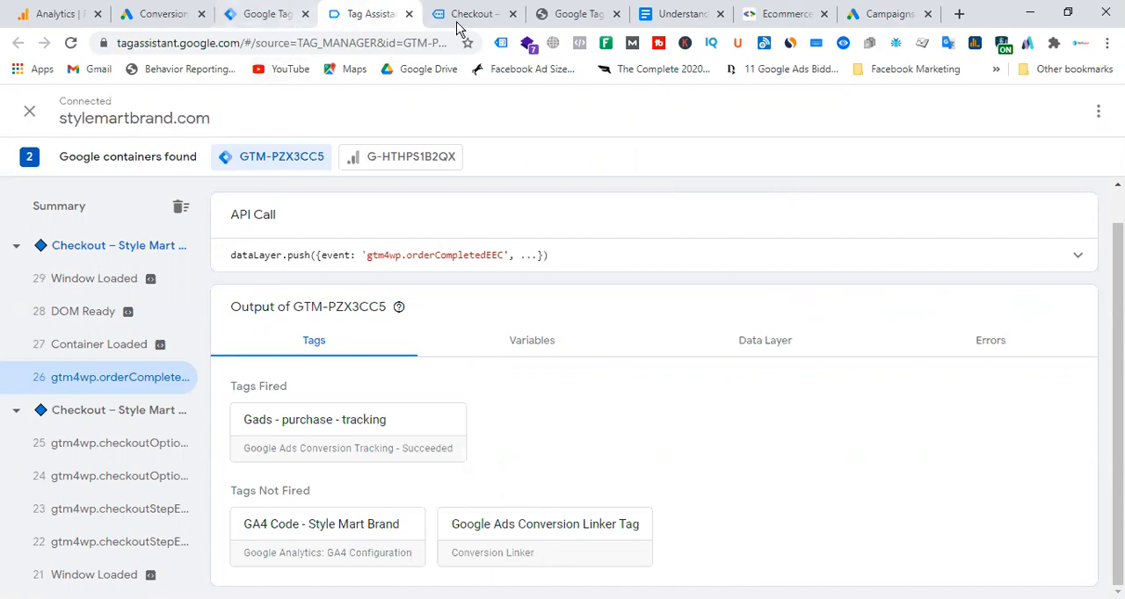
left_click(889, 14)
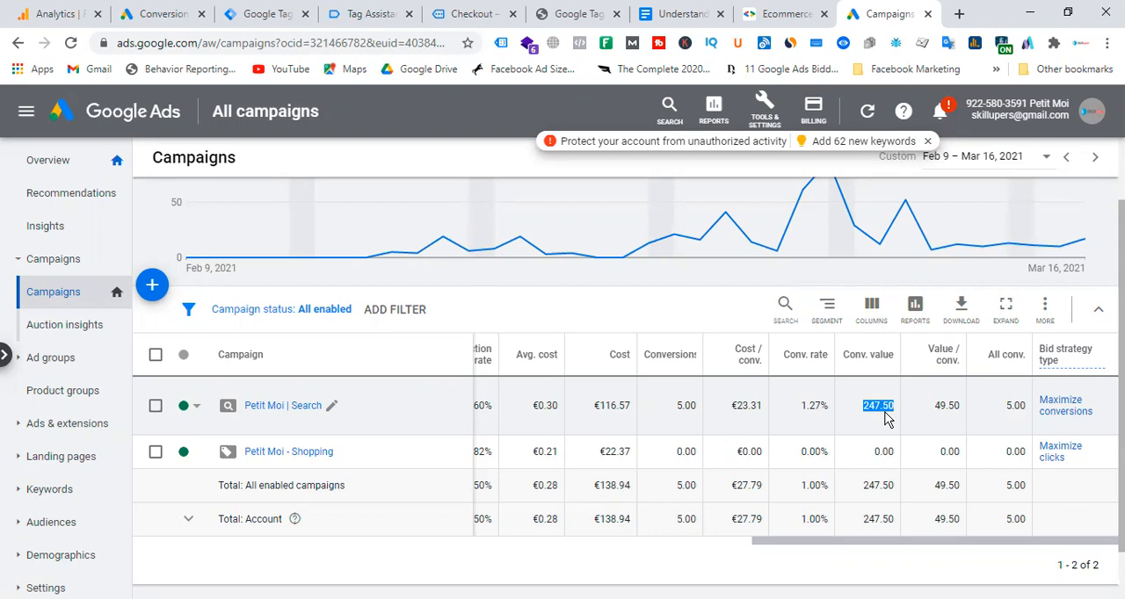
left_click(475, 13)
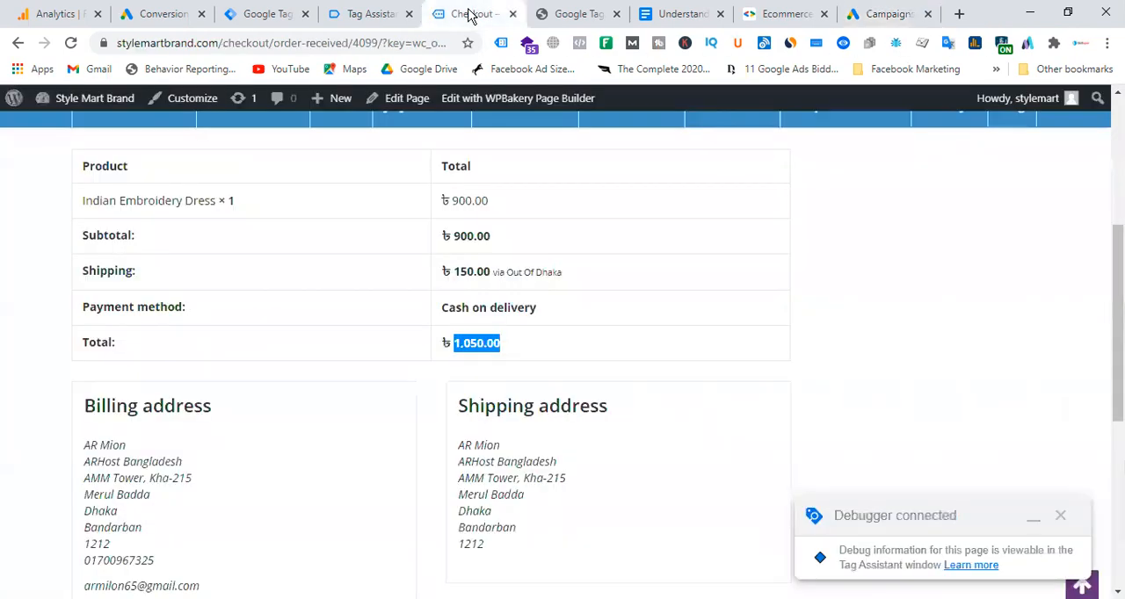
left_click(465, 342)
left_click_drag(451, 339, 560, 352)
left_click(369, 14)
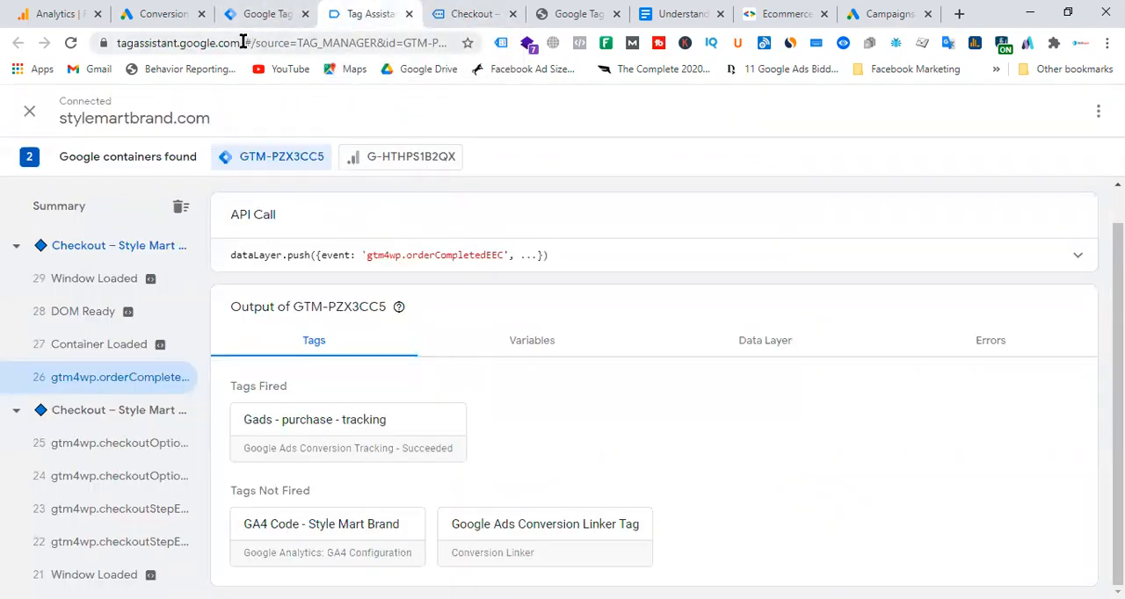
left_click(259, 16)
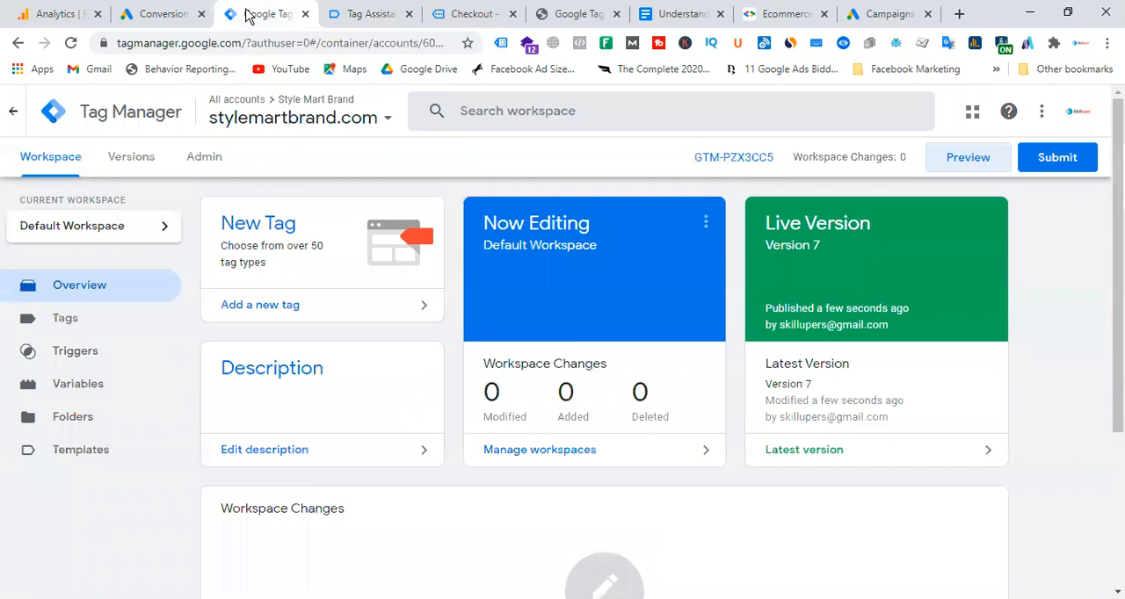
Return to the Petit Moi campaigns table and examine the Search campaign's conversions, value per conversion and cost.
left_click(881, 16)
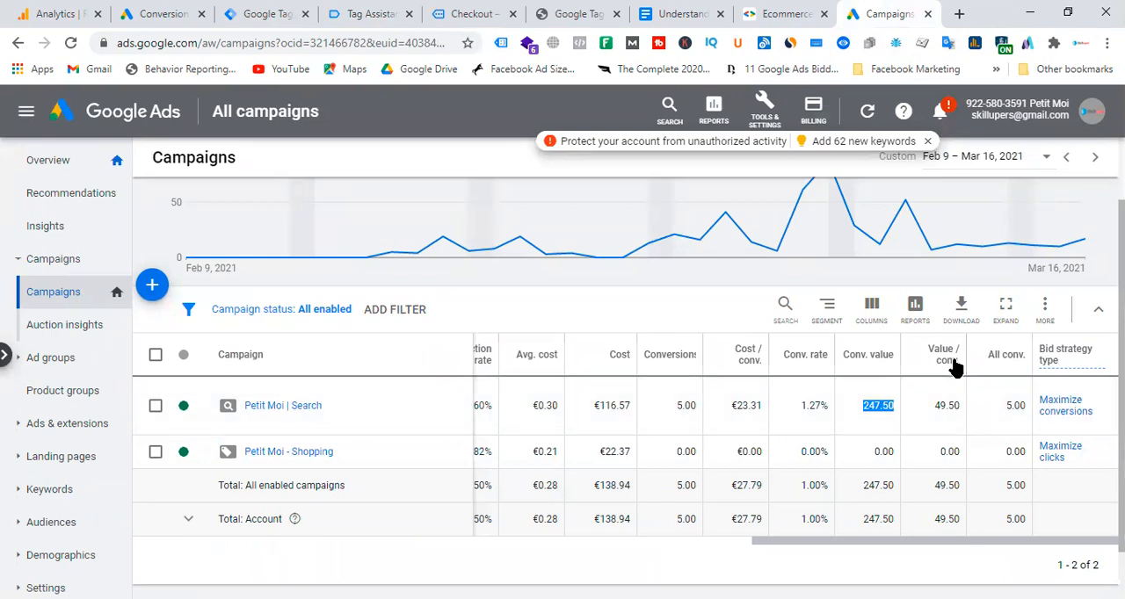
mouse_move(949, 355)
left_click_drag(675, 405, 694, 406)
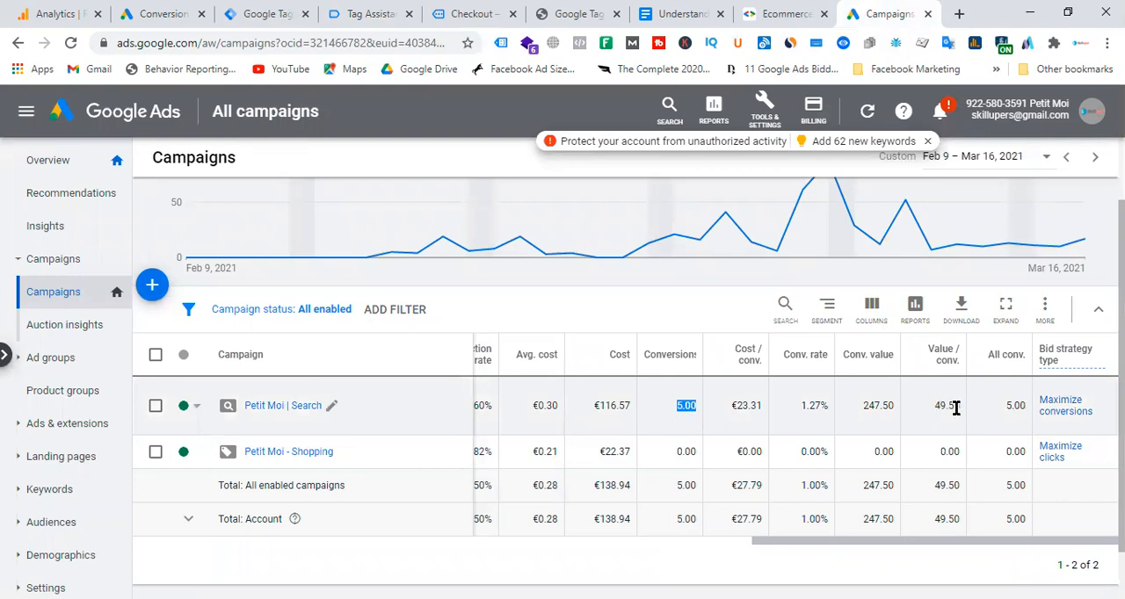
left_click_drag(933, 406, 959, 406)
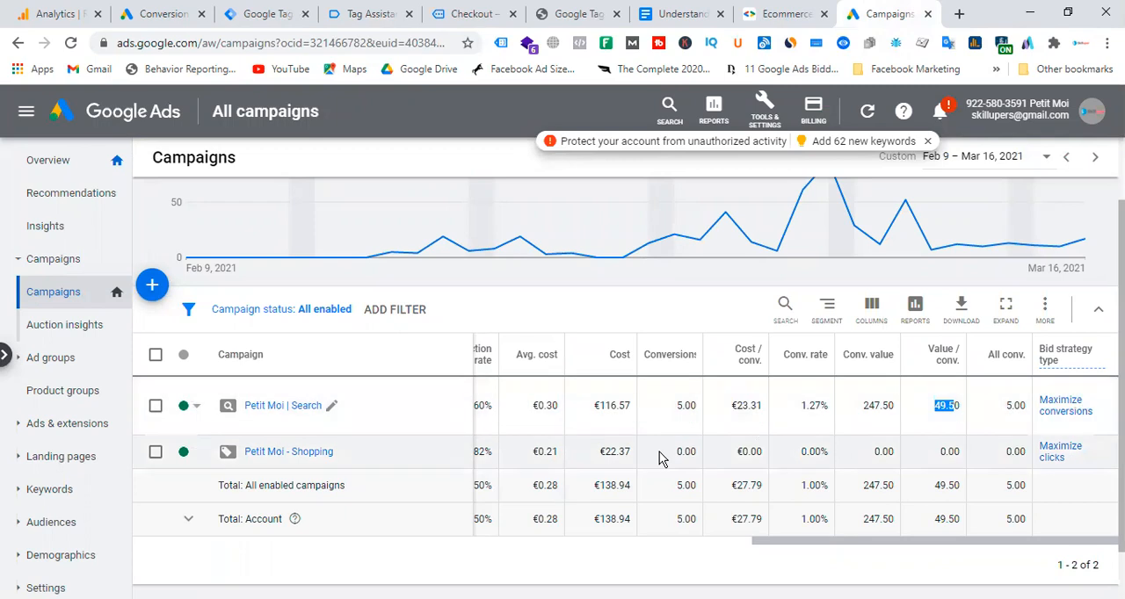
left_click_drag(592, 406, 638, 413)
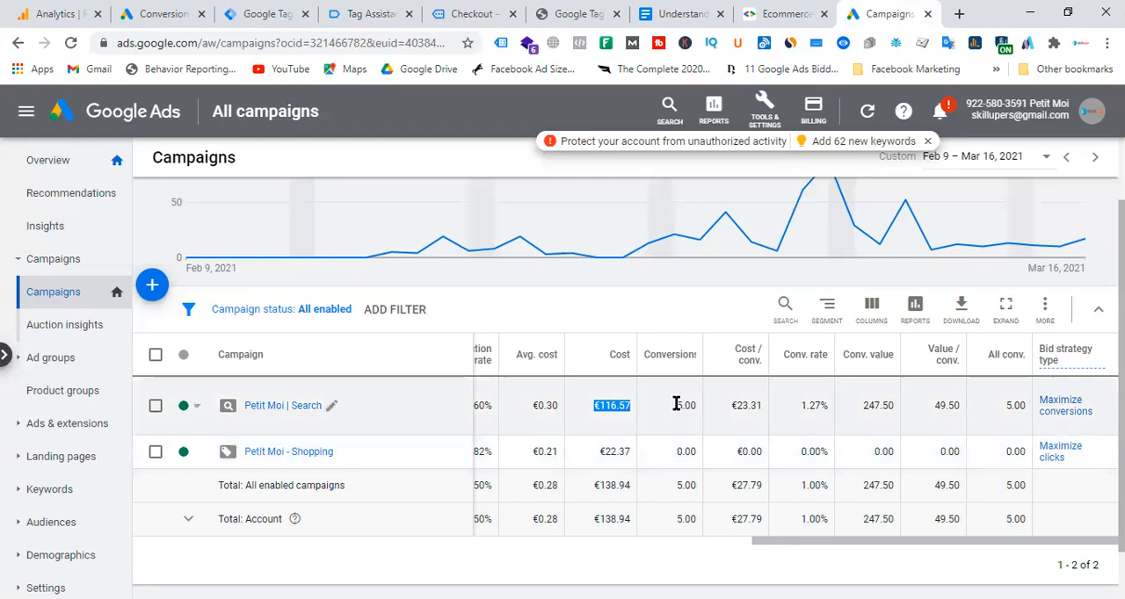
left_click(673, 414)
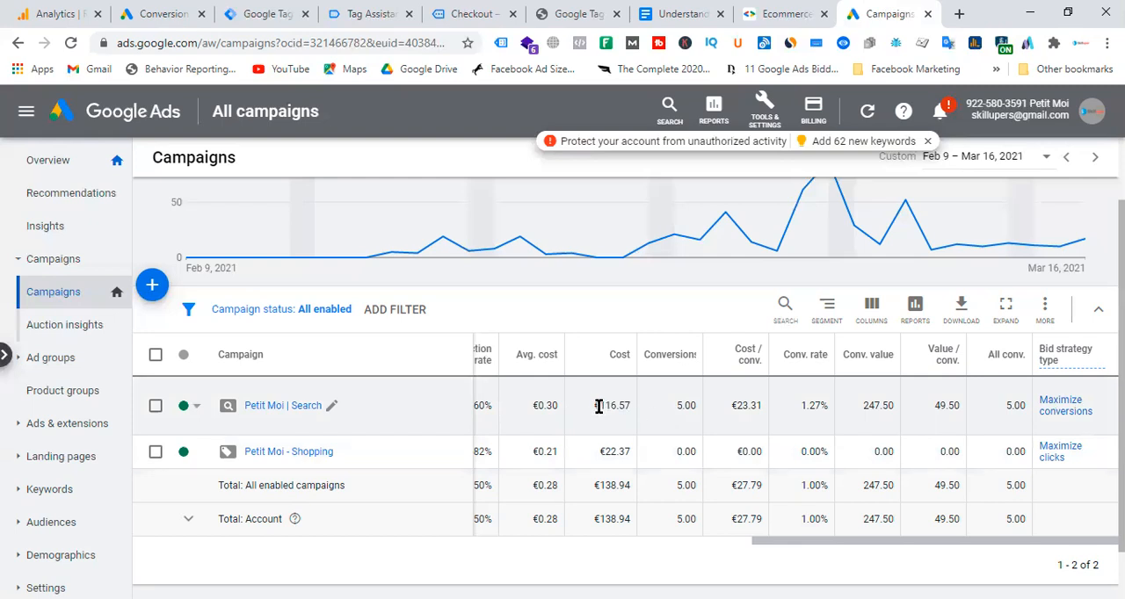
Compare the Petit Moi Search campaign's cost and cost per conversion with its value per conversion.
left_click_drag(592, 402, 631, 407)
left_click_drag(731, 404, 757, 407)
left_click(736, 406)
left_click_drag(733, 406, 756, 405)
left_click_drag(933, 405, 967, 407)
left_click_drag(594, 406, 947, 413)
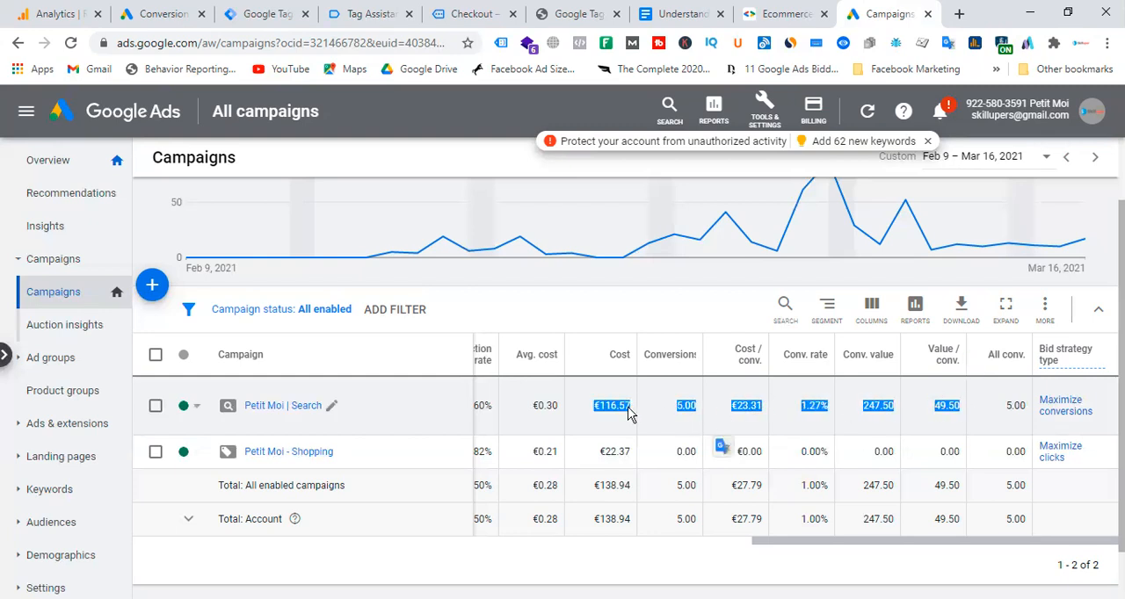
left_click_drag(594, 405, 981, 407)
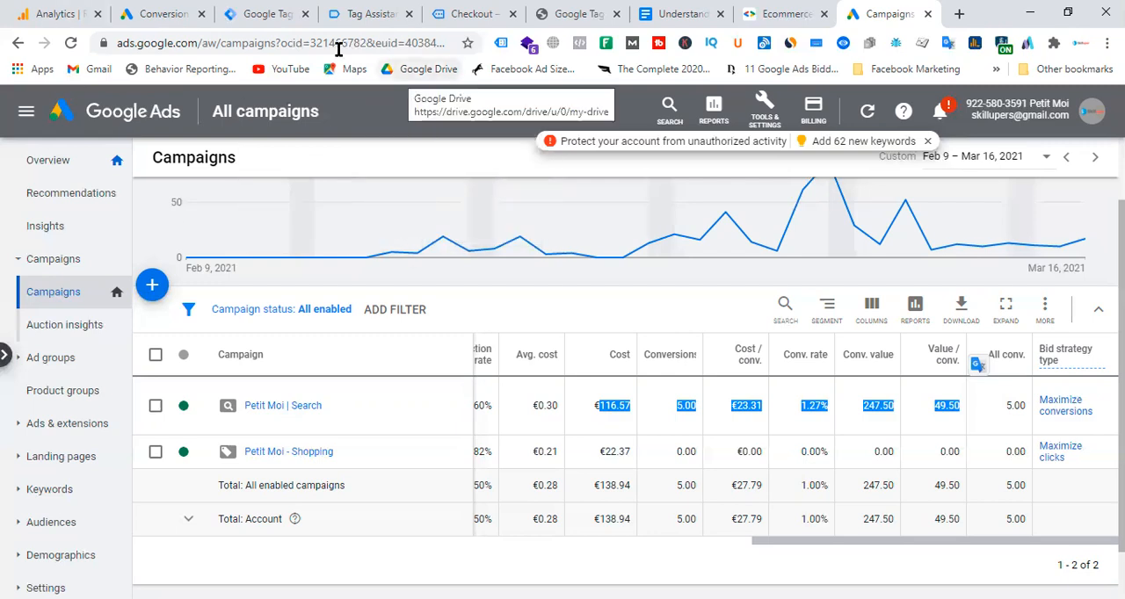
mouse_move(683, 226)
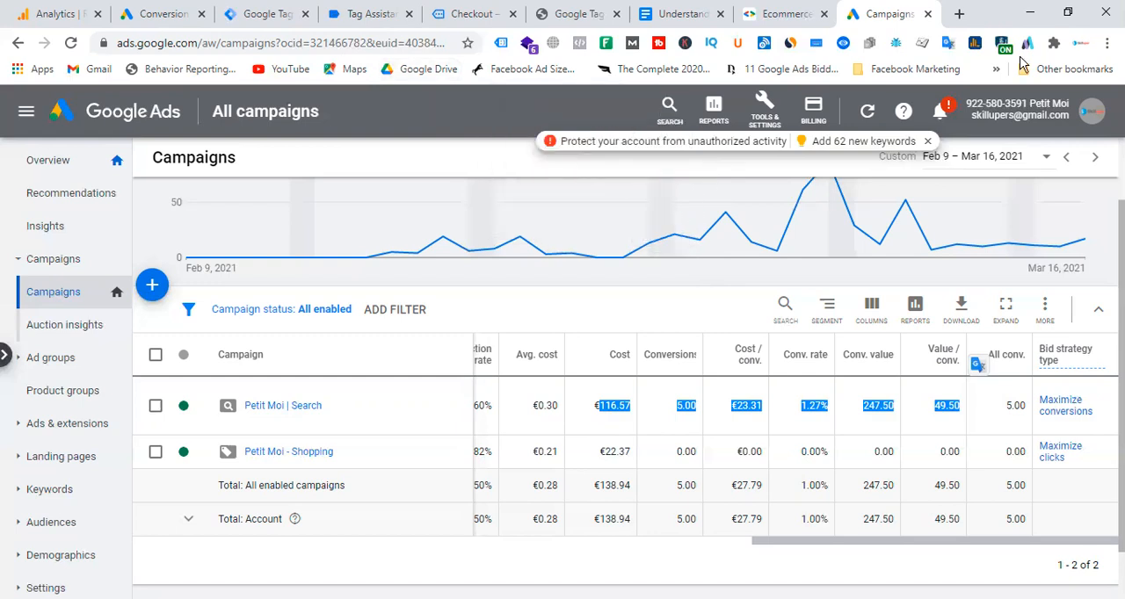
mouse_move(693, 246)
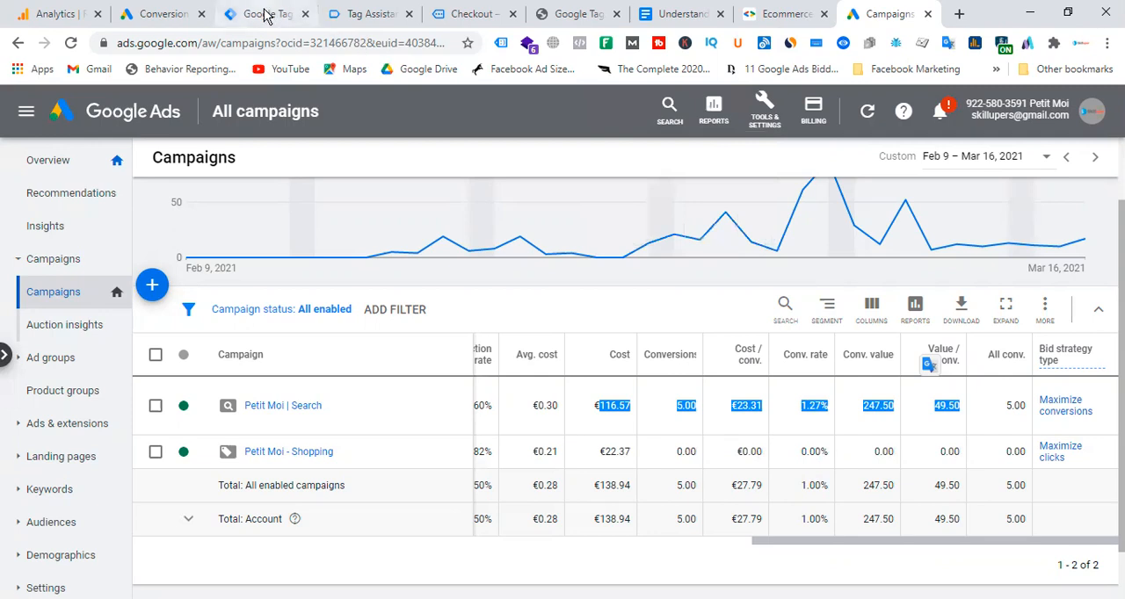
Review the configuration of the "Gads - conversion - trigger" trigger in Google Tag Manager, then close it.
left_click(266, 14)
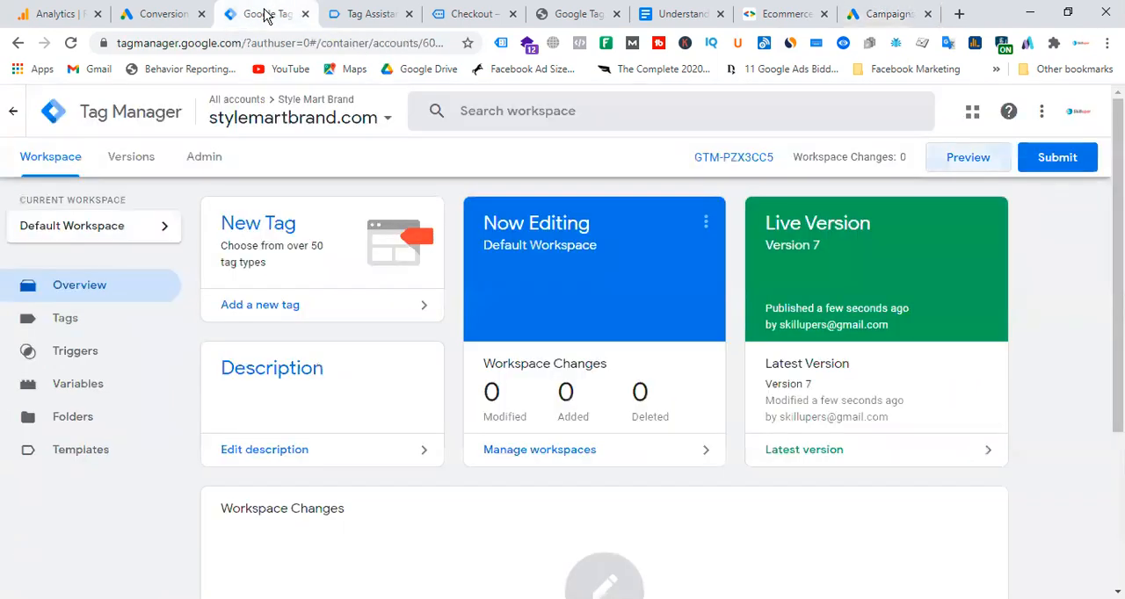
left_click(97, 366)
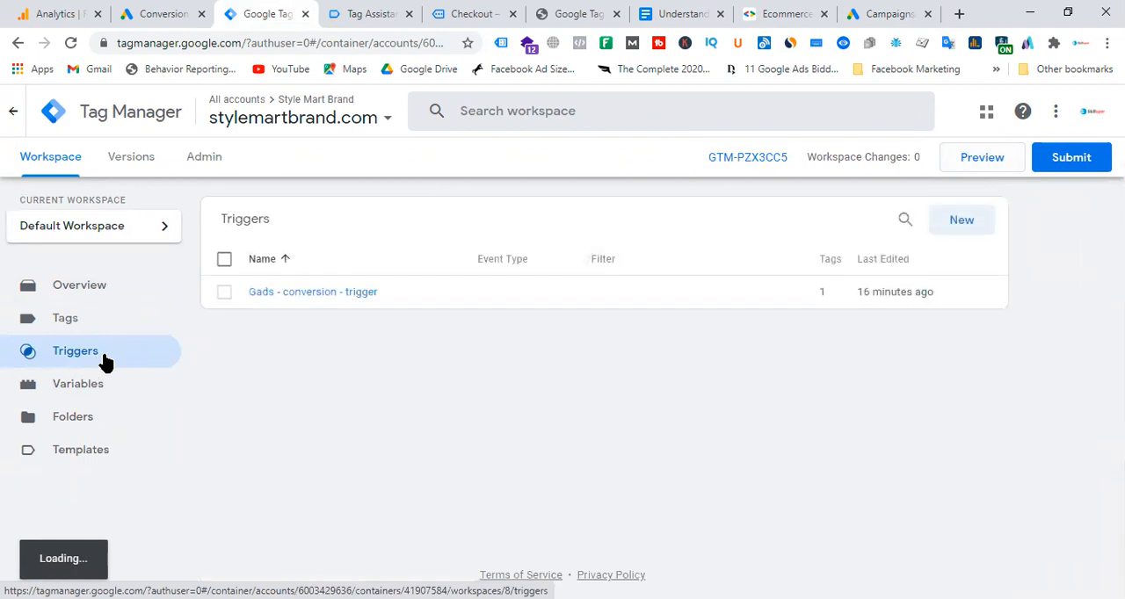
left_click(363, 297)
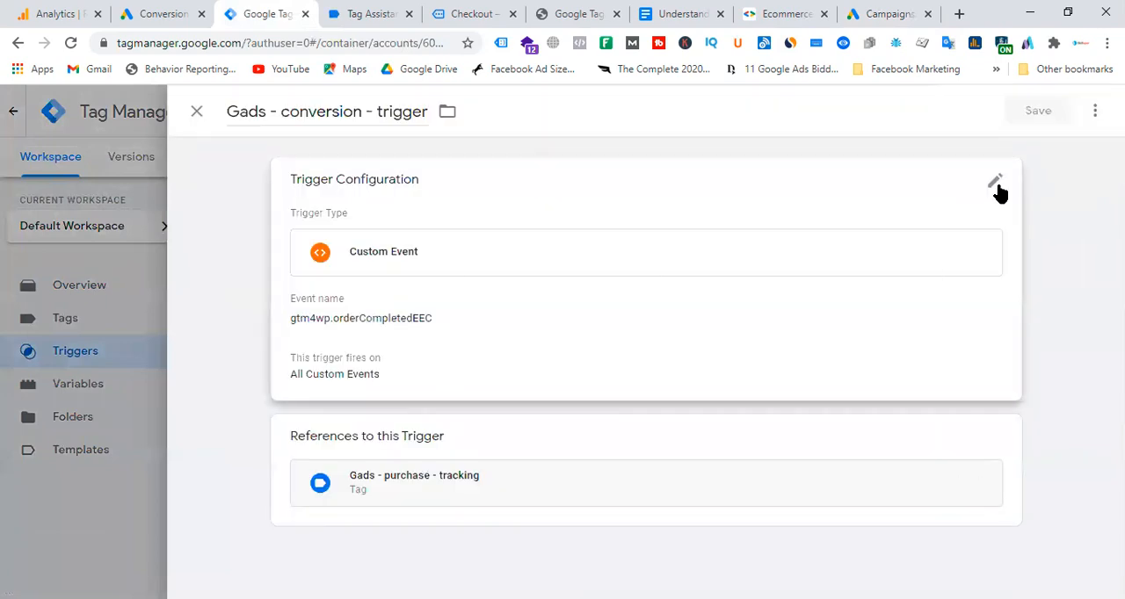
left_click(996, 185)
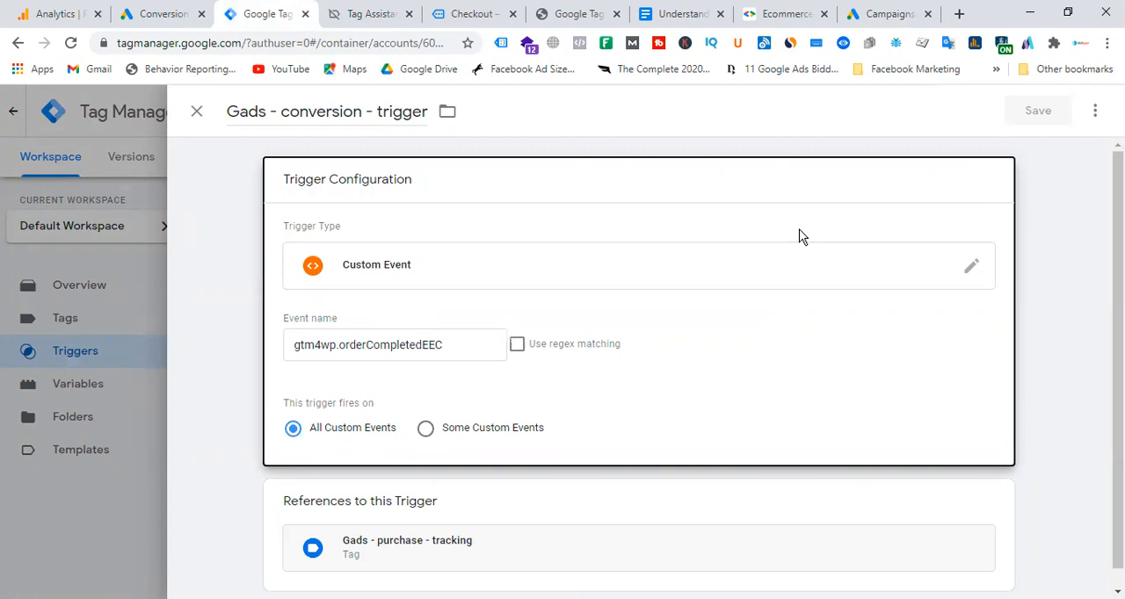
left_click(196, 111)
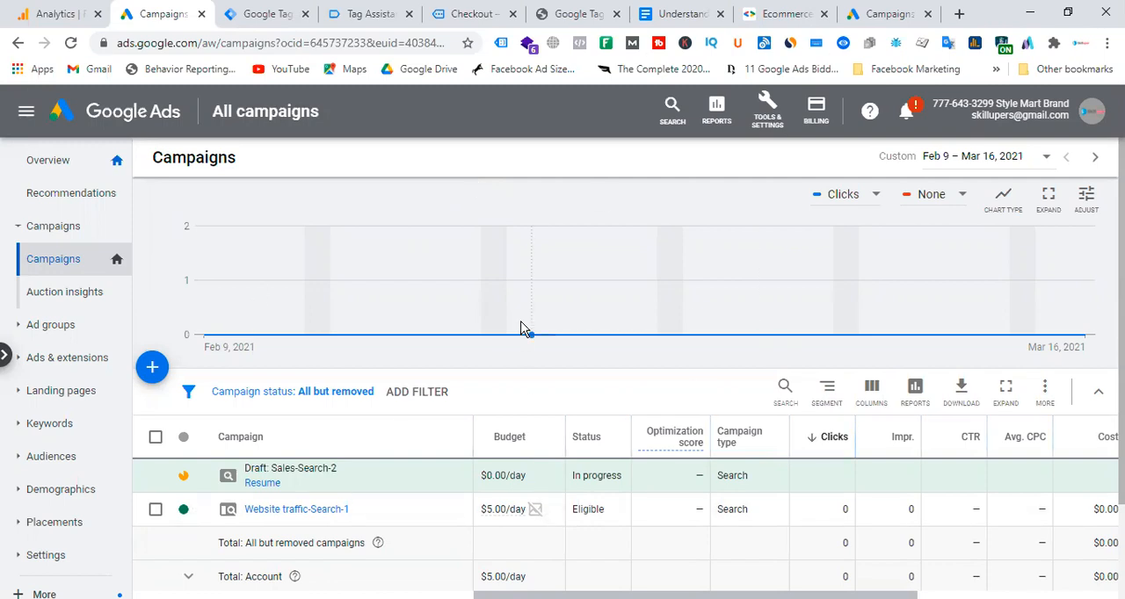
Review the test order's details and total on the Style Mart Brand order confirmation page.
mouse_move(523, 329)
left_click(497, 16)
scroll(367, 373, "up", 5)
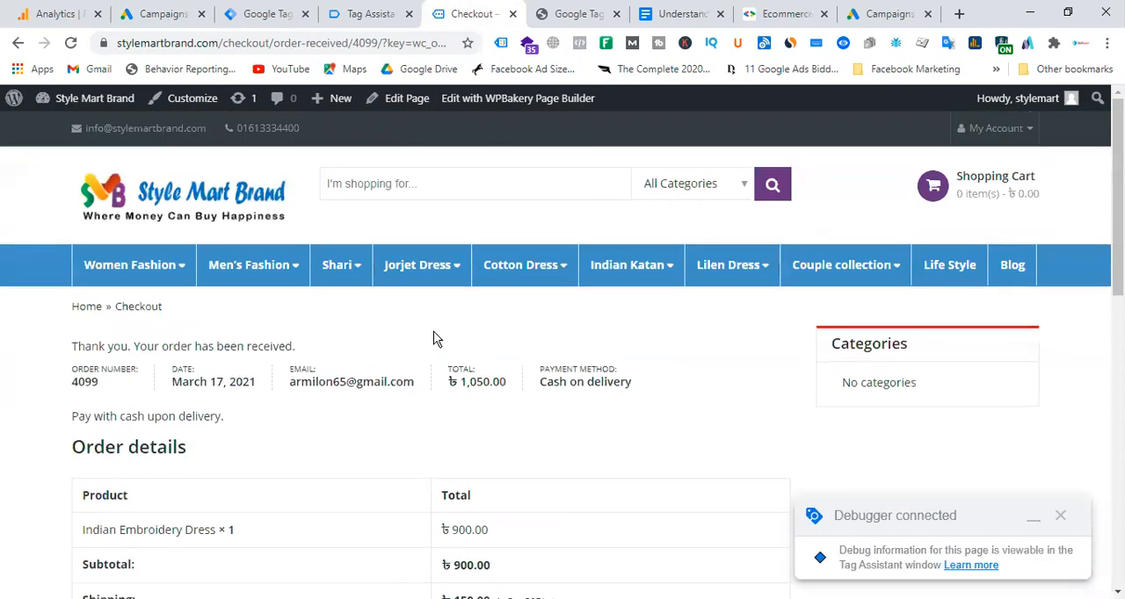
scroll(675, 358, "down", 2)
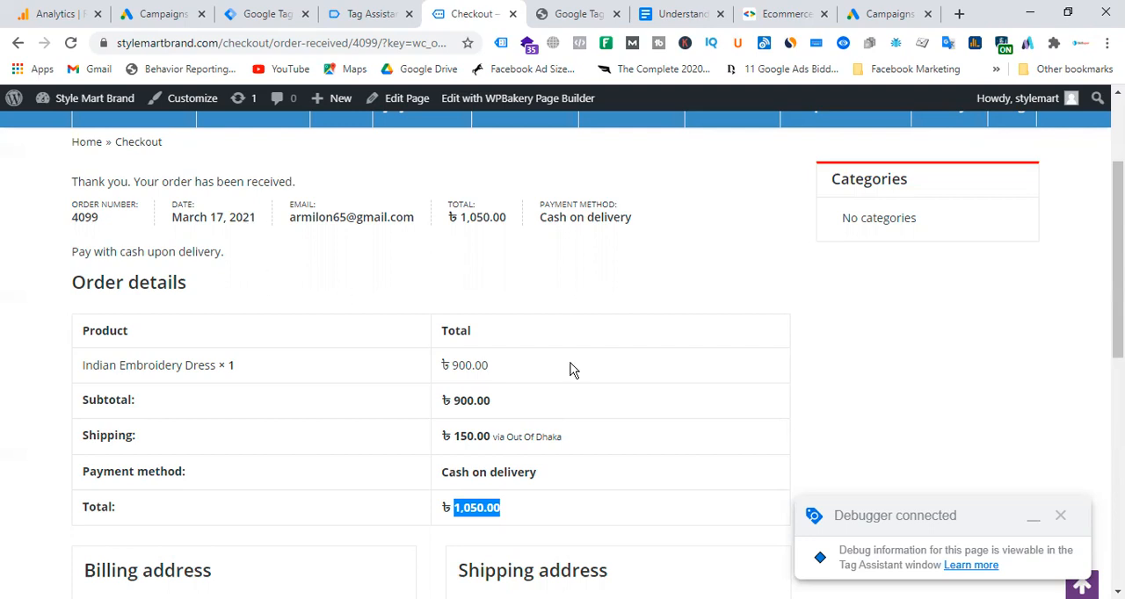
View the Style Mart Brand account's campaigns in Google Ads and show the options for adding a campaign.
left_click(167, 14)
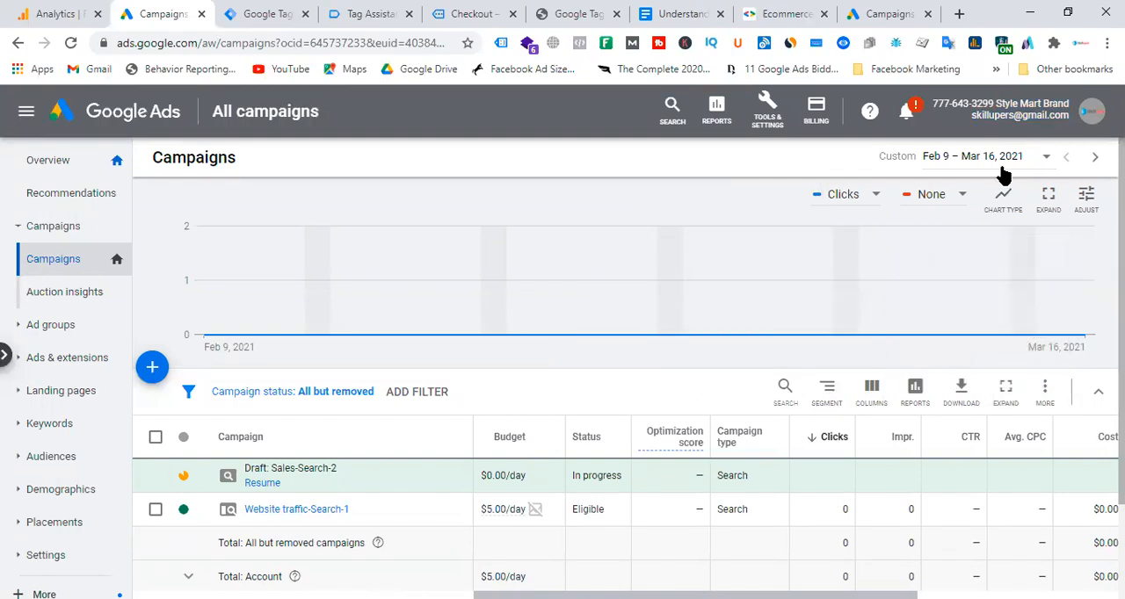
left_click_drag(996, 104, 1095, 106)
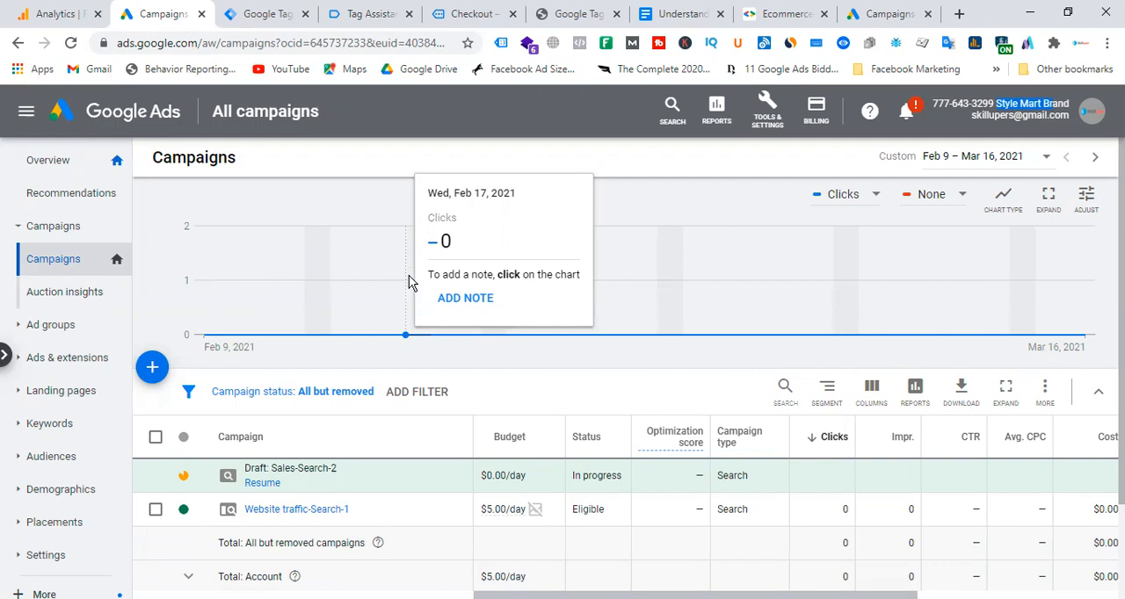
left_click(152, 368)
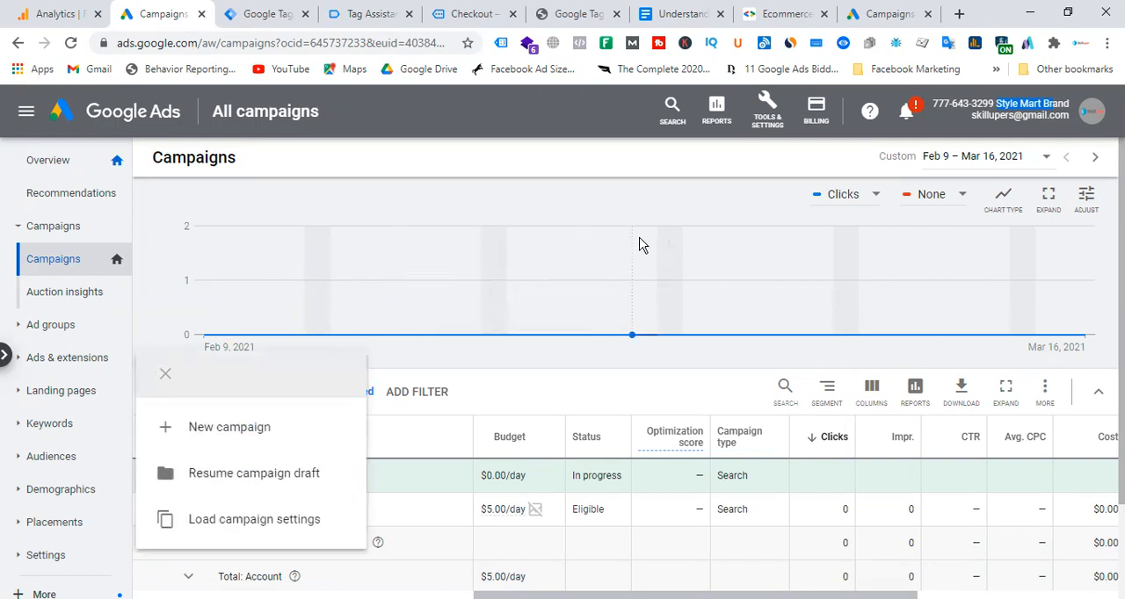
mouse_move(641, 244)
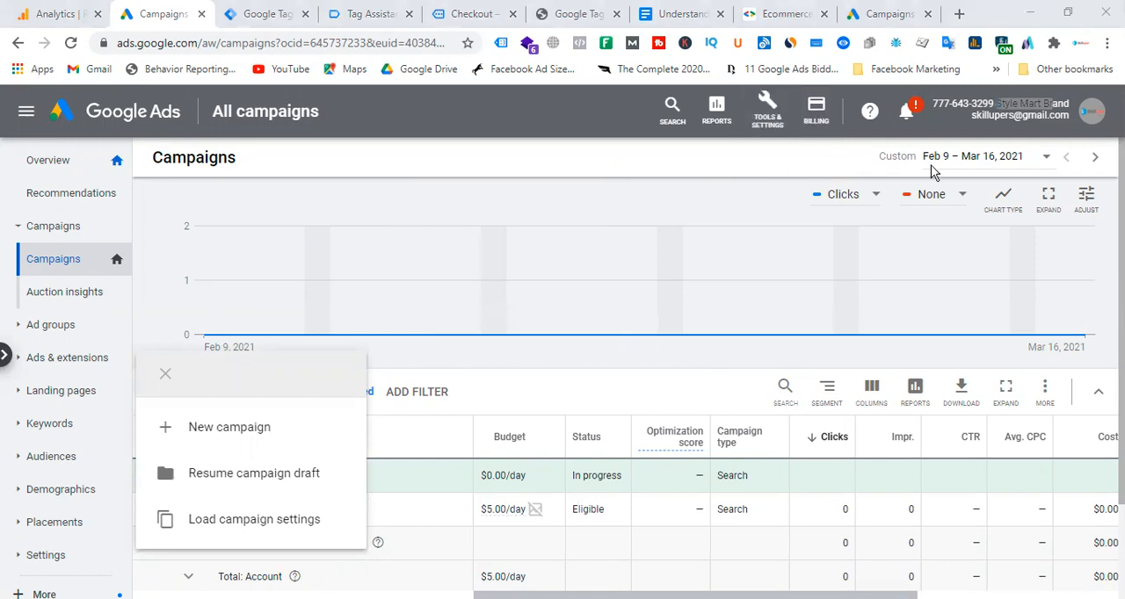
Switch to Google Analytics and examine the item metrics in the Ecommerce purchases report.
key("ctrl+shift+Tab")
key("Escape")
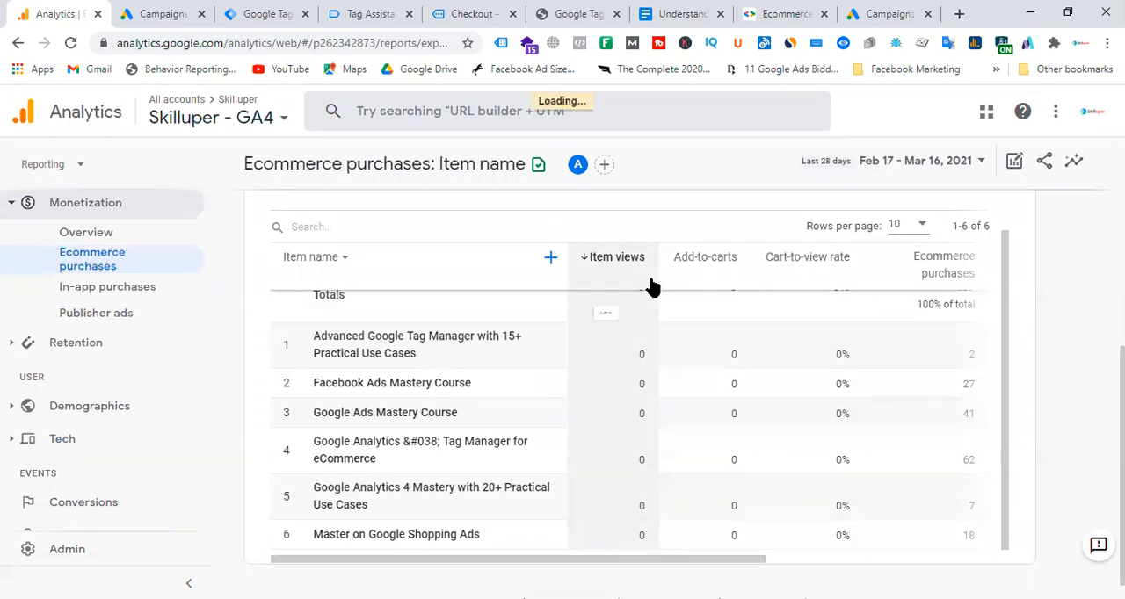
mouse_move(652, 287)
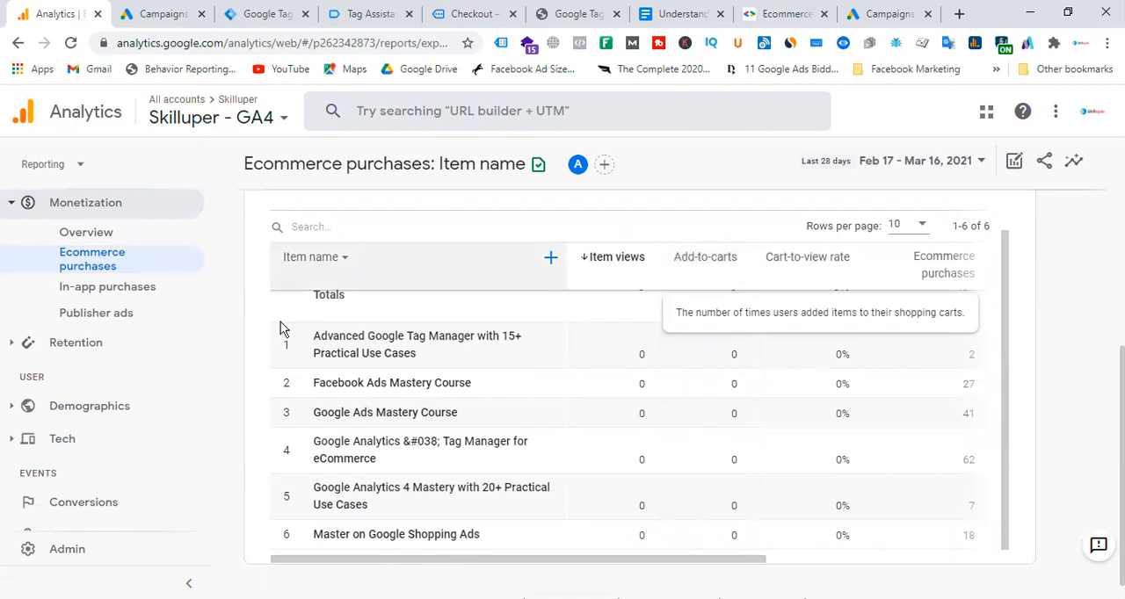
Open the Skilluper - GA4 Home page and look through its page view, event and user activity cards.
scroll(116, 379, "up", 3)
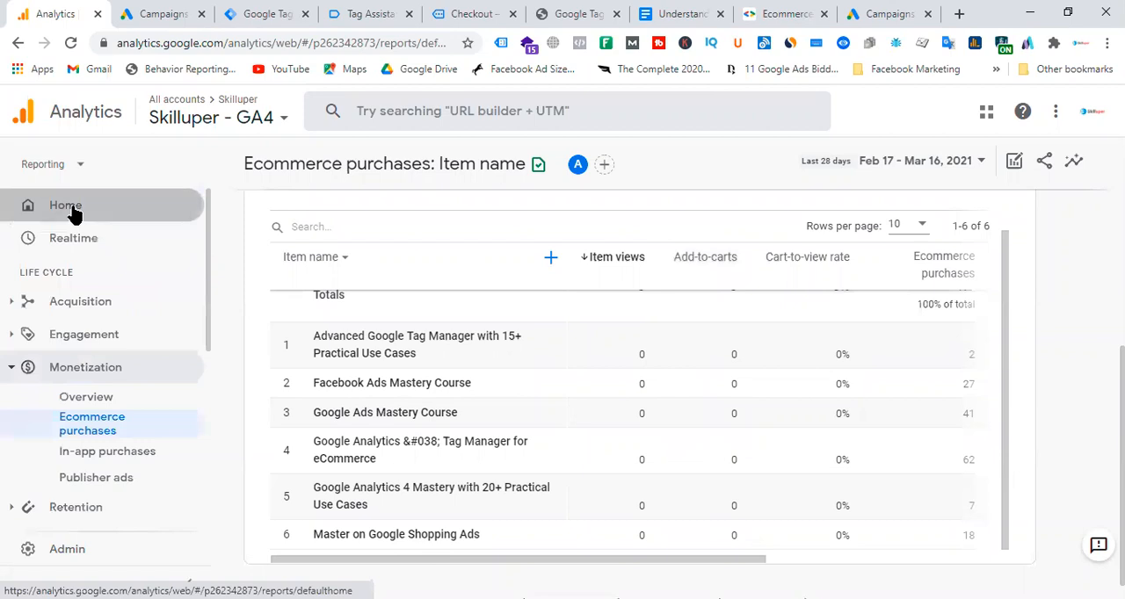
left_click(74, 211)
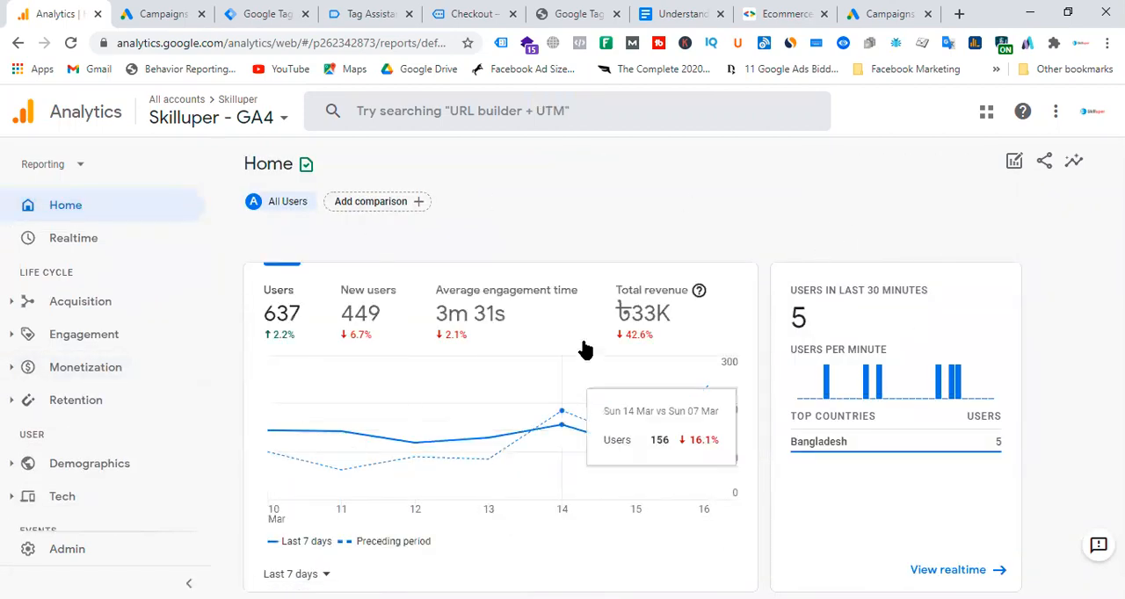
scroll(543, 353, "down", 5)
scroll(542, 352, "down", 7)
scroll(542, 353, "down", 15)
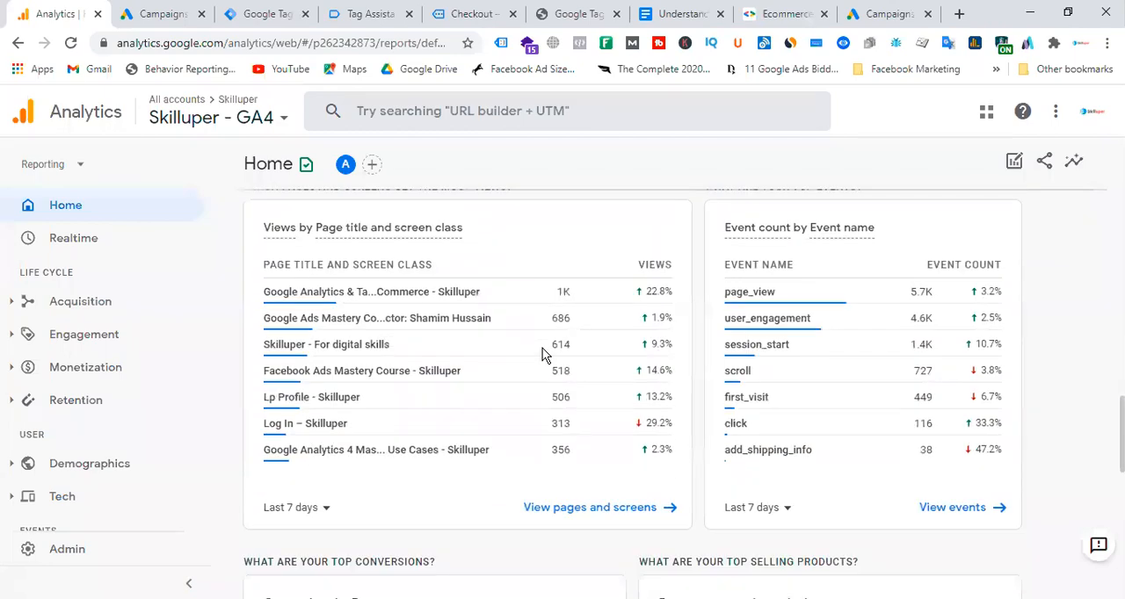
scroll(542, 353, "up", 5)
scroll(543, 353, "up", 4)
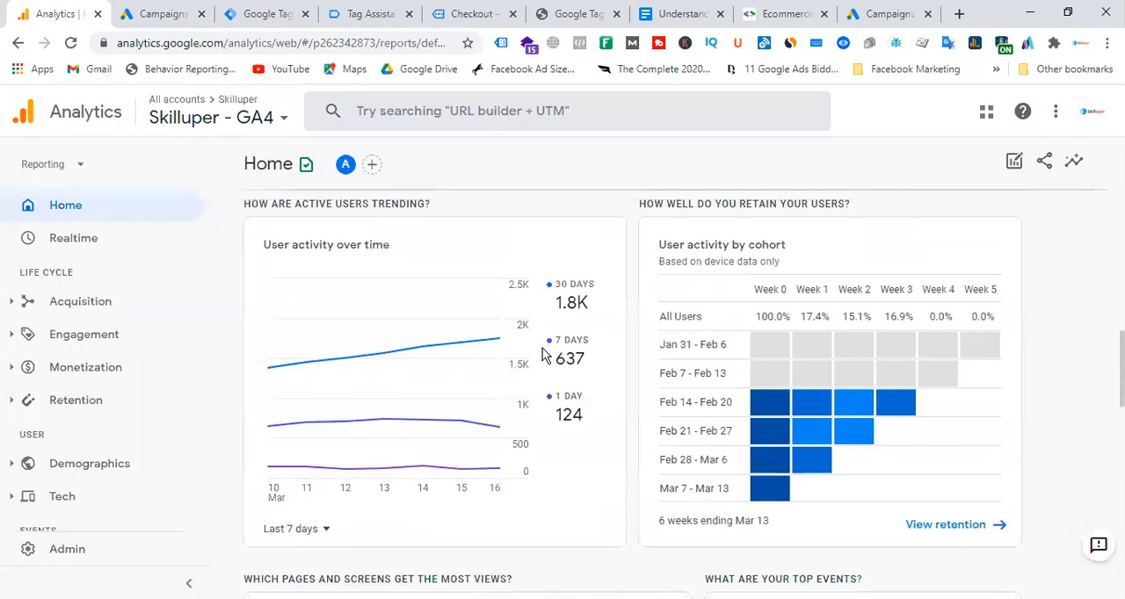
Examine sessions by session medium in the top campaigns card, highlighting the carousel ppc row, and review the rest of the Home page.
scroll(542, 353, "up", 5)
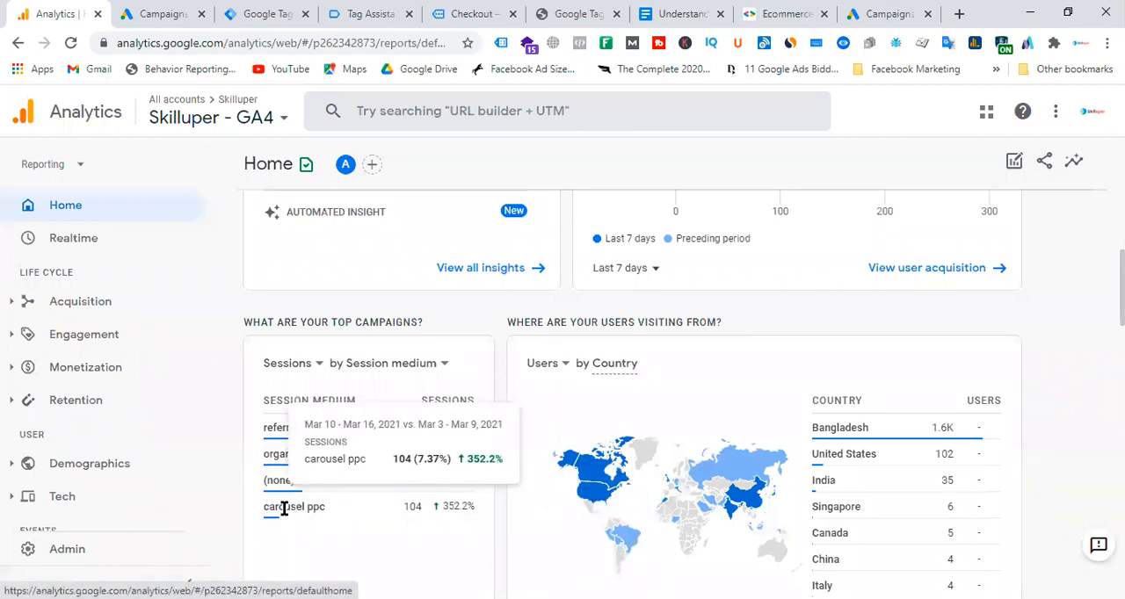
left_click_drag(264, 507, 270, 507)
left_click_drag(466, 506, 472, 505)
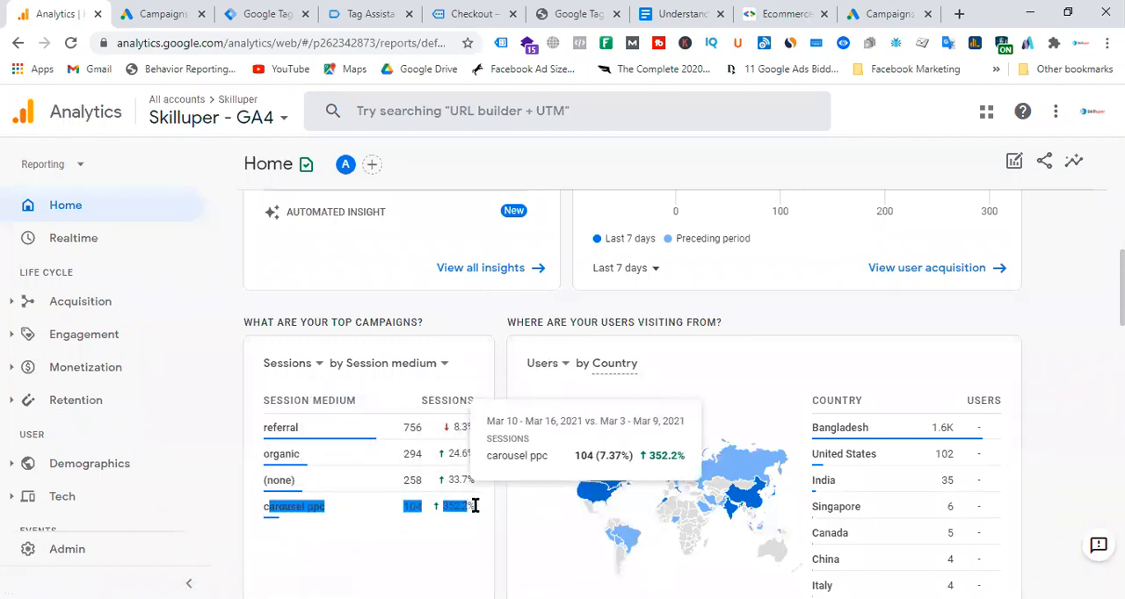
left_click(462, 544)
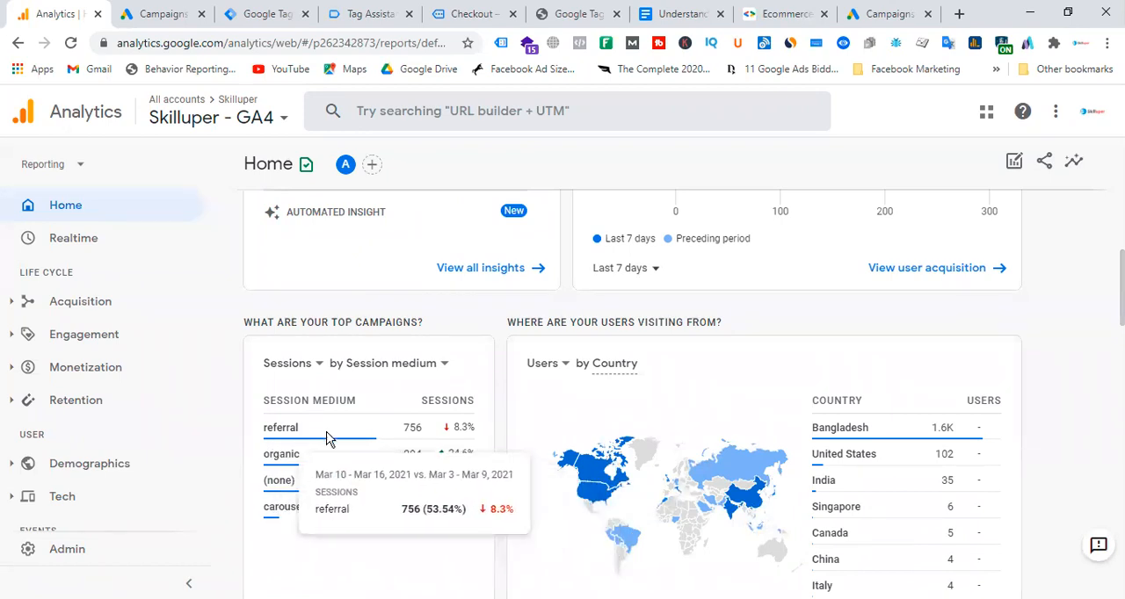
scroll(484, 439, "up", 6)
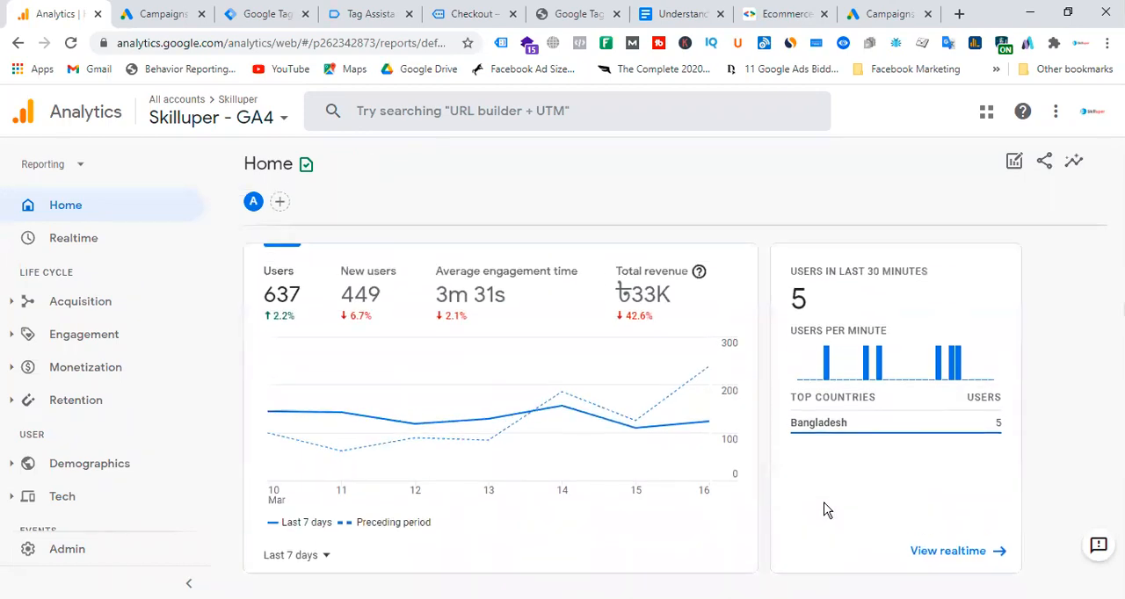
scroll(823, 510, "down", 6)
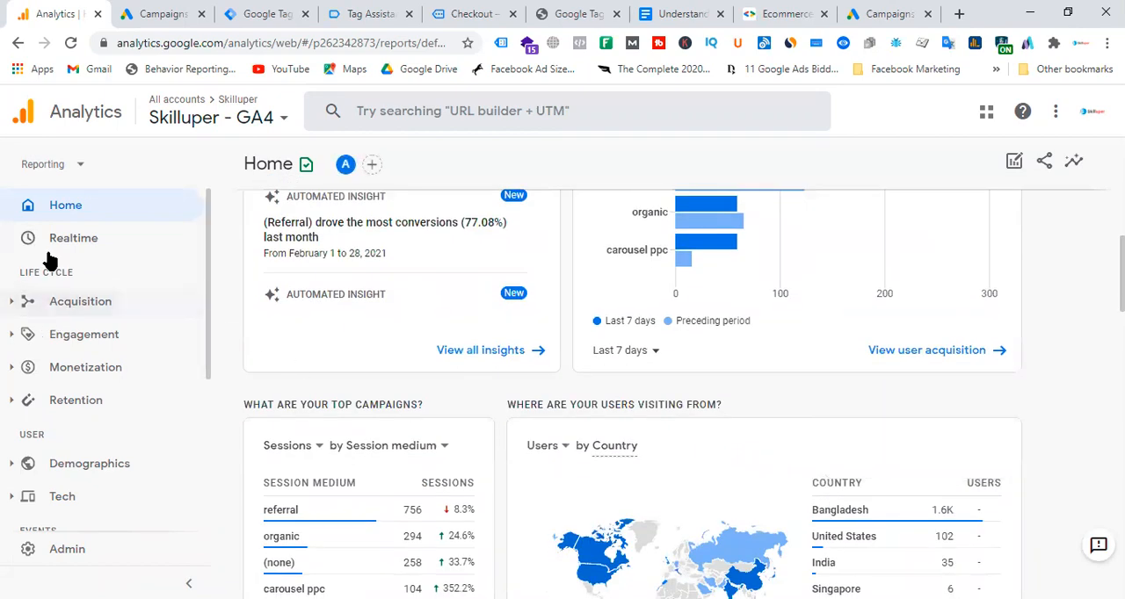
Open the Monetization overview report and review its total purchasers chart and the revenue cards below it.
left_click(14, 339)
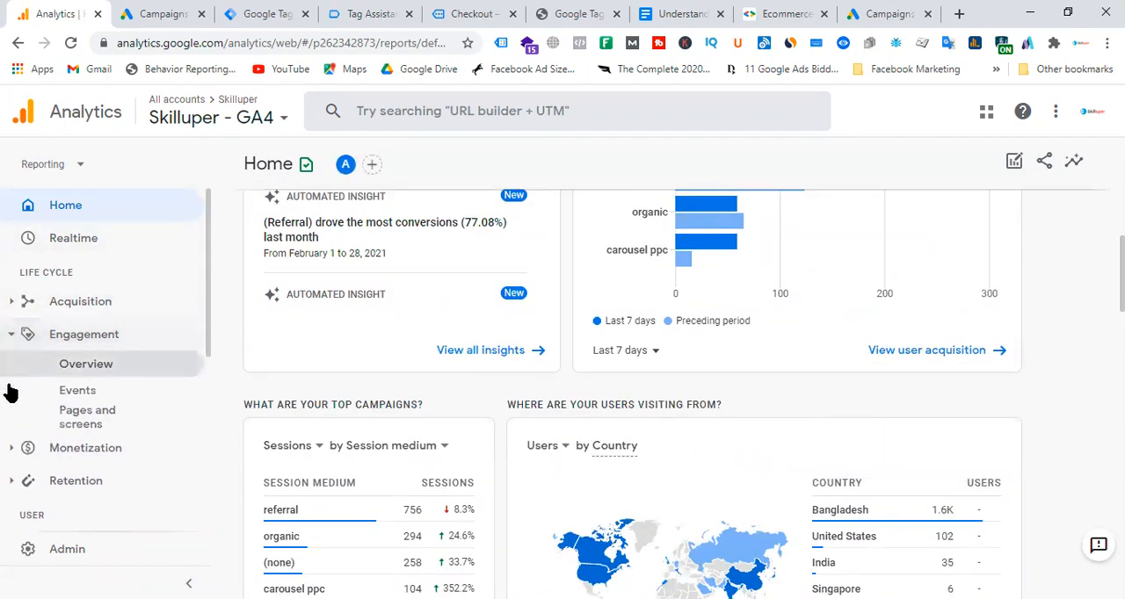
left_click(17, 447)
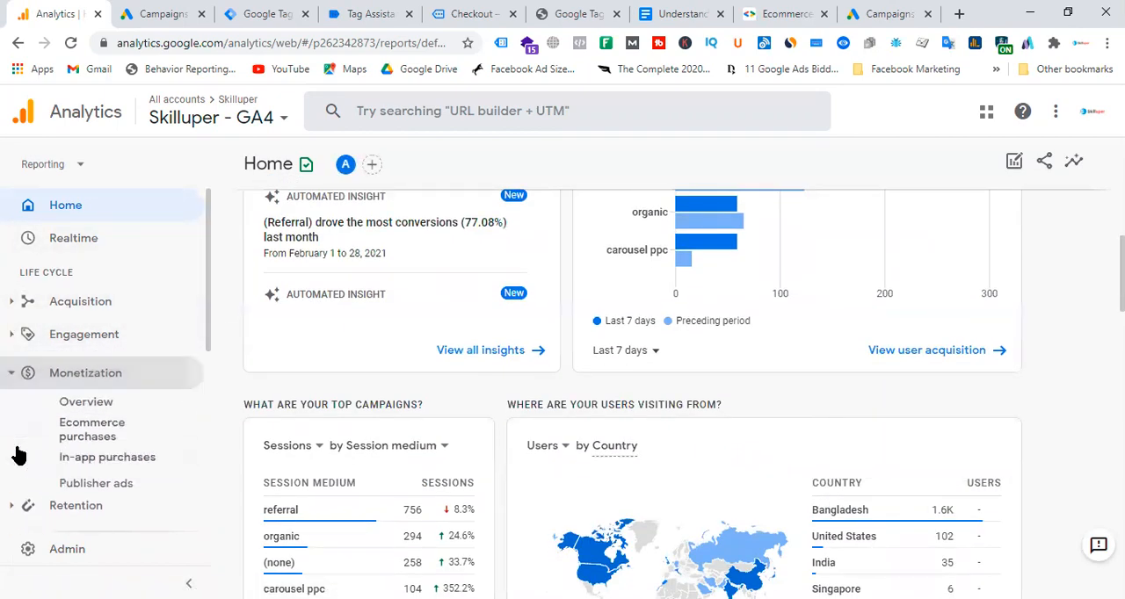
left_click(111, 402)
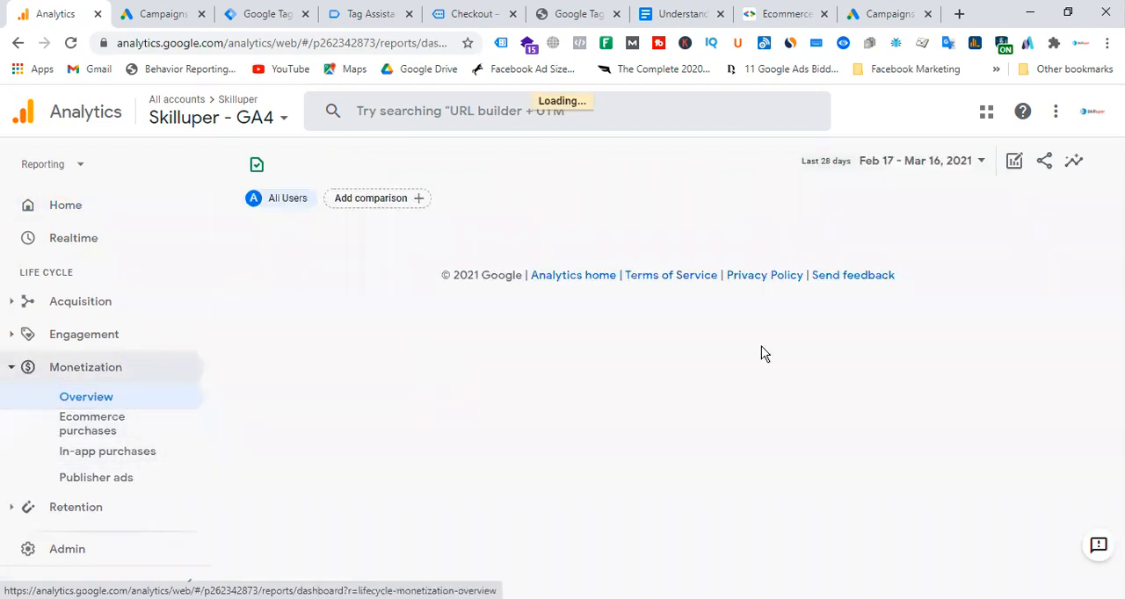
scroll(761, 351, "down", 5)
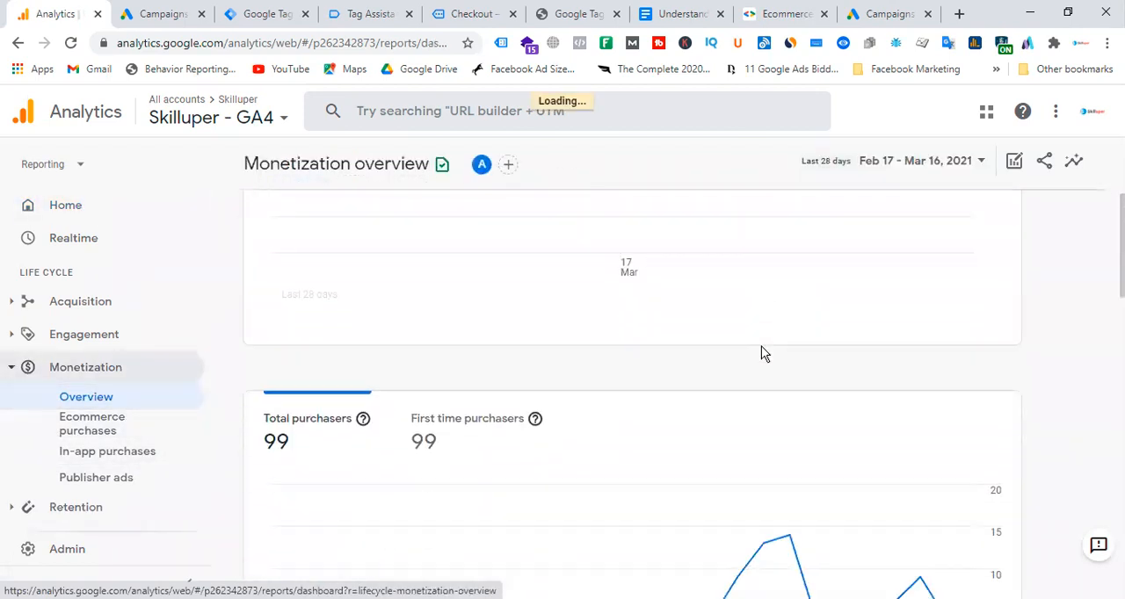
scroll(597, 417, "up", 2)
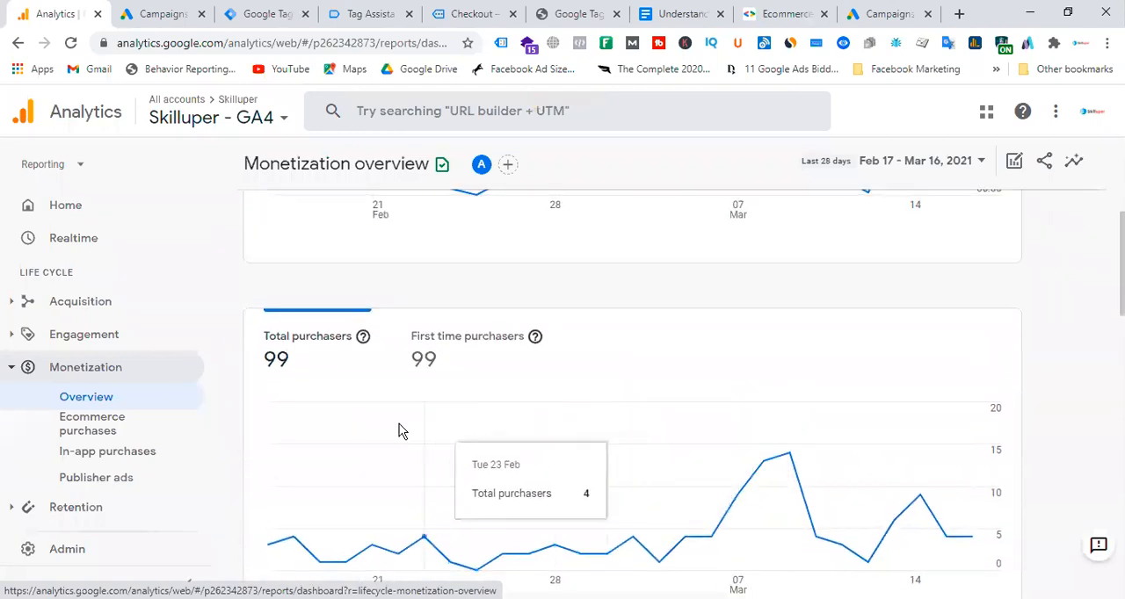
left_click(263, 361)
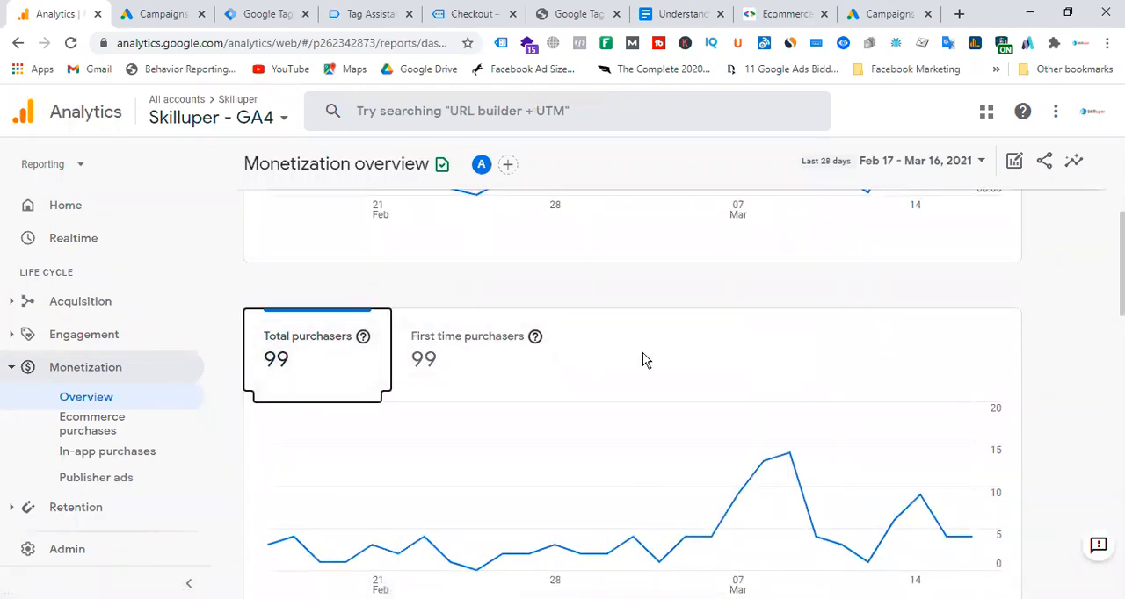
scroll(738, 367, "down", 7)
scroll(738, 362, "down", 7)
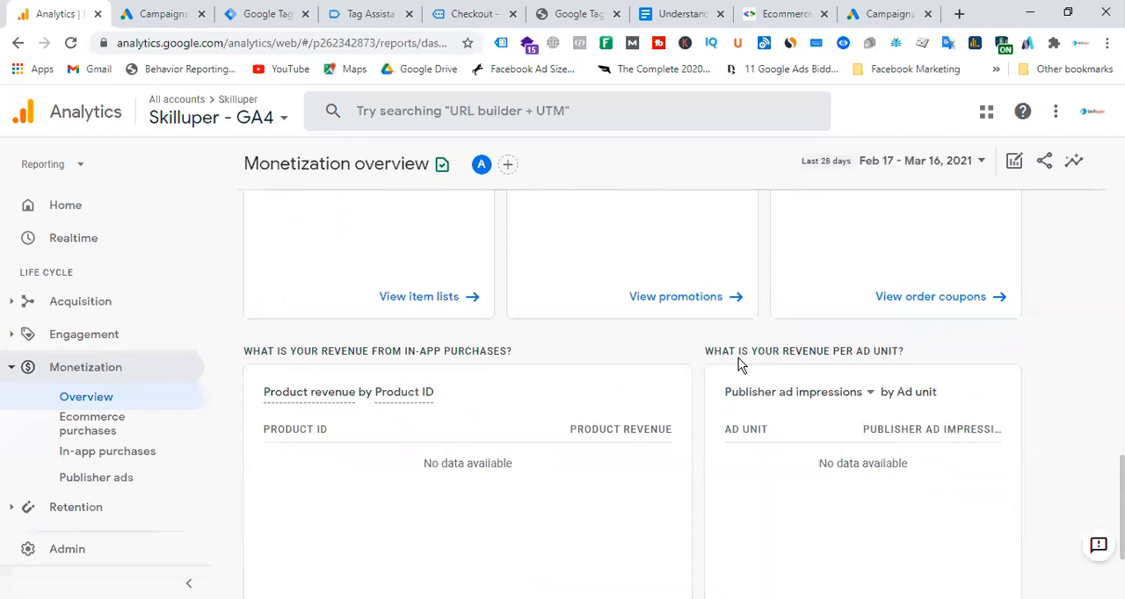
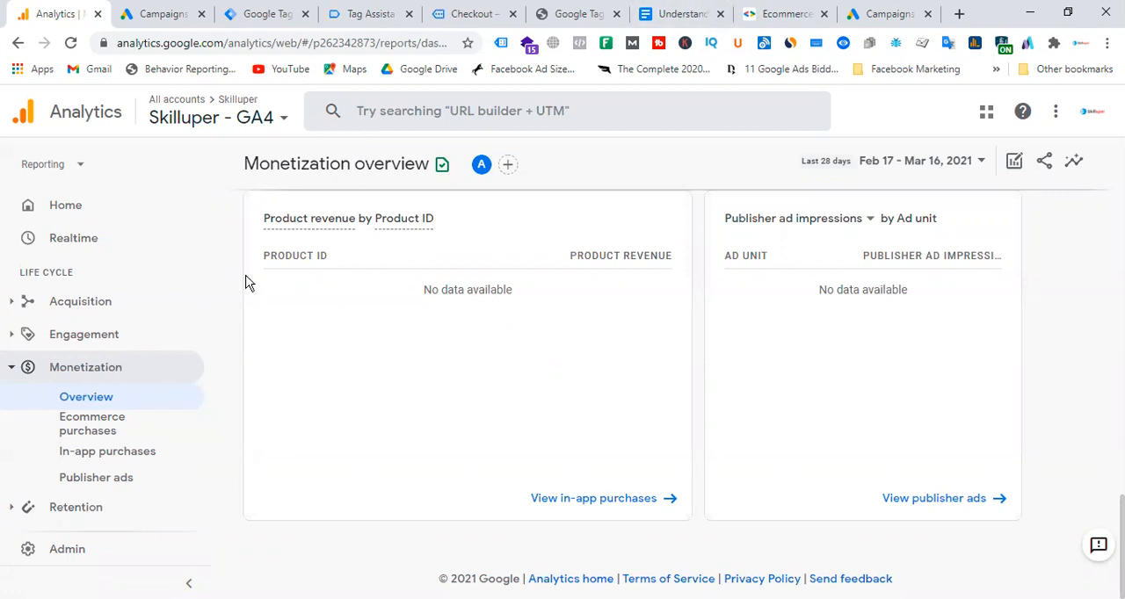
Open the All Web Site Data view of Skilluper's Universal Analytics property in a separate browser tab.
left_click(176, 108)
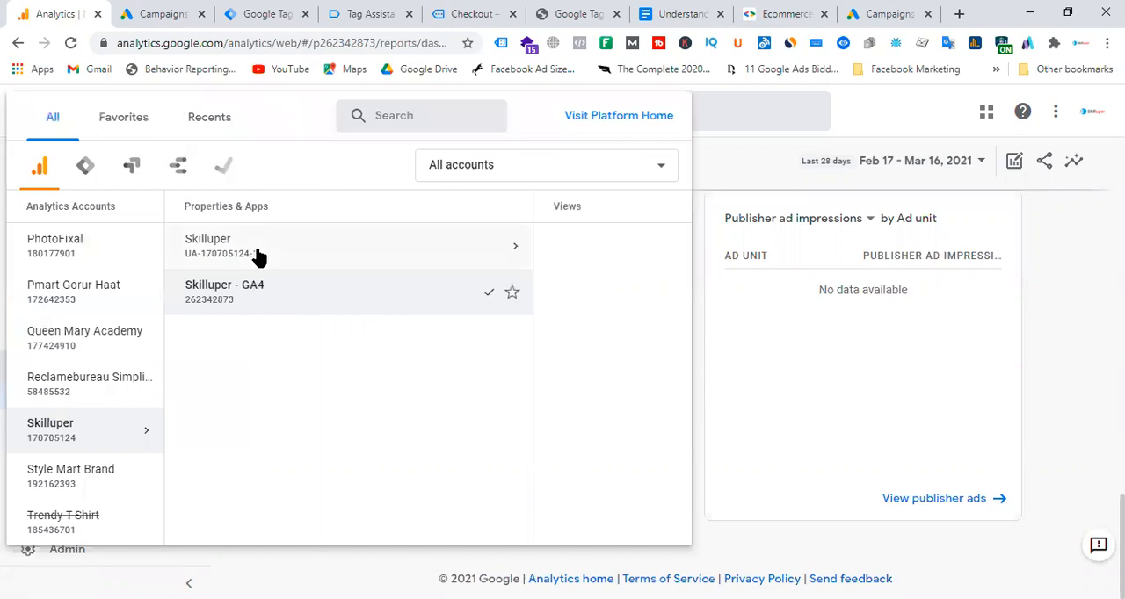
left_click(246, 247)
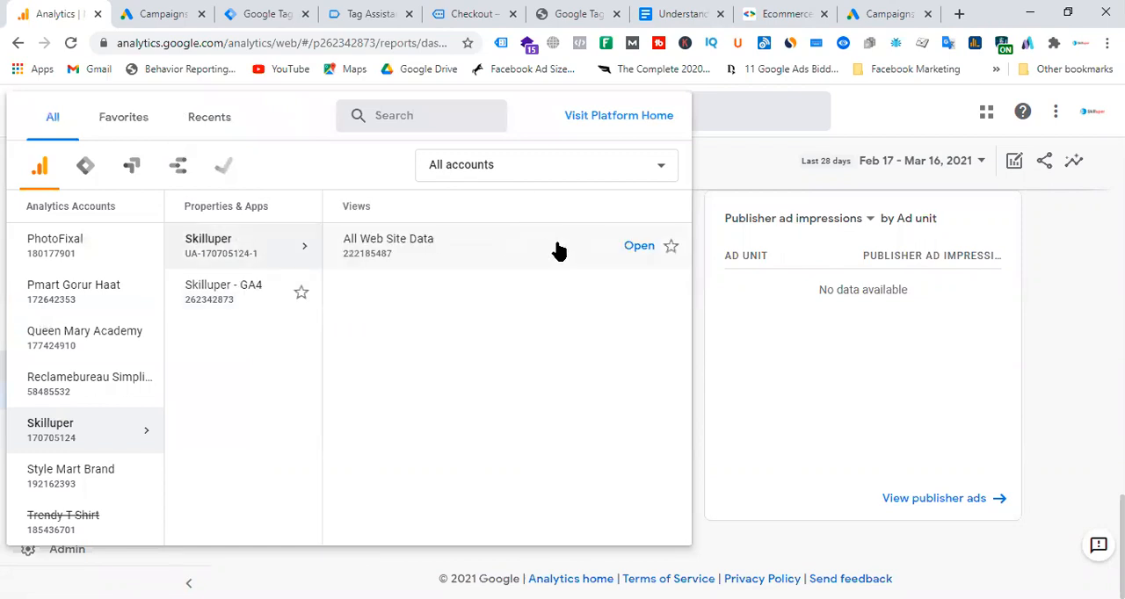
right_click(631, 250)
left_click(655, 262)
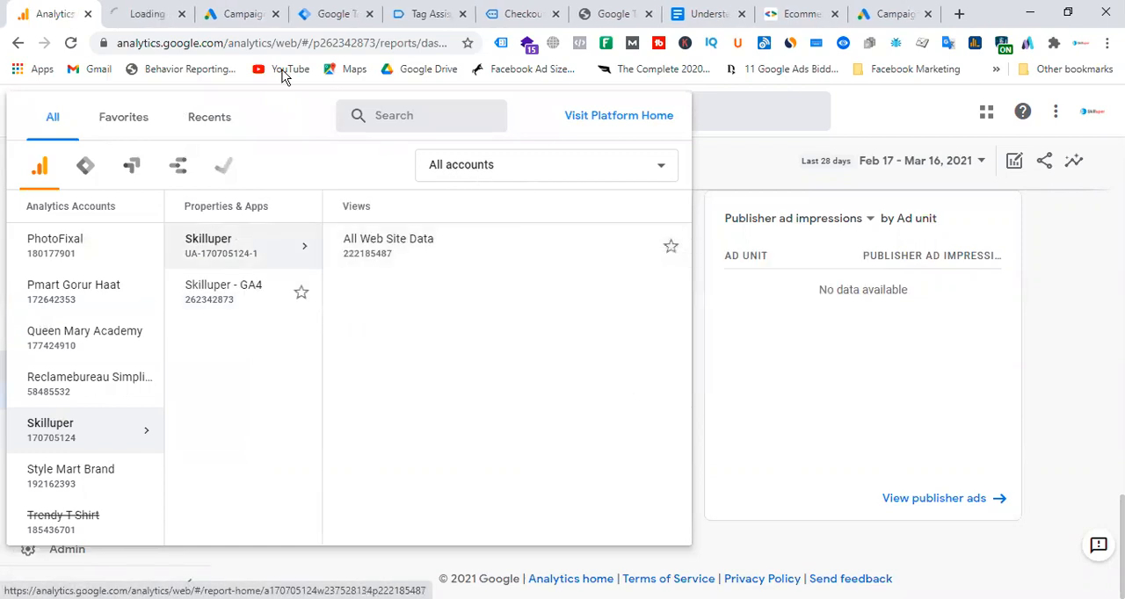
left_click(148, 14)
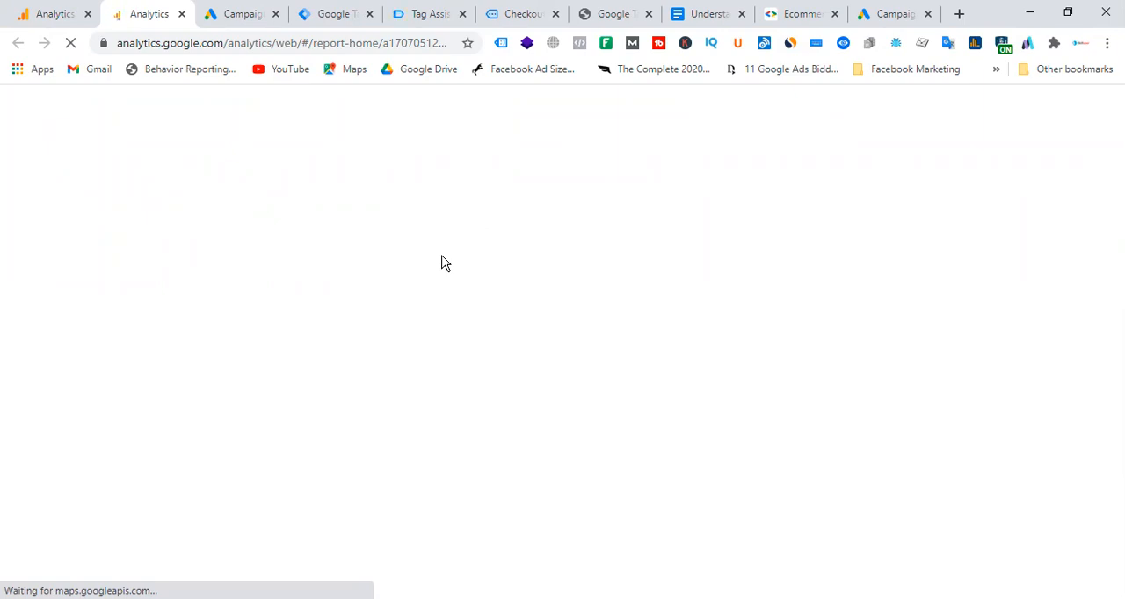
left_click(75, 16)
left_click(156, 15)
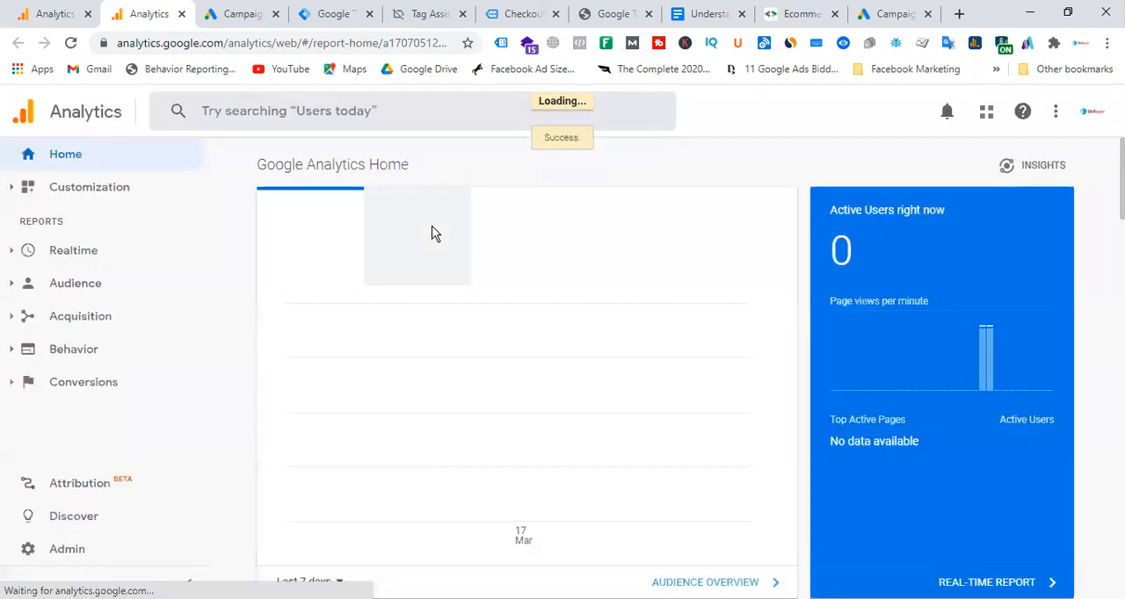
Open the Ecommerce Overview report under Conversions and review its revenue chart, transactions, marketing and top sellers sections.
left_click(12, 387)
left_click(103, 439)
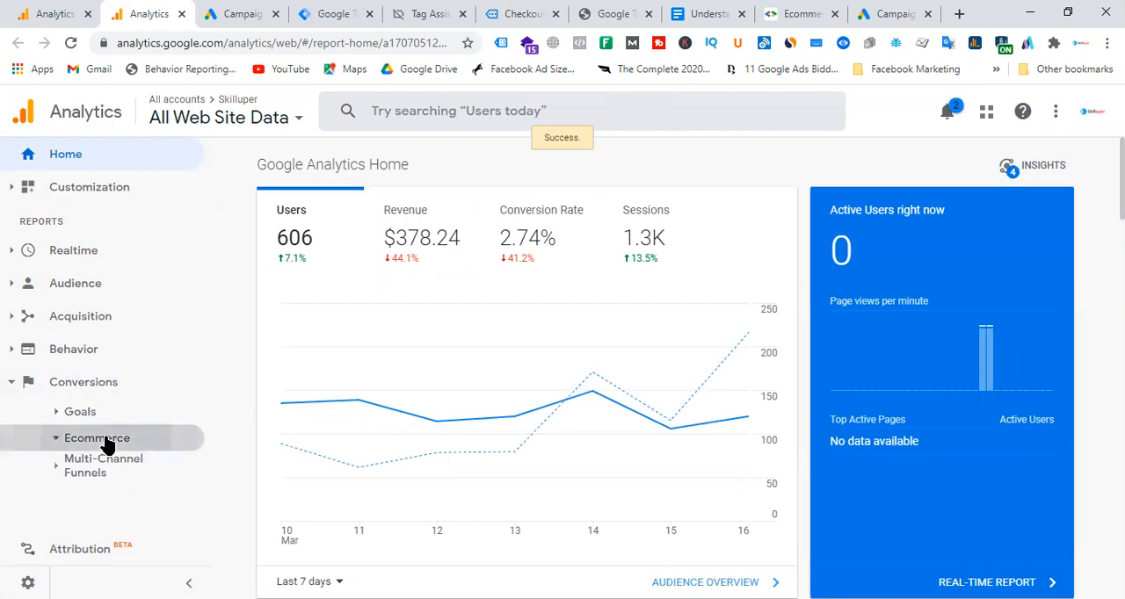
left_click(107, 466)
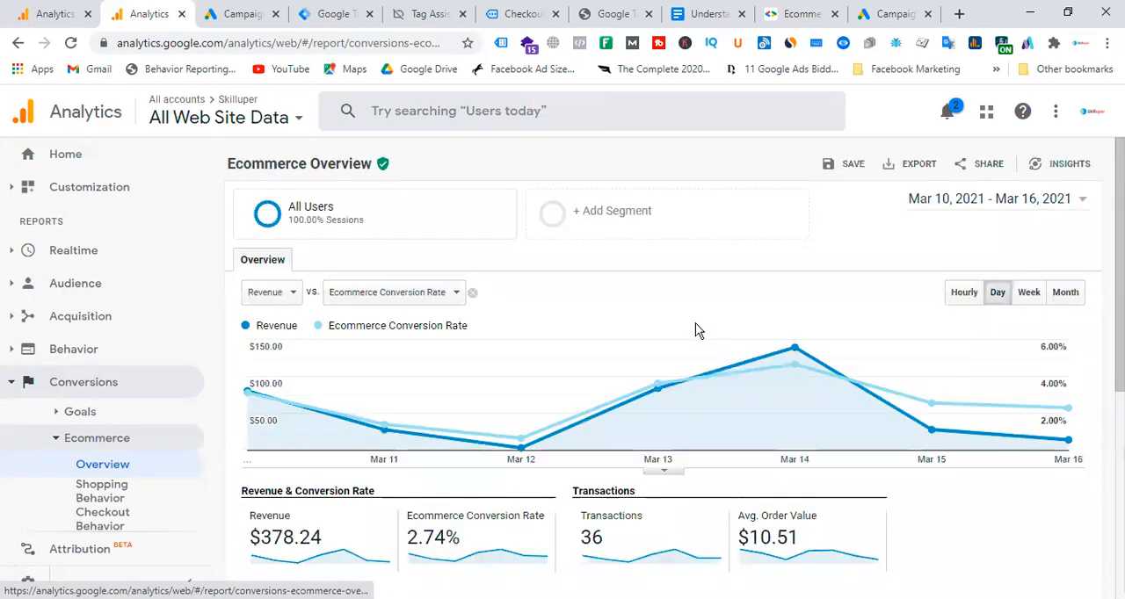
scroll(699, 330, "down", 2)
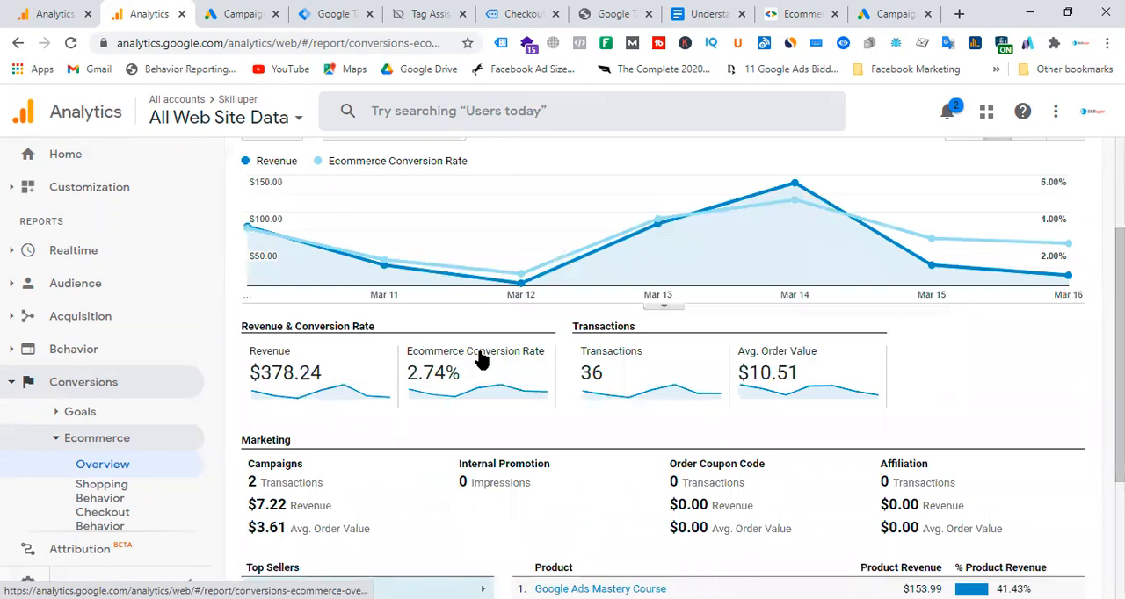
scroll(713, 395, "down", 1)
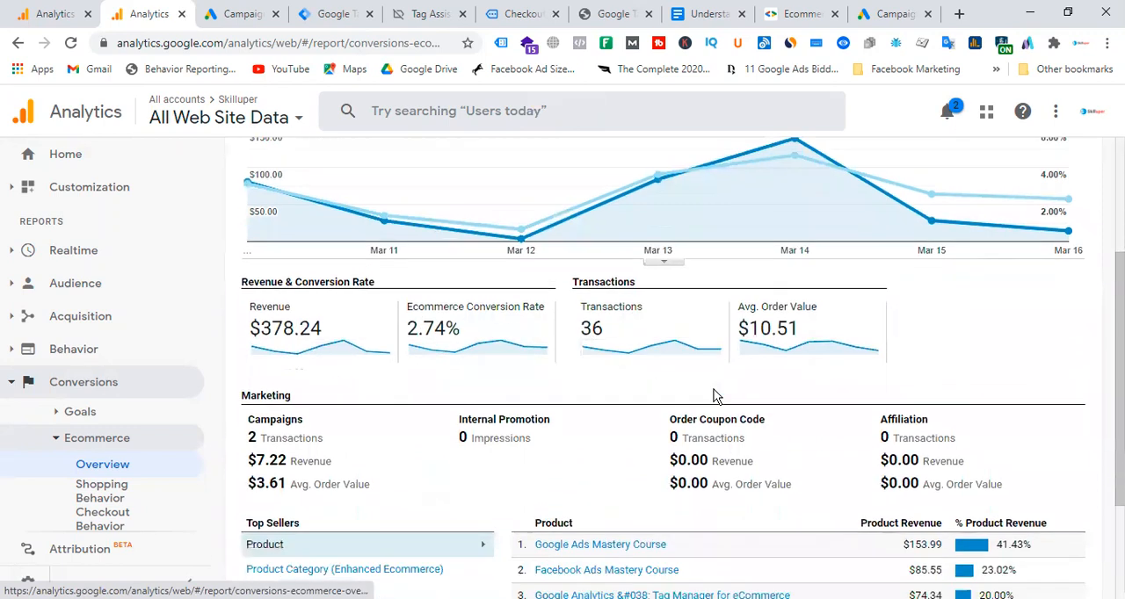
scroll(714, 396, "down", 2)
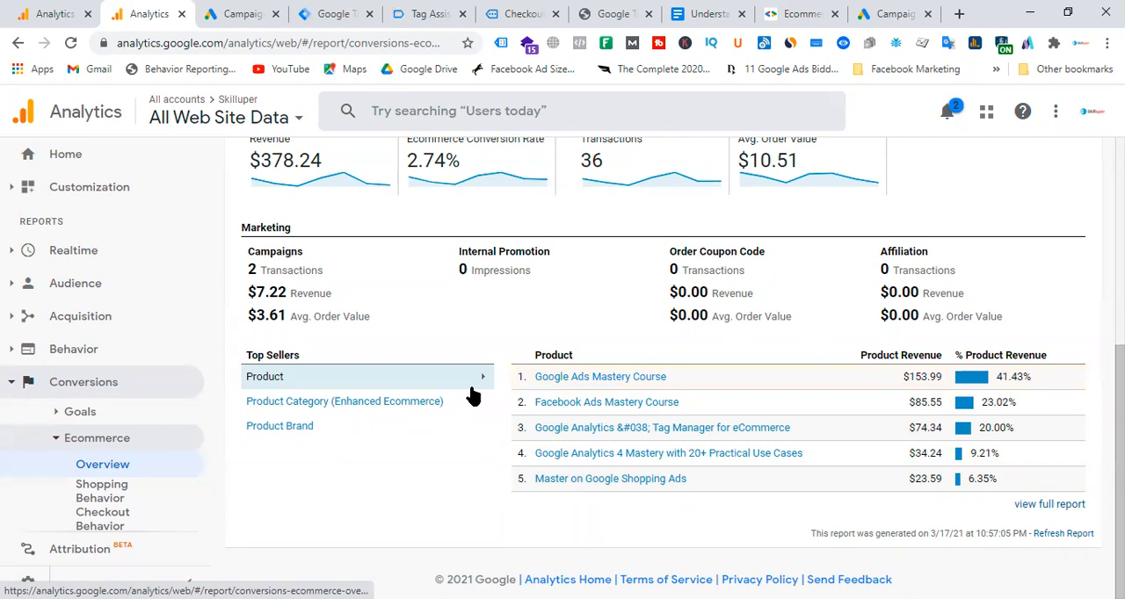
scroll(145, 400, "down", 2)
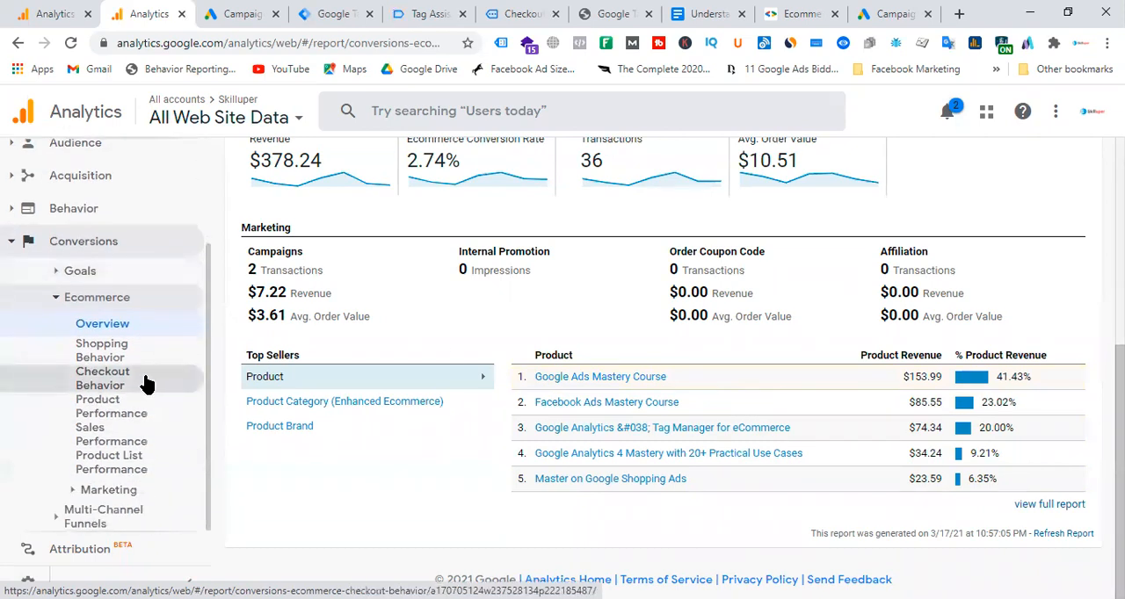
Examine the Shopping Behavior Analysis funnel and user type table, and return to the GA4 Monetization overview.
left_click(112, 357)
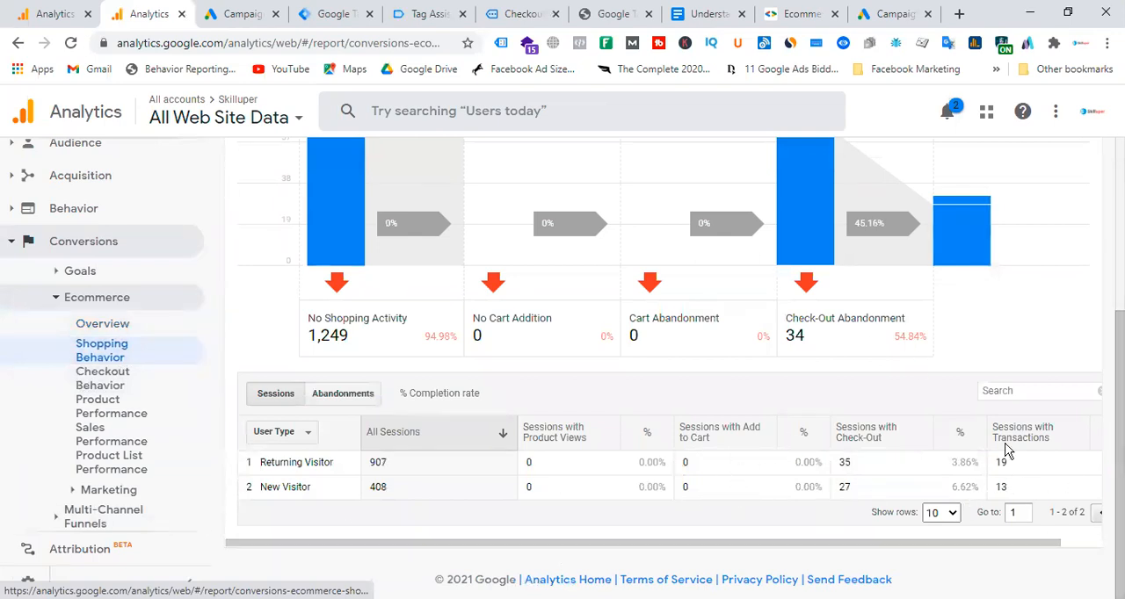
scroll(791, 396, "up", 3)
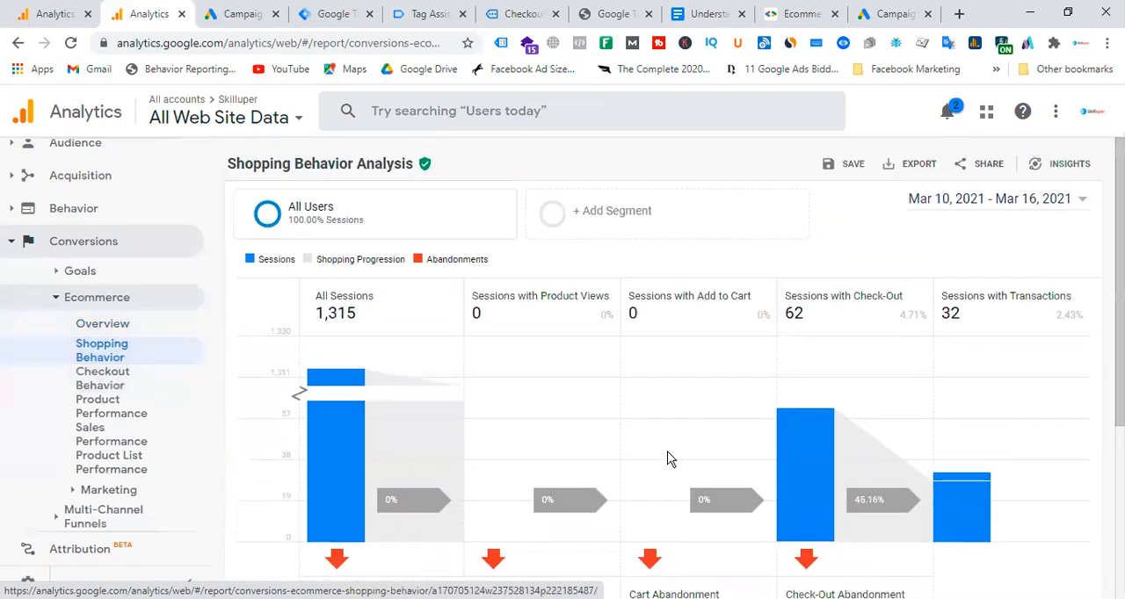
scroll(667, 458, "down", 2)
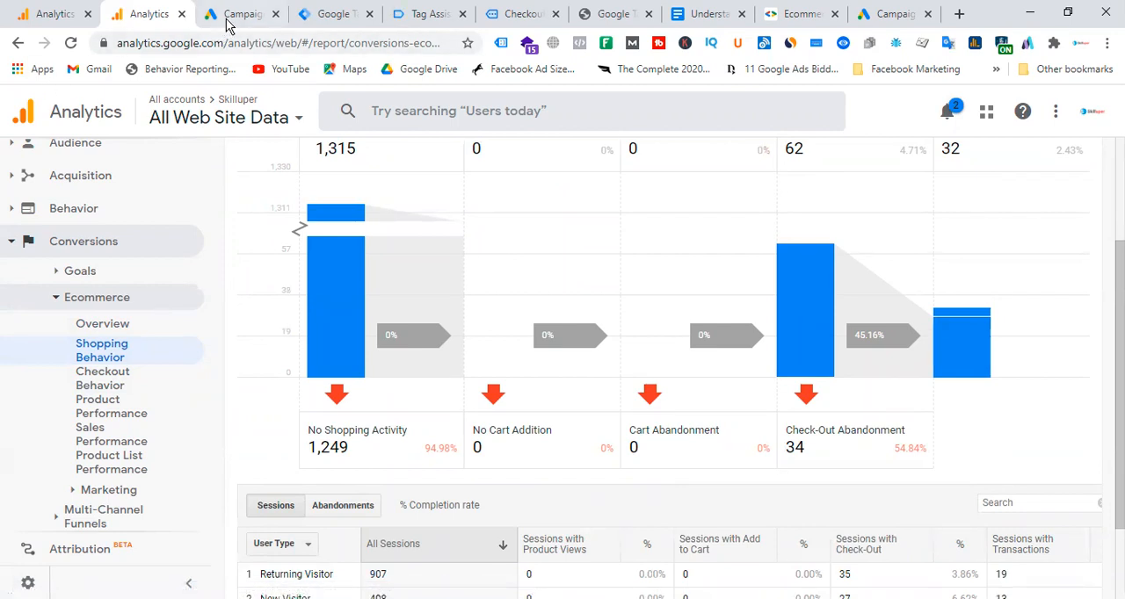
left_click(181, 14)
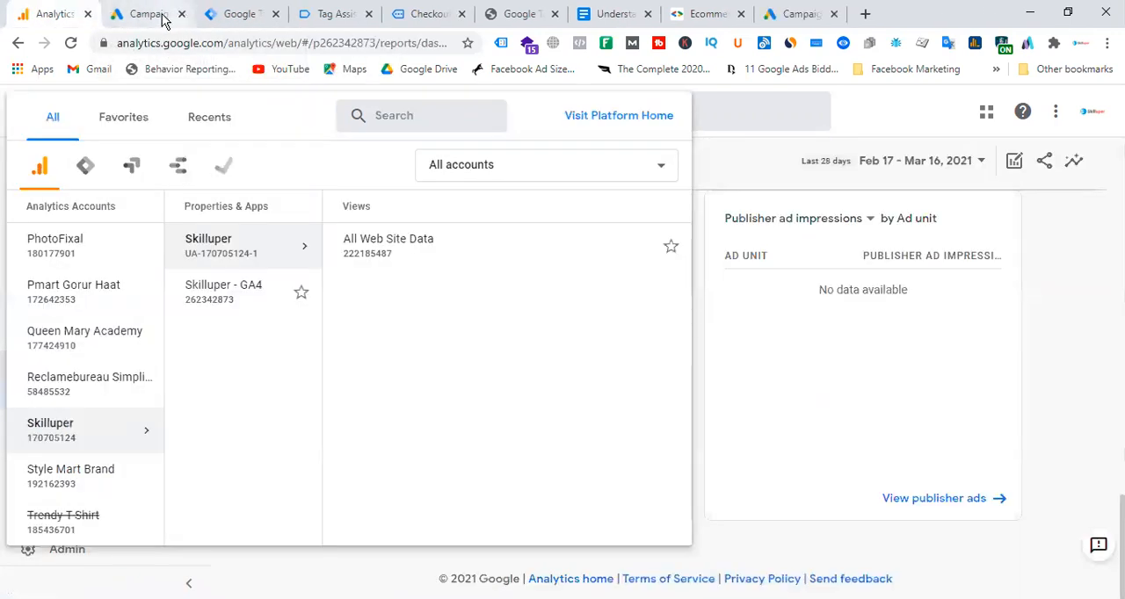
left_click(770, 180)
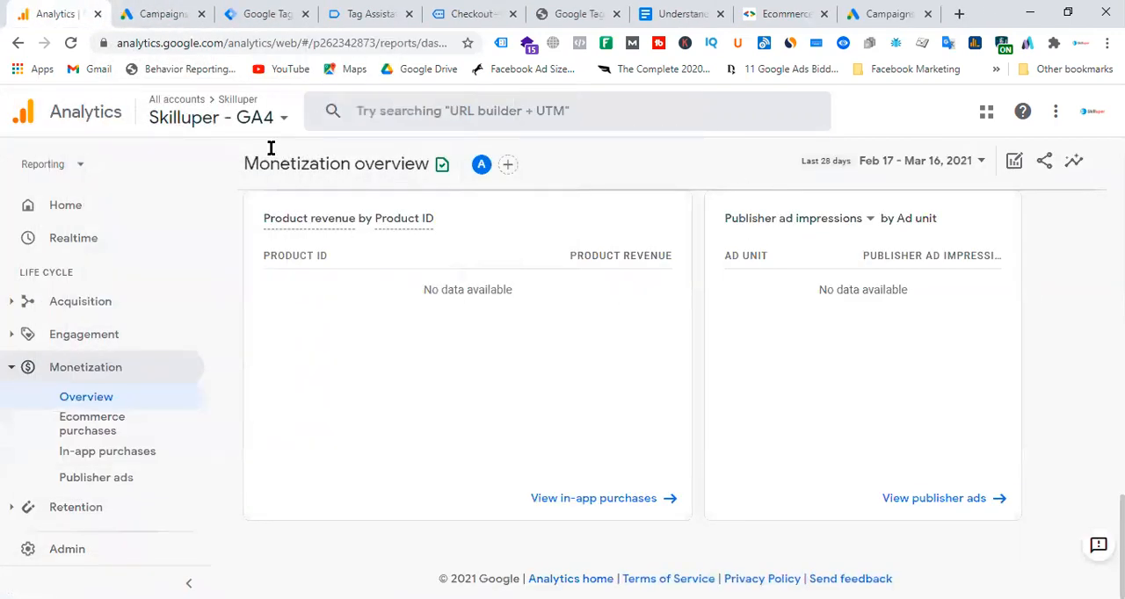
scroll(258, 216, "down", 5)
Switch to the Style Mart Brand account in Google Ads and start a new campaign.
left_click(167, 14)
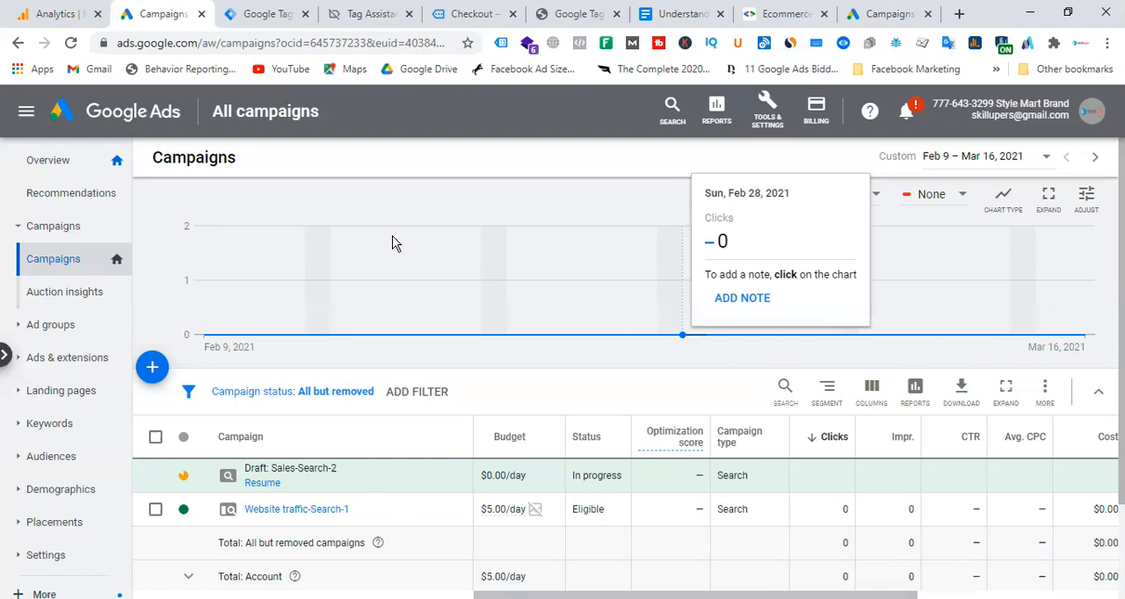
left_click(152, 368)
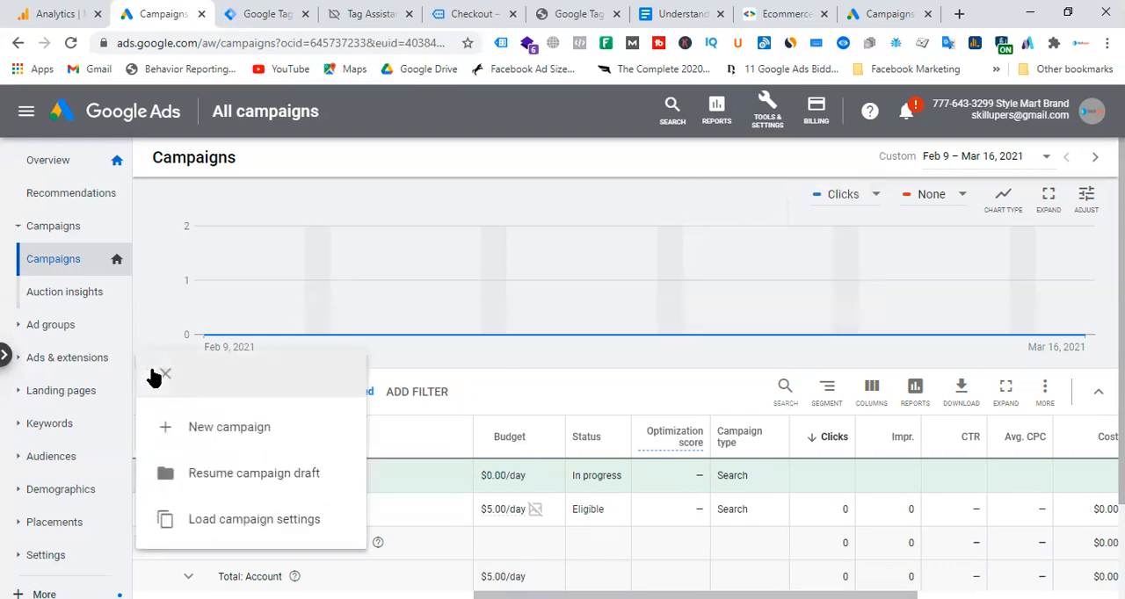
left_click(253, 441)
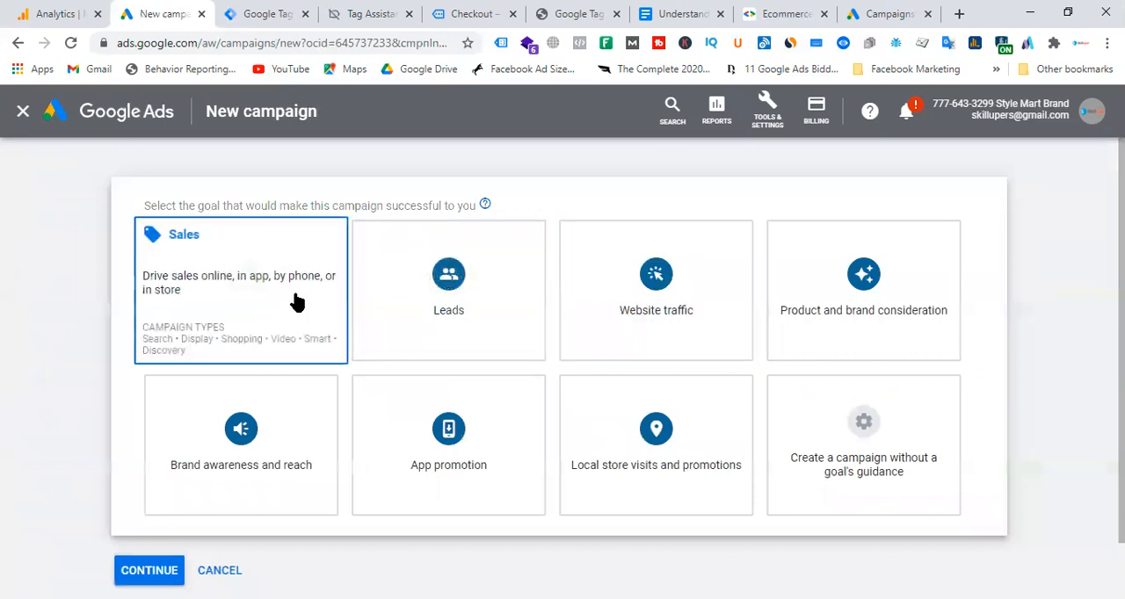
Try the Website traffic goal with the Search campaign type.
left_click(667, 283)
left_click(330, 262)
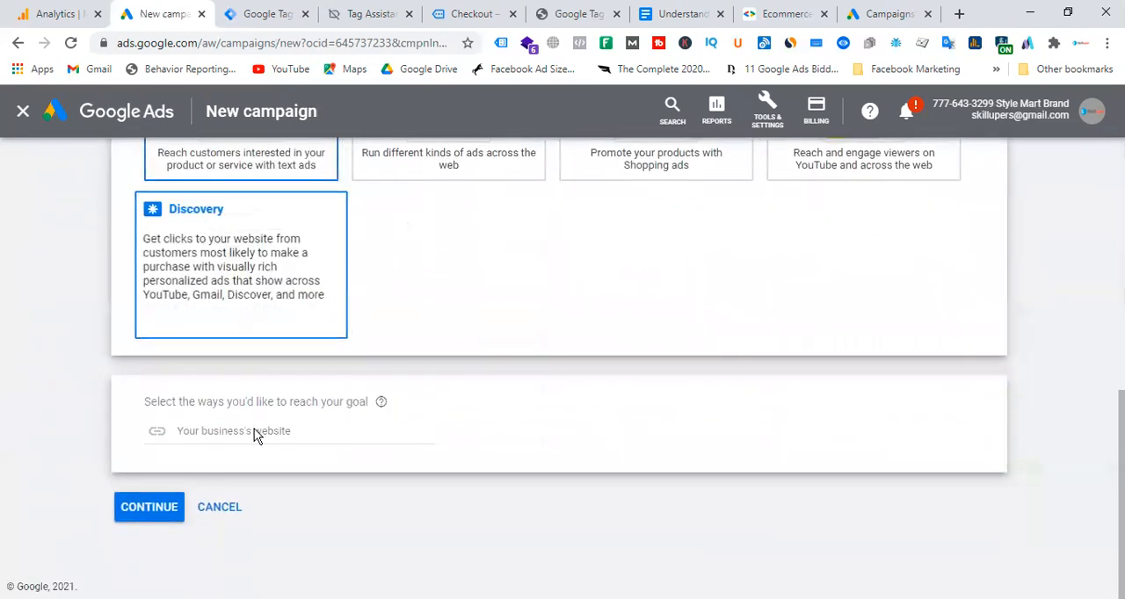
scroll(703, 439, "up", 6)
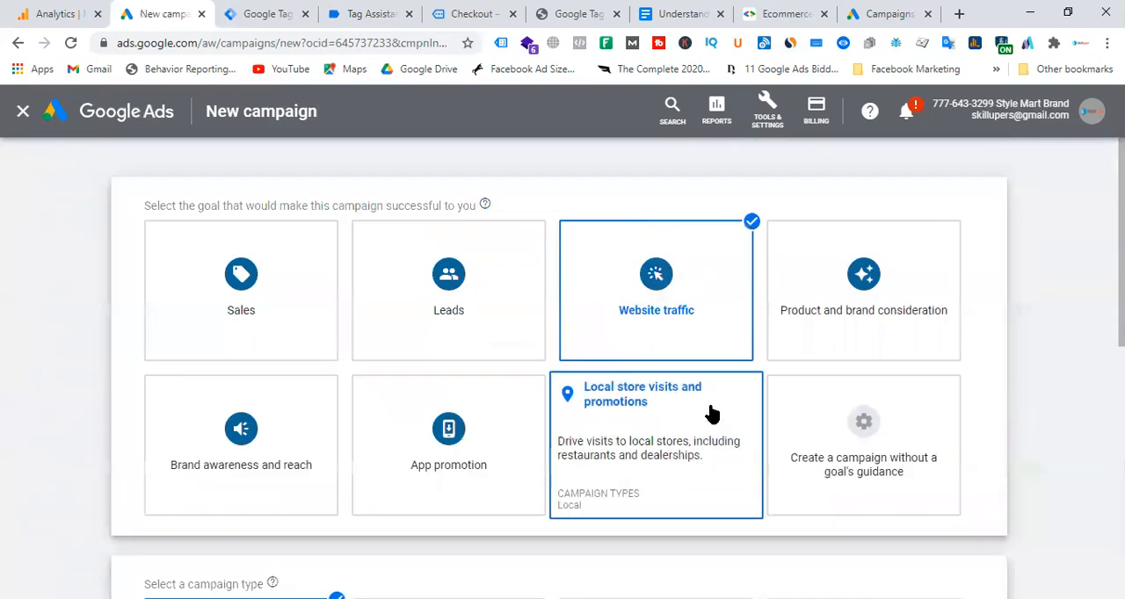
Set the campaign goal to Sales with the Search type and choose Website visits as the way to reach it.
left_click(237, 299)
left_click(261, 257)
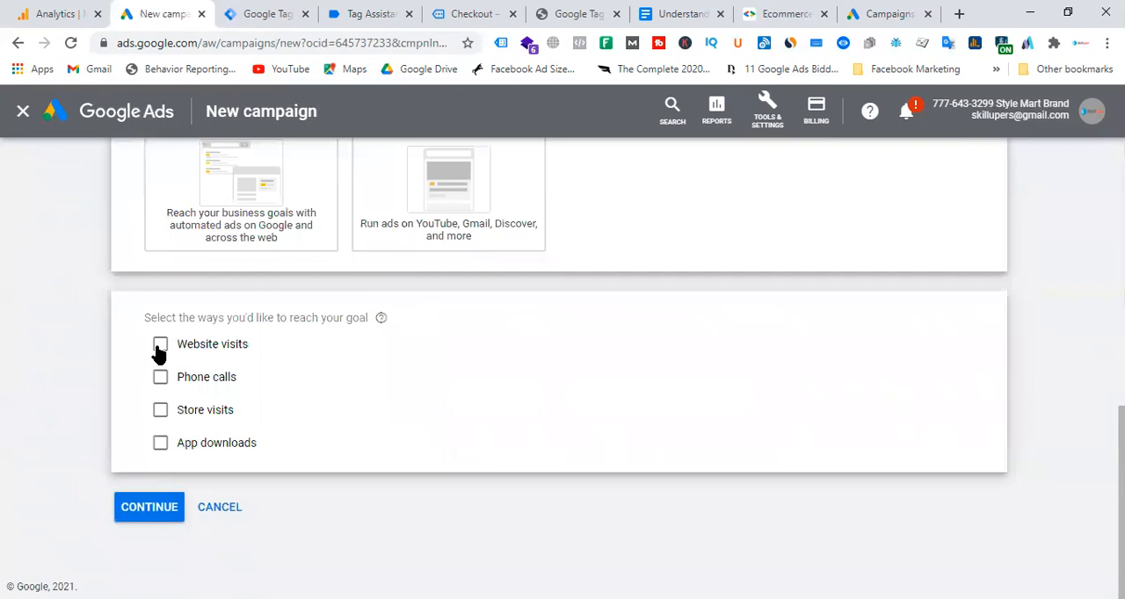
scroll(610, 321, "up", 6)
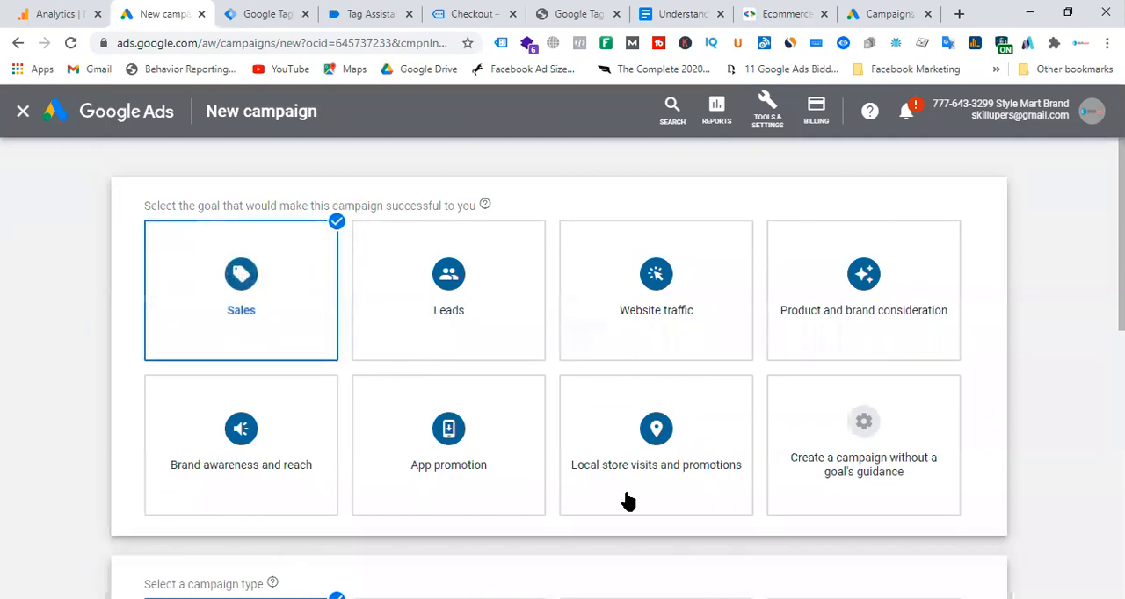
scroll(299, 300, "down", 4)
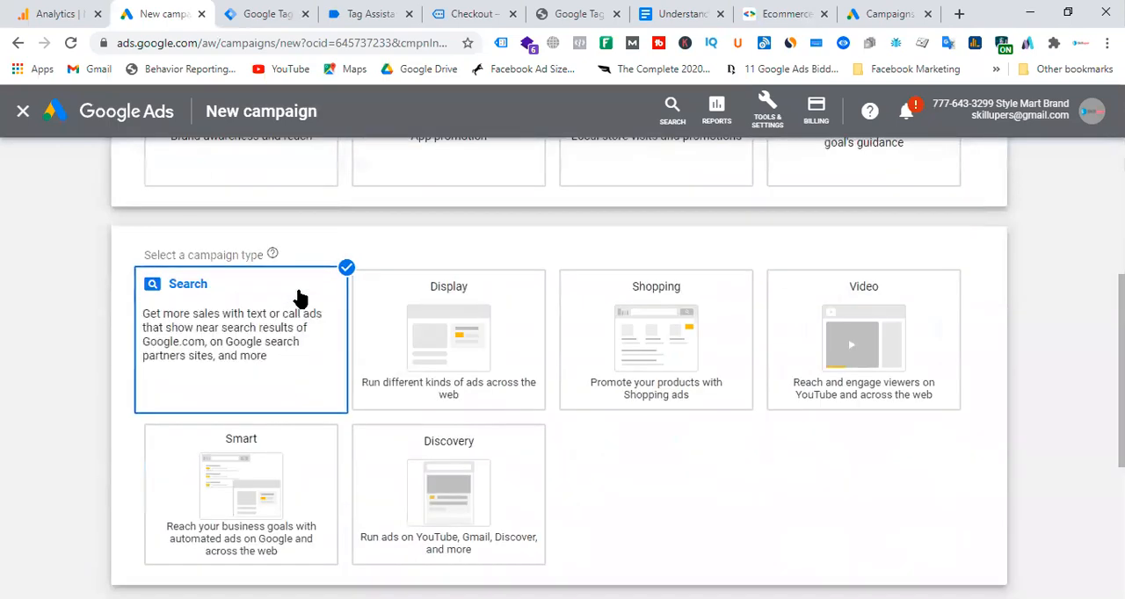
scroll(263, 303, "up", 4)
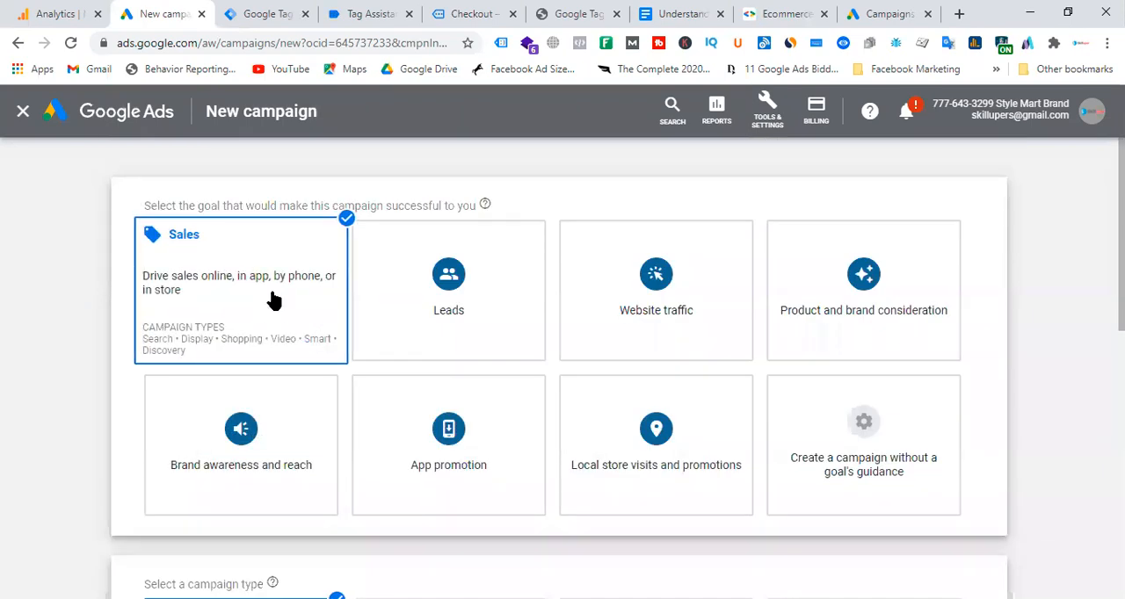
scroll(273, 299, "down", 3)
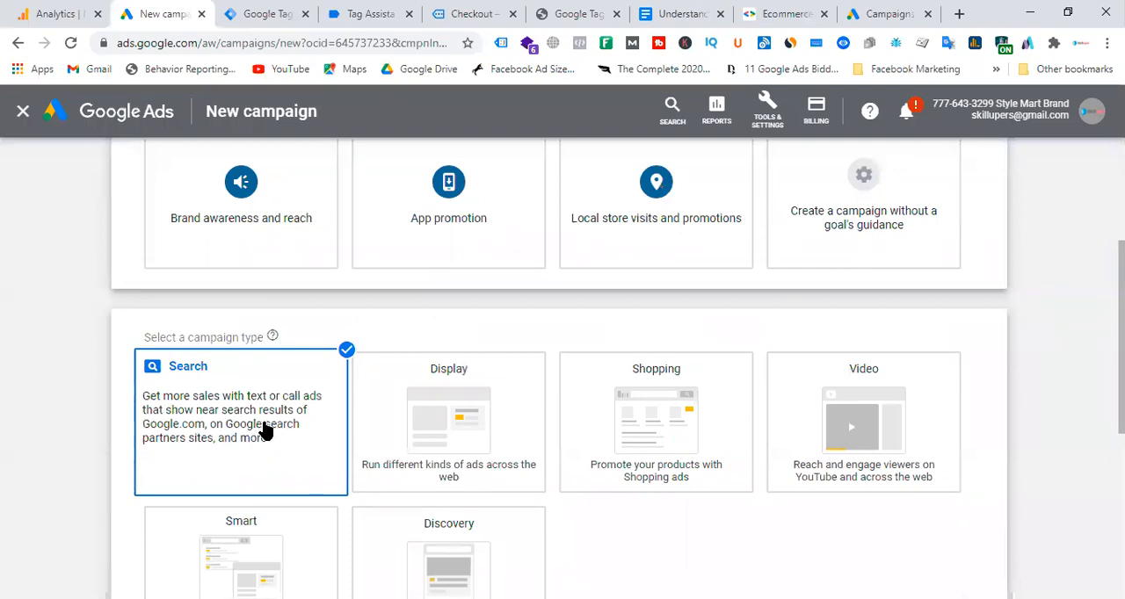
scroll(263, 428, "down", 4)
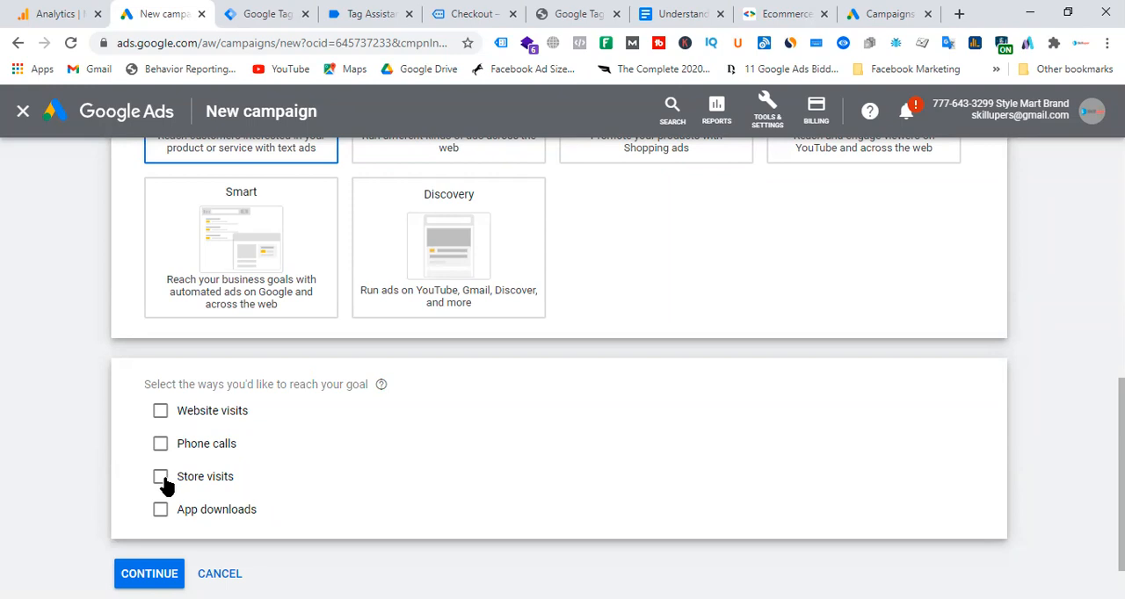
left_click(160, 410)
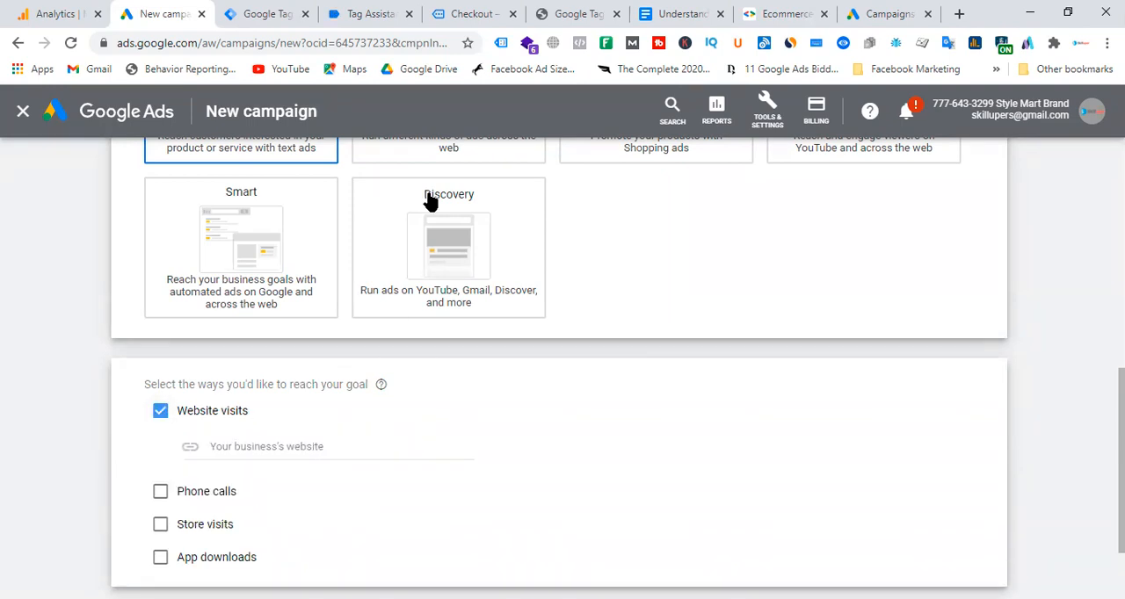
left_click(900, 13)
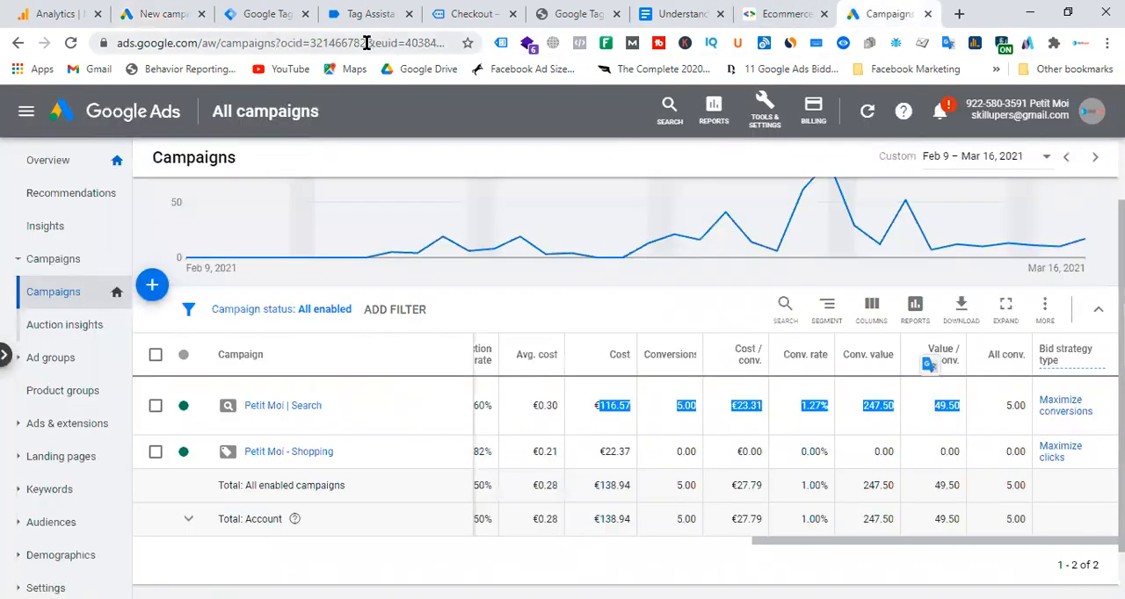
left_click(567, 13)
left_click(673, 13)
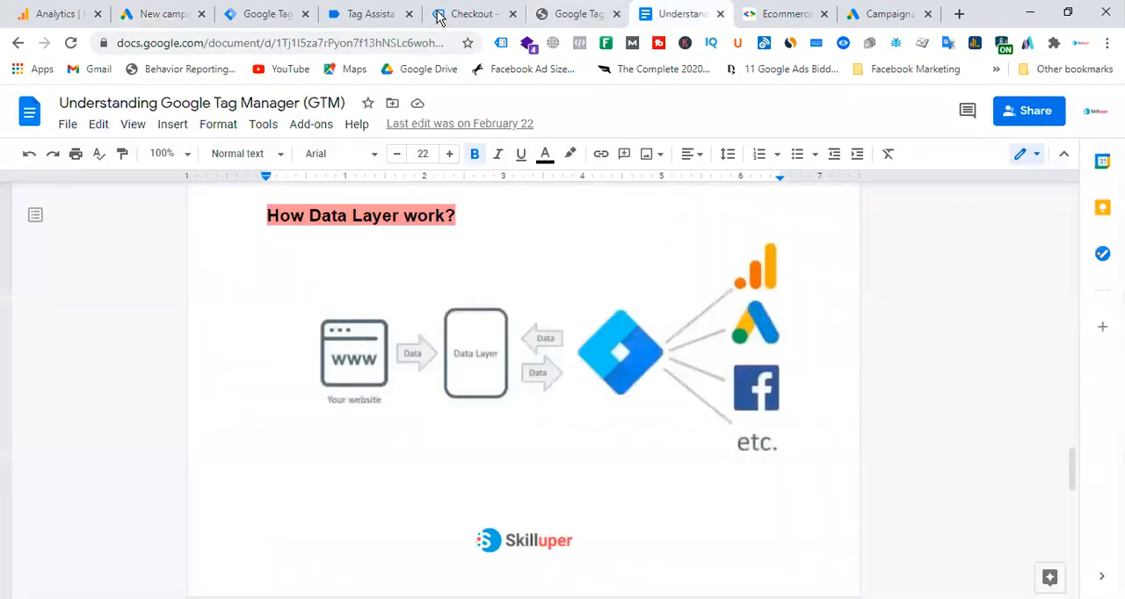
left_click(343, 14)
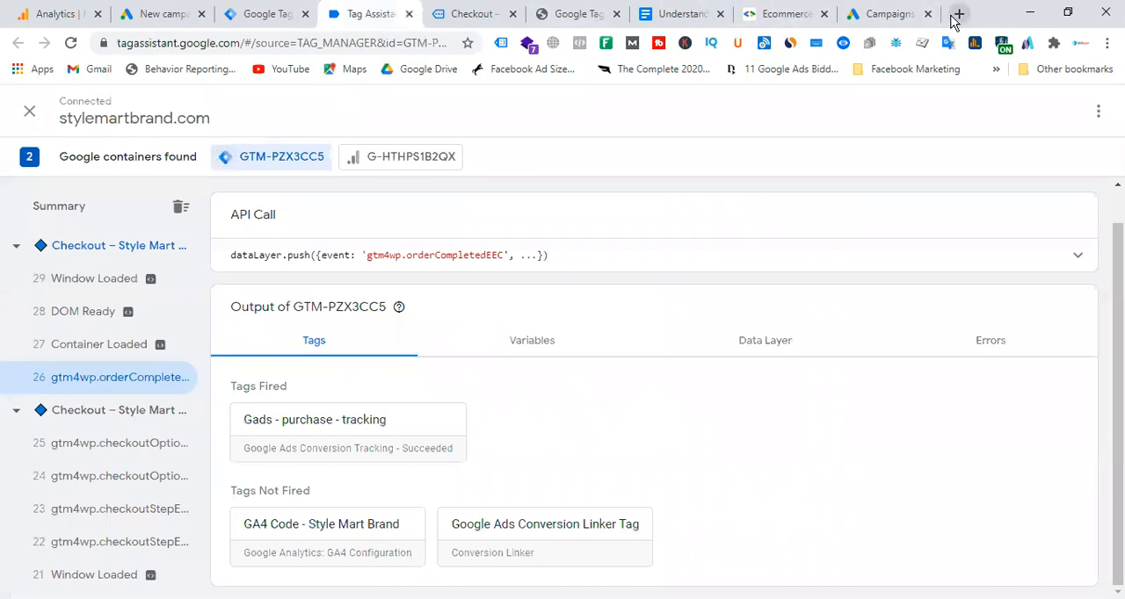
Open stylemartbrand.com in a new browser tab and select its full address.
left_click(958, 14)
type("sty")
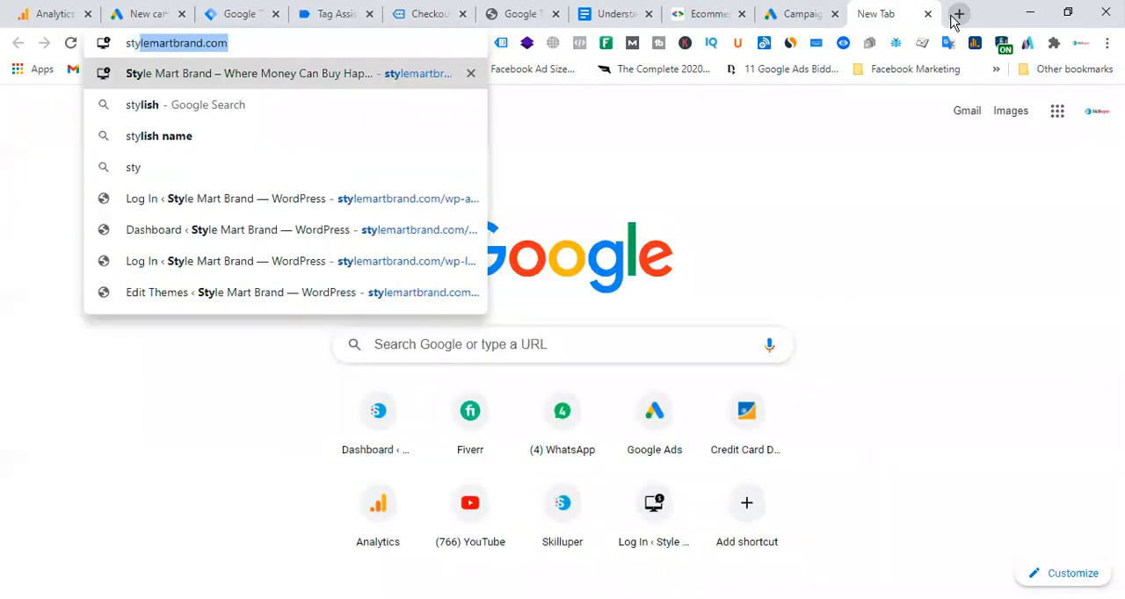
key("Return")
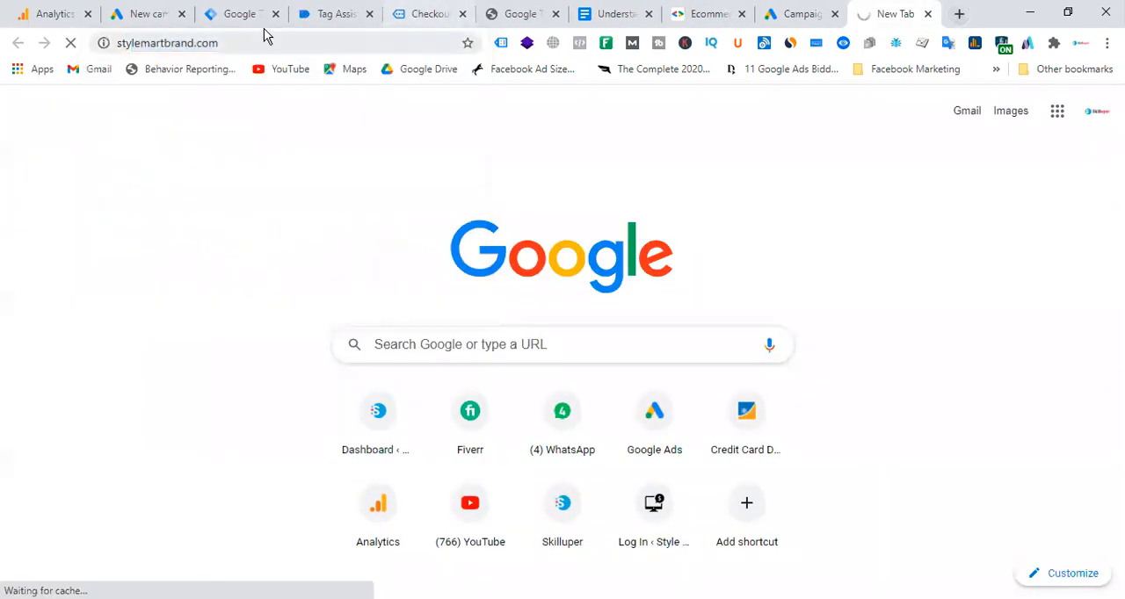
left_click(257, 38)
key("ctrl+c")
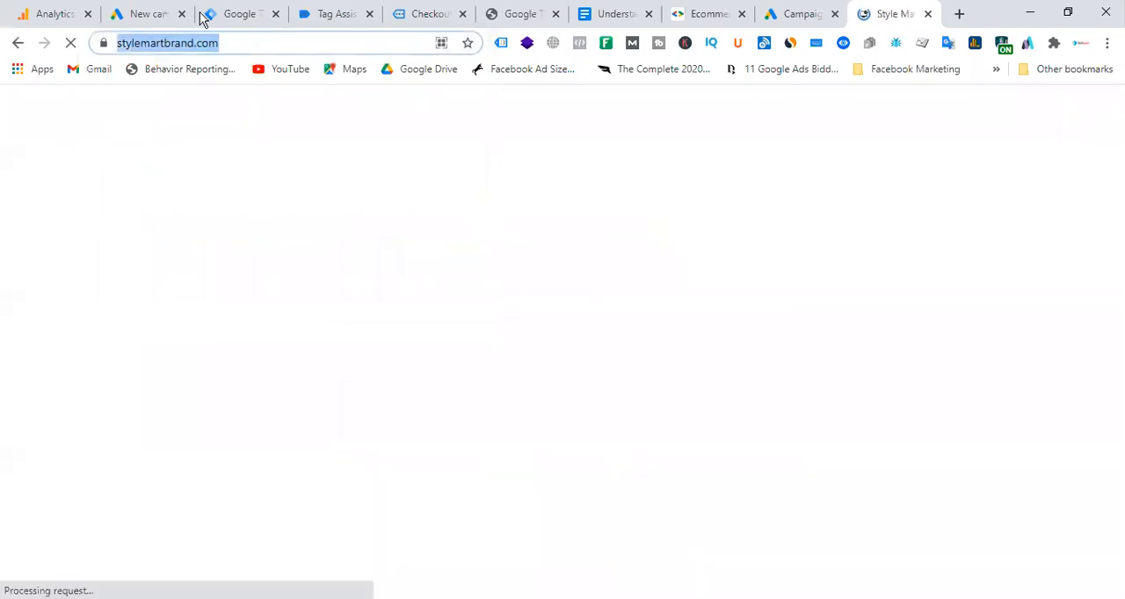
left_click(149, 15)
left_click(258, 444)
key("ctrl+v")
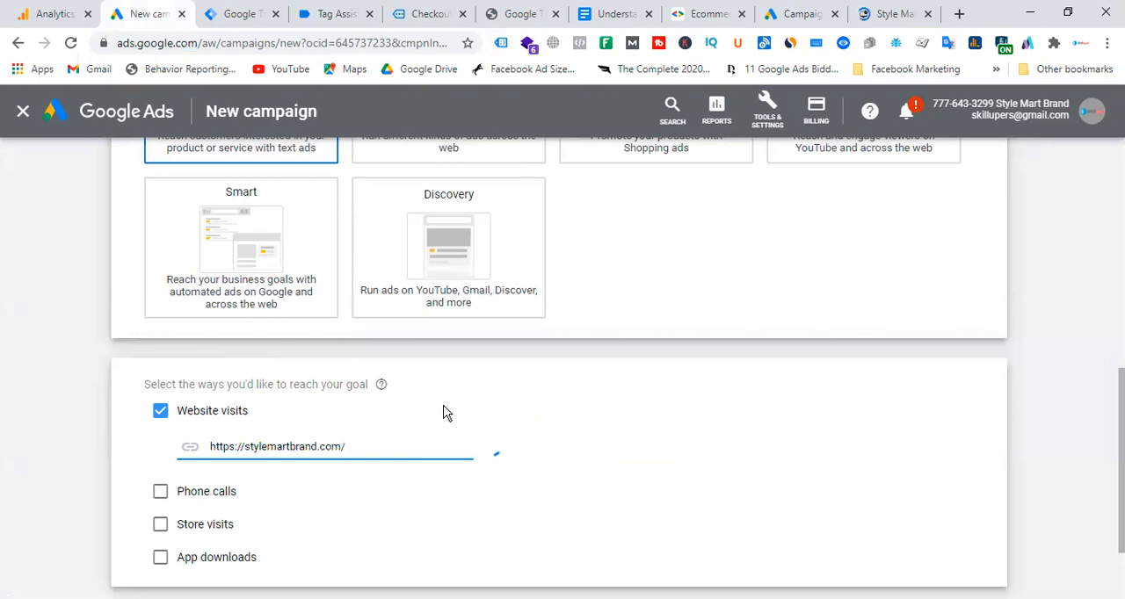
Continue the campaign setup and start a new campaign, discarding the saved Sales-Search-2 draft.
scroll(204, 482, "down", 2)
left_click(167, 511)
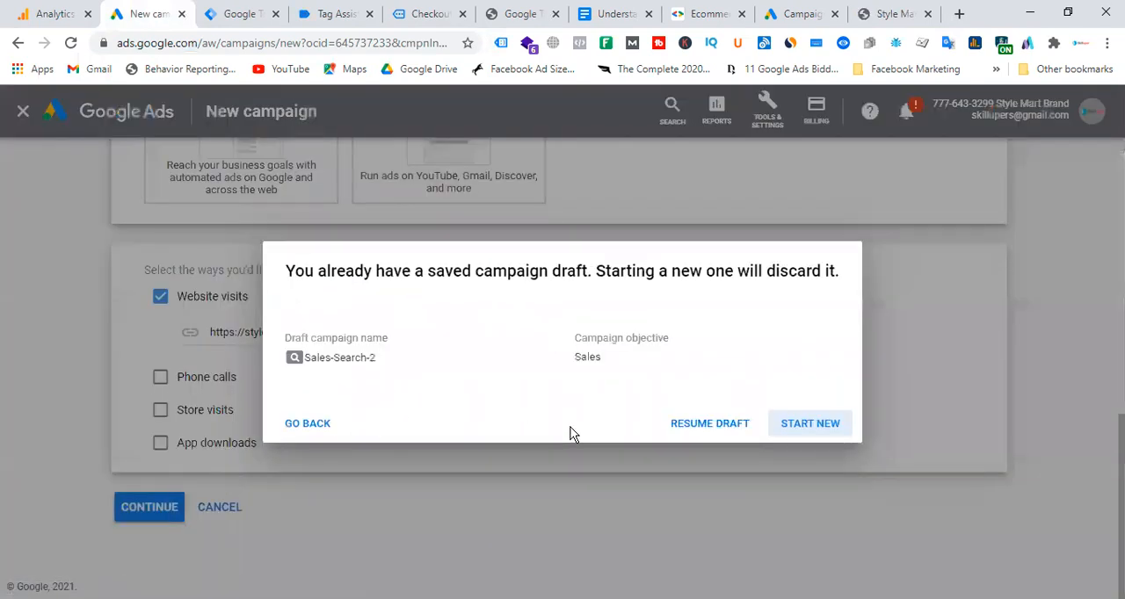
left_click(805, 428)
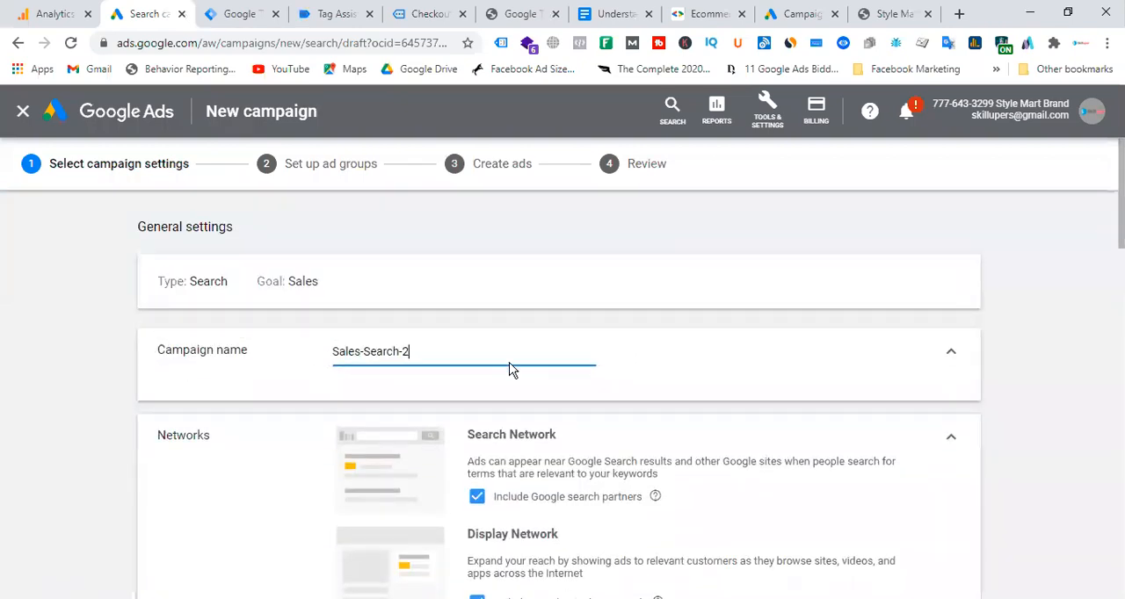
Exclude the Google Display Network and Google search partners from the campaign's networks.
scroll(513, 370, "down", 2)
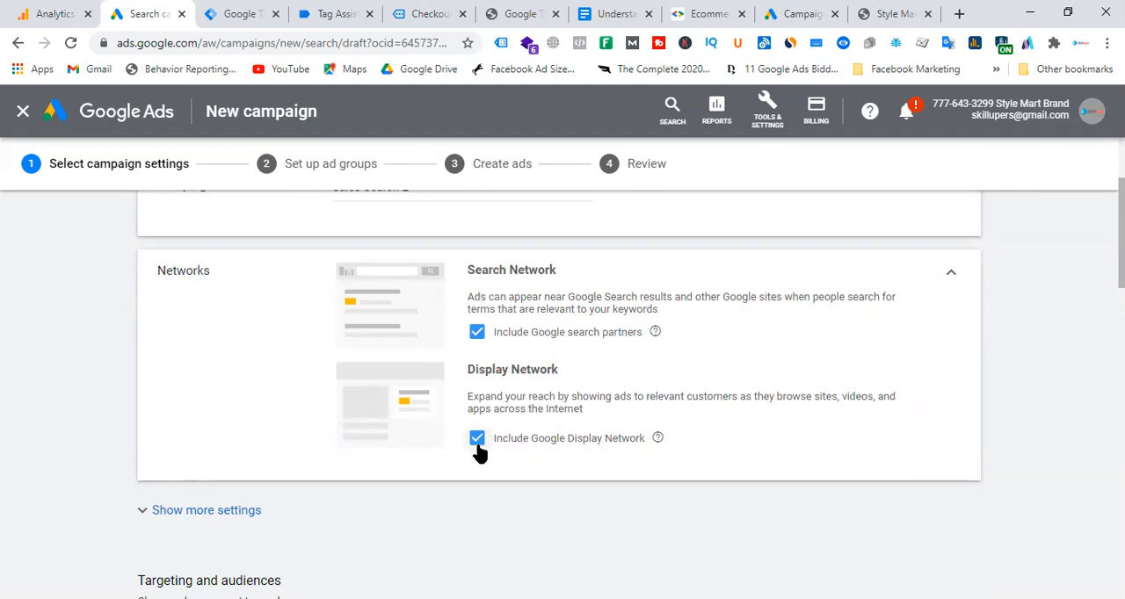
left_click(476, 438)
left_click(476, 333)
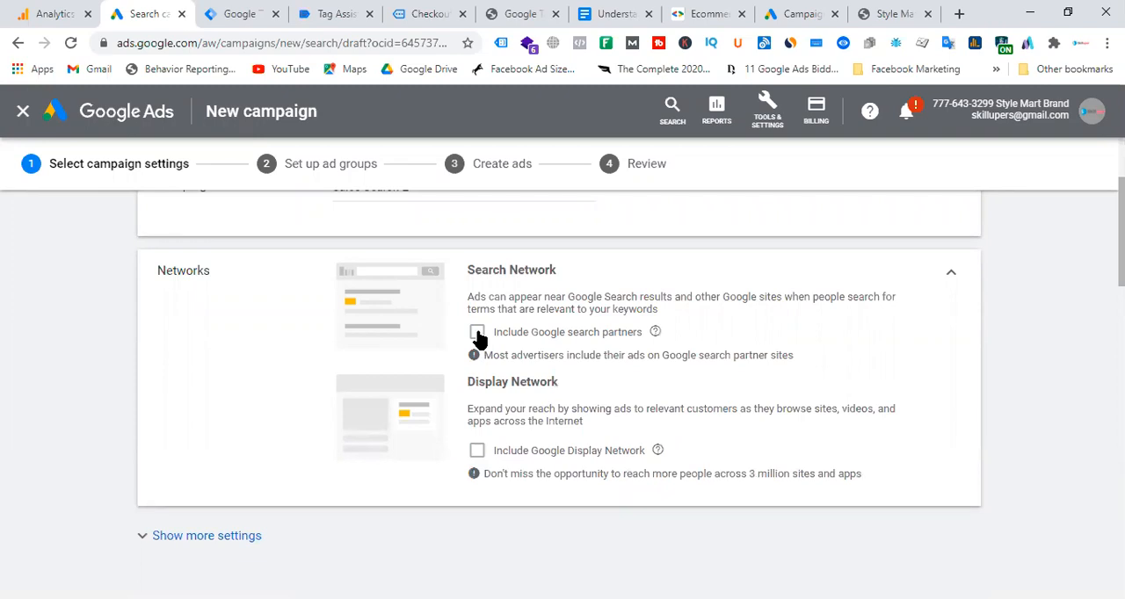
Target Bangladesh as the campaign location and set the average daily budget to $5.
scroll(396, 331, "down", 4)
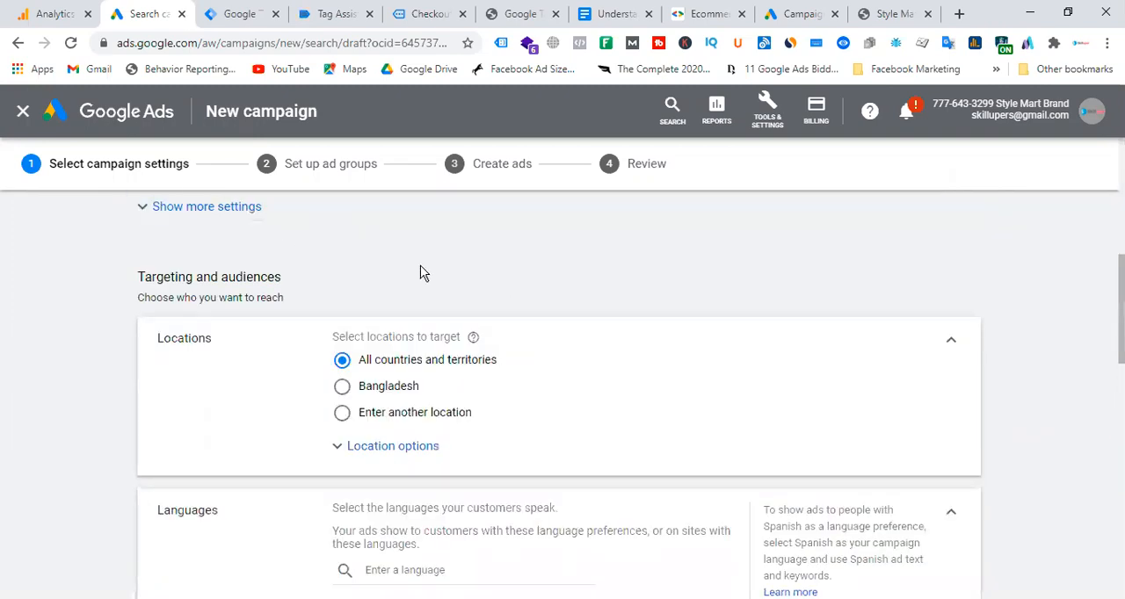
left_click(344, 389)
scroll(475, 330, "down", 3)
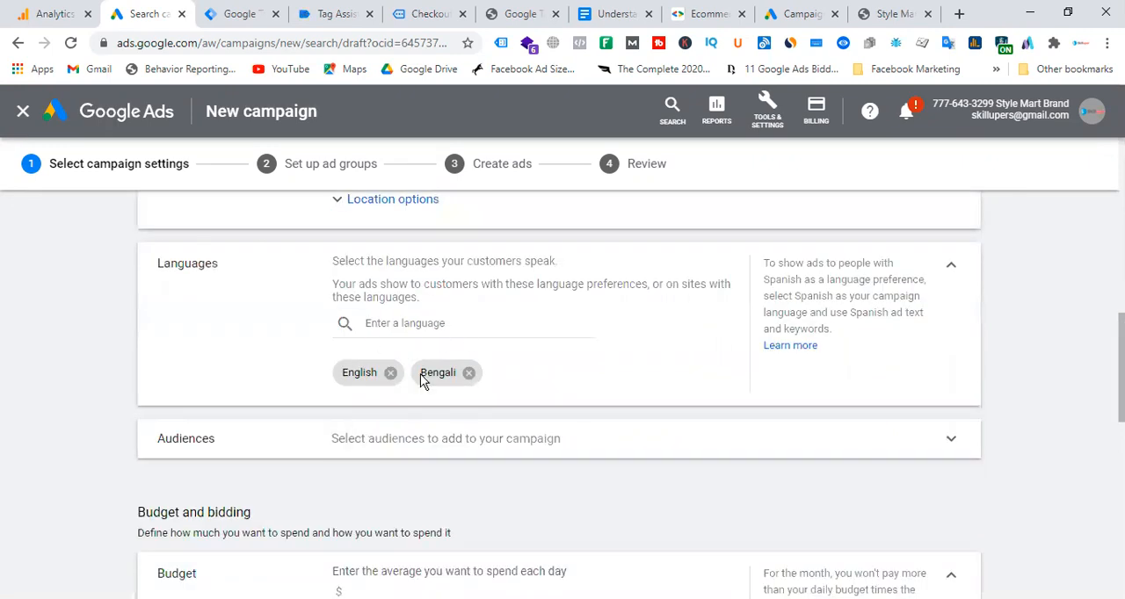
scroll(328, 361, "down", 3)
left_click(393, 346)
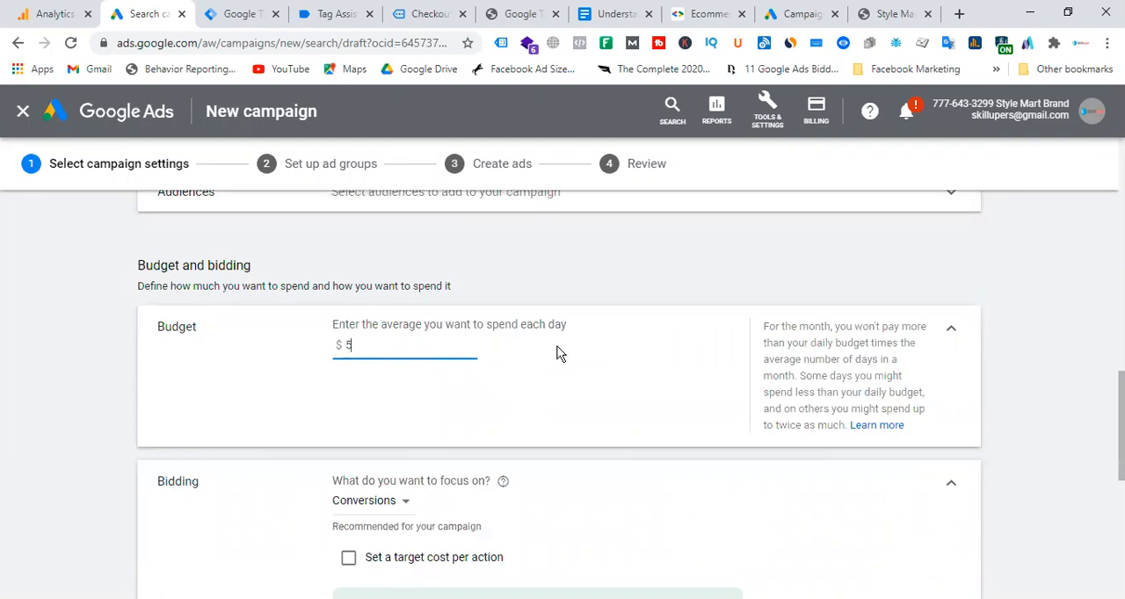
type("5")
Set the bid strategy to Manual CPC, with Enhanced CPC enabled and optimizing for conversions.
scroll(557, 352, "down", 2)
left_click(464, 513)
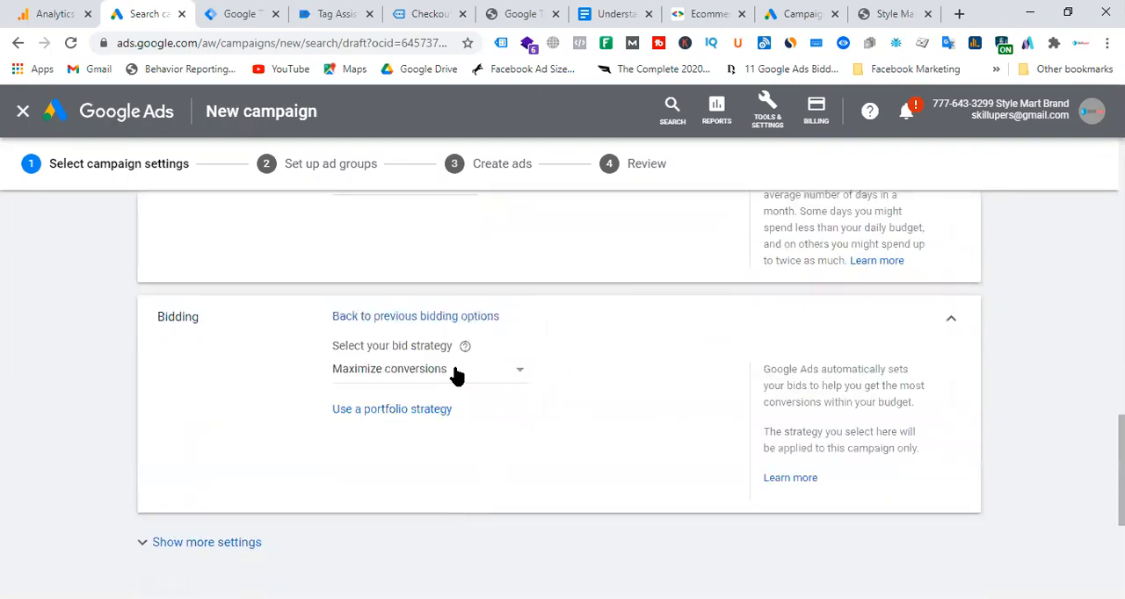
left_click(451, 381)
left_click(409, 366)
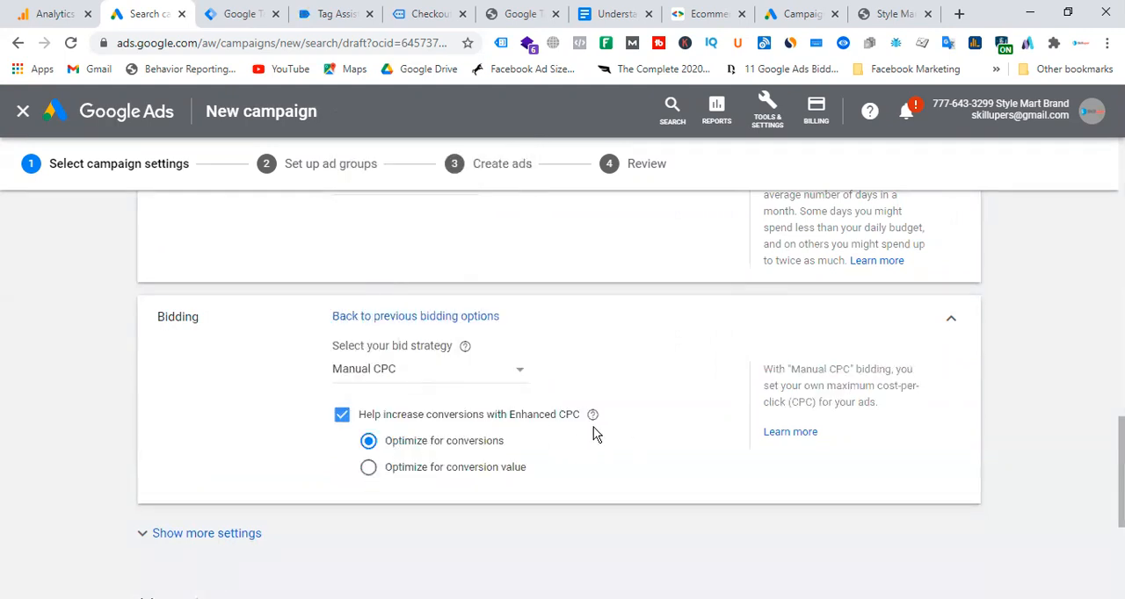
left_click(343, 416)
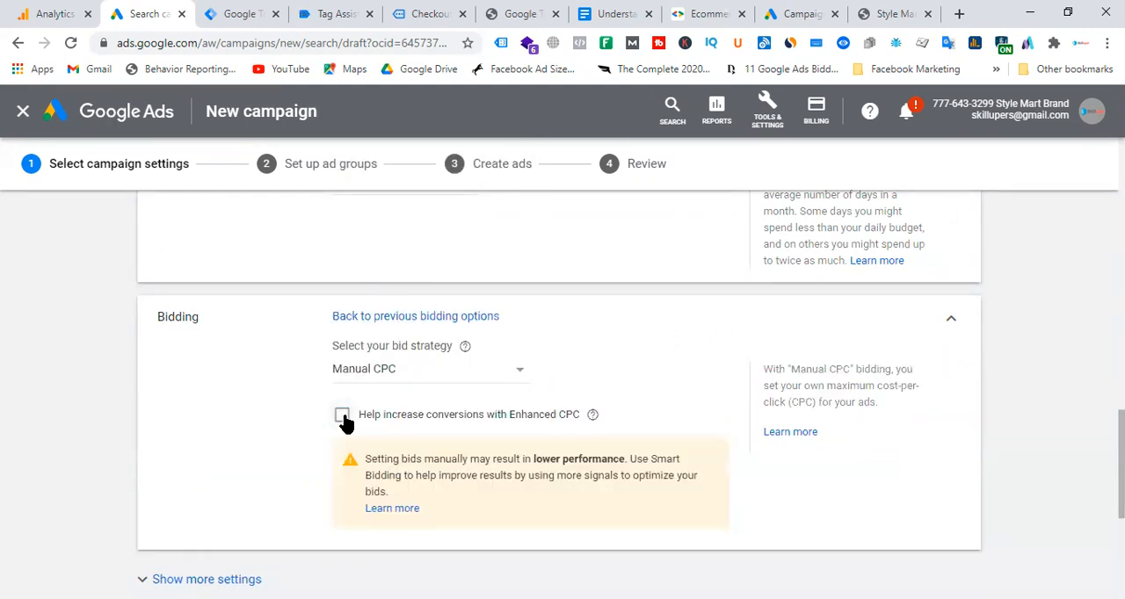
left_click(343, 416)
Look over the sitelink extension options without adding any, and save the campaign settings to continue to ad groups.
scroll(383, 401, "down", 3)
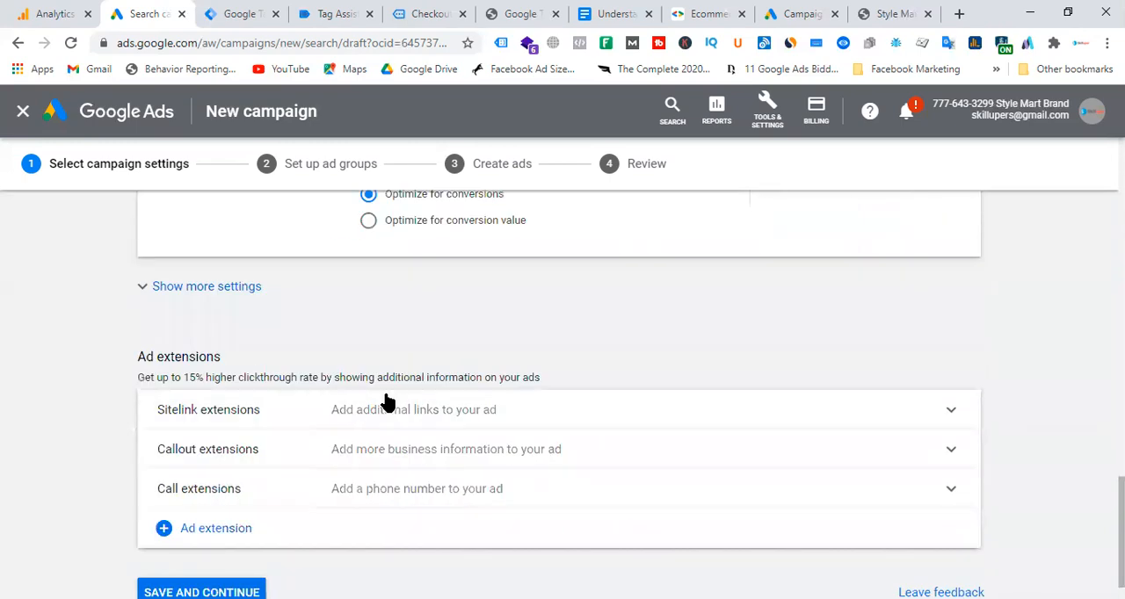
scroll(442, 369, "down", 1)
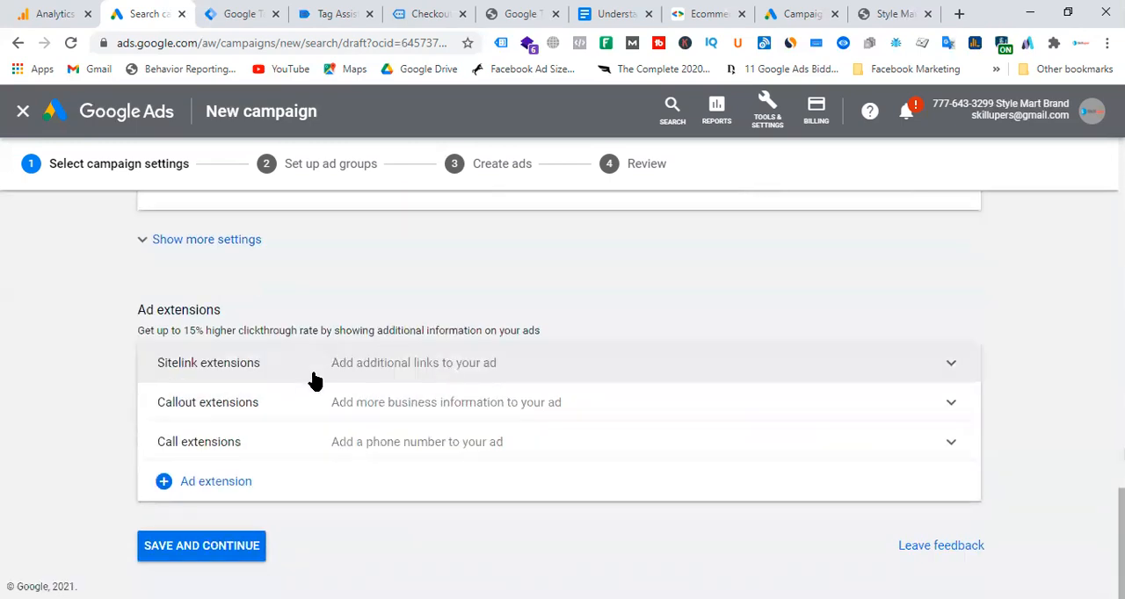
left_click(537, 363)
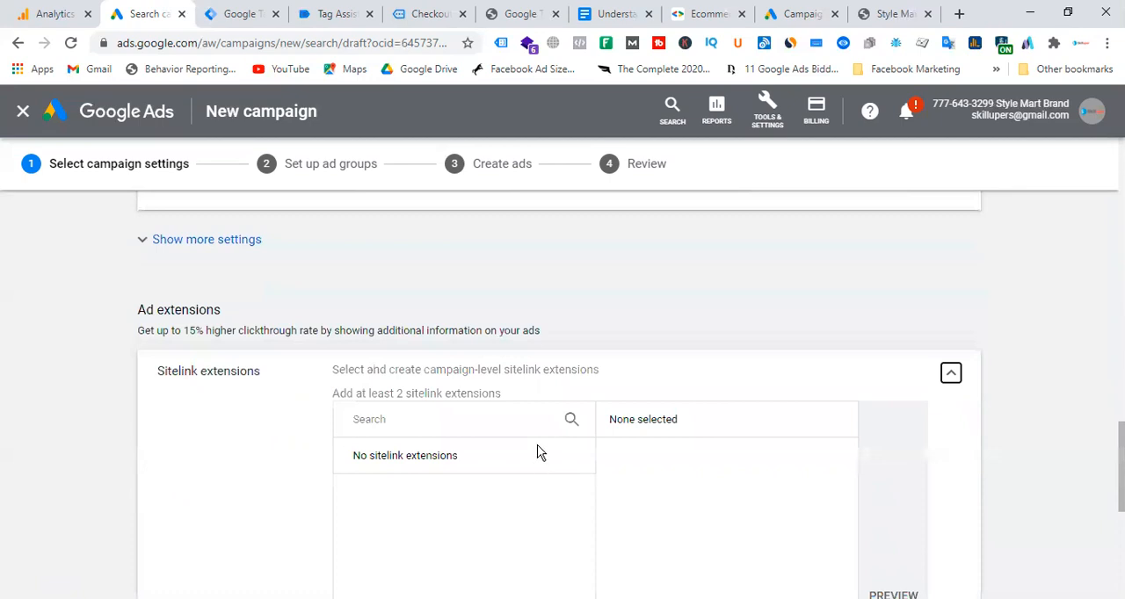
scroll(492, 422, "down", 3)
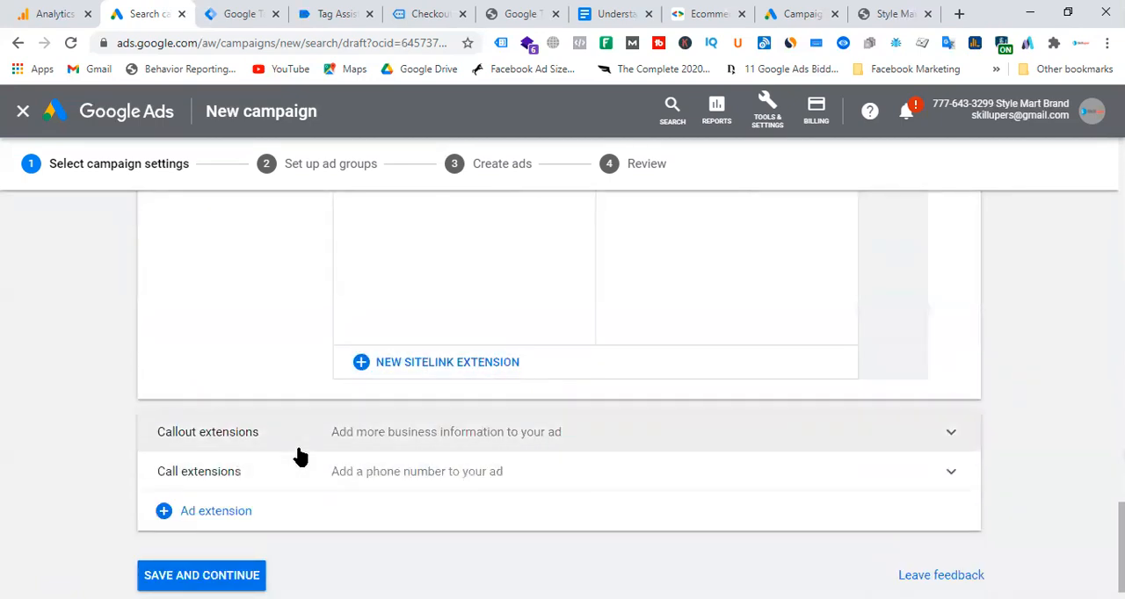
scroll(263, 501, "down", 1)
left_click(234, 547)
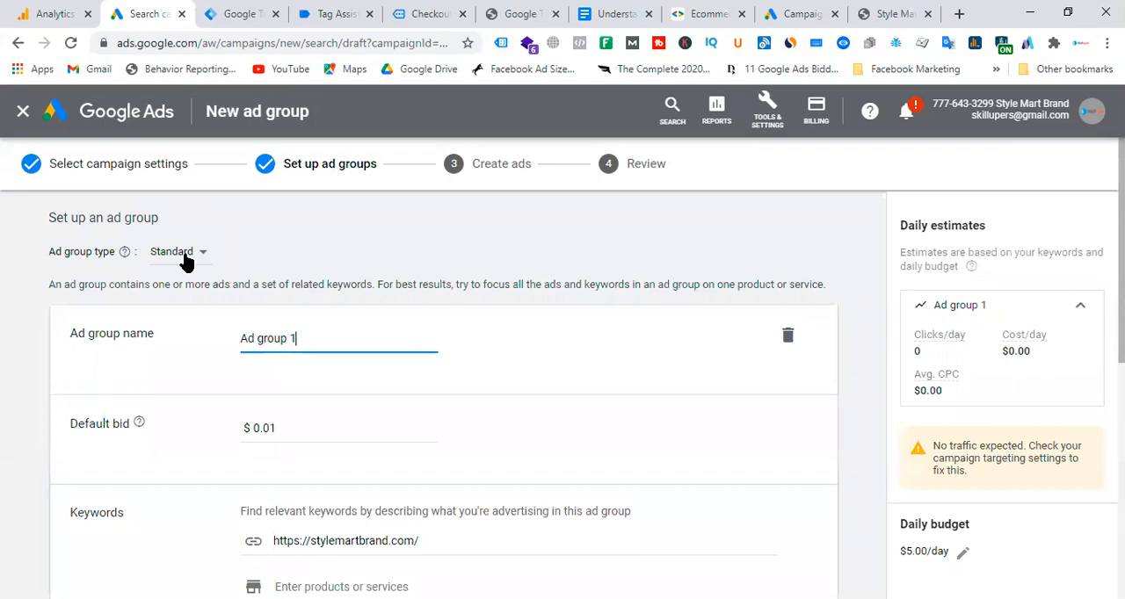
Switch the ad group type from Standard to Dynamic and accept discarding the unsaved ad groups.
left_click(186, 257)
left_click(200, 296)
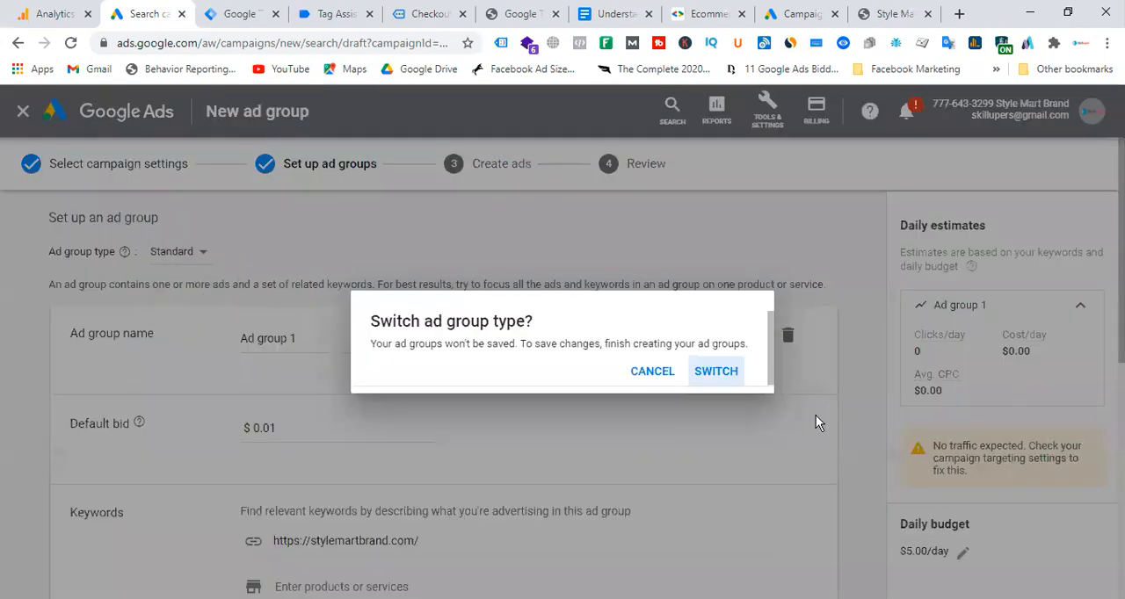
left_click(716, 372)
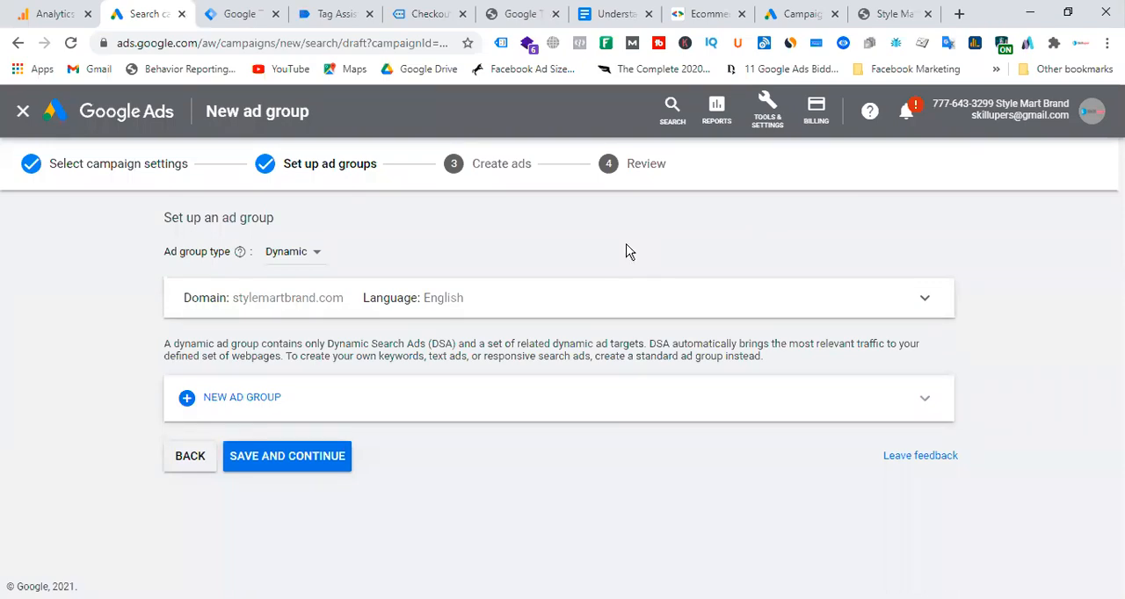
Add a new dynamic ad group with a default bid of $1 and choose to create rules to target webpages.
left_click(239, 410)
scroll(512, 404, "up", 2)
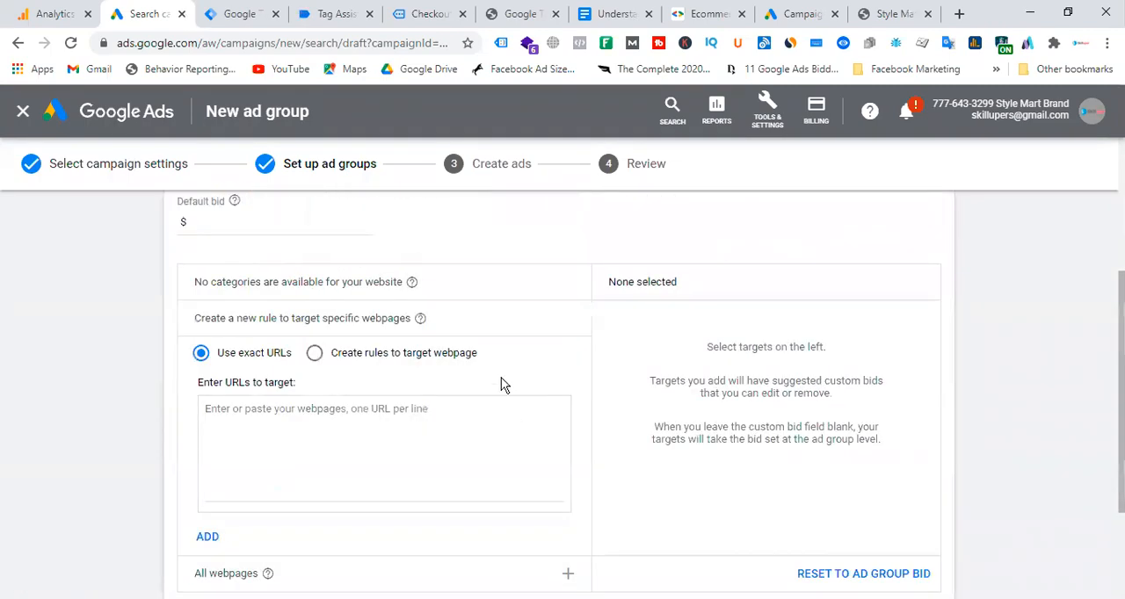
scroll(502, 381, "up", 2)
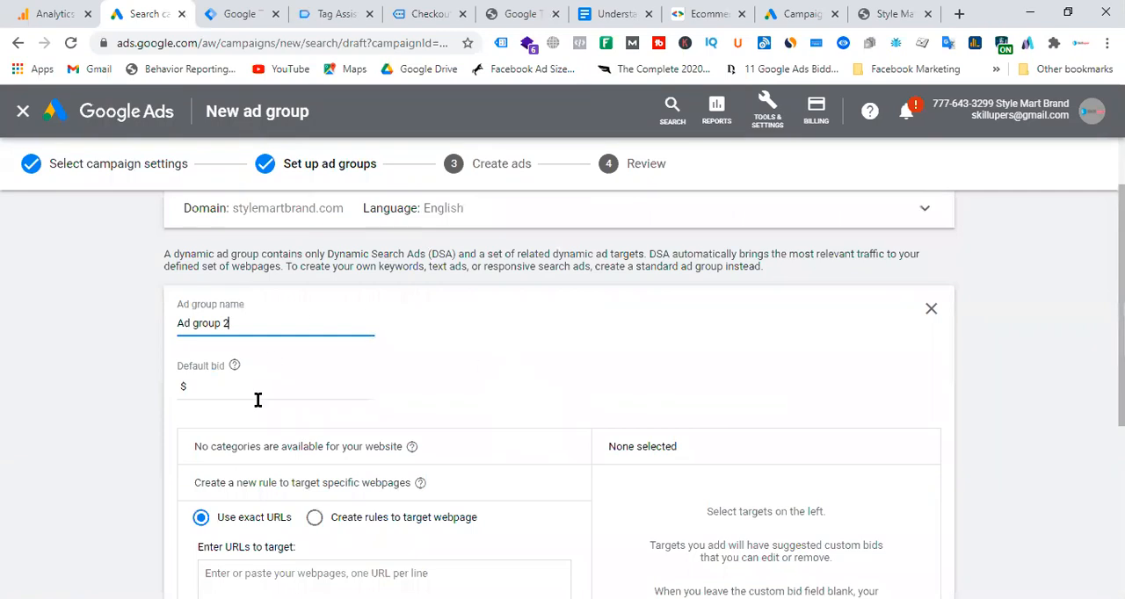
left_click(209, 386)
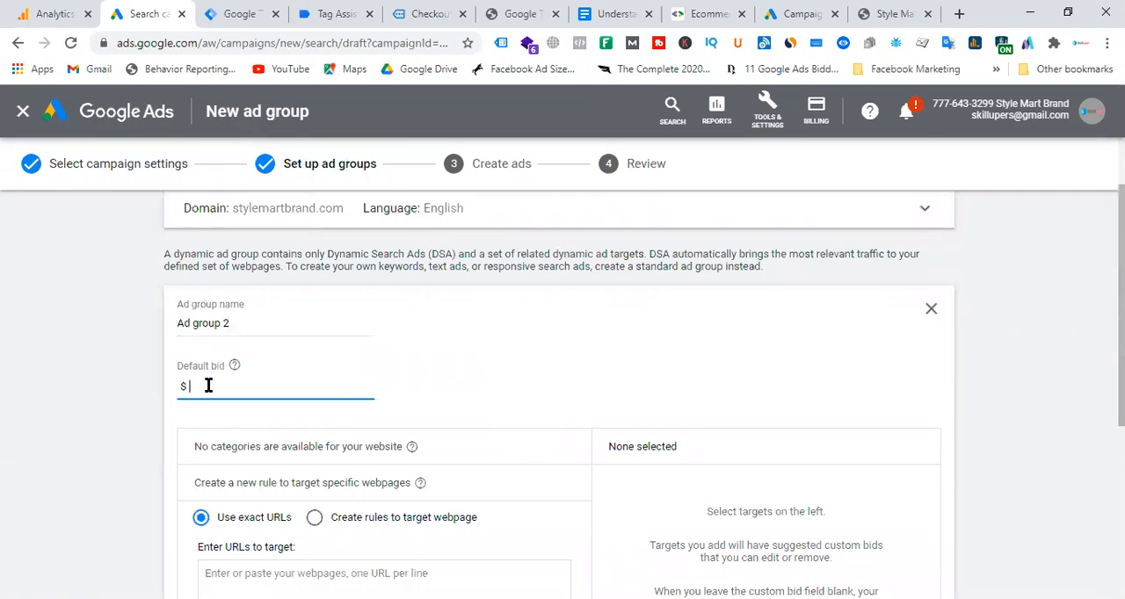
type("1")
left_click(519, 373)
scroll(553, 369, "down", 2)
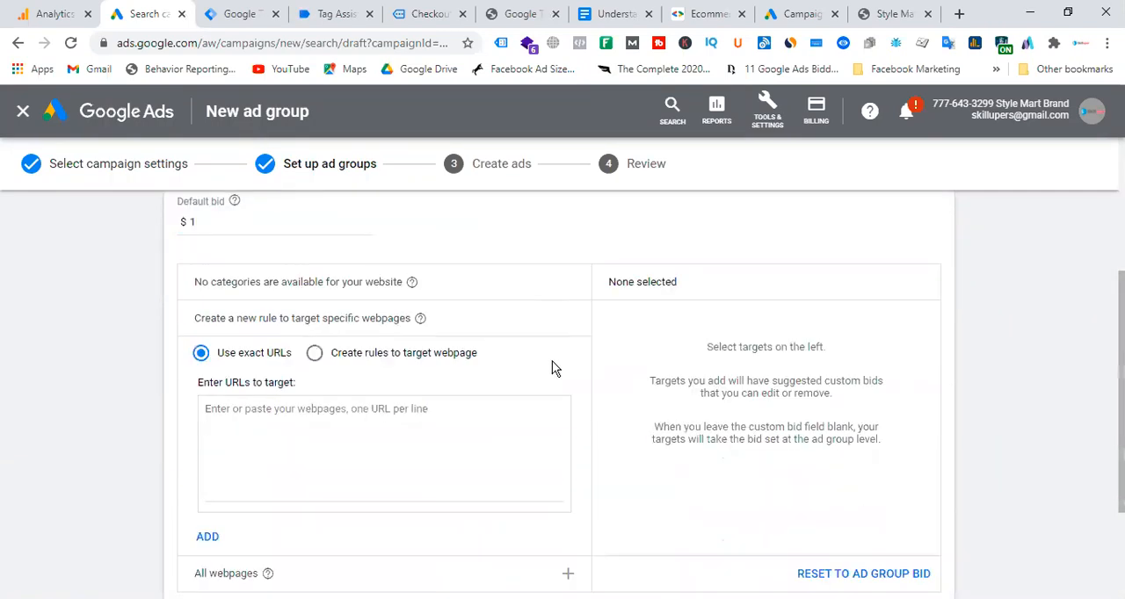
left_click(317, 354)
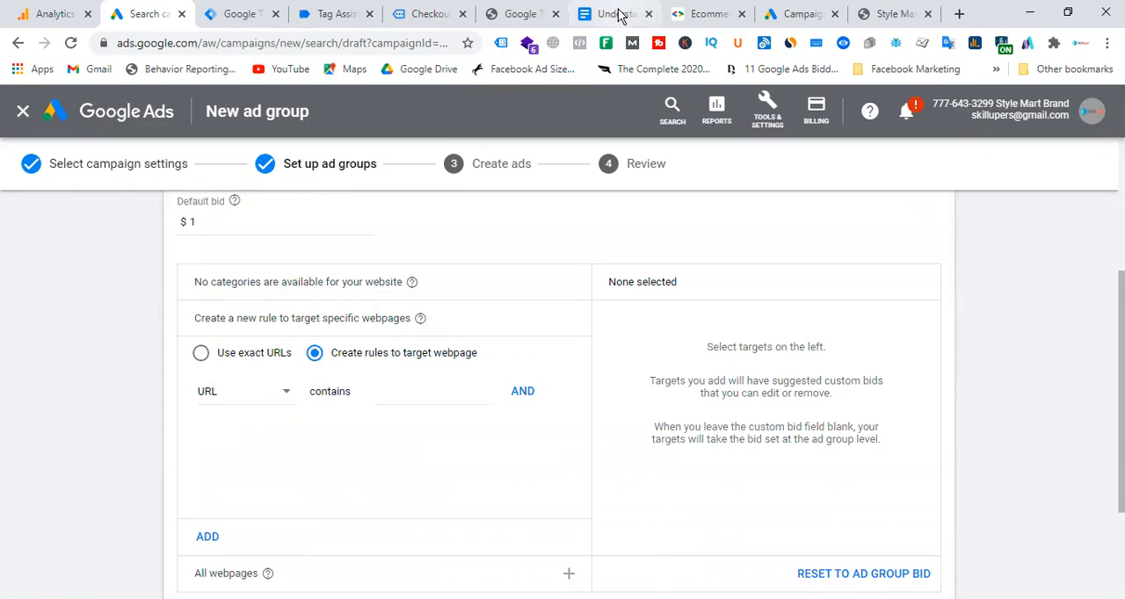
On the Style Mart Brand website, open the Women Fashion category and copy "/woman-fashion/" from its address.
left_click(891, 13)
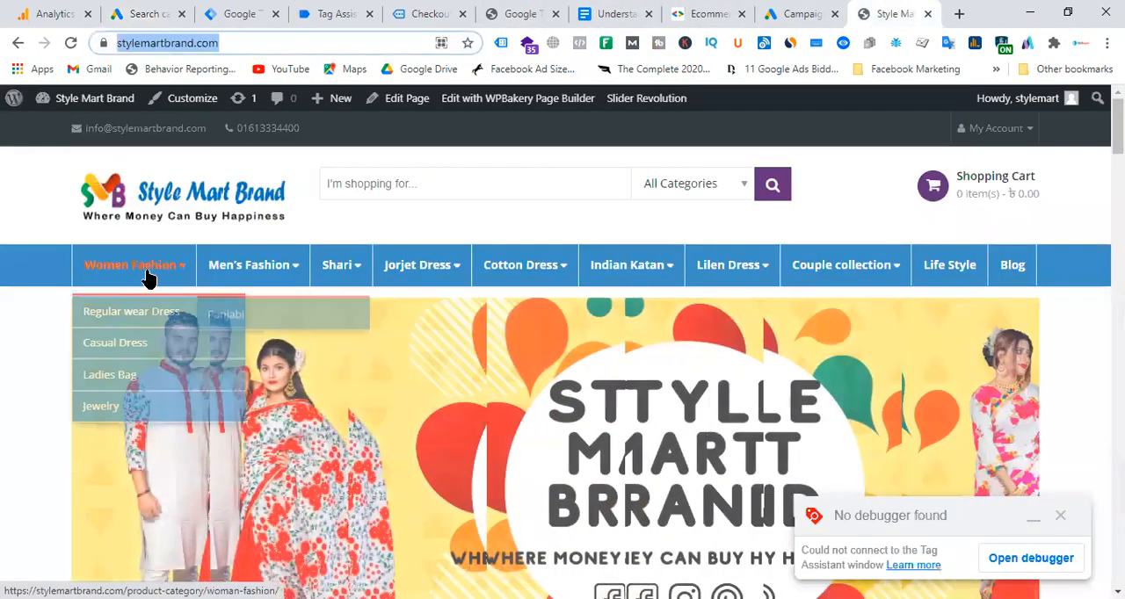
left_click(148, 277)
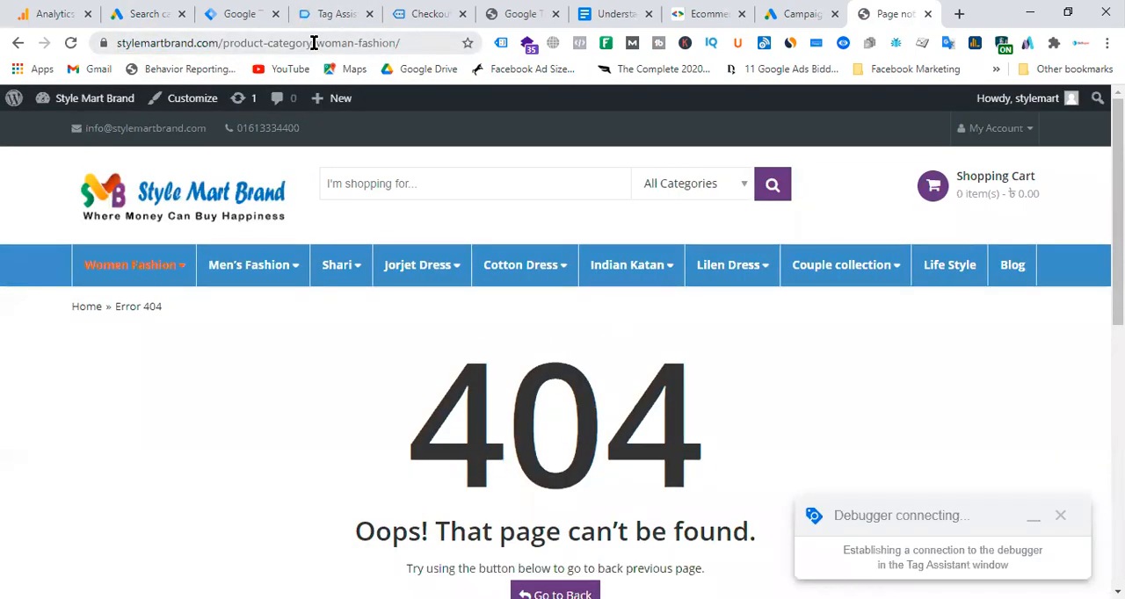
left_click_drag(311, 42, 401, 42)
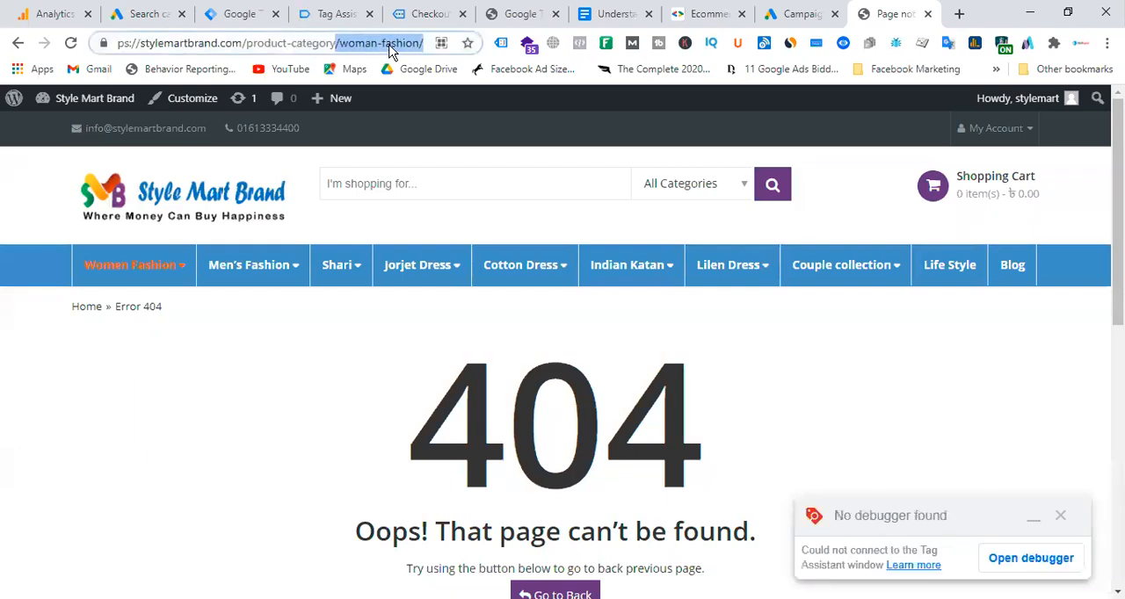
right_click(390, 45)
left_click(430, 133)
scroll(275, 292, "down", 3)
scroll(275, 292, "up", 5)
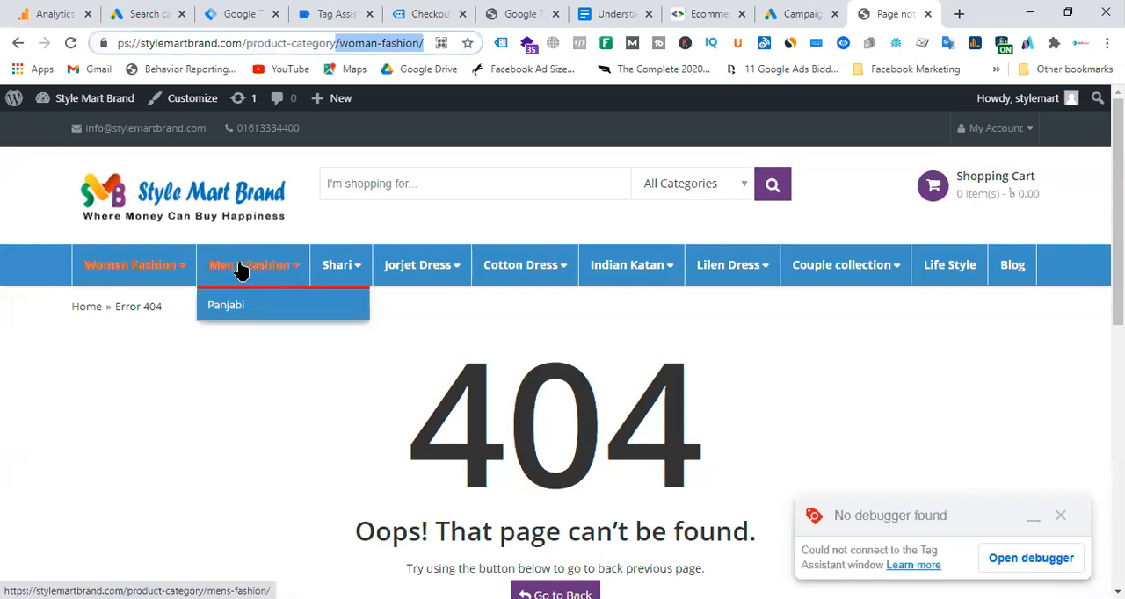
Open the Regular wear Dress category under Women Fashion and examine the woman-fashion part of its address and its products.
mouse_move(138, 270)
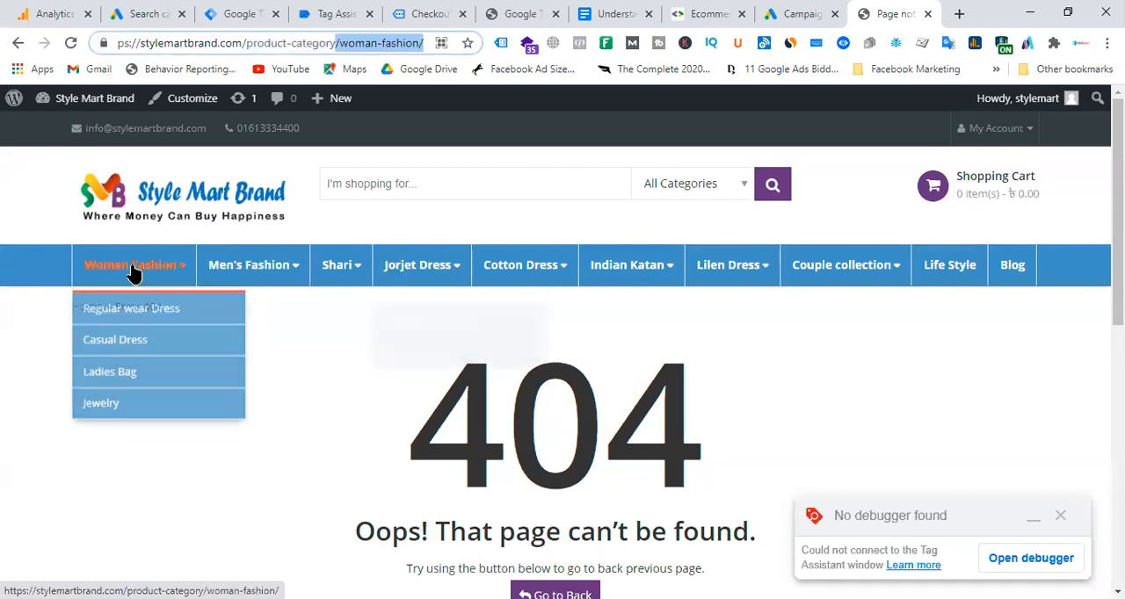
left_click(149, 307)
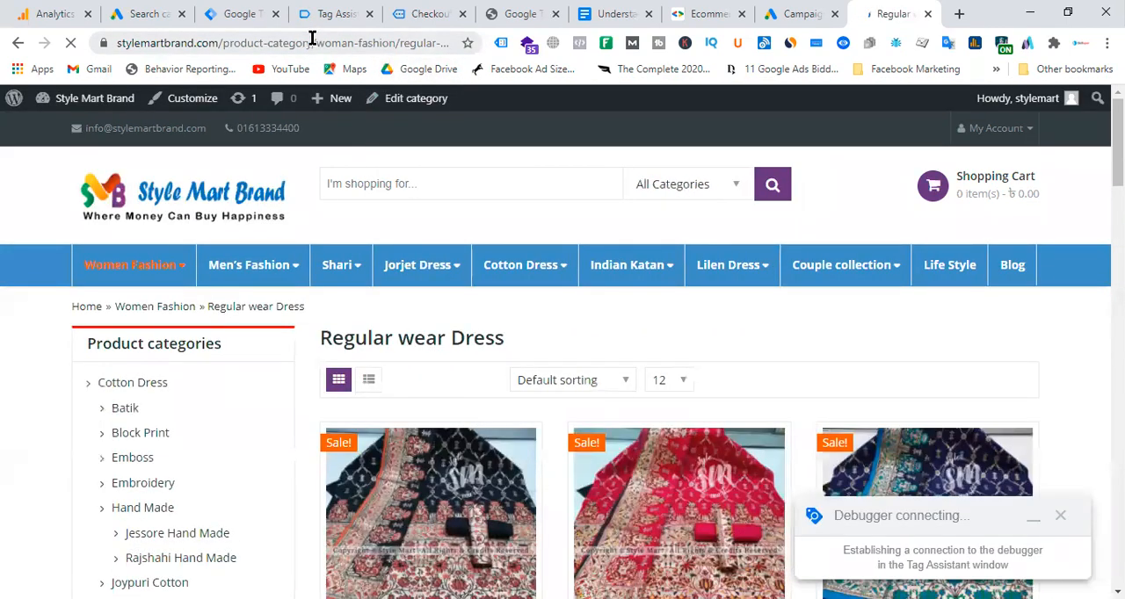
left_click_drag(314, 42, 397, 42)
scroll(594, 369, "down", 5)
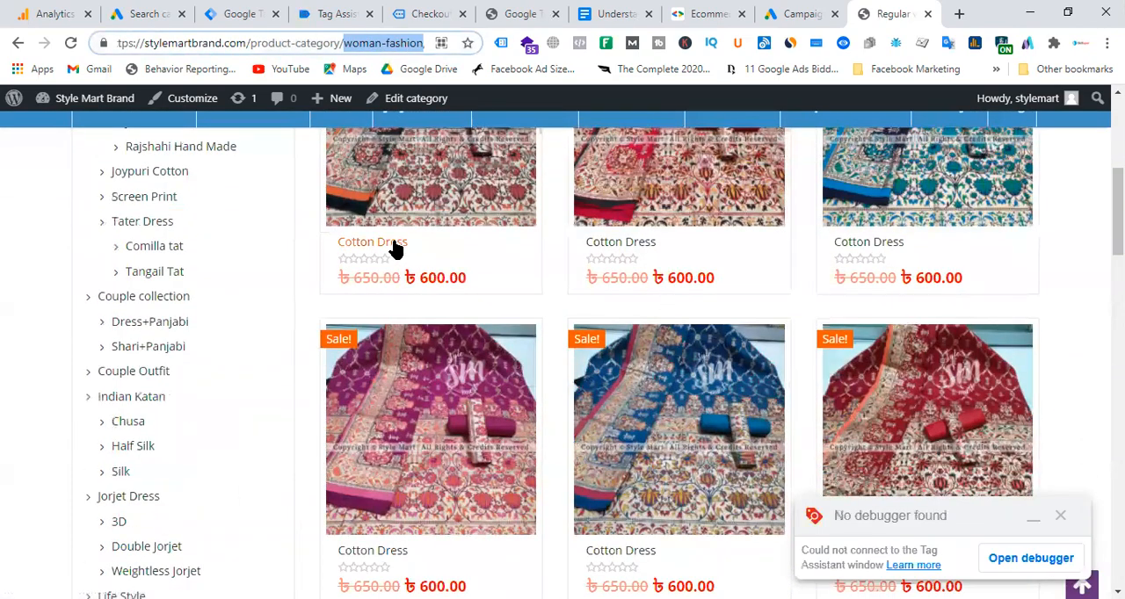
scroll(507, 498, "down", 3)
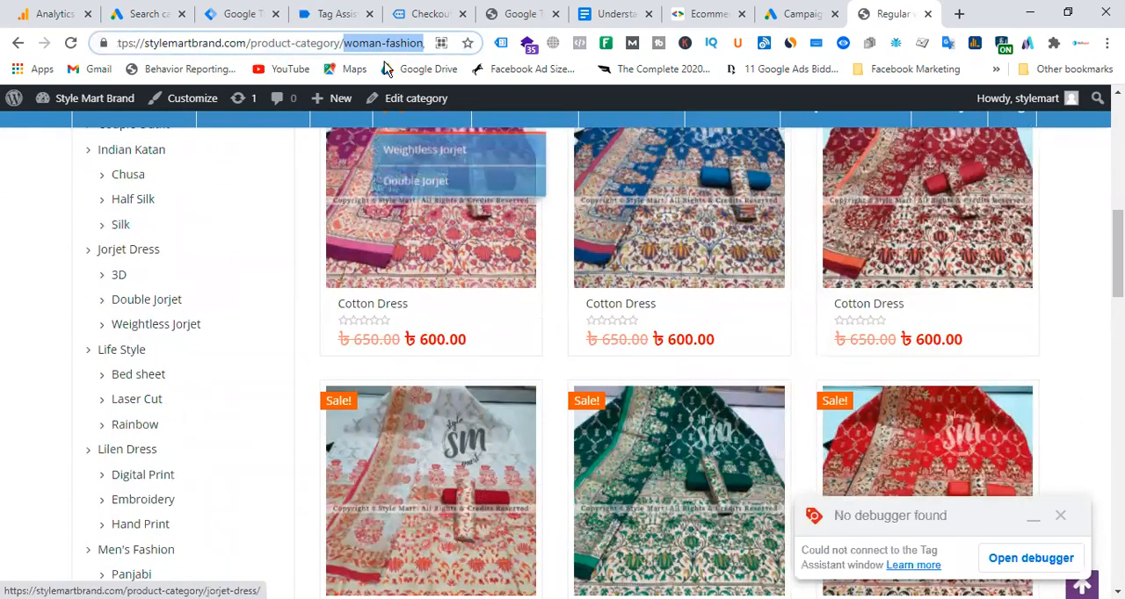
left_click(339, 42)
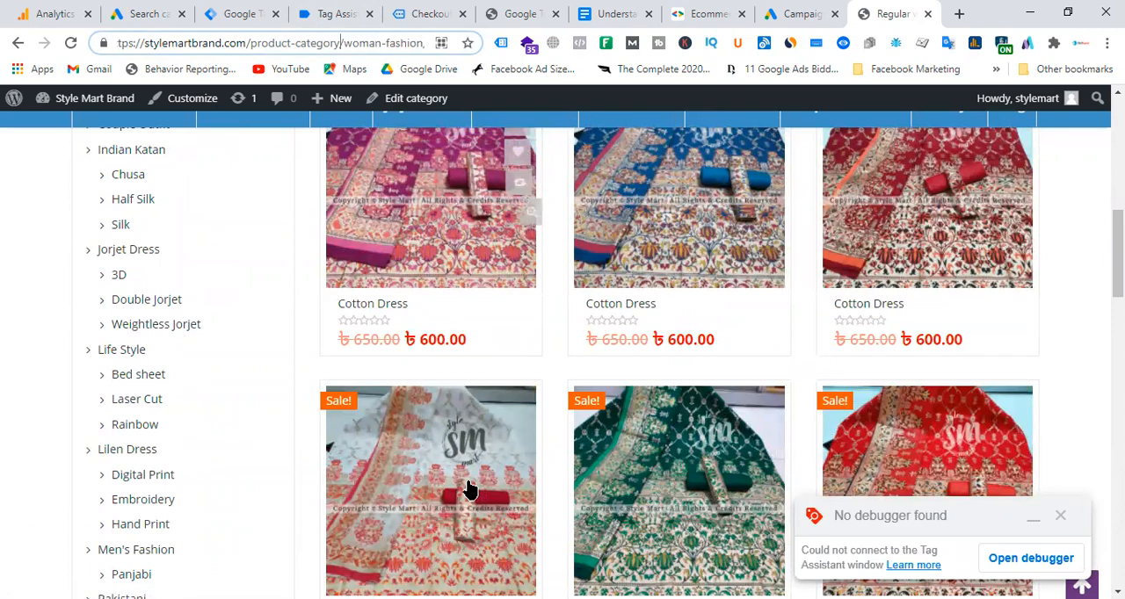
Open a Cotton Dress product page, copy "/product/" from its address, and select the "cotton-dress-59/" part.
scroll(527, 484, "down", 5)
left_click(395, 355)
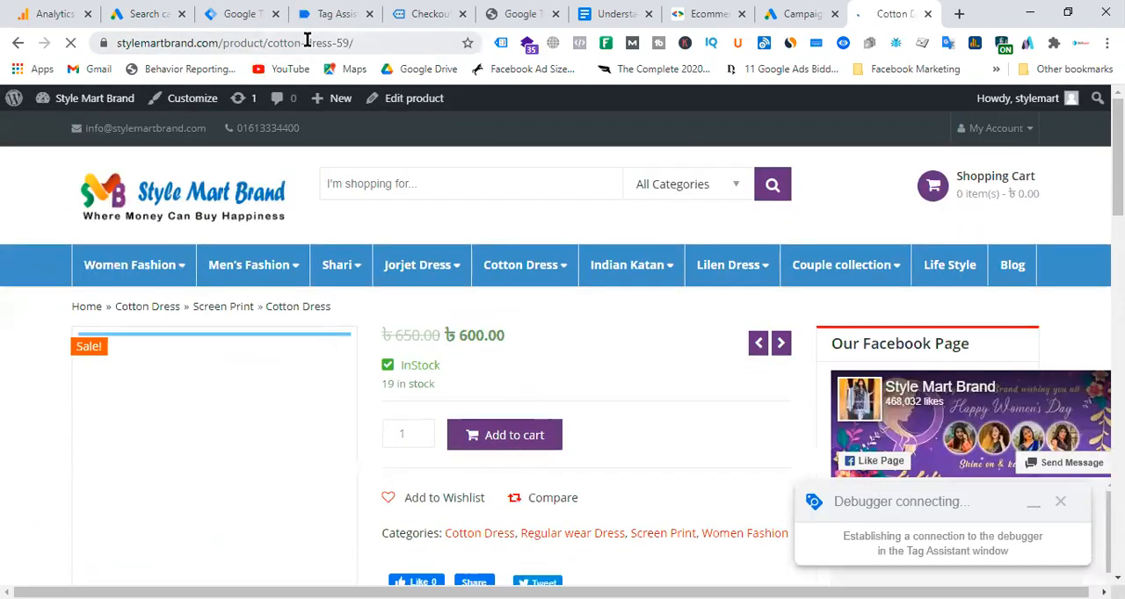
left_click_drag(217, 44, 269, 45)
right_click(278, 53)
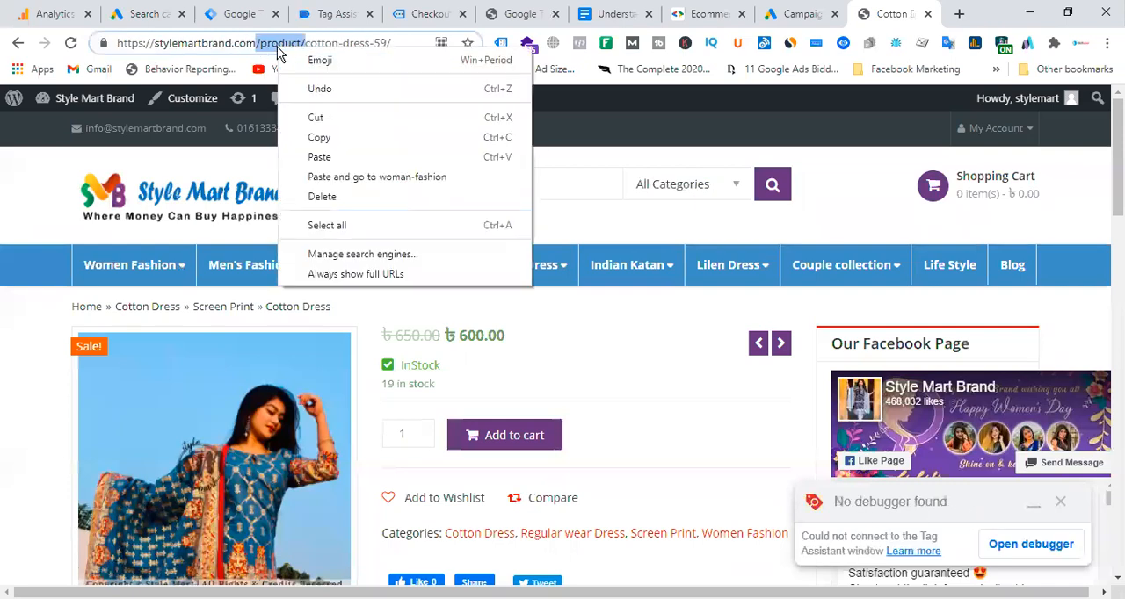
left_click(326, 135)
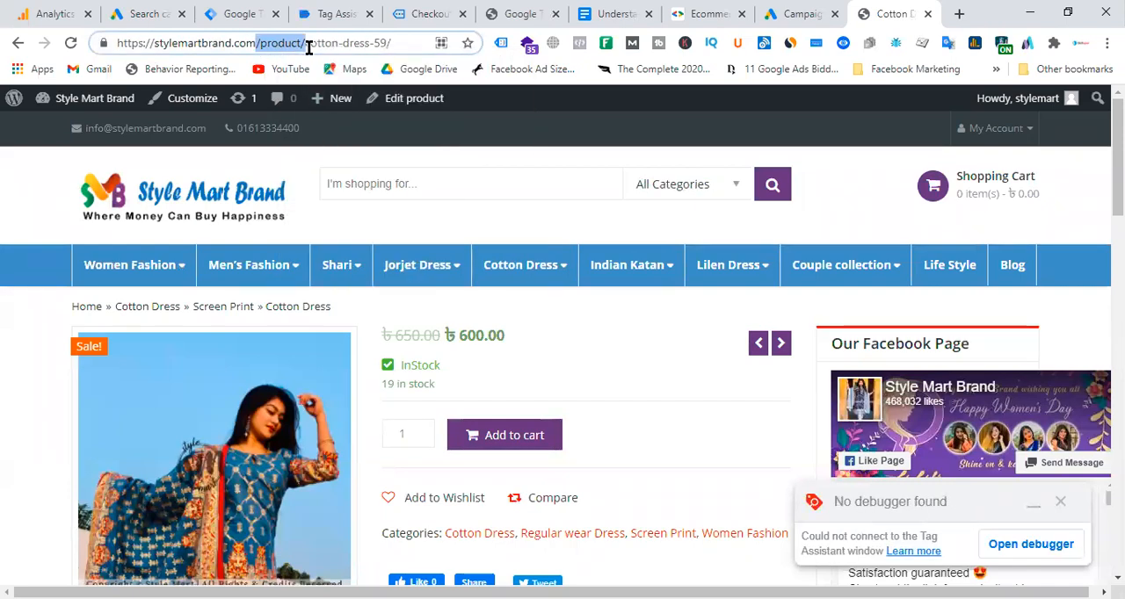
left_click(302, 44)
left_click_drag(303, 43, 401, 43)
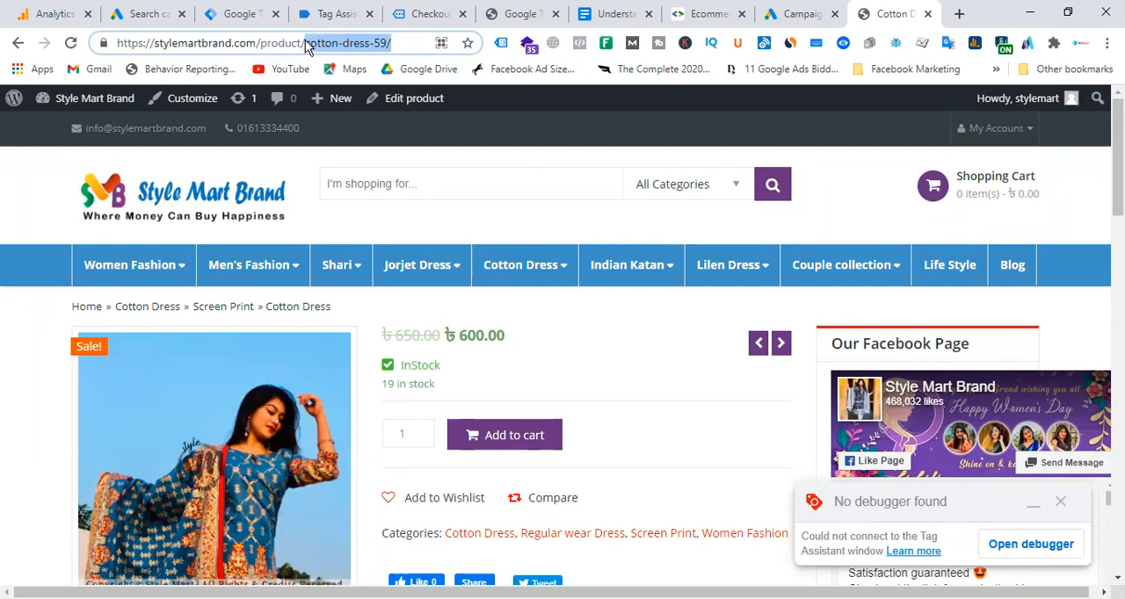
Open a related Silk Dress product from the Cotton Dress page and compare the "/product/" part of both addresses.
left_click(304, 43)
left_click_drag(304, 43, 96, 47)
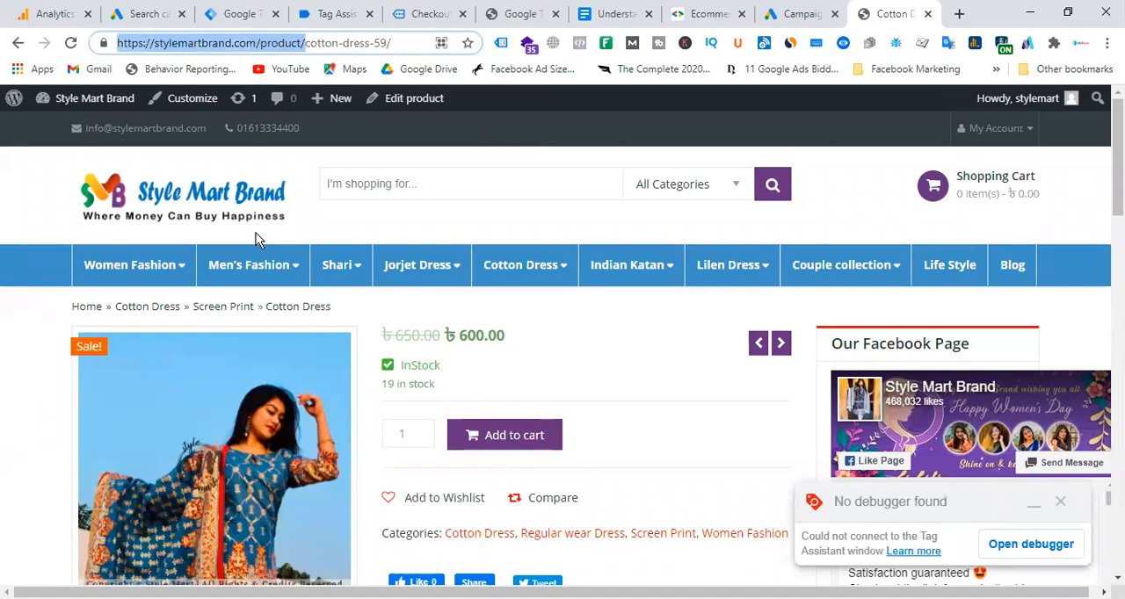
scroll(692, 344, "down", 4)
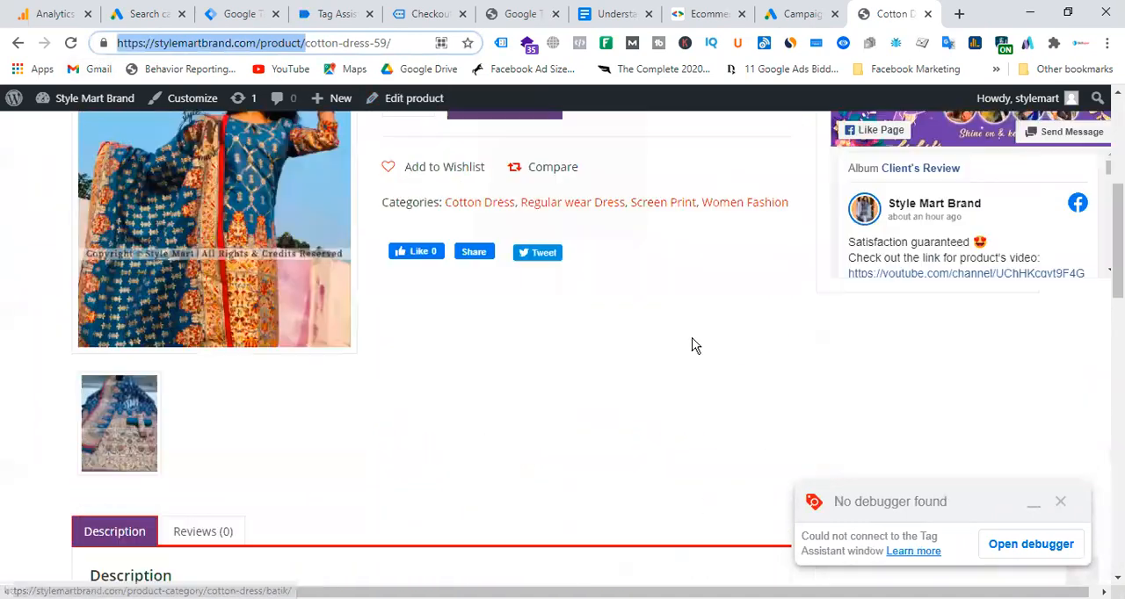
scroll(692, 345, "down", 5)
left_click(433, 505)
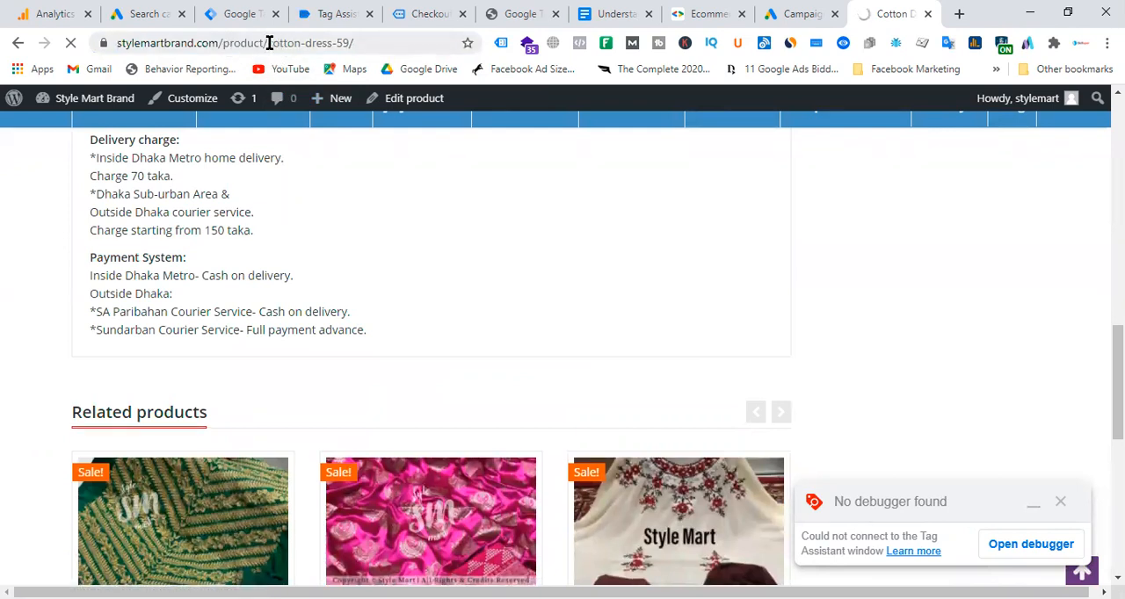
left_click_drag(269, 43, 359, 40)
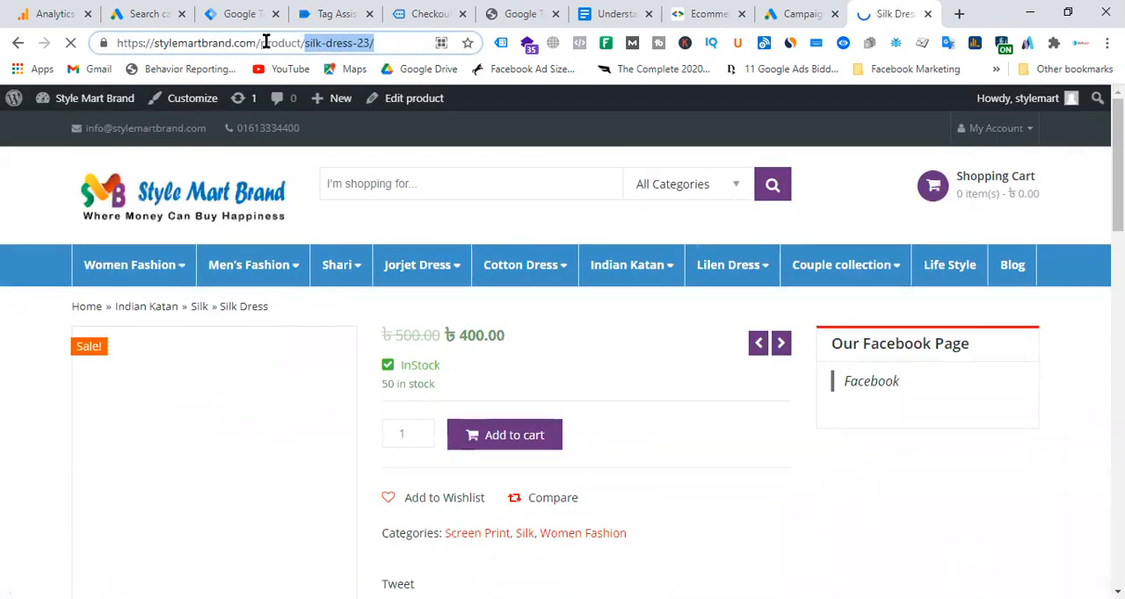
left_click_drag(257, 43, 304, 43)
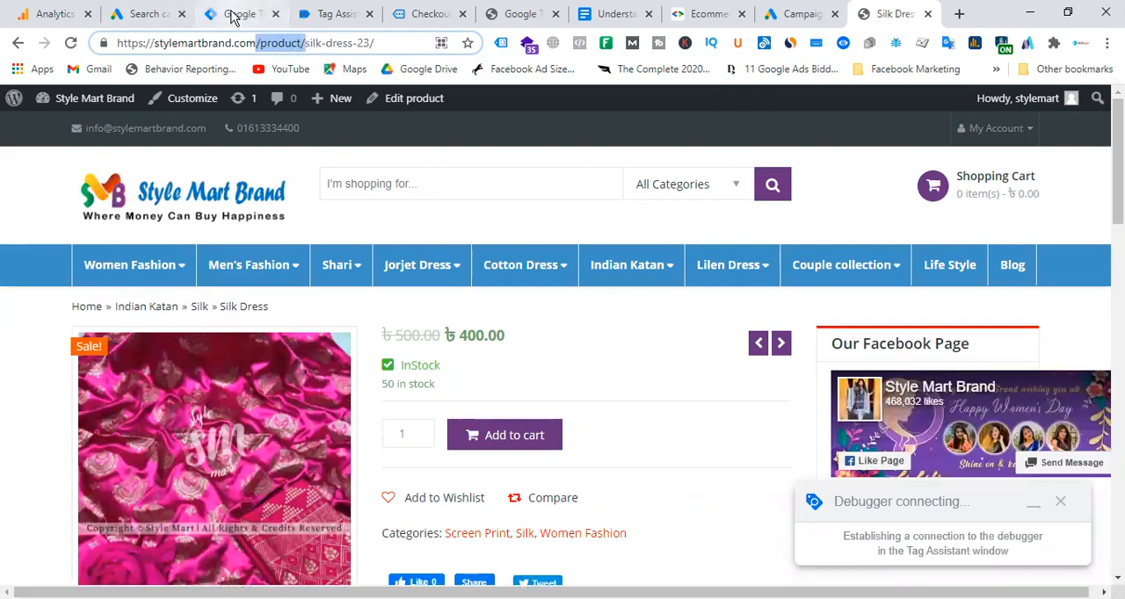
In the Google Ads ad group, enter a webpage rule for URLs containing "/product/".
left_click(158, 15)
left_click(413, 392)
key("ctrl+v")
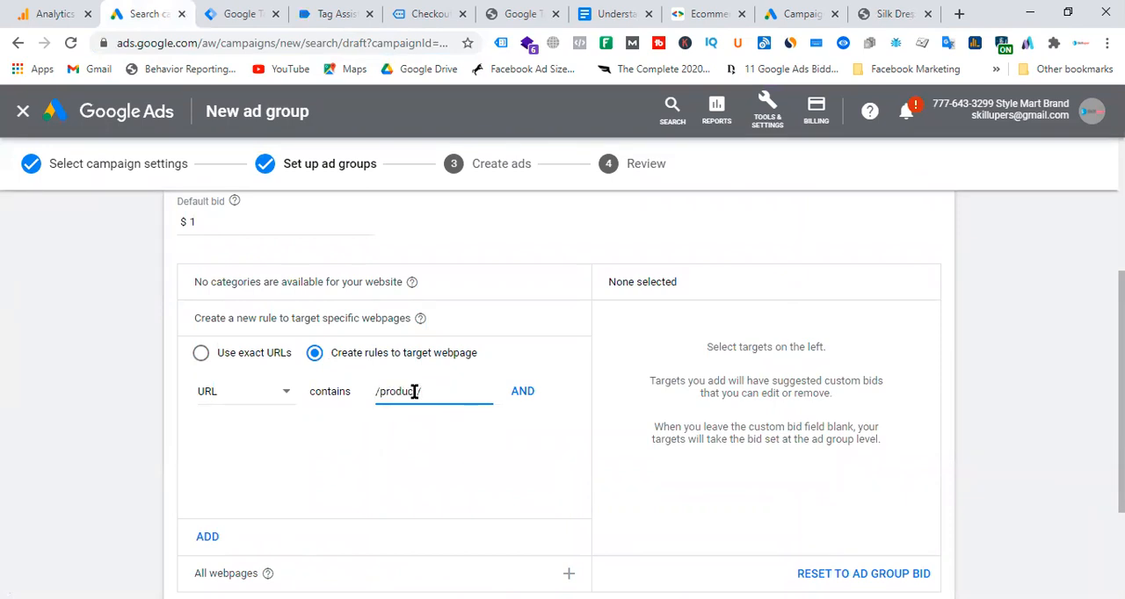
left_click(520, 395)
scroll(307, 431, "down", 2)
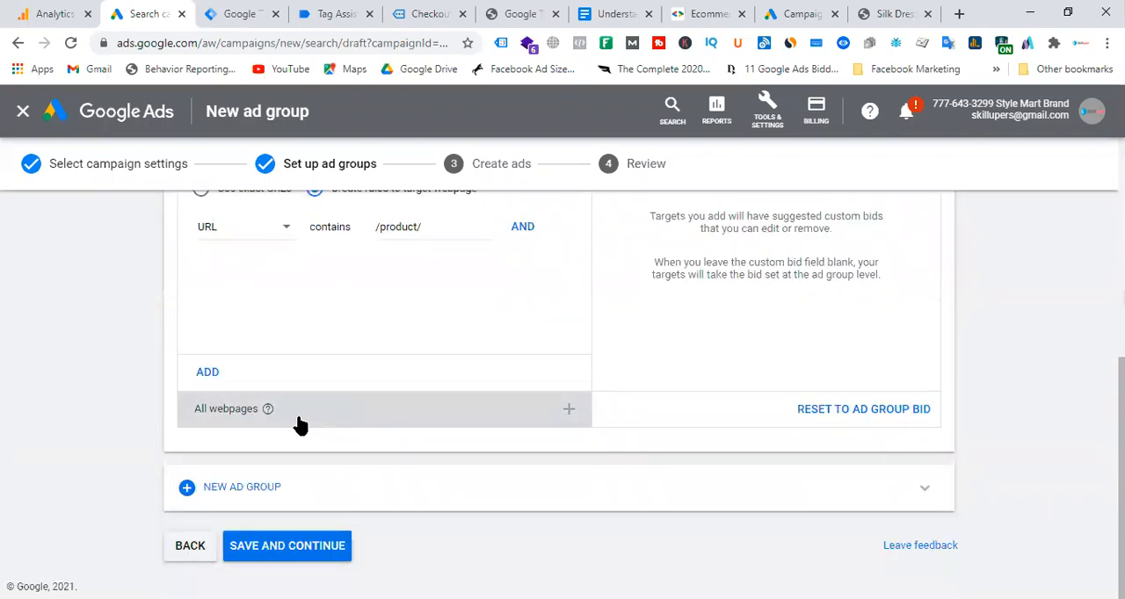
Target all webpages of the website in the dynamic ad group and set that target's bid to $1.
left_click(246, 418)
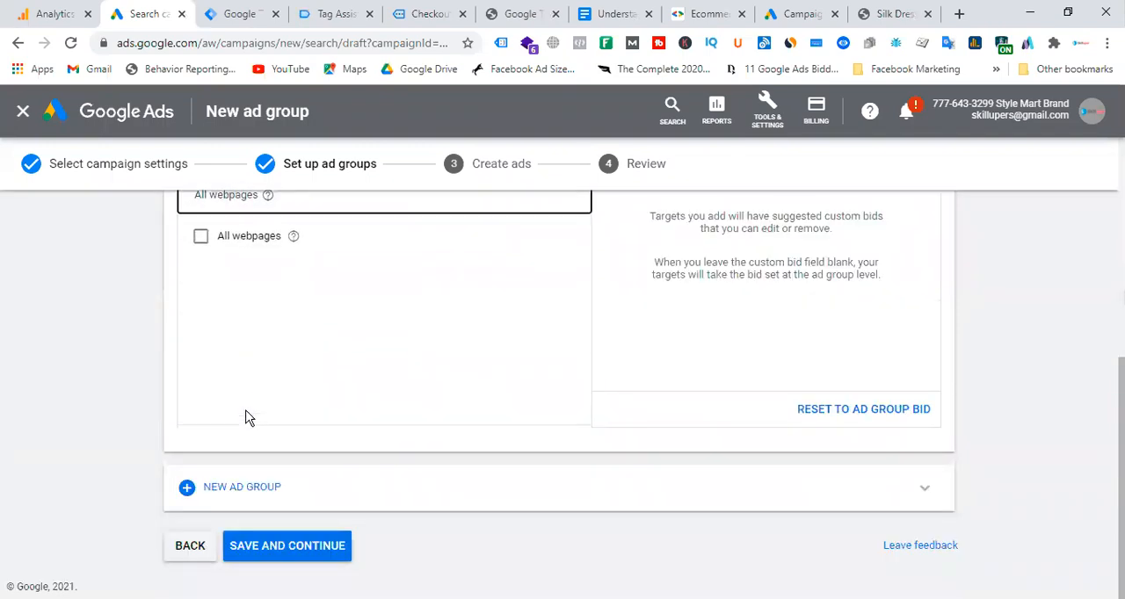
left_click(198, 238)
scroll(477, 337, "up", 3)
scroll(476, 337, "down", 3)
scroll(493, 352, "up", 2)
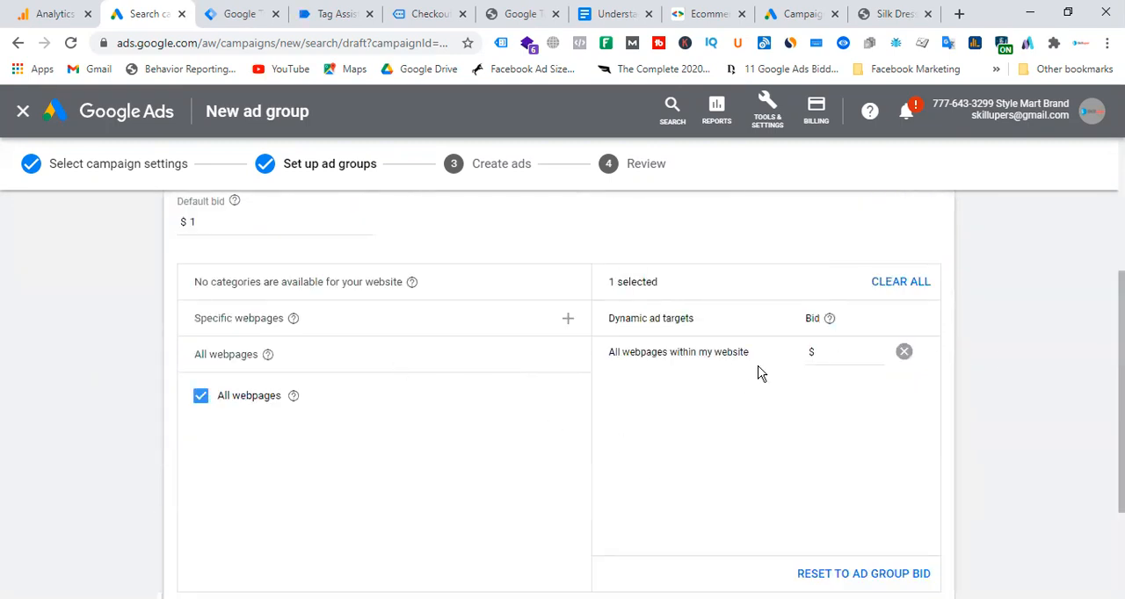
left_click(853, 354)
type("1")
left_click(878, 404)
scroll(422, 392, "down", 2)
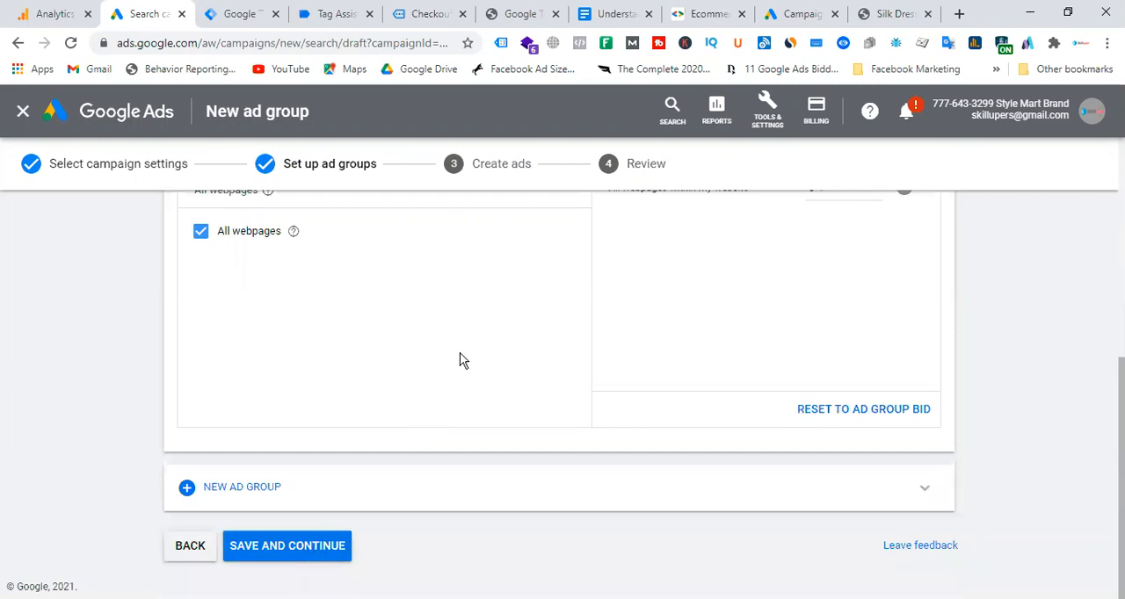
scroll(460, 360, "up", 2)
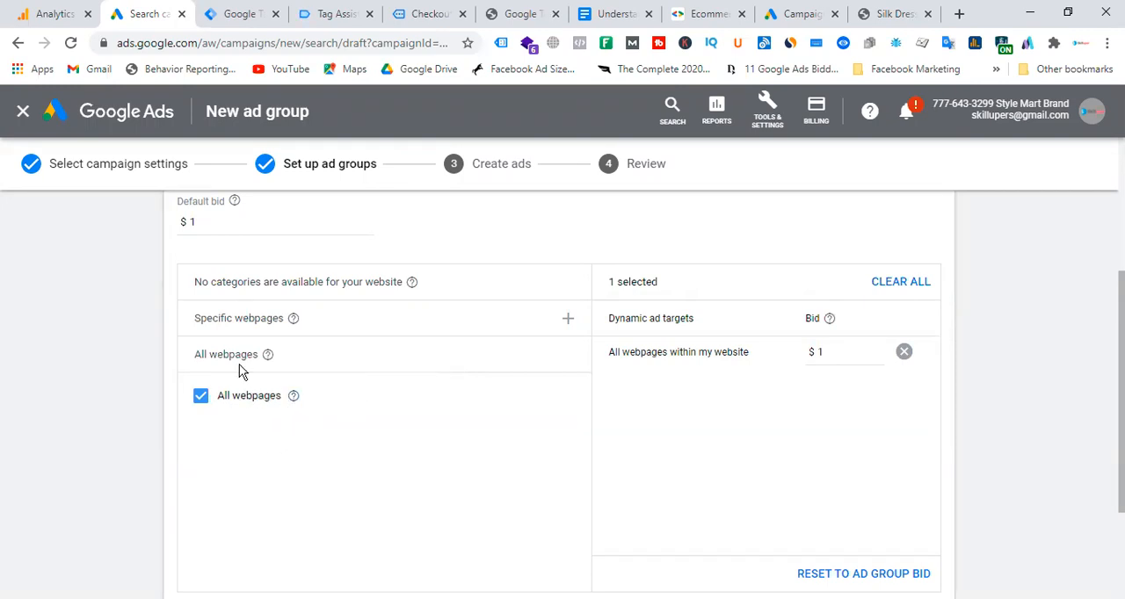
Return to the Silk Dress page on the Style Mart Brand website and look through its category submenus and product details.
left_click(879, 13)
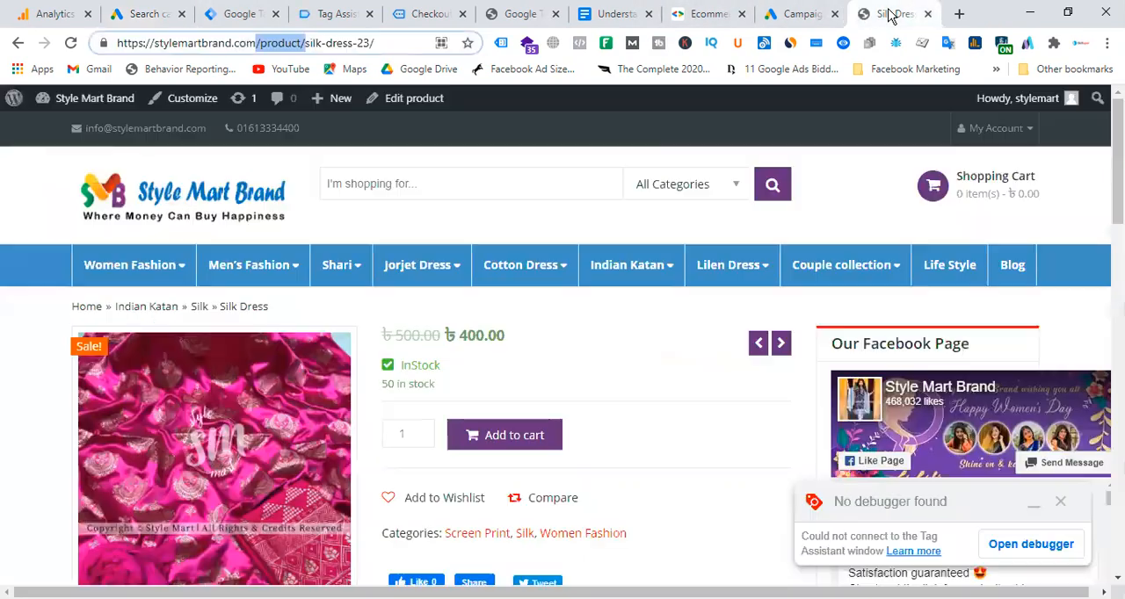
mouse_move(418, 265)
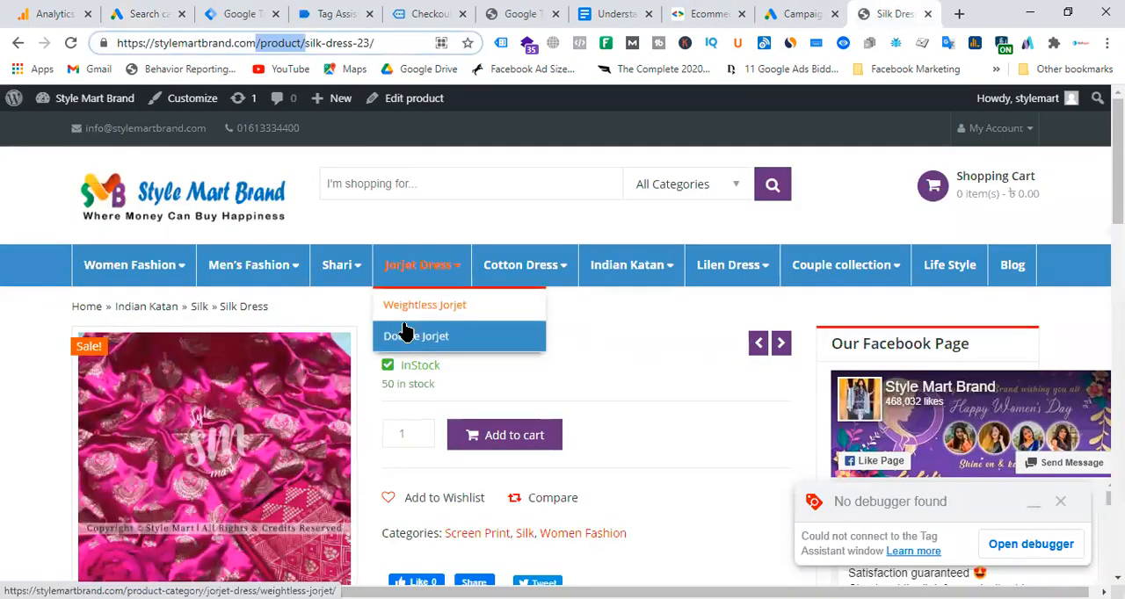
scroll(658, 339, "down", 2)
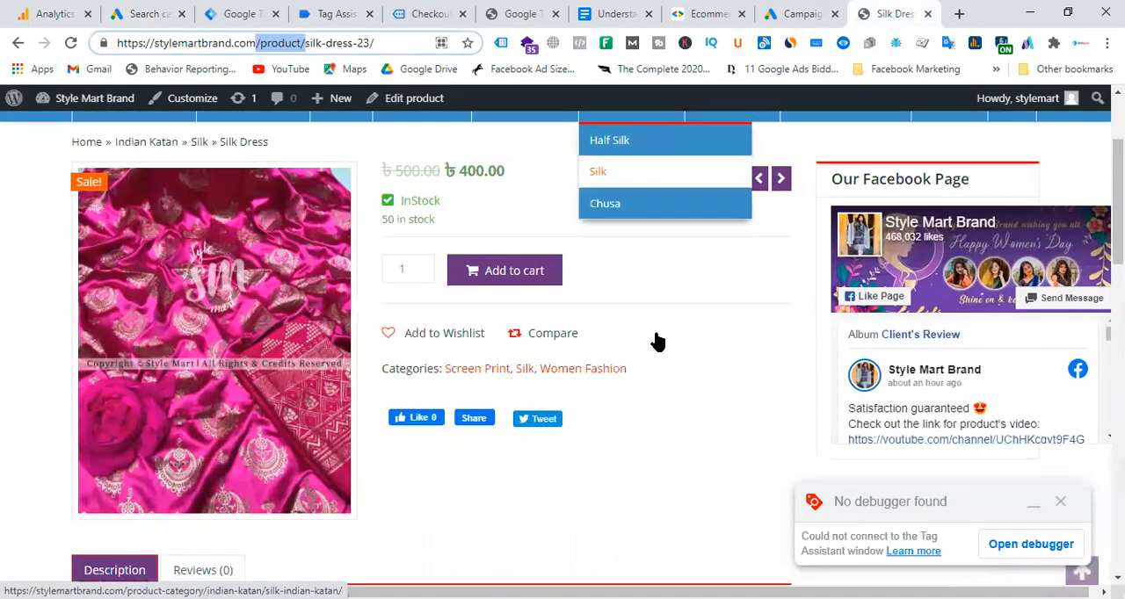
scroll(562, 314, "up", 2)
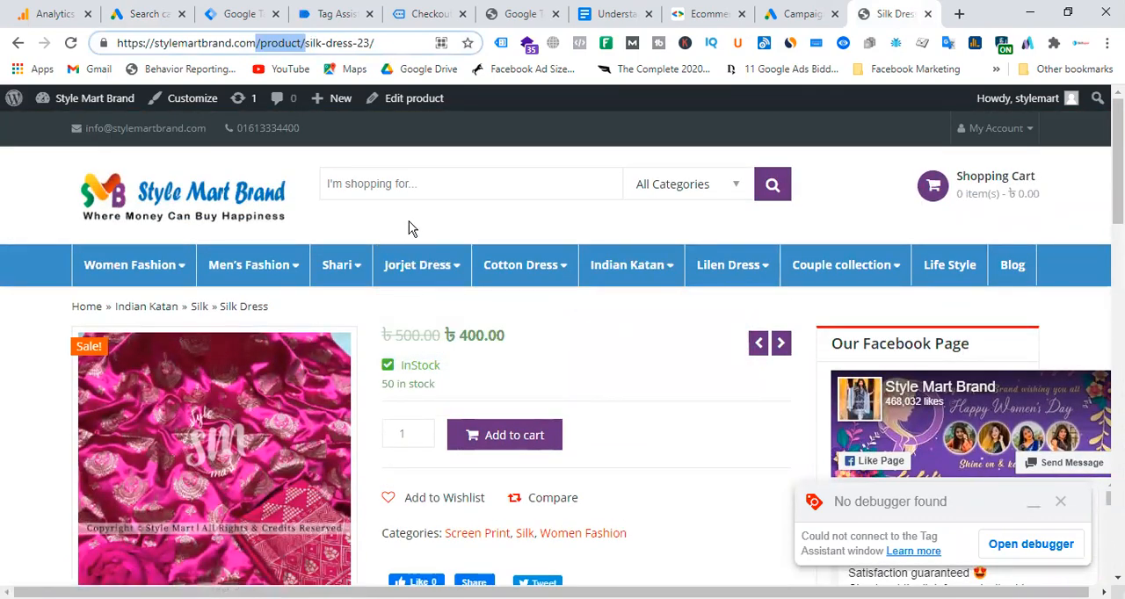
scroll(409, 229, "down", 5)
scroll(625, 409, "up", 5)
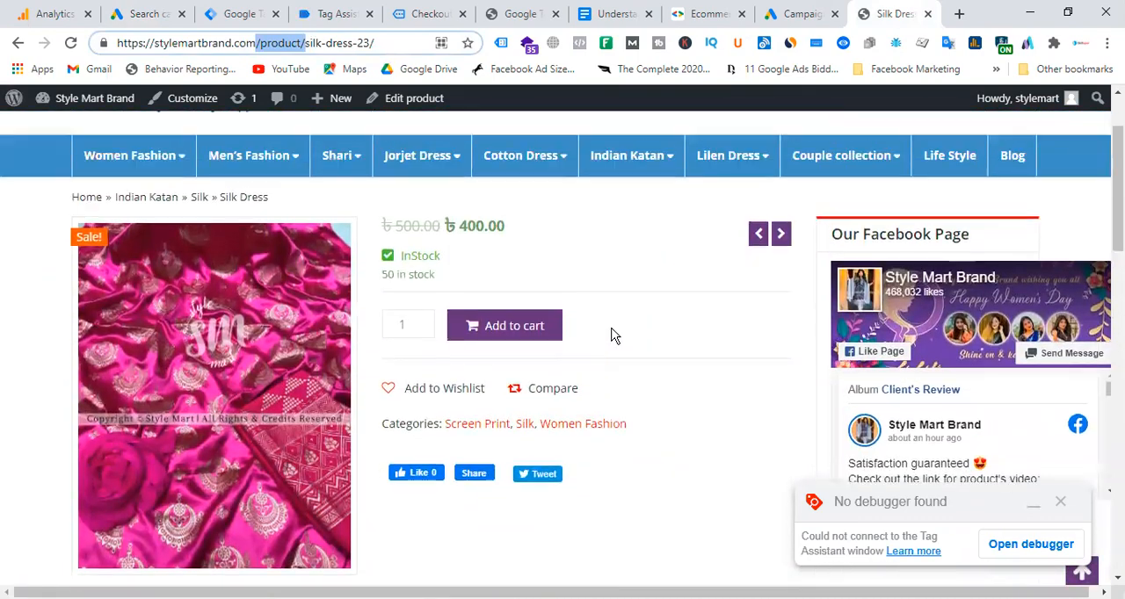
scroll(658, 349, "down", 2)
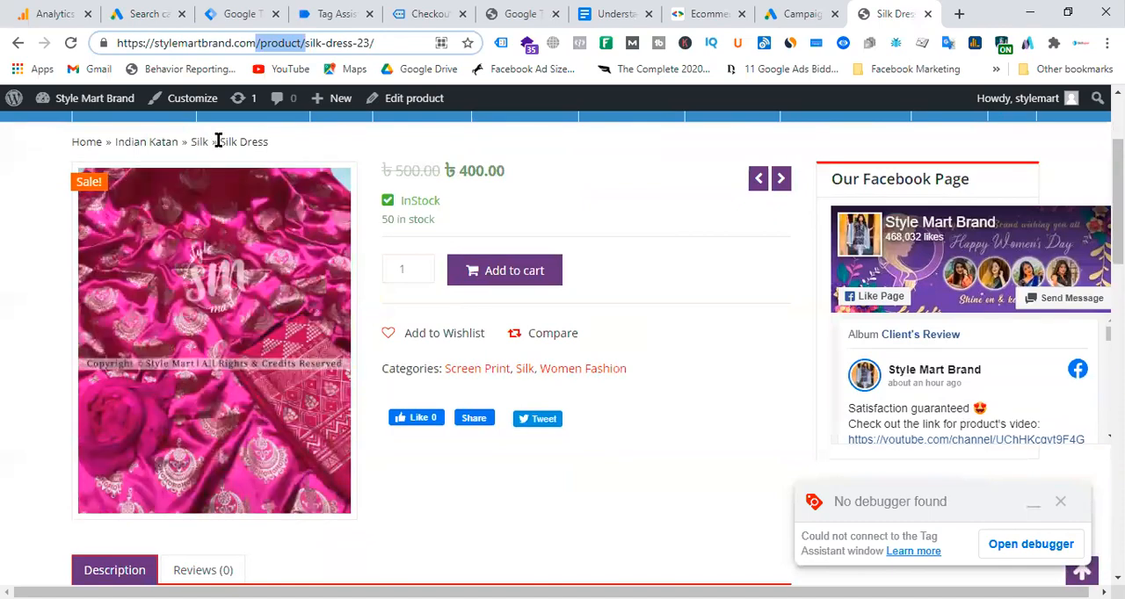
Compare the Silk Dress title in the breadcrumb with the "silk-dress-23/" part of the page address.
left_click_drag(218, 141, 296, 147)
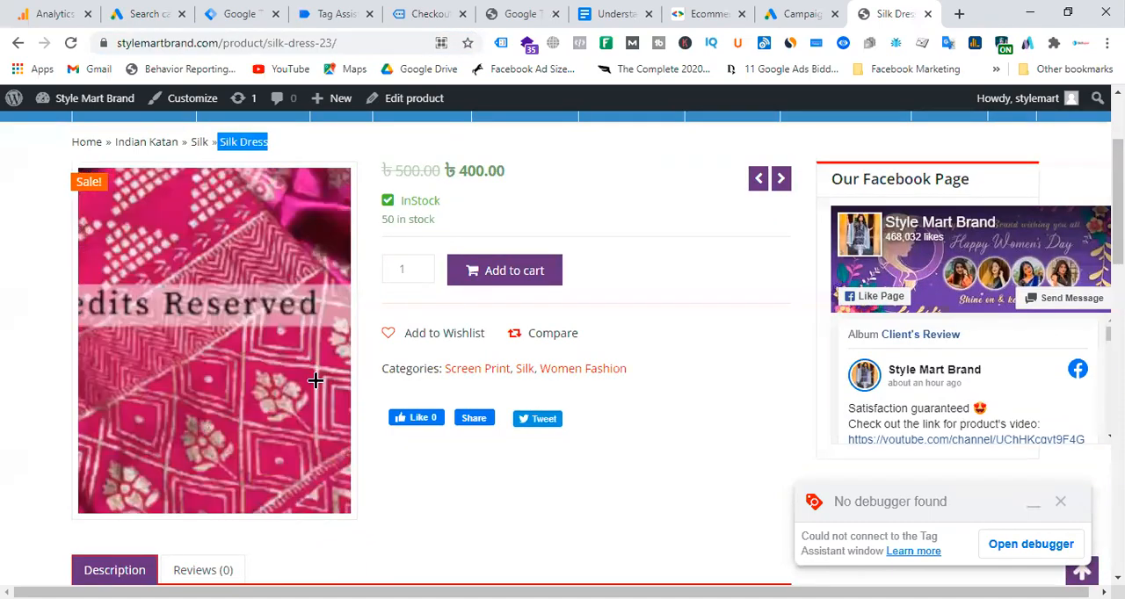
left_click(370, 41)
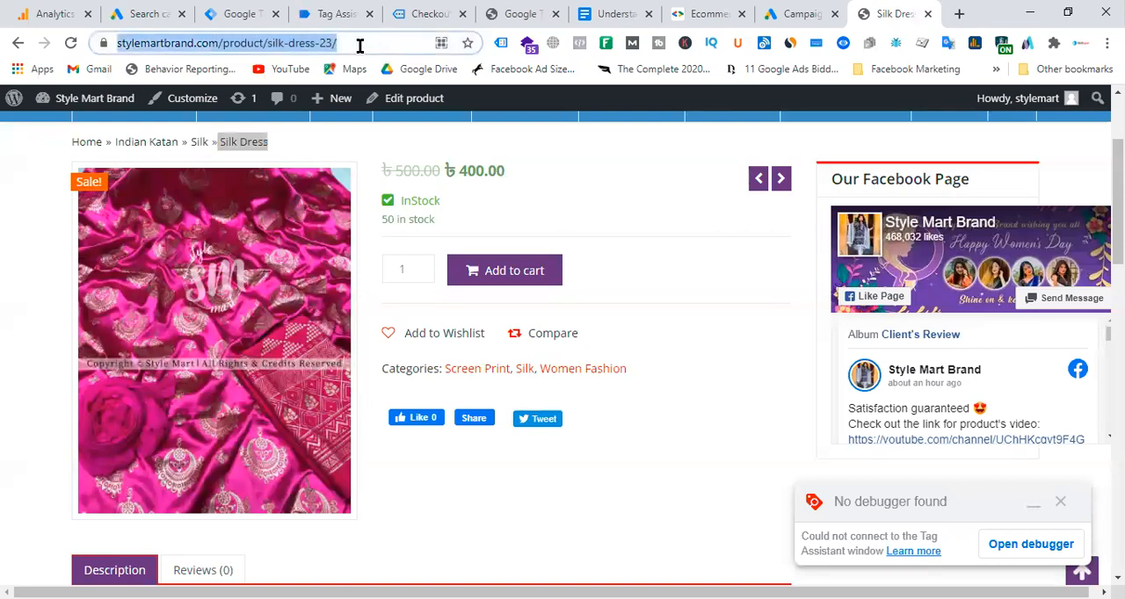
left_click(372, 41)
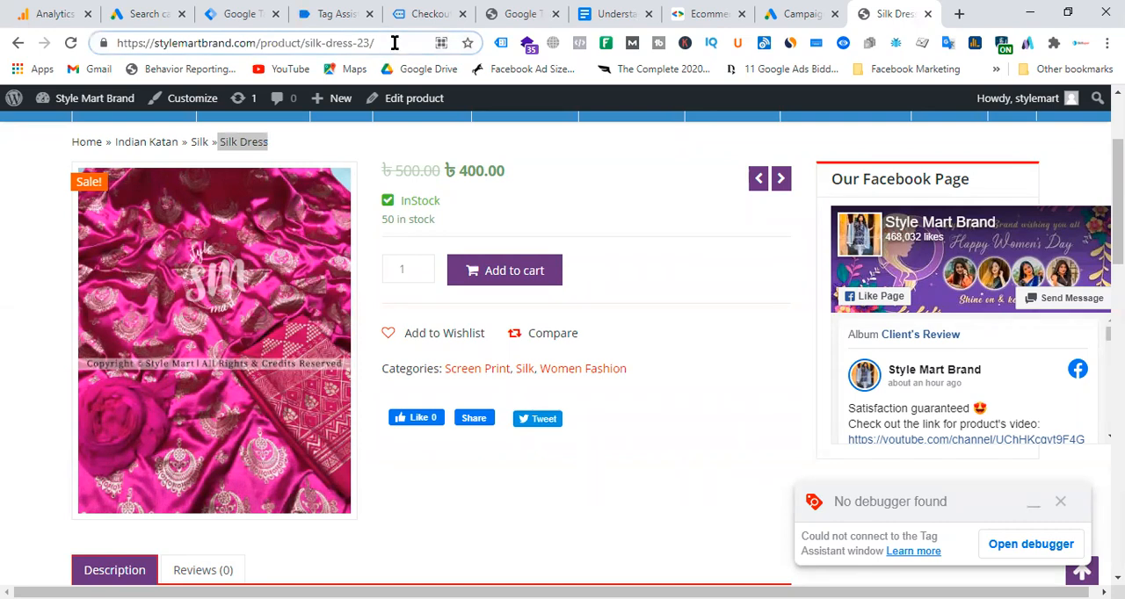
left_click_drag(305, 42, 372, 42)
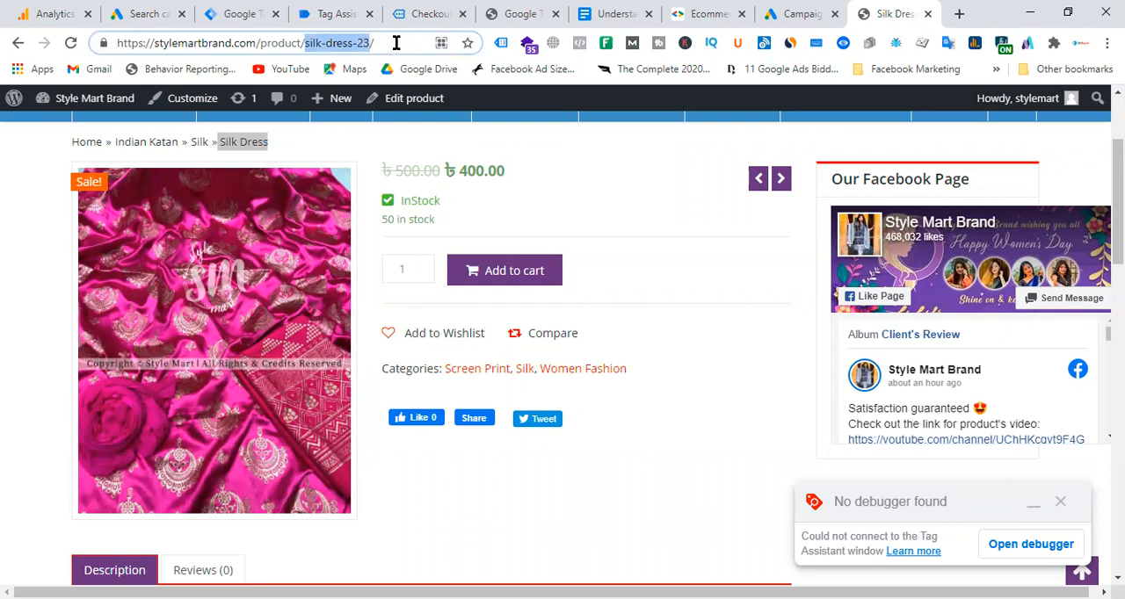
left_click(396, 42)
left_click_drag(304, 42, 383, 42)
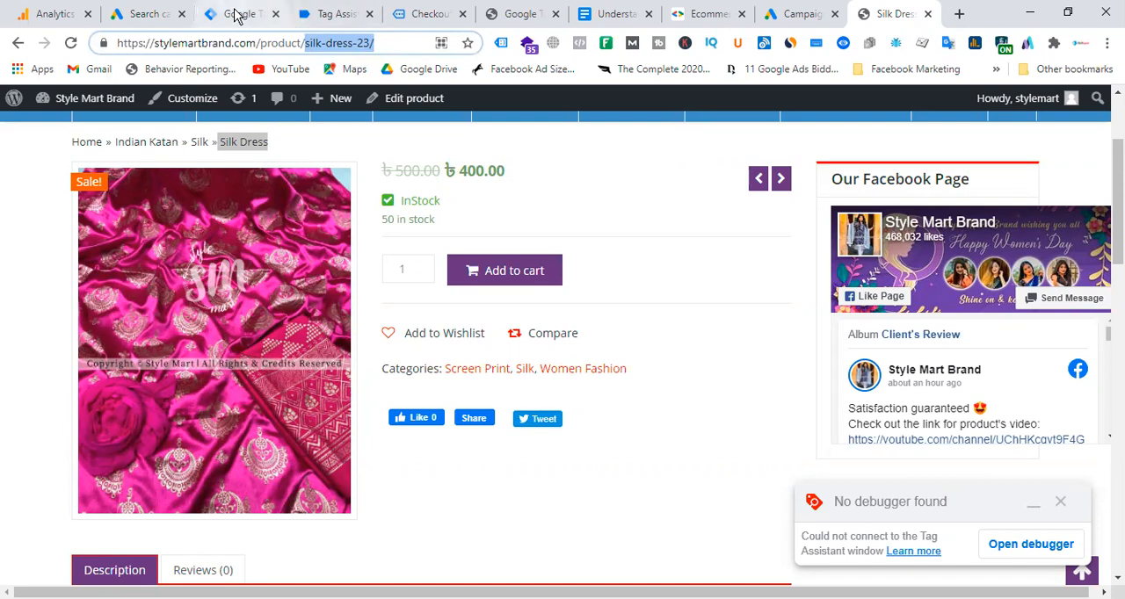
Return to the Google Ads campaign draft, save the ad group and continue to ad creation.
left_click(149, 14)
scroll(356, 352, "down", 2)
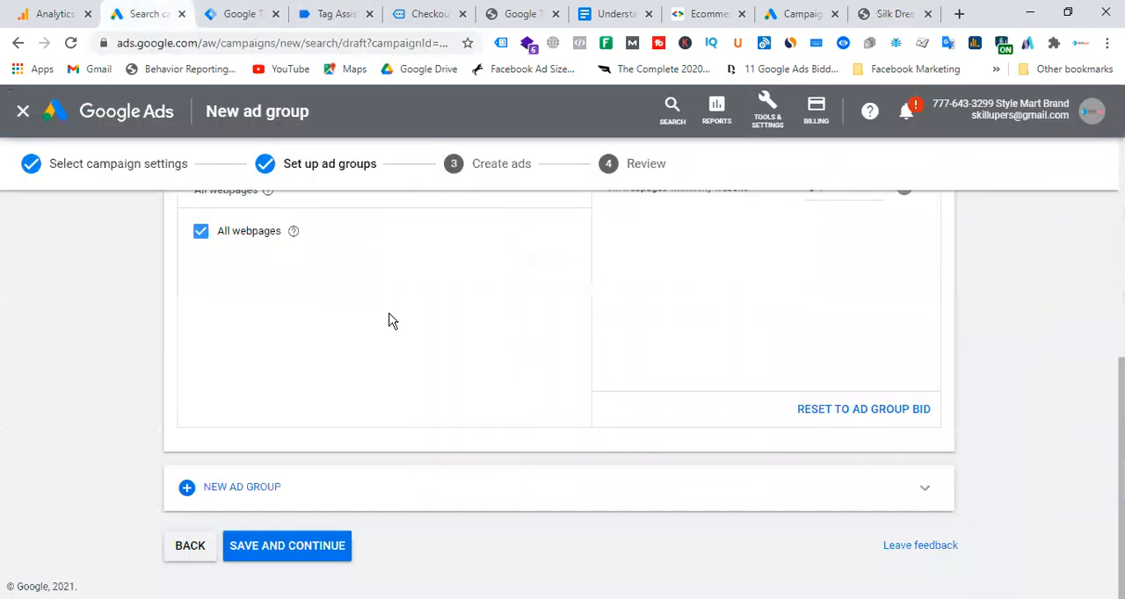
left_click(314, 551)
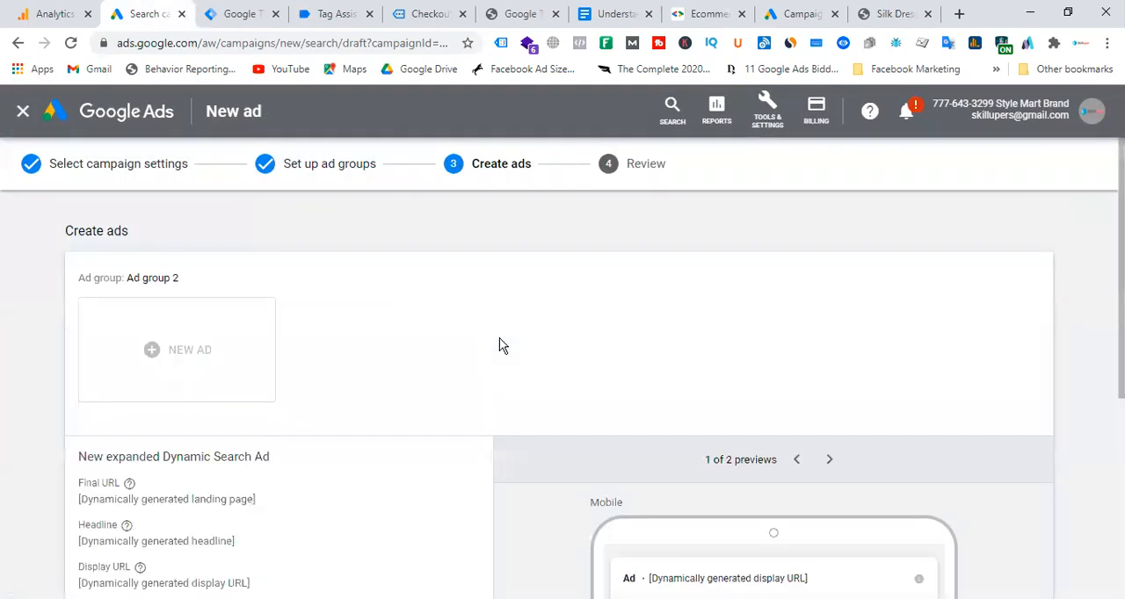
Examine the new expanded Dynamic Search Ad form, especially its dynamically generated headline and final URL.
scroll(333, 354, "down", 3)
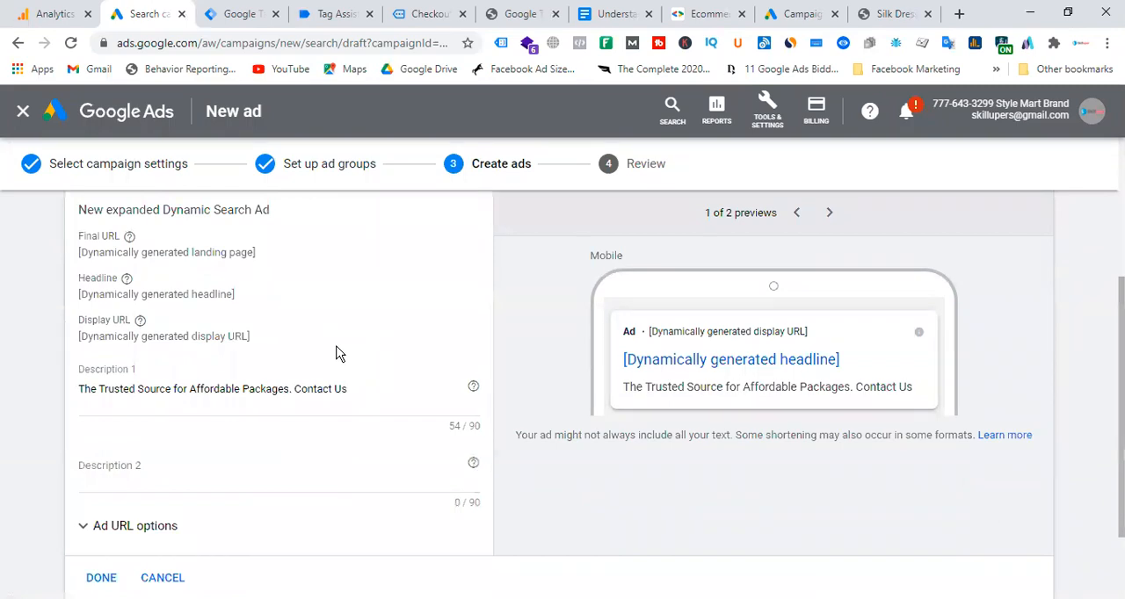
scroll(335, 354, "down", 2)
scroll(336, 354, "up", 2)
scroll(209, 363, "up", 1)
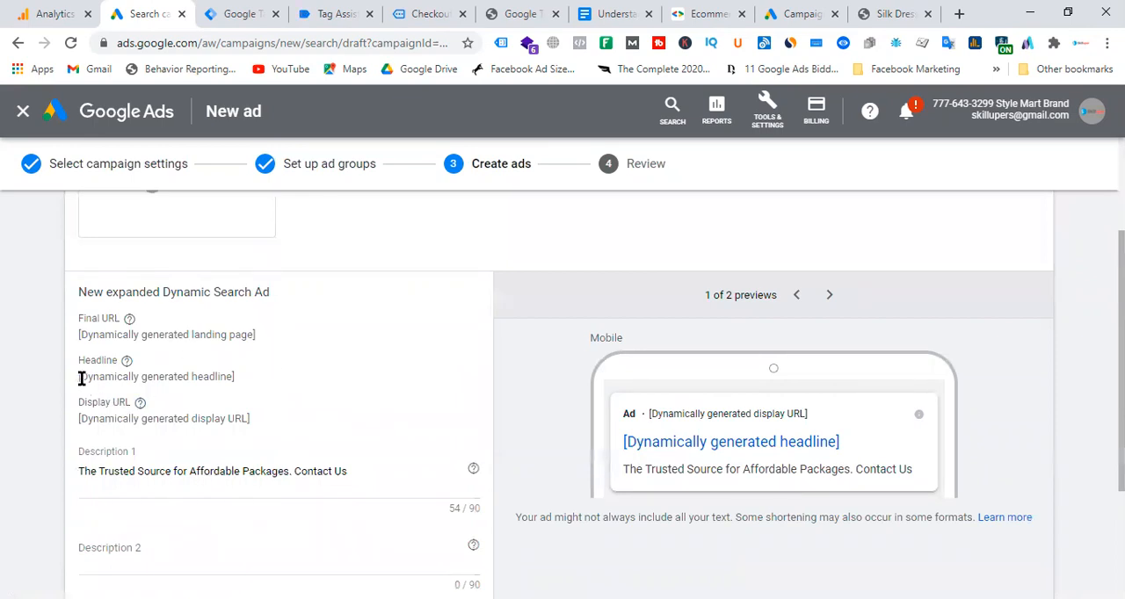
left_click_drag(80, 378, 233, 377)
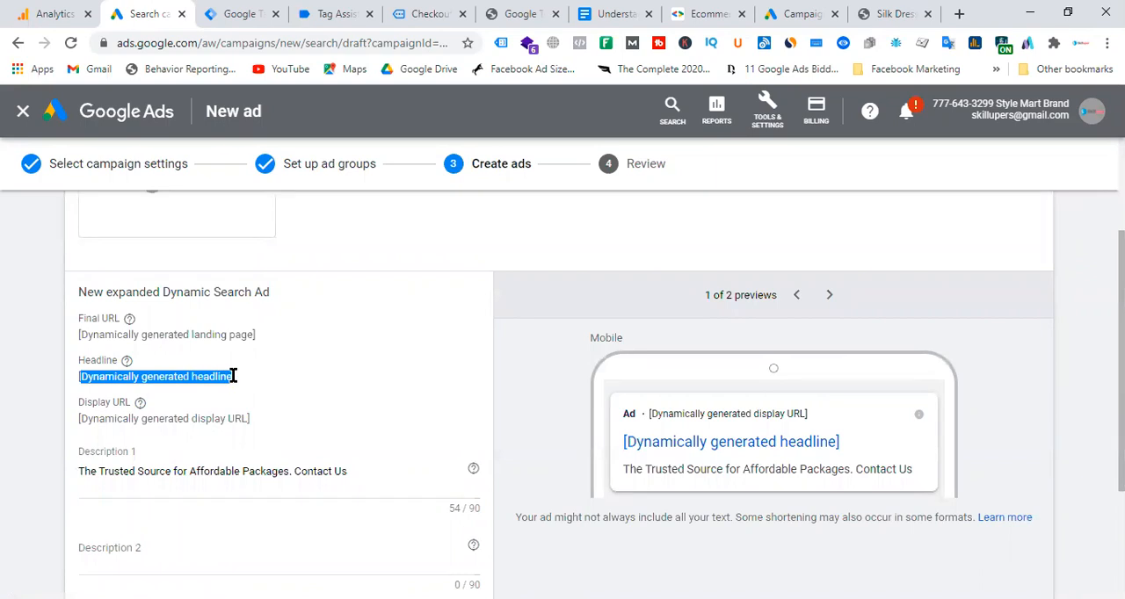
left_click_drag(78, 321, 136, 322)
left_click(83, 338)
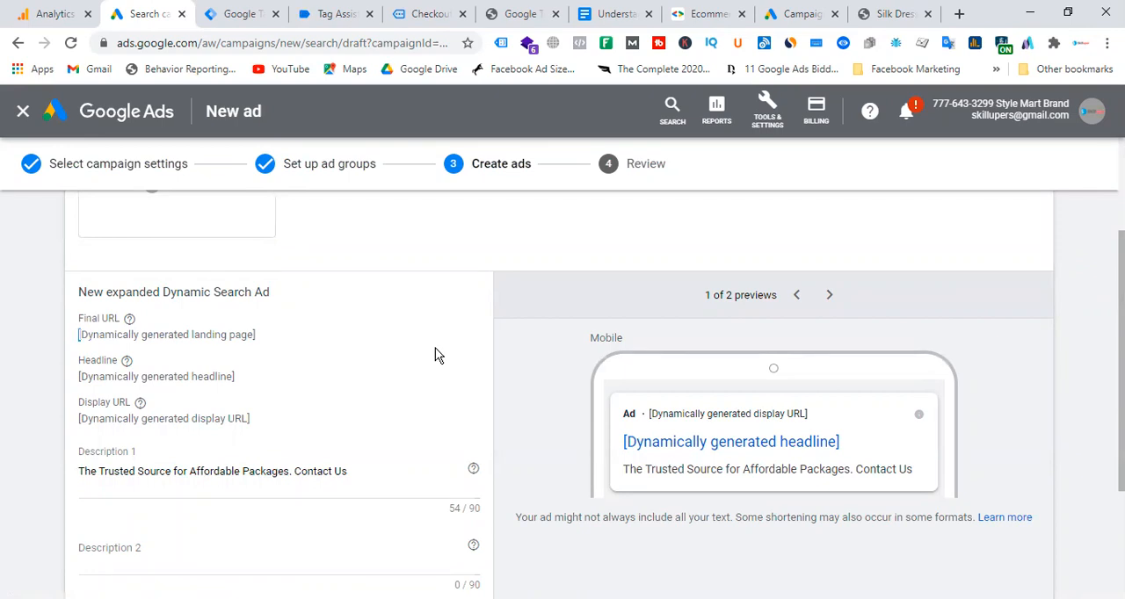
On the Style Mart Brand website, open the related Georgette Party Dress product and look over its page.
left_click(898, 13)
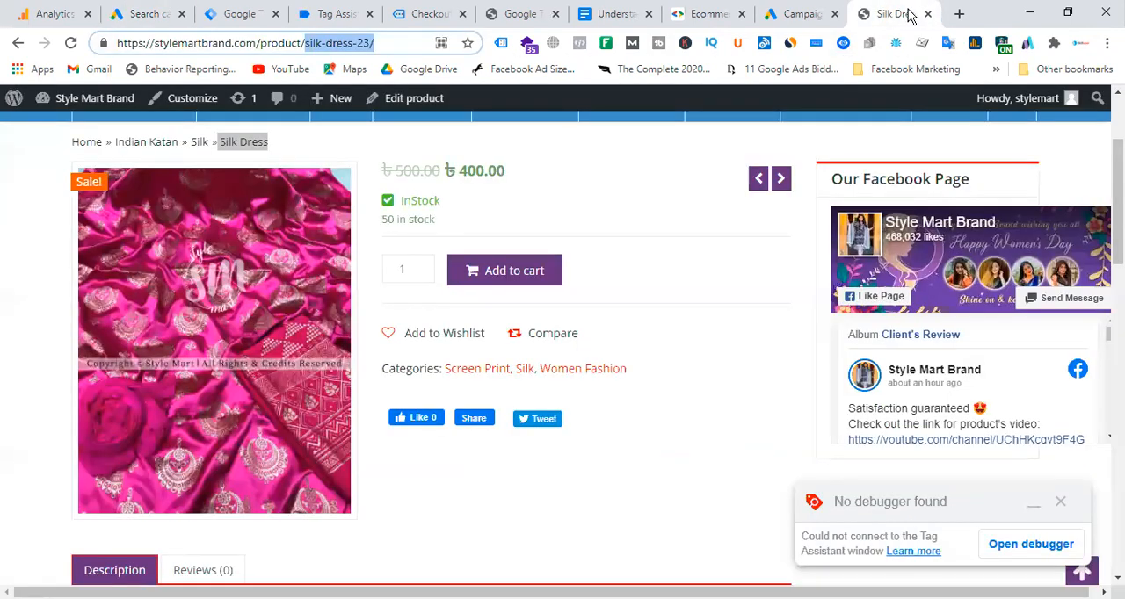
scroll(668, 351, "down", 10)
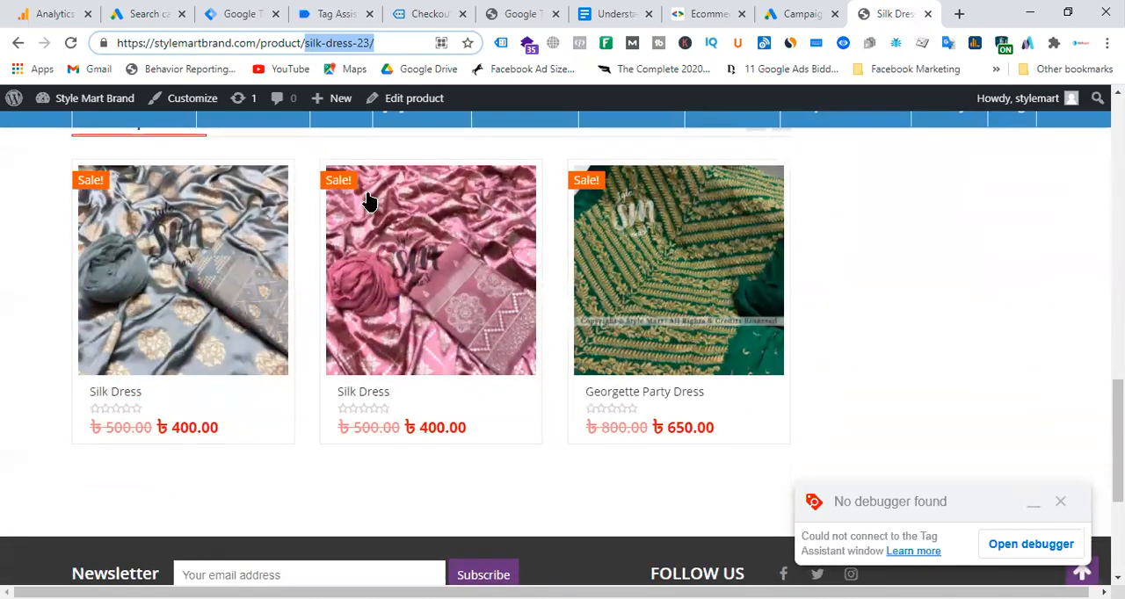
left_click(653, 397)
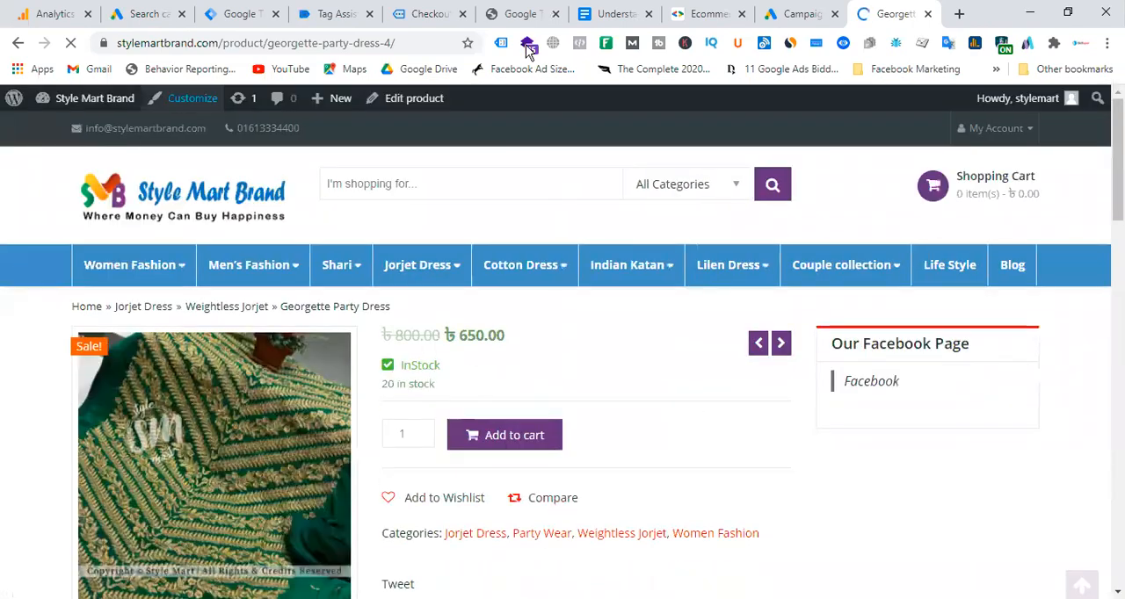
scroll(497, 310, "down", 3)
scroll(499, 308, "down", 3)
scroll(630, 287, "up", 5)
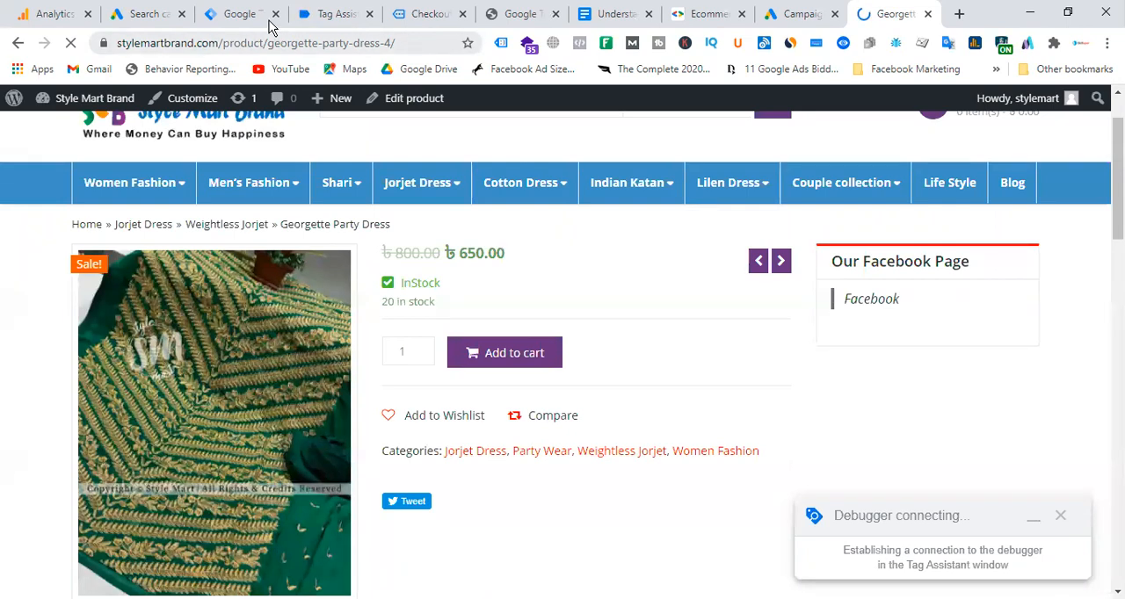
Back in the Google Ads draft, review the Dynamic Search Ad's generated headline, display URL and landing page.
left_click(146, 14)
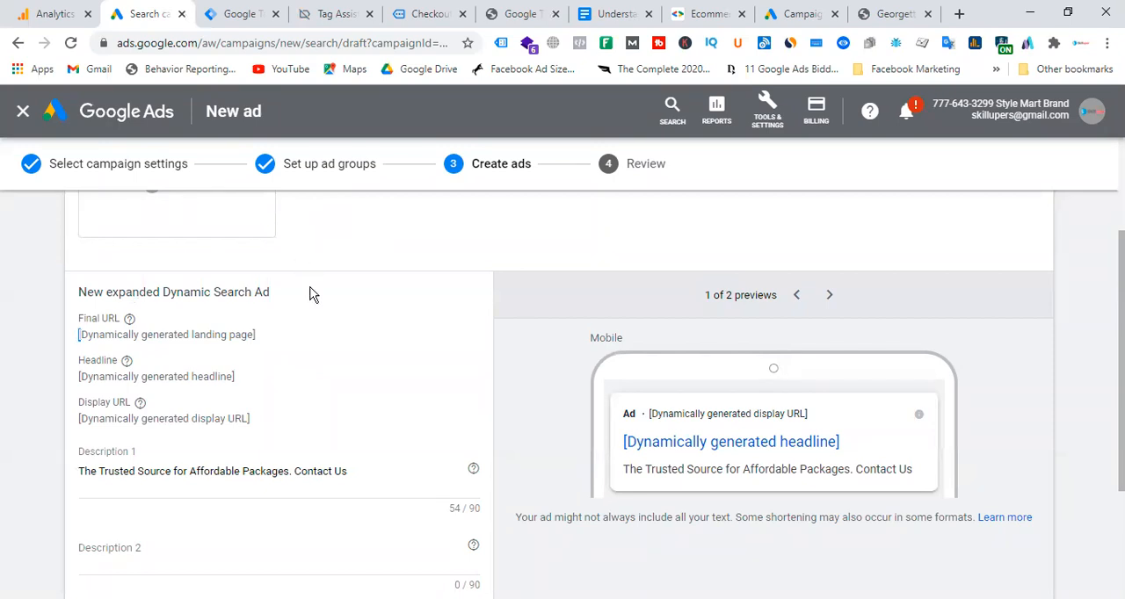
left_click_drag(79, 376, 303, 389)
left_click_drag(625, 442, 846, 444)
left_click_drag(74, 418, 343, 422)
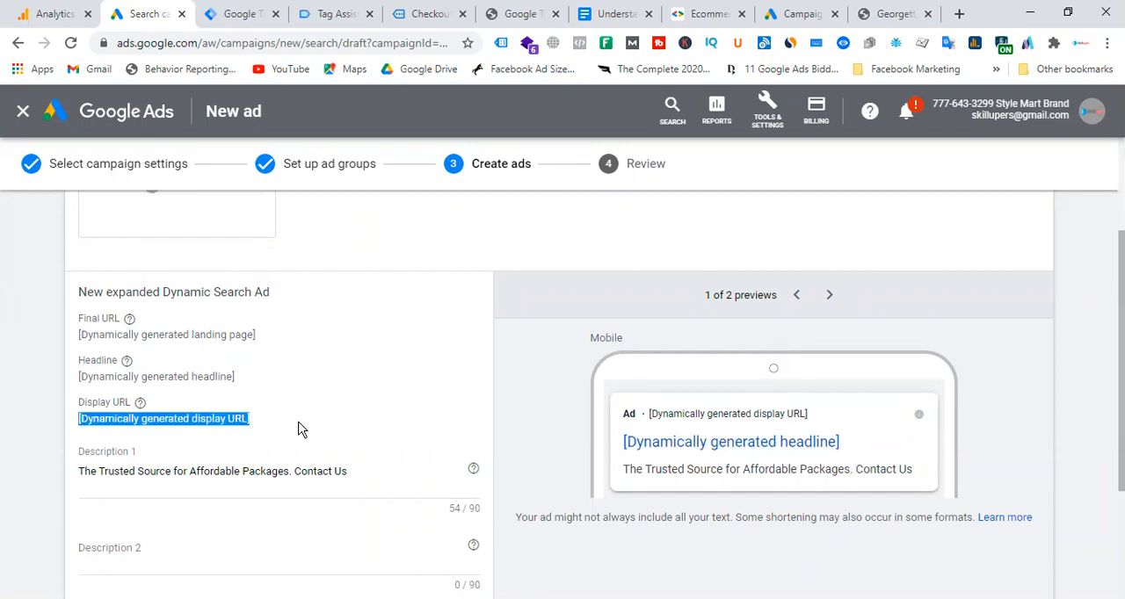
left_click(158, 420)
left_click_drag(81, 420, 269, 425)
left_click_drag(79, 335, 281, 338)
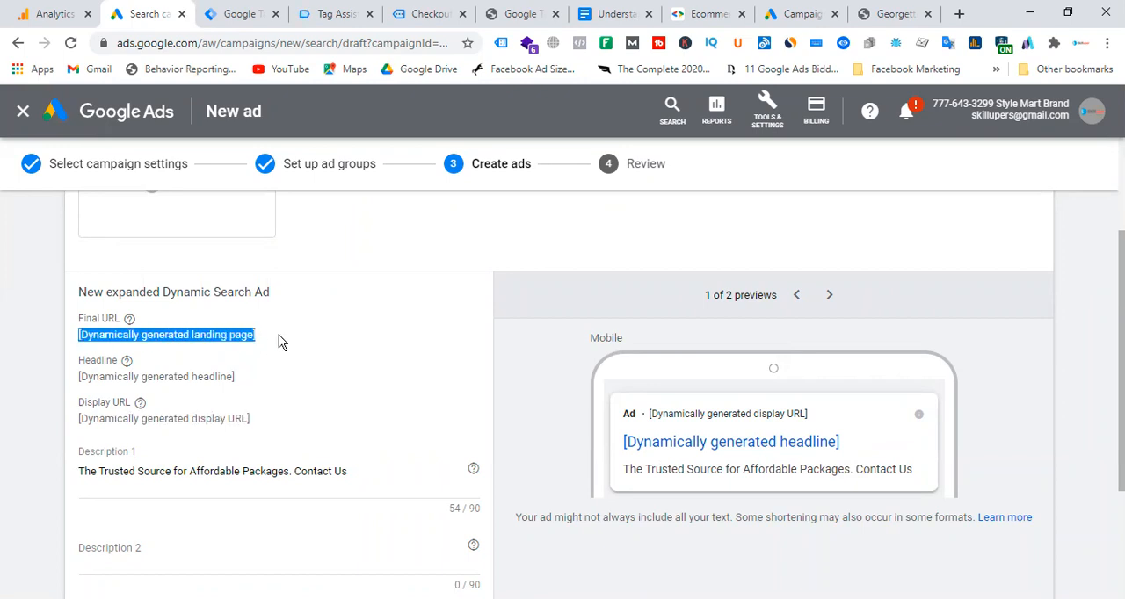
Review the two description fields of the expanded Dynamic Search Ad, especially the Description 1 text.
scroll(379, 343, "down", 1)
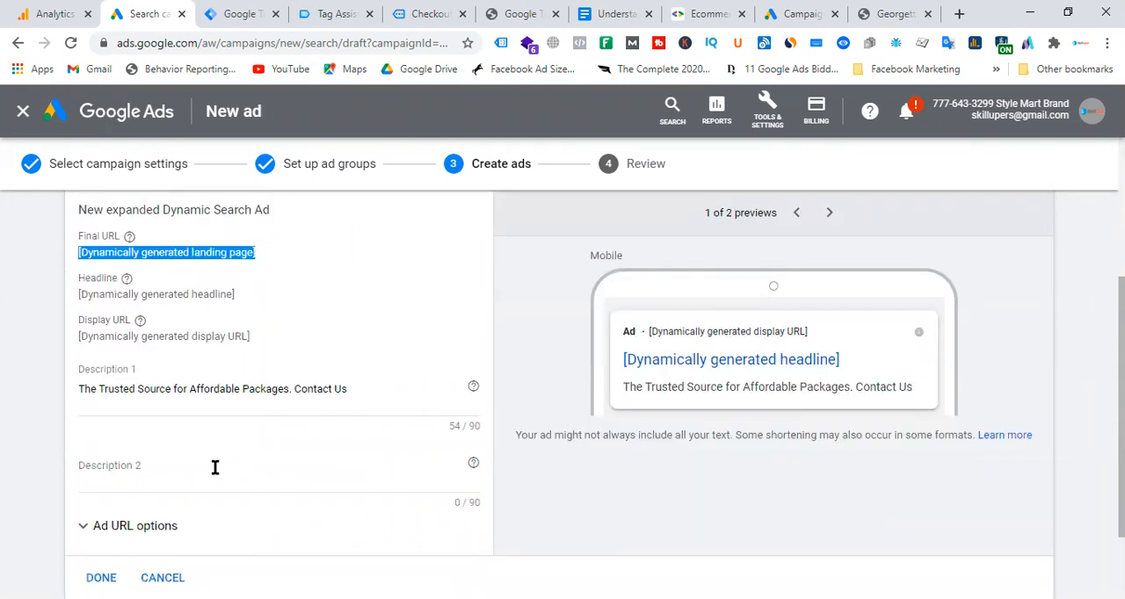
left_click(164, 466)
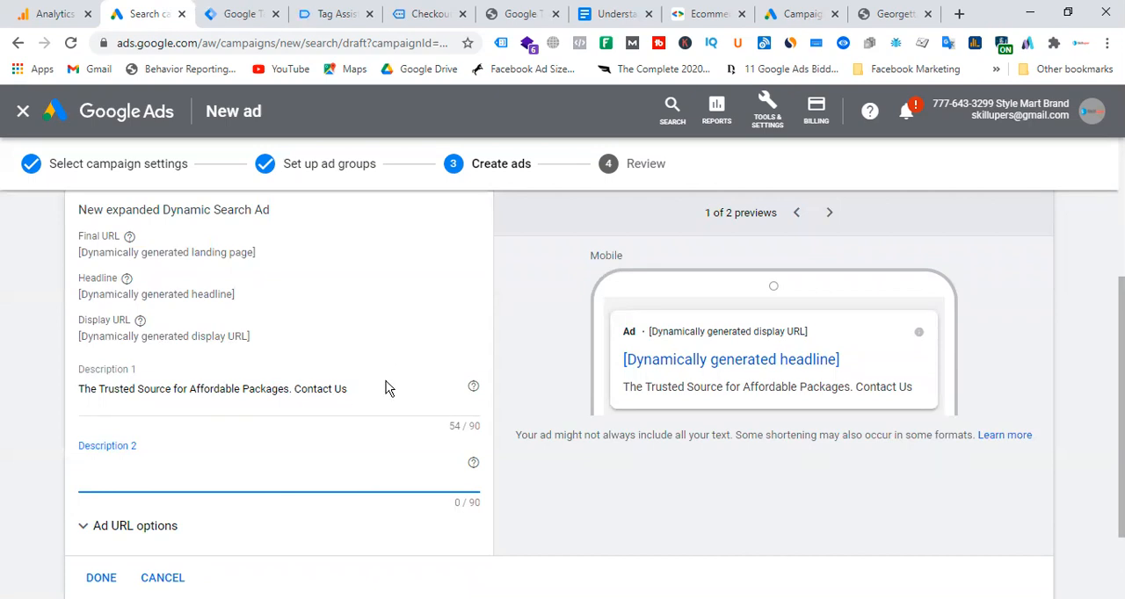
scroll(343, 360, "up", 2)
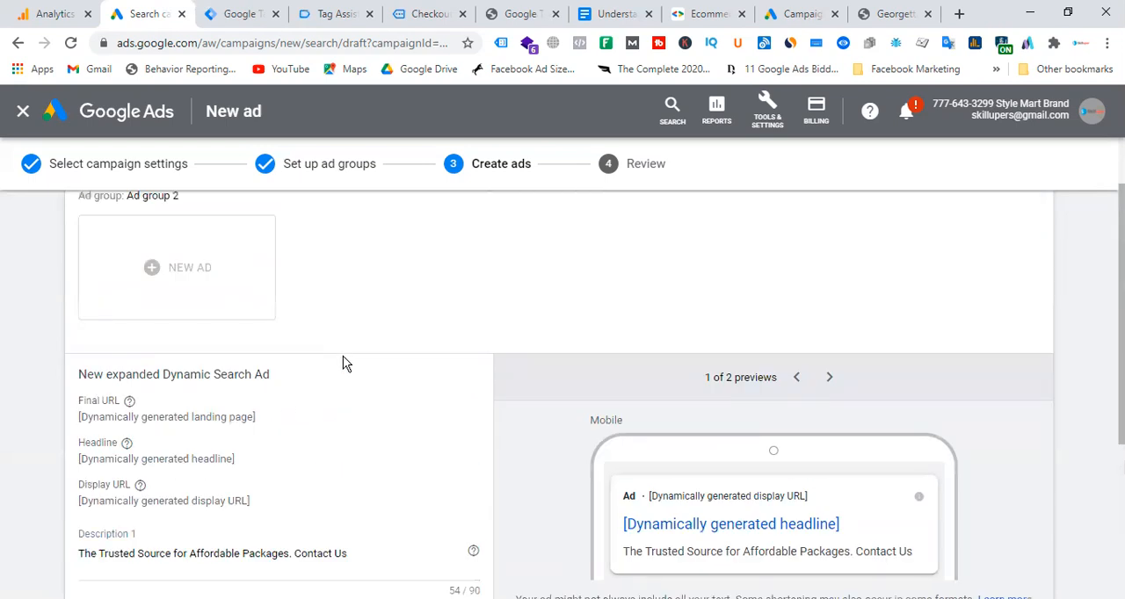
scroll(343, 363, "down", 2)
left_click_drag(369, 388, 38, 391)
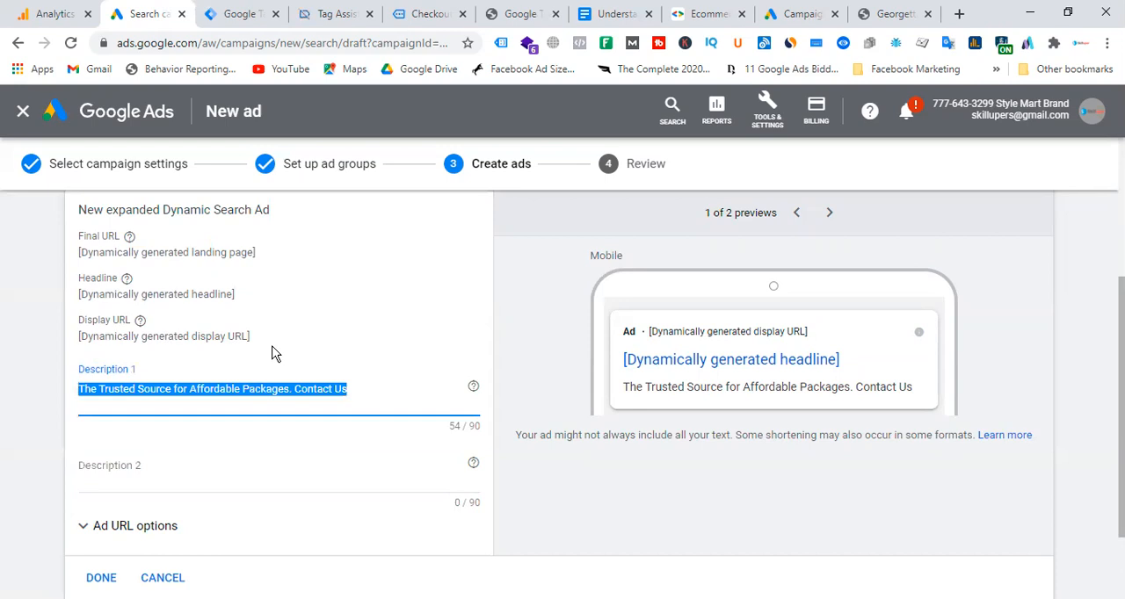
scroll(306, 344, "up", 3)
scroll(311, 469, "down", 2)
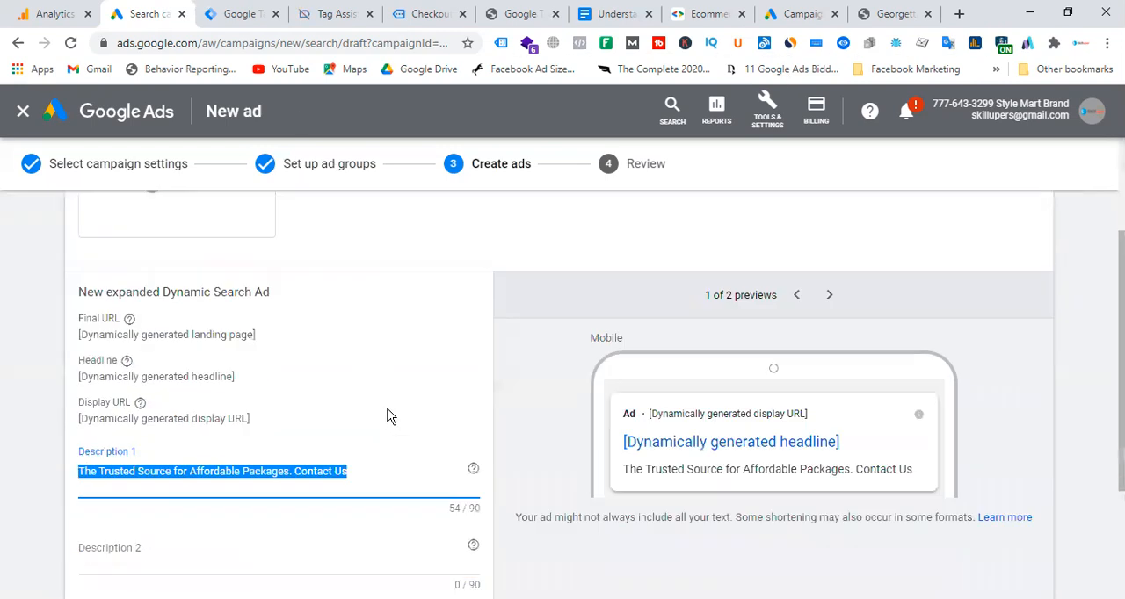
scroll(390, 417, "down", 2)
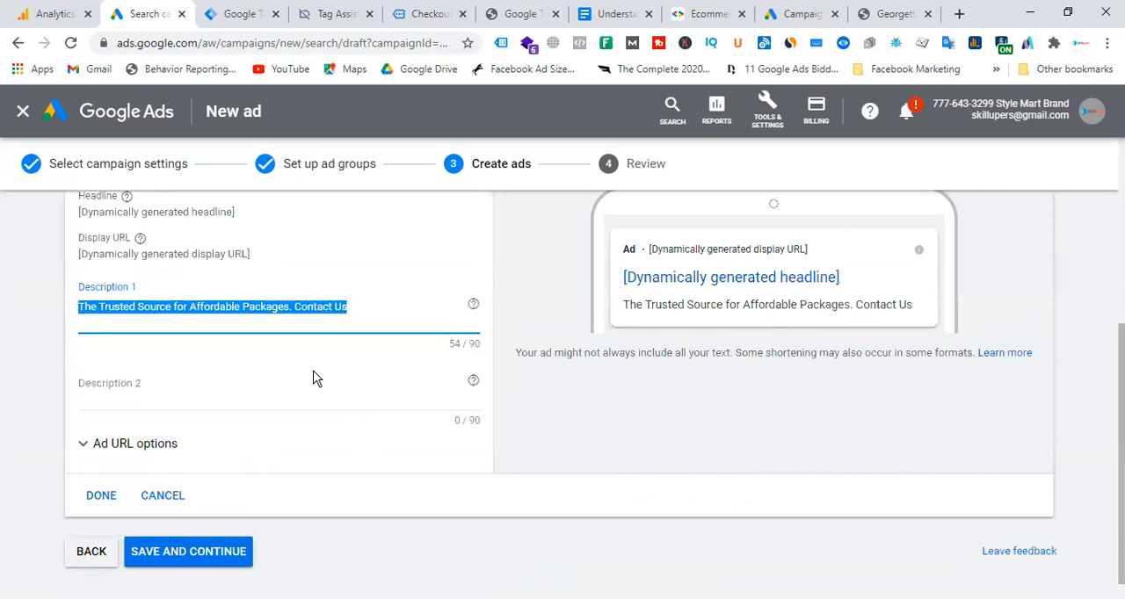
left_click(249, 392)
left_click(351, 305)
left_click_drag(350, 305, 70, 317)
left_click(196, 389)
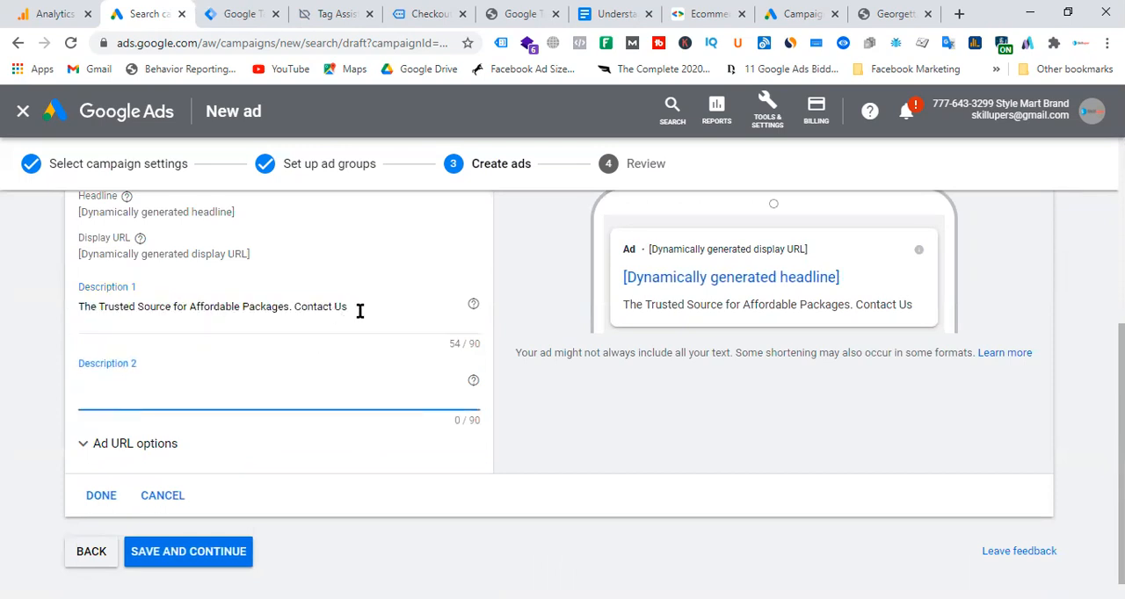
Finish the Dynamic Search Ad with its current description and publish the Sales-Search-2 campaign after checking the review summary.
left_click(95, 497)
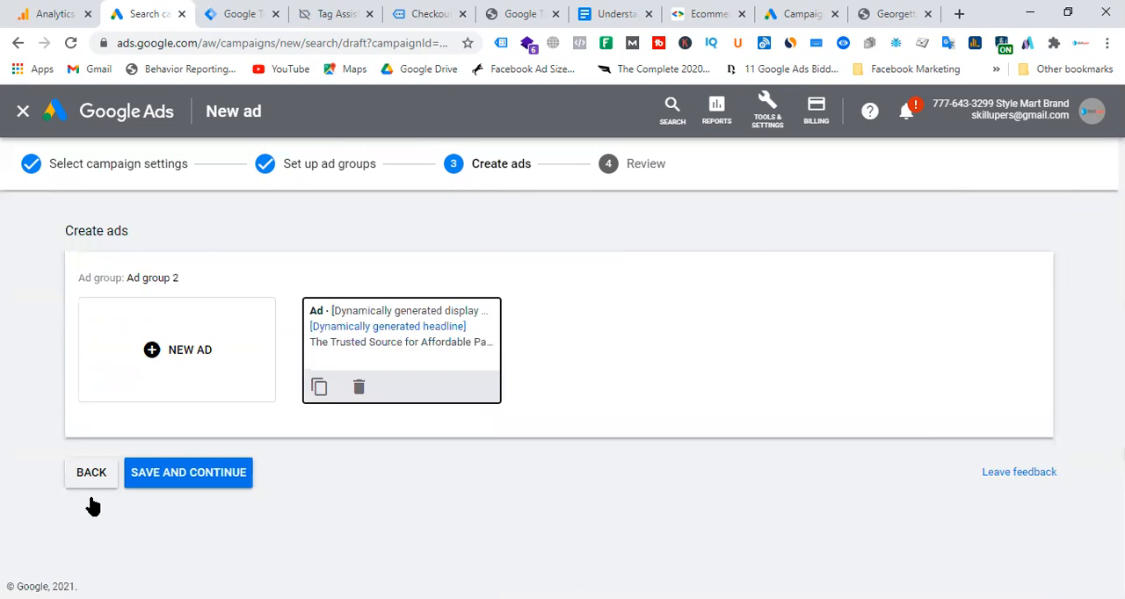
left_click(195, 478)
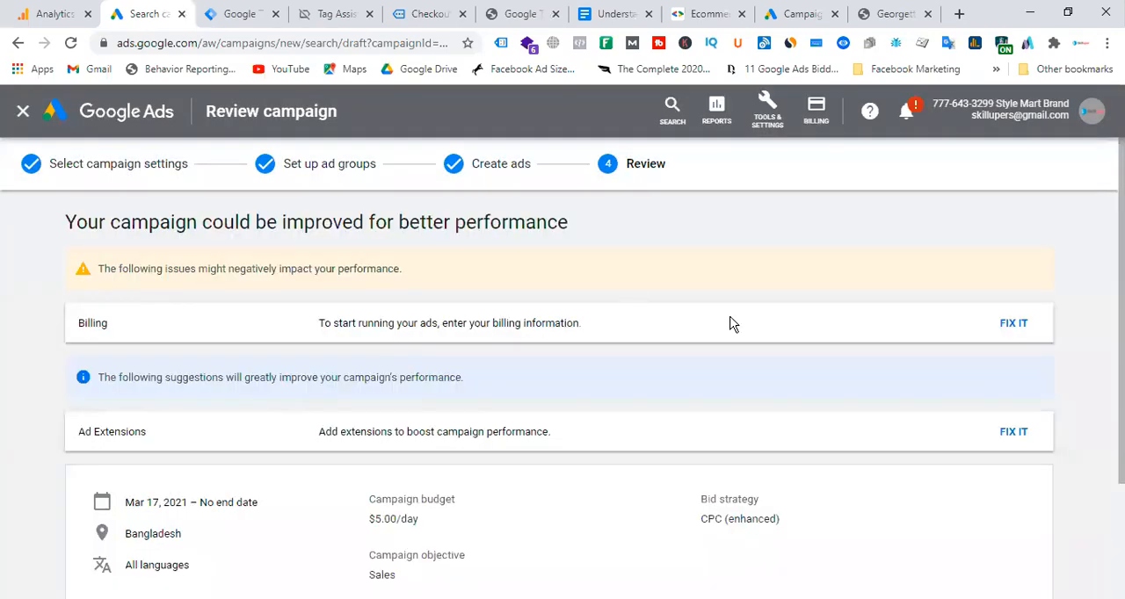
scroll(729, 324, "down", 3)
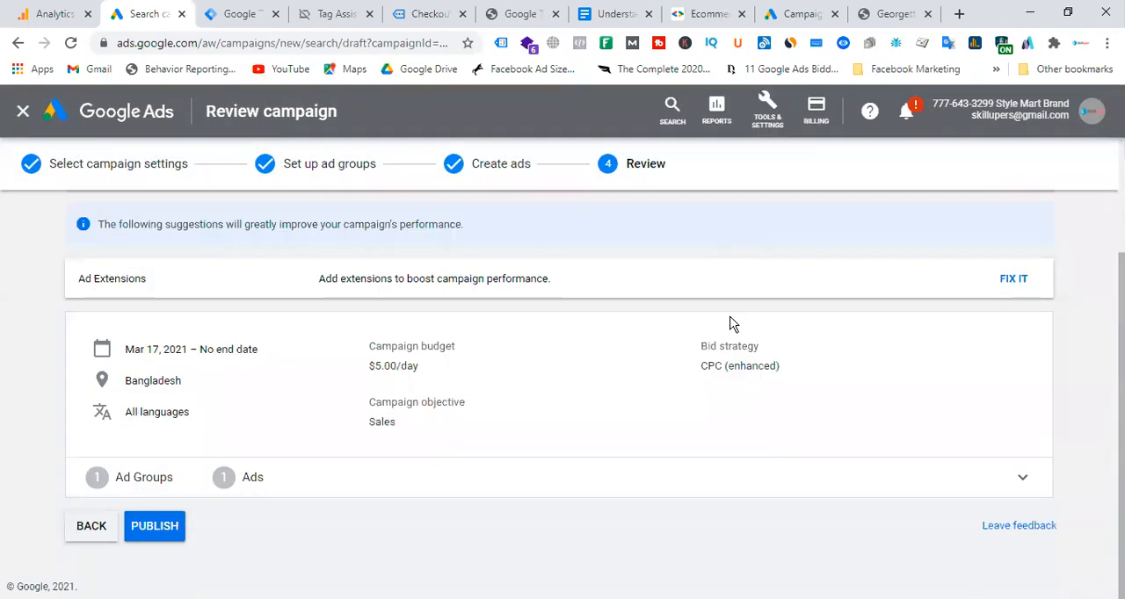
left_click(155, 526)
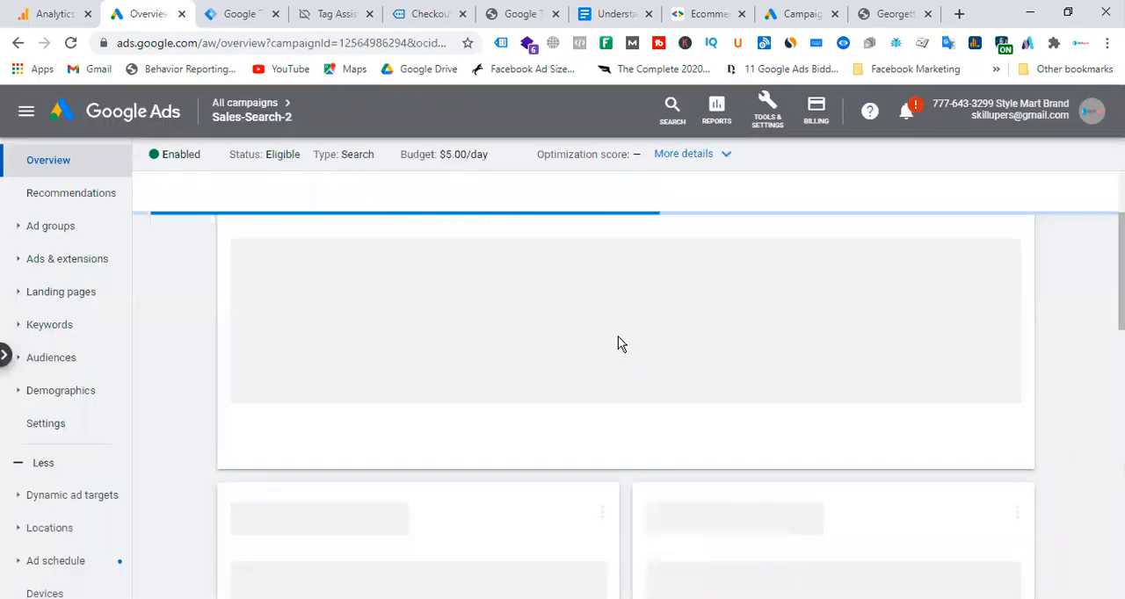
Look over the Sales-Search-2 overview with its ad and targeted location, and open the campaign's ad groups.
scroll(618, 343, "up", 2)
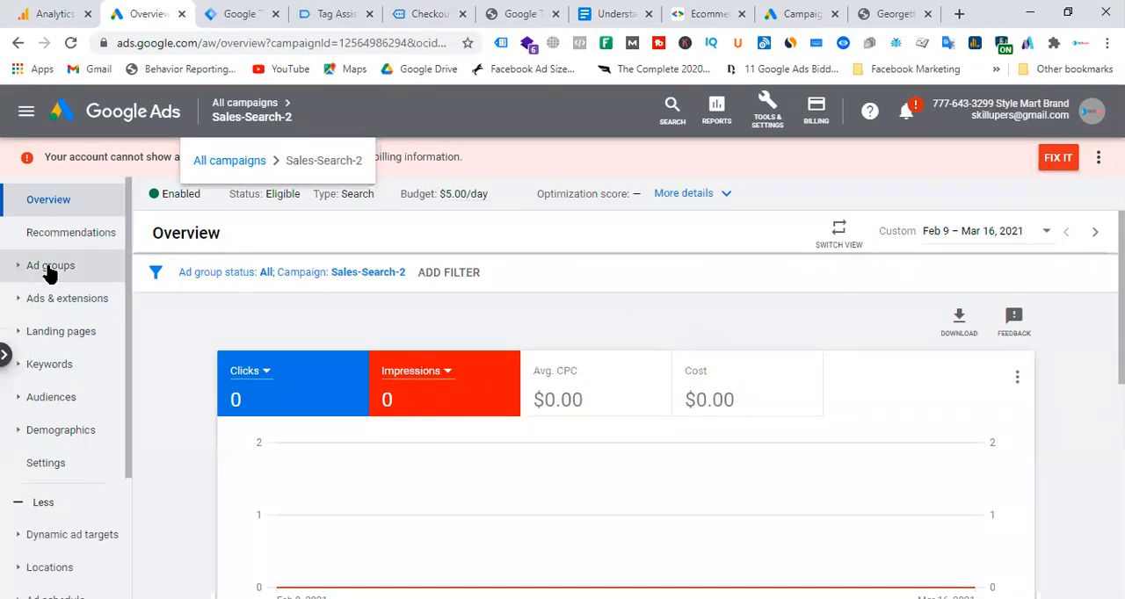
scroll(444, 334, "down", 10)
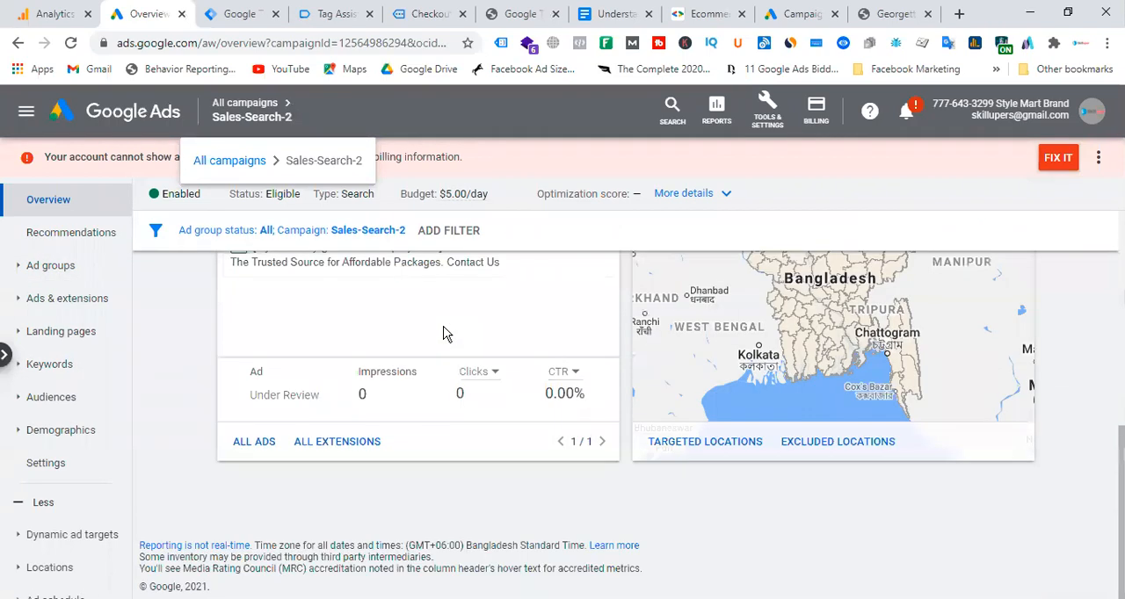
scroll(436, 363, "up", 2)
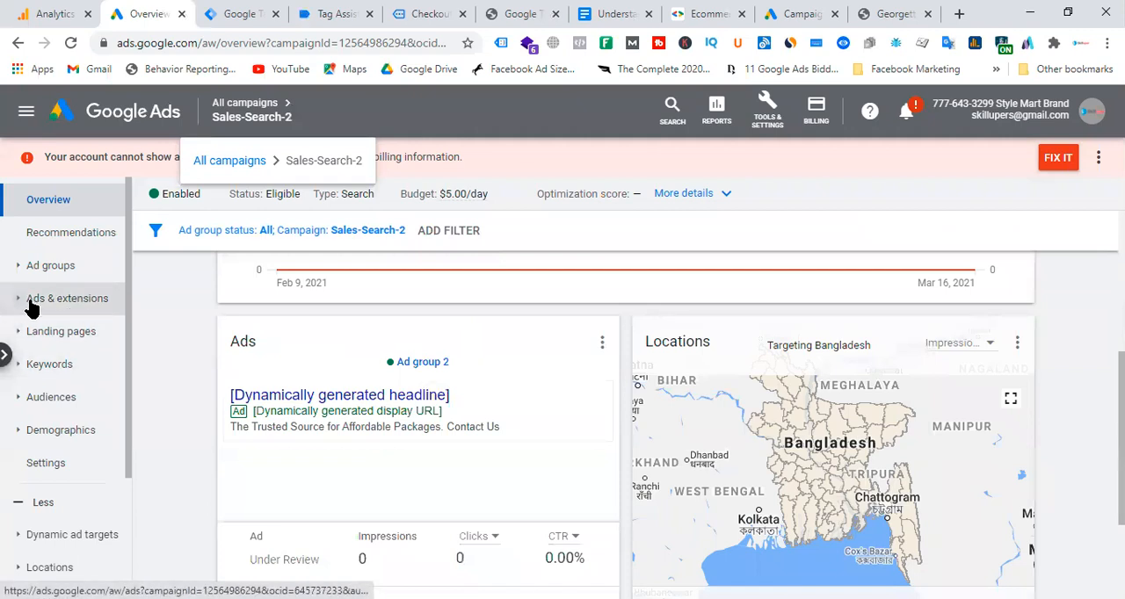
left_click(36, 271)
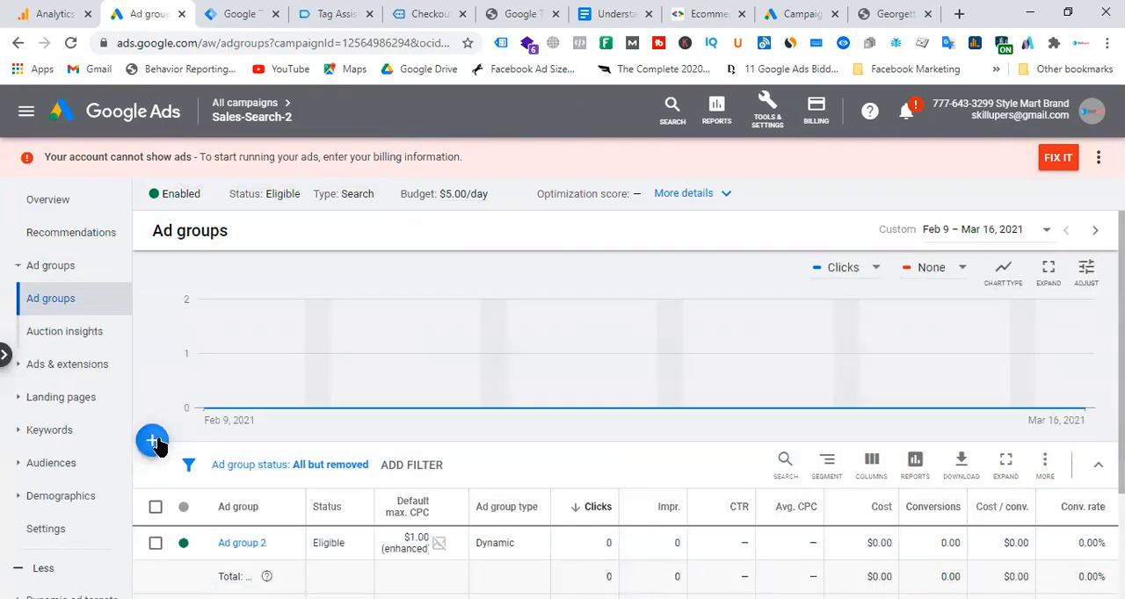
left_click(153, 441)
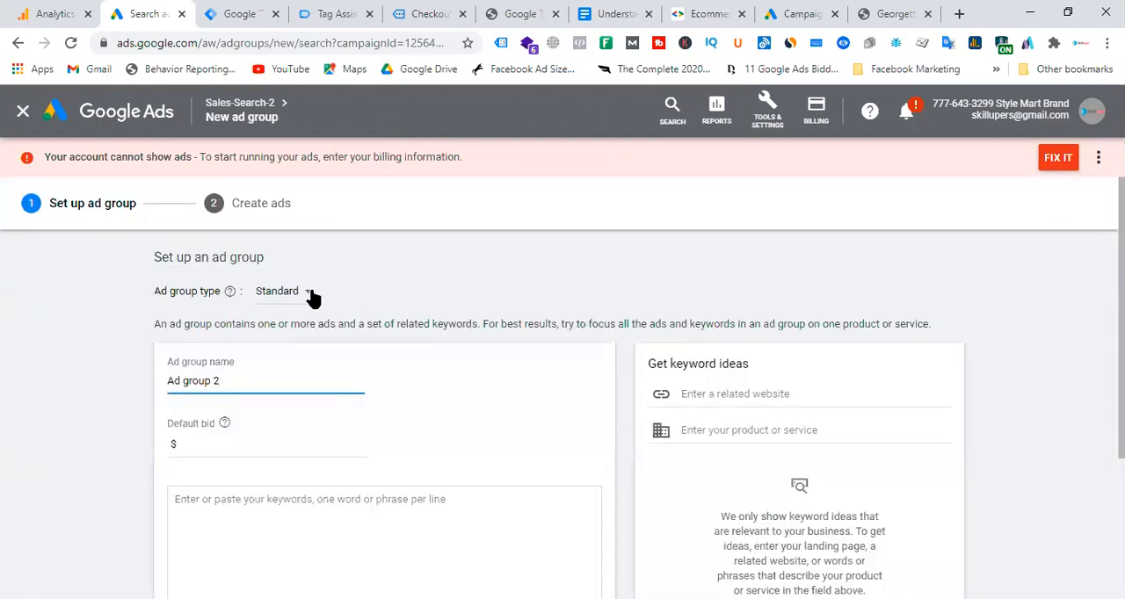
left_click(290, 295)
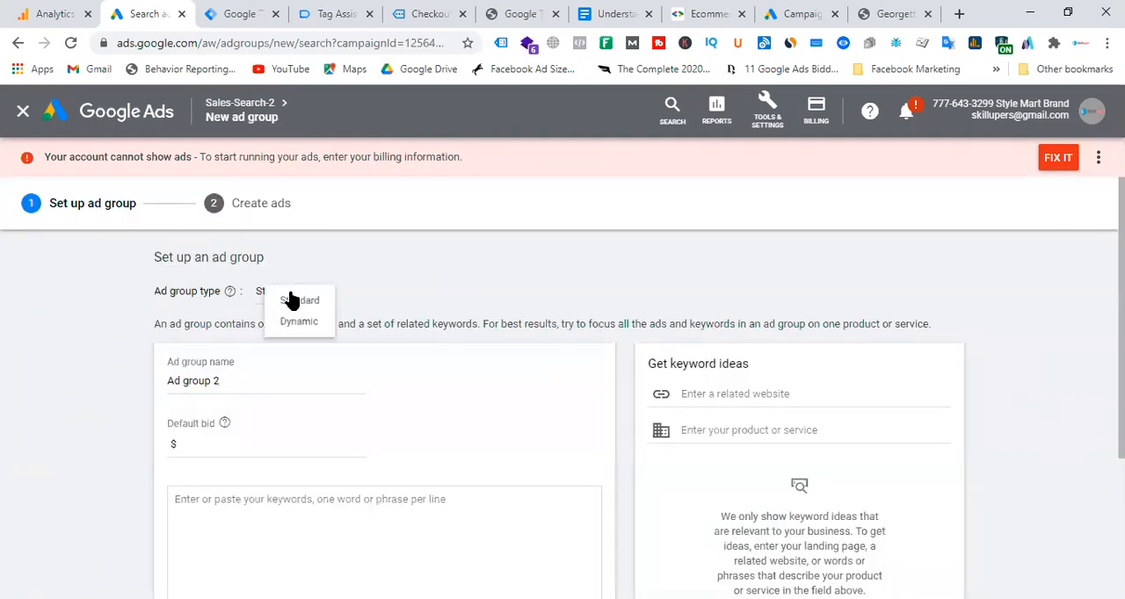
left_click(302, 325)
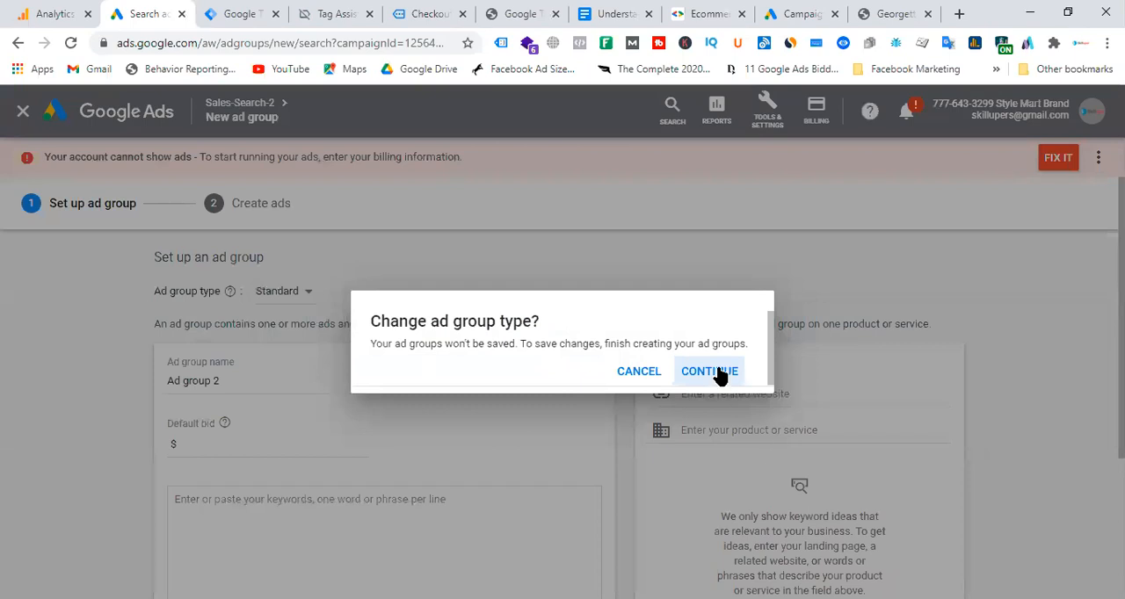
left_click(714, 371)
scroll(409, 329, "down", 2)
left_click(219, 298)
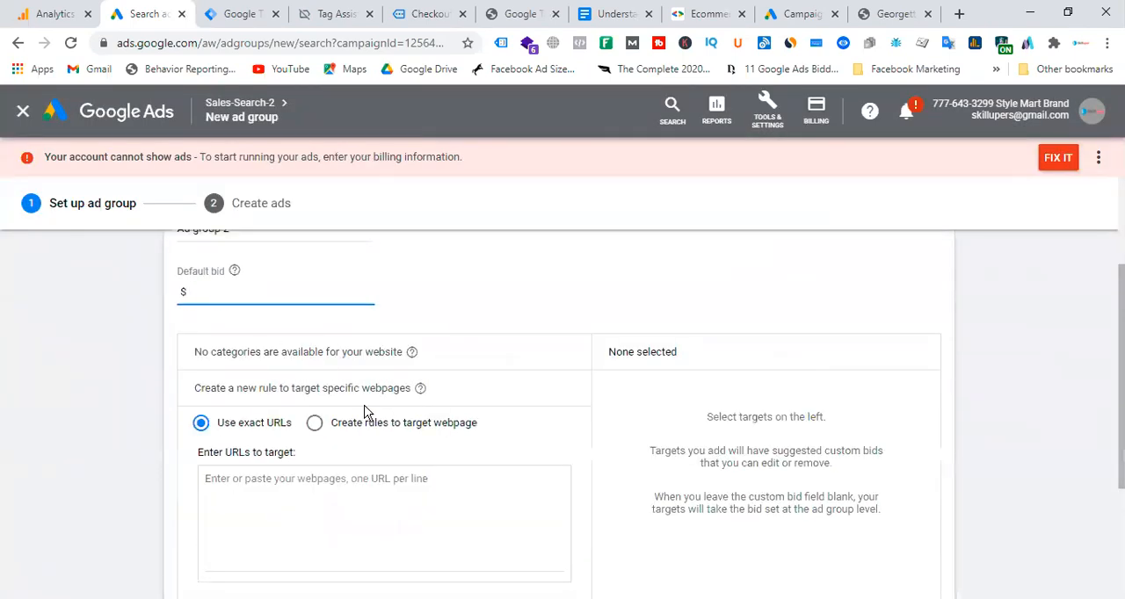
scroll(365, 412, "up", 2)
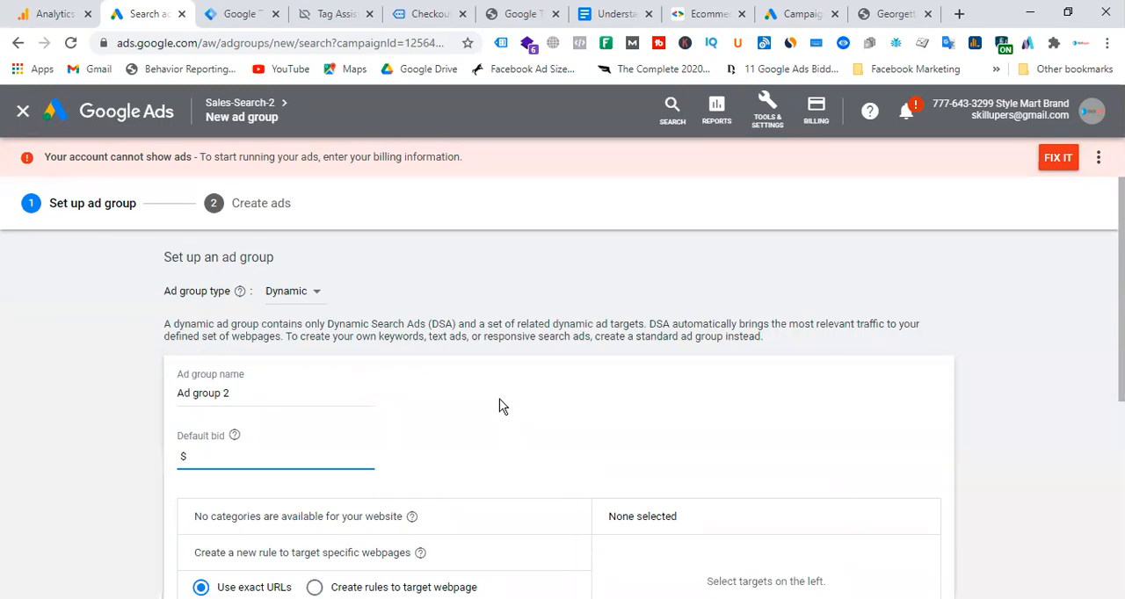
scroll(499, 406, "down", 1)
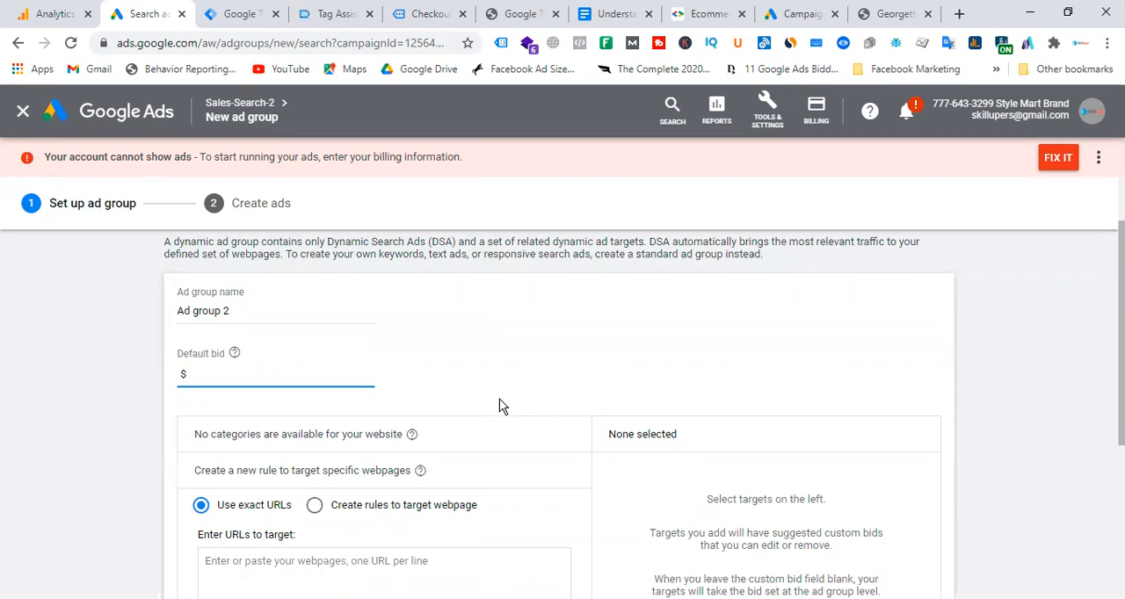
left_click(23, 112)
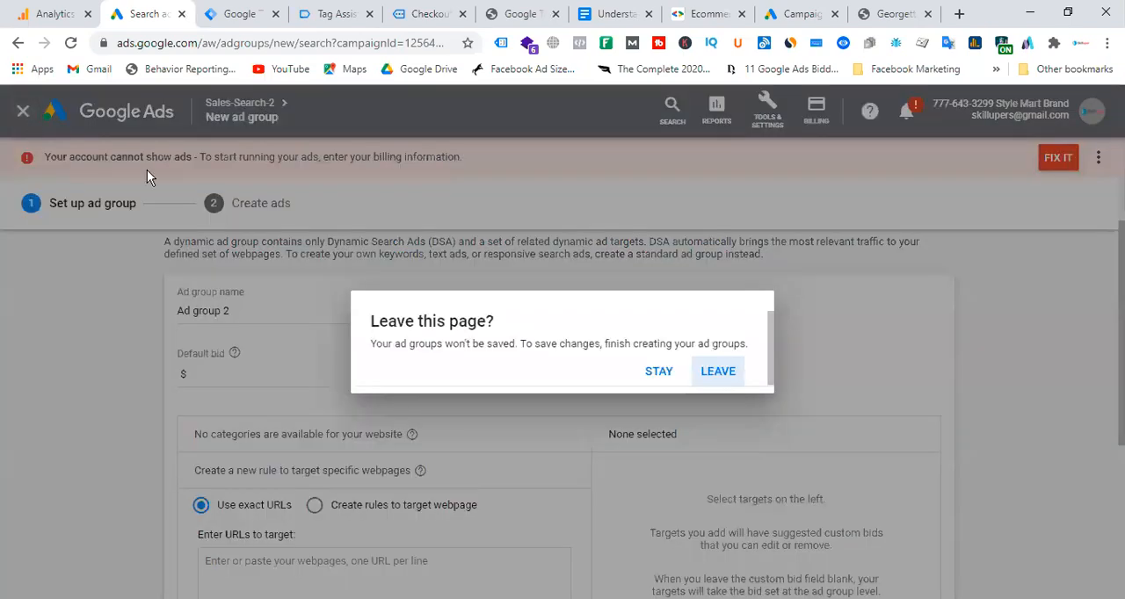
left_click(731, 380)
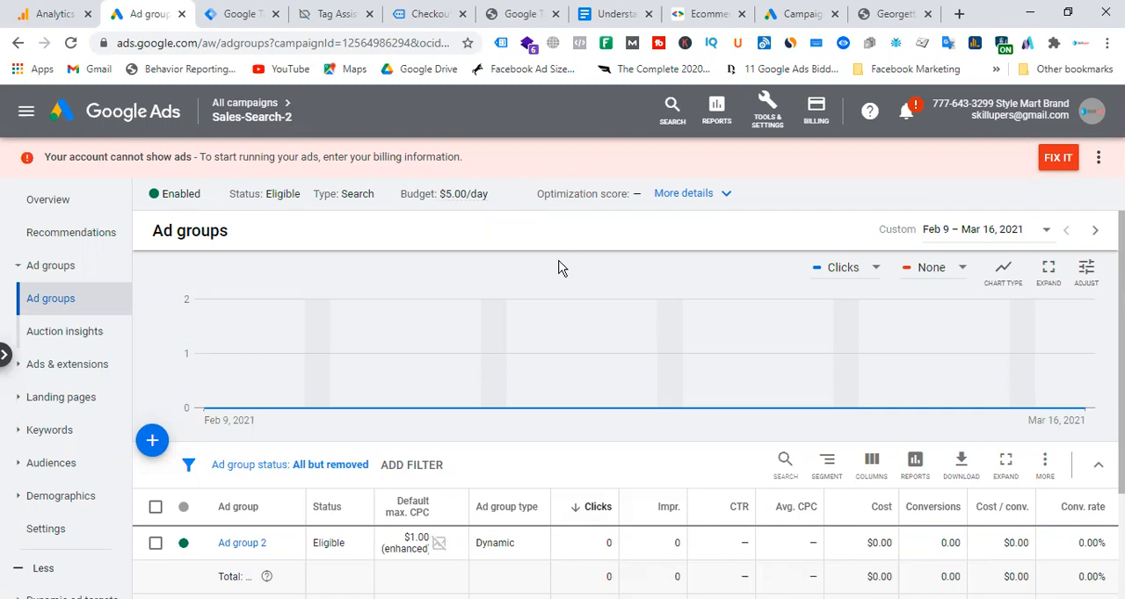
Revisit the Georgette Party Dress product page, and back in Google Ads examine the Sales-Search-2 ad groups from the campaign list.
left_click(892, 14)
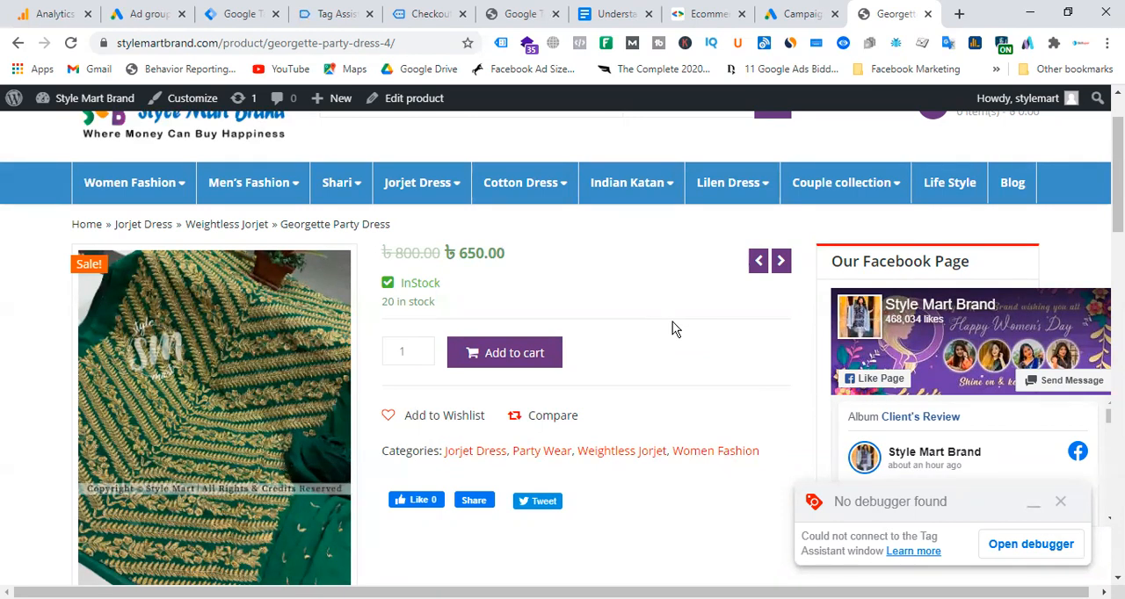
left_click(144, 14)
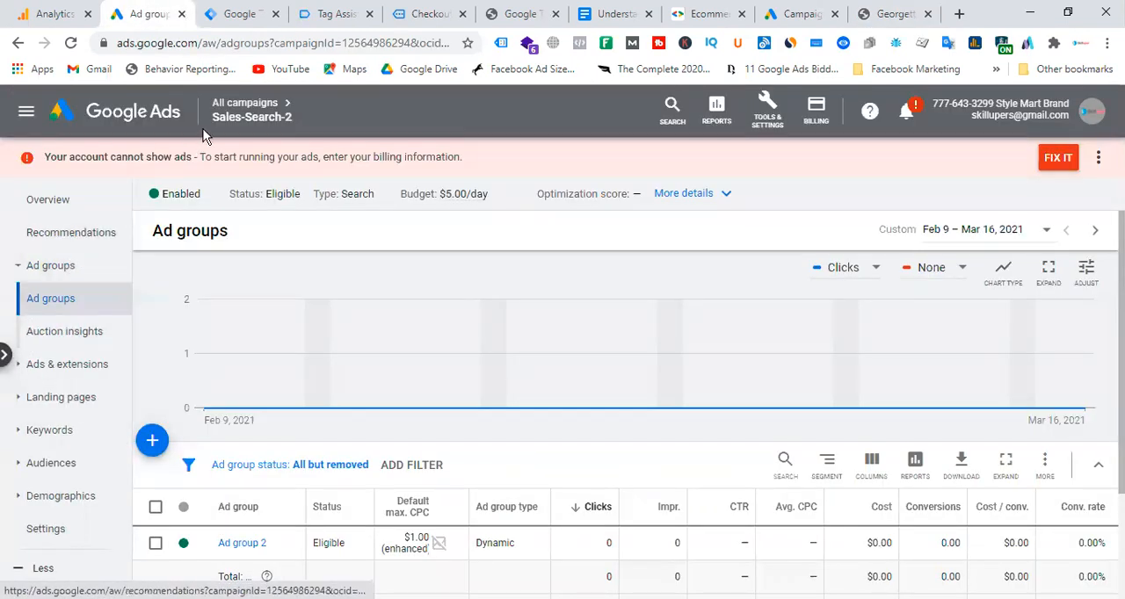
left_click(222, 106)
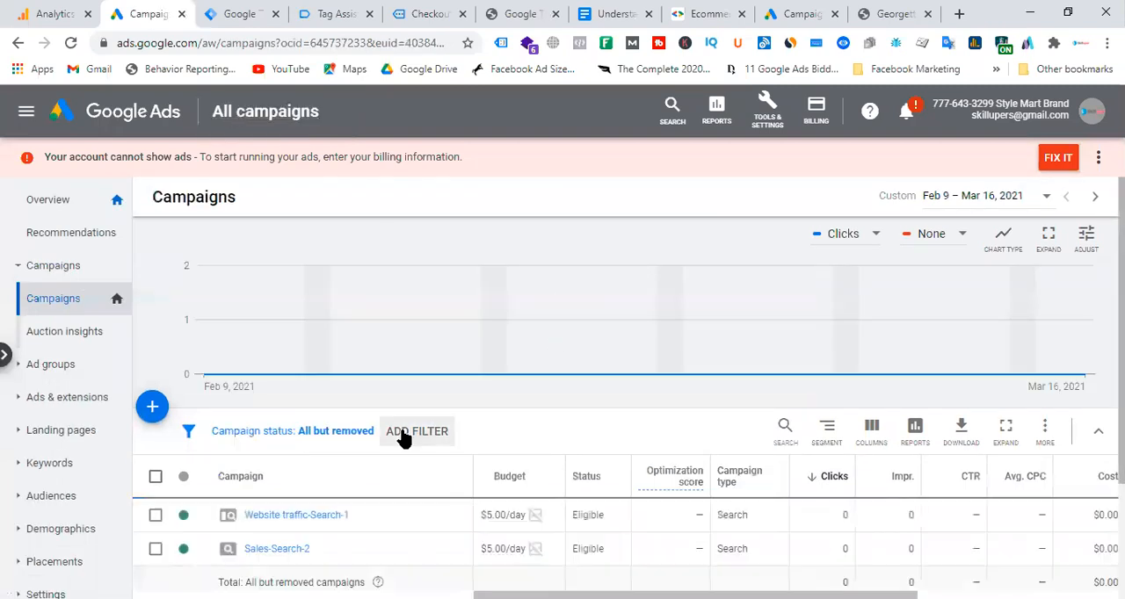
scroll(284, 542, "down", 1)
left_click(292, 517)
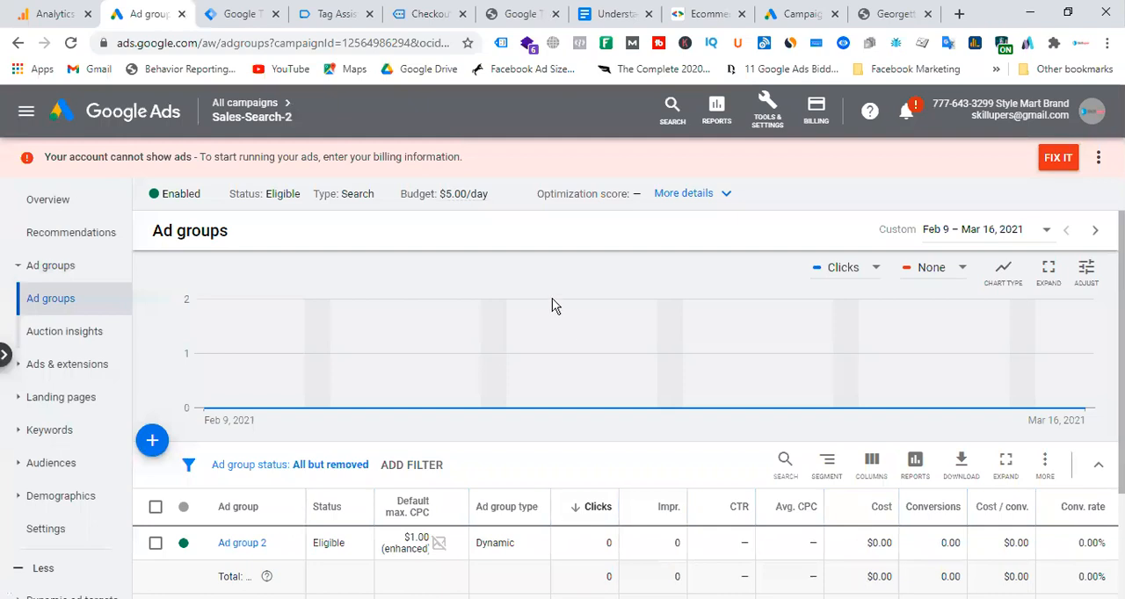
scroll(552, 305, "down", 3)
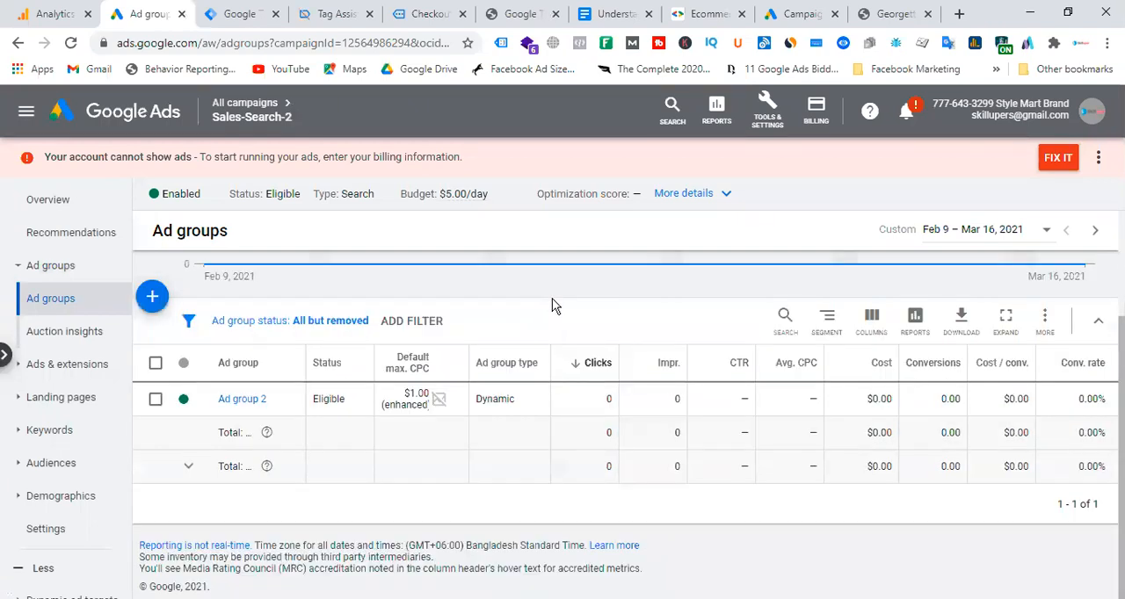
Reopen Sales-Search-2 from the campaign list, review its campaign settings and return to the list of all campaigns.
left_click(245, 103)
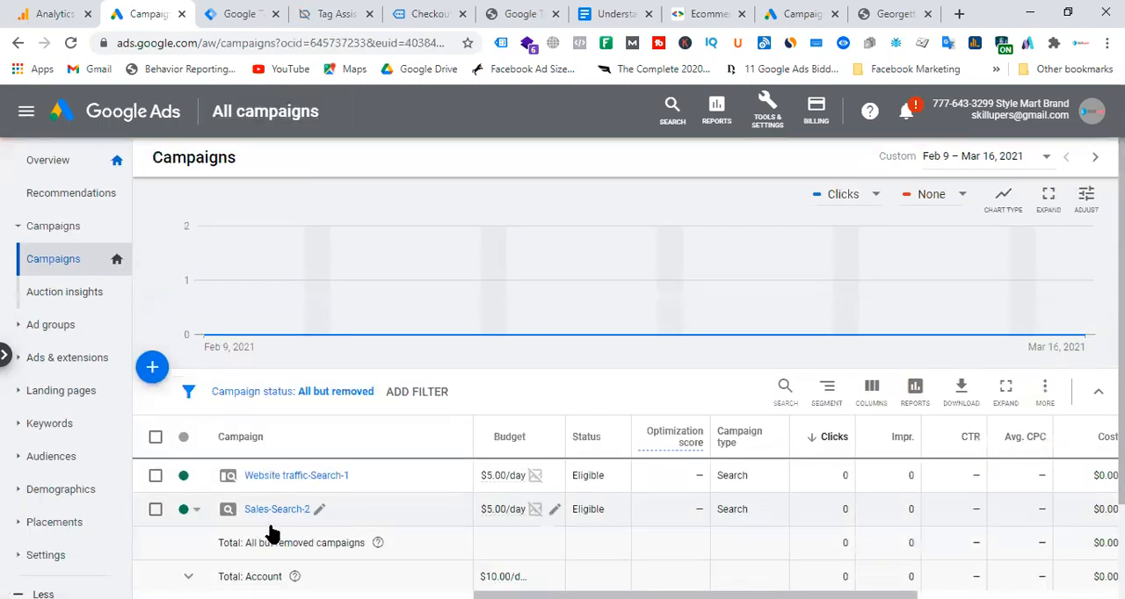
scroll(280, 446, "down", 2)
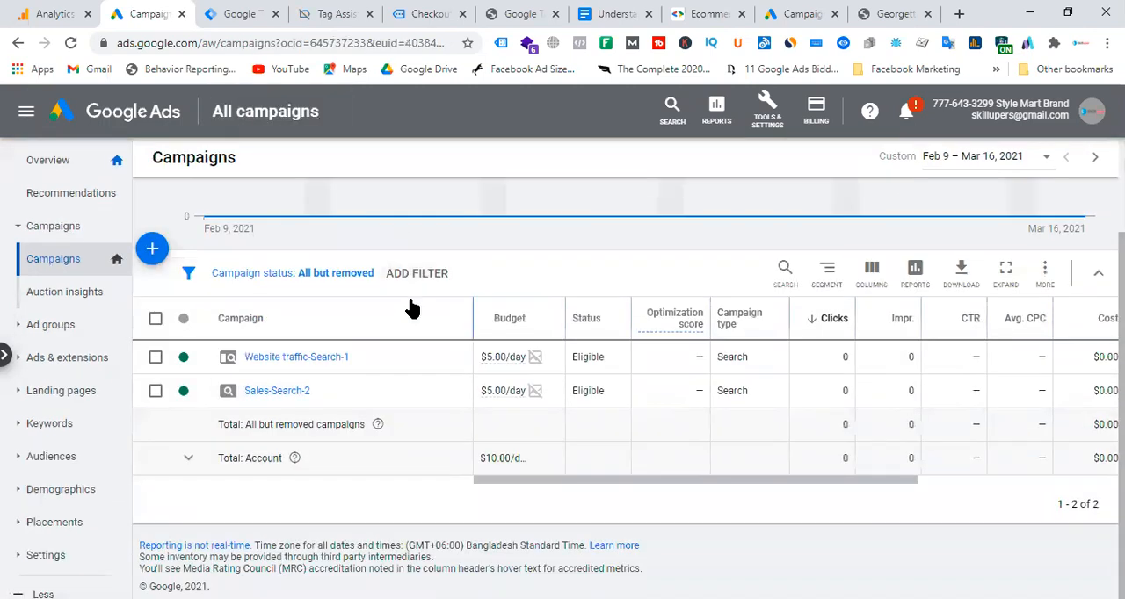
left_click(284, 392)
scroll(103, 422, "down", 3)
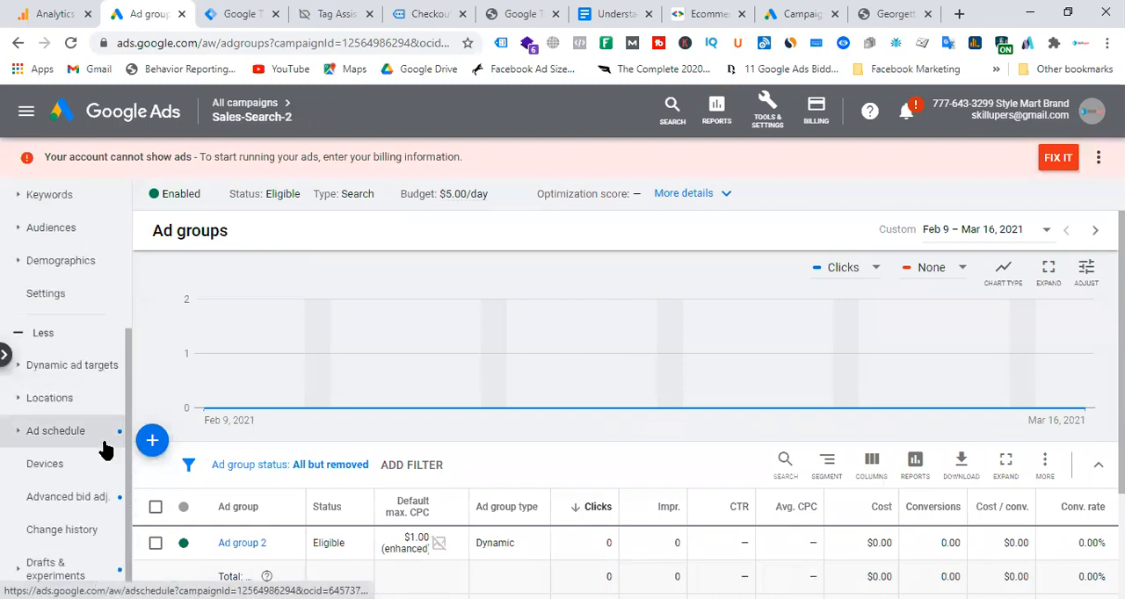
left_click(57, 297)
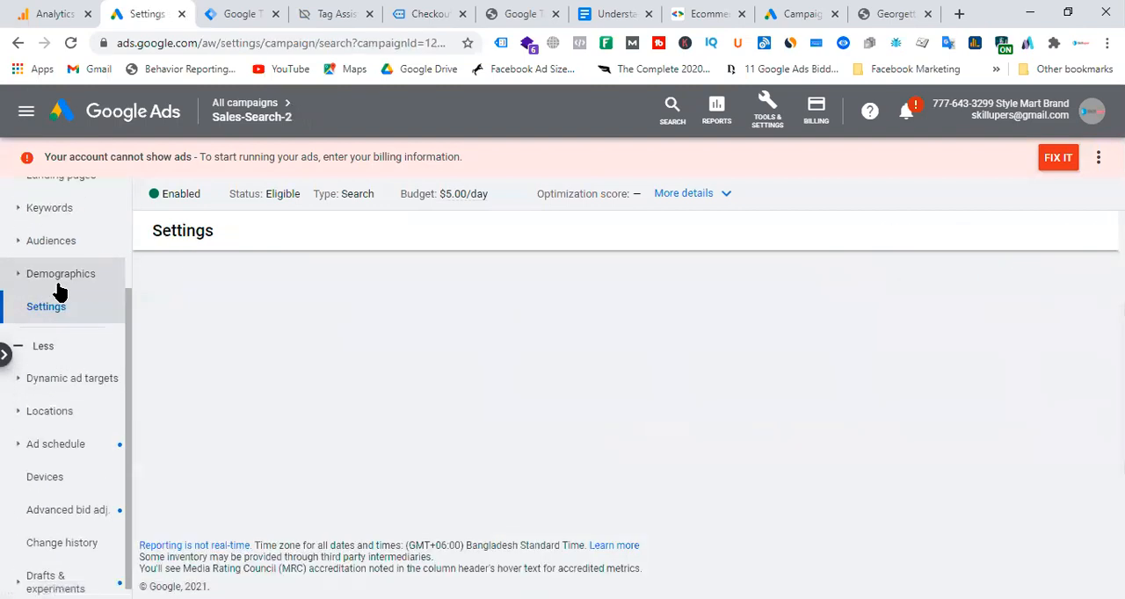
scroll(761, 364, "down", 2)
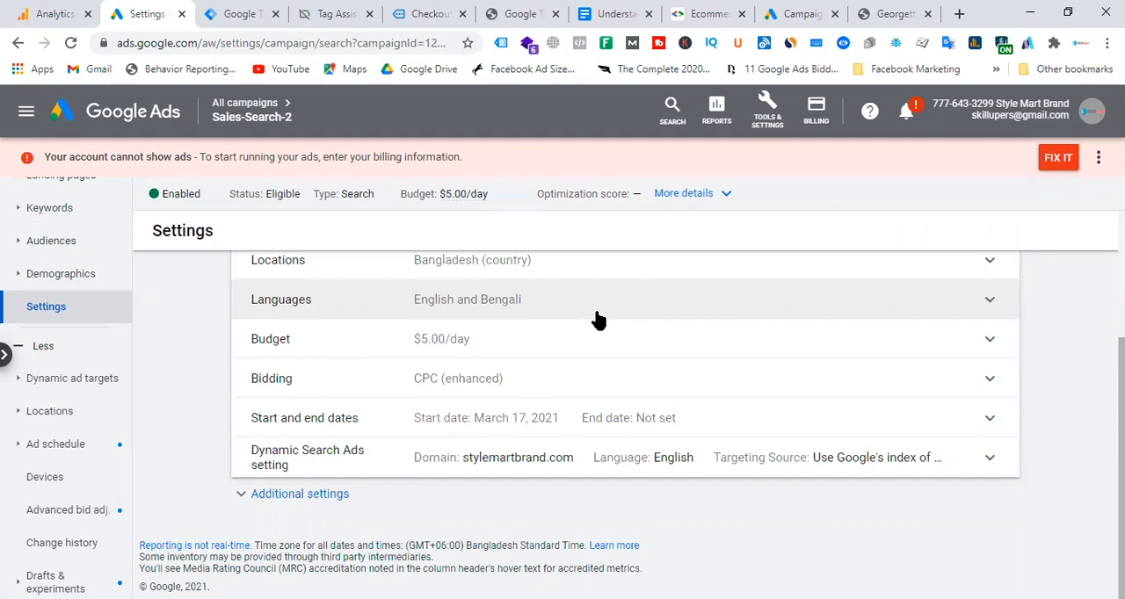
scroll(598, 321, "up", 2)
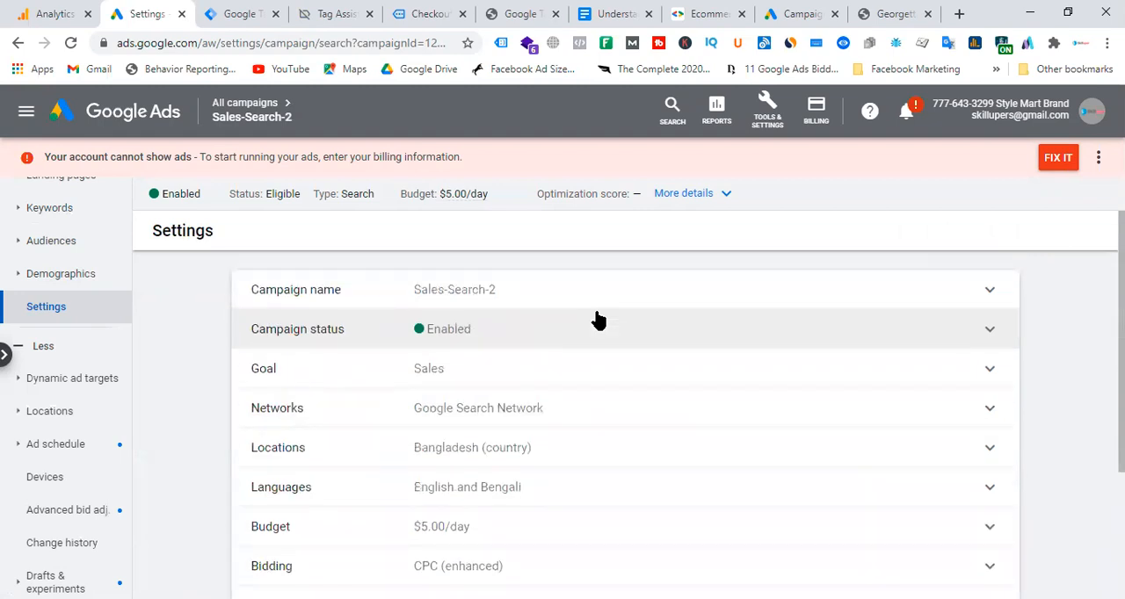
left_click(245, 103)
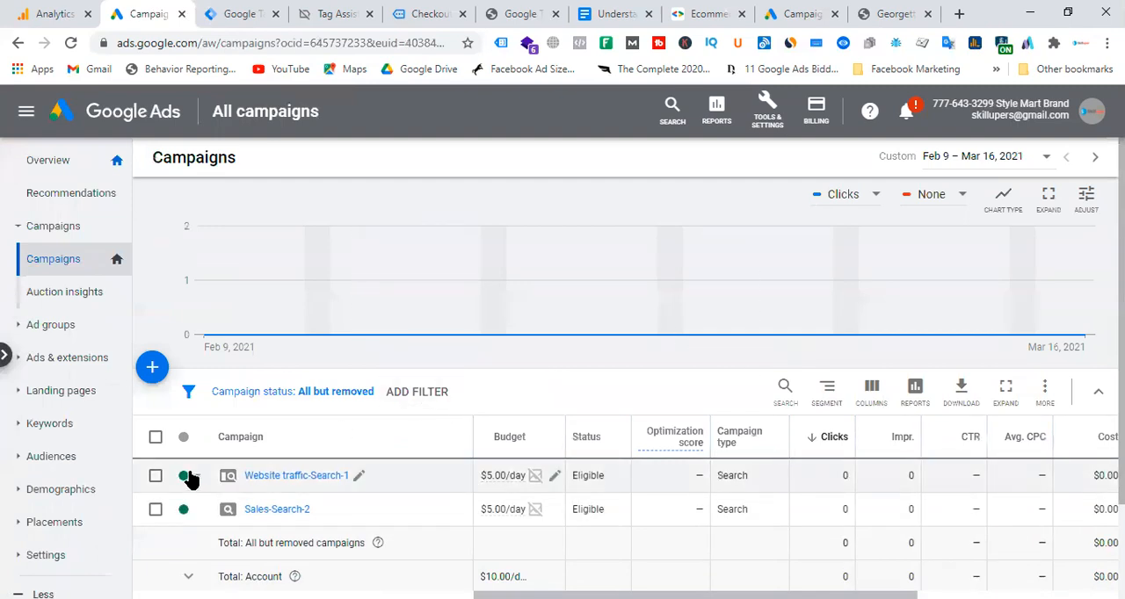
Select the Sales-Search-2 campaign in the campaign list, copy it and try to paste the copy.
left_click(201, 515)
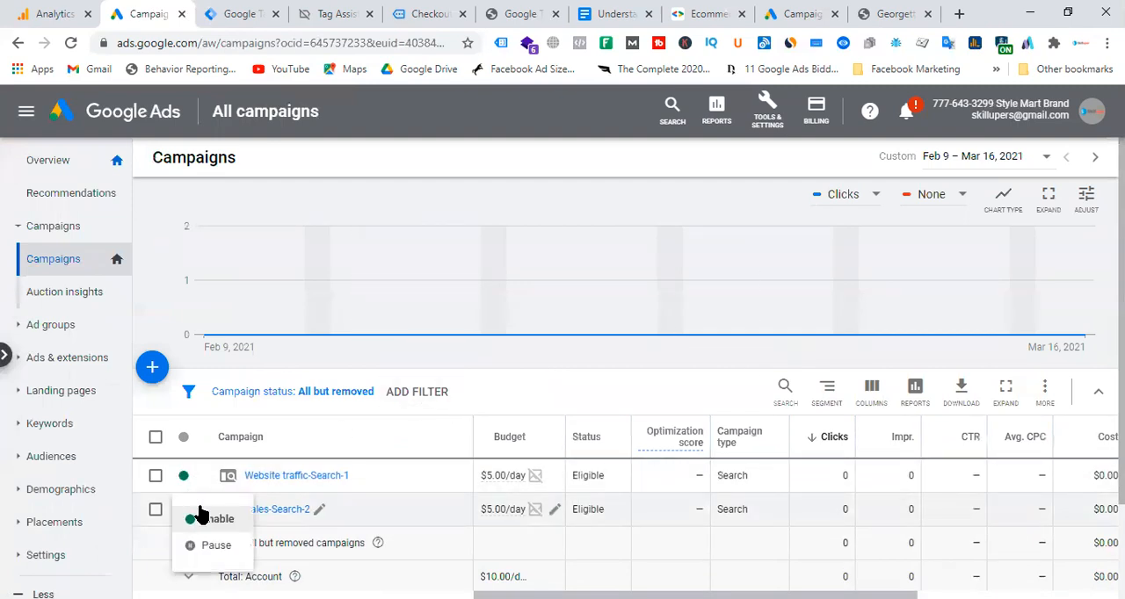
left_click(155, 512)
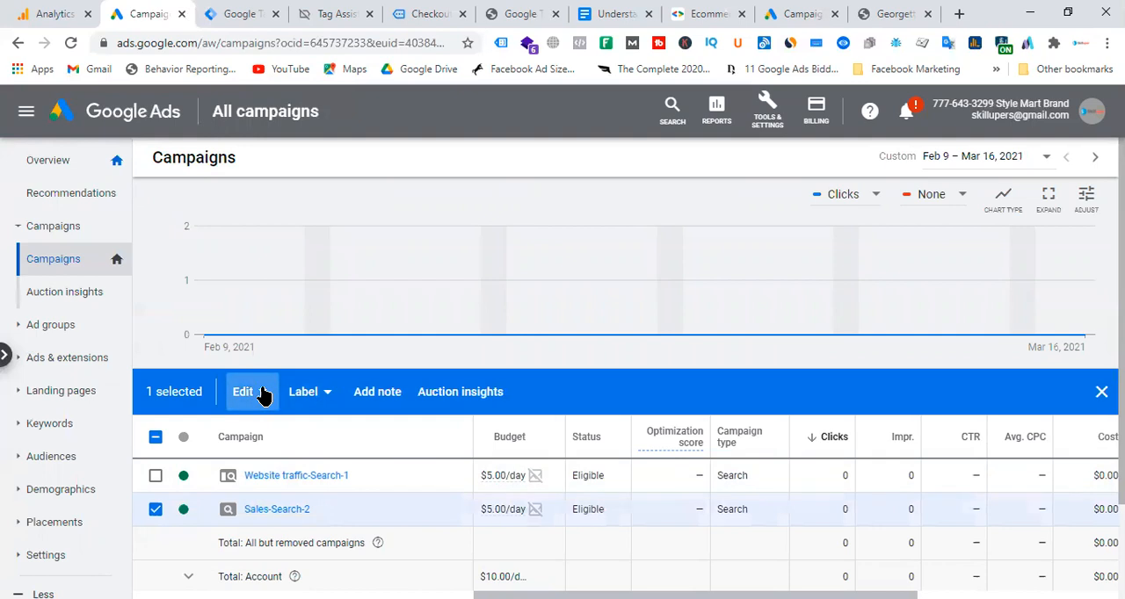
left_click(262, 393)
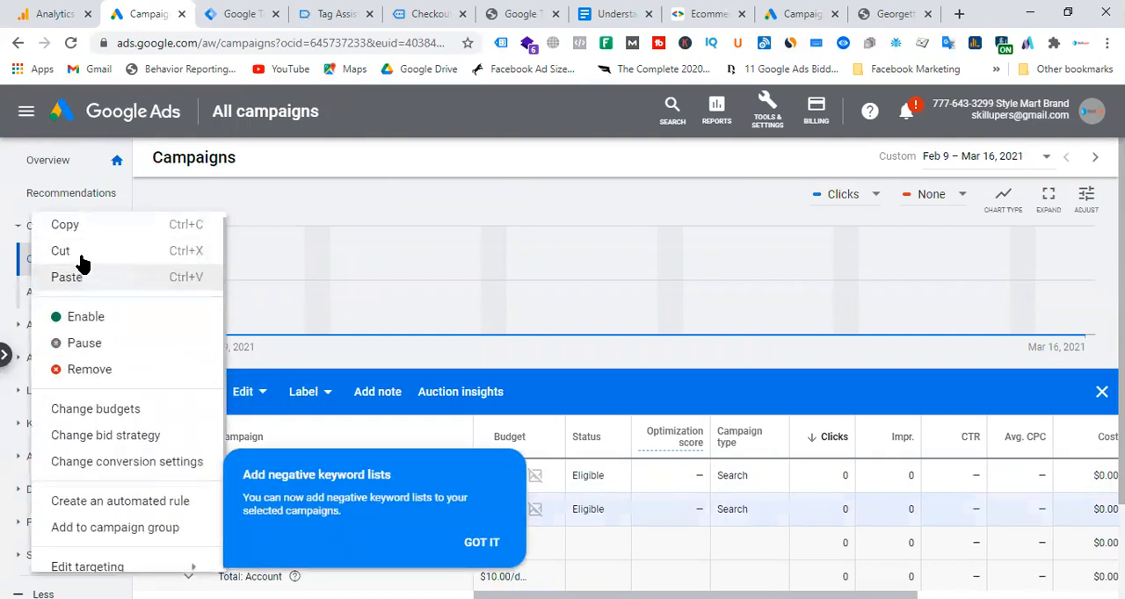
left_click(79, 227)
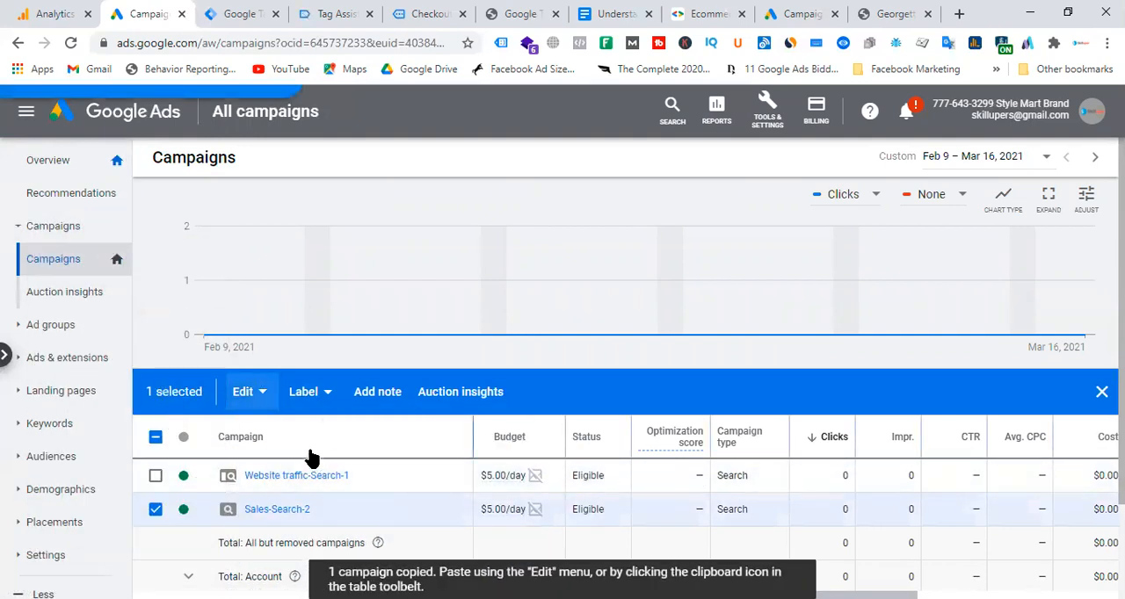
left_click(245, 393)
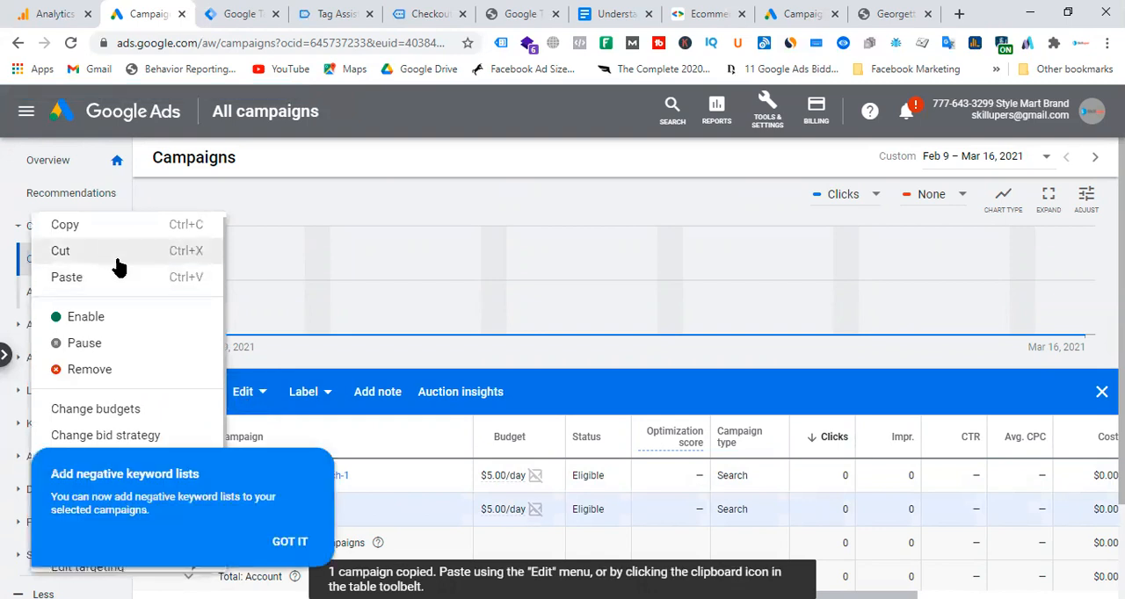
left_click(120, 277)
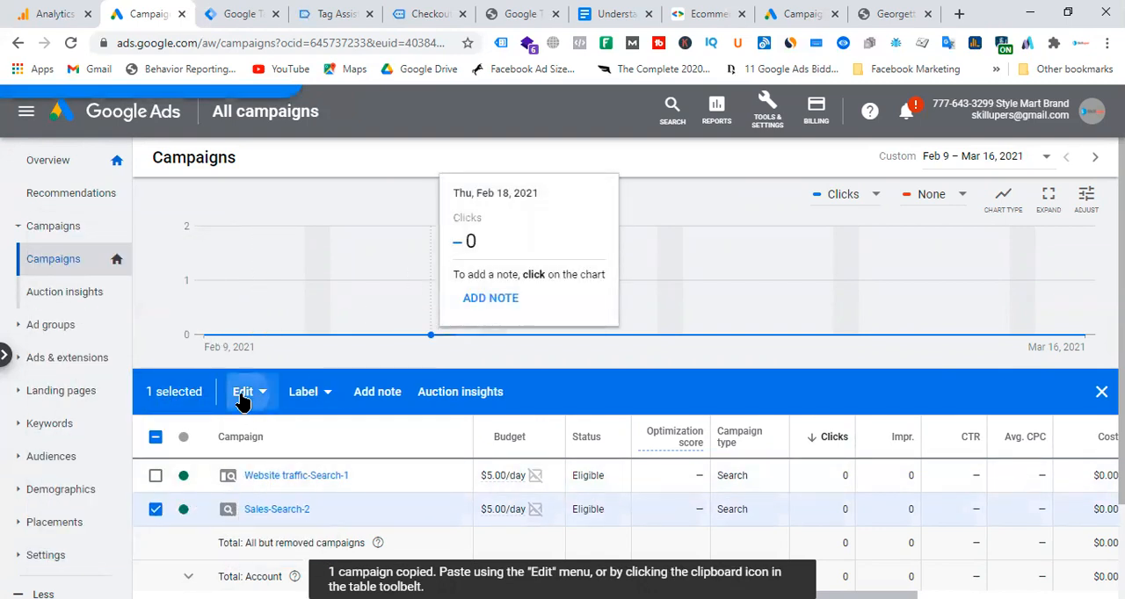
Open the negative keyword lists option in the targeting of Sales-Search-2 and check which lists can be applied.
left_click(245, 396)
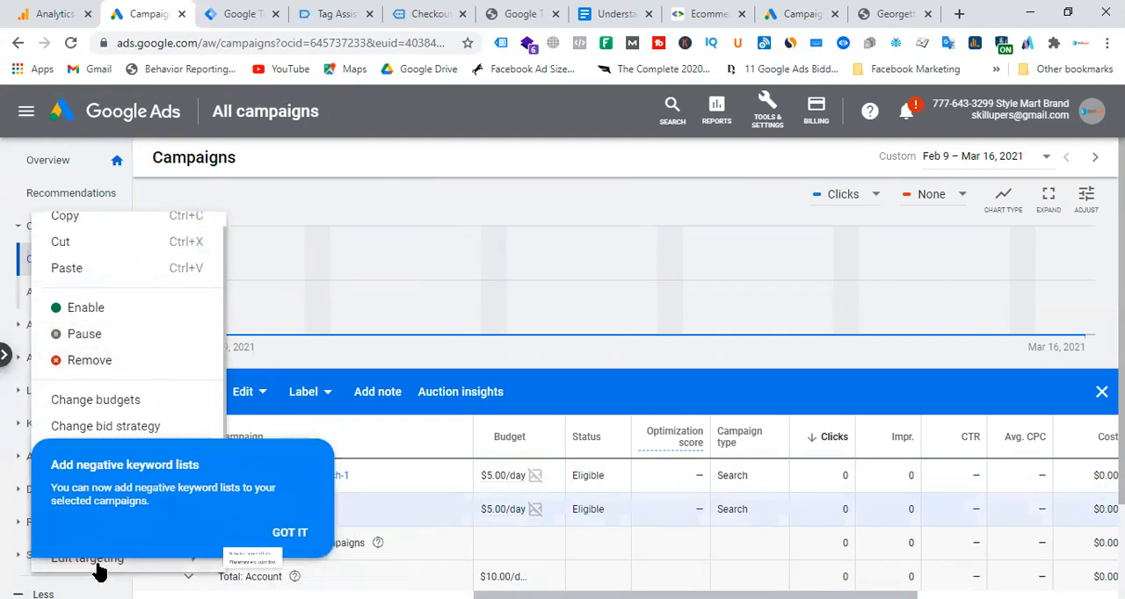
mouse_move(99, 570)
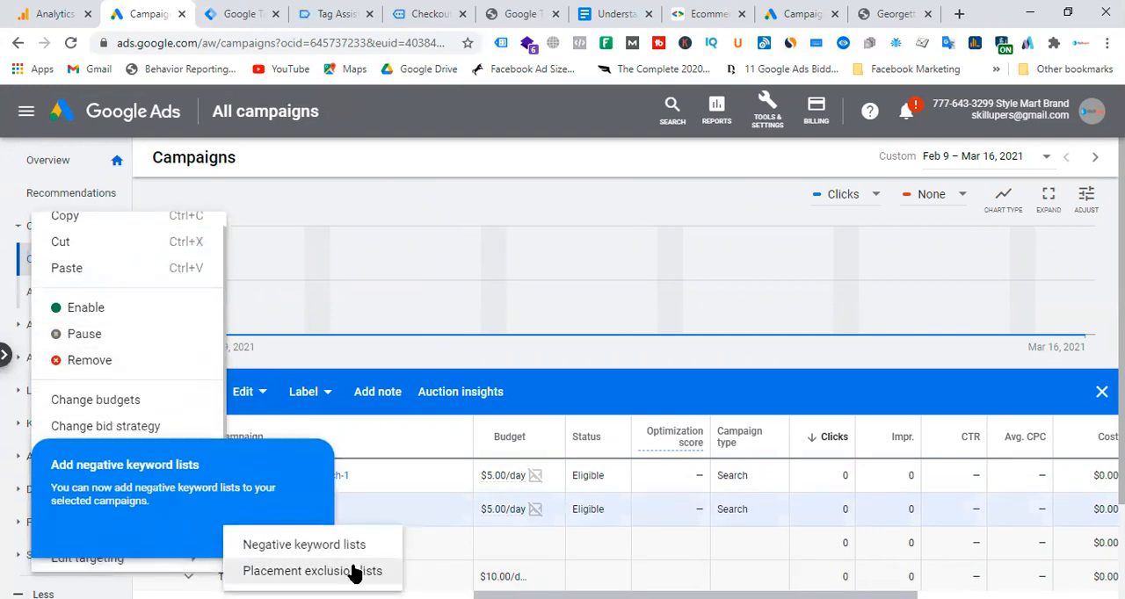
left_click(429, 294)
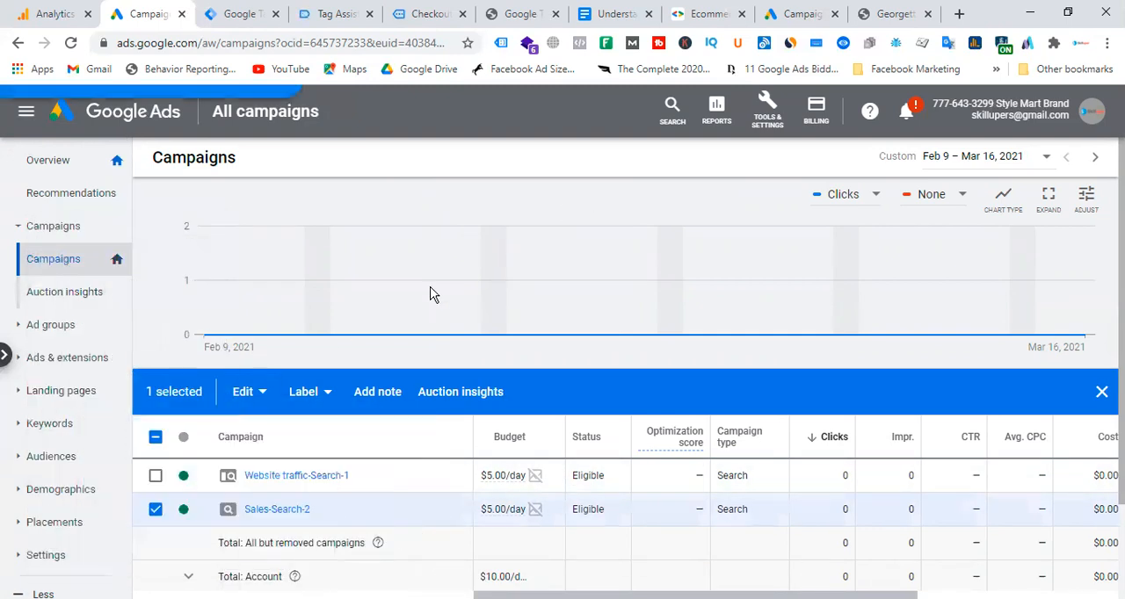
left_click(246, 392)
mouse_move(123, 557)
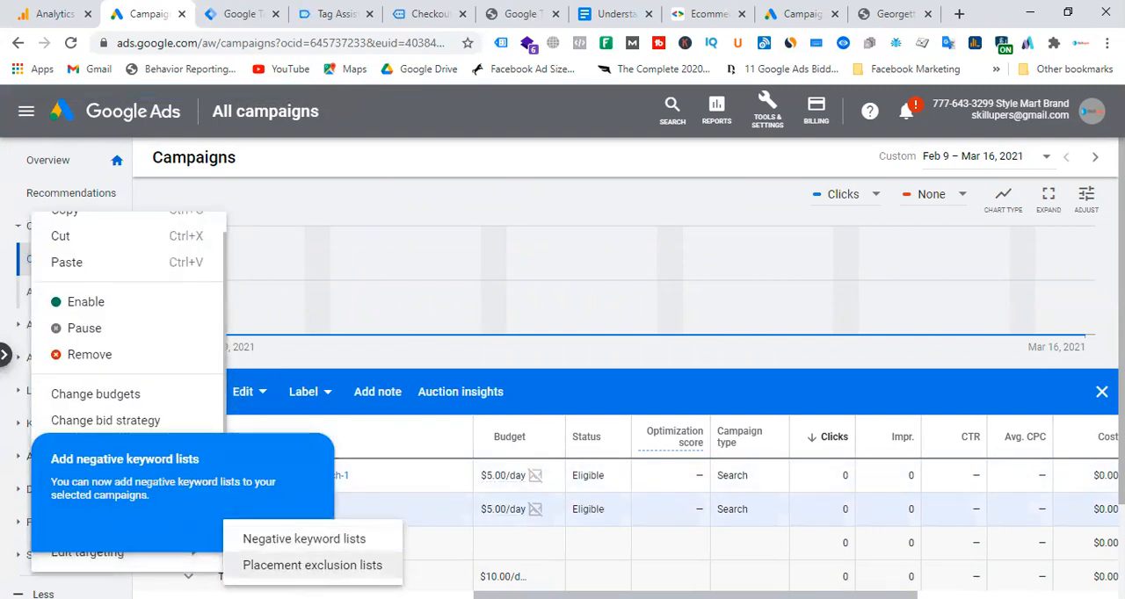
left_click(308, 541)
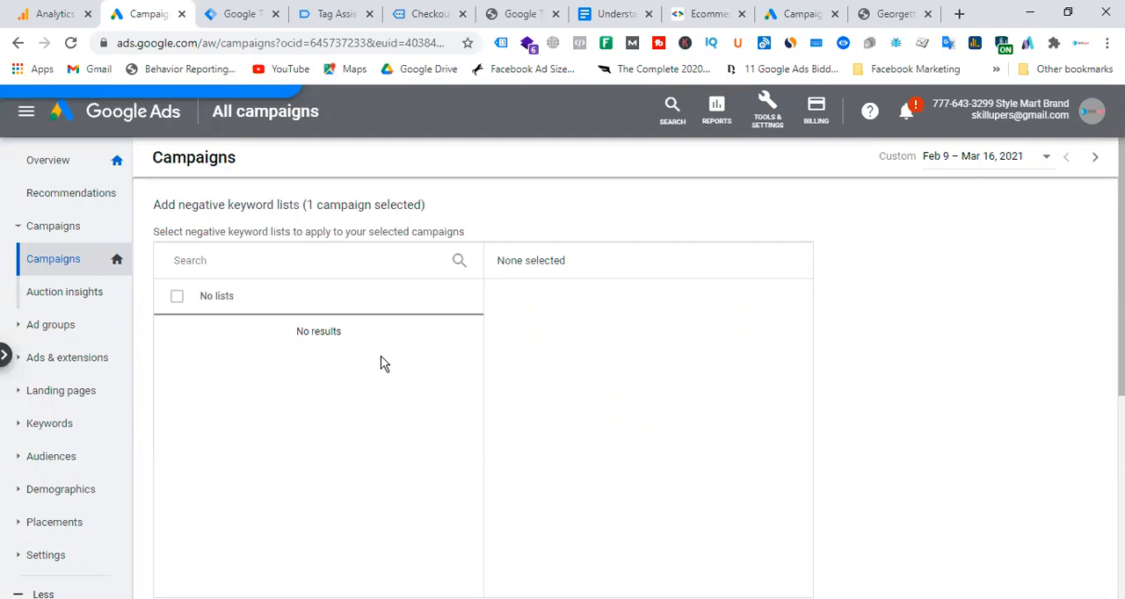
scroll(384, 361, "down", 1)
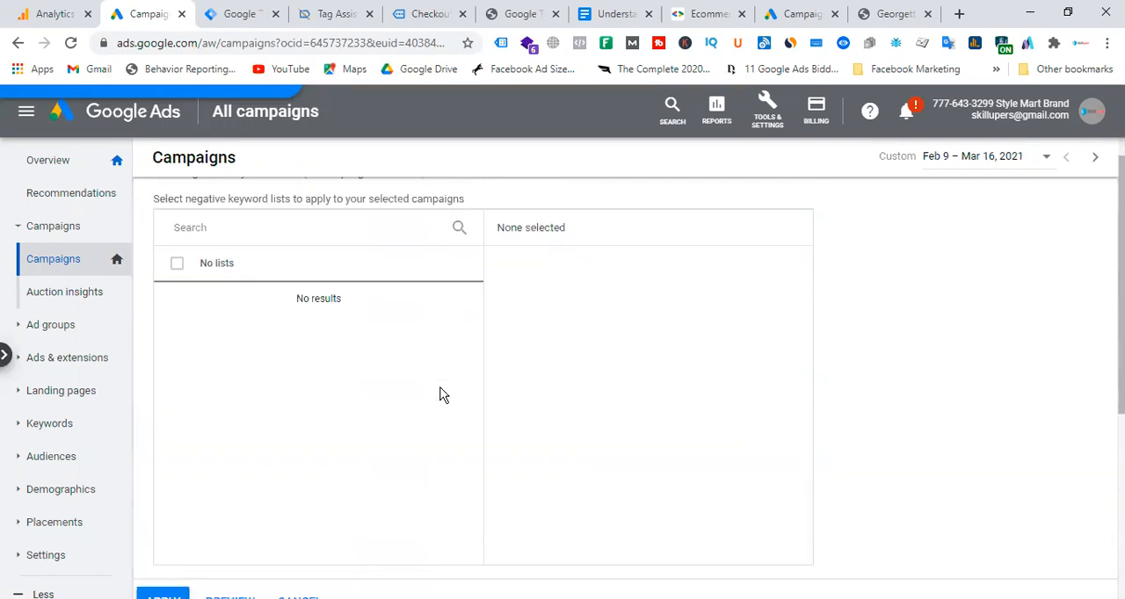
scroll(443, 395, "down", 3)
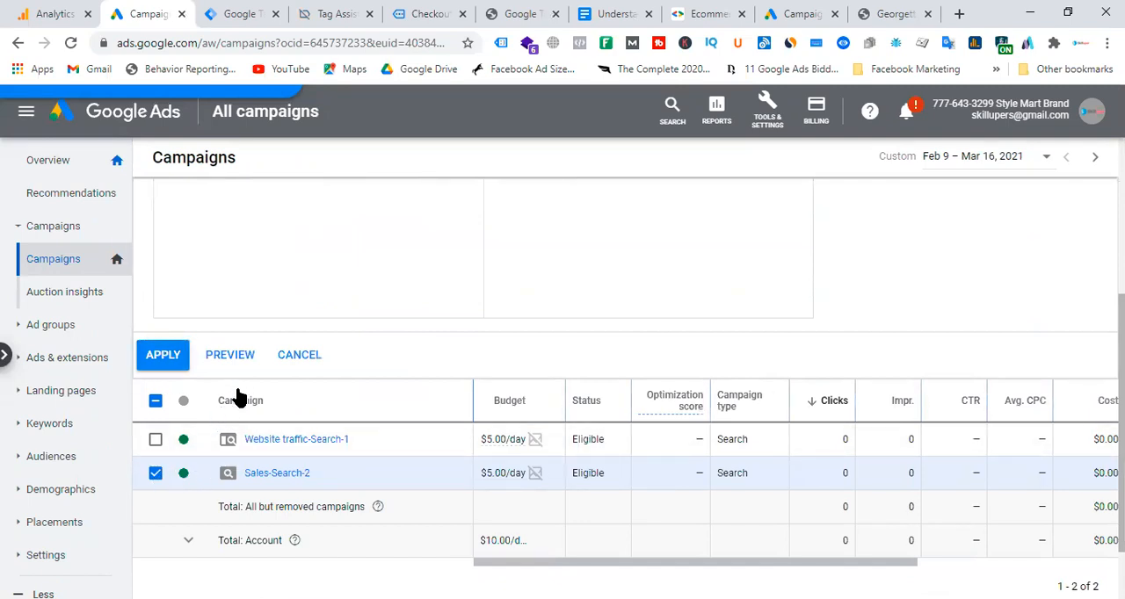
scroll(402, 376, "up", 5)
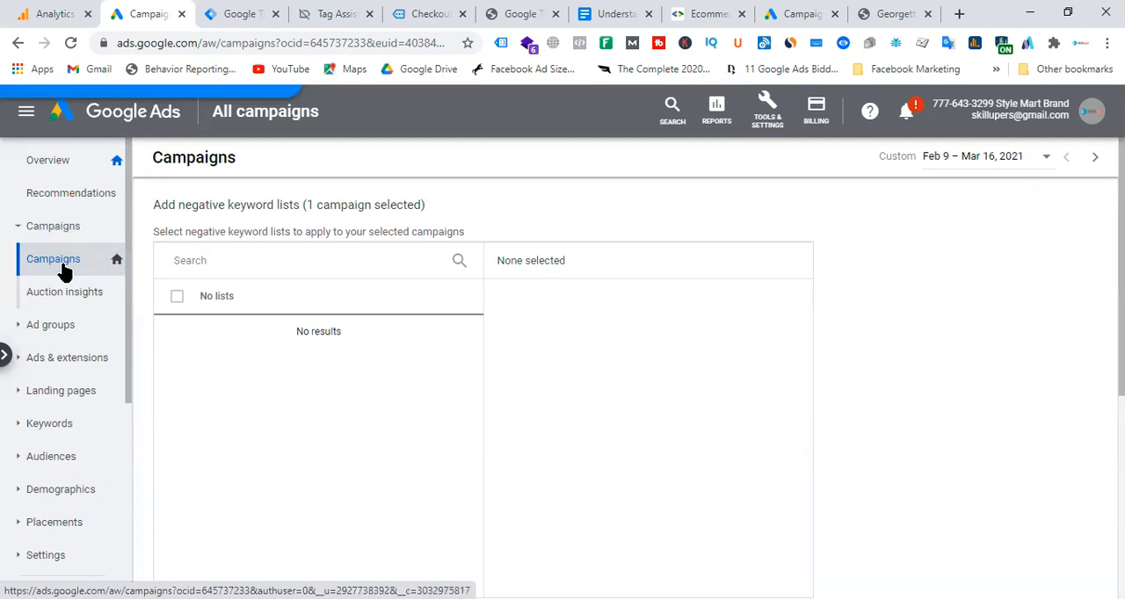
left_click(33, 234)
left_click(48, 229)
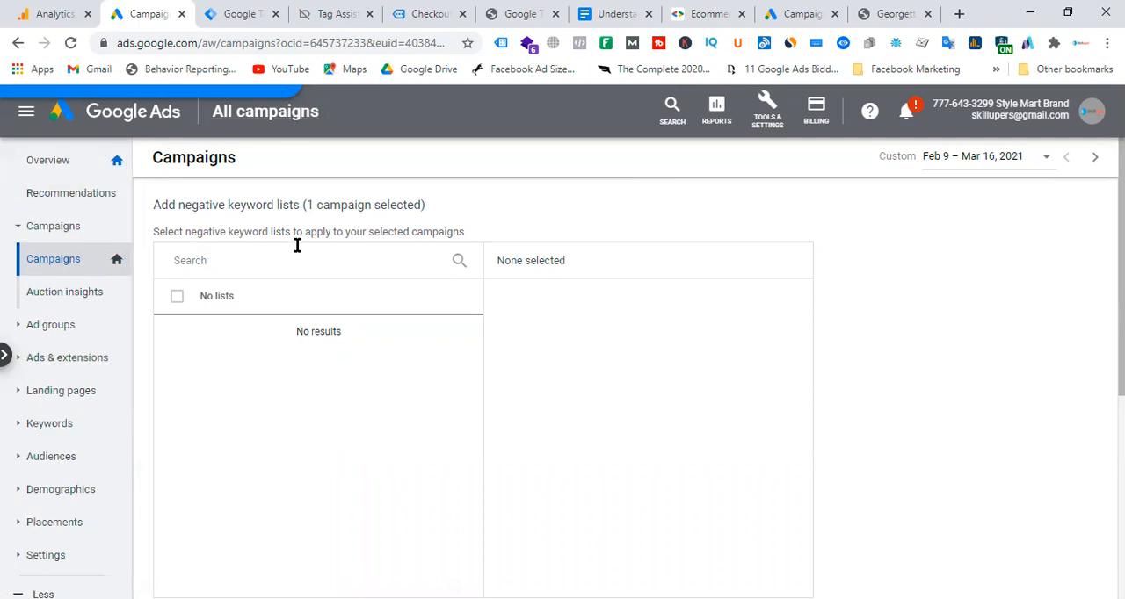
left_click(268, 121)
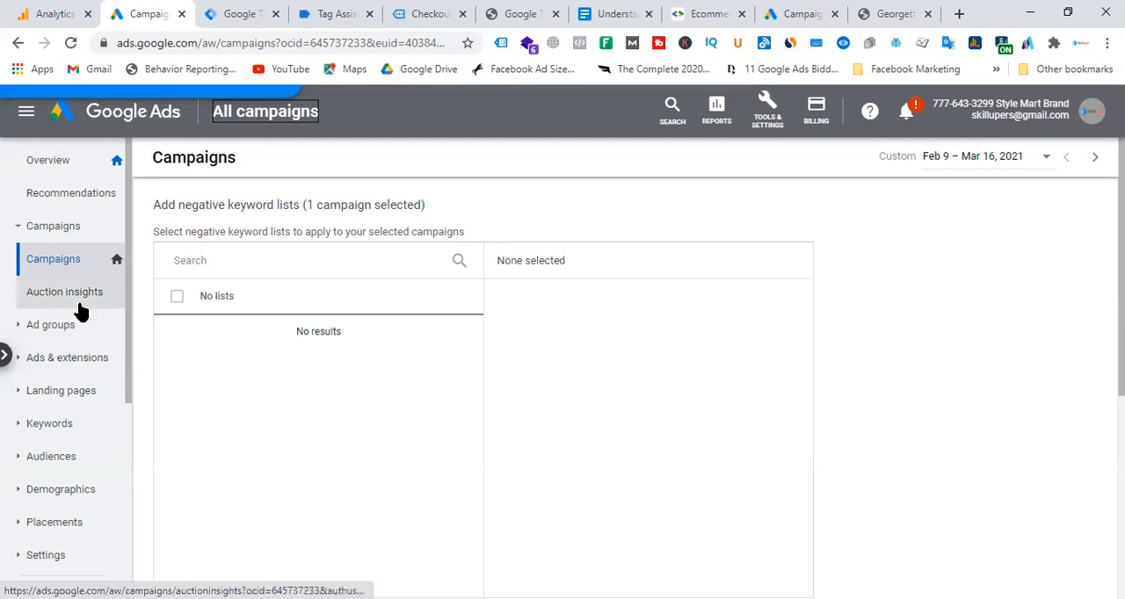
Start adding negative keywords at ad group level, with Ad group 2 of Sales-Search-2 as the target.
scroll(35, 369, "down", 1)
left_click(25, 347)
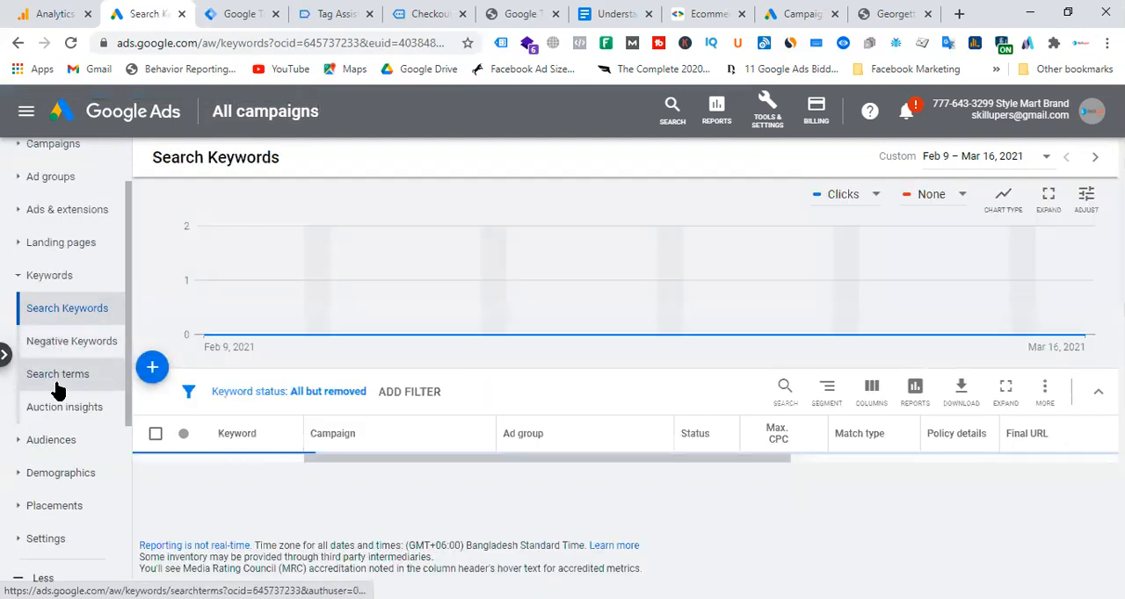
left_click(71, 348)
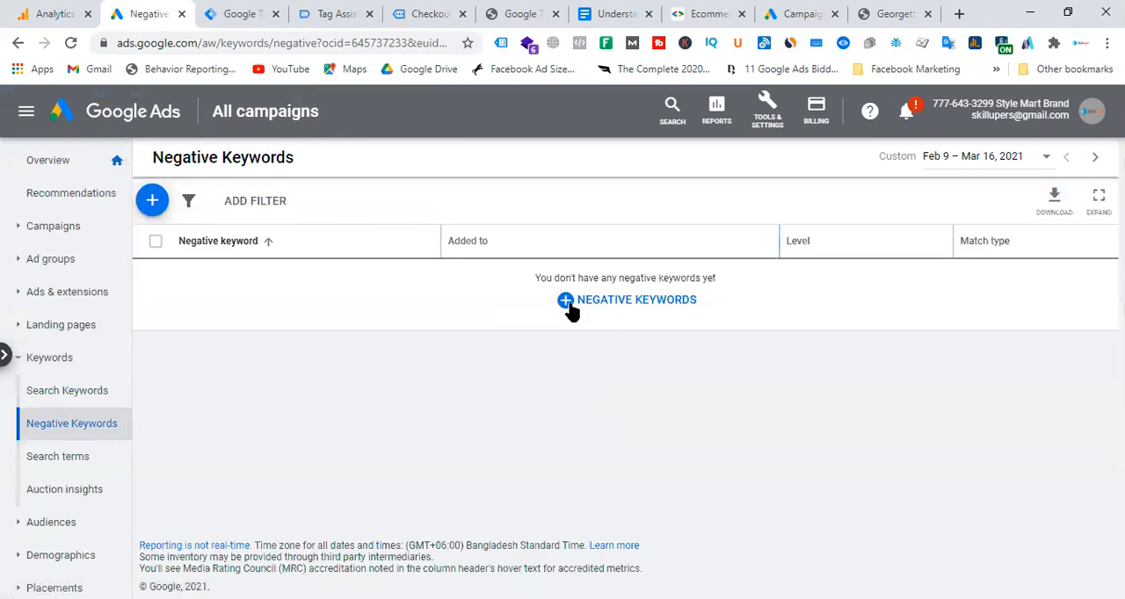
left_click(628, 315)
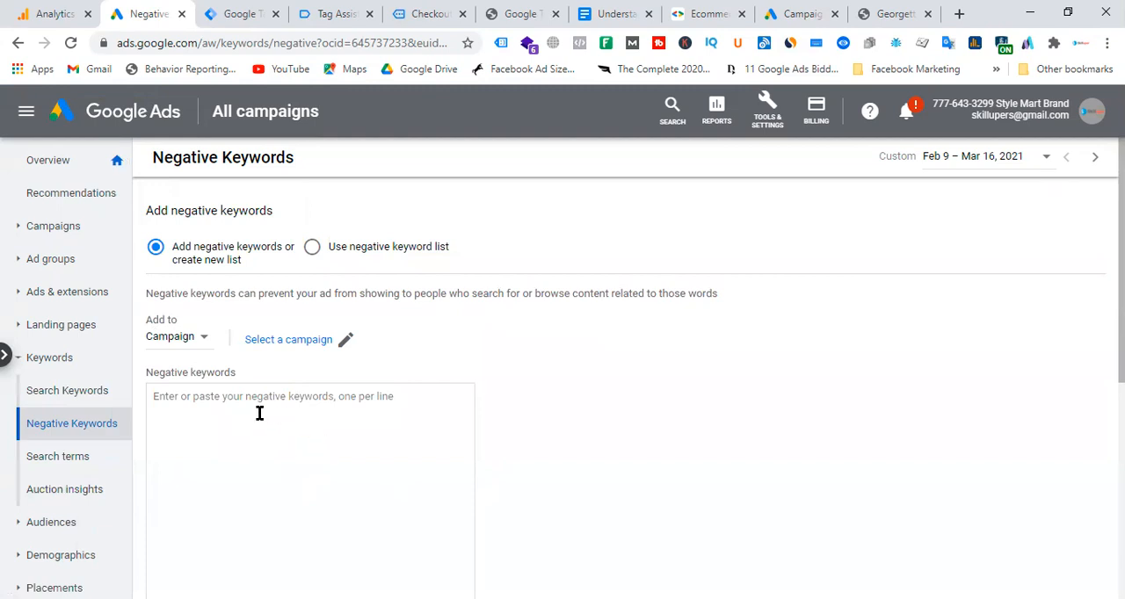
left_click(203, 341)
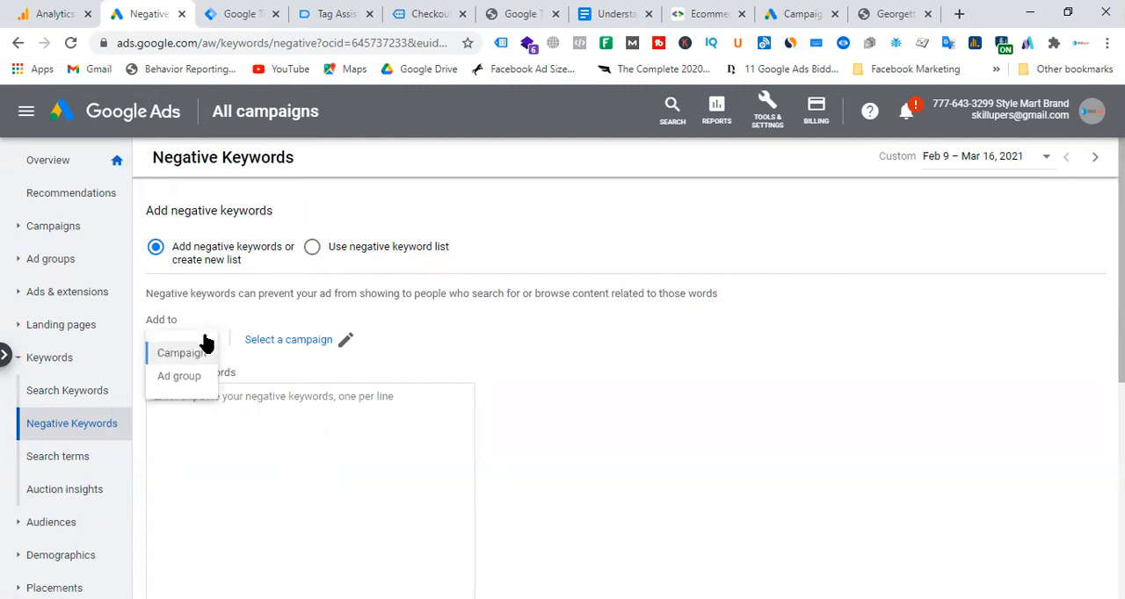
left_click(187, 384)
left_click(284, 345)
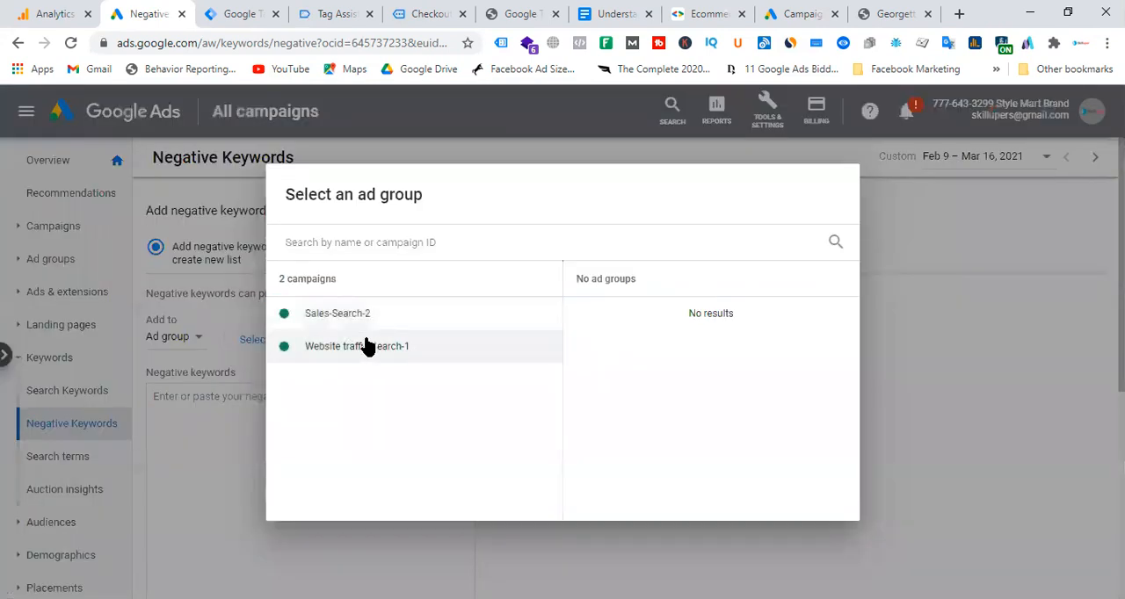
left_click(351, 315)
left_click(657, 318)
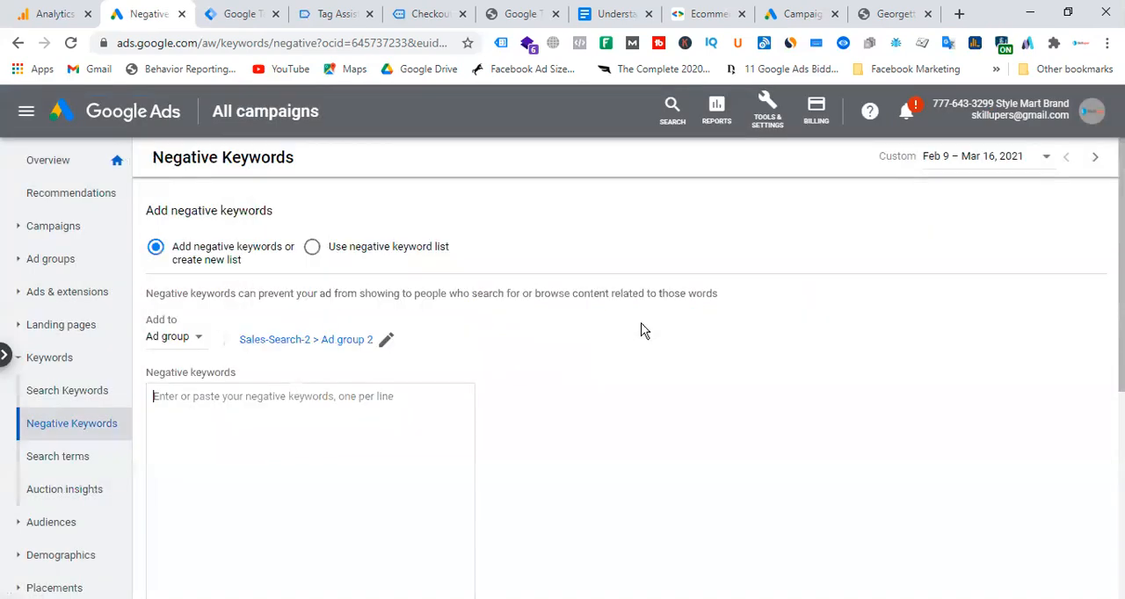
Enter "free" as a negative keyword for the ad group and save it.
left_click(261, 411)
type("free")
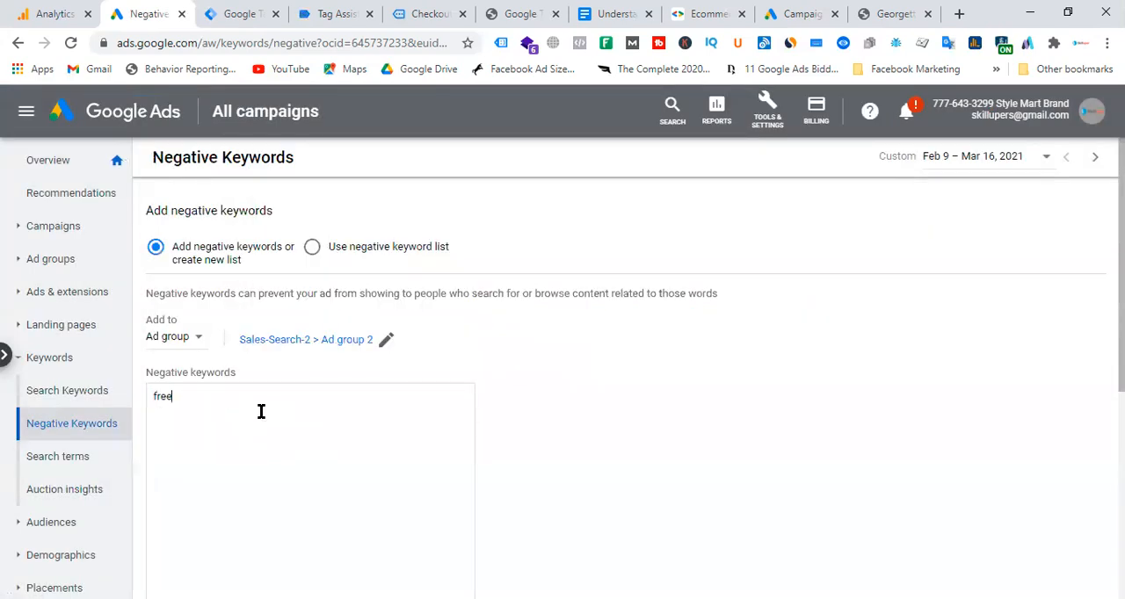
scroll(282, 430, "down", 3)
left_click(148, 400)
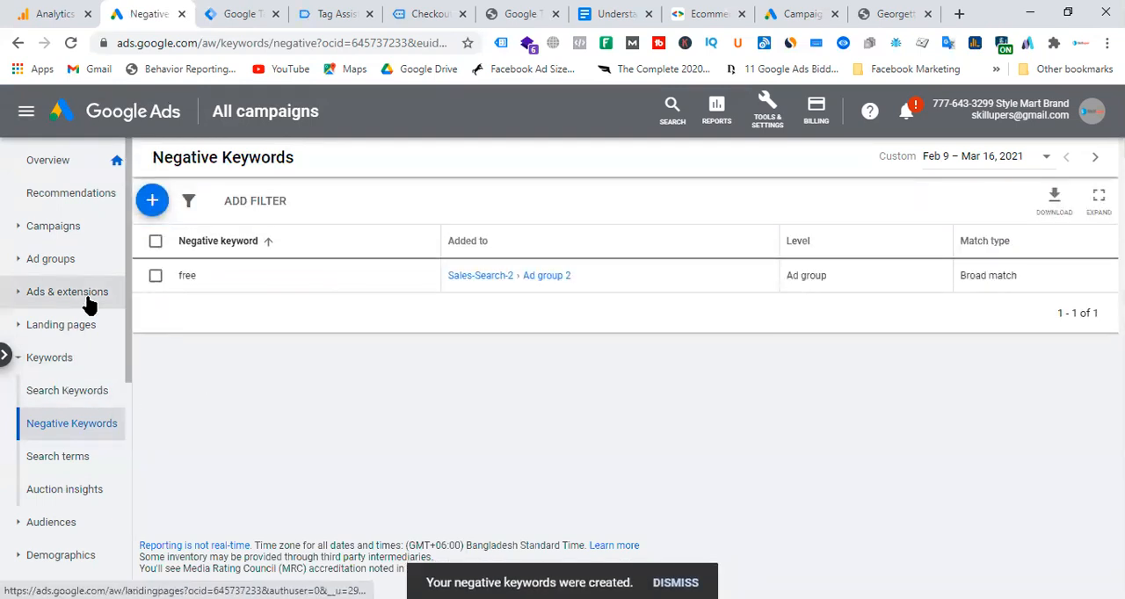
Return to the campaign list, select Sales-Search-2 and open its conversion settings for review.
scroll(70, 229, "down", 3)
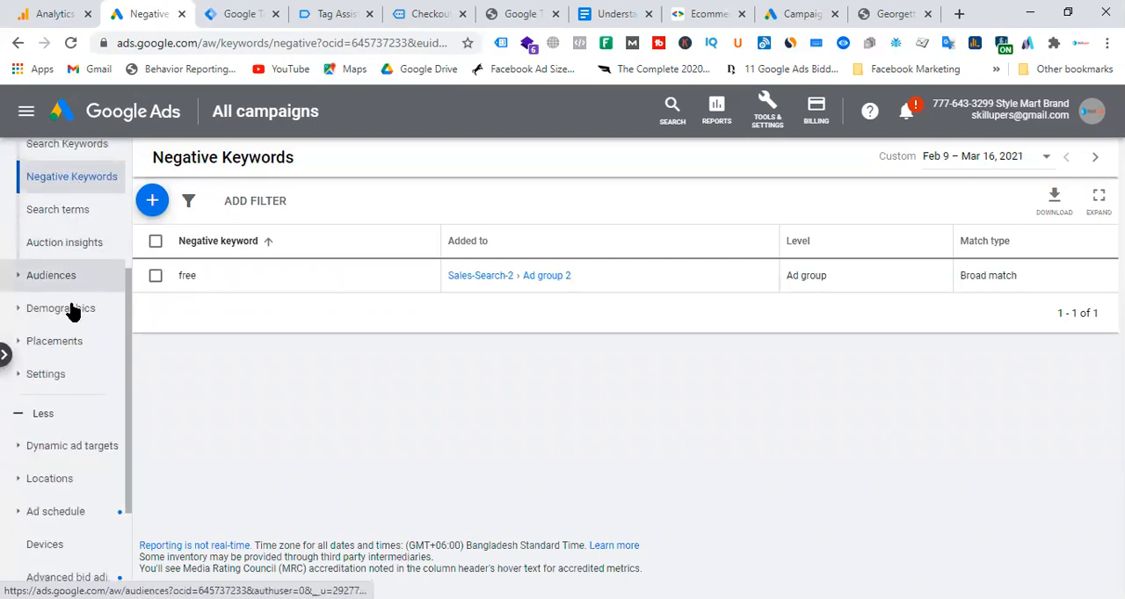
scroll(61, 289, "up", 3)
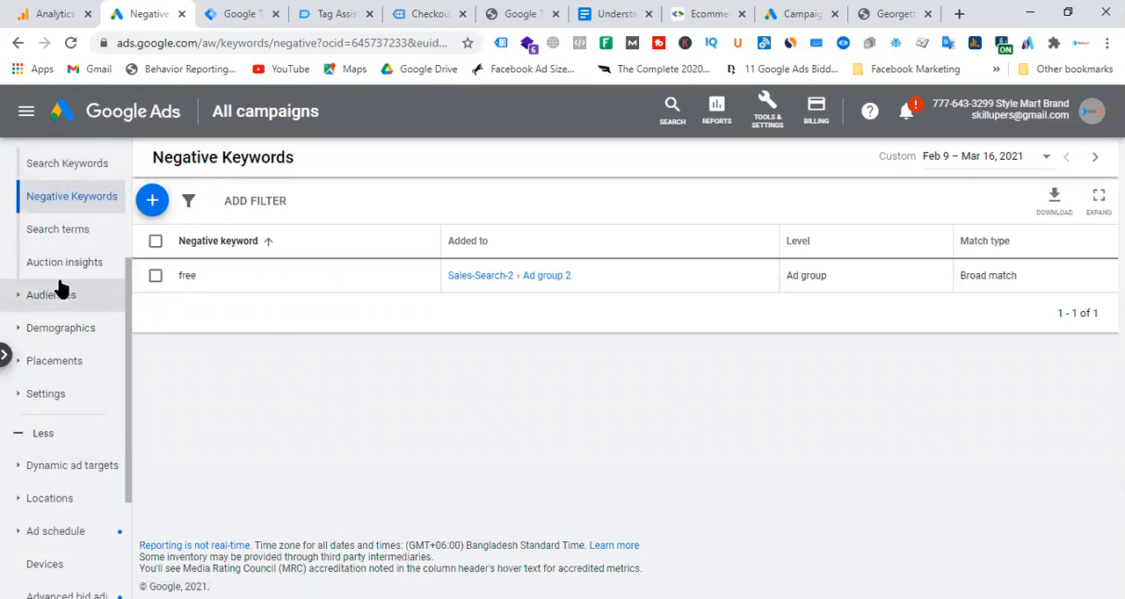
left_click(26, 227)
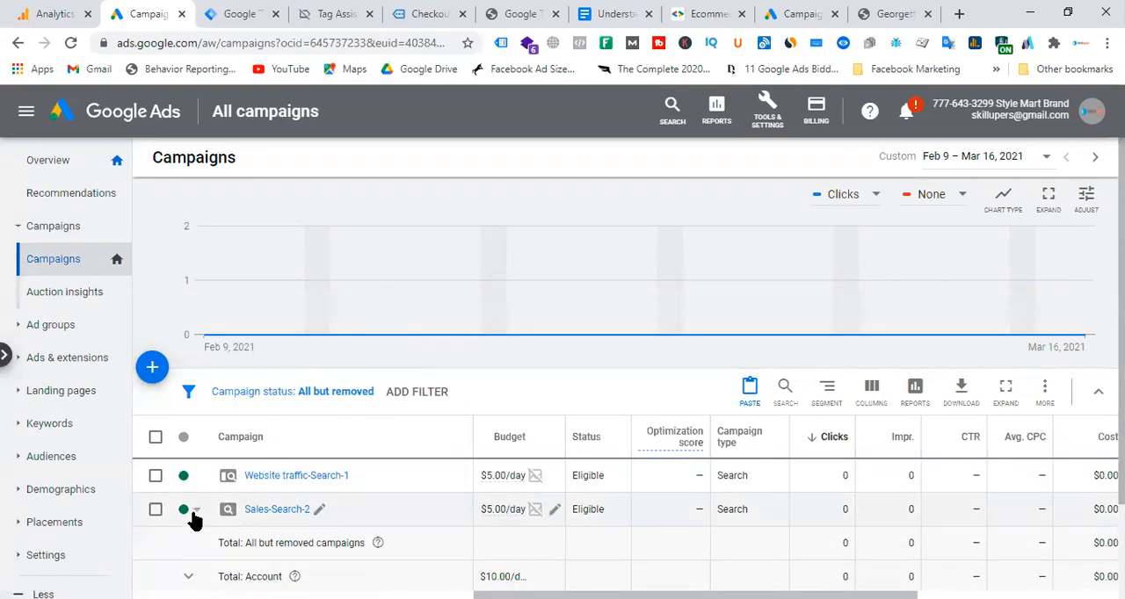
left_click(155, 510)
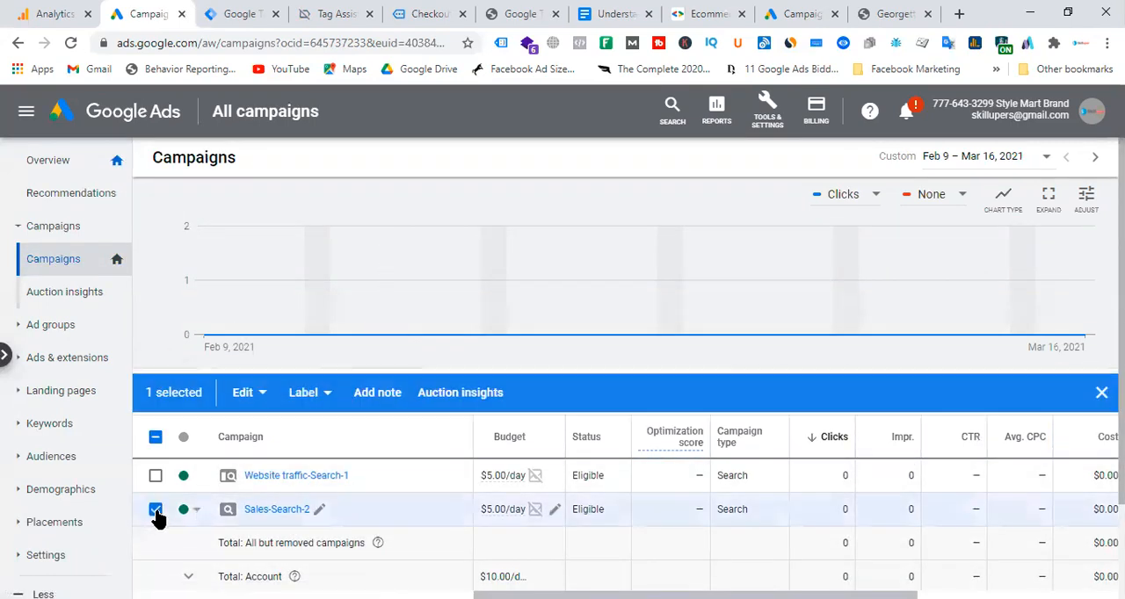
left_click(256, 395)
scroll(144, 357, "down", 1)
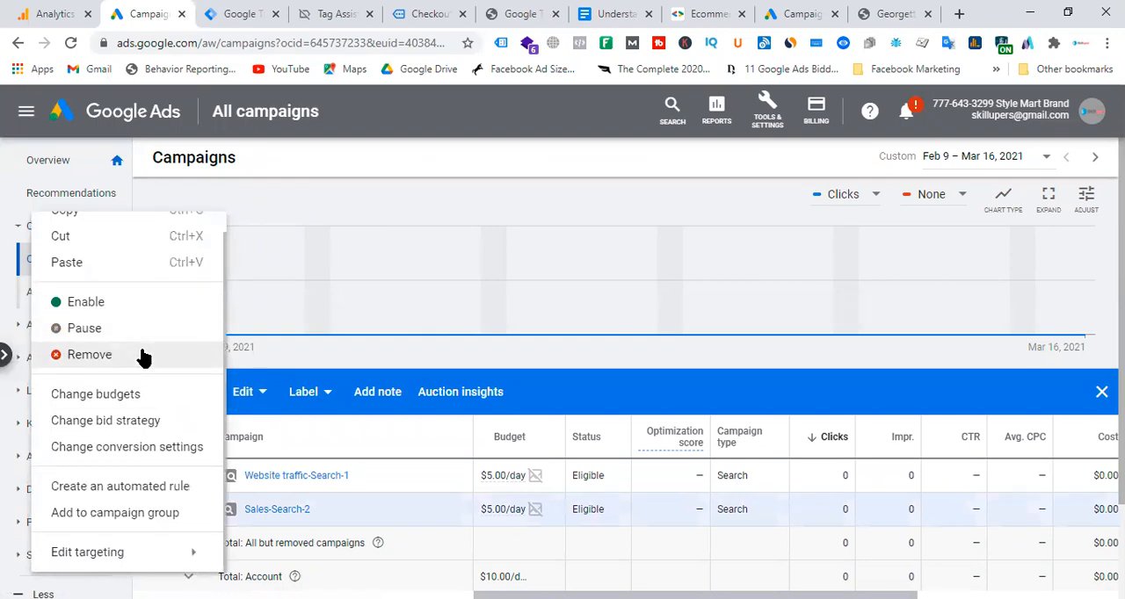
left_click(154, 453)
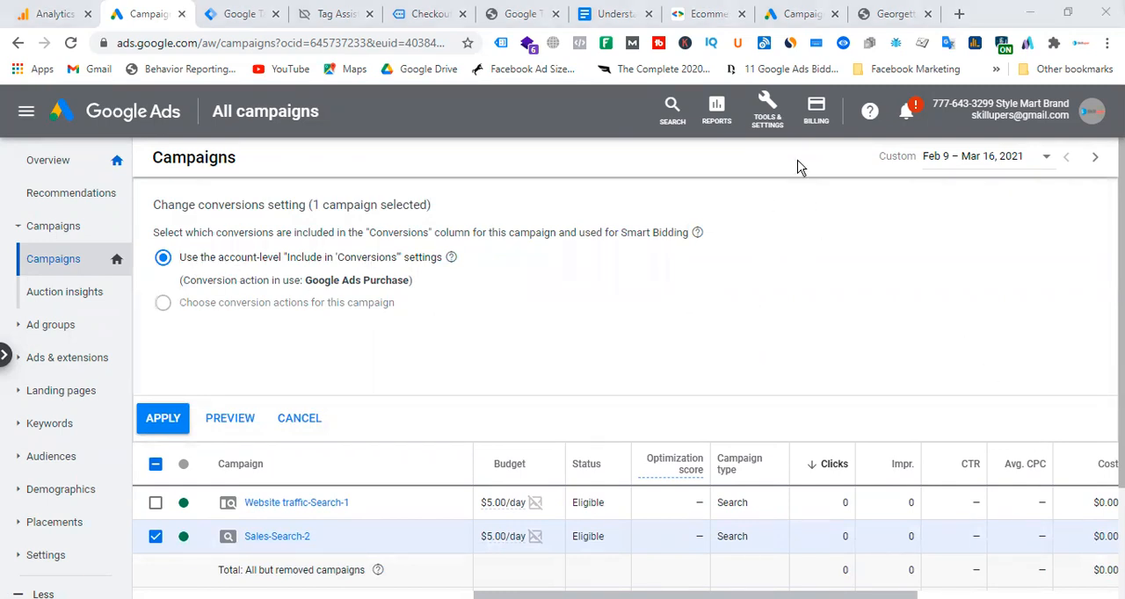
Open the Google Ads Purchase conversion action for editing and examine its Include in "Conversions" setting.
left_click(788, 200)
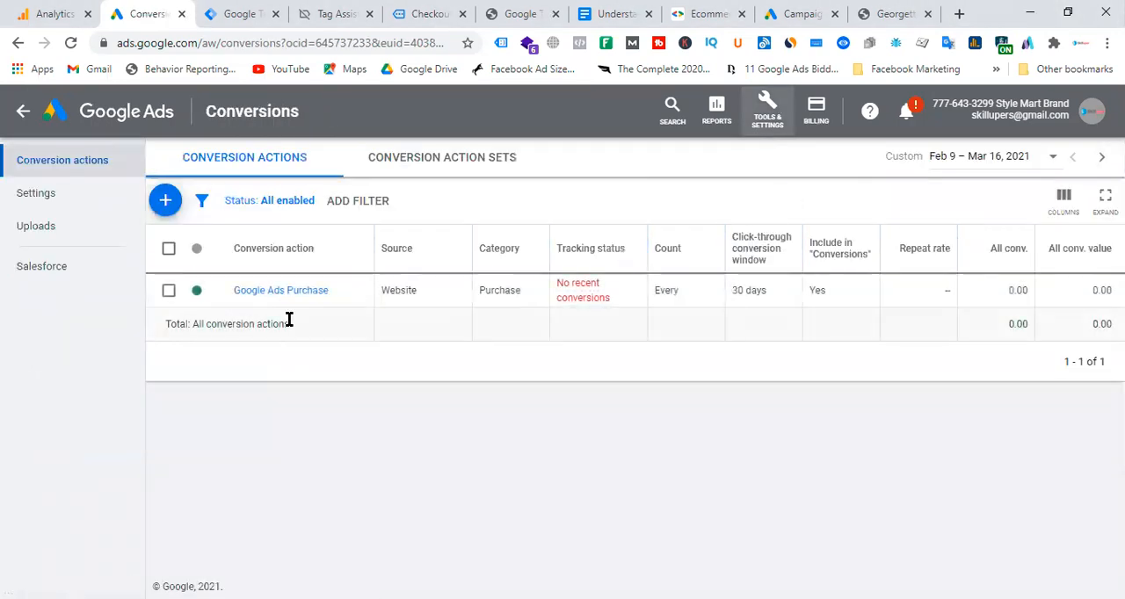
left_click(295, 294)
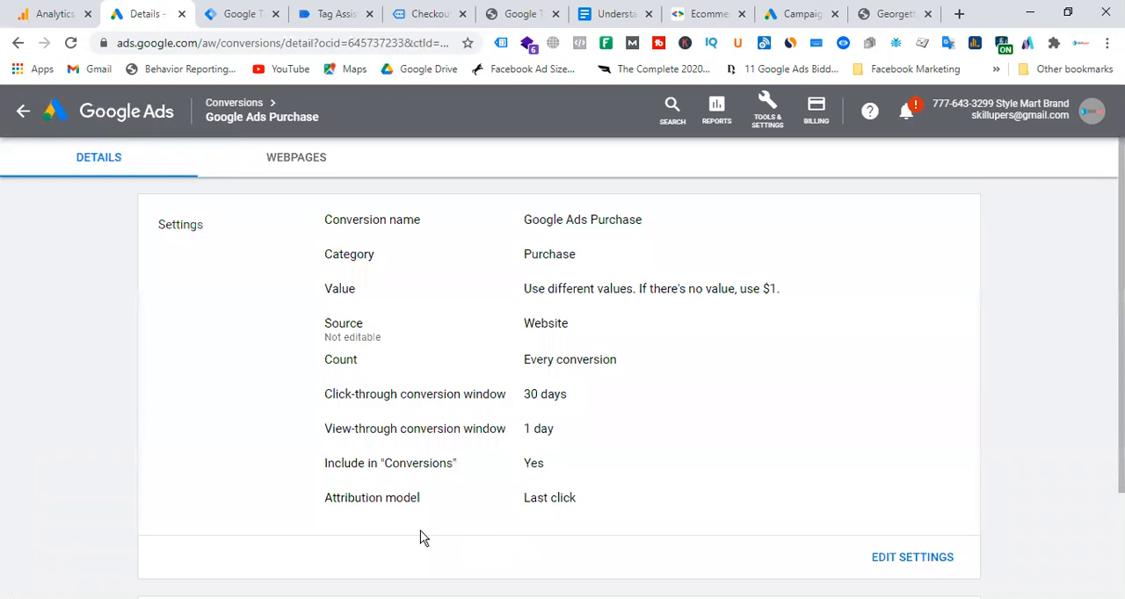
left_click_drag(373, 463, 675, 470)
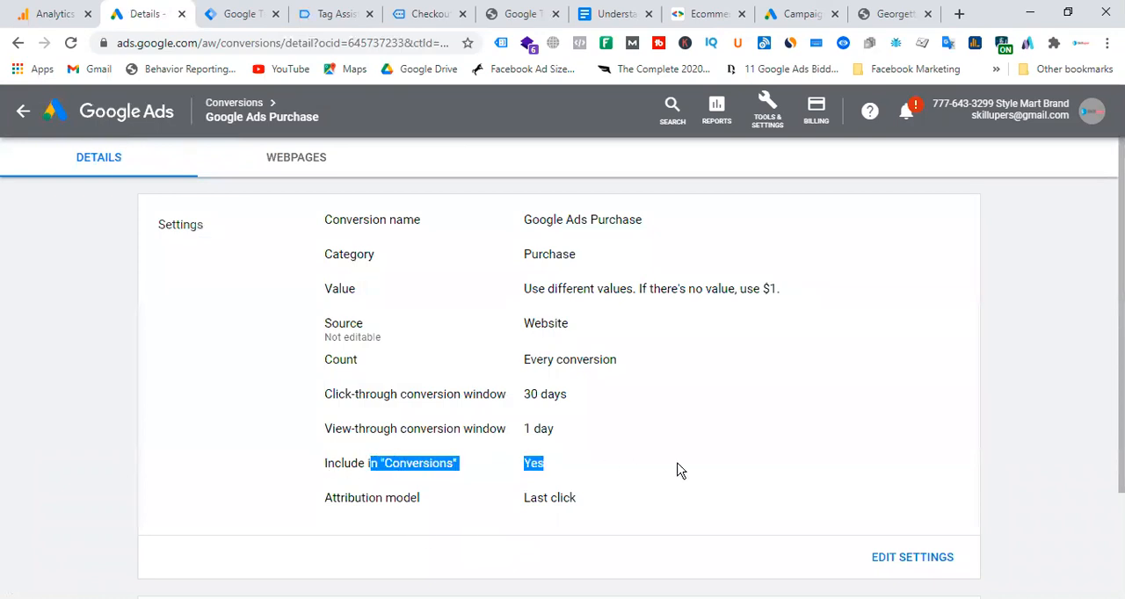
left_click(909, 567)
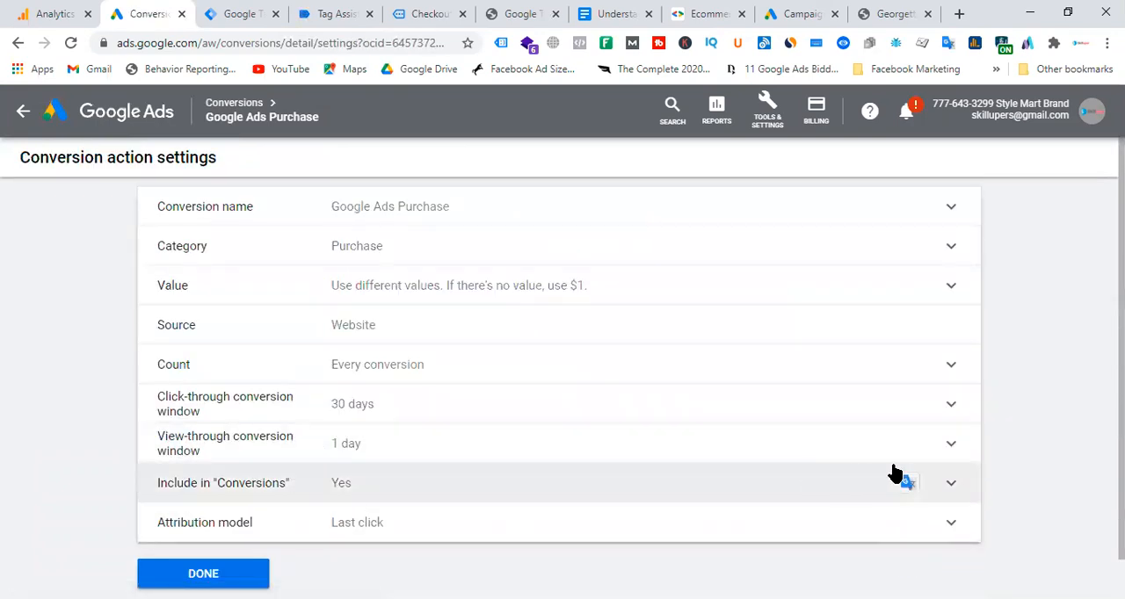
left_click(951, 486)
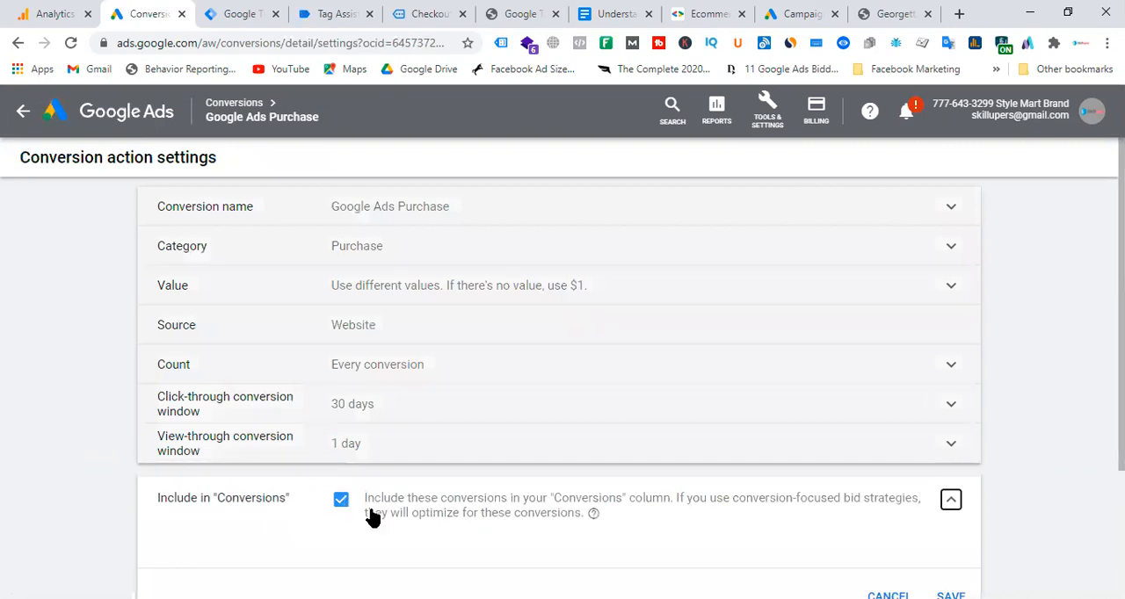
scroll(384, 527, "down", 1)
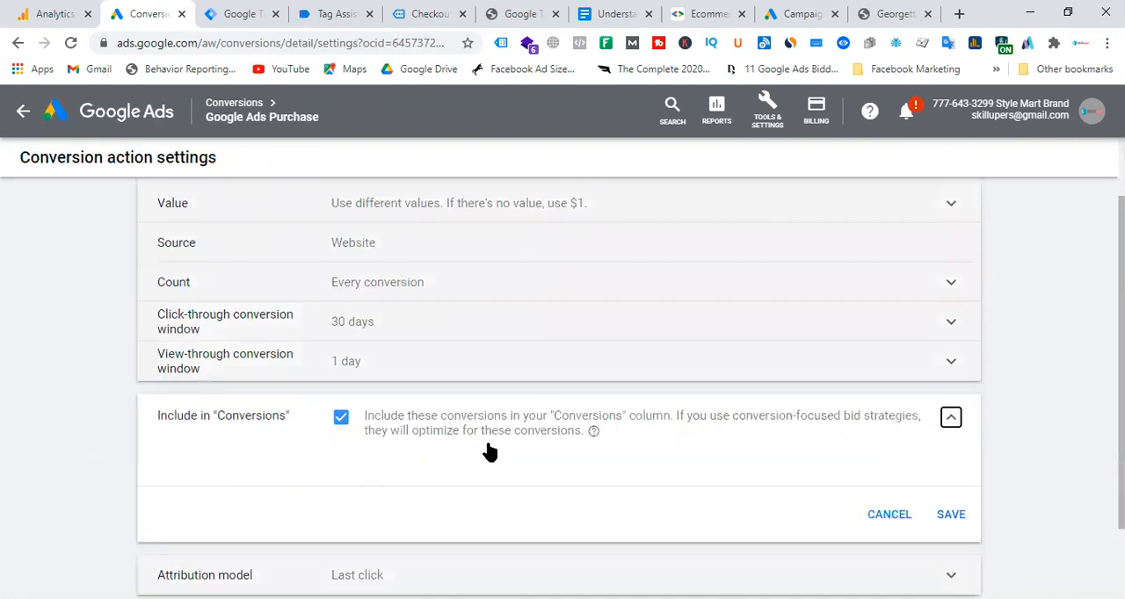
scroll(448, 448, "up", 1)
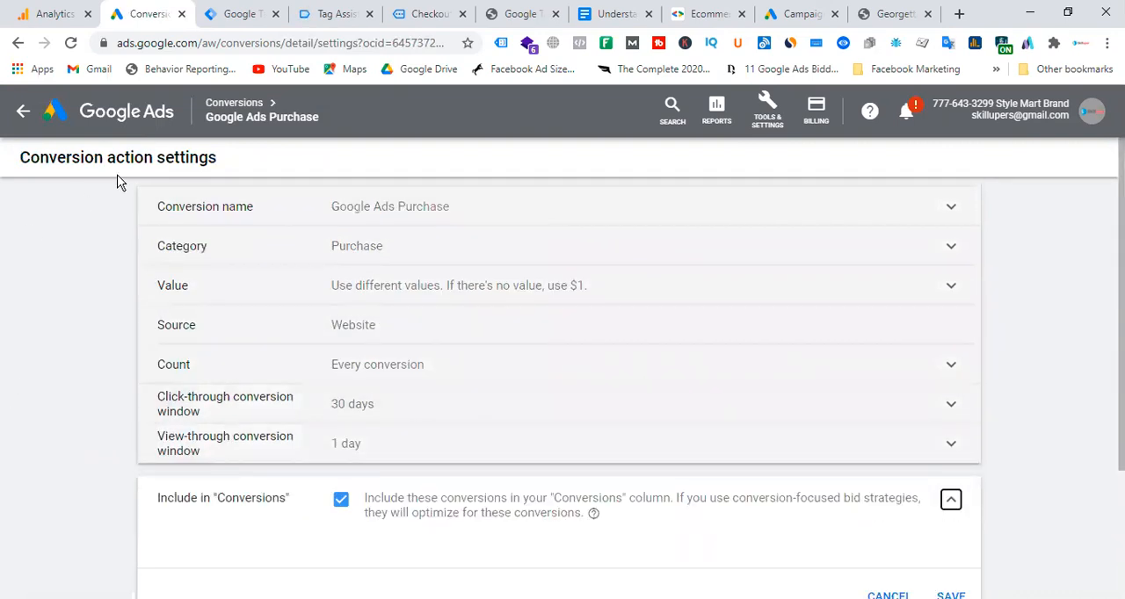
Return to the campaign list, open the bid strategy change for Website traffic-Search-1 to review it, and cancel it.
left_click(83, 115)
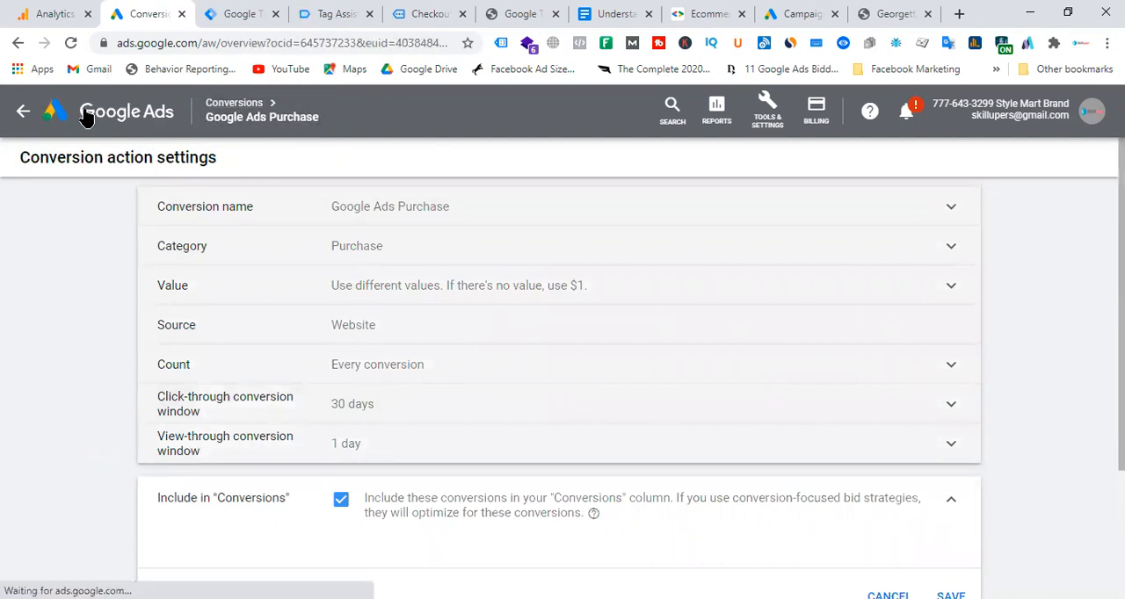
left_click(68, 228)
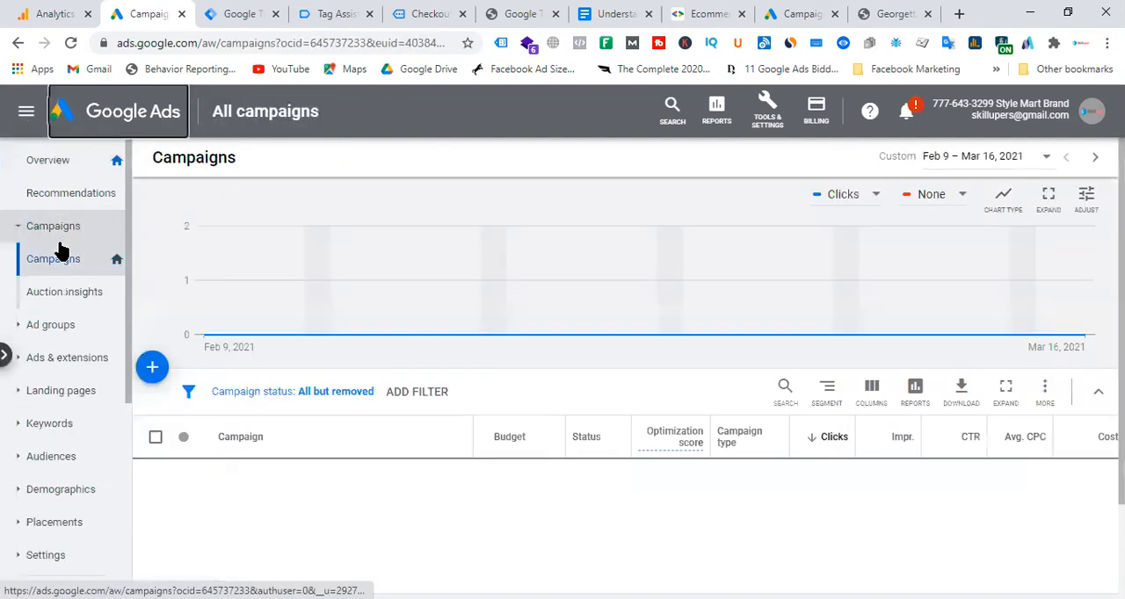
left_click(155, 475)
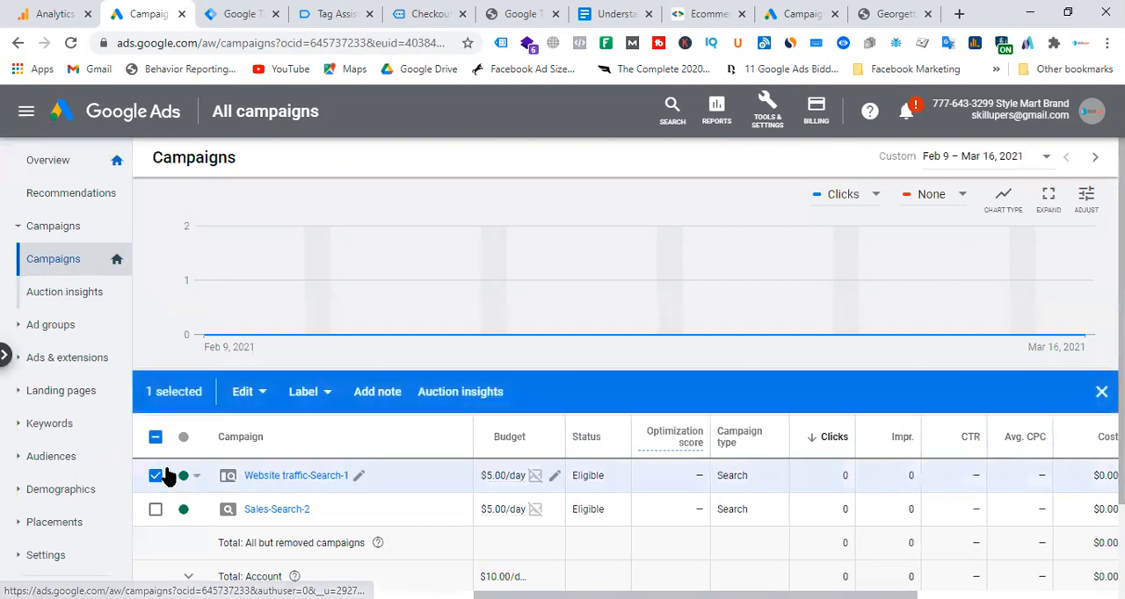
left_click(246, 392)
scroll(145, 386, "down", 1)
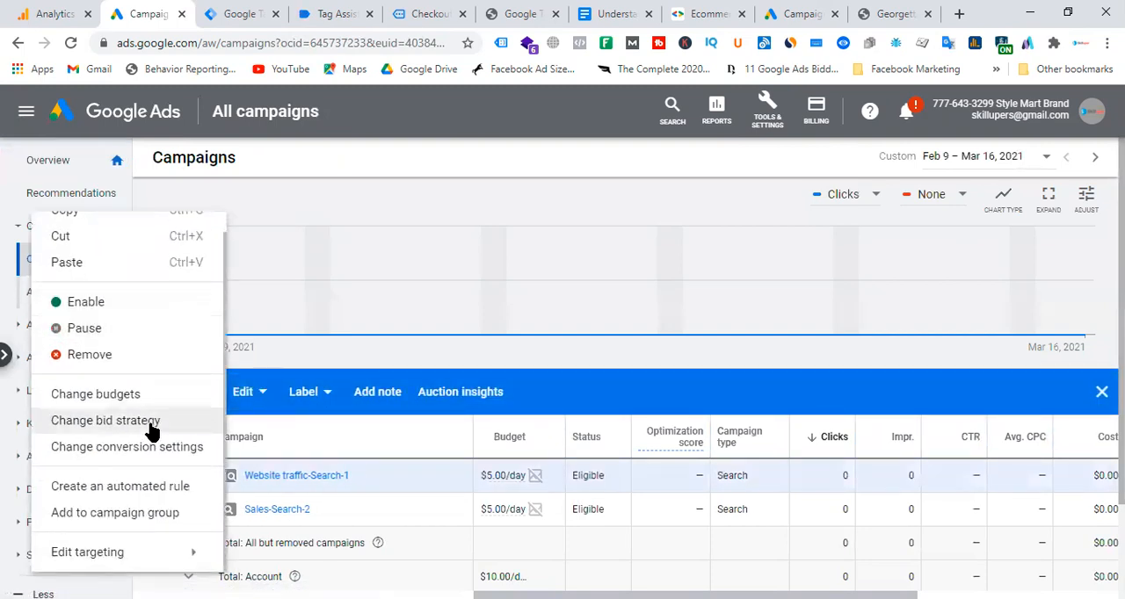
left_click(105, 421)
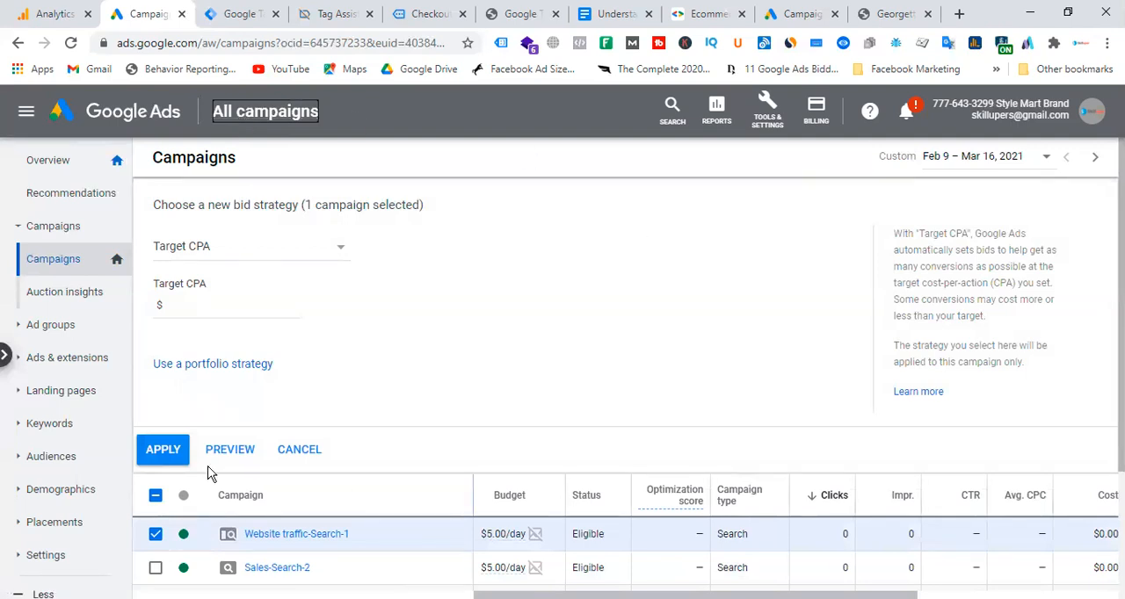
left_click(302, 451)
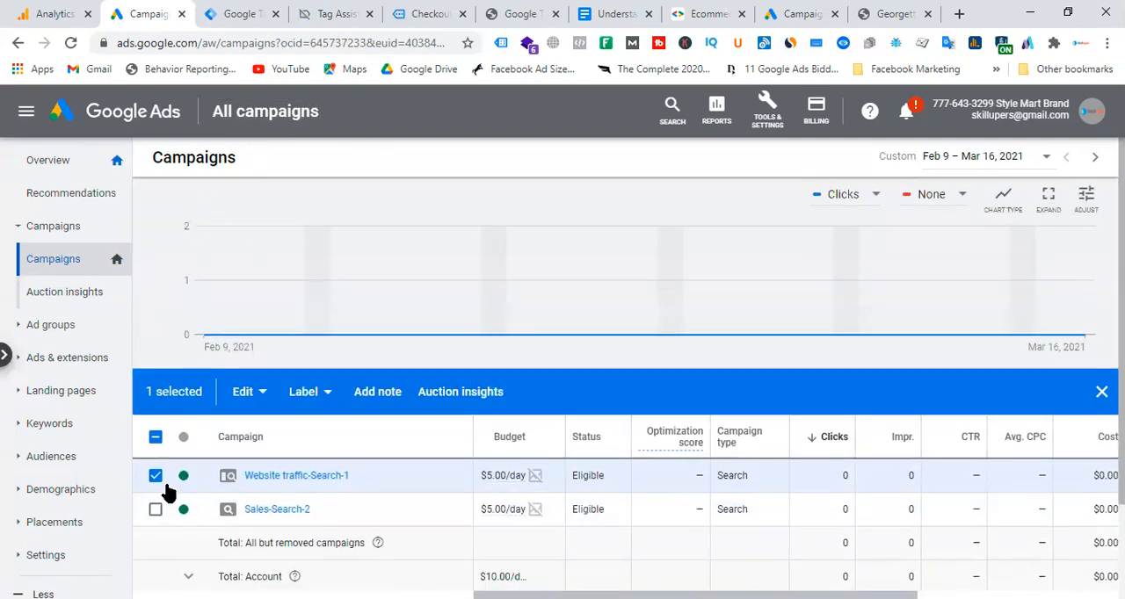
Open the settings of the Website traffic-Search-1 campaign and examine its budget and bidding options.
left_click(290, 478)
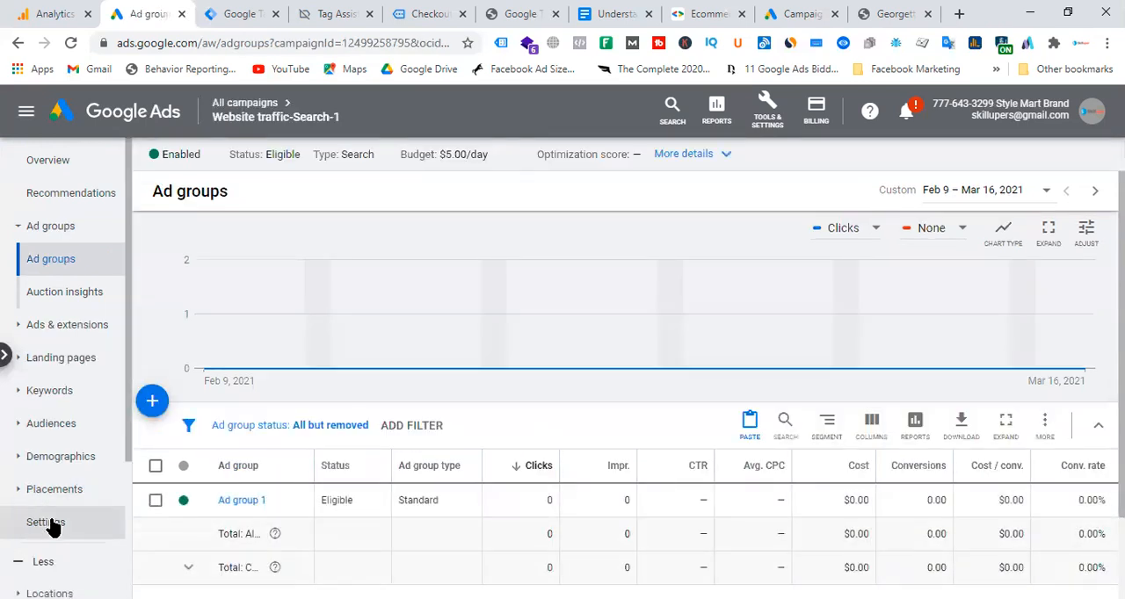
left_click(48, 526)
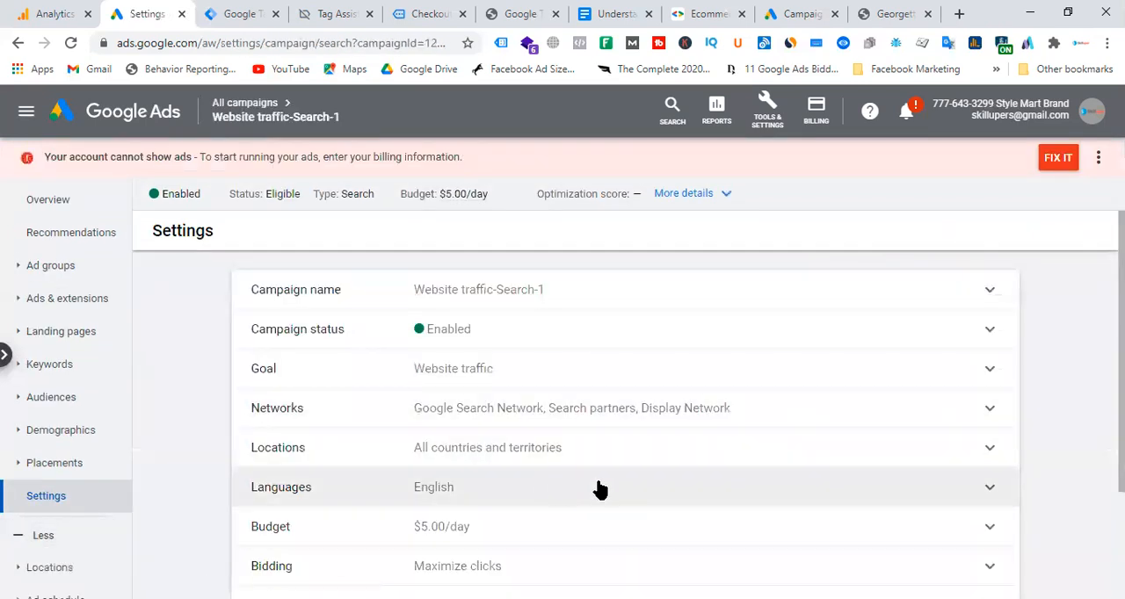
scroll(615, 492, "down", 1)
left_click(610, 457)
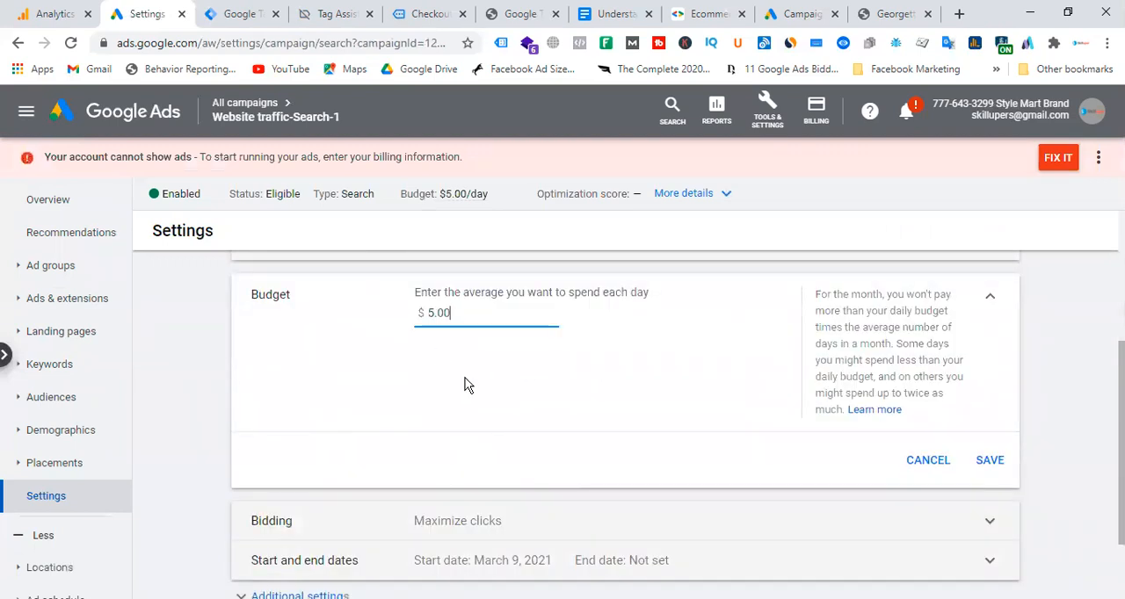
scroll(409, 414, "up", 2)
scroll(445, 426, "down", 3)
left_click(490, 452)
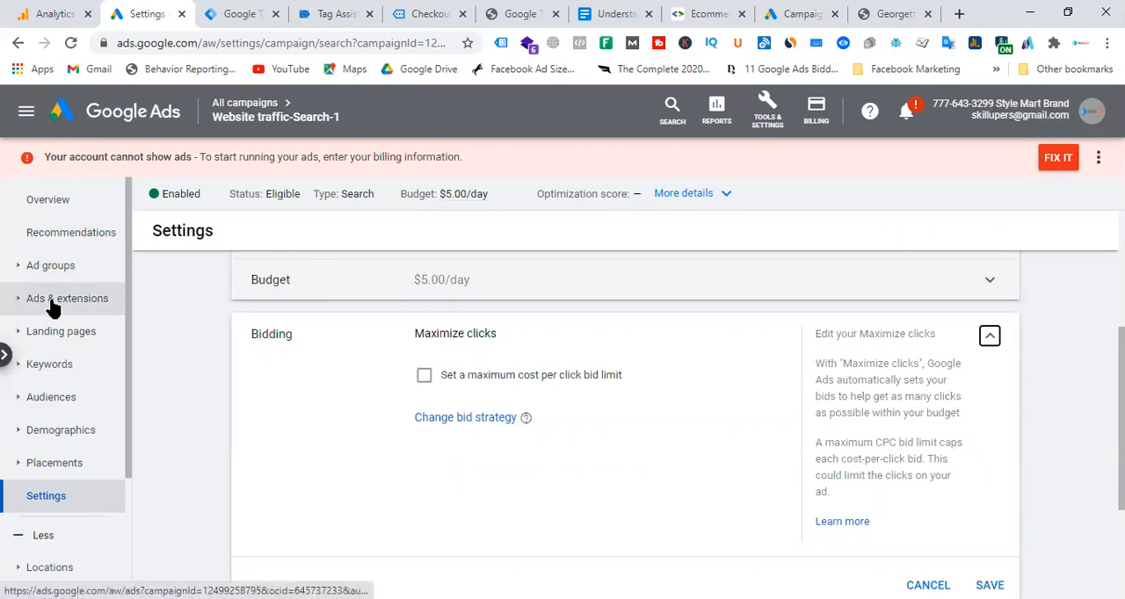
Select Website traffic-Search-1 in the campaign list, open a new automated rule for it and look through the rule form.
left_click(251, 125)
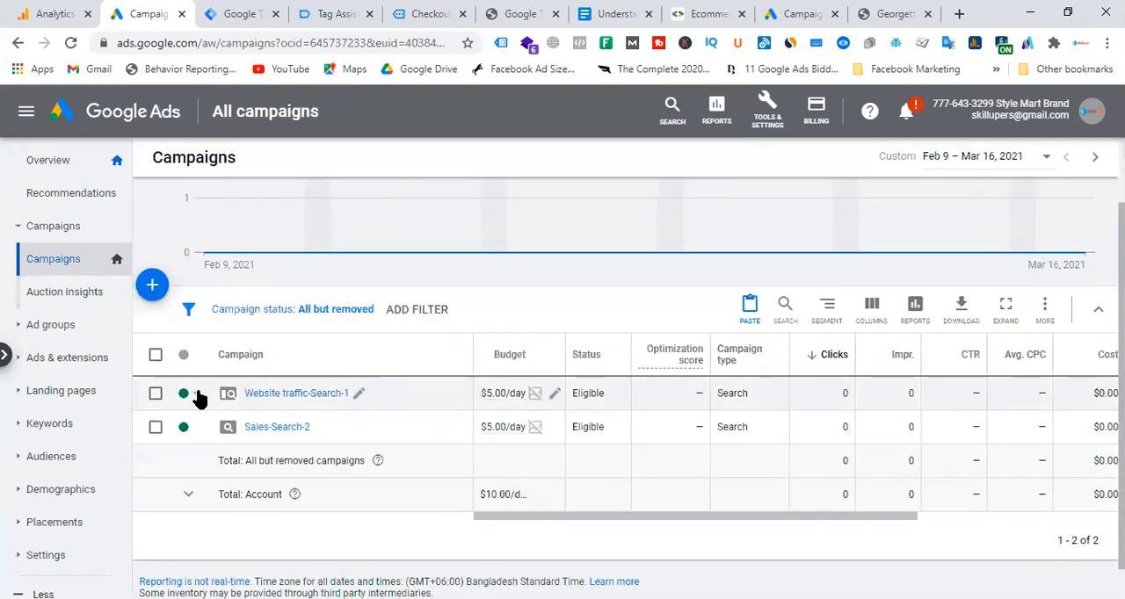
left_click(155, 394)
left_click(247, 311)
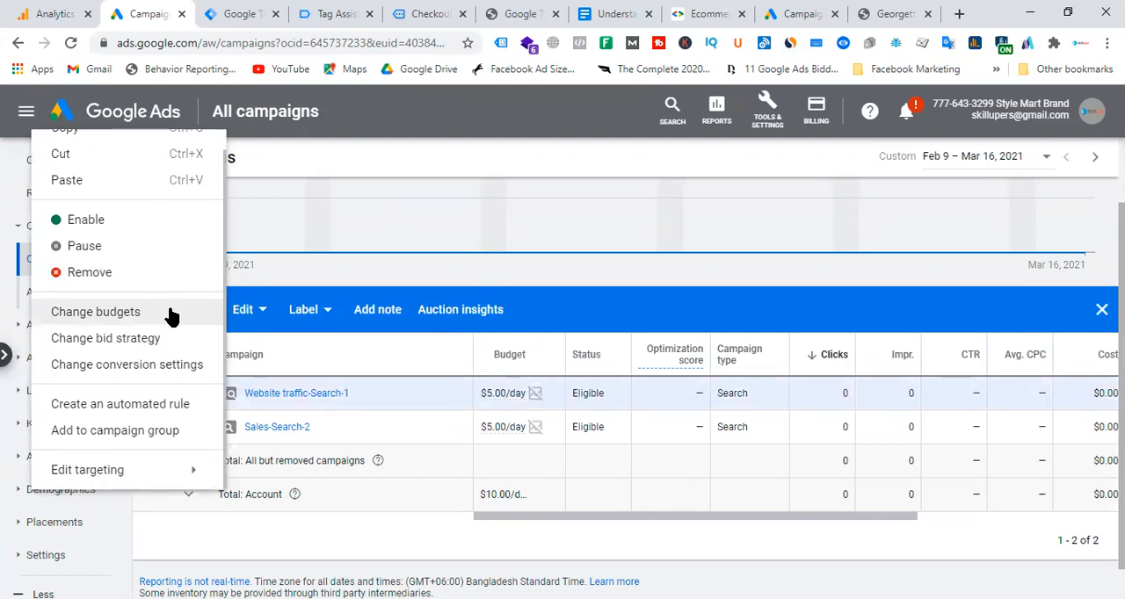
left_click(101, 405)
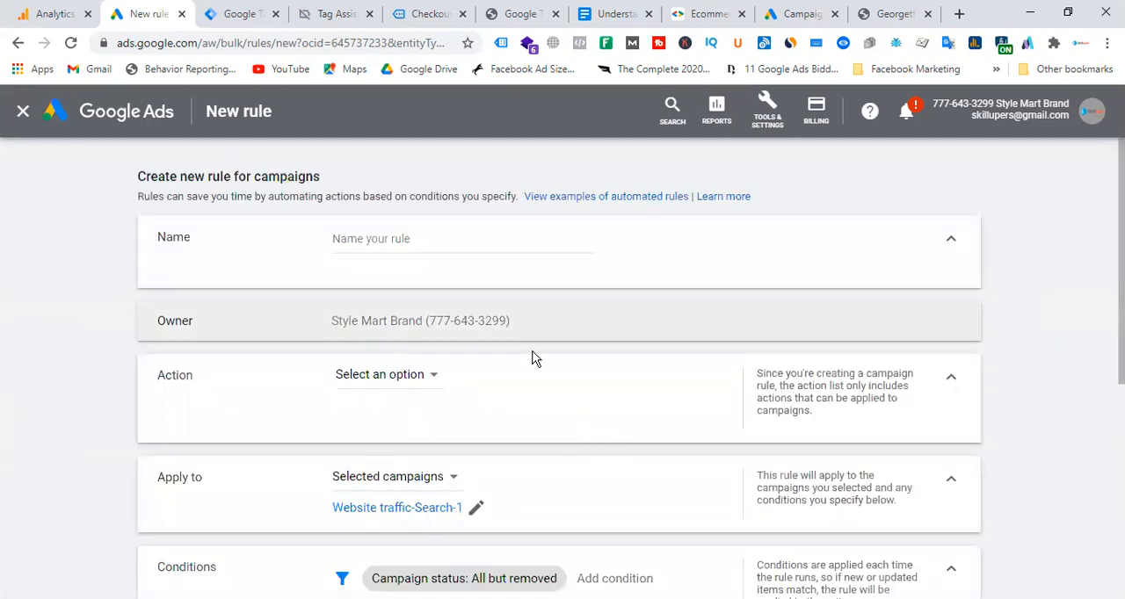
scroll(534, 360, "down", 5)
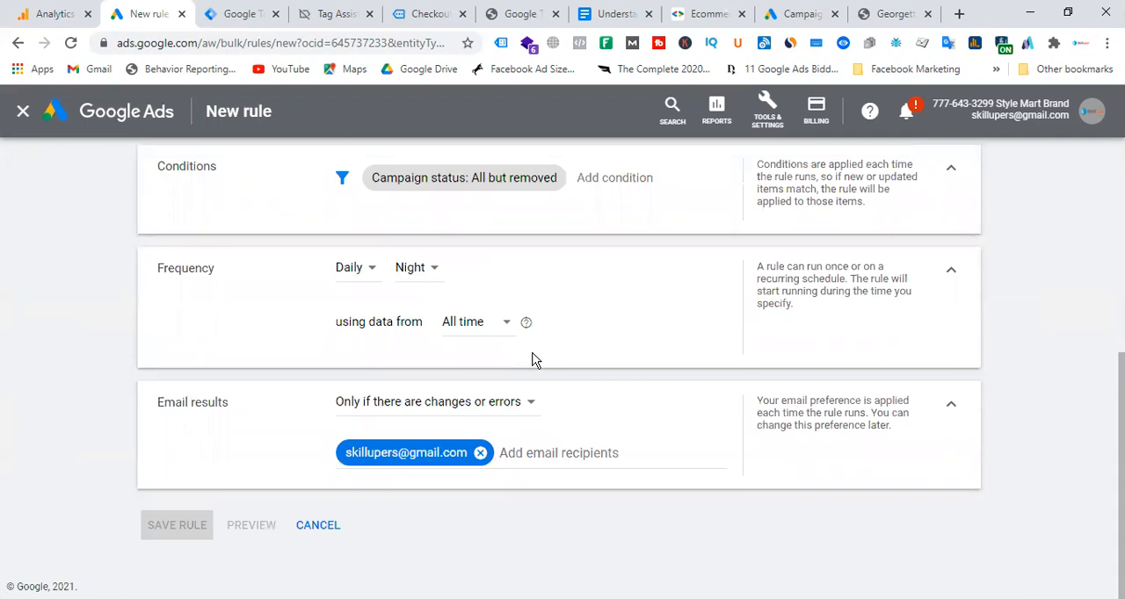
scroll(533, 360, "up", 5)
Check the bulk action tools and the actions available for the campaign rule, and close the rule form without saving.
left_click(767, 111)
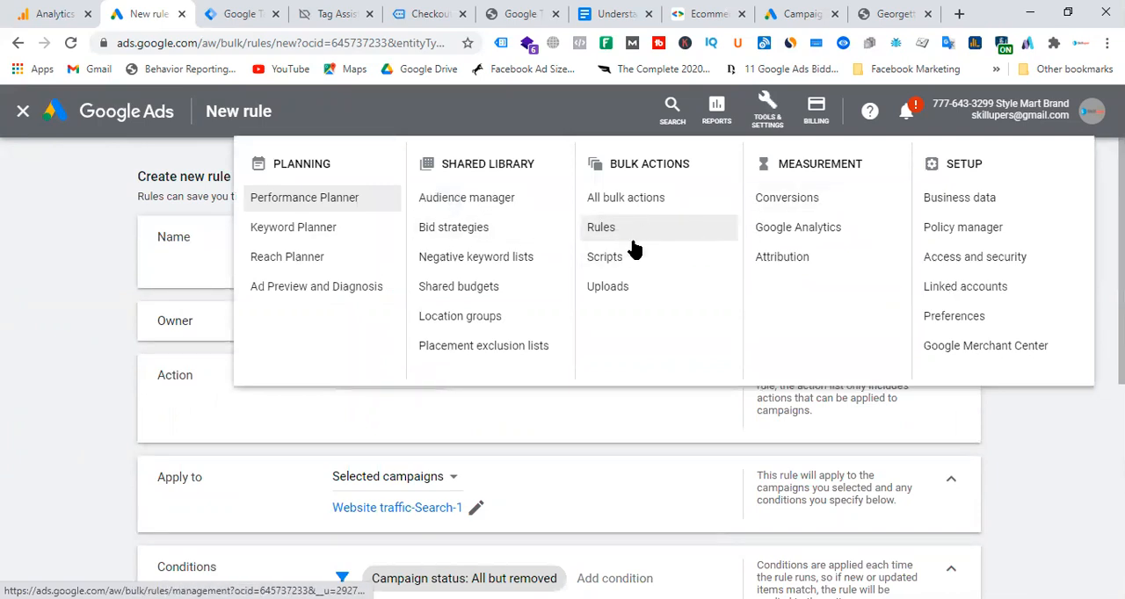
left_click(61, 261)
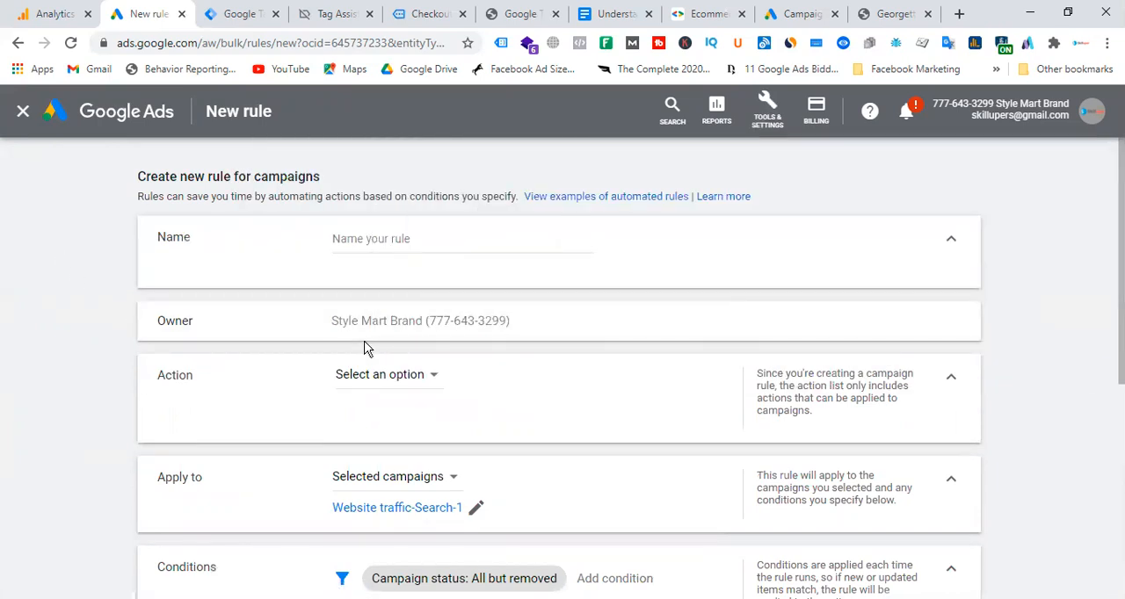
scroll(368, 349, "down", 1)
left_click(371, 295)
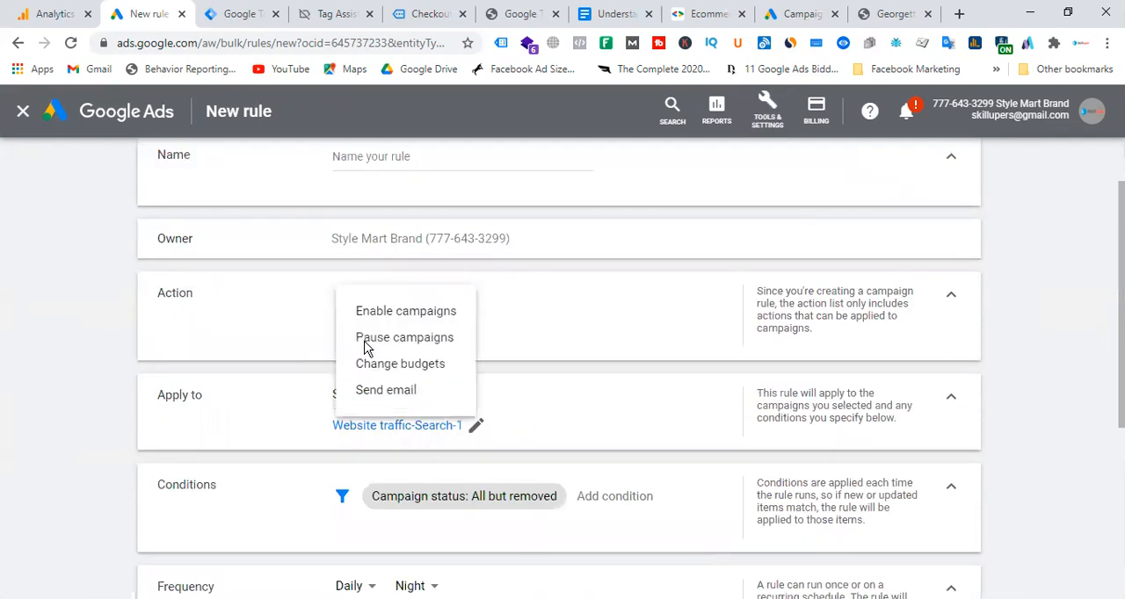
left_click(766, 113)
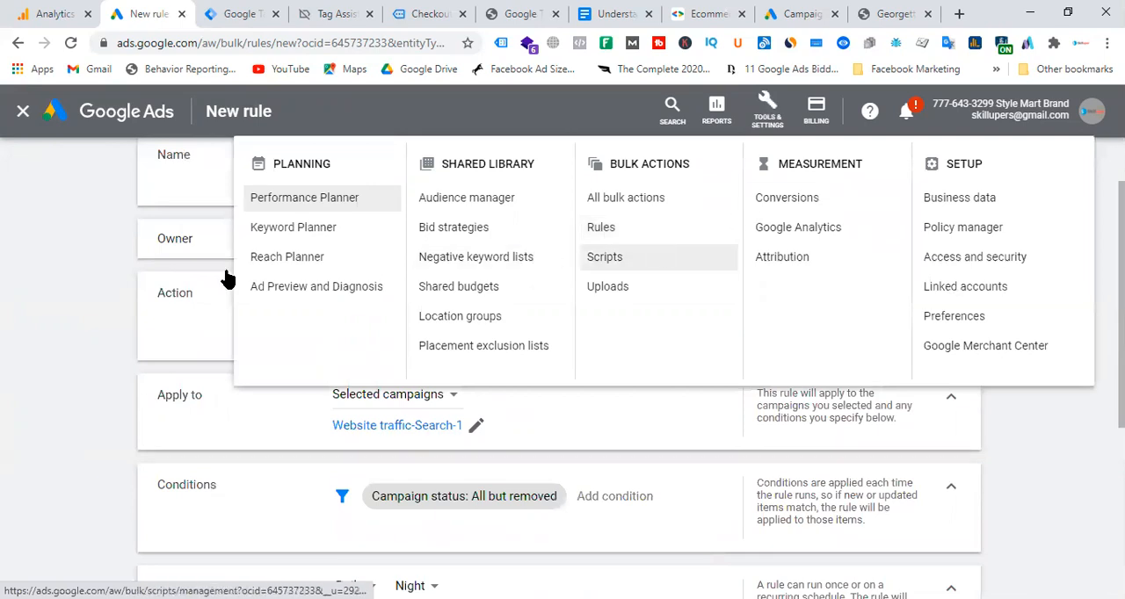
left_click(50, 235)
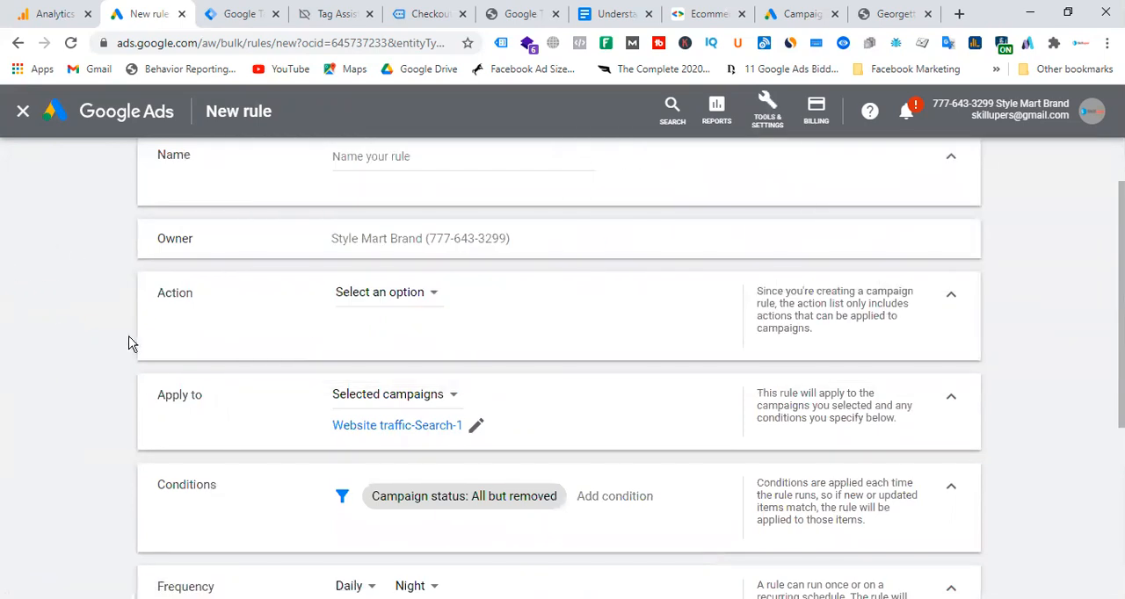
scroll(300, 328, "down", 4)
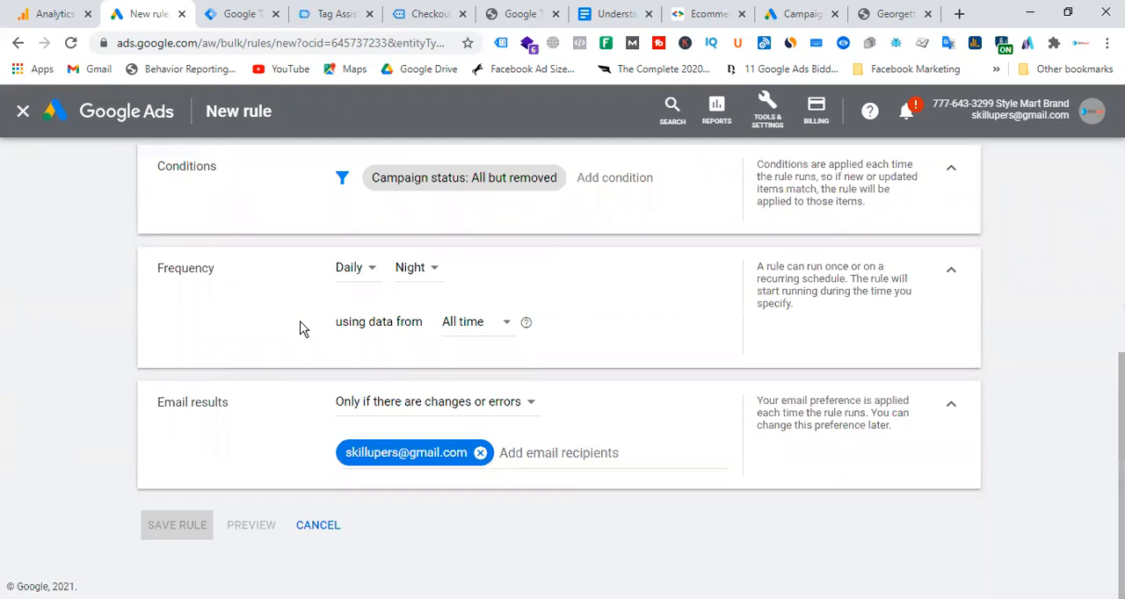
scroll(300, 328, "up", 5)
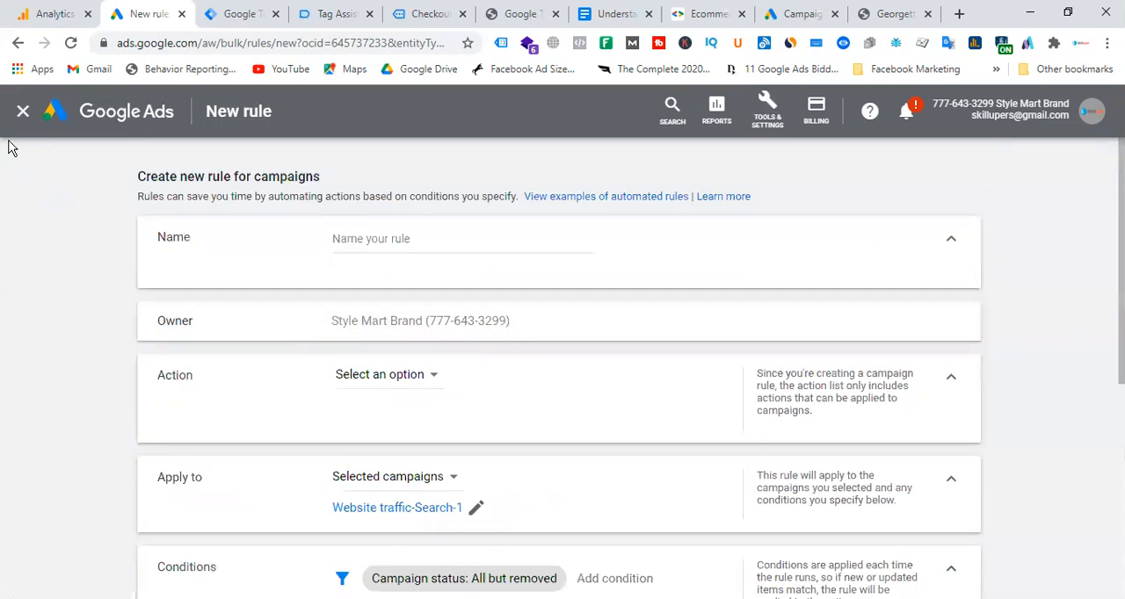
left_click(21, 111)
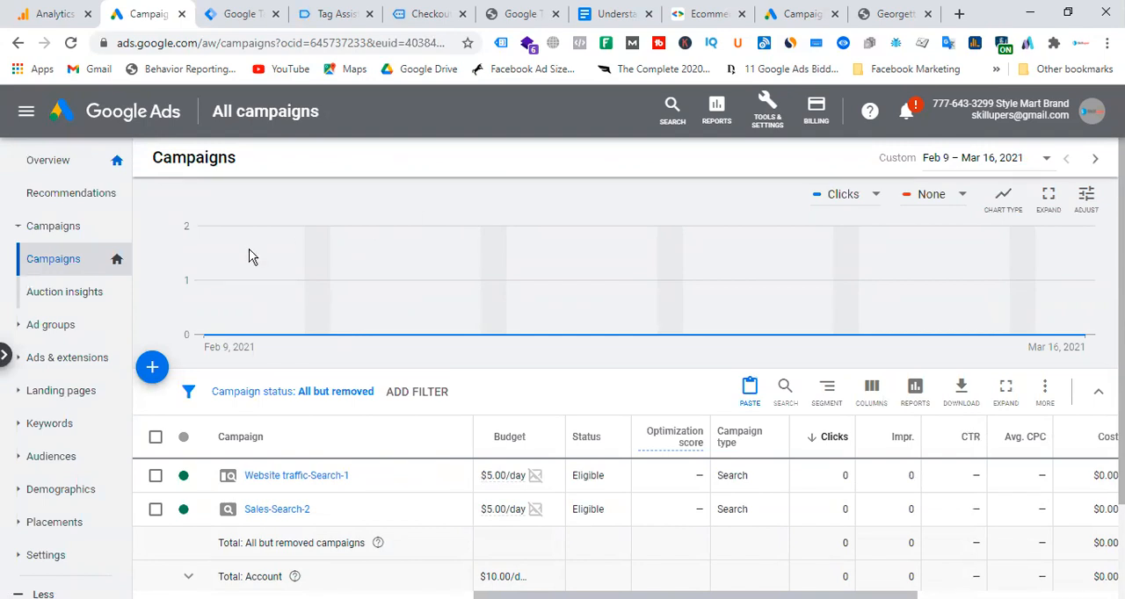
Open the account's ad extensions and start creating a new sitelink extension.
left_click(53, 358)
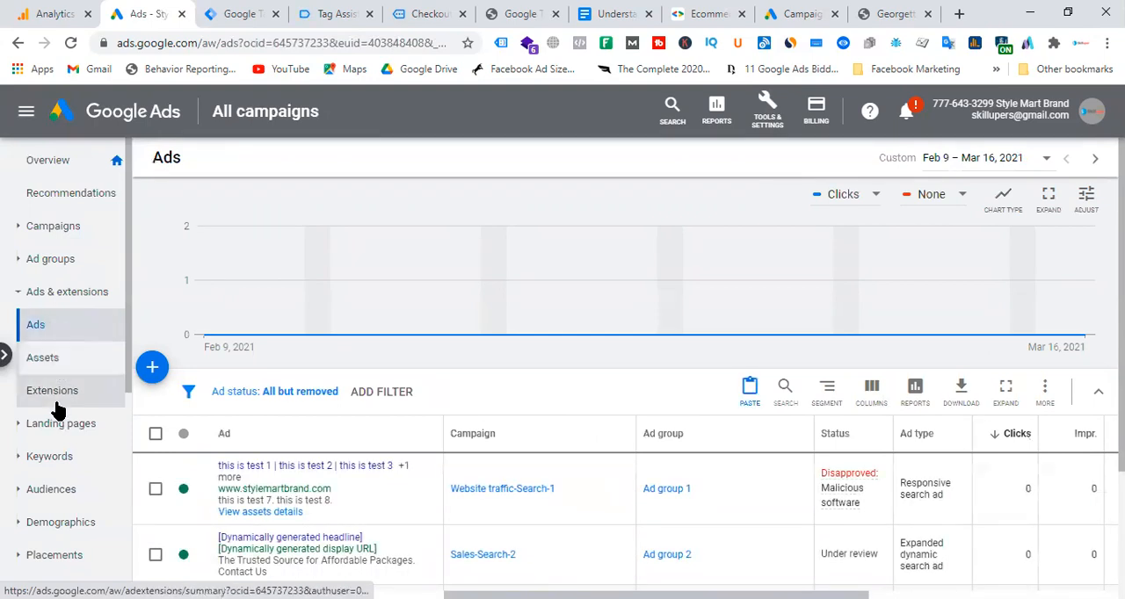
left_click(55, 393)
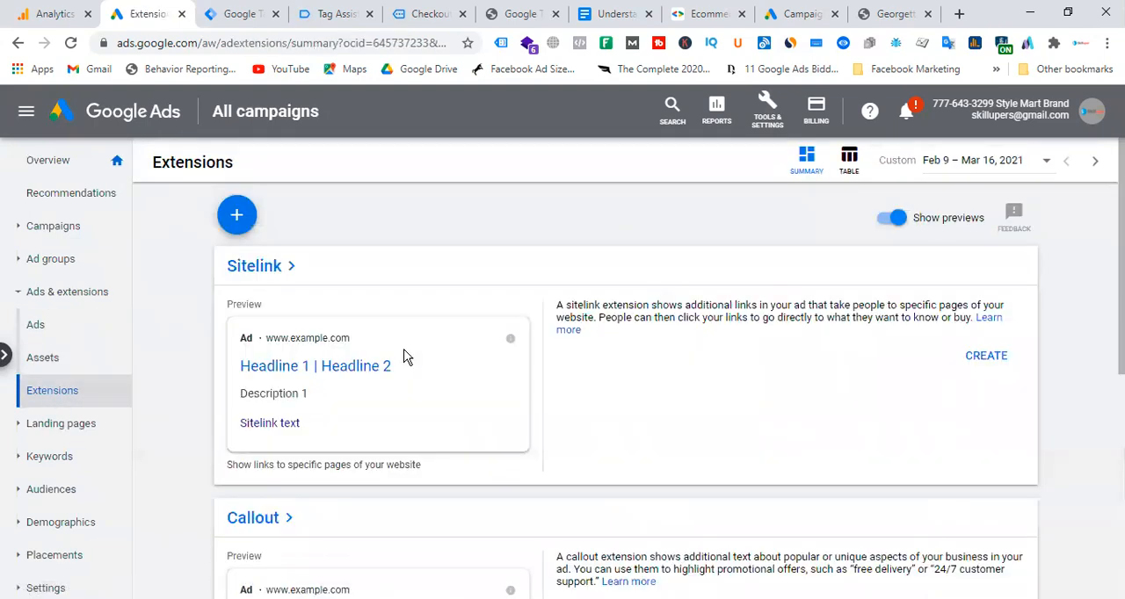
left_click(233, 218)
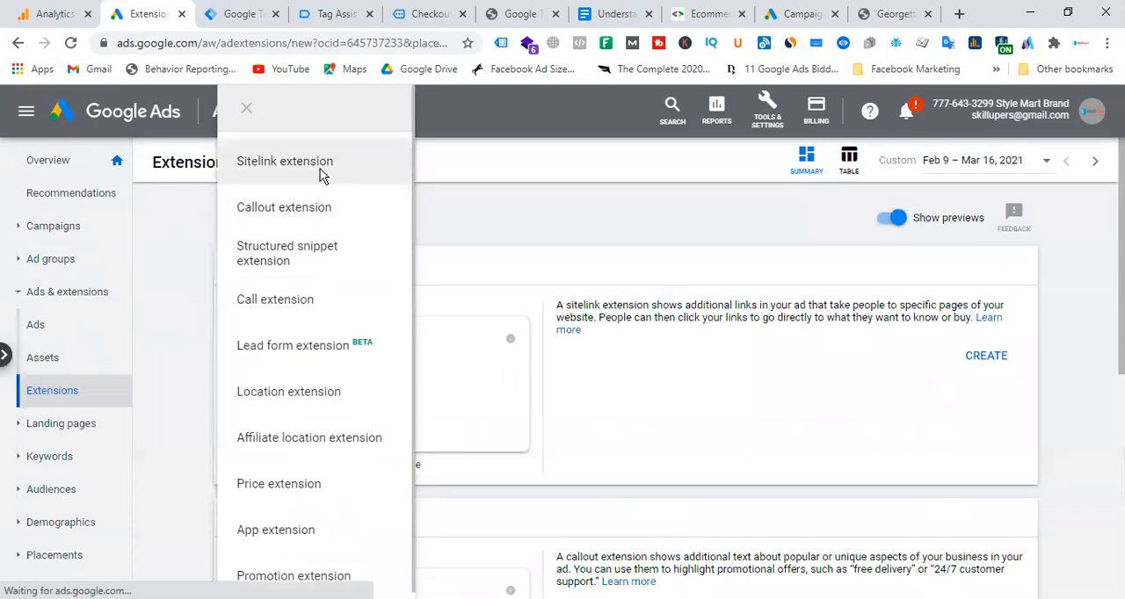
left_click(321, 174)
Look through the sitelink fields and expand the sitelink URL options to examine the tracking template and suffix settings.
scroll(259, 307, "down", 5)
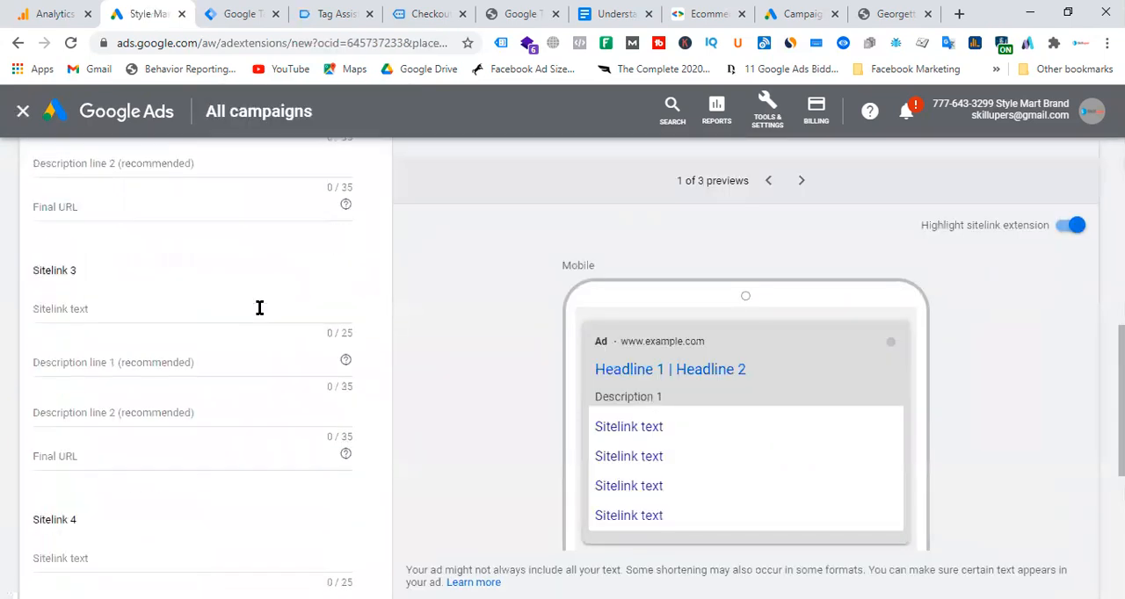
scroll(259, 308, "down", 3)
left_click(128, 448)
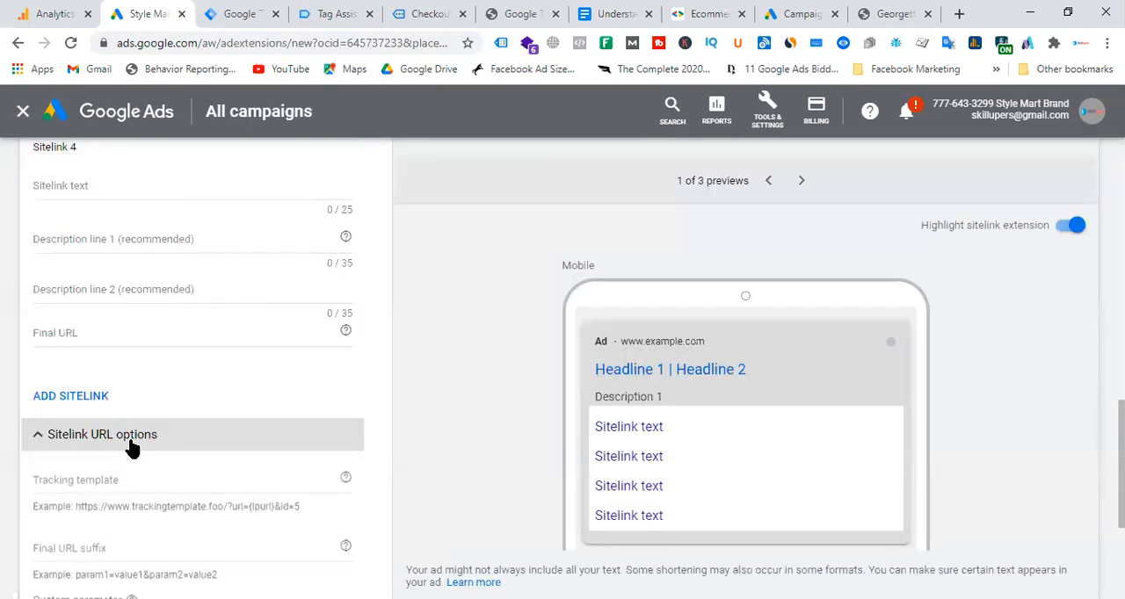
scroll(196, 479, "down", 1)
scroll(195, 479, "down", 1)
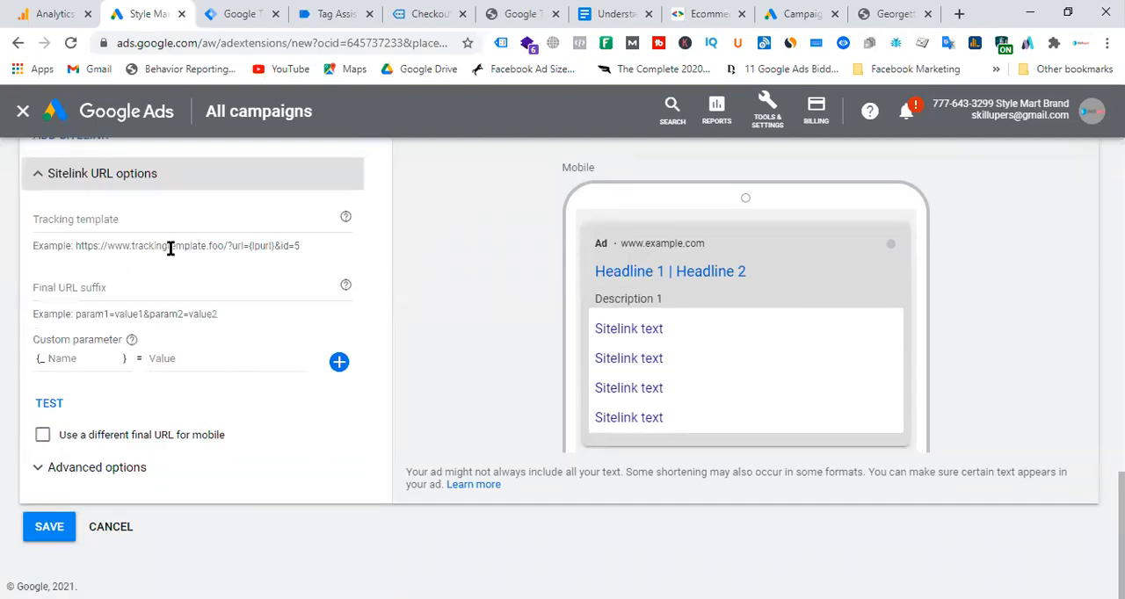
Check the sitelink's tracking template, final URL suffix and custom parameter fields, and close the sitelink form without saving.
left_click(124, 215)
left_click(127, 280)
left_click(103, 358)
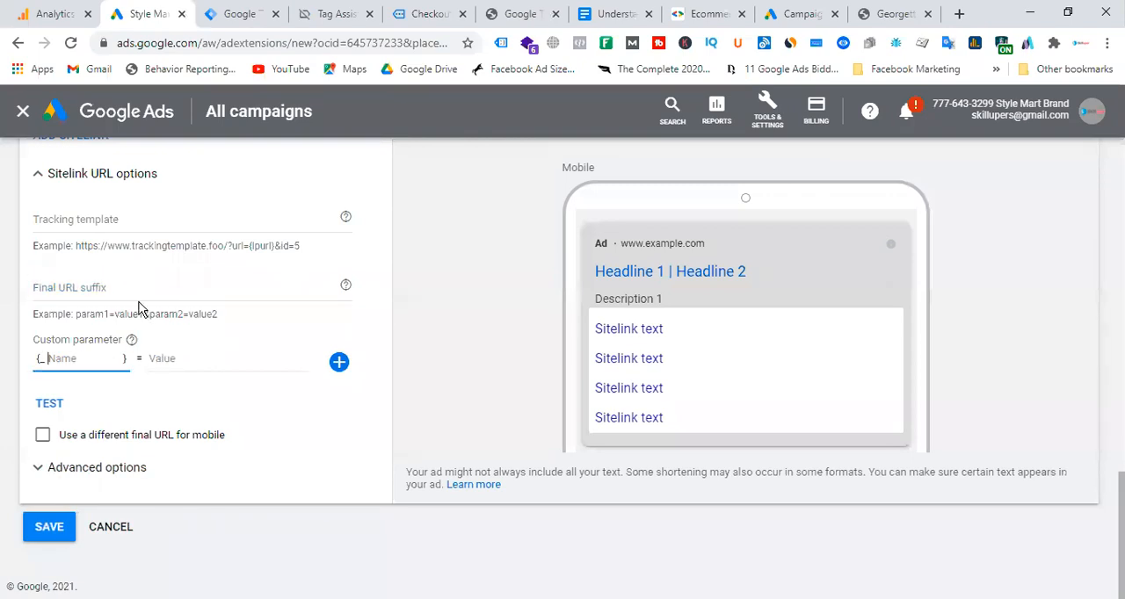
scroll(138, 308, "up", 15)
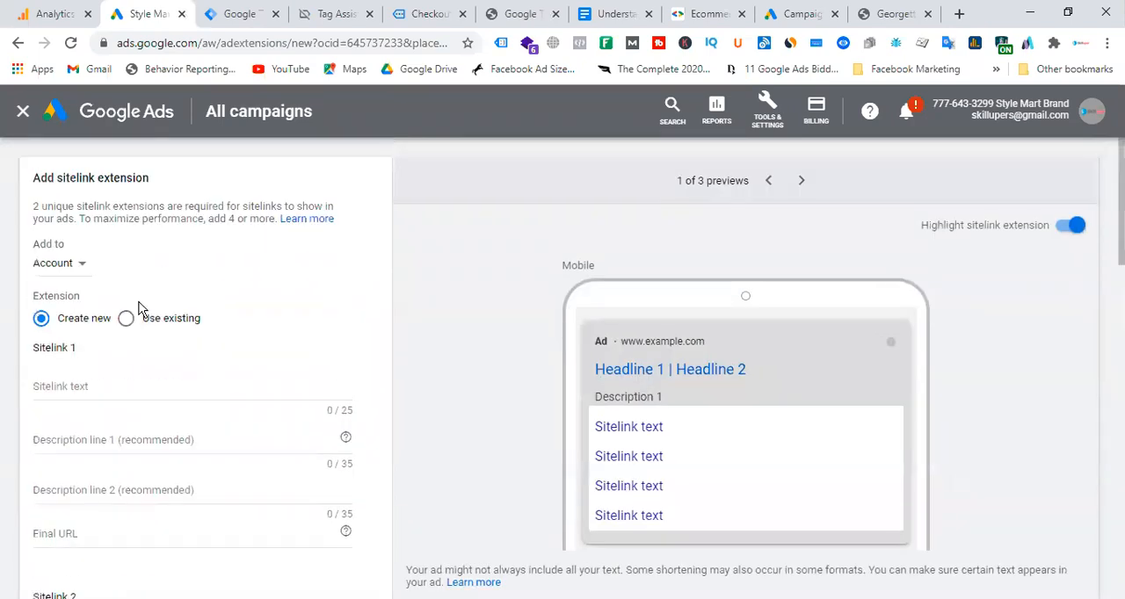
left_click(20, 112)
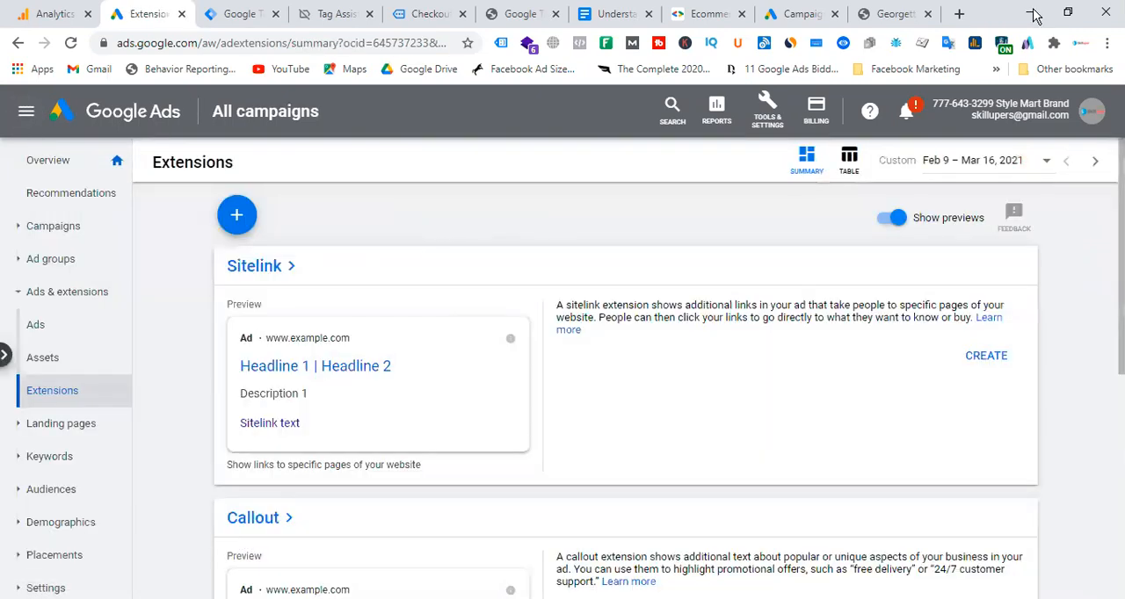
Search Google for "utm builder analytics" in a new browser tab and open the Campaign URL Builder form.
left_click(960, 14)
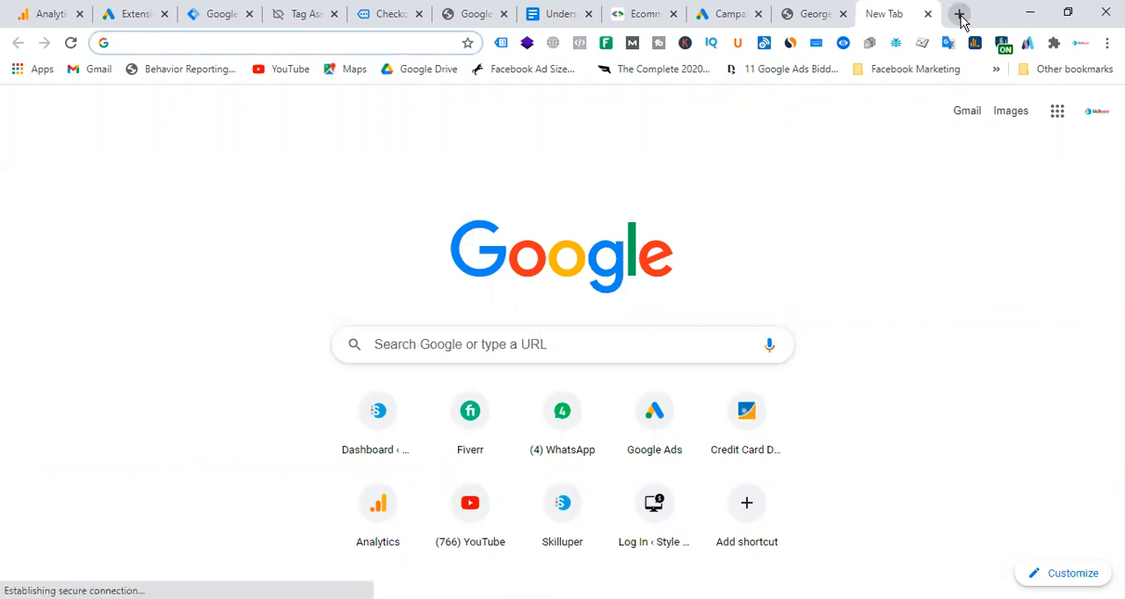
type("utl aral")
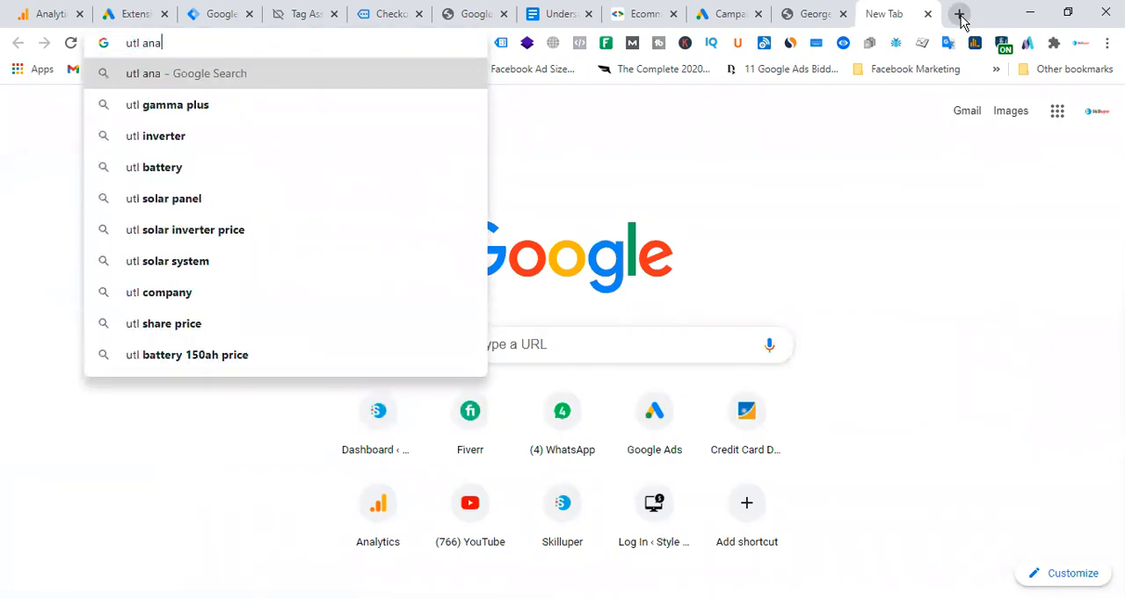
key("BackSpace")
key("BackSpace")
key("BackSpace")
key("BackSpace")
key("BackSpace")
key("BackSpace")
key("BackSpace")
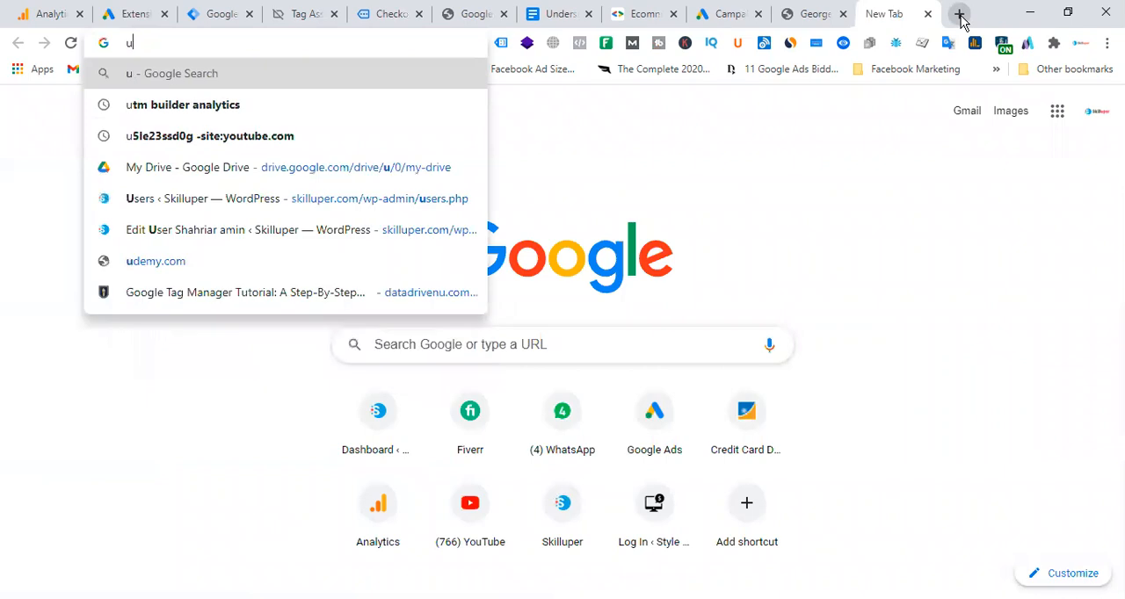
type("tm")
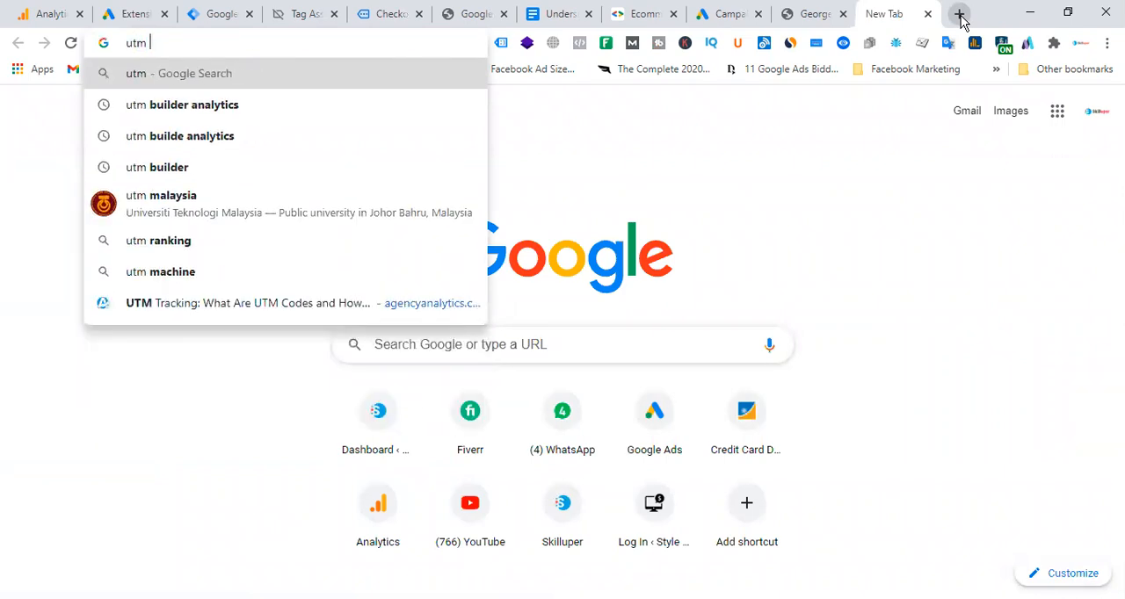
left_click(247, 107)
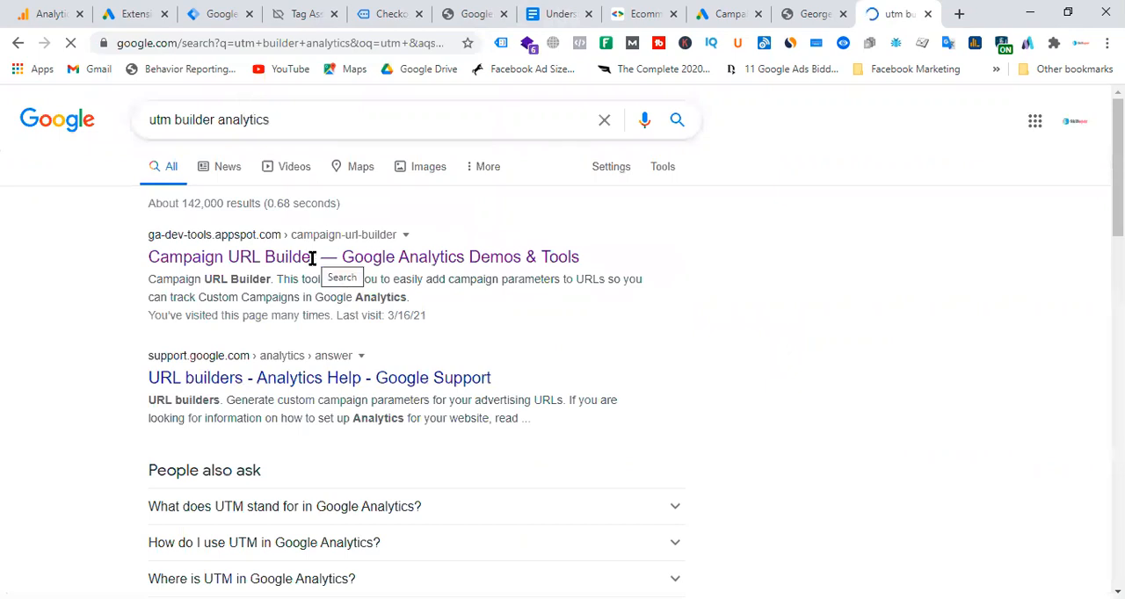
left_click(294, 260)
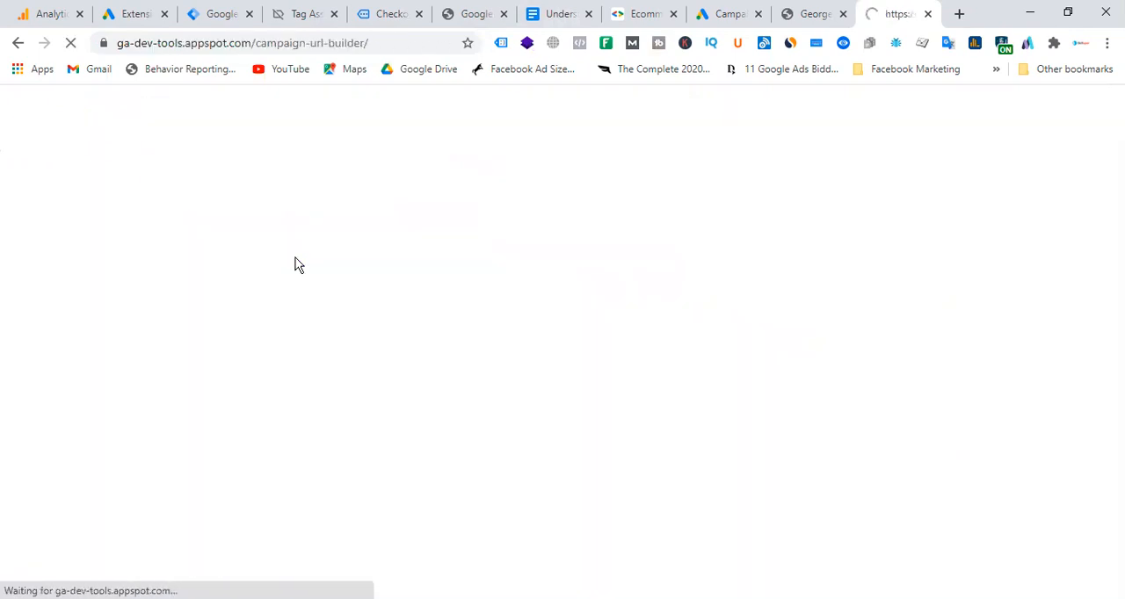
scroll(1089, 259, "down", 2)
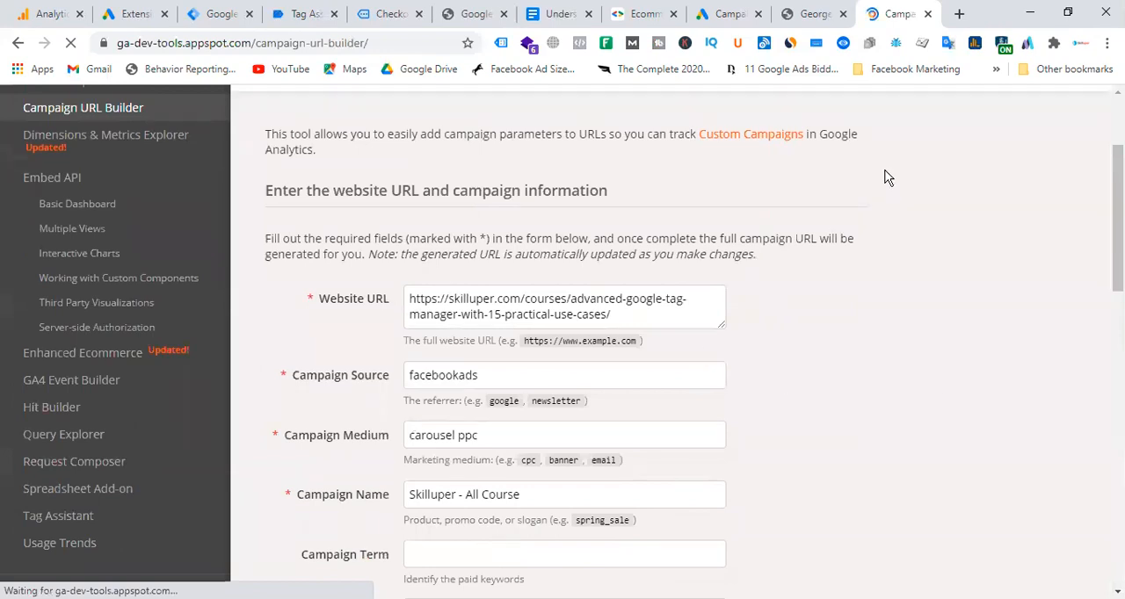
Switch to the Petit Moi account's campaign list and review the cost, conversion and bid strategy figures for Petit Moi | Search.
left_click(49, 13)
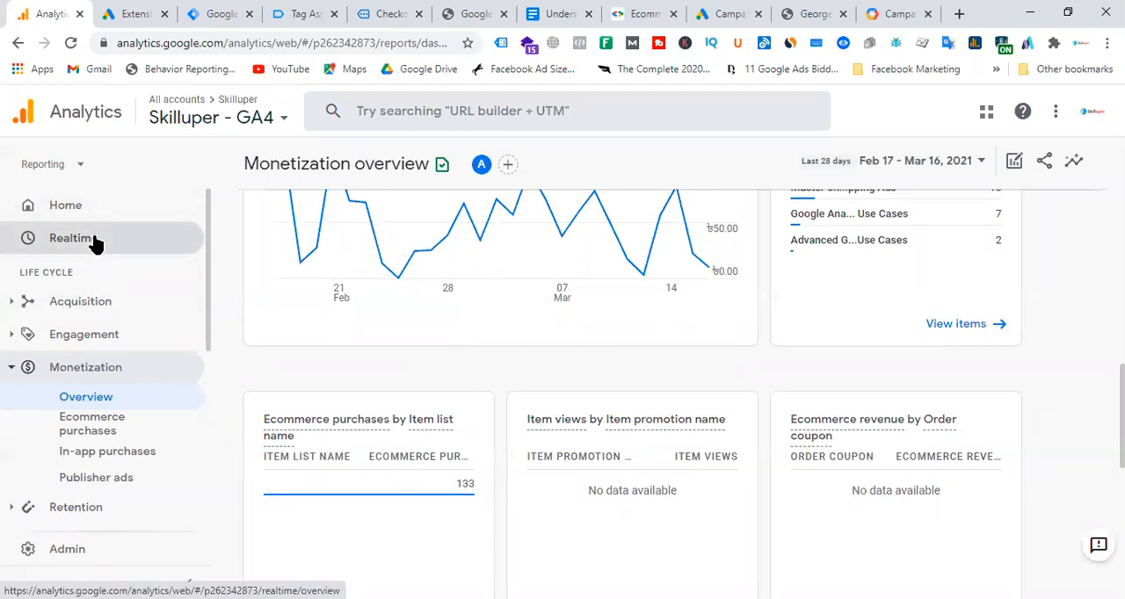
left_click(730, 13)
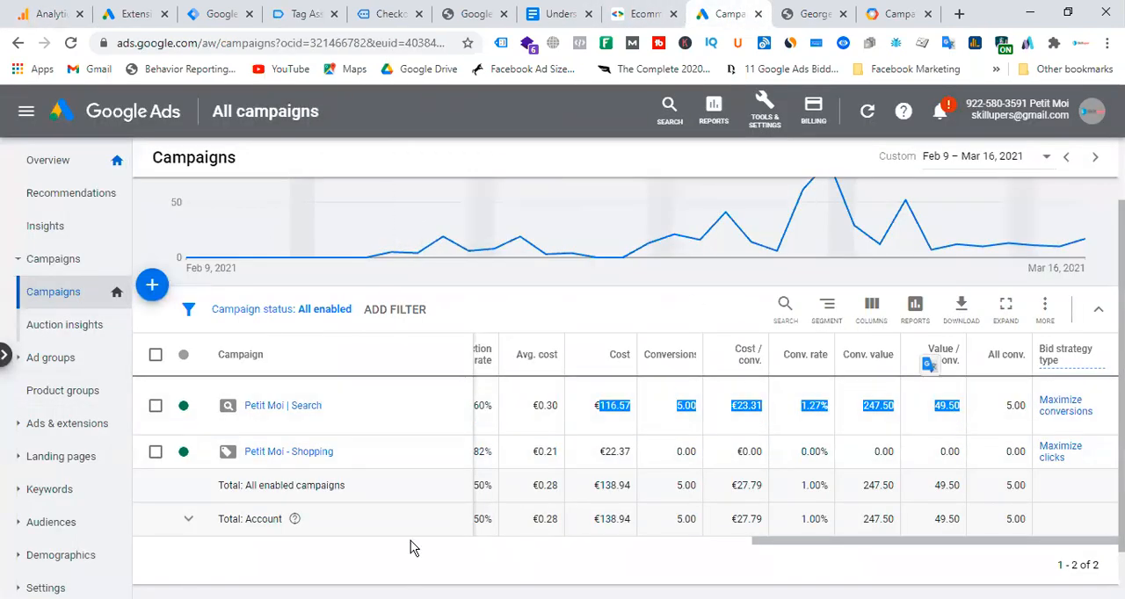
left_click(491, 402)
left_click_drag(491, 406, 1093, 422)
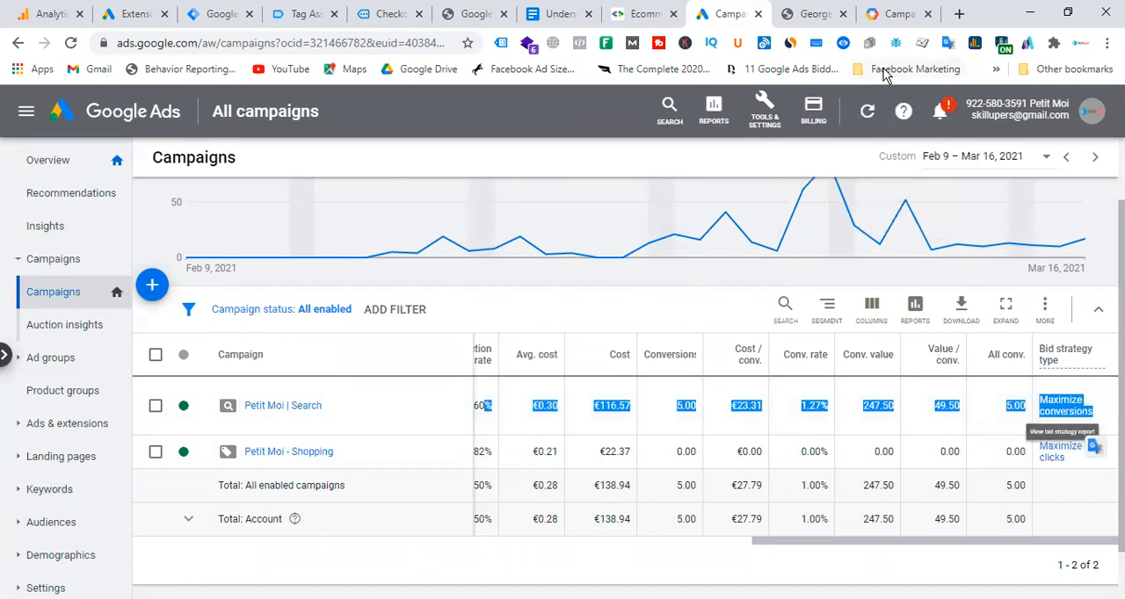
Open the Traffic acquisition report for Skilluper - GA4 in Google Analytics and examine the users and sessions by session source/medium.
left_click(50, 13)
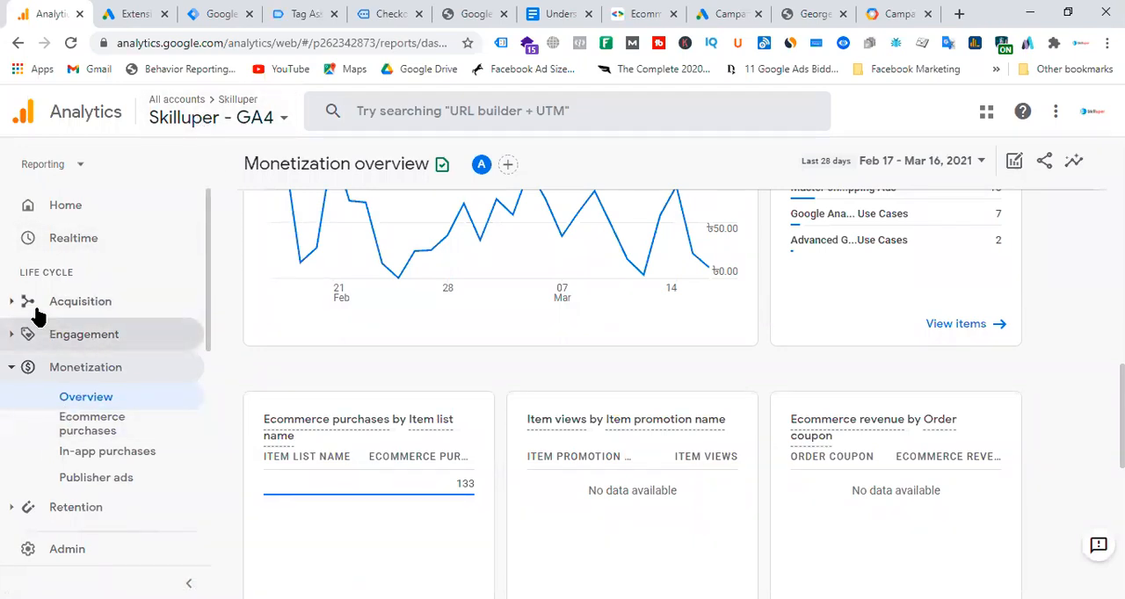
left_click(7, 304)
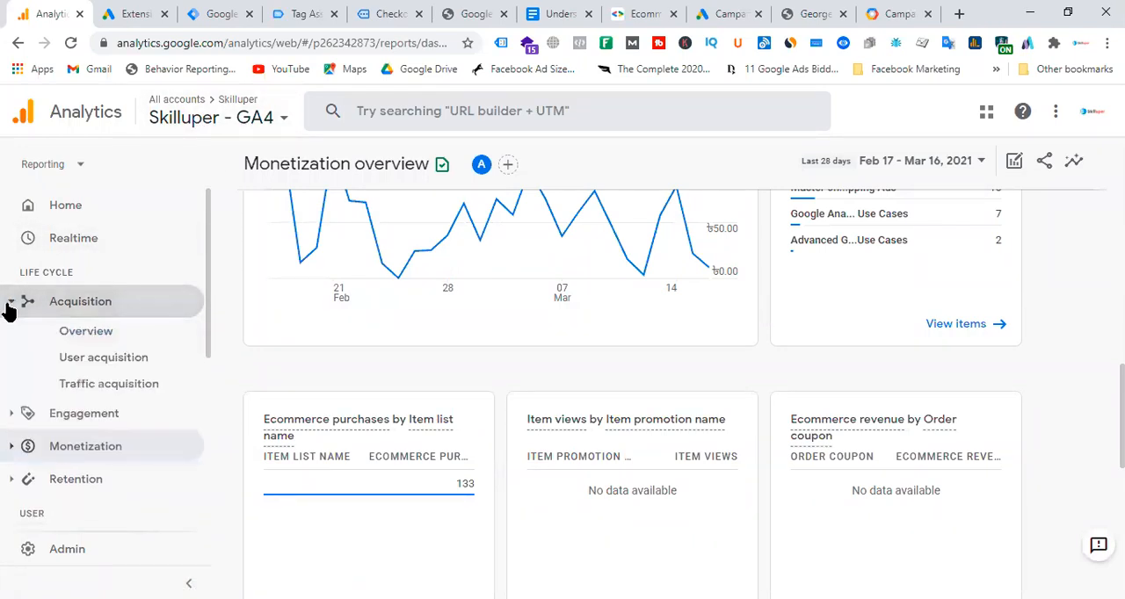
left_click(114, 386)
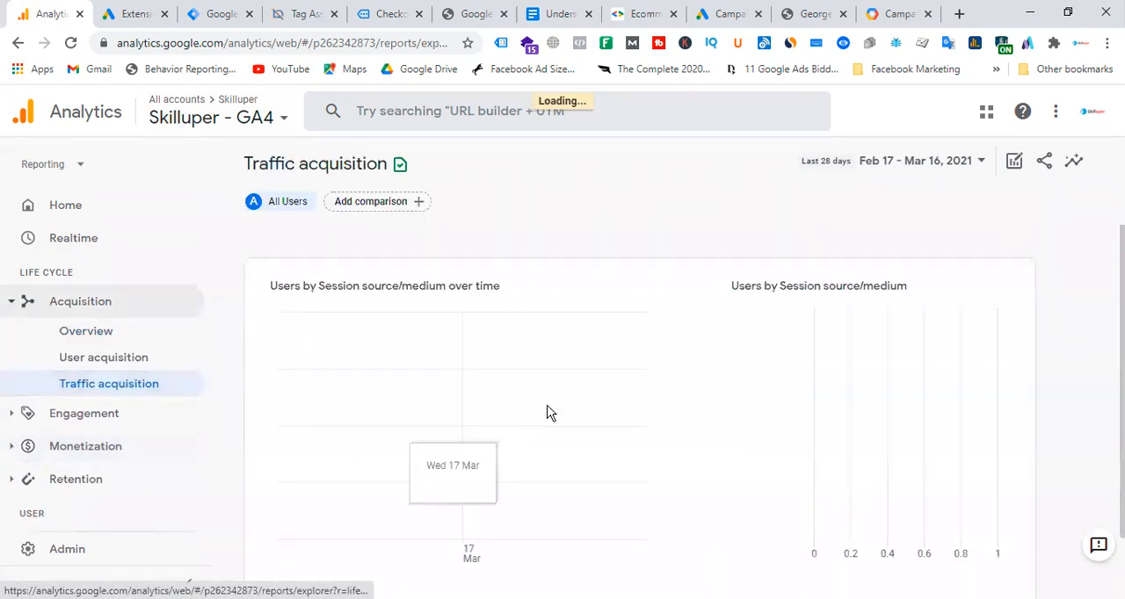
scroll(499, 299, "down", 3)
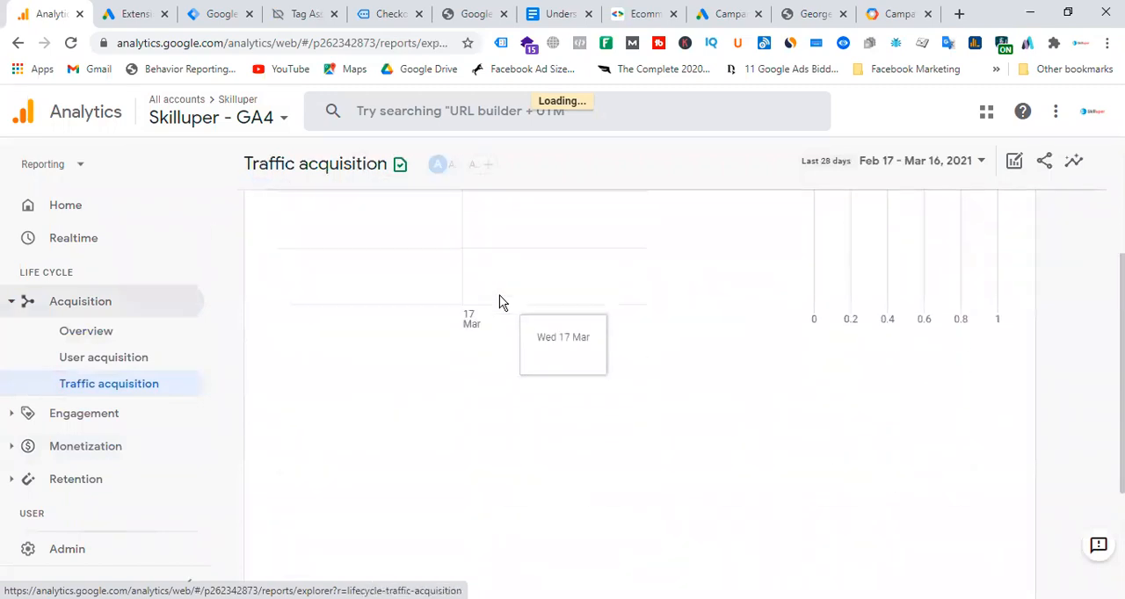
scroll(499, 301, "down", 2)
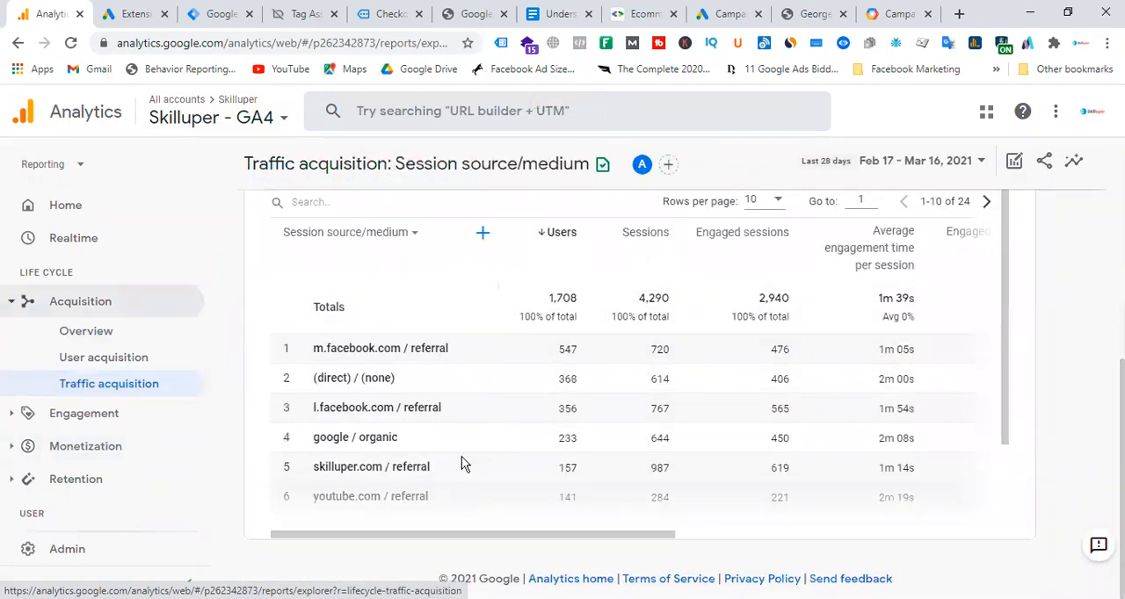
scroll(483, 411, "down", 1)
scroll(488, 411, "down", 1)
scroll(484, 412, "up", 4)
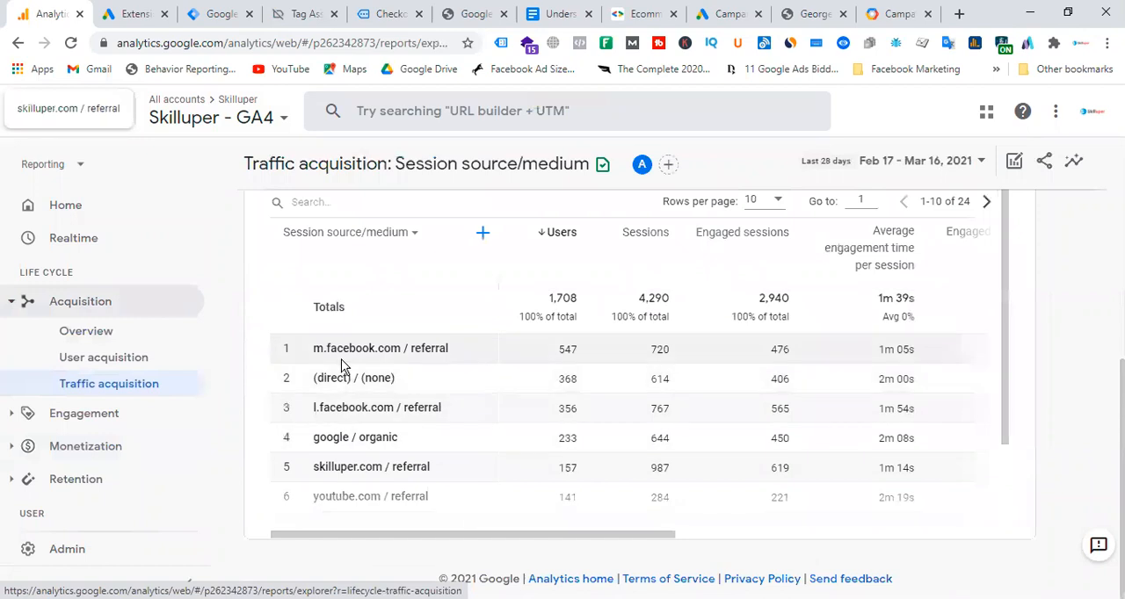
scroll(466, 381, "down", 3)
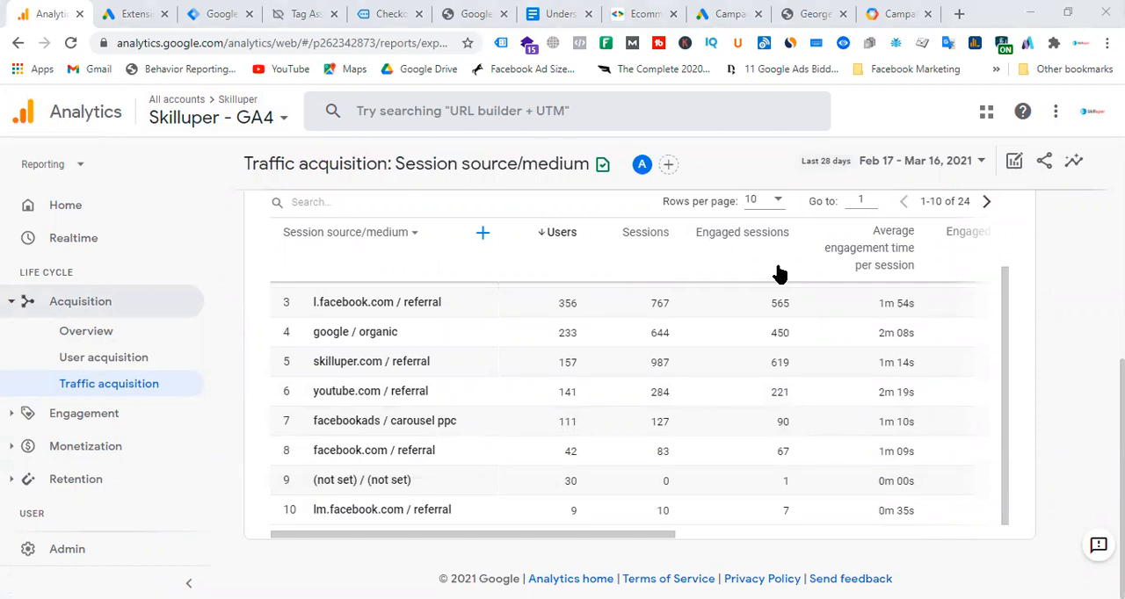
Switch to Facebook Ads Manager and open the Caro - All Courses - 999 ad in the Skilluper - All Course campaign for editing.
key("alt+Tab")
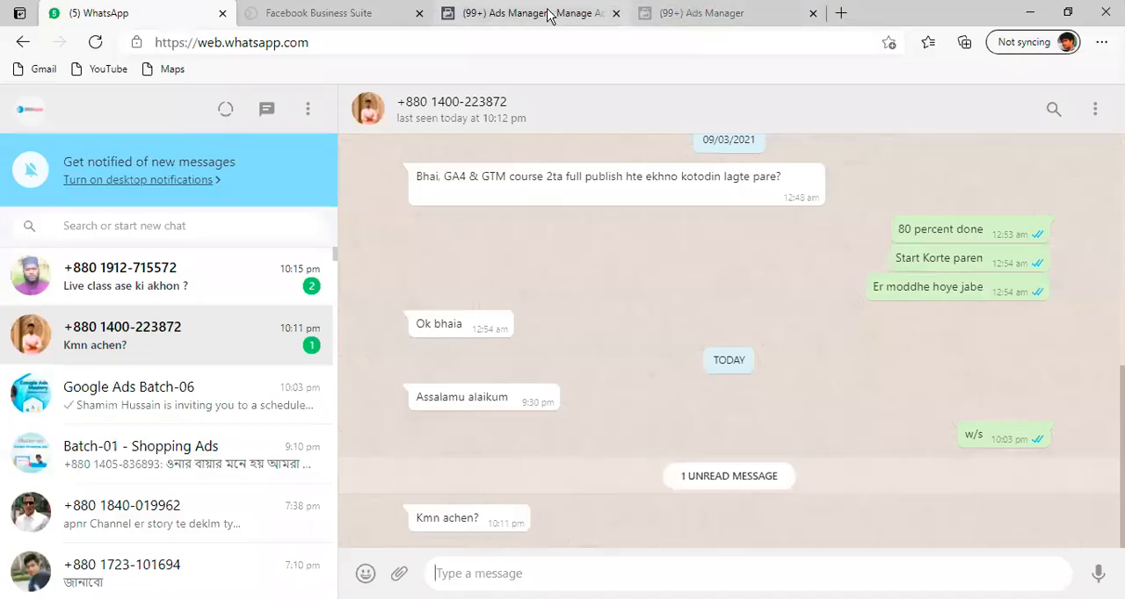
left_click(548, 15)
left_click(694, 13)
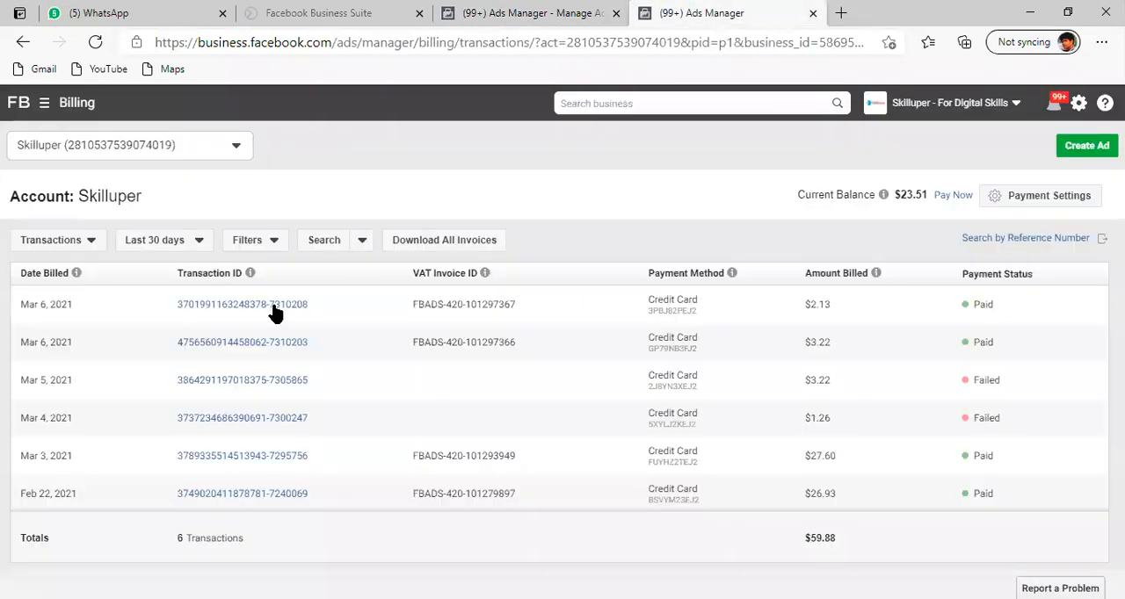
left_click(527, 13)
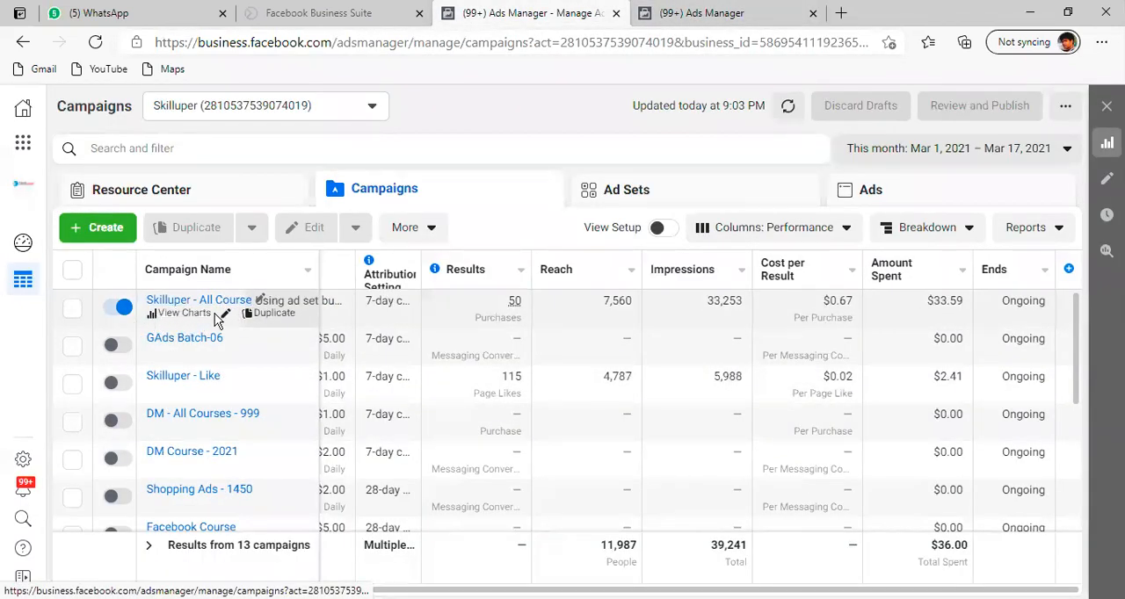
left_click(225, 314)
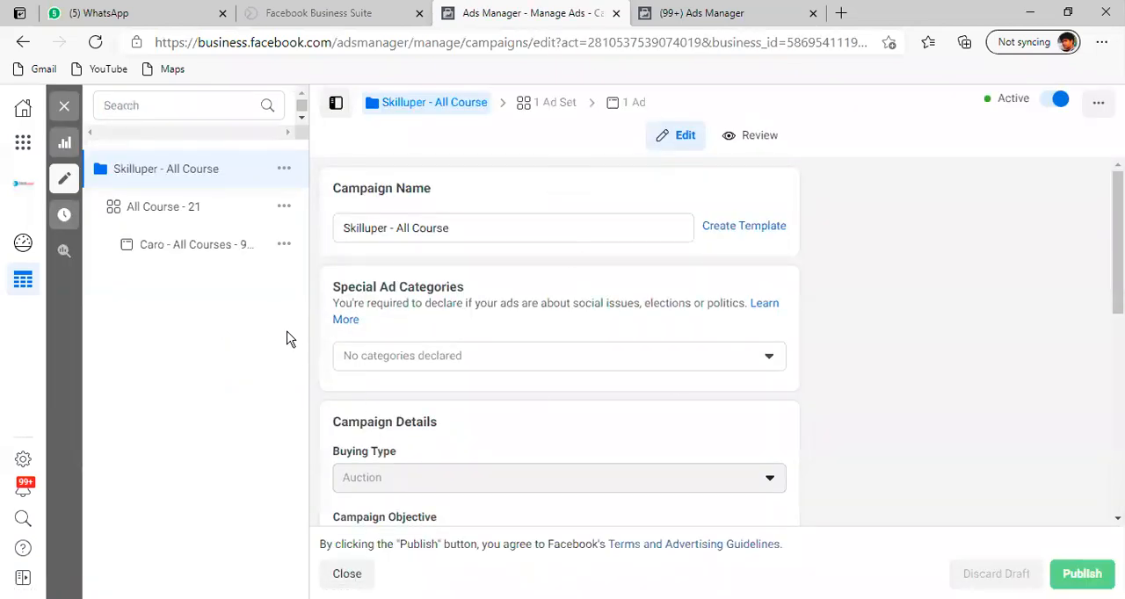
left_click(216, 255)
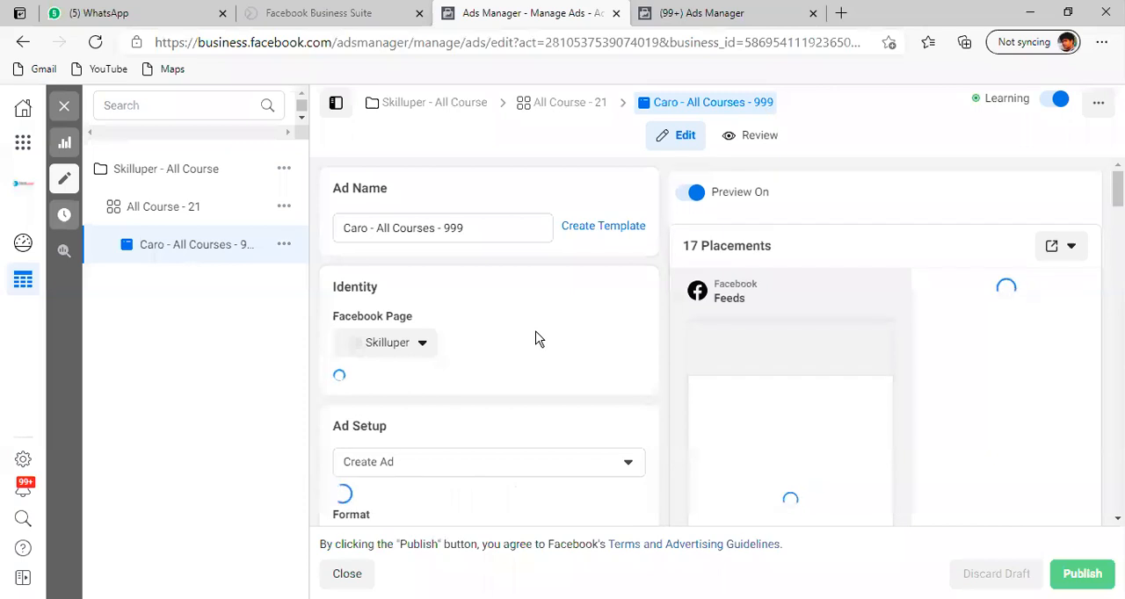
Examine the Google Ads Mastery carousel card's website URL, including its base address and the utm_source, utm_medium and utm_campaign parameters.
scroll(535, 339, "down", 2)
scroll(537, 339, "down", 1)
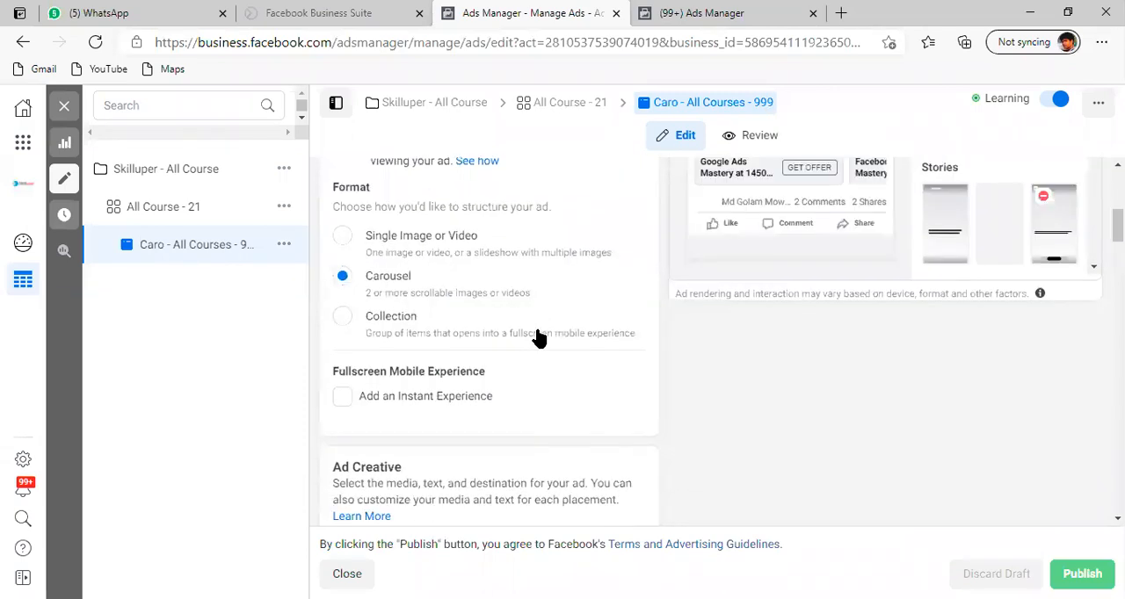
scroll(537, 338, "down", 3)
scroll(537, 337, "down", 5)
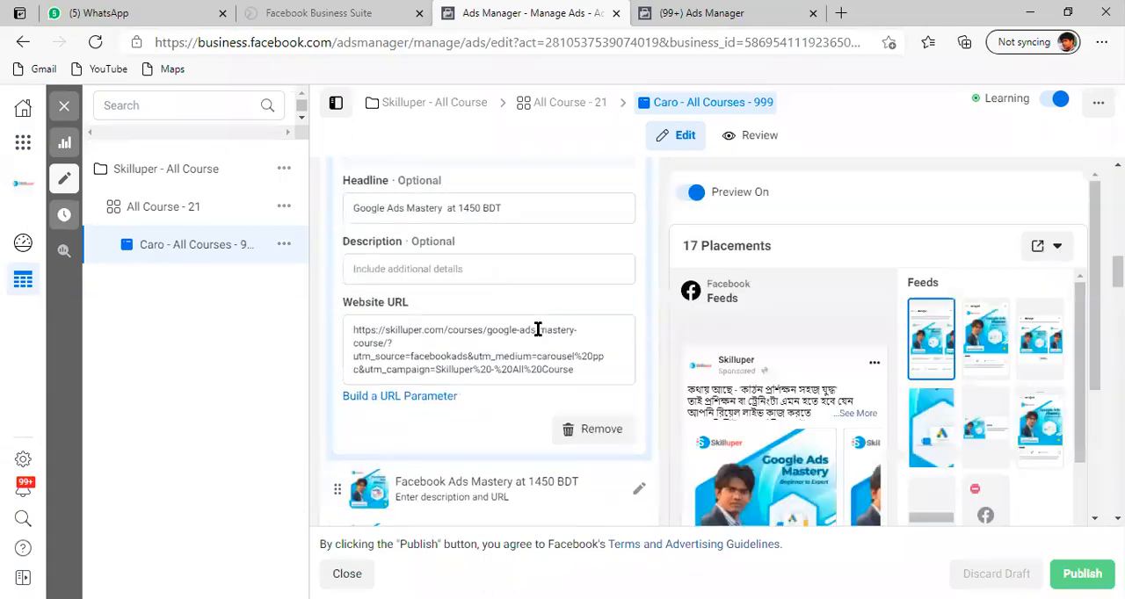
scroll(530, 337, "up", 1)
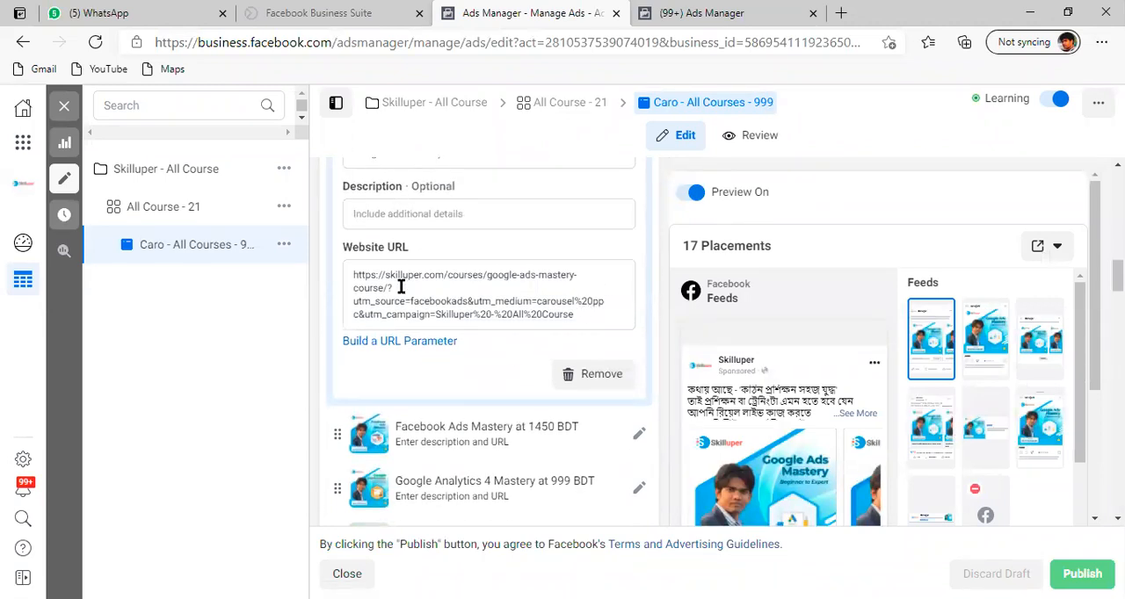
left_click_drag(383, 287, 347, 278)
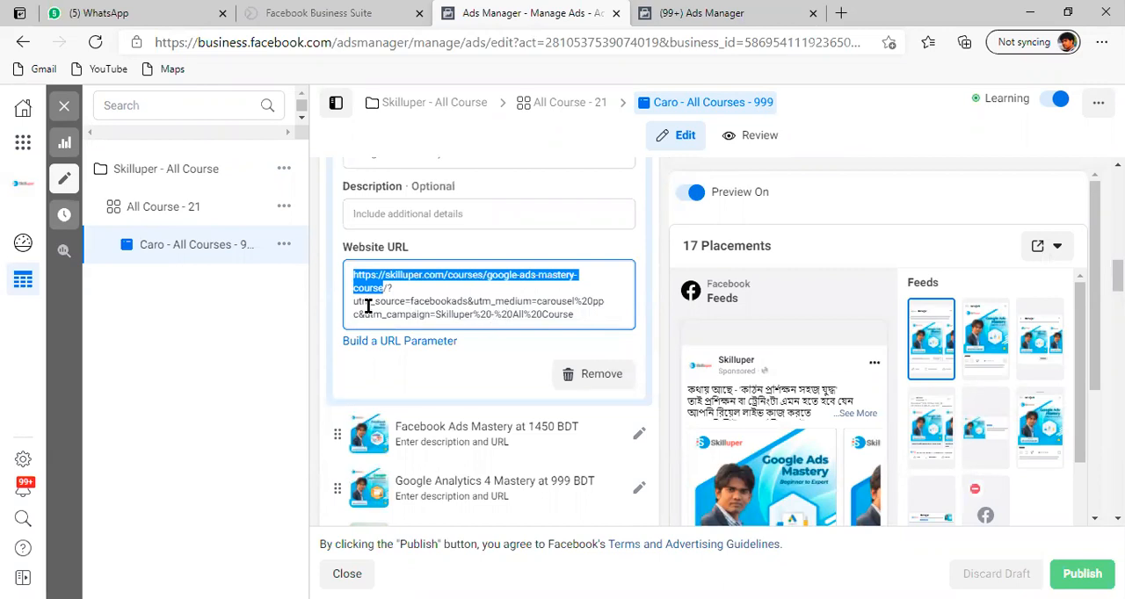
double_click(439, 301)
double_click(508, 303)
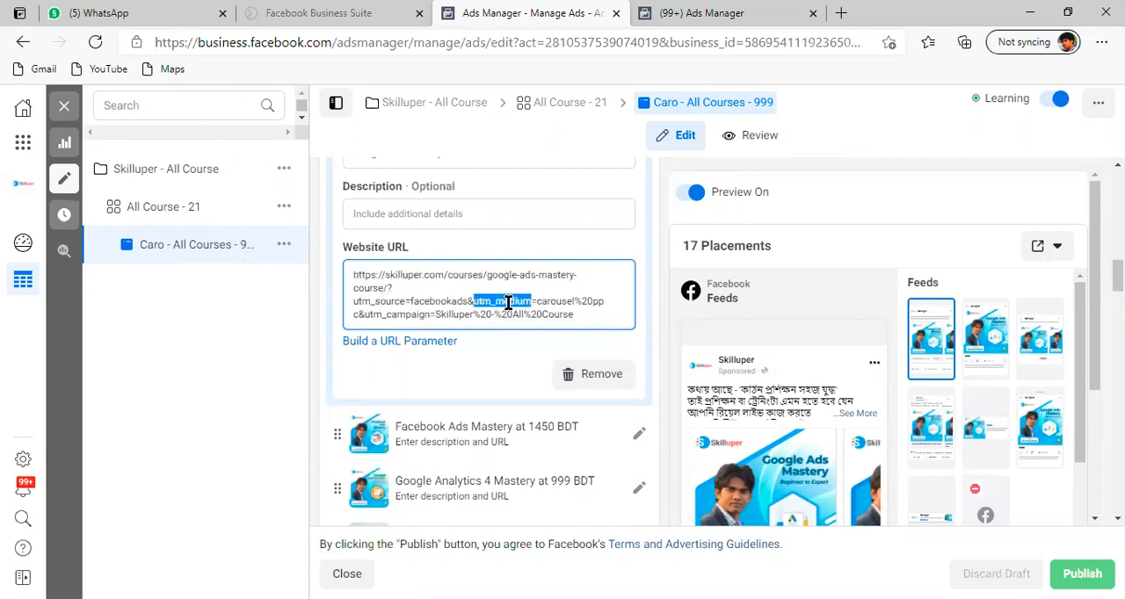
double_click(550, 302)
double_click(592, 302)
double_click(397, 315)
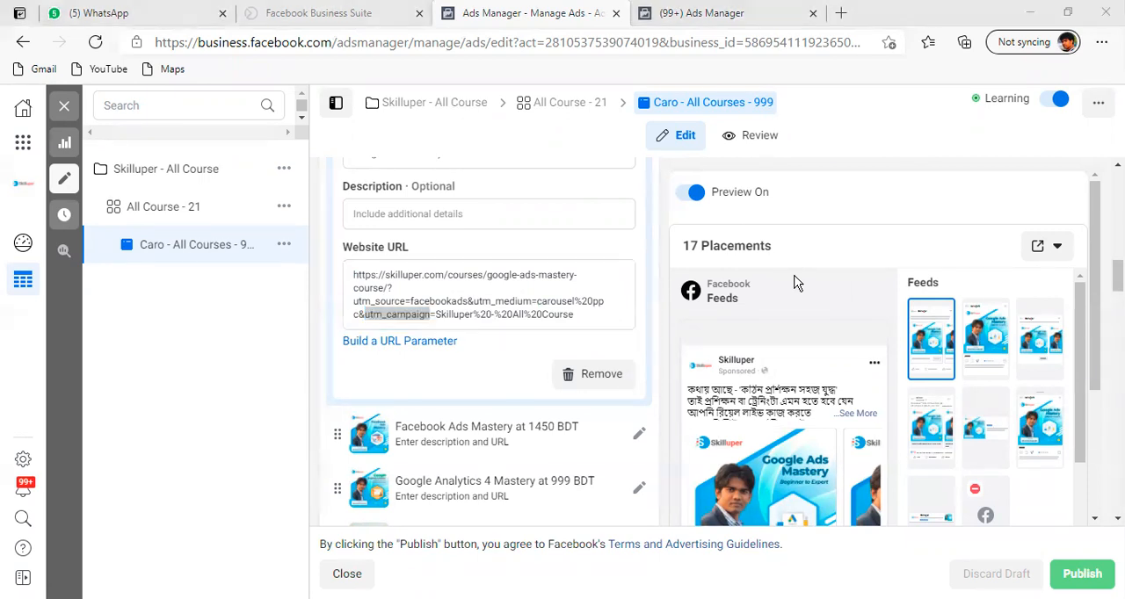
Switch to the Campaign URL Builder in the other browser and examine the website URL entered for the Google Tag Manager course.
key("alt+Tab")
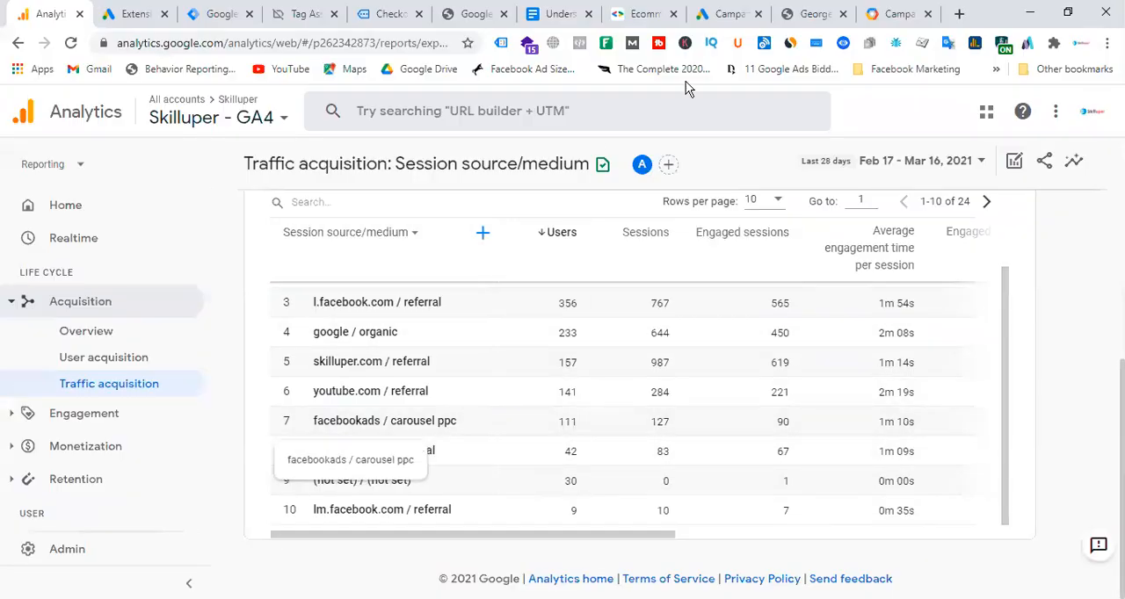
left_click(882, 16)
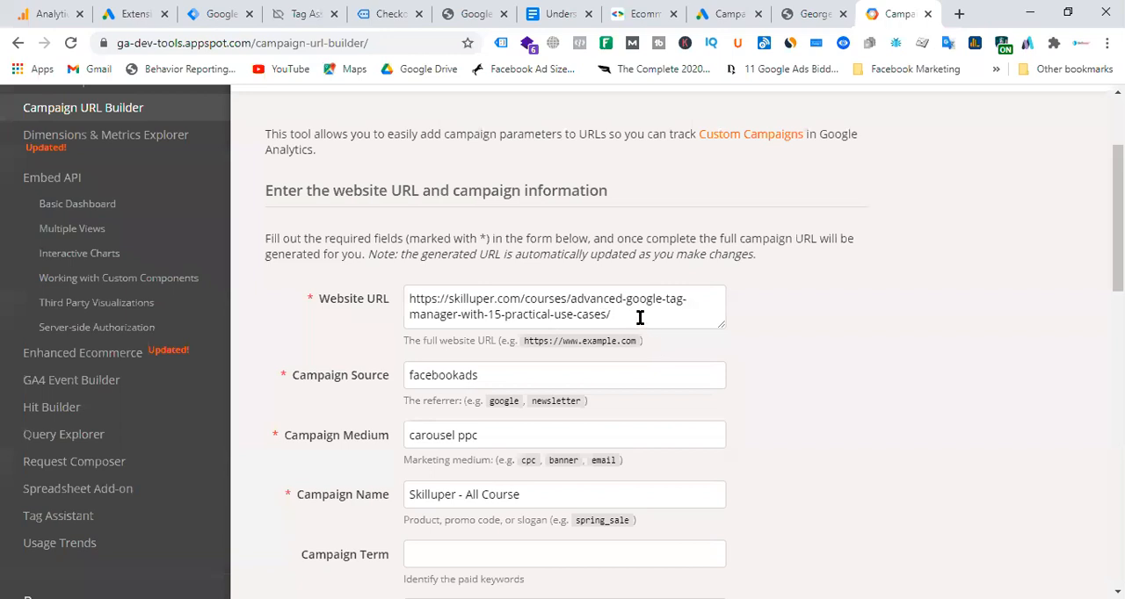
left_click_drag(636, 314, 397, 296)
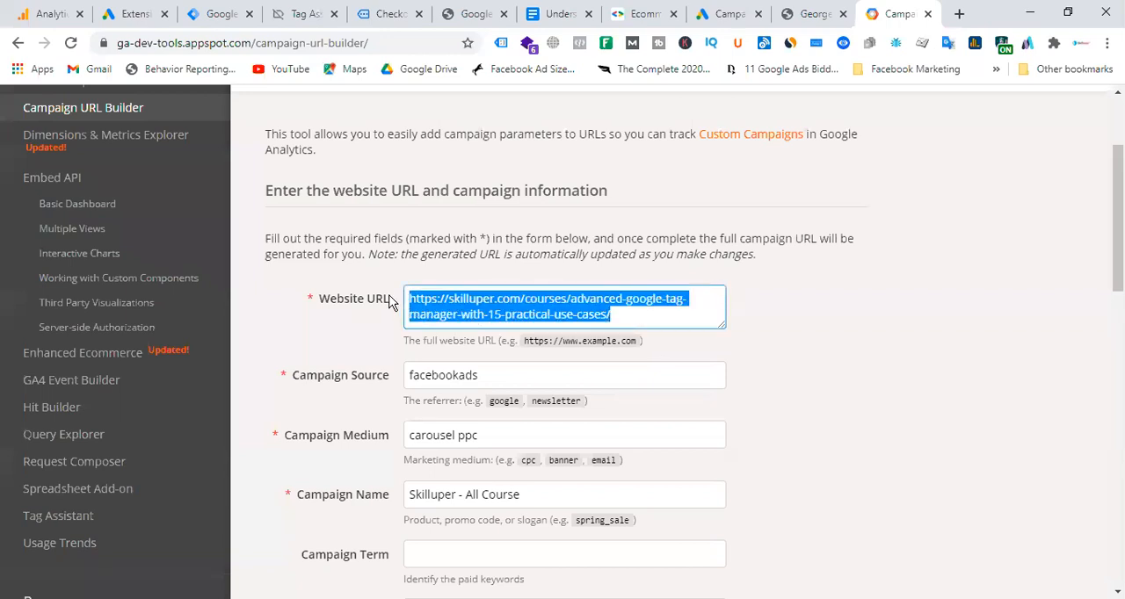
left_click(645, 321)
left_click_drag(631, 314, 402, 296)
left_click(638, 321)
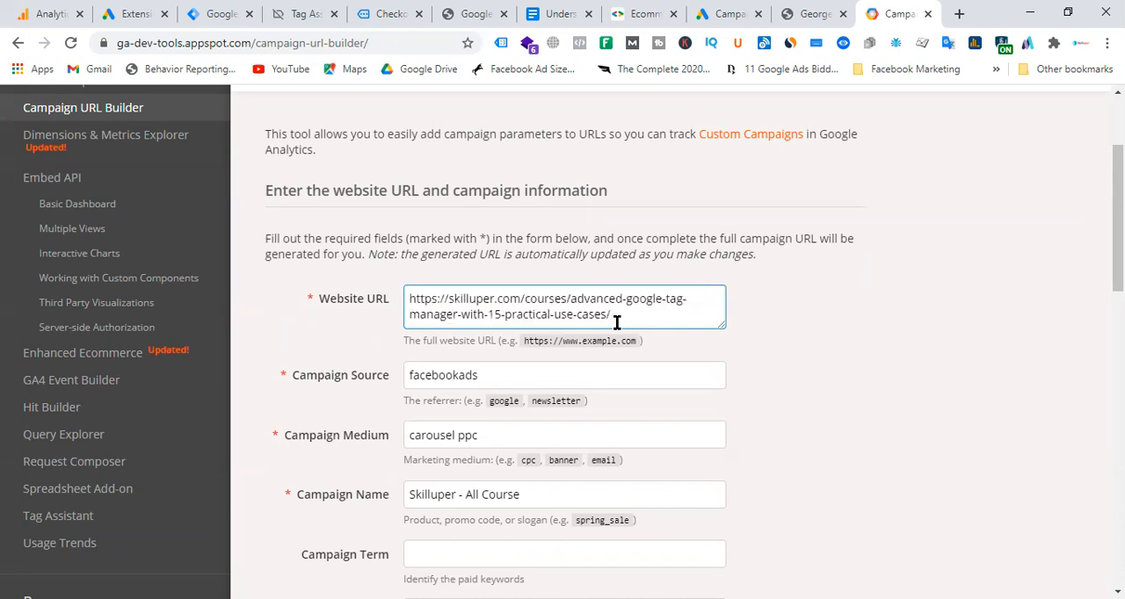
left_click_drag(629, 319, 405, 293)
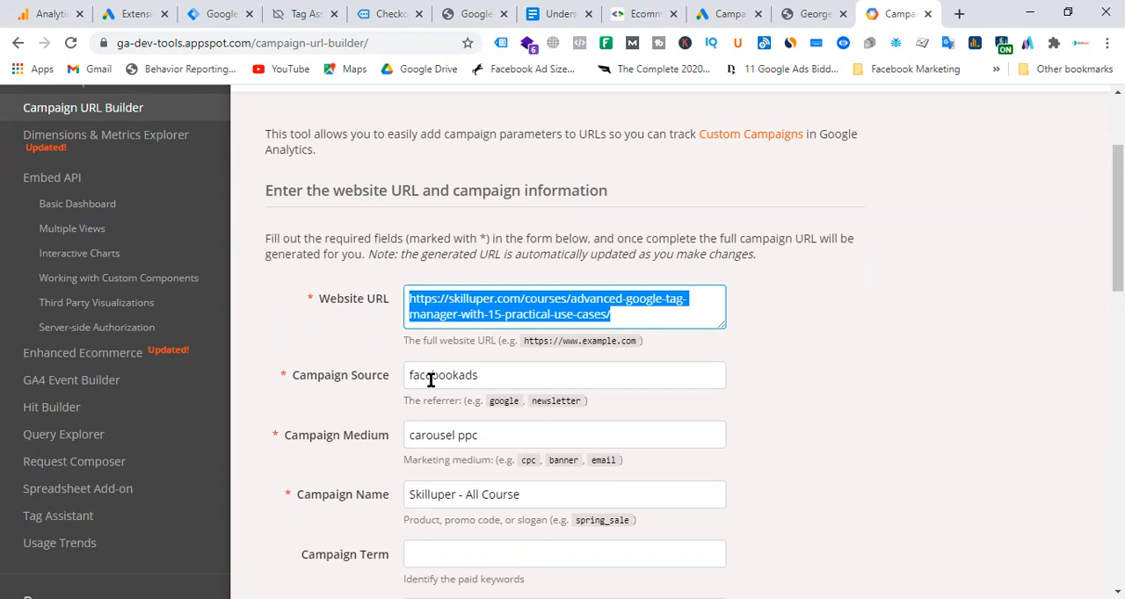
Examine the builder's campaign source, medium and name values, comparing them with the UTM-tagged website URL in Facebook Ads Manager.
left_click_drag(508, 376, 425, 375)
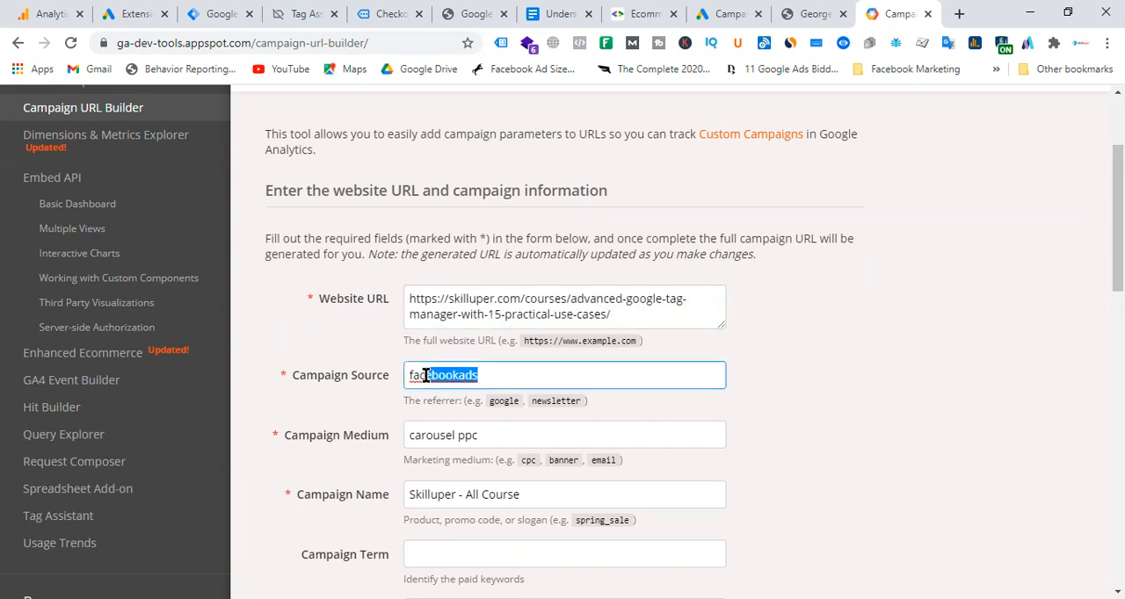
left_click_drag(526, 437, 349, 440)
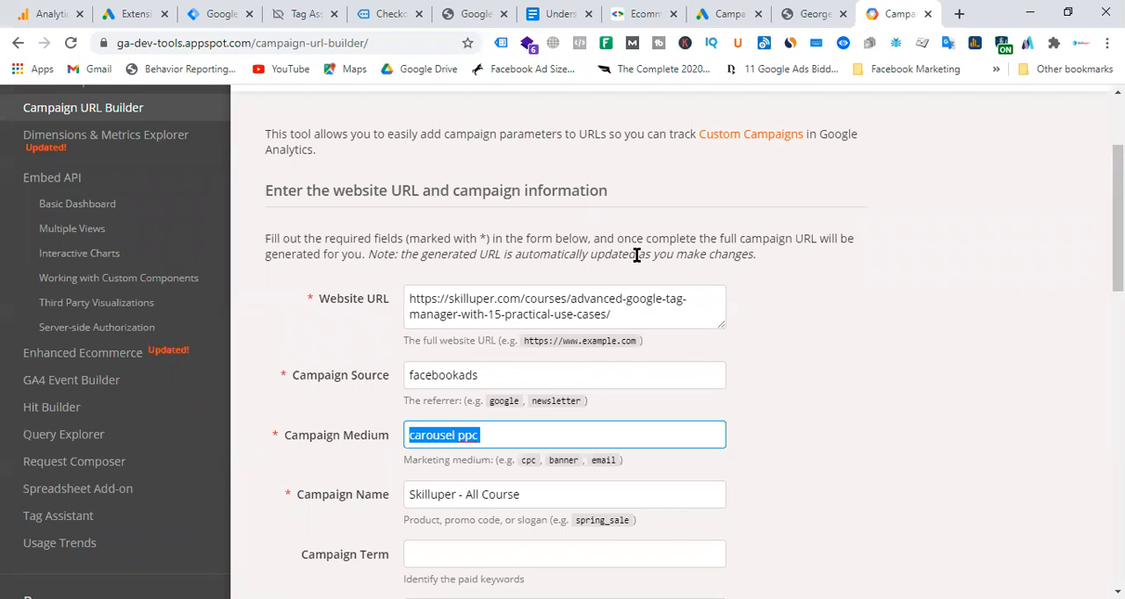
key("alt+Tab")
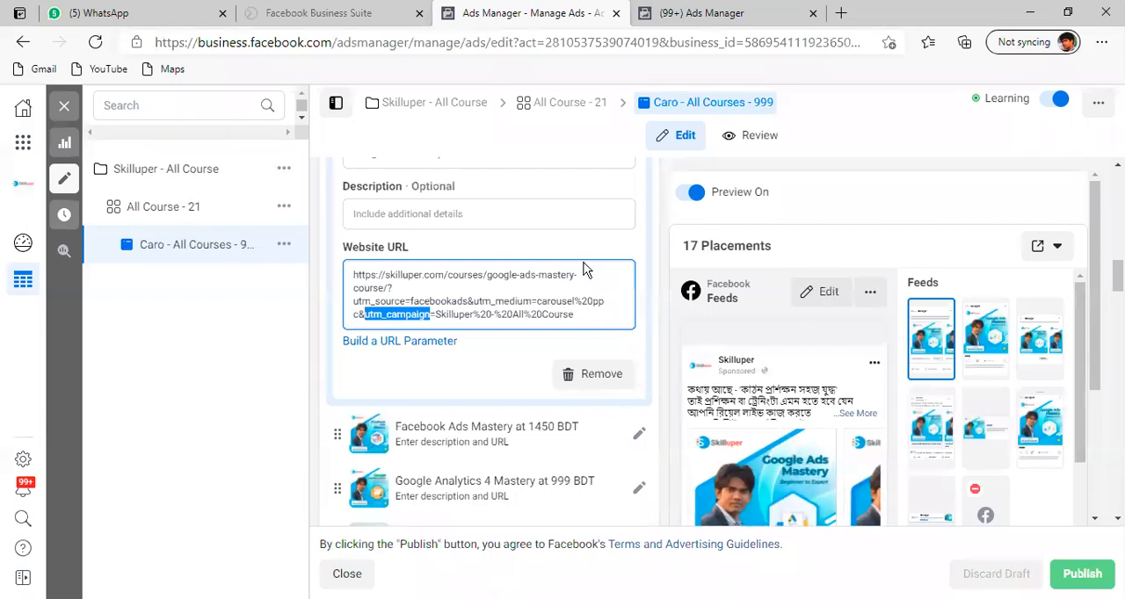
key("alt+Tab")
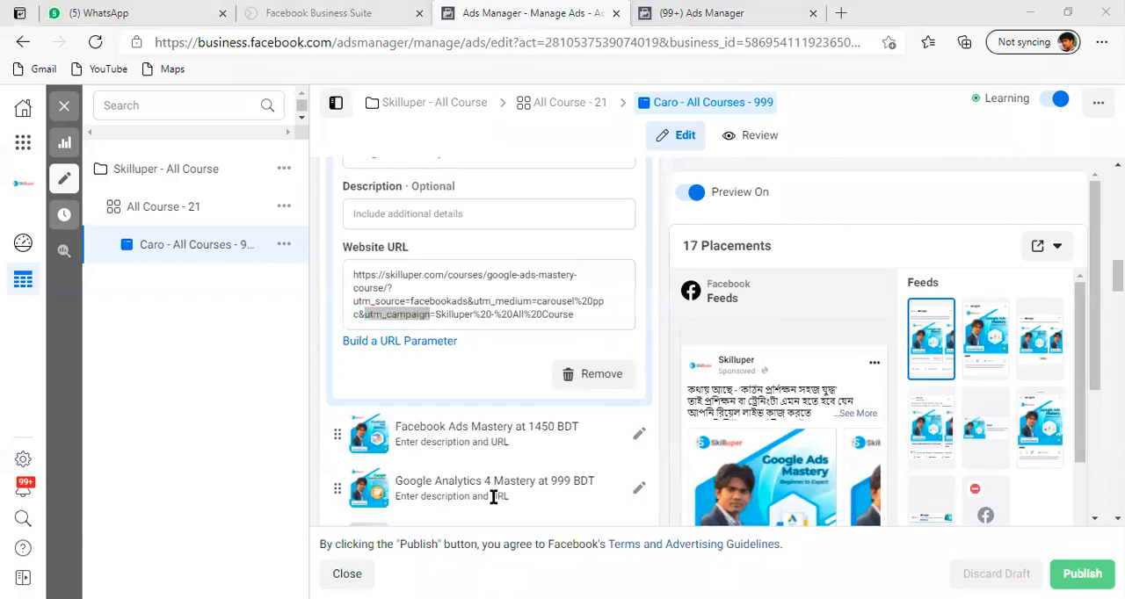
left_click_drag(534, 495, 346, 499)
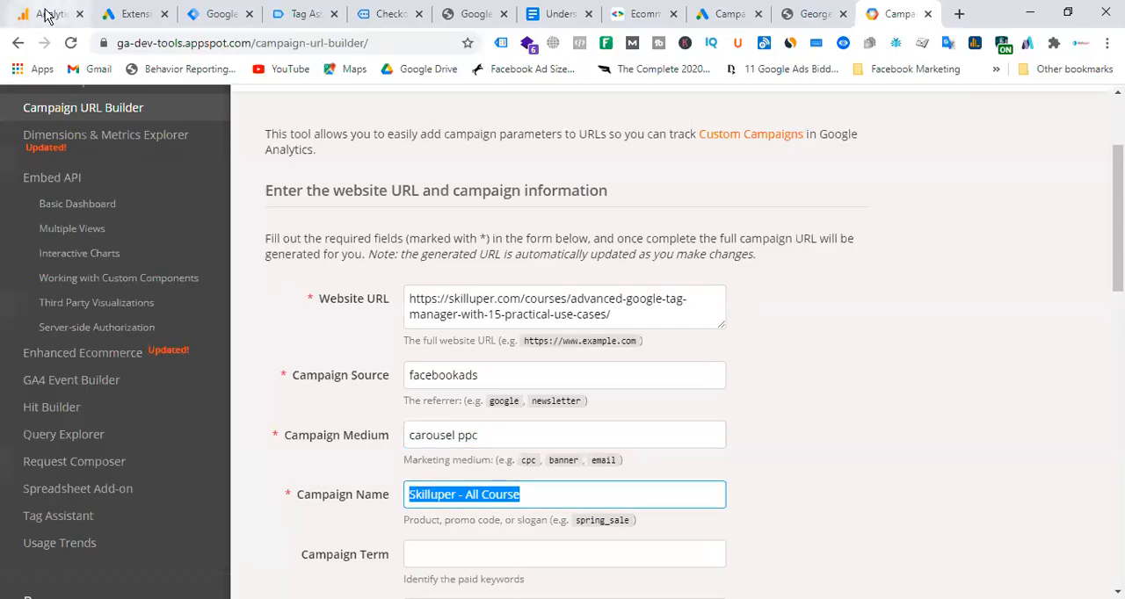
Return to the Analytics Traffic acquisition report and set its date range to Mar 1 - Mar 17, 2021.
left_click(46, 15)
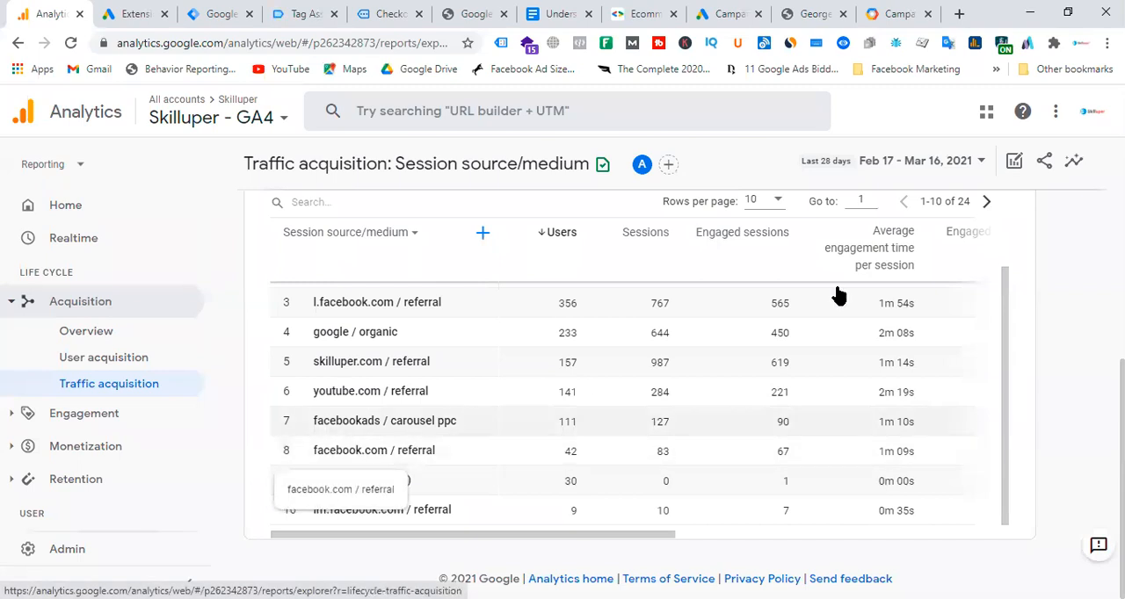
left_click(946, 161)
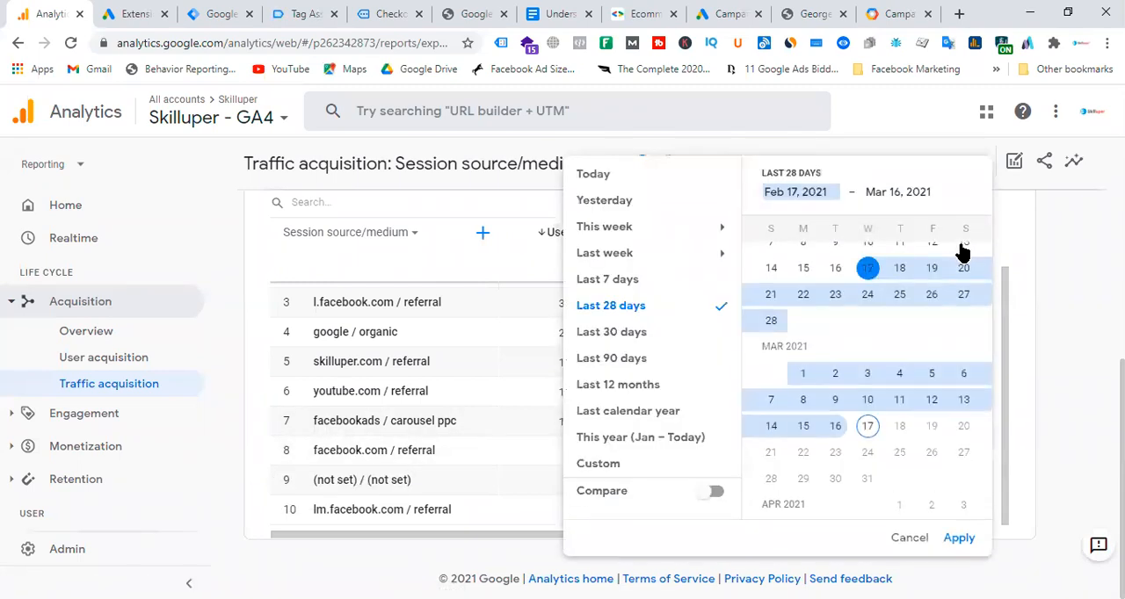
left_click(801, 381)
left_click(869, 434)
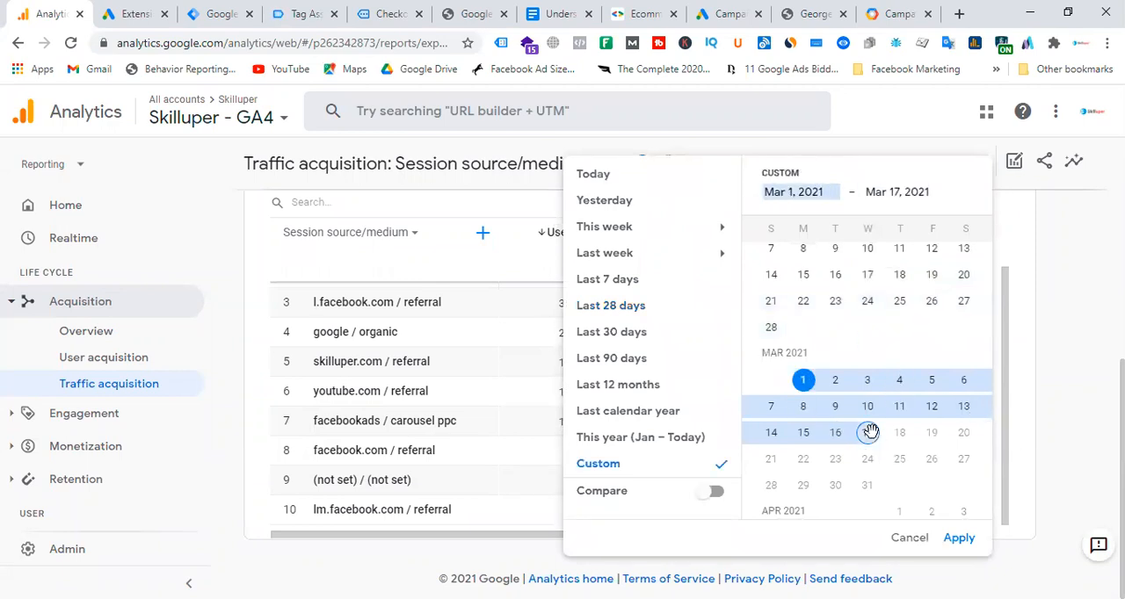
left_click(956, 537)
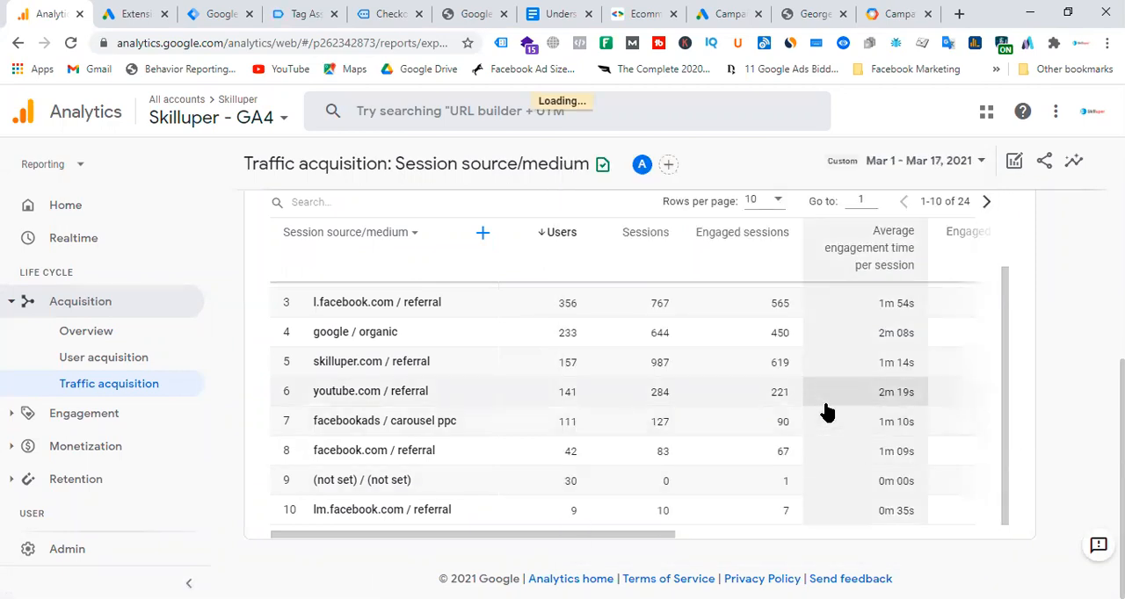
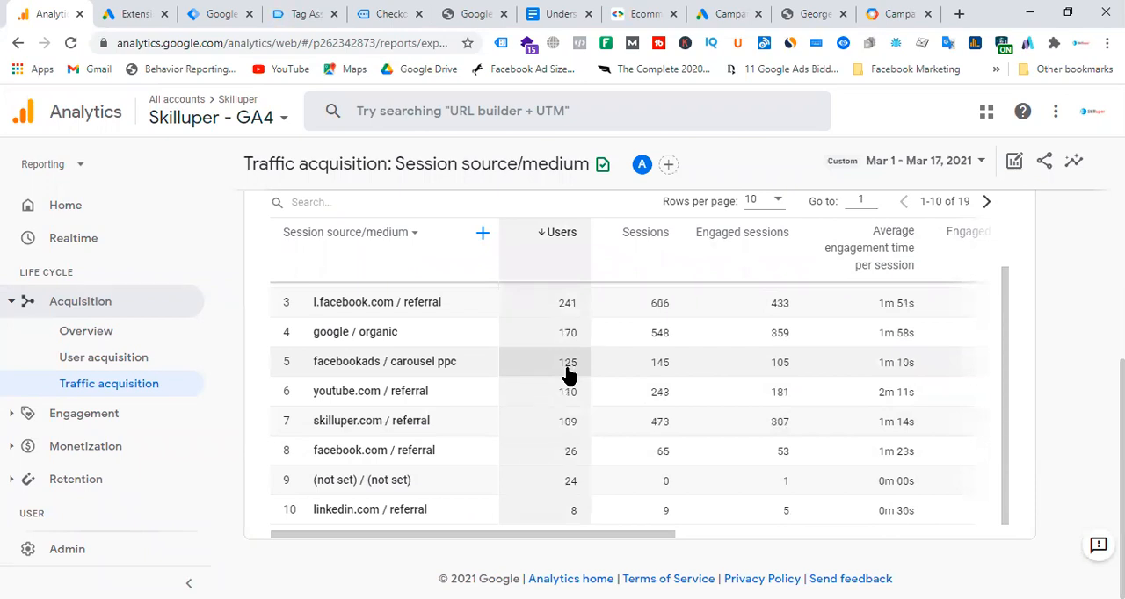
Open the responsive search ad of Website traffic-Search-1 for editing in Google Ads and copy its final URL.
left_click(220, 14)
left_click(159, 23)
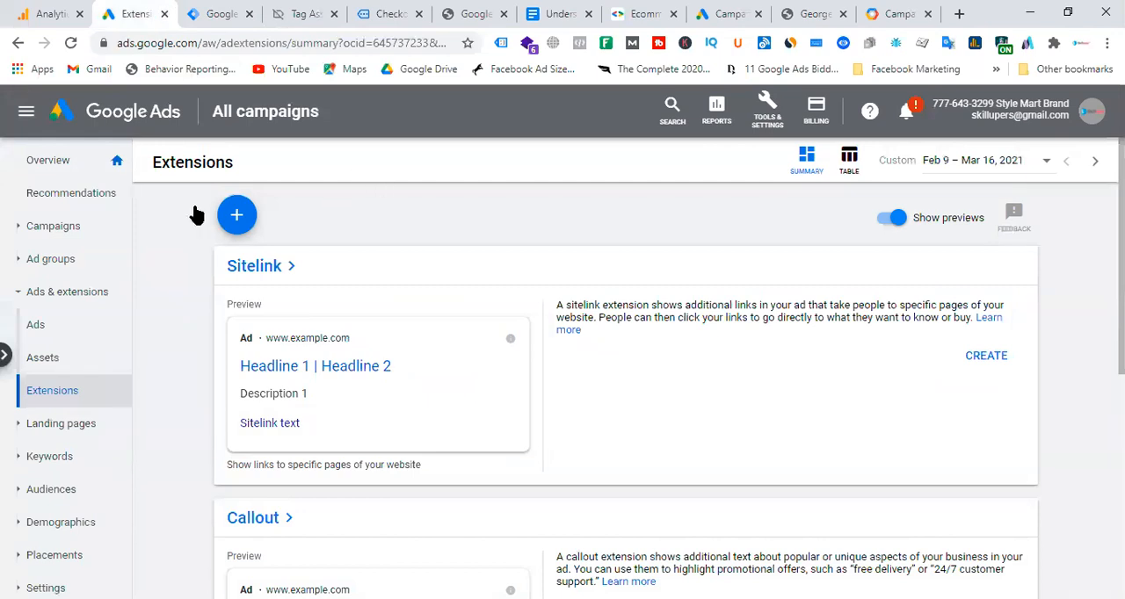
left_click(74, 235)
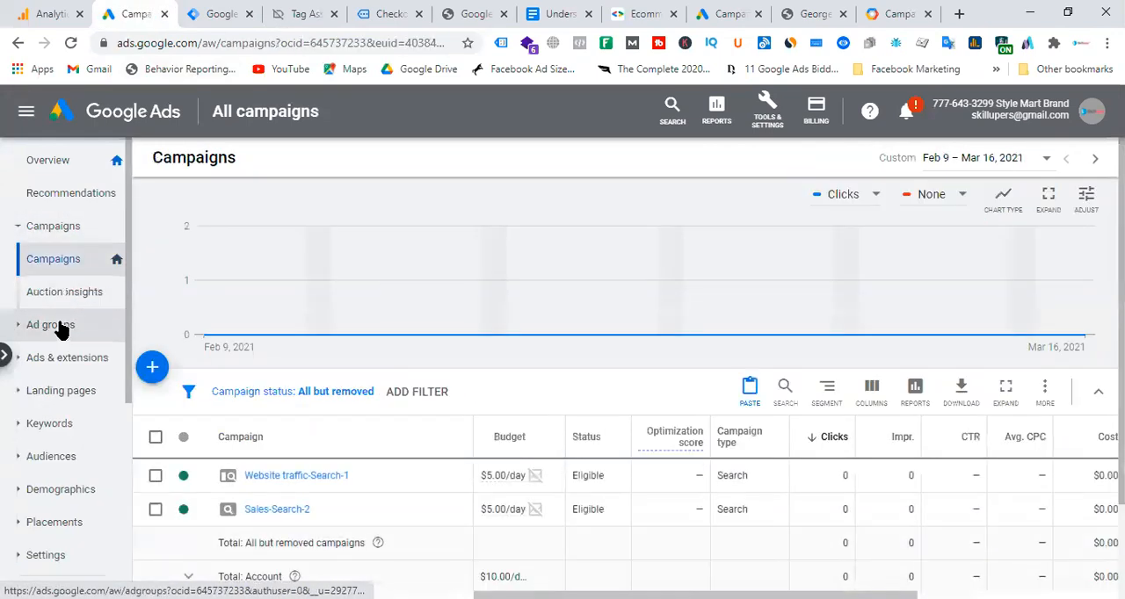
left_click(86, 361)
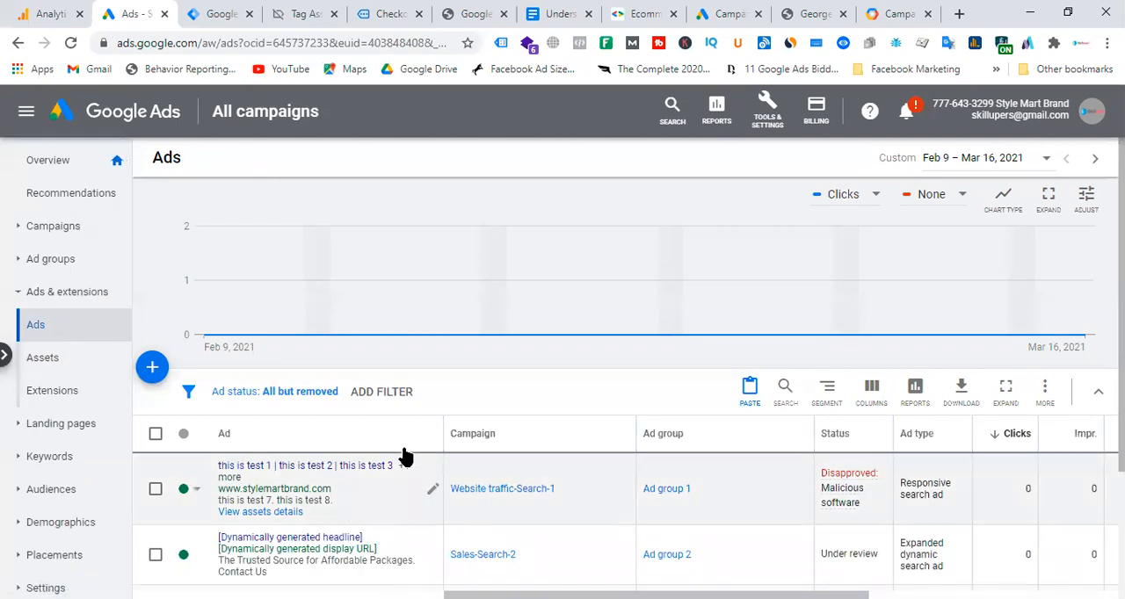
scroll(387, 457, "down", 2)
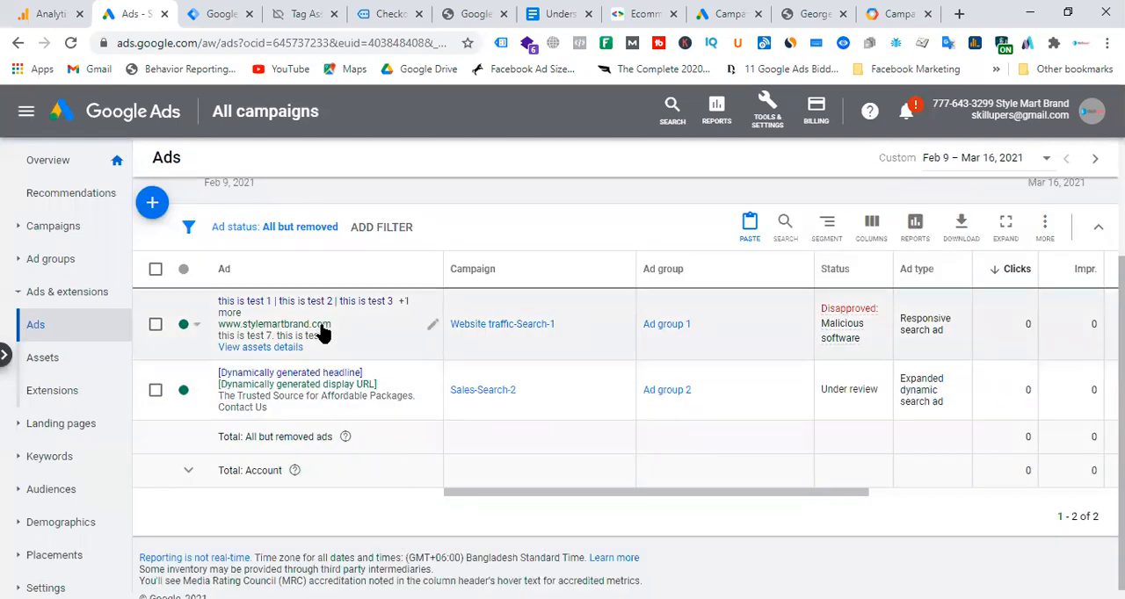
left_click(432, 325)
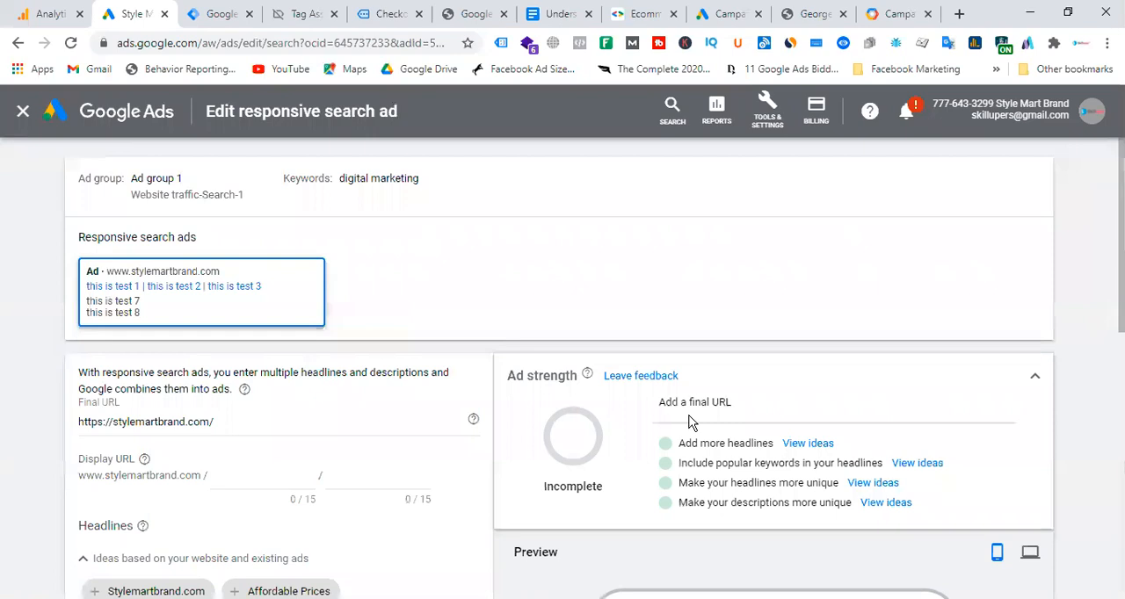
left_click(263, 422)
left_click_drag(264, 422, 10, 431)
key("ctrl+c")
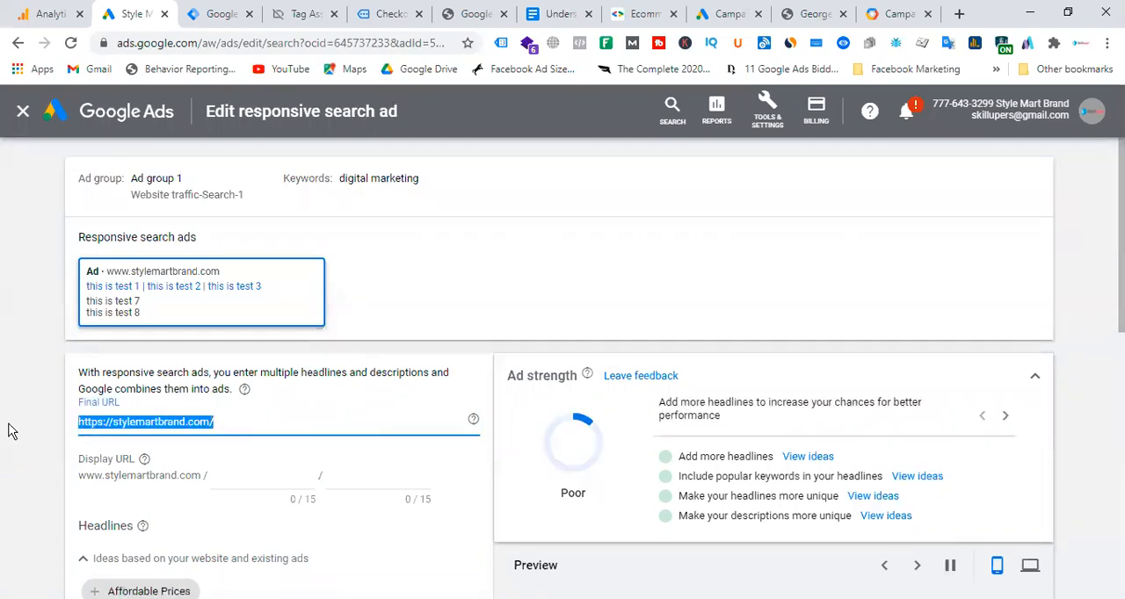
left_click(905, 14)
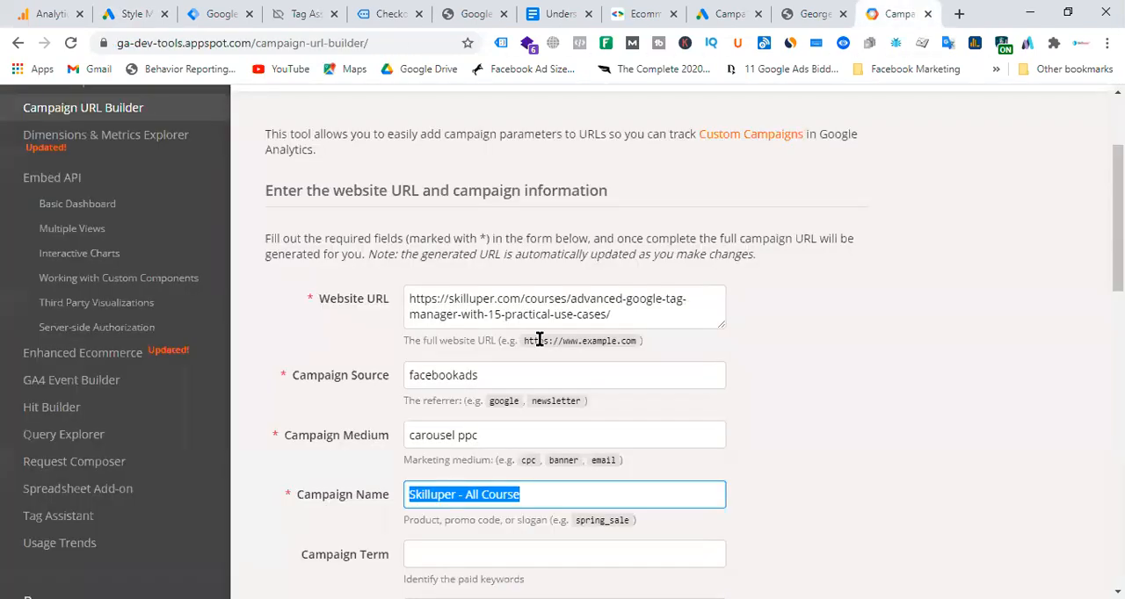
left_click(628, 319)
left_click(628, 319)
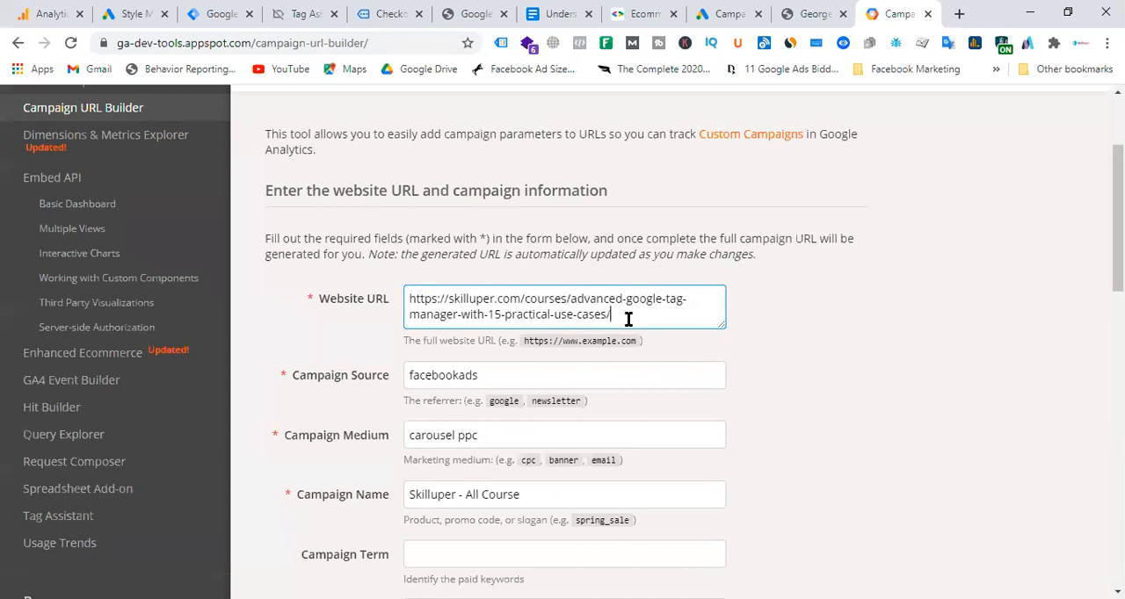
scroll(629, 319, "down", 2)
scroll(629, 319, "up", 3)
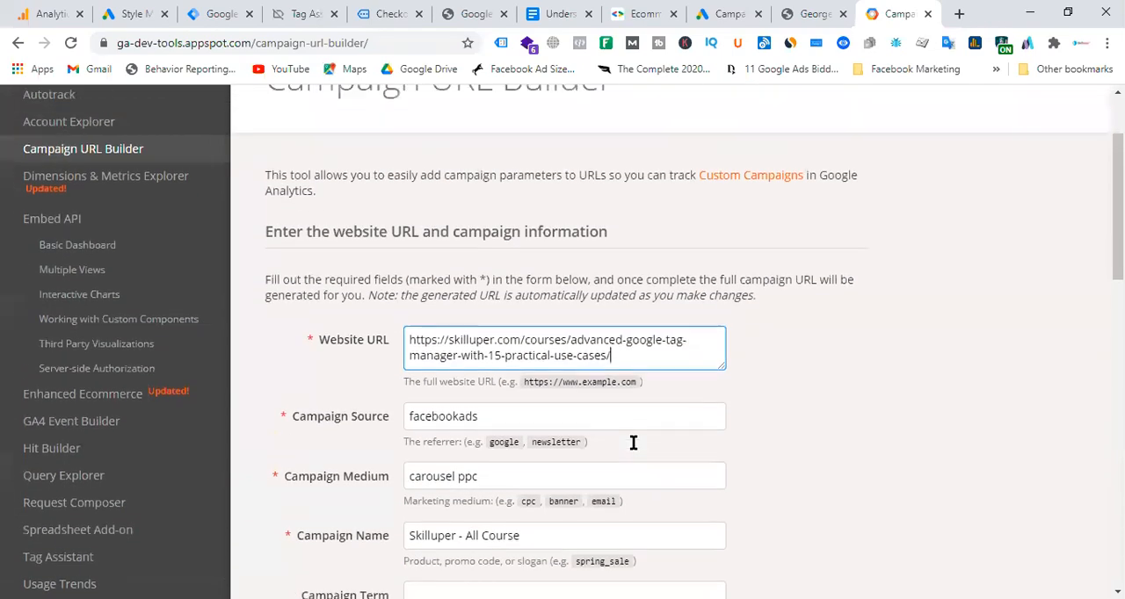
scroll(632, 442, "up", 1)
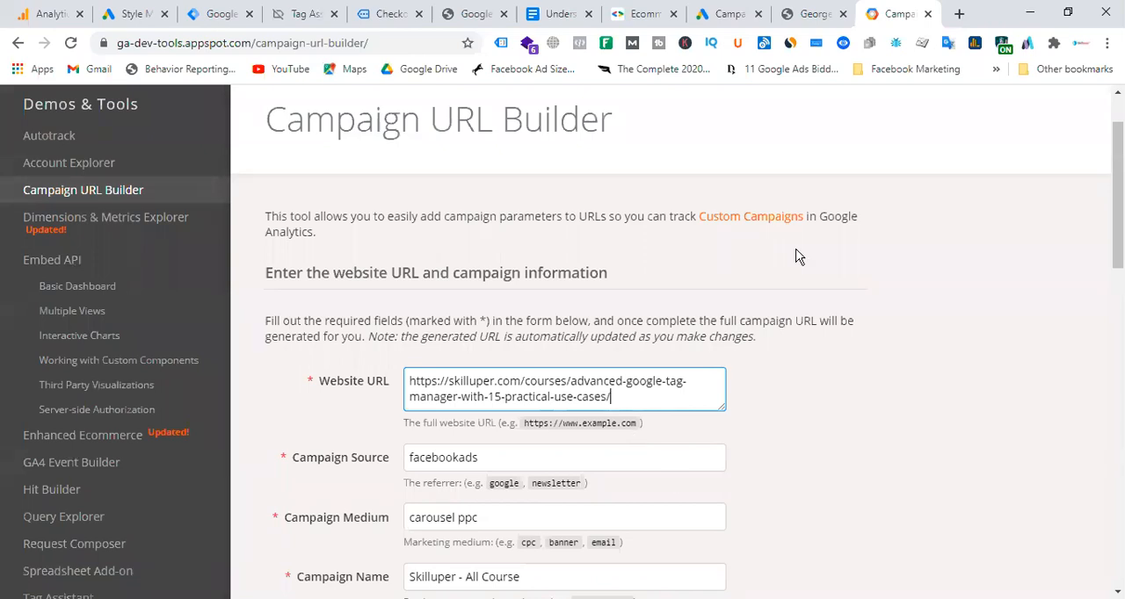
Switch to Firefox and search the web for "utm builder" in a new tab.
key("alt+Tab")
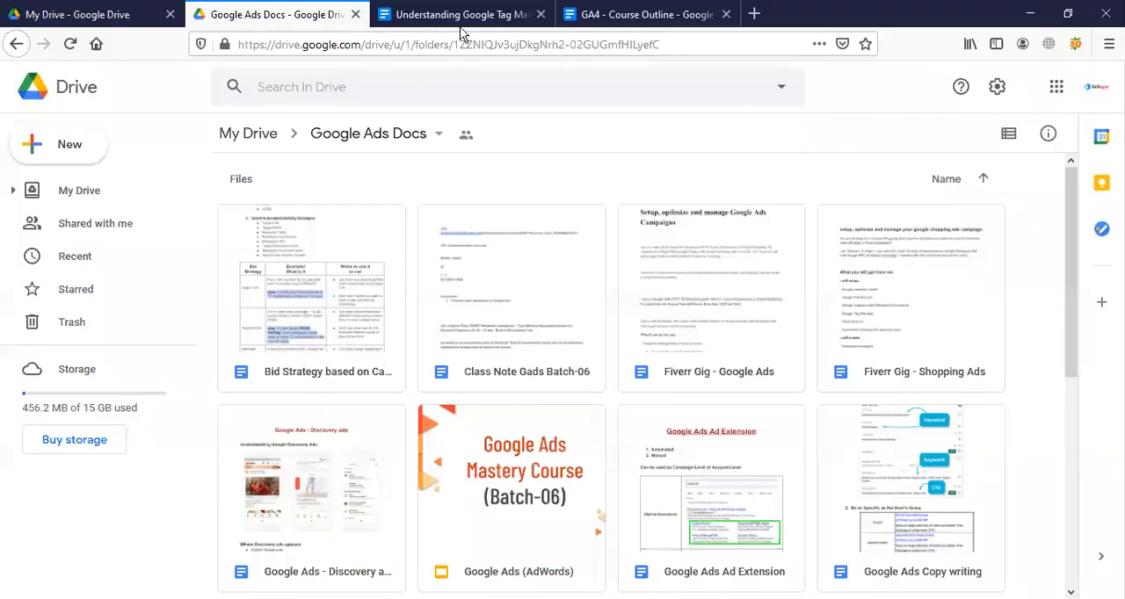
left_click(754, 14)
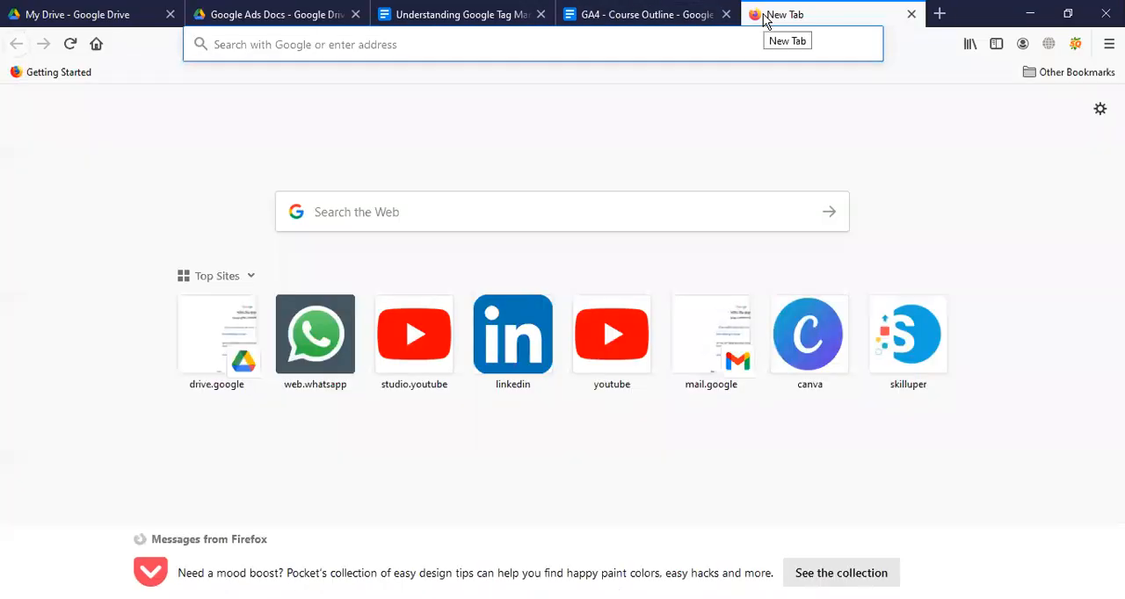
type("utm builder")
key("Return")
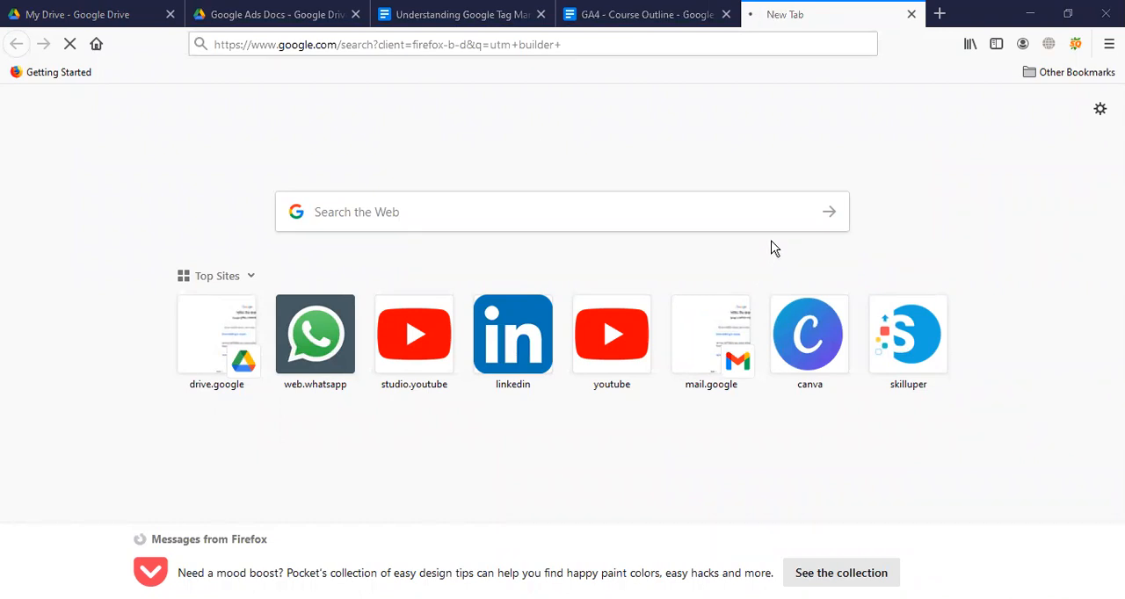
Search the web for "utm analytics builder" and open the Campaign URL Builder from Google Analytics Demos & Tools.
left_click(637, 42)
type("u")
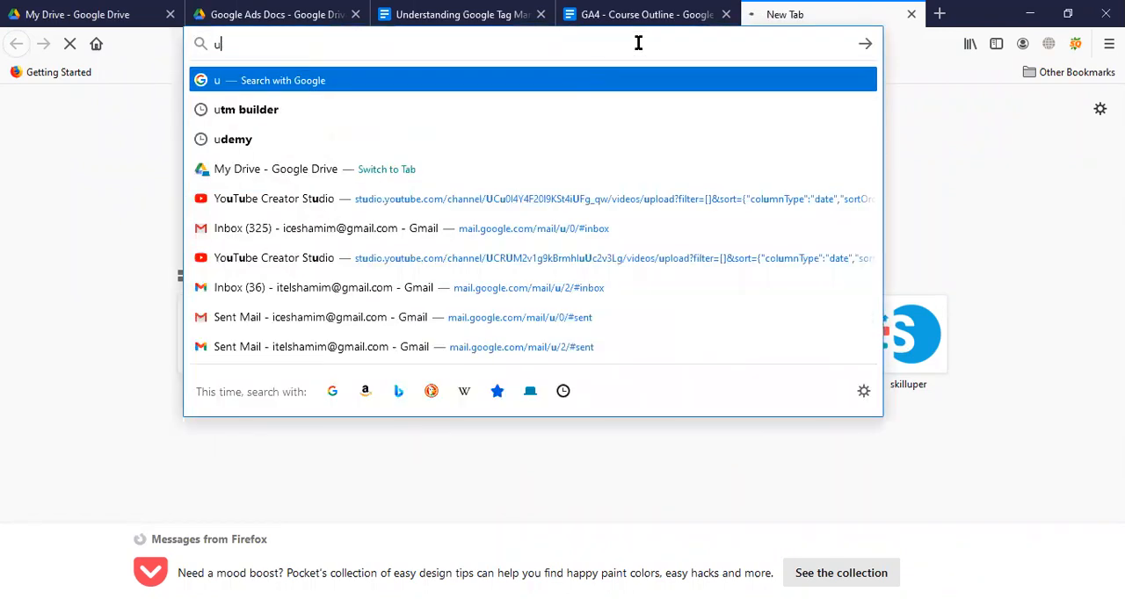
type("tm a")
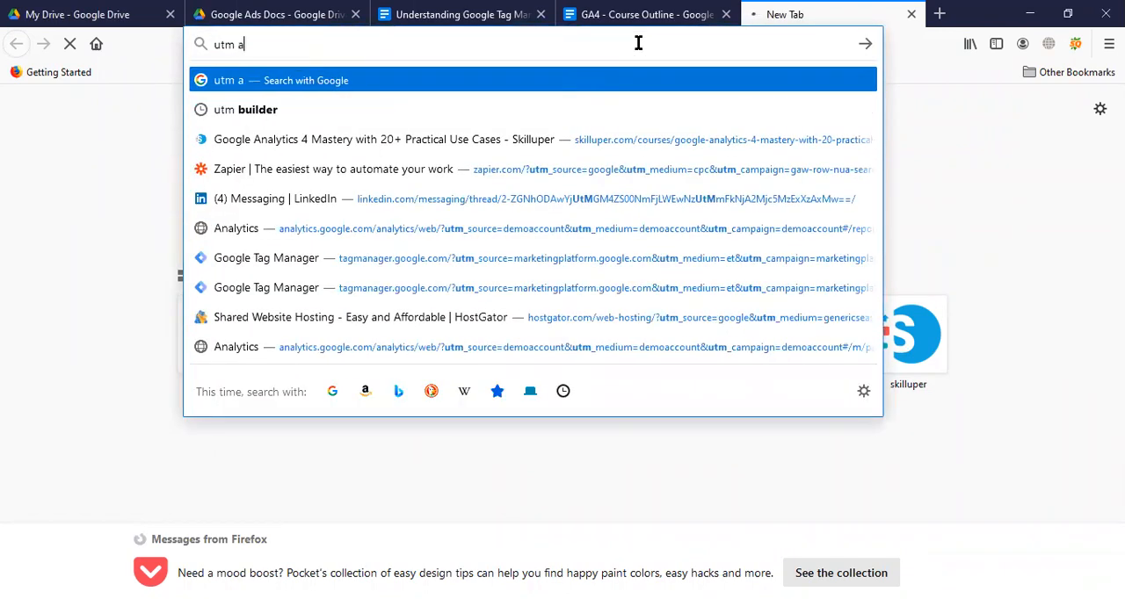
type("nalytics b")
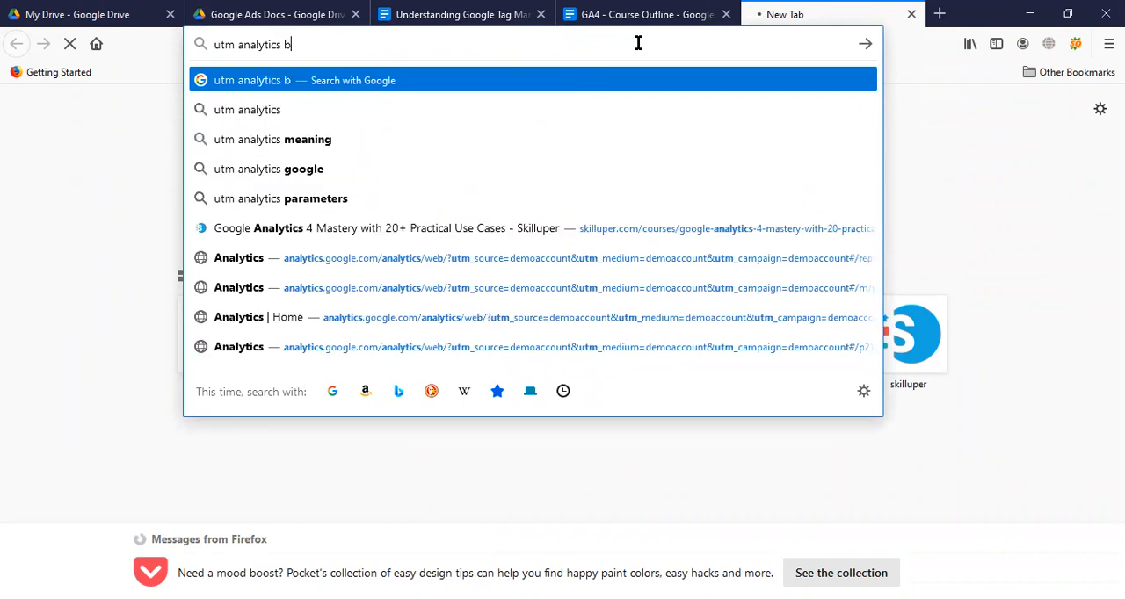
type("uilder")
key("Return")
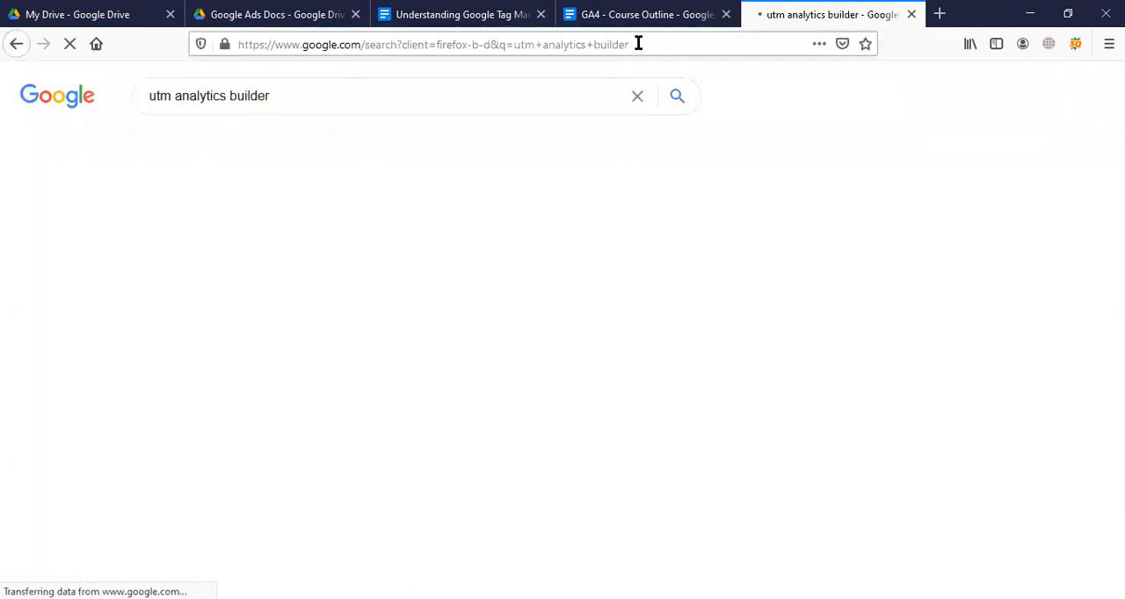
left_click(312, 243)
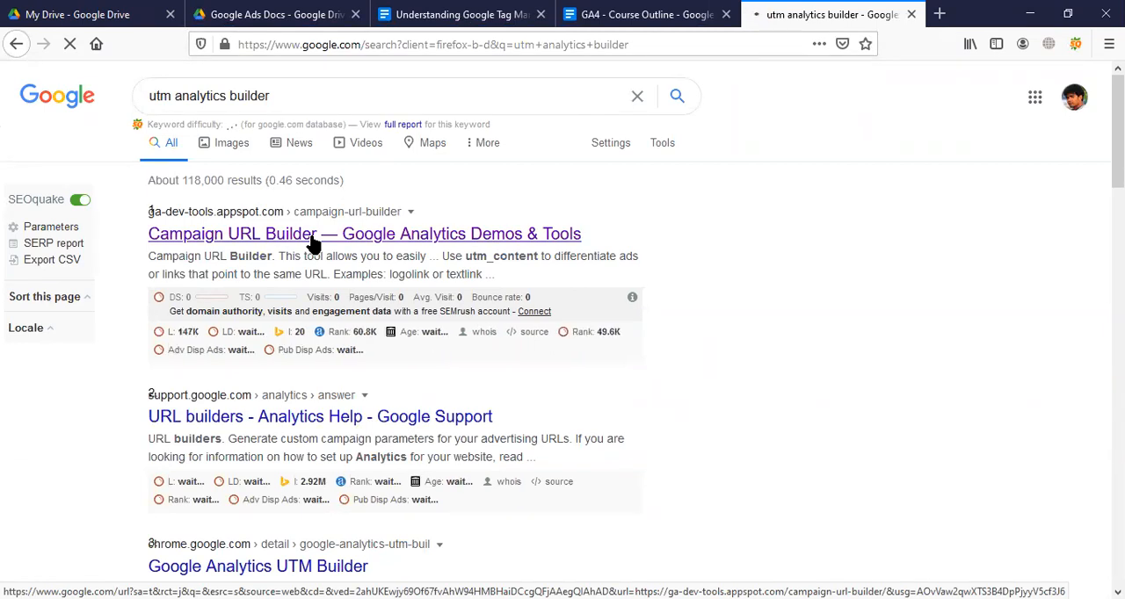
left_click(314, 234)
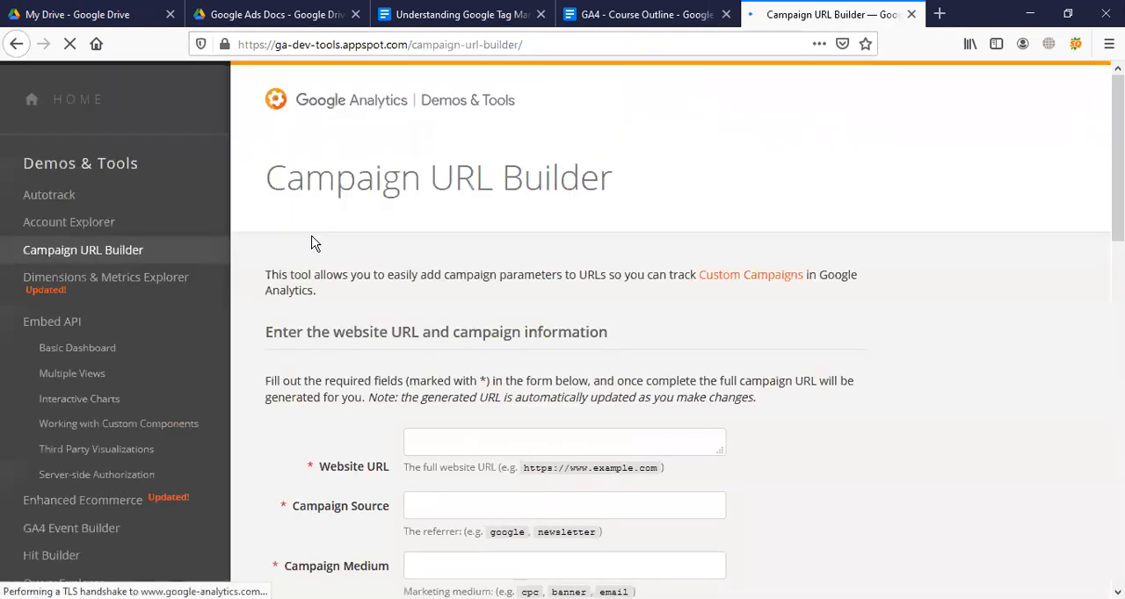
scroll(534, 474, "down", 4)
left_click(462, 275)
key("ctrl+v")
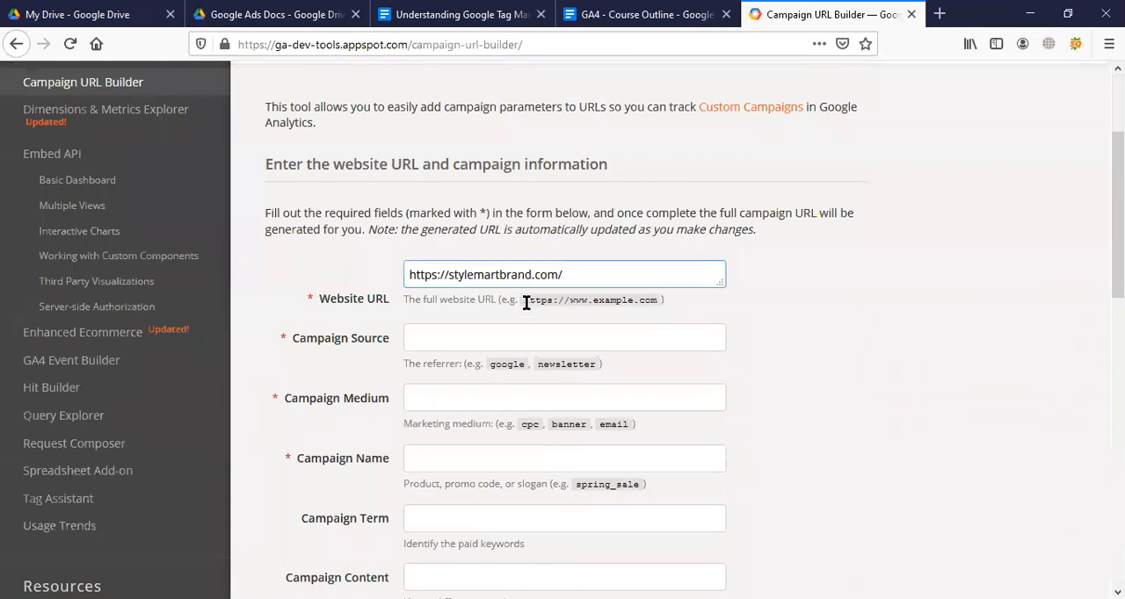
left_click(495, 342)
type("google ads")
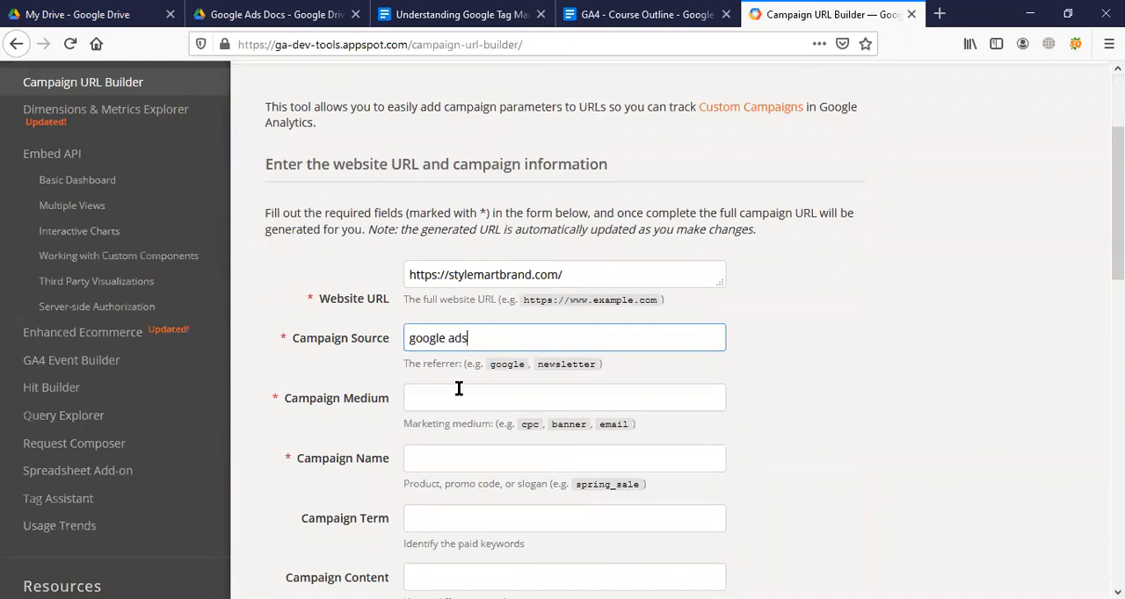
Set the campaign medium in the builder to ppc.
left_click(459, 392)
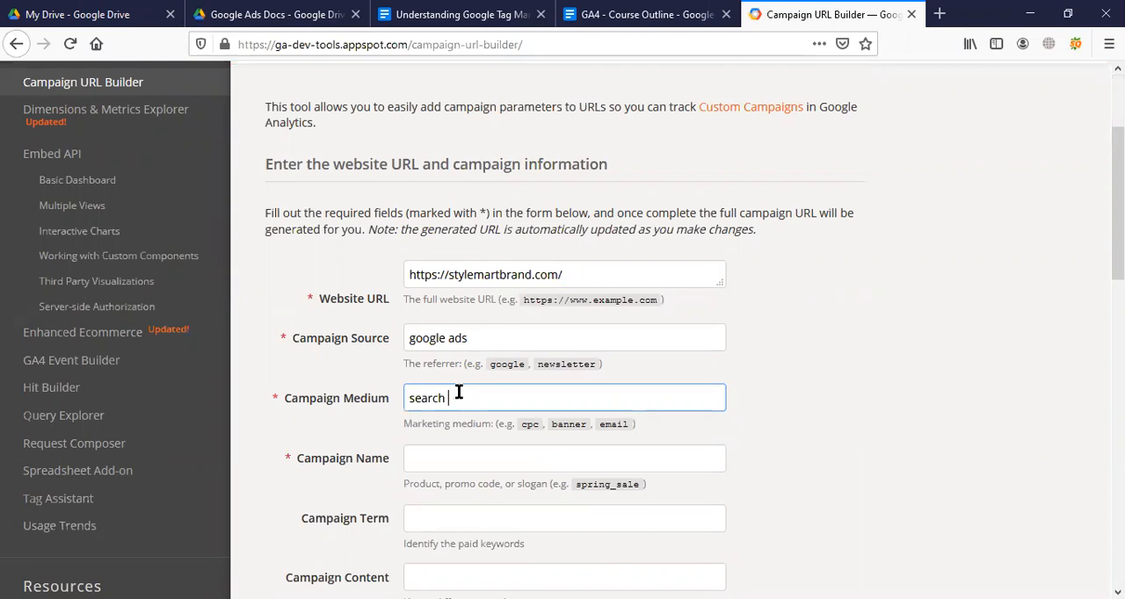
key("BackSpace")
key("BackSpace")
key("BackSpace")
key("BackSpace")
key("BackSpace")
Return to Google Ads in Chrome and leave the responsive search ad editor without saving.
left_click(477, 458)
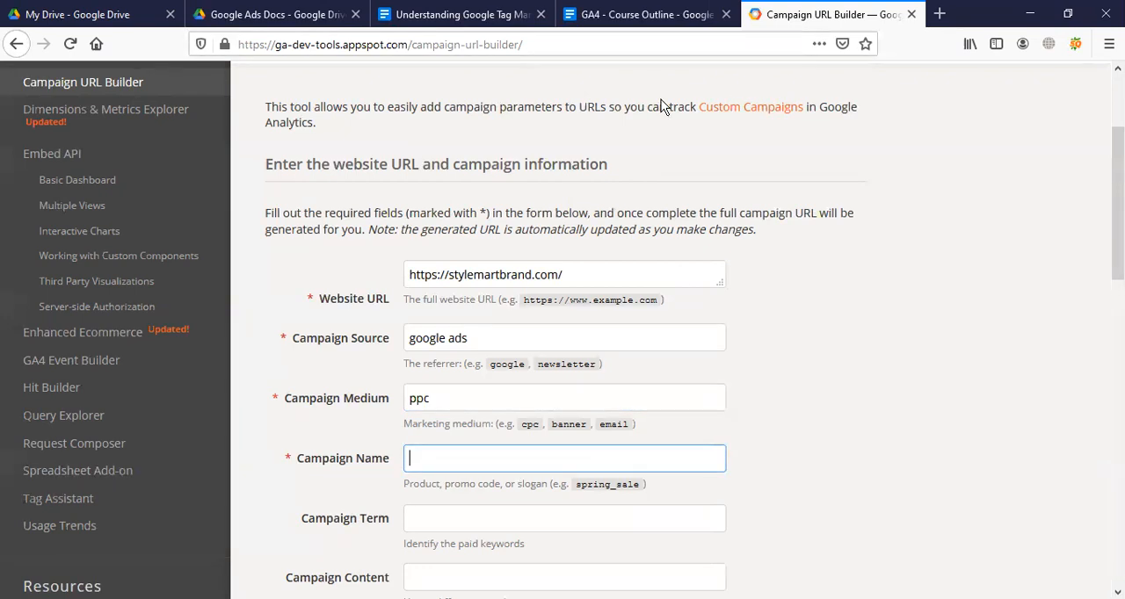
left_click(365, 313)
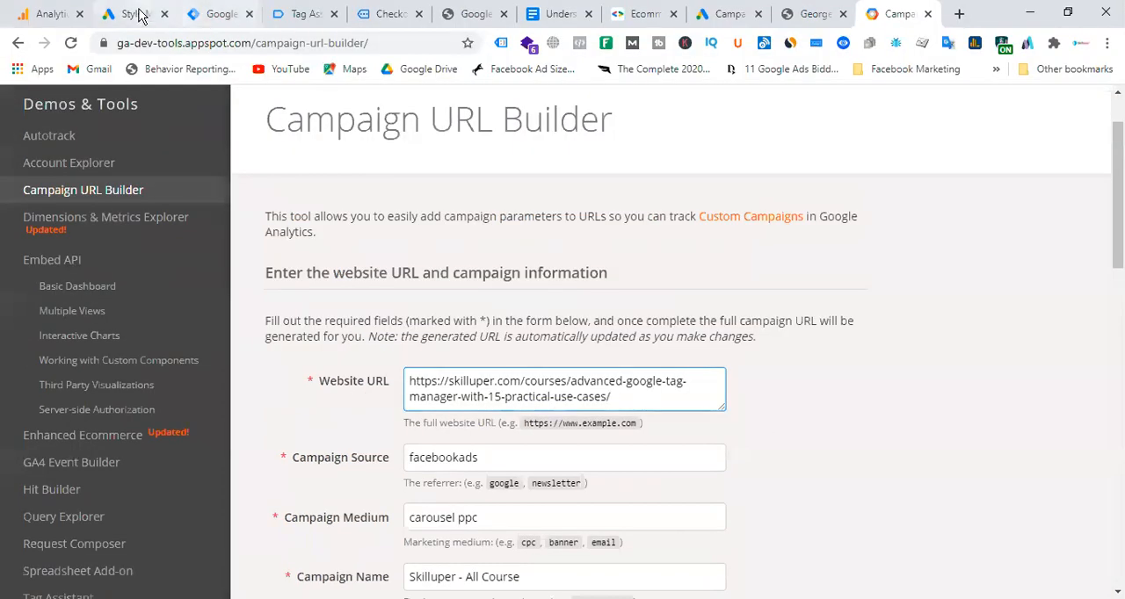
left_click(132, 14)
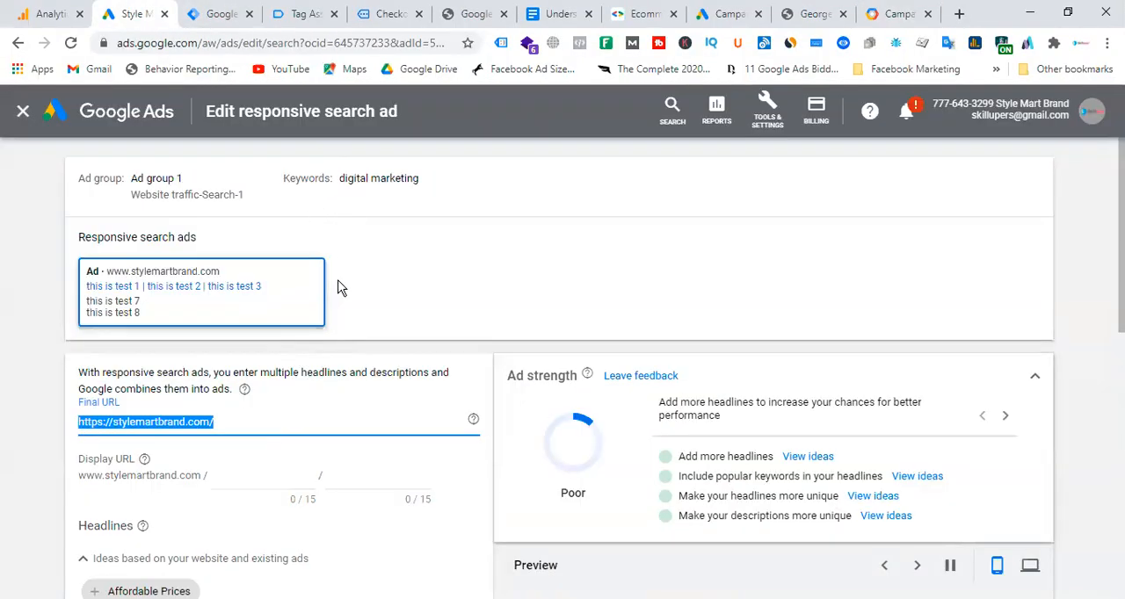
scroll(341, 288, "down", 10)
scroll(341, 288, "up", 10)
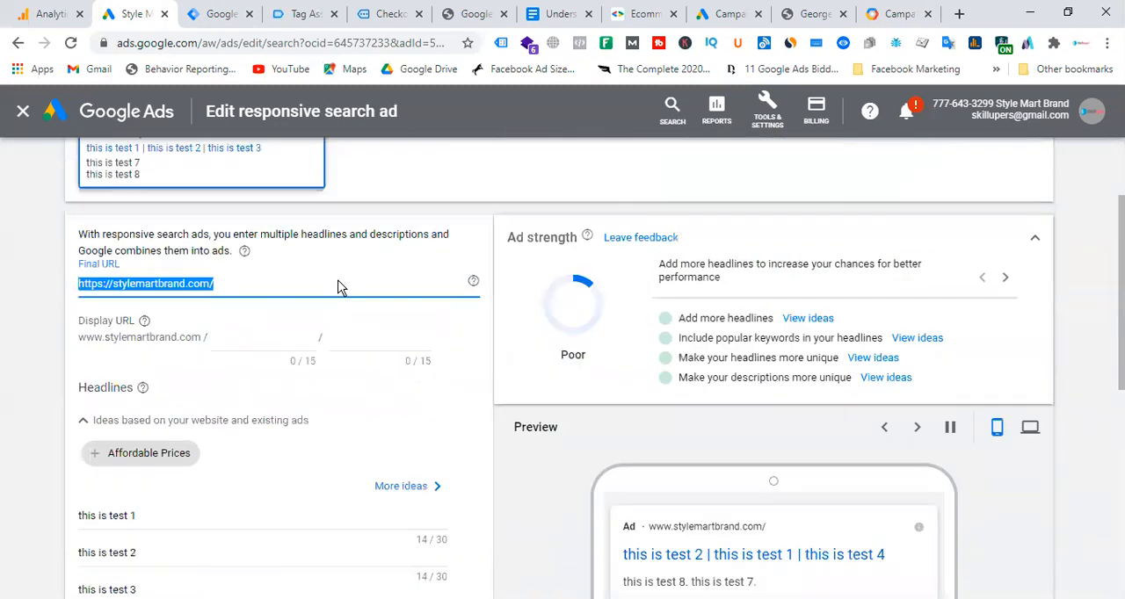
left_click(23, 110)
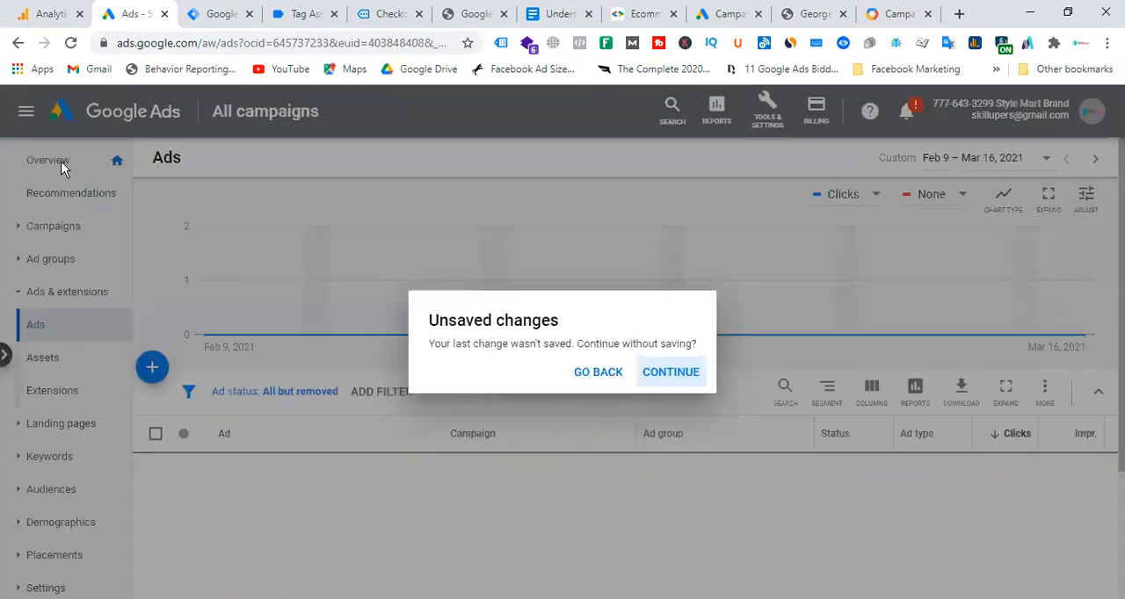
left_click(660, 373)
Copy the campaign name Website traffic-Search-1 from Google Ads into the builder's campaign name and copy the generated campaign URL.
left_click(50, 230)
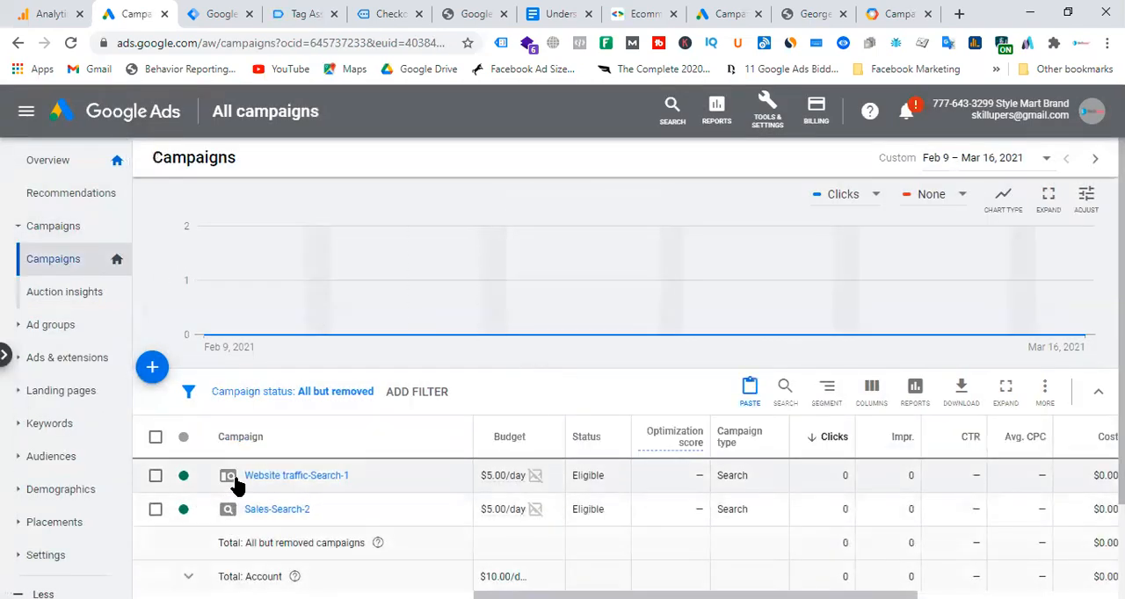
left_click(359, 476)
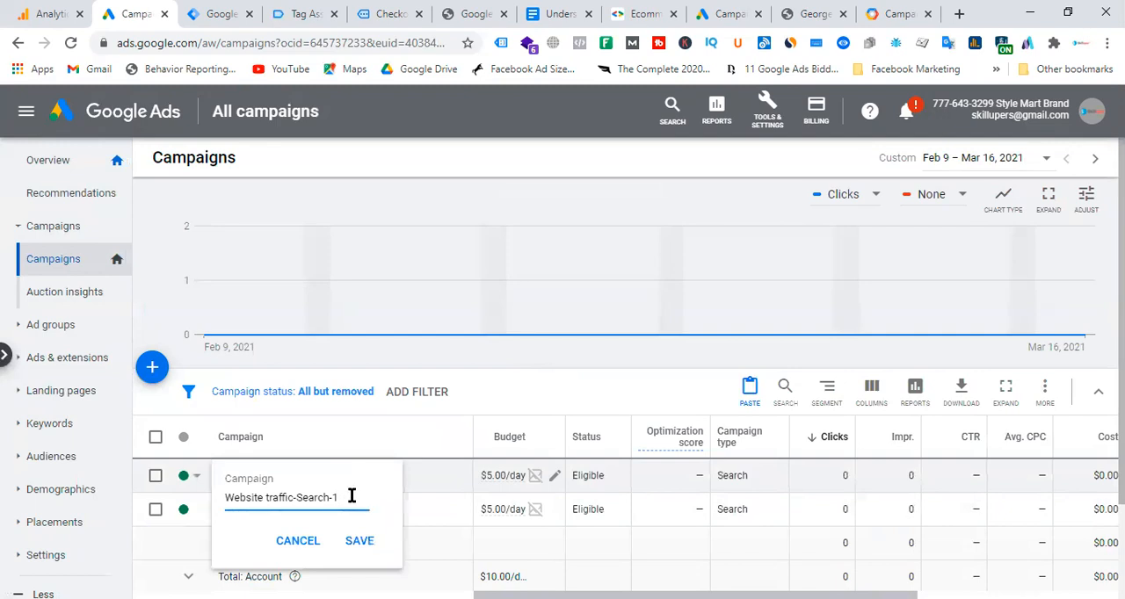
left_click_drag(350, 497, 151, 510)
key("ctrl+c")
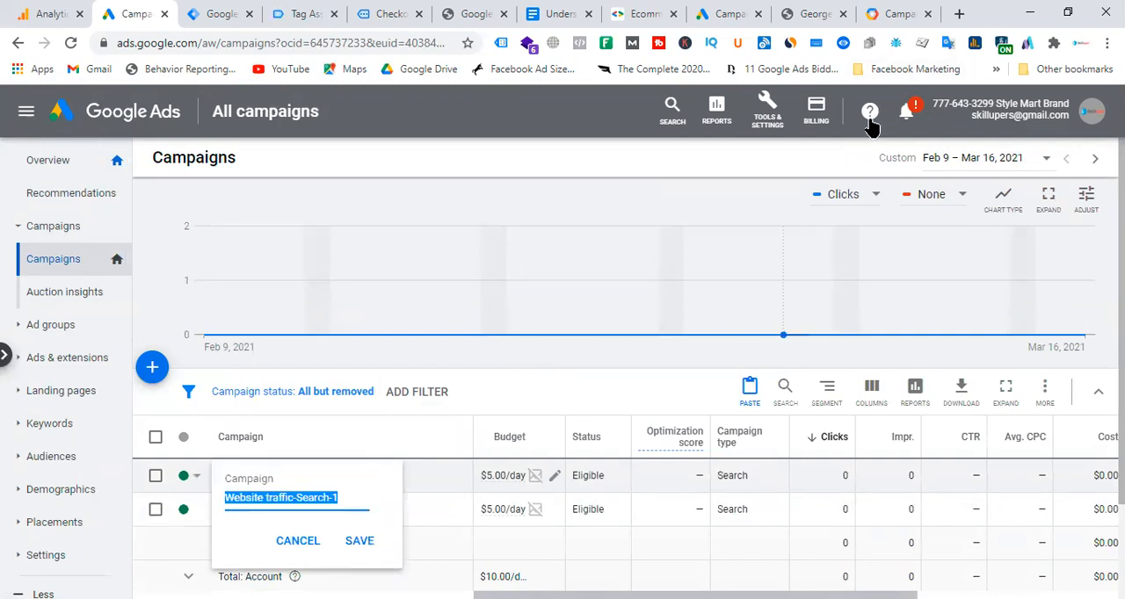
key("alt+Tab")
left_click(492, 463)
key("ctrl+v")
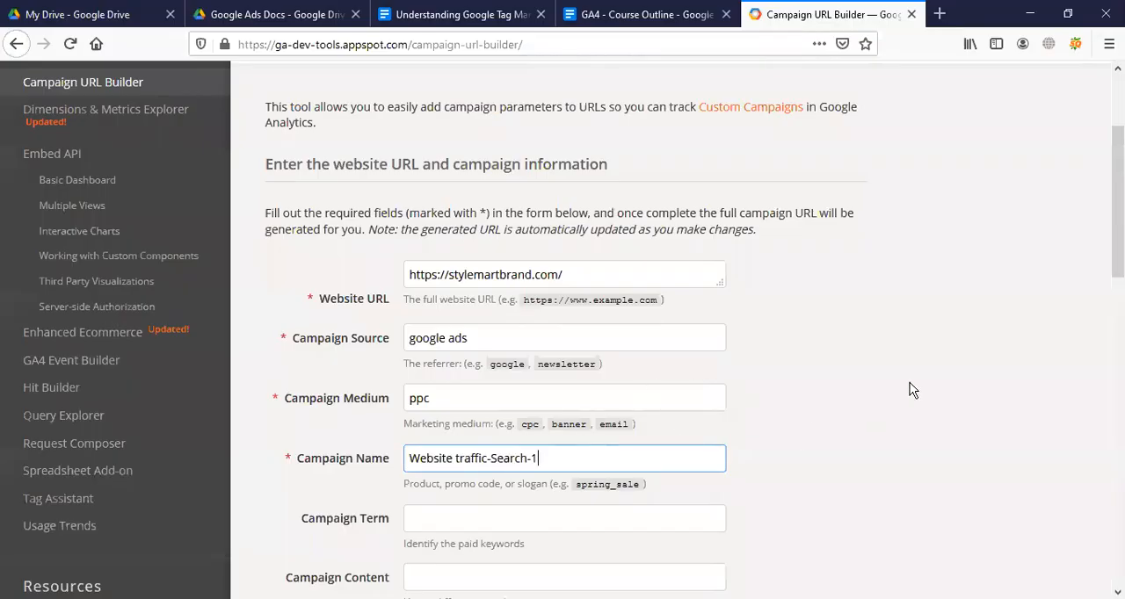
scroll(735, 409, "down", 5)
left_click(353, 489)
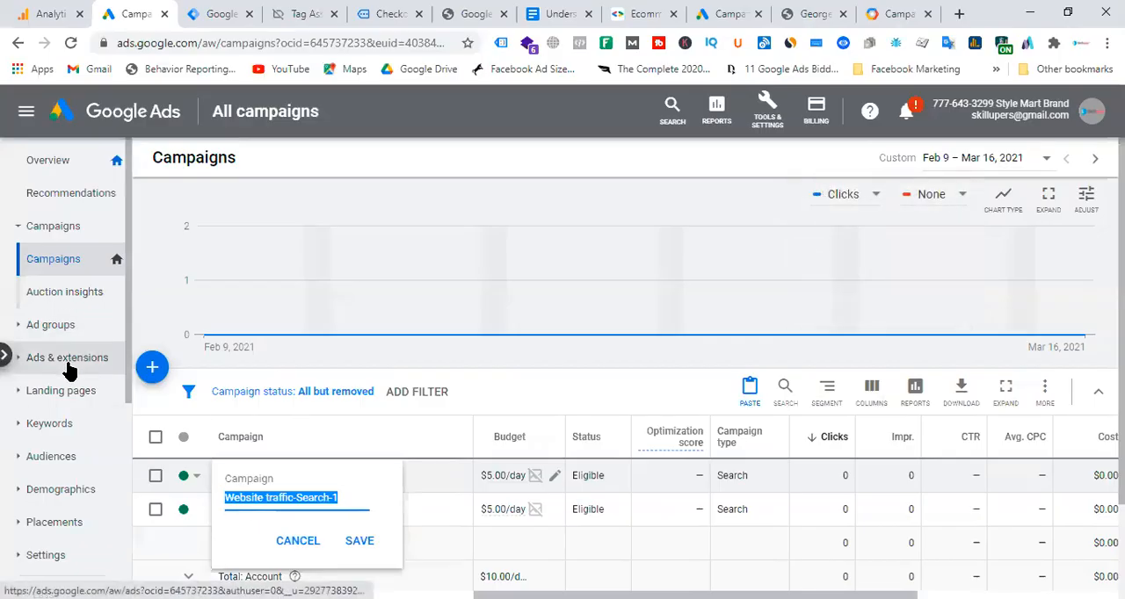
Edit the Website traffic-Search-1 responsive search ad and replace its final URL with the copied UTM-tagged stylemartbrand.com URL.
left_click(68, 358)
left_click(48, 393)
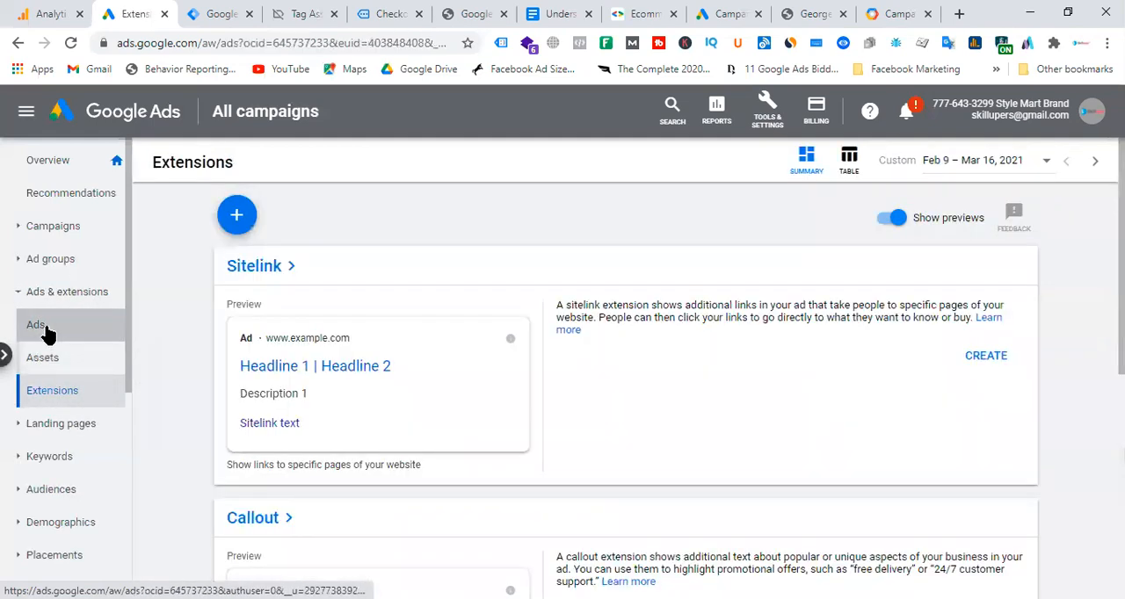
left_click(45, 326)
scroll(430, 506, "down", 1)
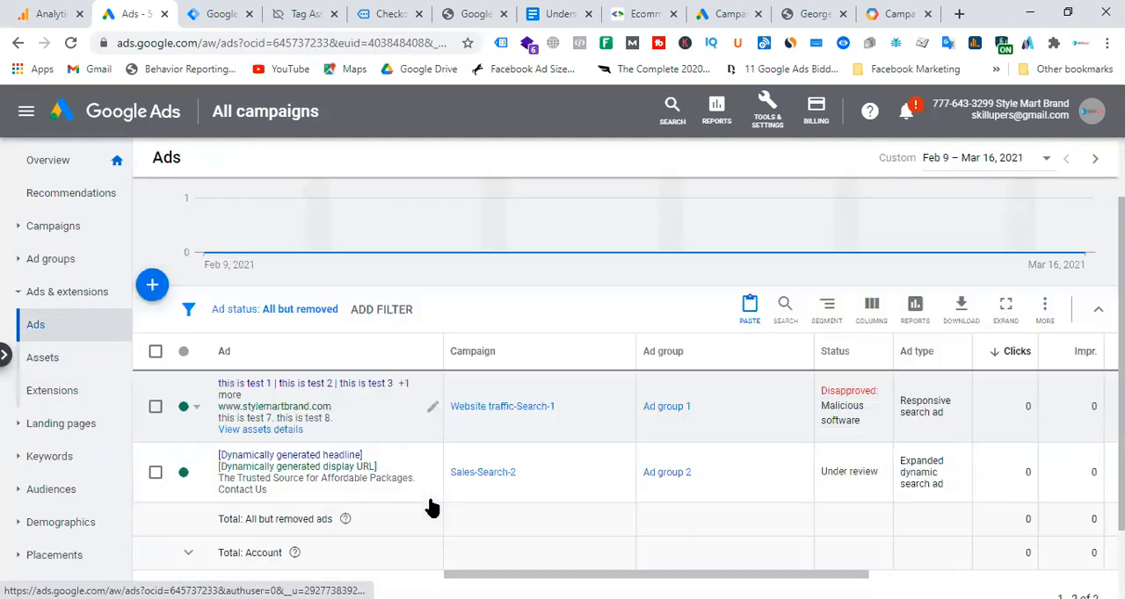
left_click(429, 404)
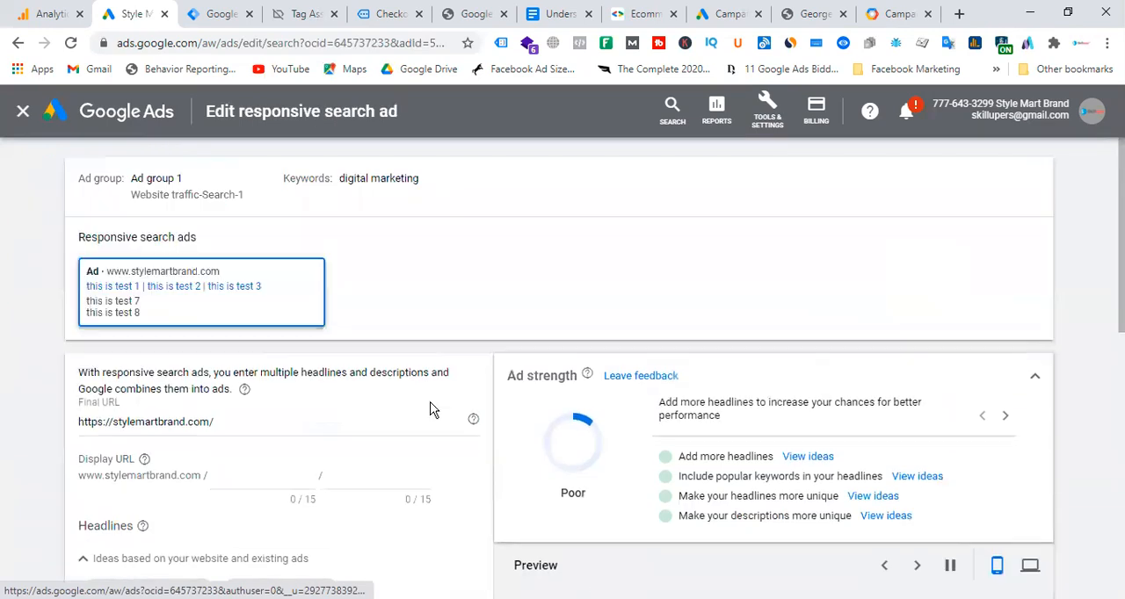
triple_click(257, 421)
key("ctrl+v")
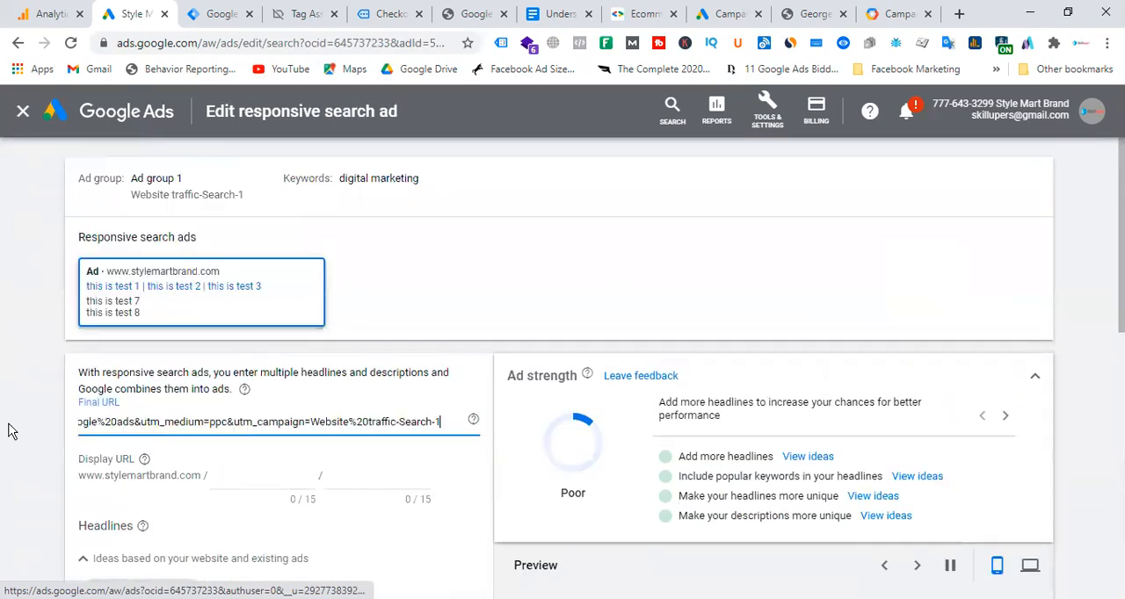
Load the UTM-tagged URL in a new browser tab to test it and return to the ad editor.
left_click(959, 13)
key("ctrl+v")
key("Return")
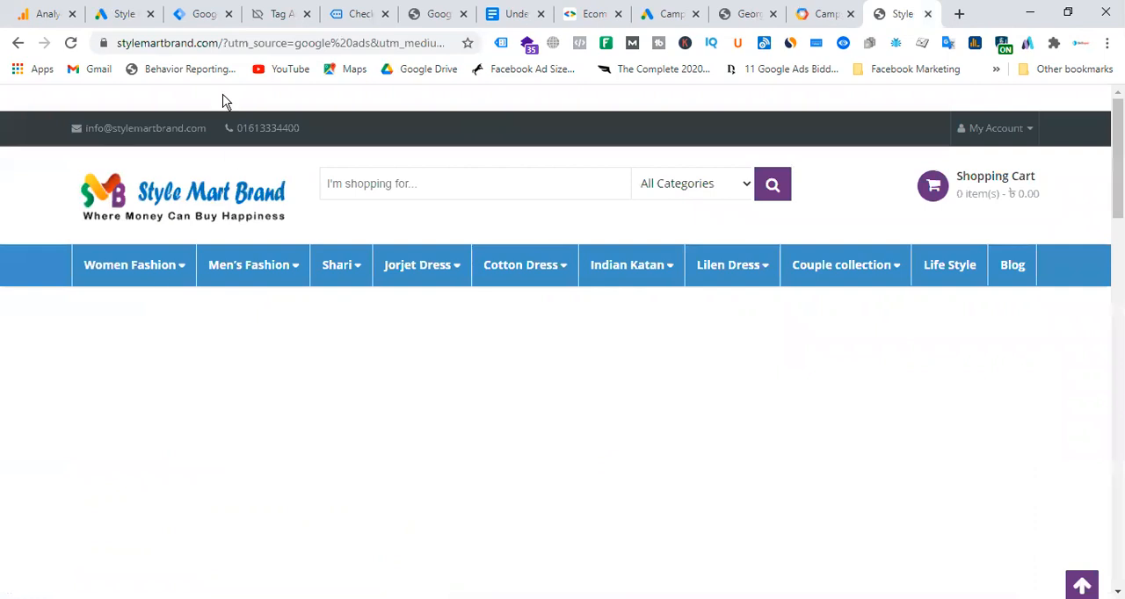
left_click(123, 14)
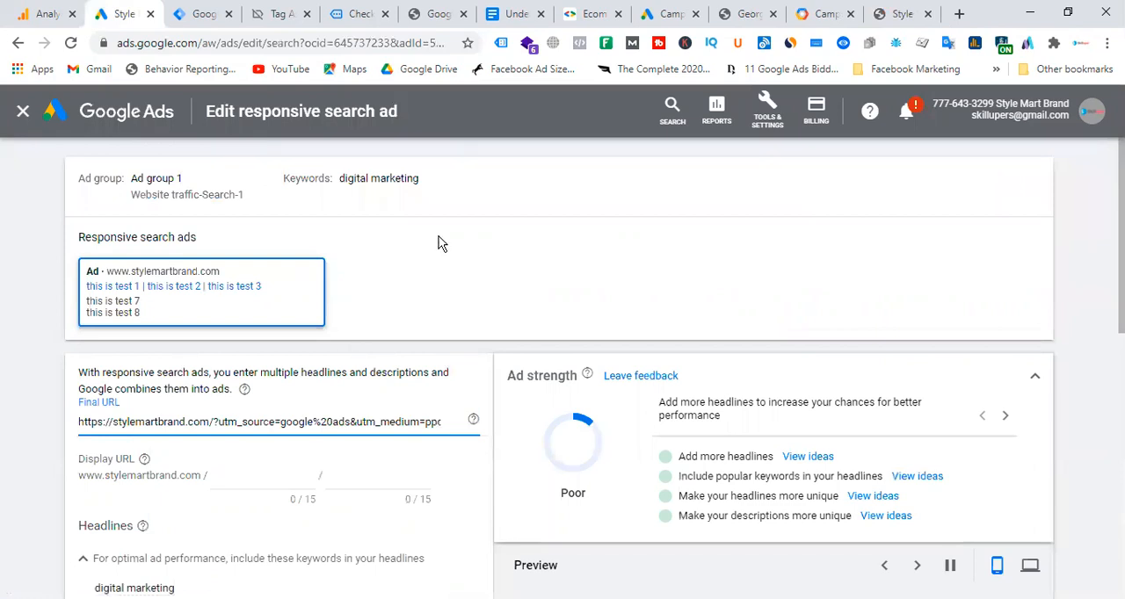
Switch to the Petit Moi account and examine its search terms report, including match types, costs and conversions.
left_click(690, 16)
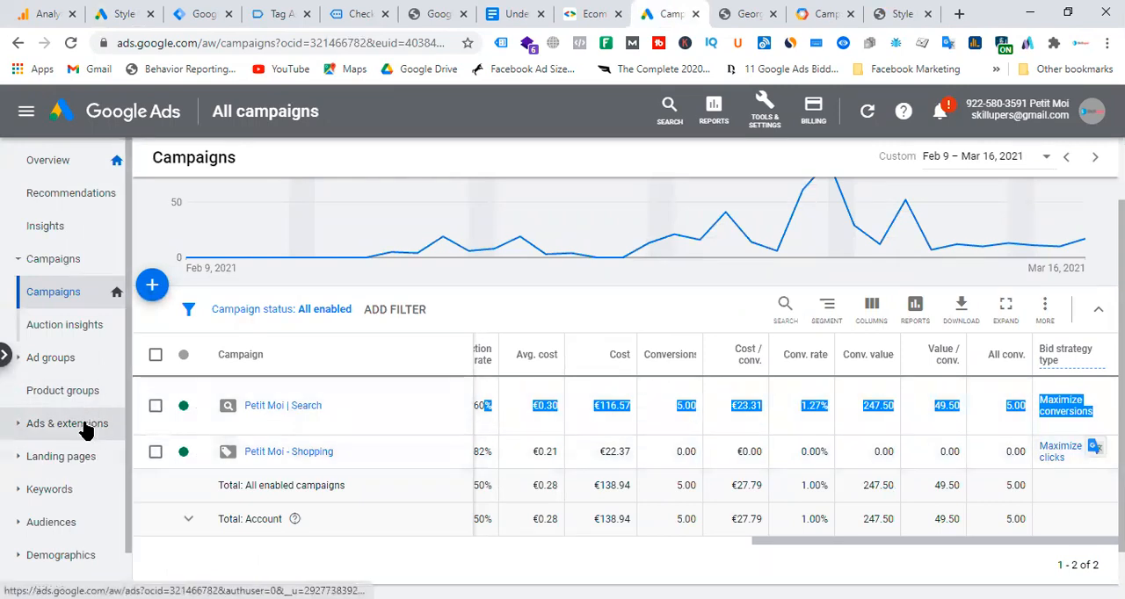
left_click(61, 489)
left_click(78, 527)
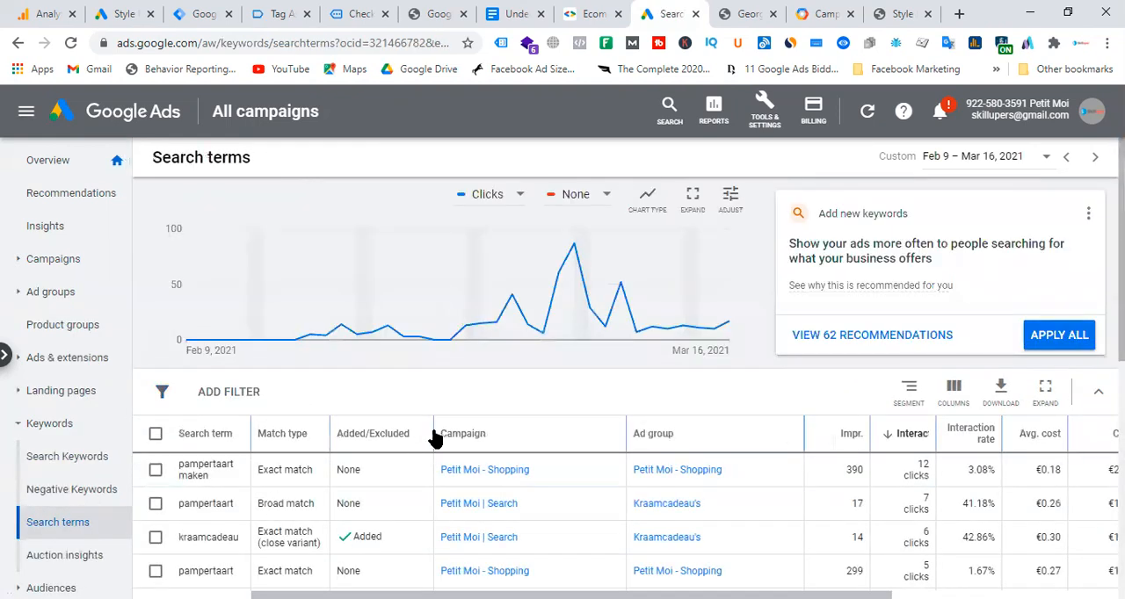
scroll(442, 437, "down", 1)
scroll(442, 437, "down", 1)
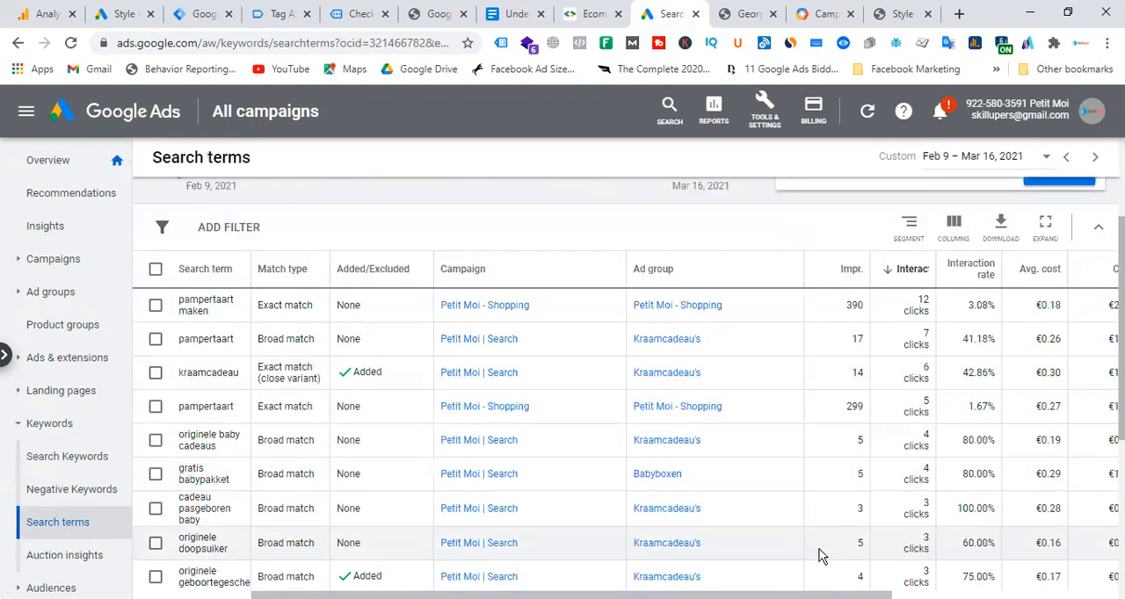
scroll(685, 425, "right", 5)
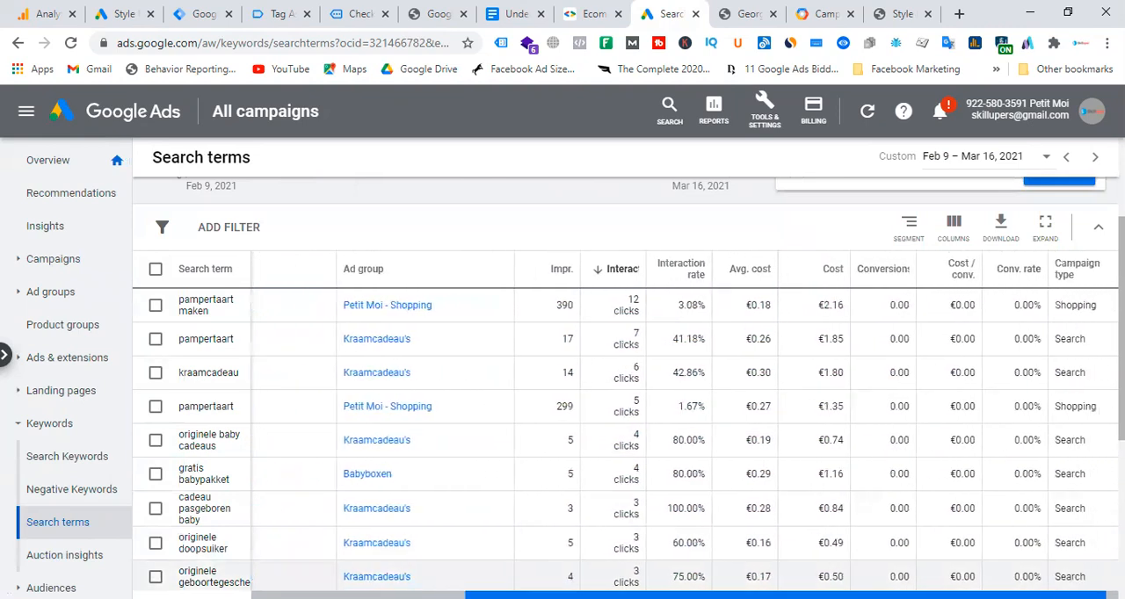
scroll(911, 331, "down", 3)
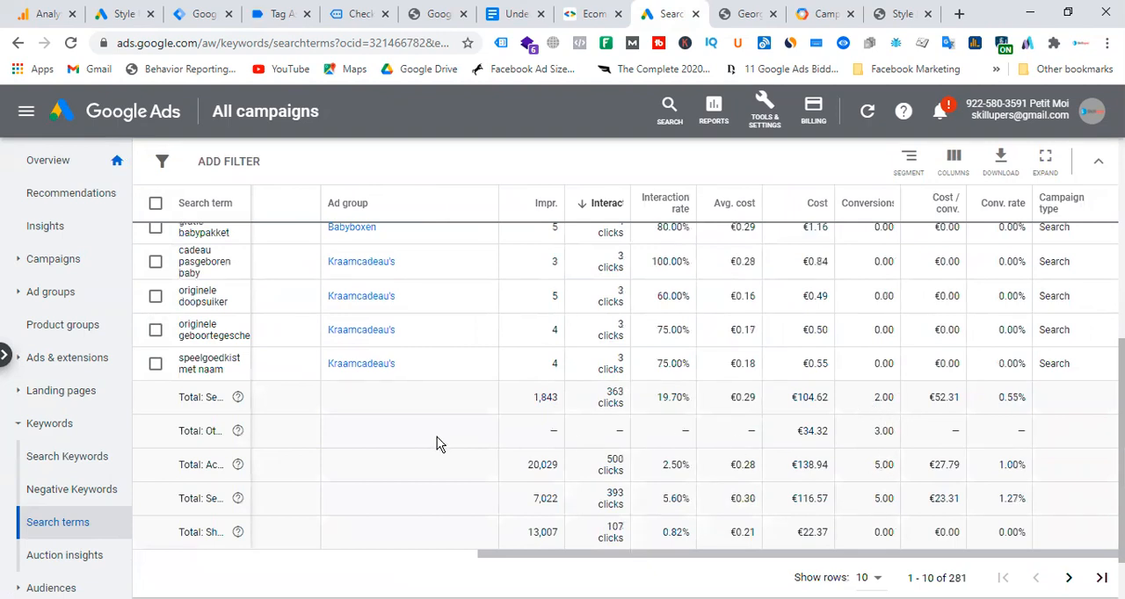
left_click_drag(589, 554, 304, 561)
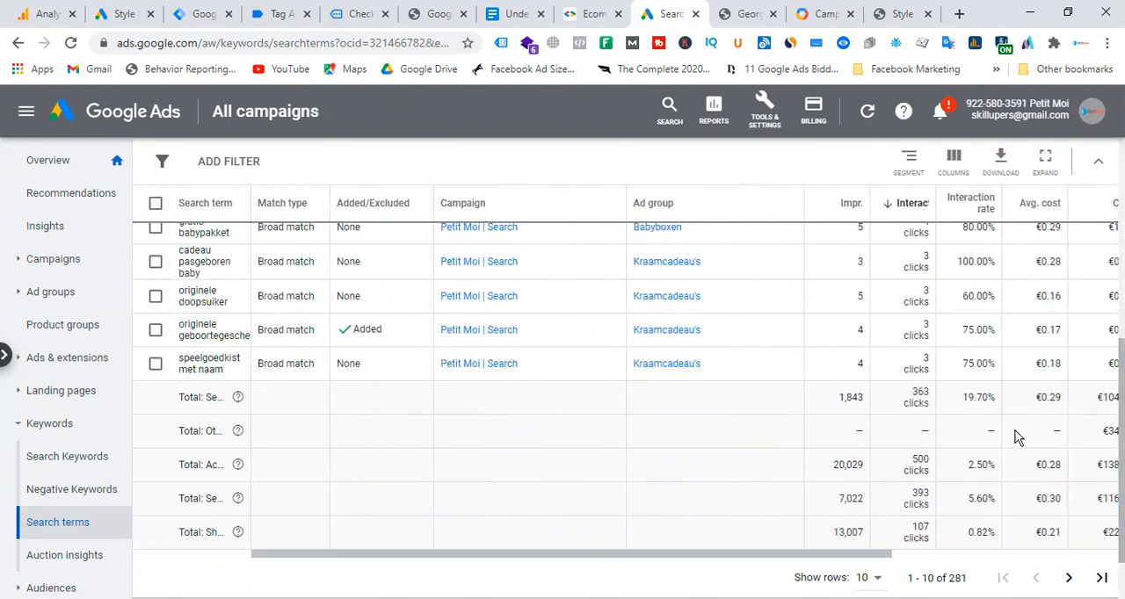
scroll(84, 501, "down", 2)
scroll(81, 479, "up", 2)
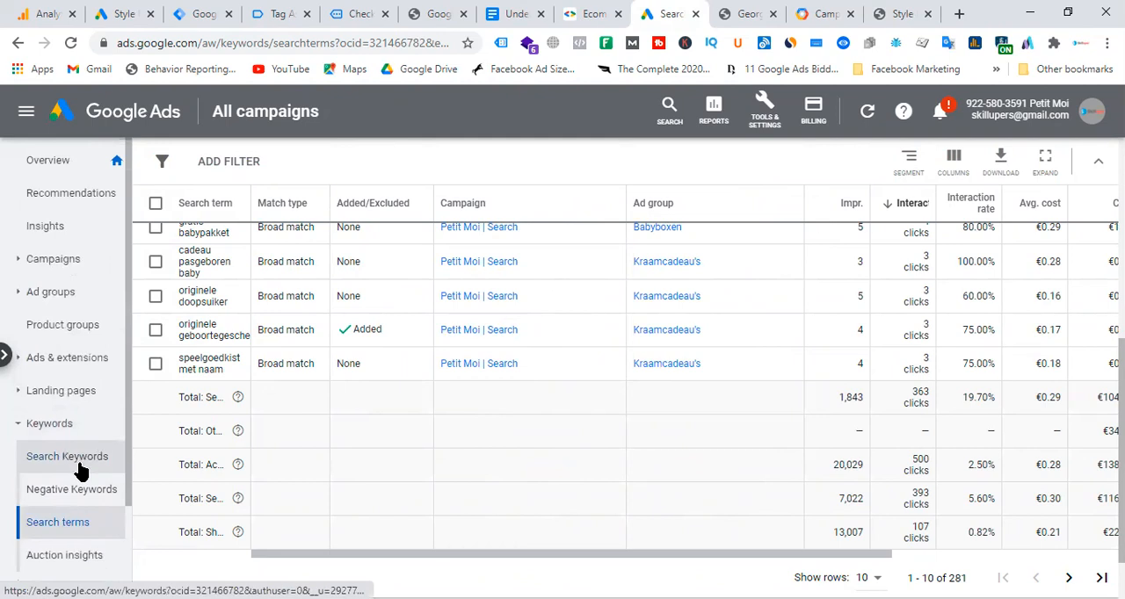
Examine the search keywords report, checking conversions and cost per conversion for the keyword kraamgeschenk.
left_click(79, 472)
scroll(618, 407, "down", 6)
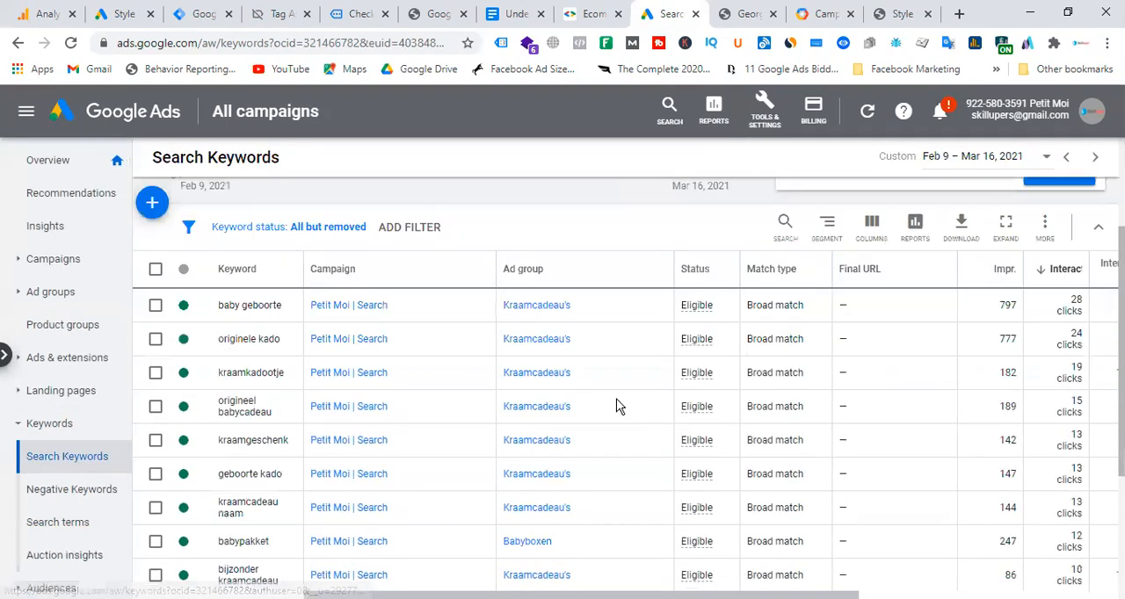
left_click_drag(759, 489, 1019, 491)
scroll(1076, 384, "up", 1)
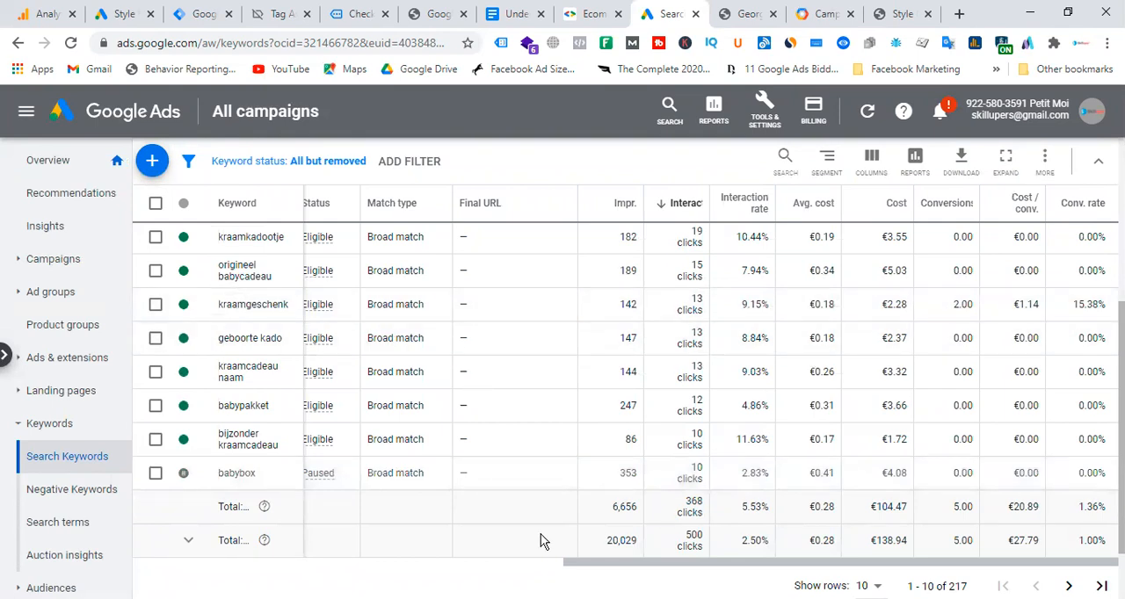
left_click_drag(590, 568, 329, 564)
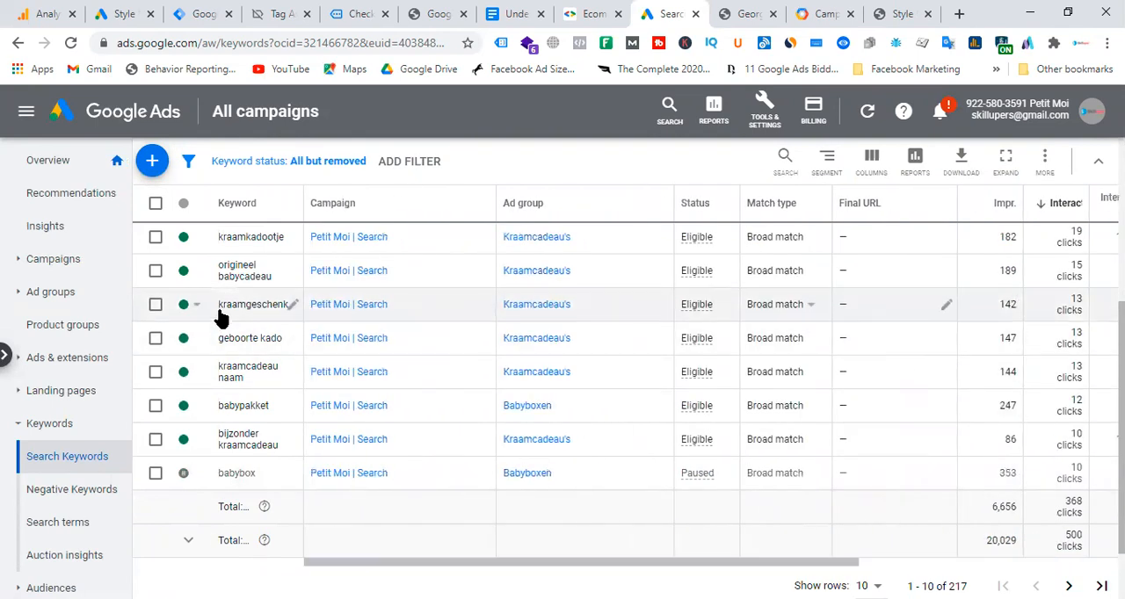
left_click_drag(648, 564, 882, 564)
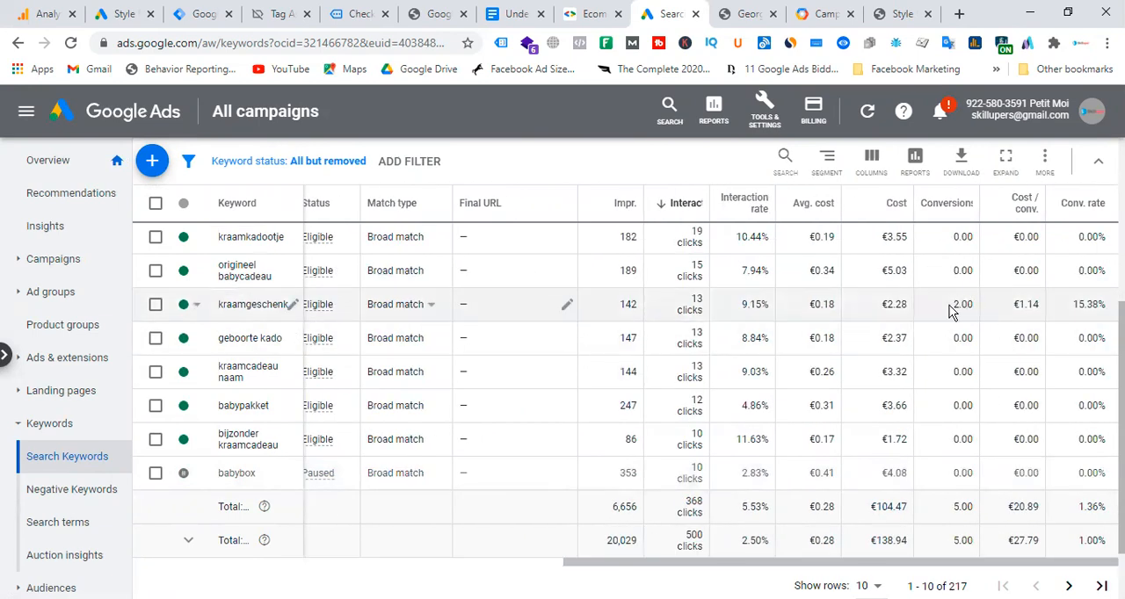
left_click_drag(951, 308, 1045, 309)
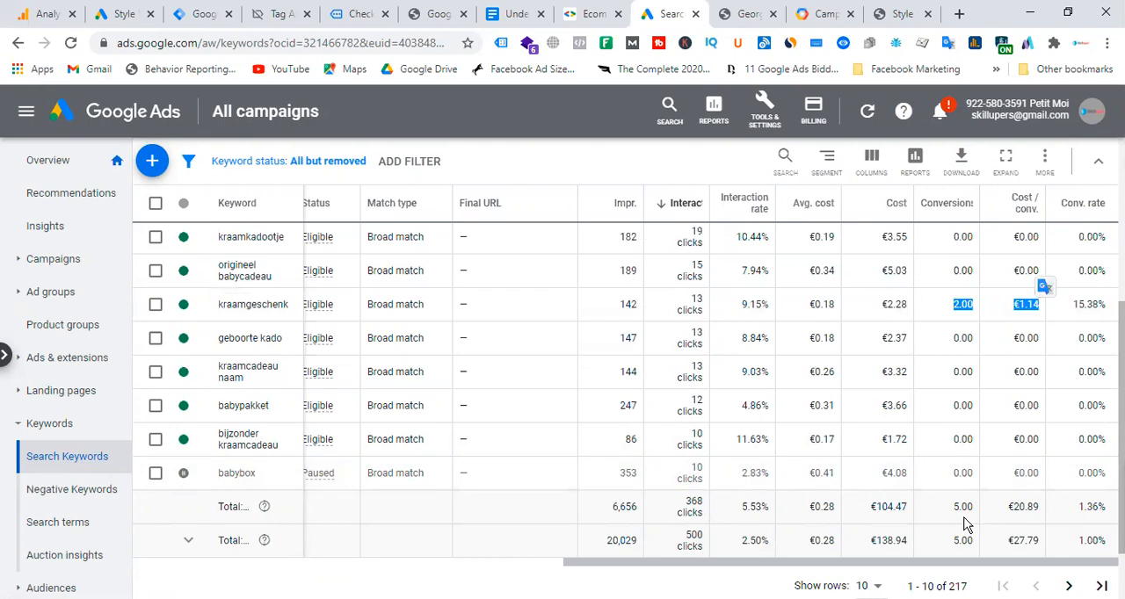
scroll(141, 387, "down", 2)
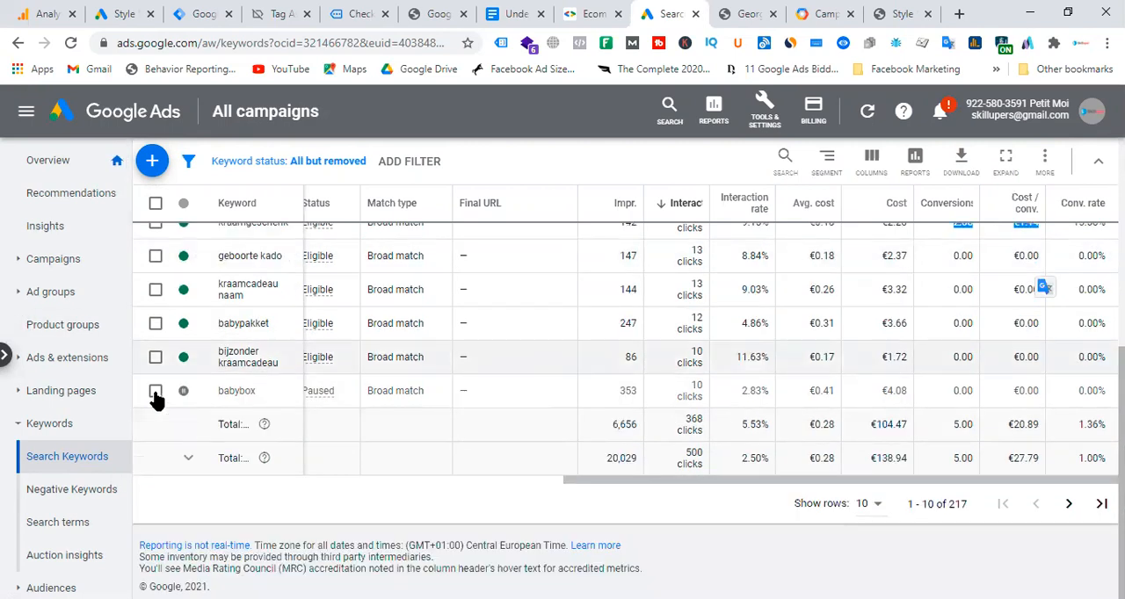
Return to the search terms report and compare the conversions of the individual search terms.
left_click(70, 524)
scroll(557, 431, "down", 4)
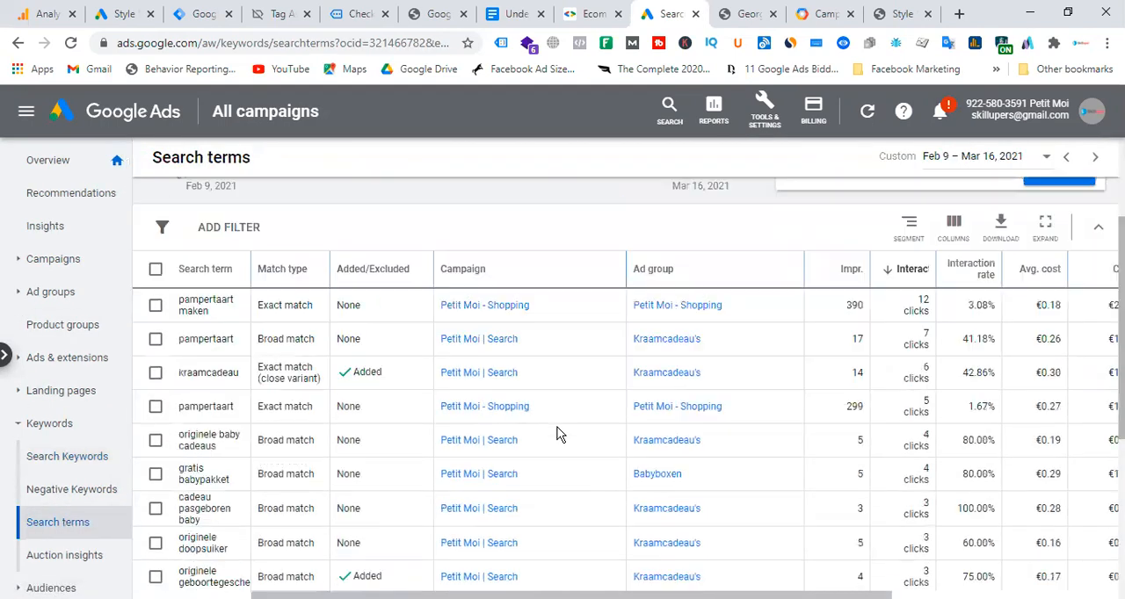
left_click_drag(563, 595, 788, 595)
scroll(1037, 469, "down", 2)
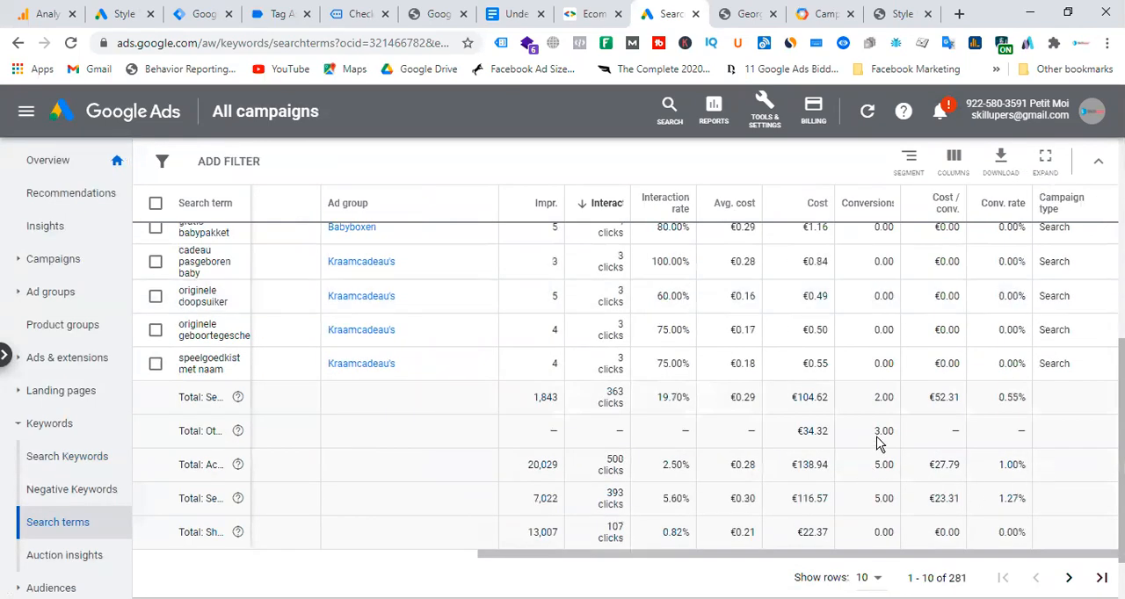
scroll(882, 399, "up", 5)
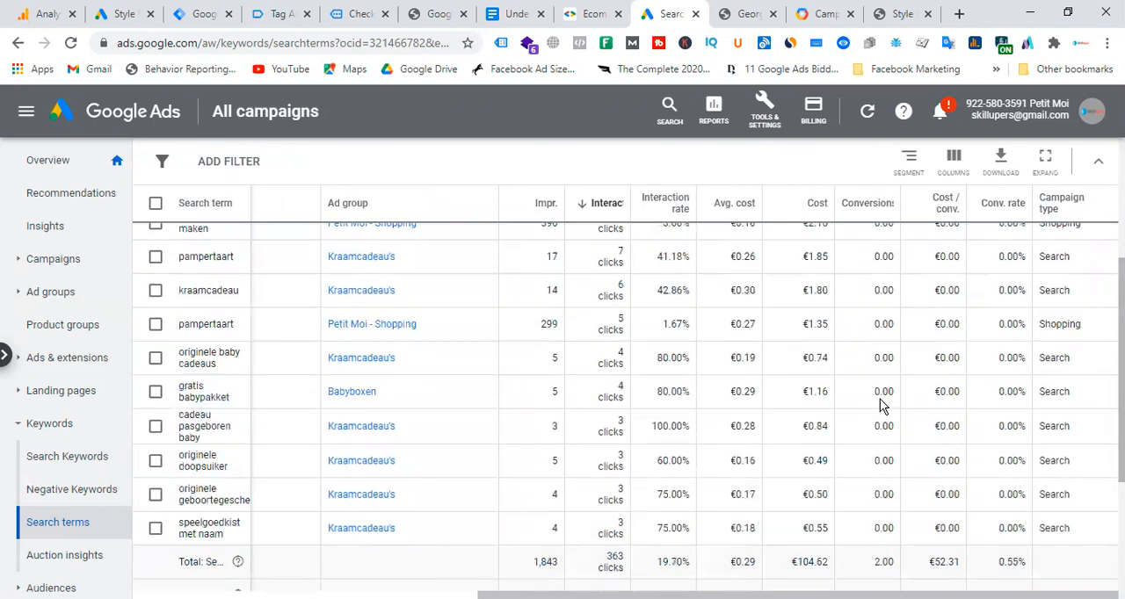
scroll(882, 327, "down", 3)
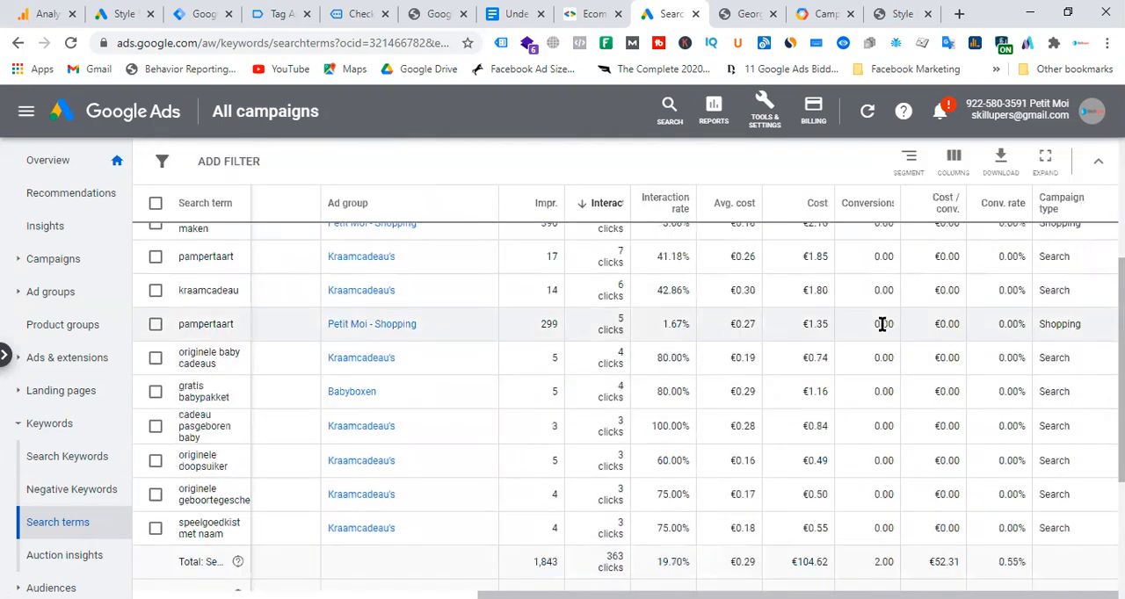
scroll(899, 351, "up", 2)
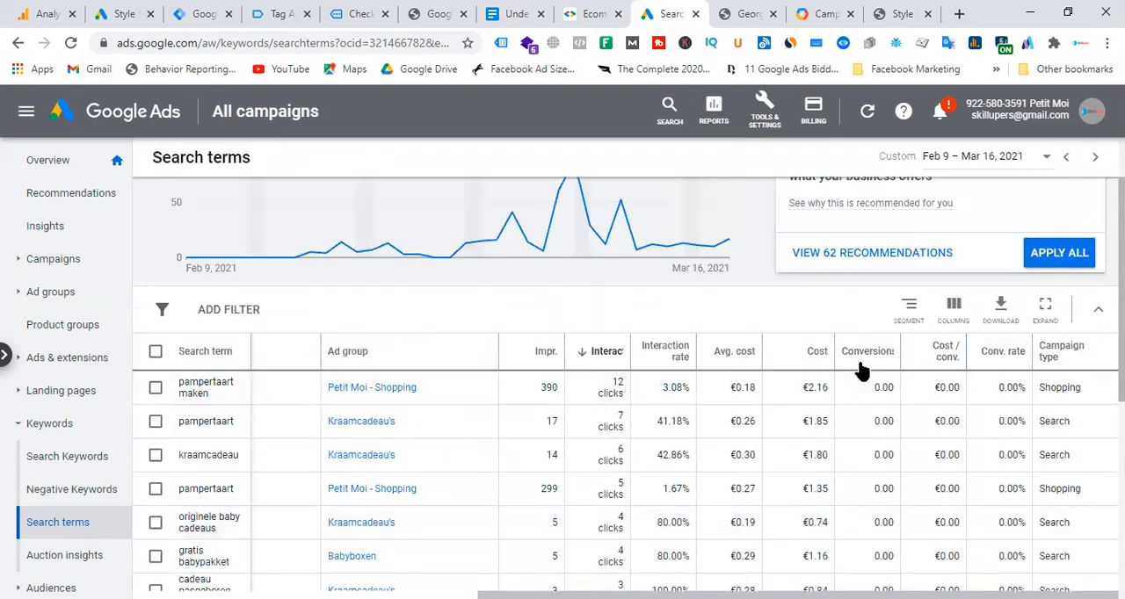
scroll(878, 416, "down", 1)
scroll(879, 419, "down", 1)
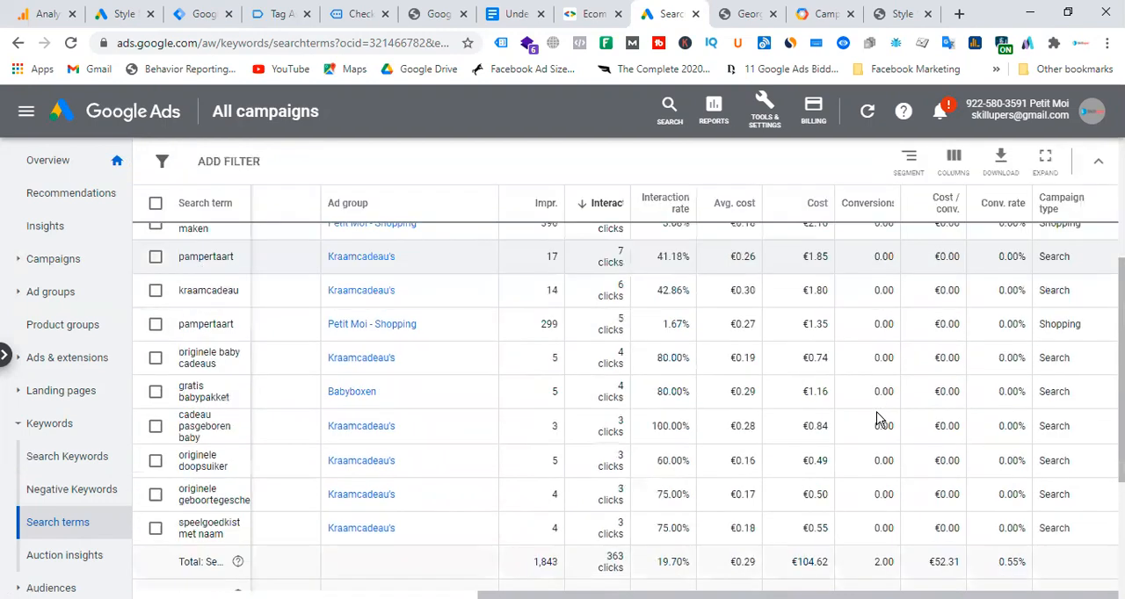
scroll(876, 418, "down", 2)
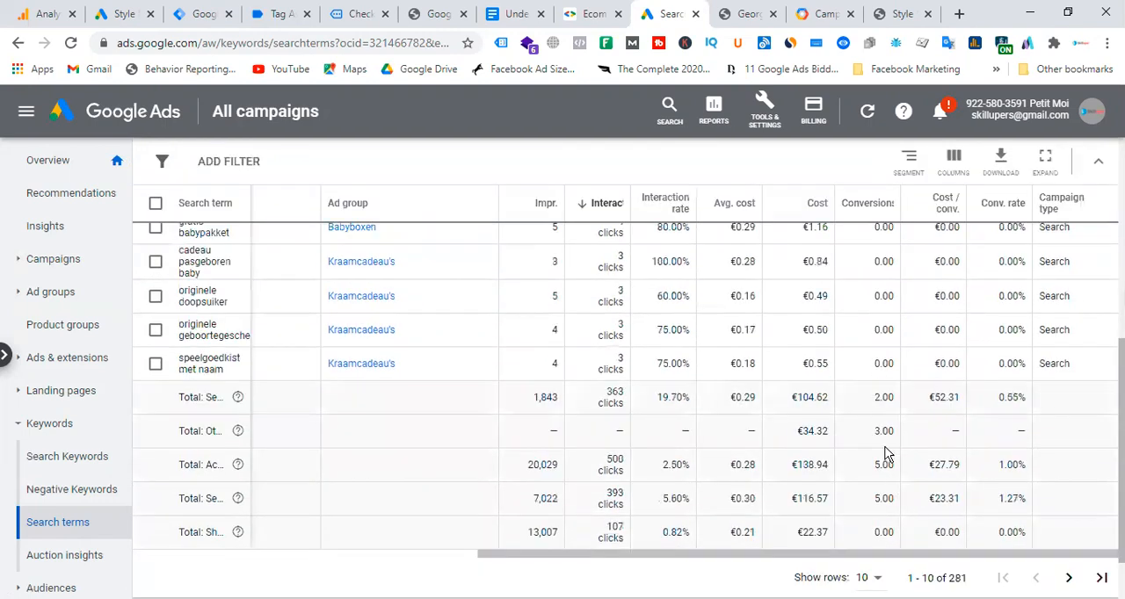
Check the conversion figures in the search terms, other search terms and account total rows.
left_click_drag(870, 433, 888, 432)
left_click_drag(873, 432, 916, 437)
left_click_drag(869, 464, 910, 473)
scroll(909, 472, "up", 5)
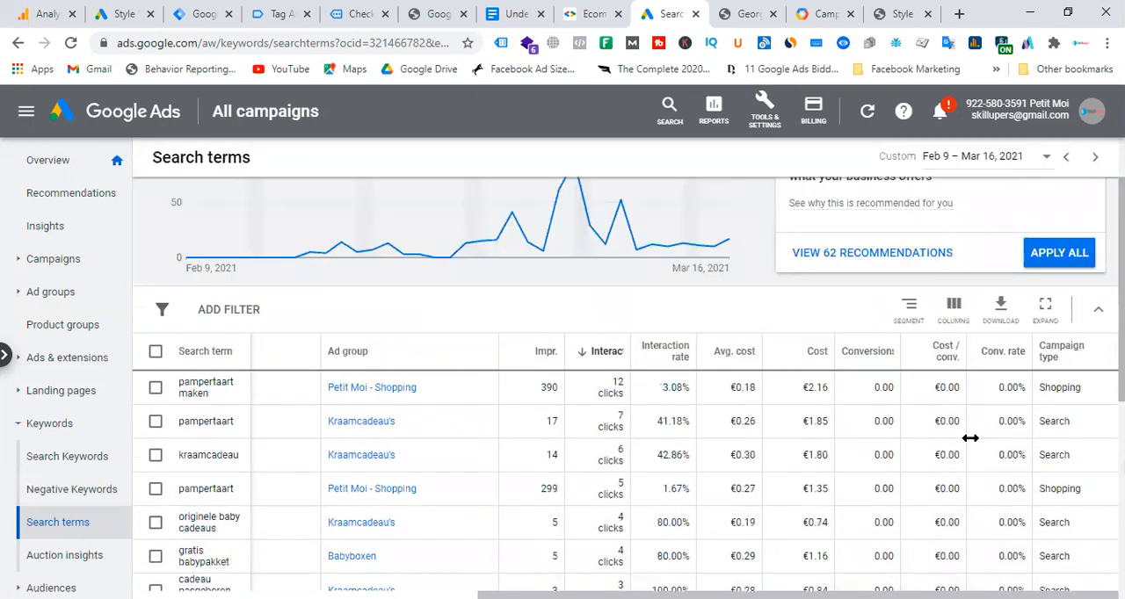
scroll(906, 451, "down", 2)
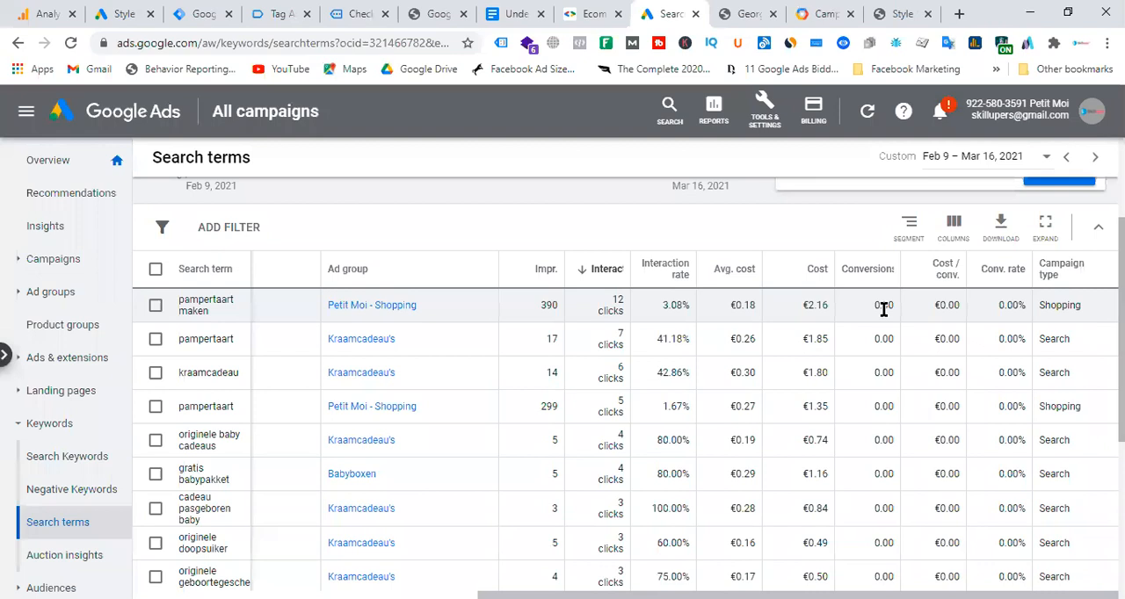
scroll(883, 307, "down", 2)
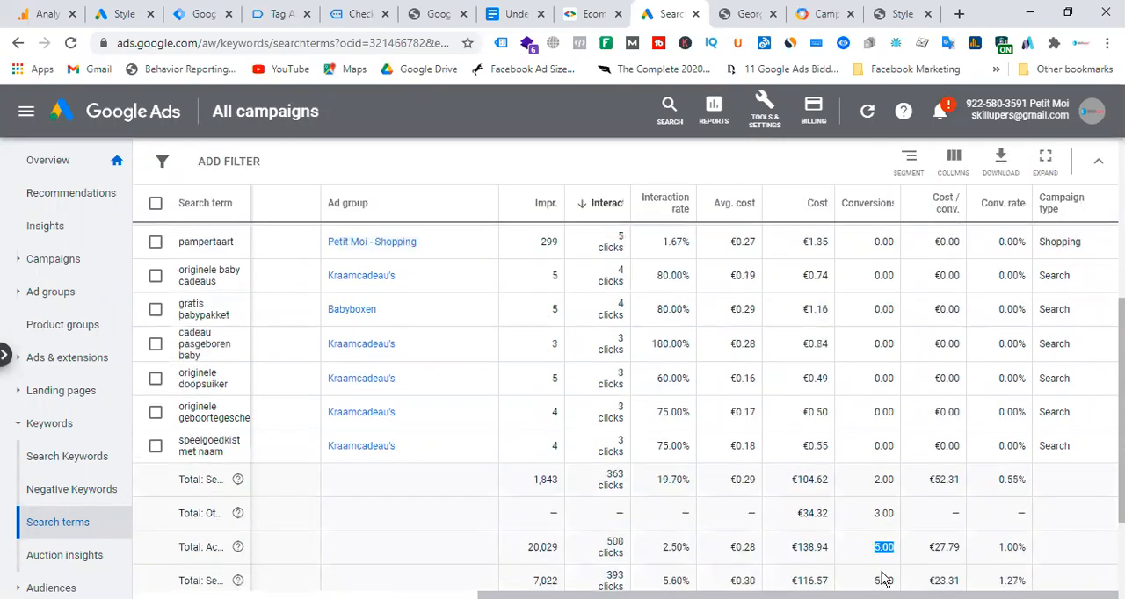
left_click_drag(872, 483, 906, 481)
Set the search terms report's date range to Feb 1 – Mar 17, 2021 and review the search terms total's cost and conversions.
scroll(881, 371, "up", 3)
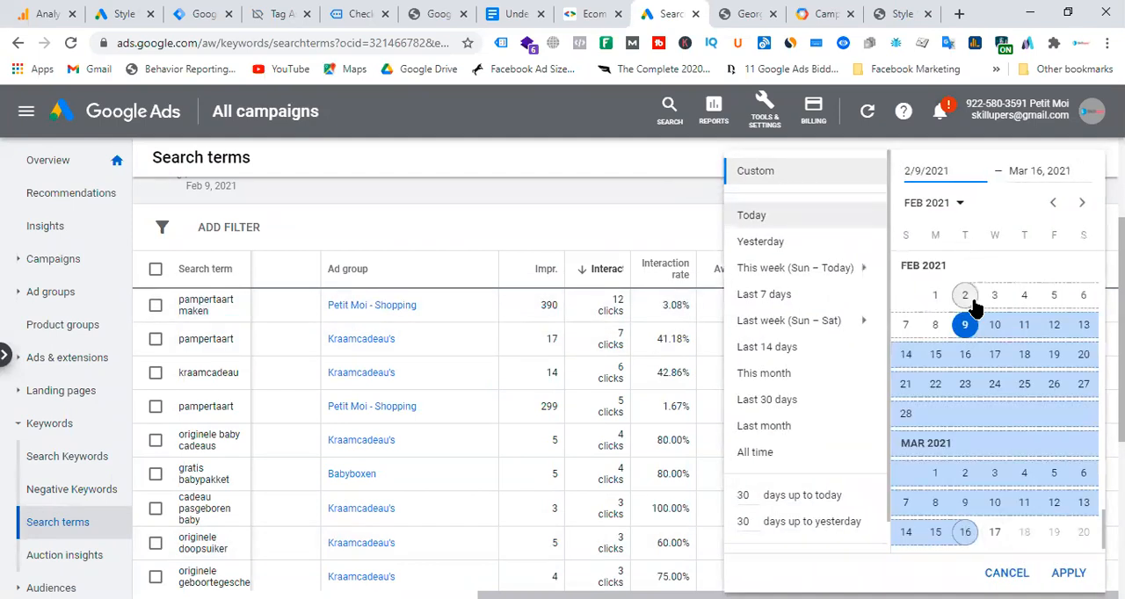
left_click(935, 296)
left_click(994, 533)
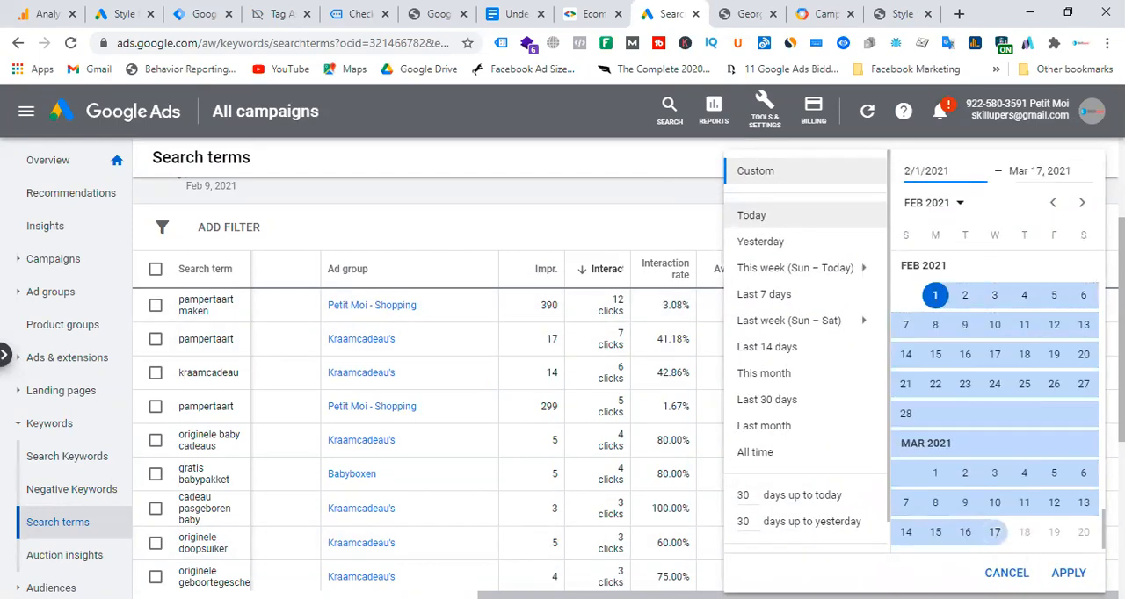
left_click(1066, 573)
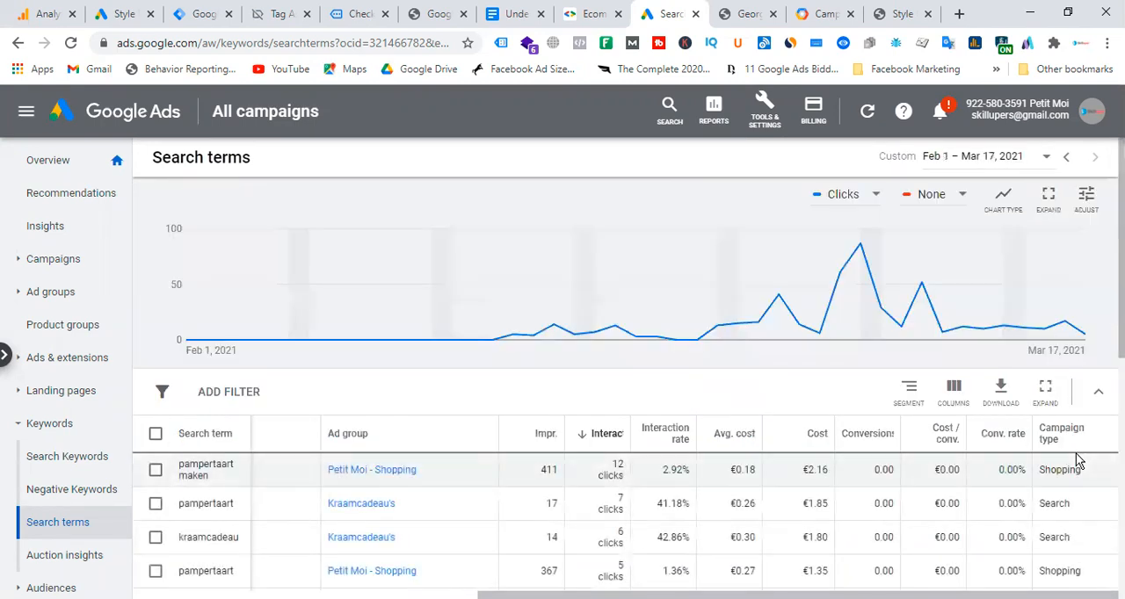
scroll(940, 426, "down", 5)
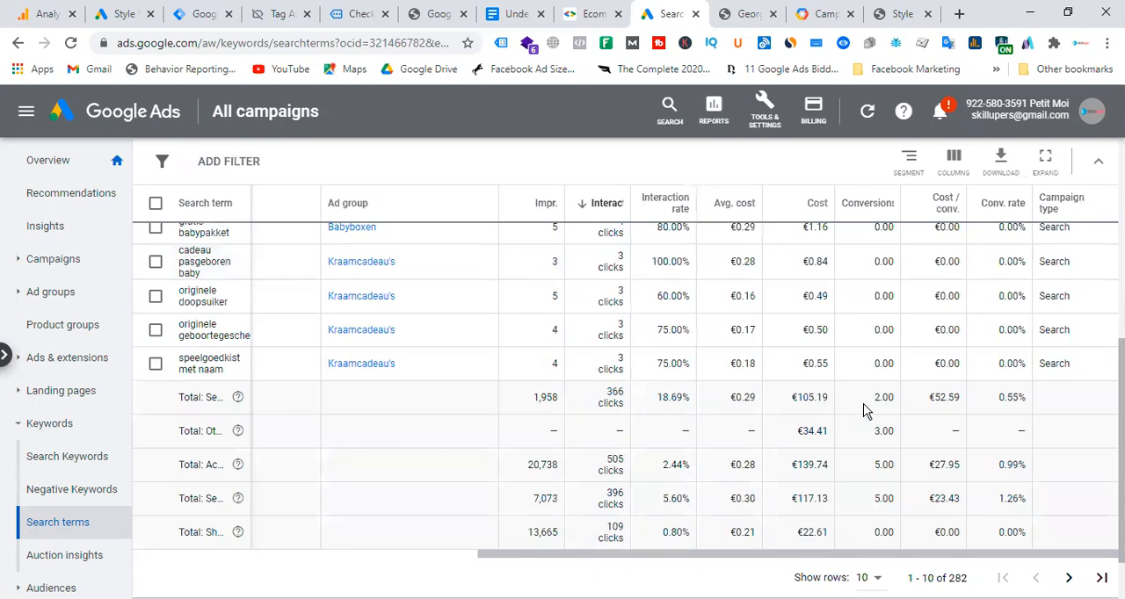
left_click_drag(789, 406, 985, 405)
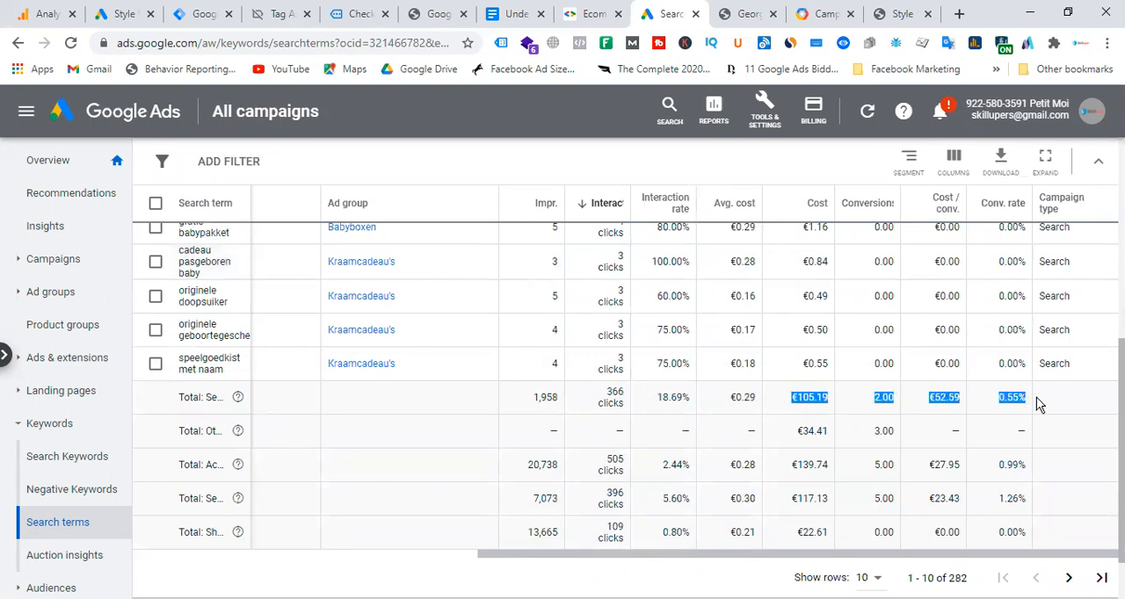
scroll(1080, 434, "up", 5)
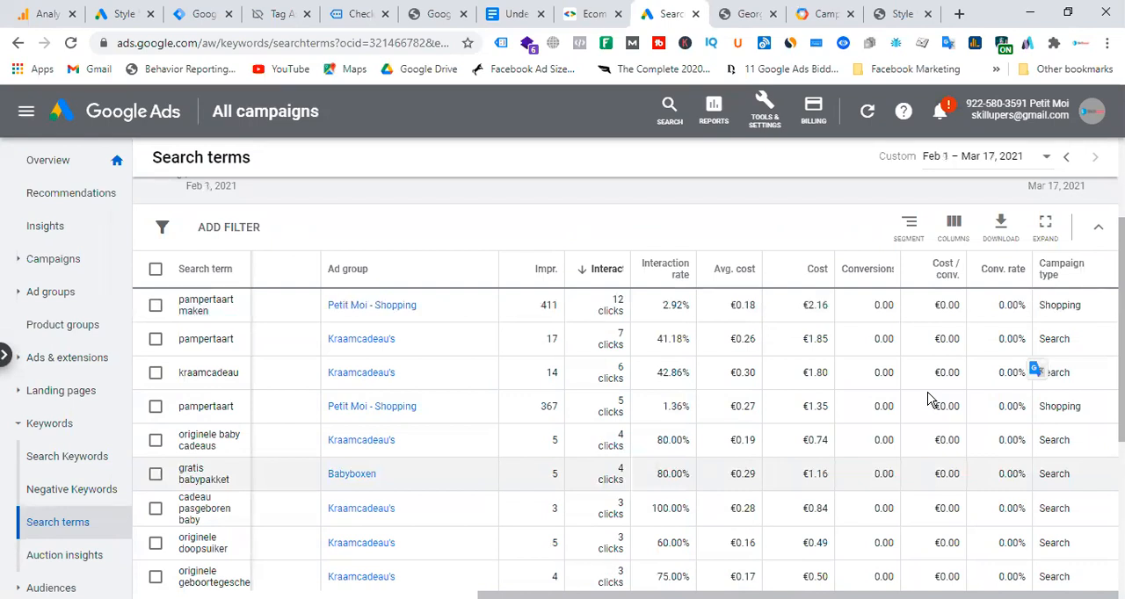
Open the search keywords report and show 500 rows per page.
left_click(64, 461)
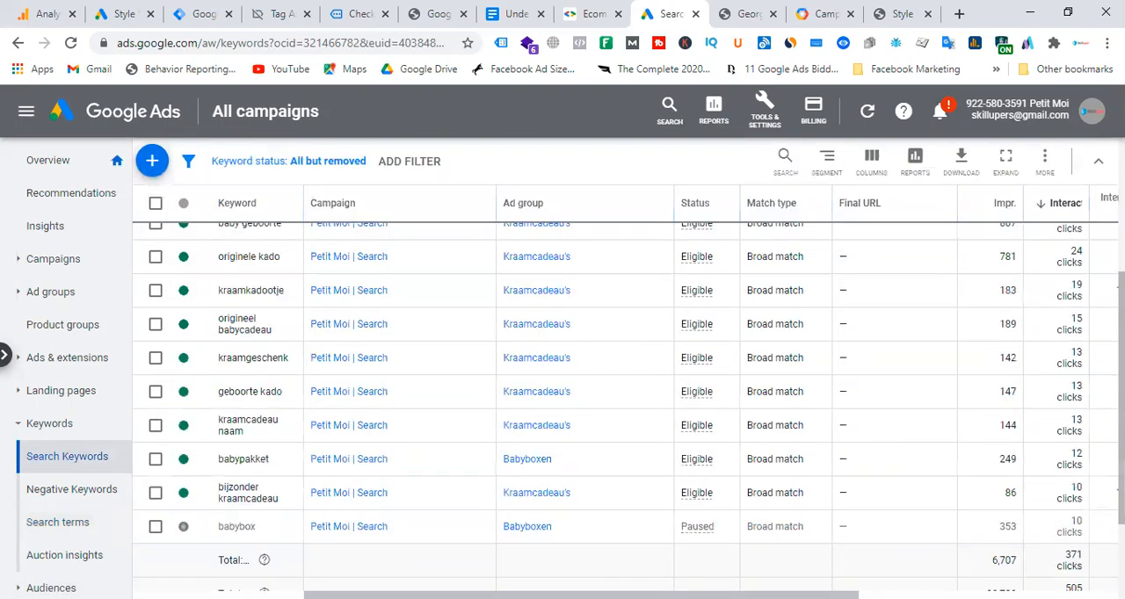
scroll(785, 522, "right", 5)
scroll(1050, 422, "down", 3)
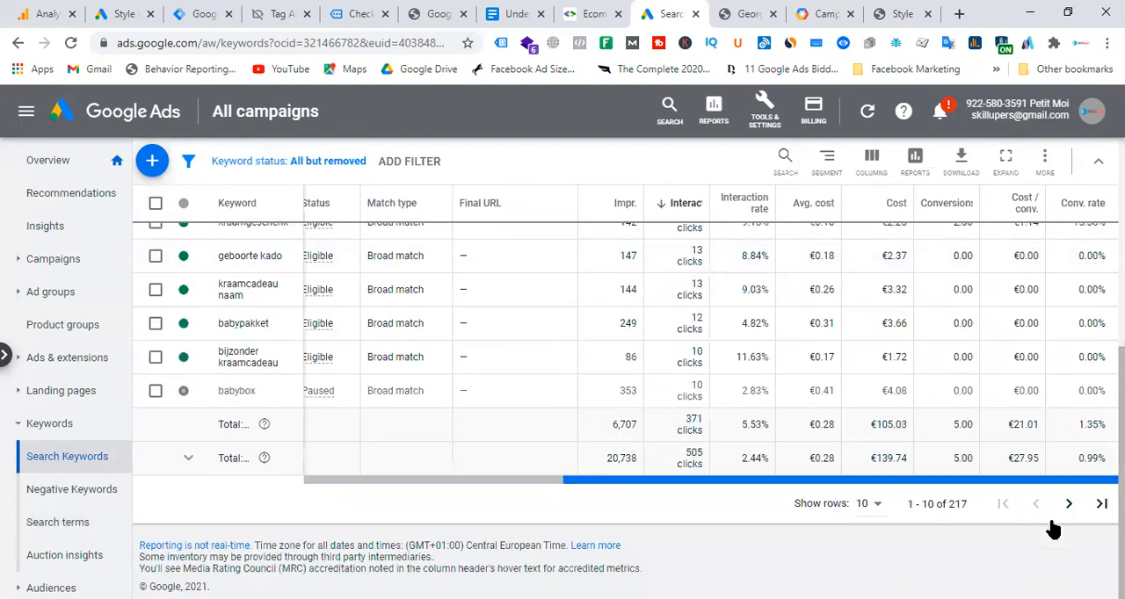
scroll(994, 497, "up", 2)
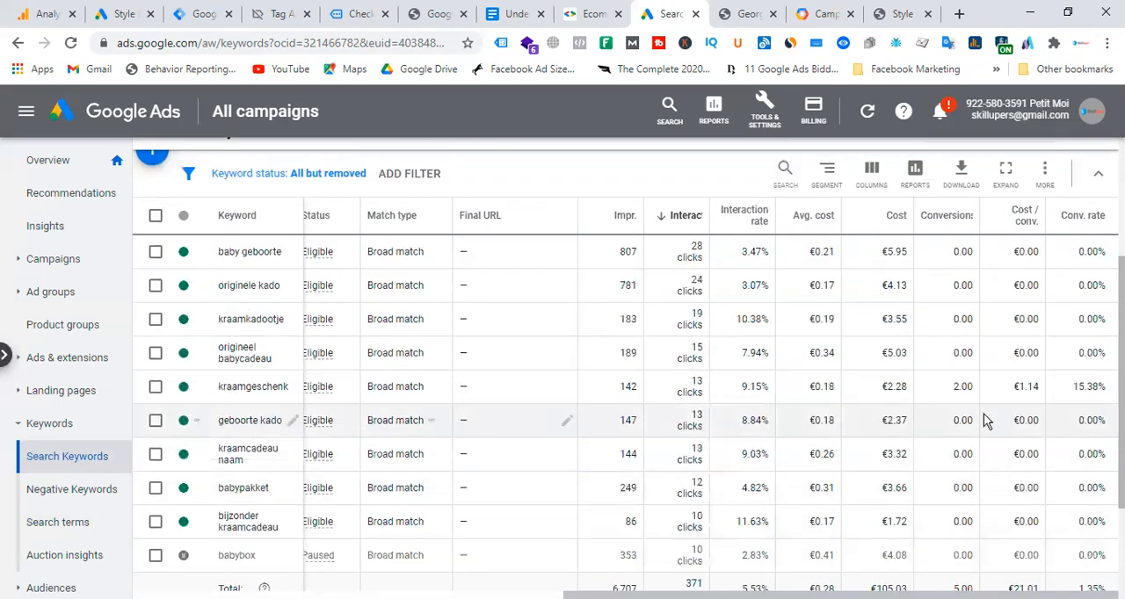
scroll(964, 420, "down", 3)
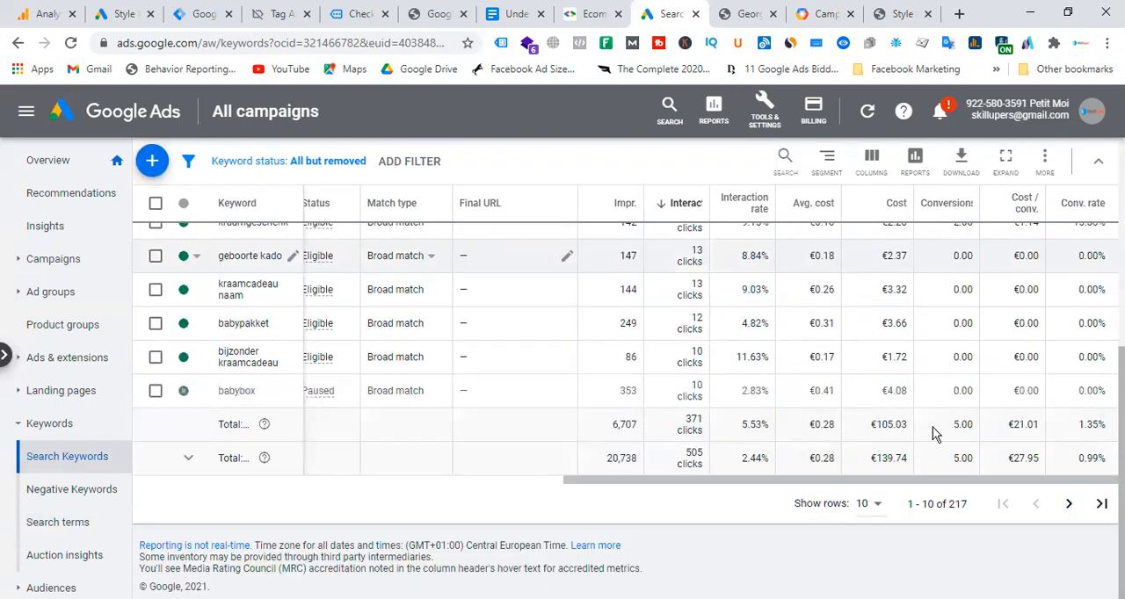
left_click(877, 506)
left_click(879, 494)
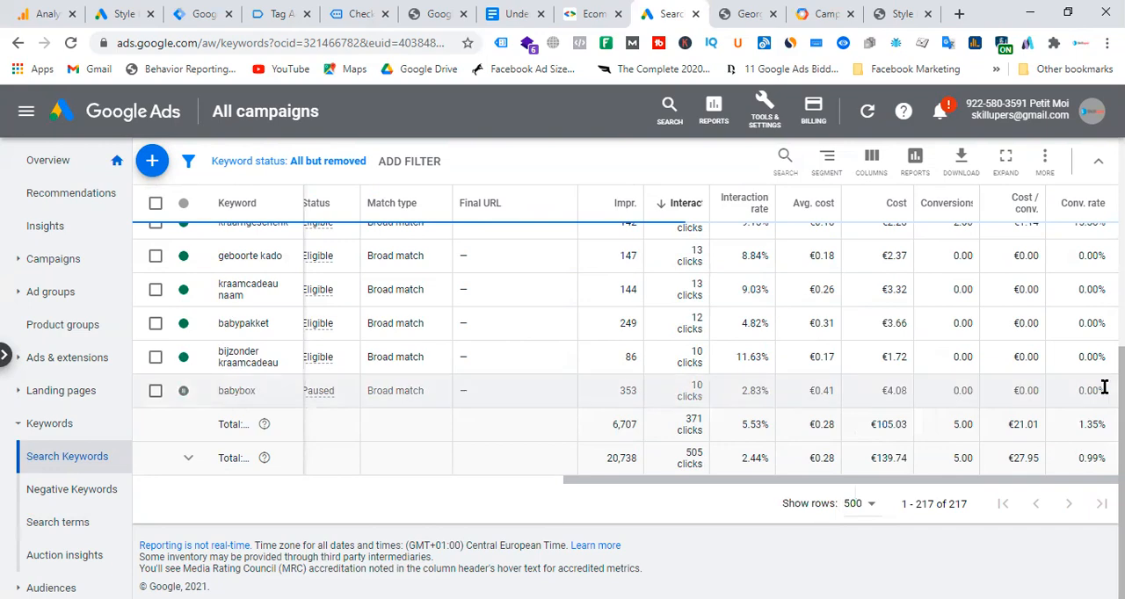
Look through the full keyword list for conversions and return to the total row for all but removed keywords.
scroll(956, 482, "down", 3)
scroll(956, 481, "down", 15)
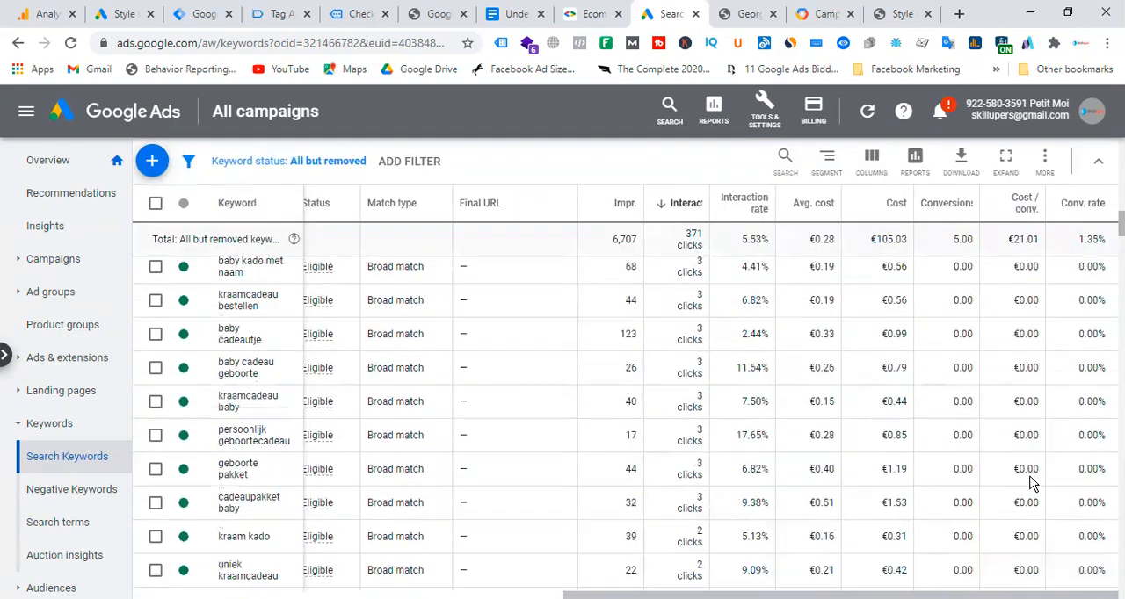
scroll(1062, 494, "down", 15)
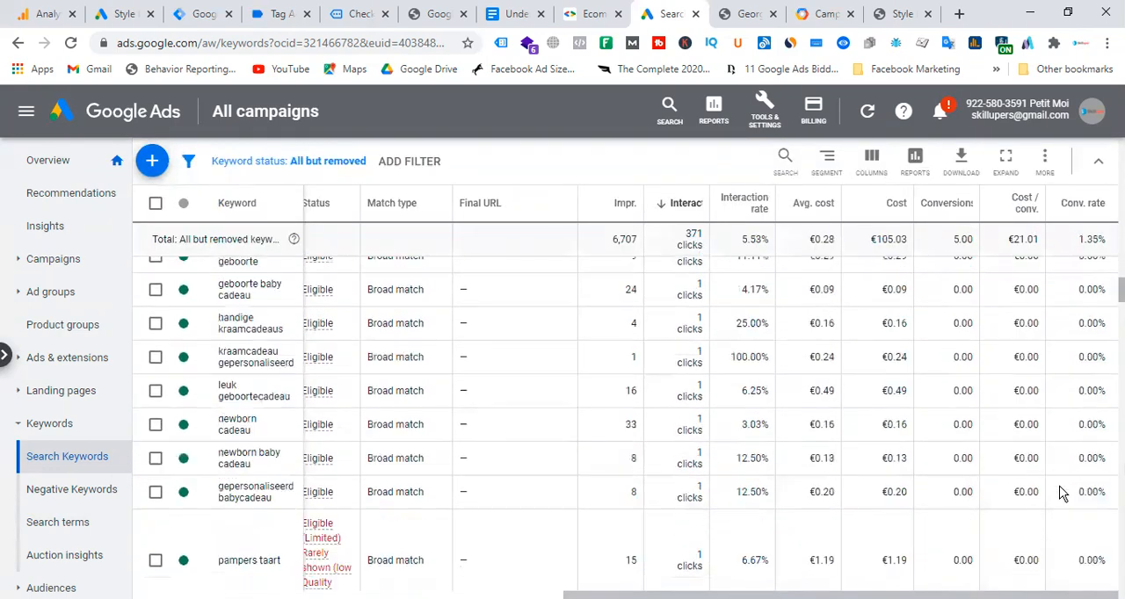
scroll(1061, 494, "down", 4)
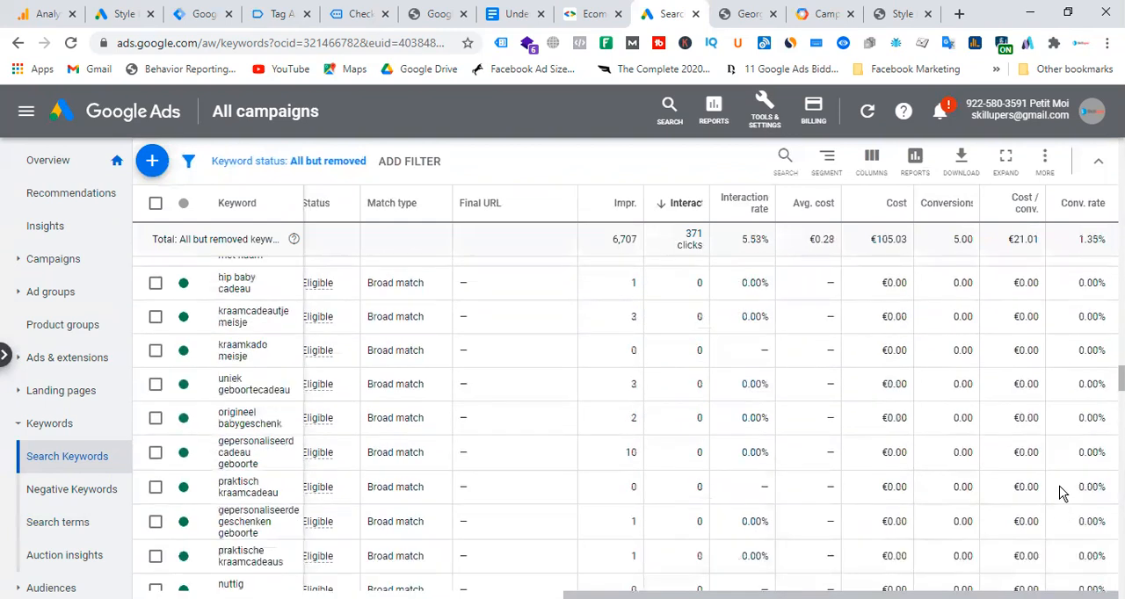
scroll(1061, 494, "down", 5)
scroll(1099, 413, "down", 2)
scroll(625, 424, "down", 10)
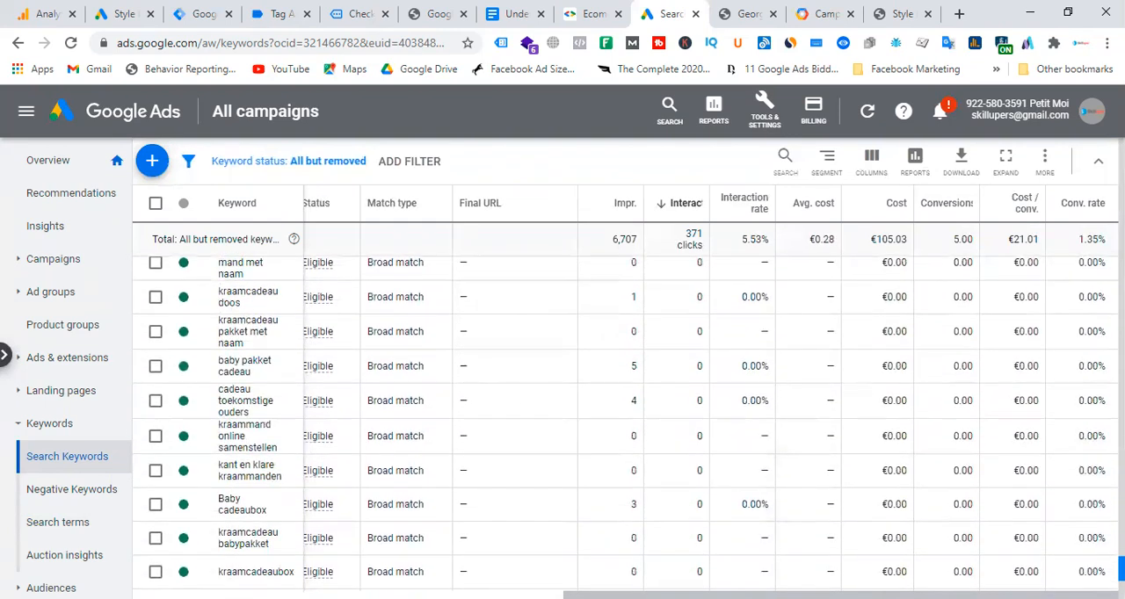
scroll(625, 423, "down", 5)
left_click_drag(1122, 587, 1092, 244)
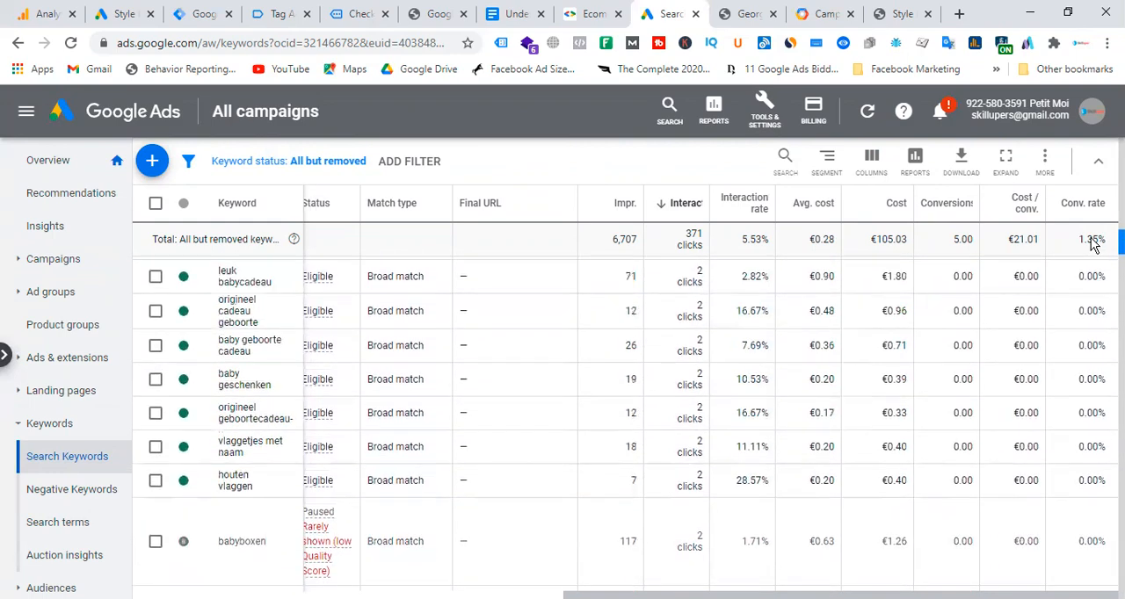
scroll(1092, 245, "up", 10)
scroll(923, 321, "up", 10)
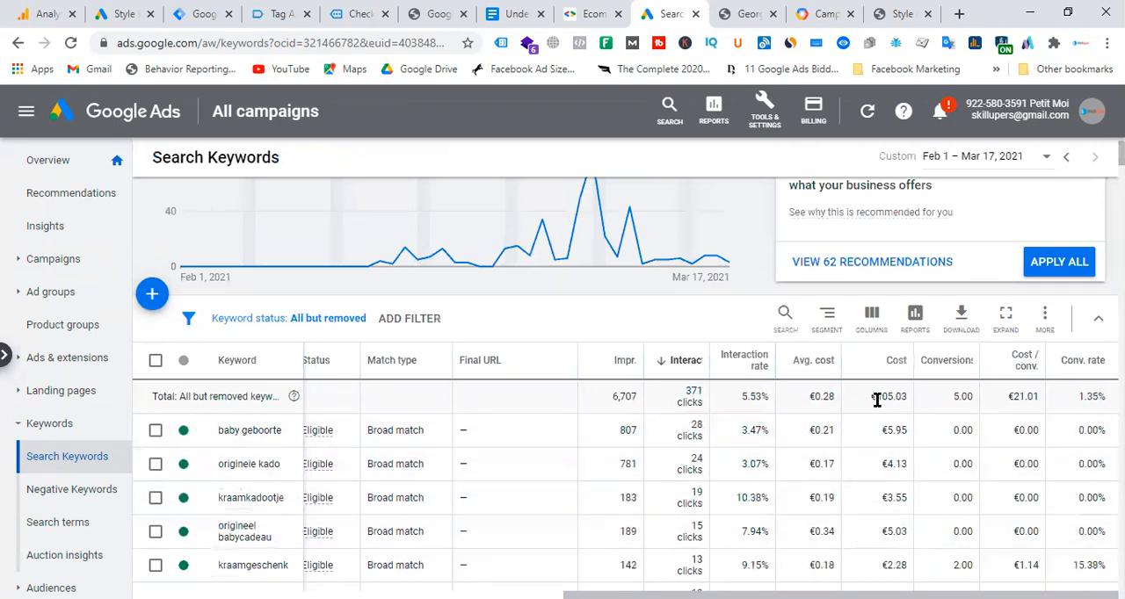
scroll(943, 409, "up", 1)
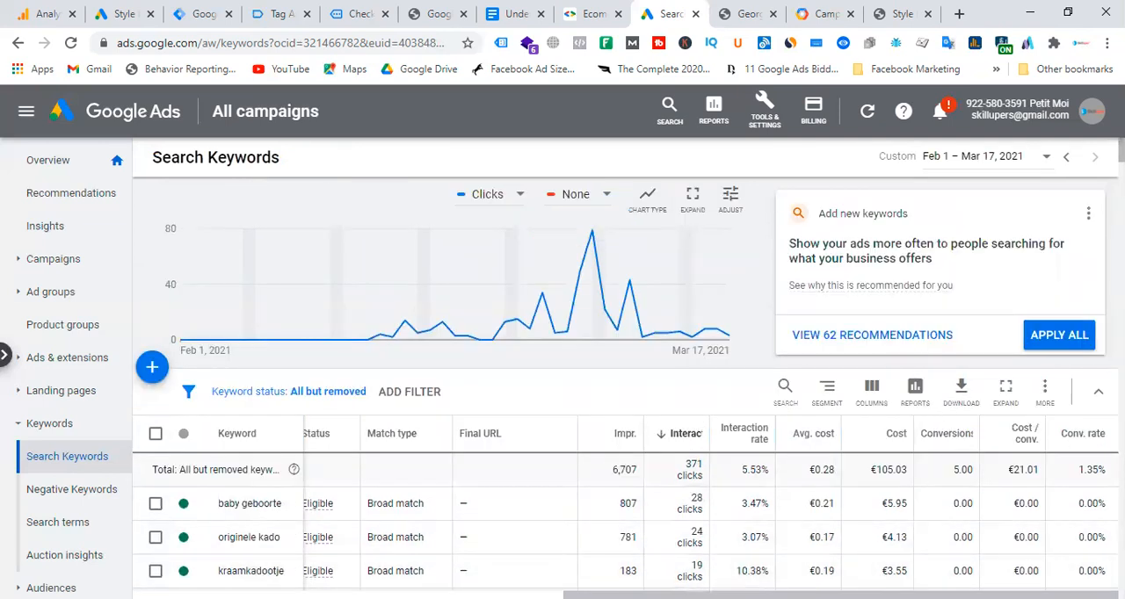
Check the conversions of individual keywords against the total, including kraamgeschenk, baby cadeau doos and babygeschenken.
left_click_drag(843, 595, 584, 595)
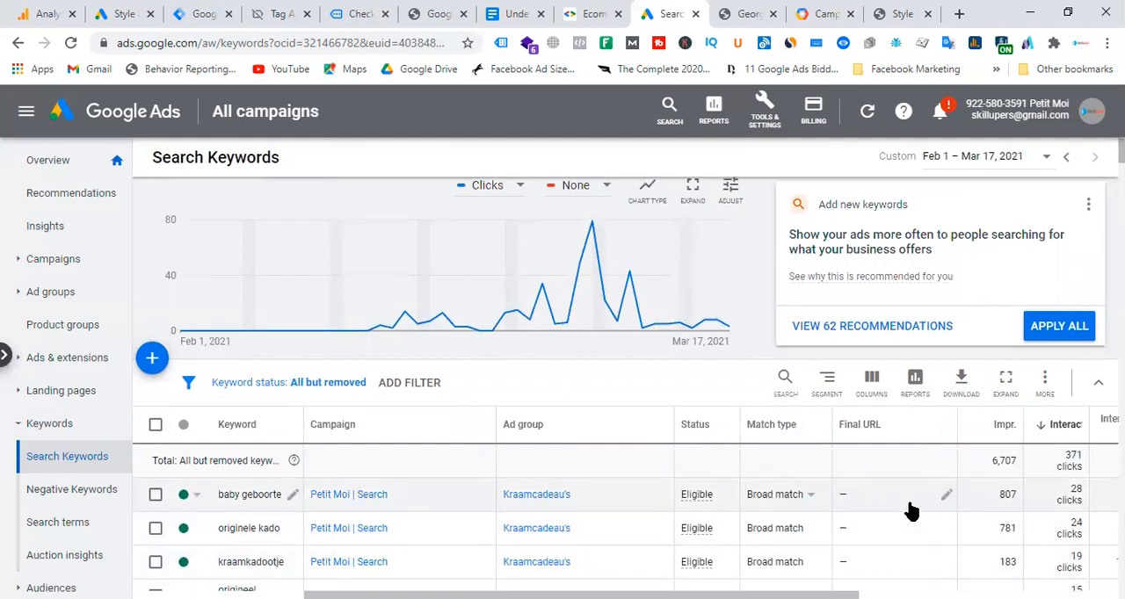
scroll(911, 511, "down", 1)
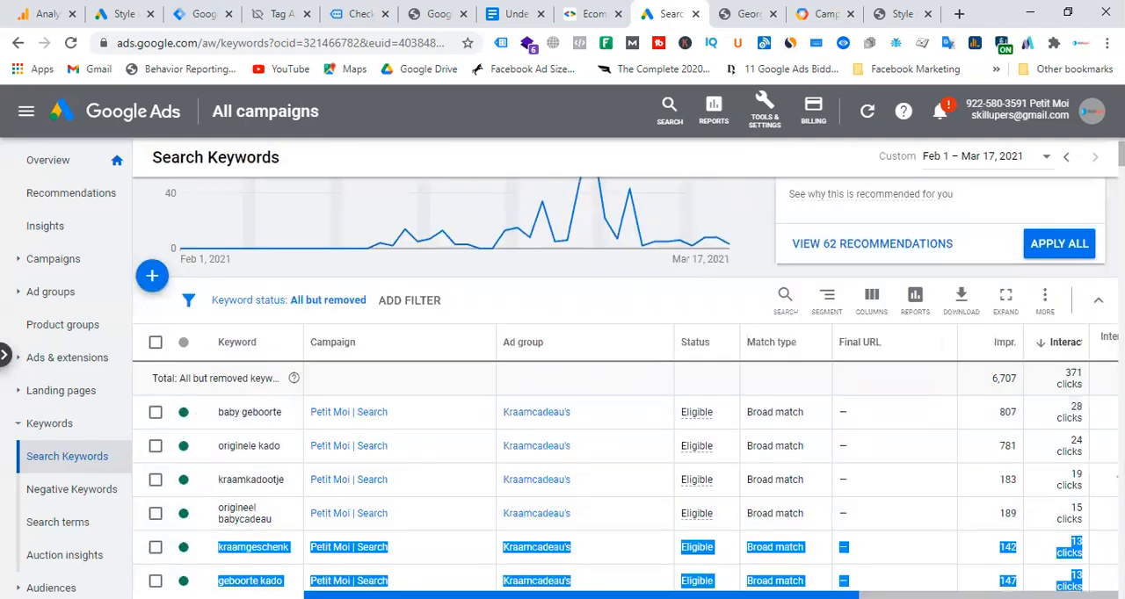
left_click_drag(580, 595, 787, 595)
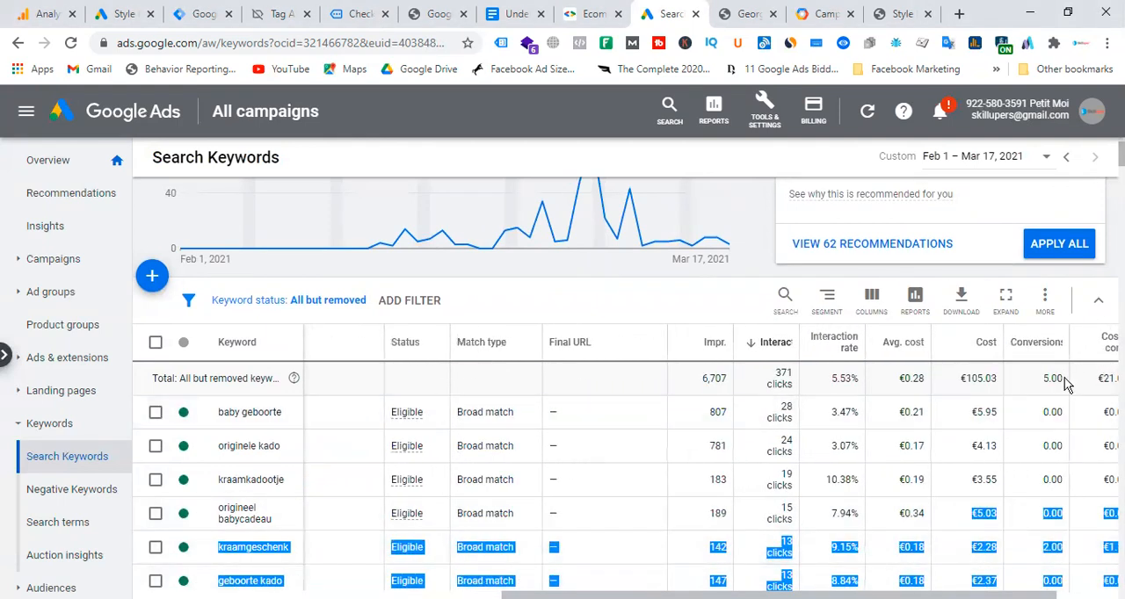
scroll(1026, 435, "down", 2)
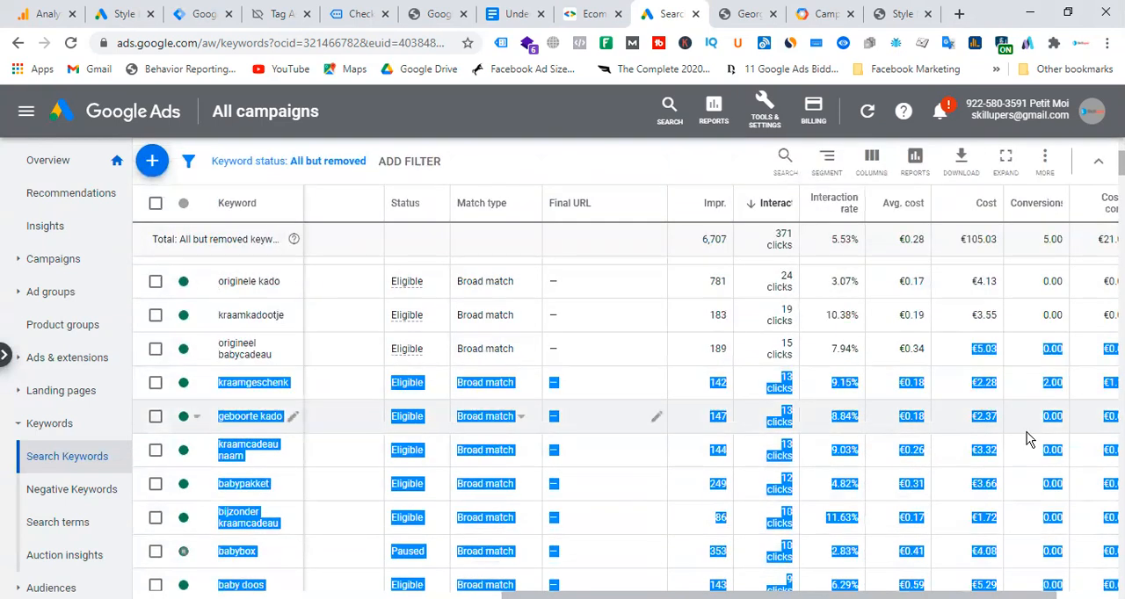
left_click(1055, 386)
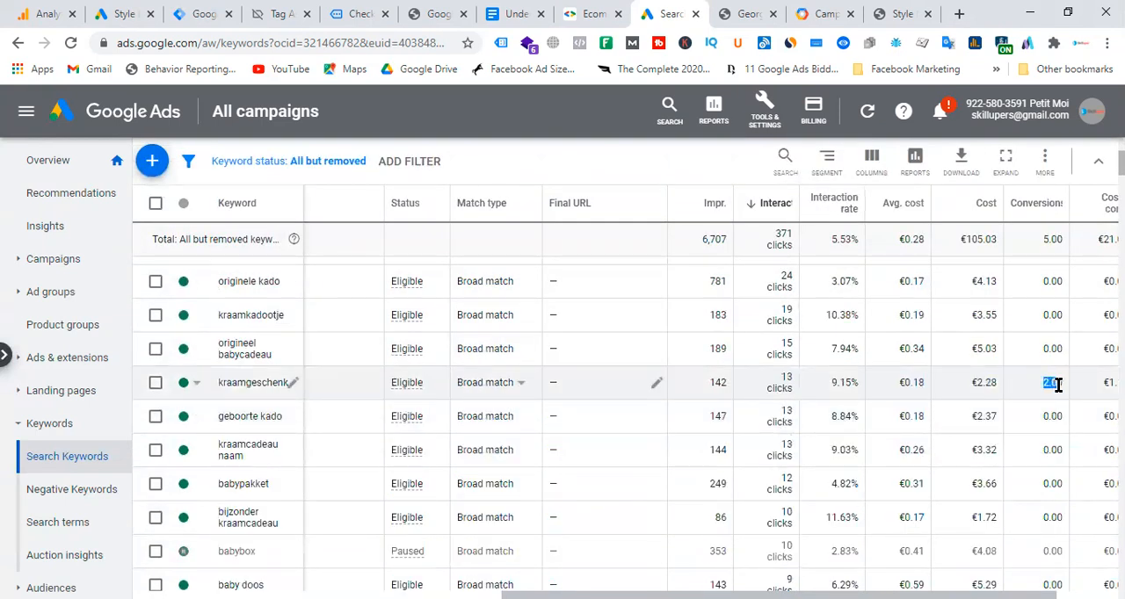
scroll(1017, 395, "down", 3)
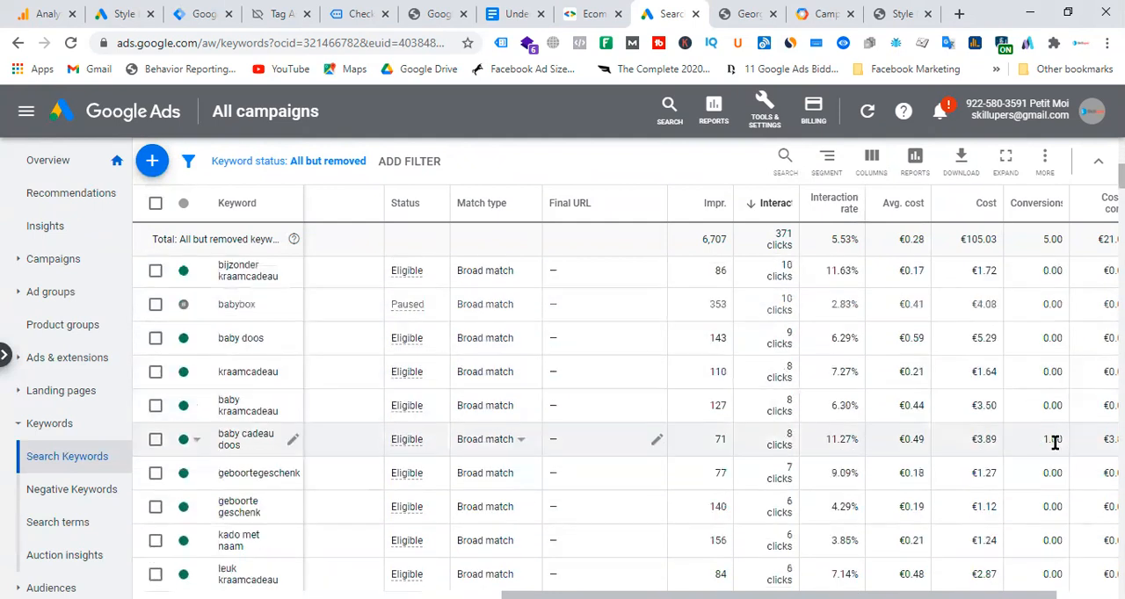
scroll(1042, 437, "down", 6)
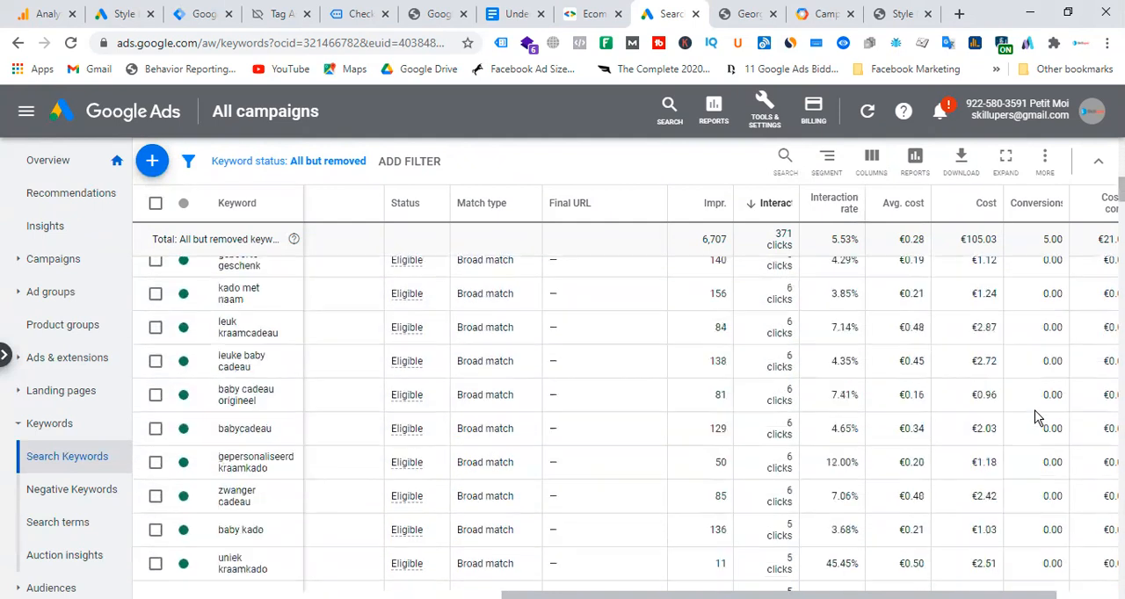
scroll(1038, 418, "down", 2)
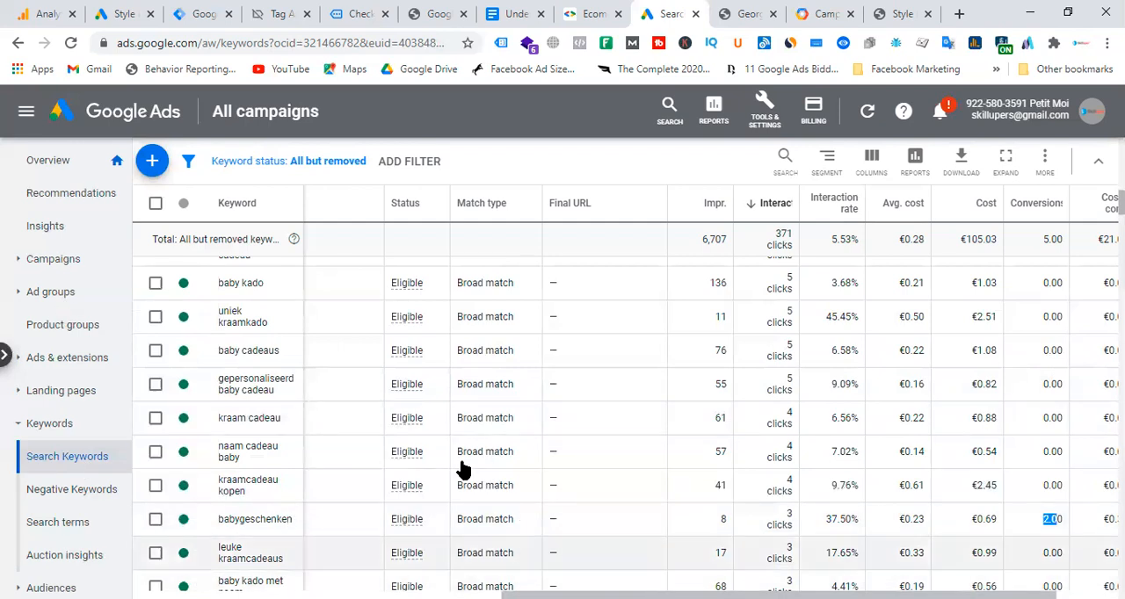
Revisit the Campaign URL Builder, the ad's tagged final URL and the Analytics traffic acquisition report by session source/medium.
left_click(827, 14)
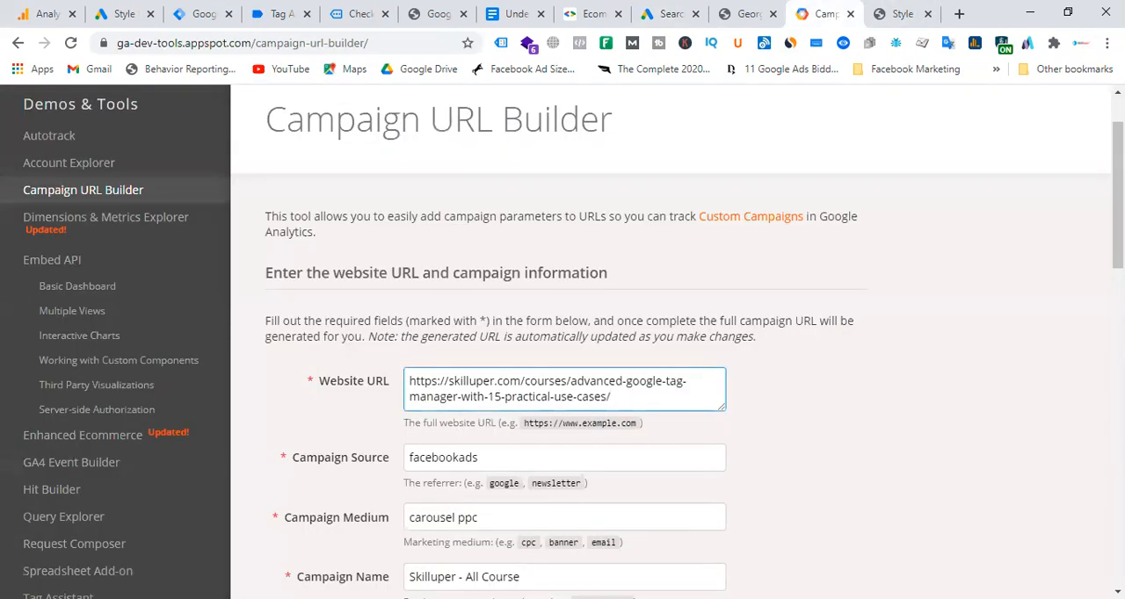
left_click(121, 14)
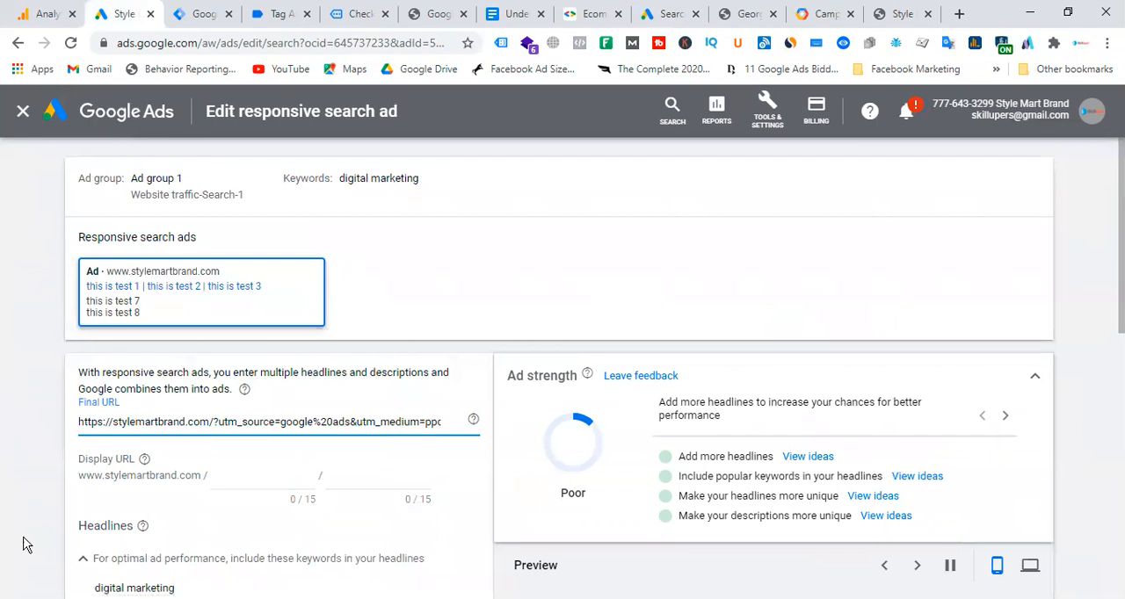
left_click(44, 13)
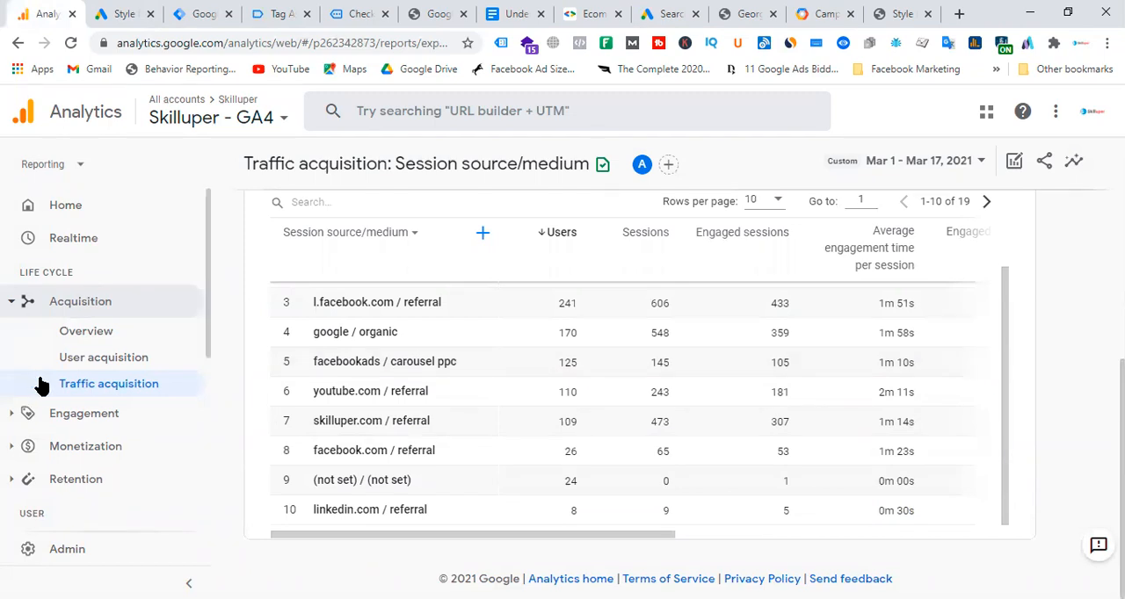
scroll(138, 369, "down", 3)
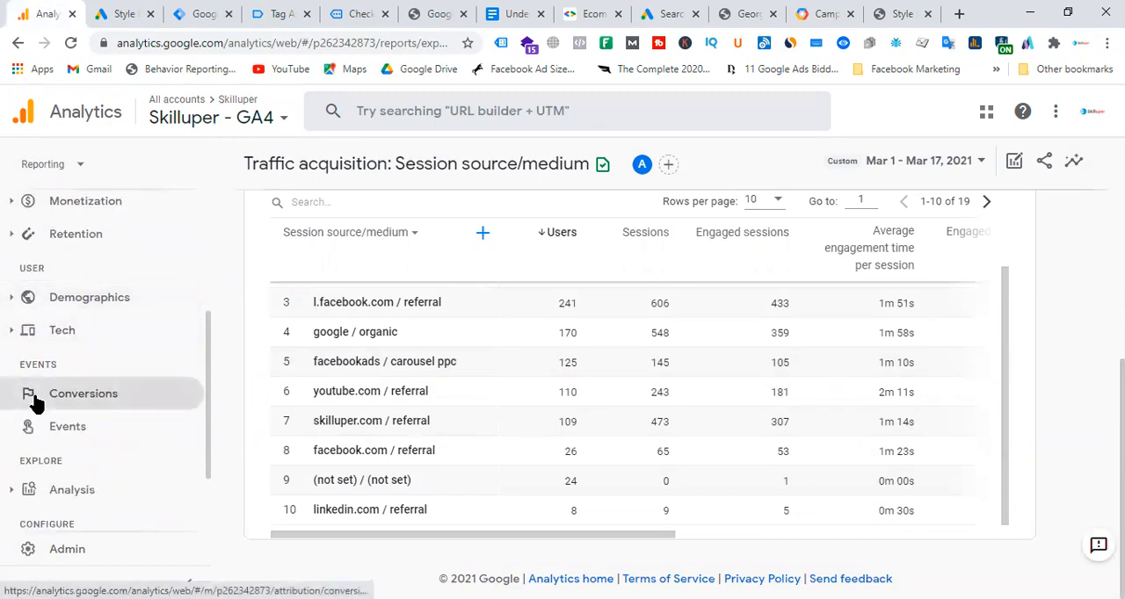
left_click(830, 14)
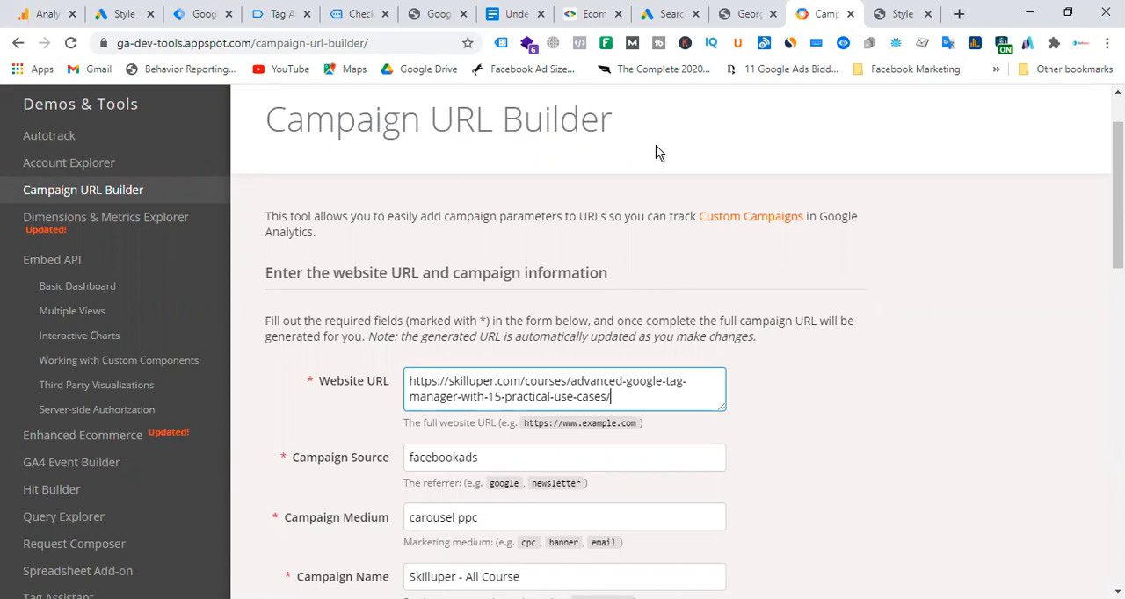
Return to the Petit Moi search keywords report in Google Ads and look over the keywords around babygeschenken and kraamgeschenk.
left_click(670, 14)
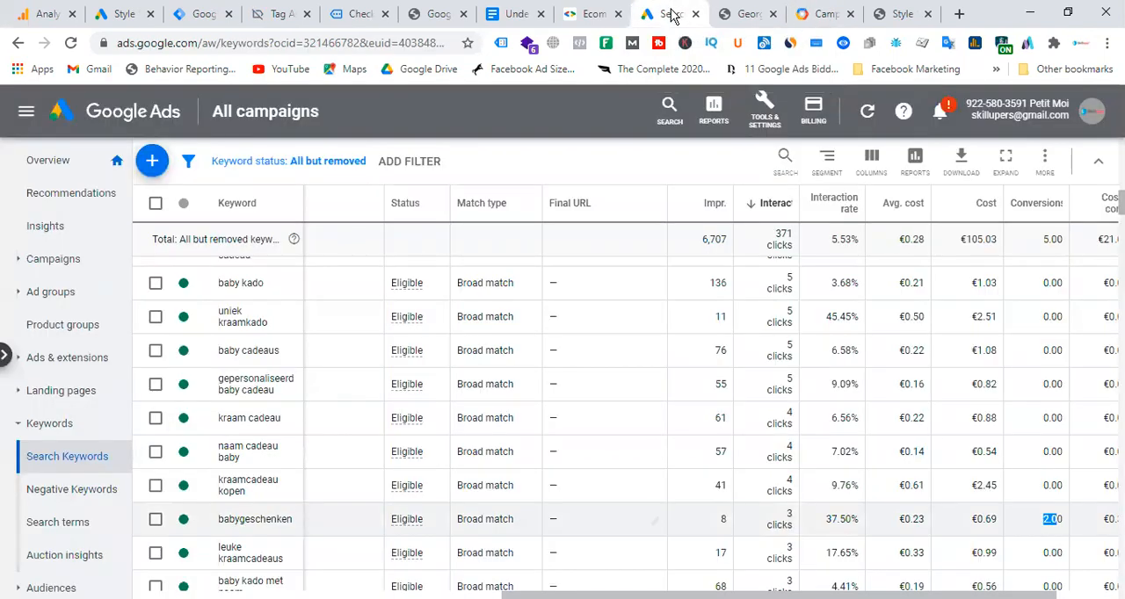
scroll(58, 361, "down", 2)
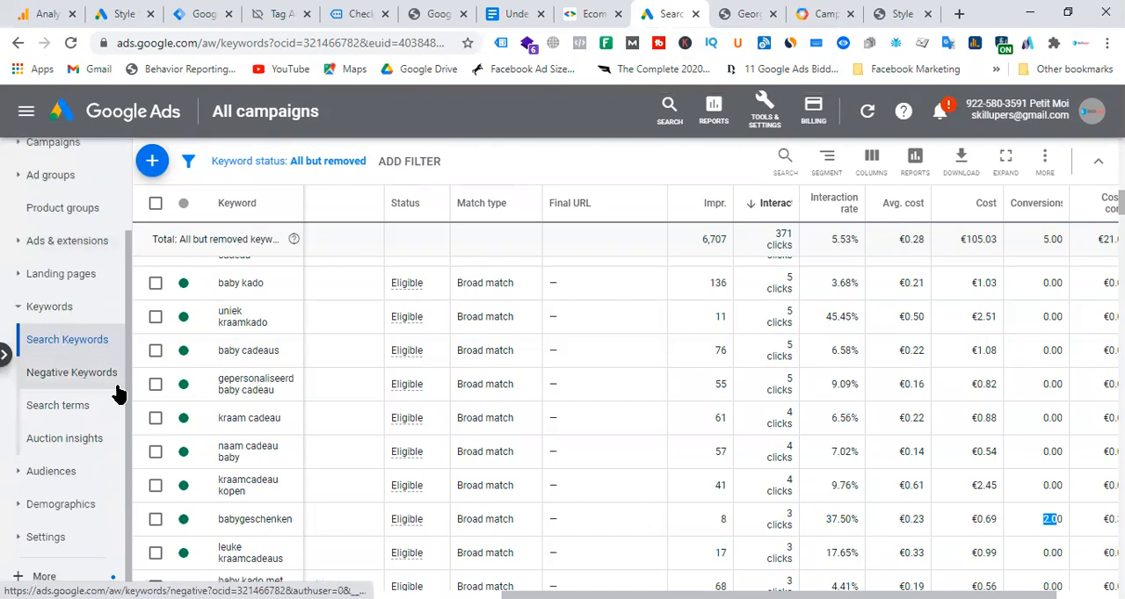
scroll(520, 344, "down", 4)
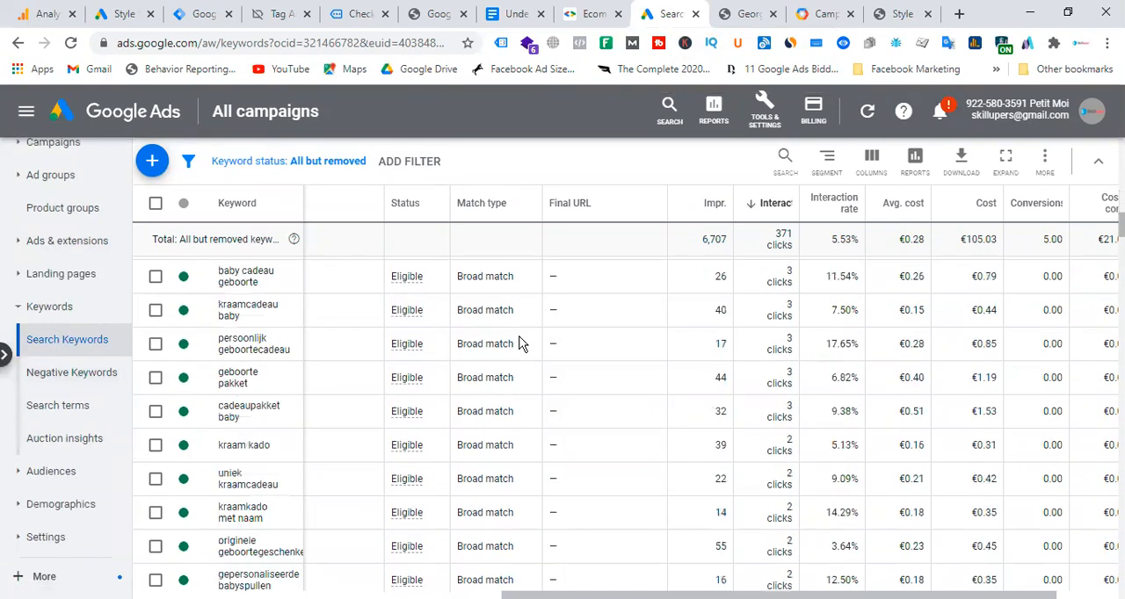
scroll(427, 422, "up", 10)
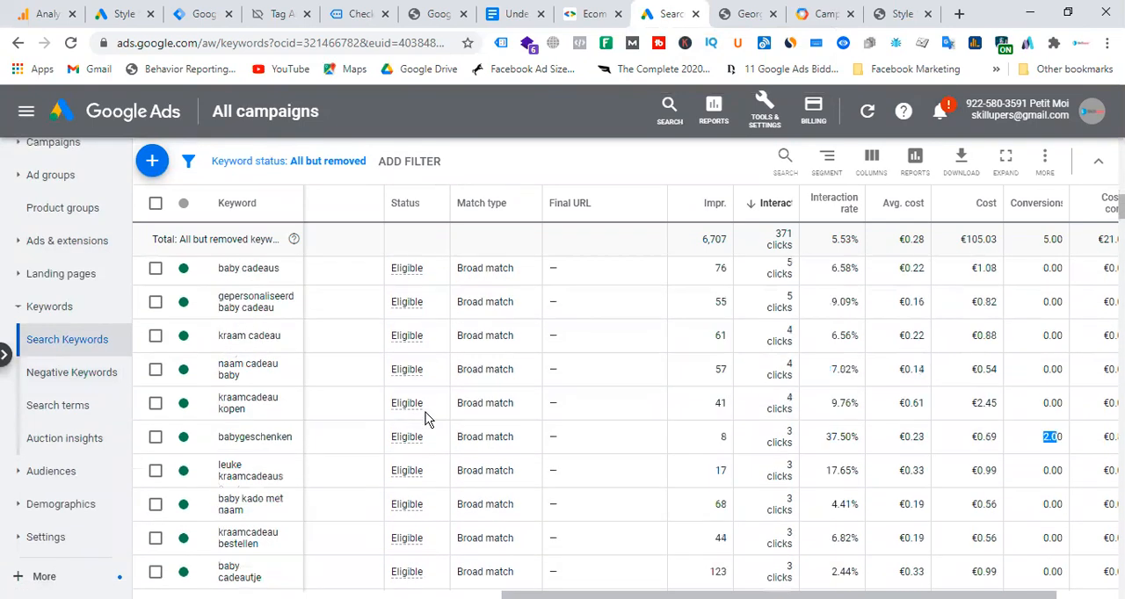
scroll(652, 476, "down", 3)
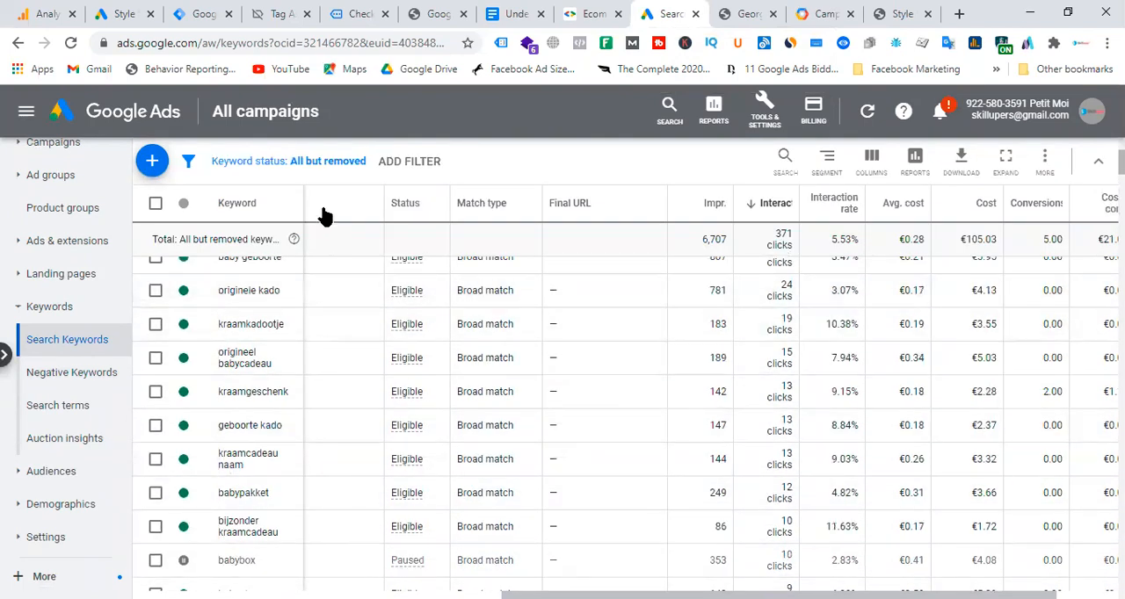
Widen the Keyword column and compare the cost per conversion and conversion rate of kraamgeschenk and baby cadeau doos.
left_click_drag(304, 201, 388, 203)
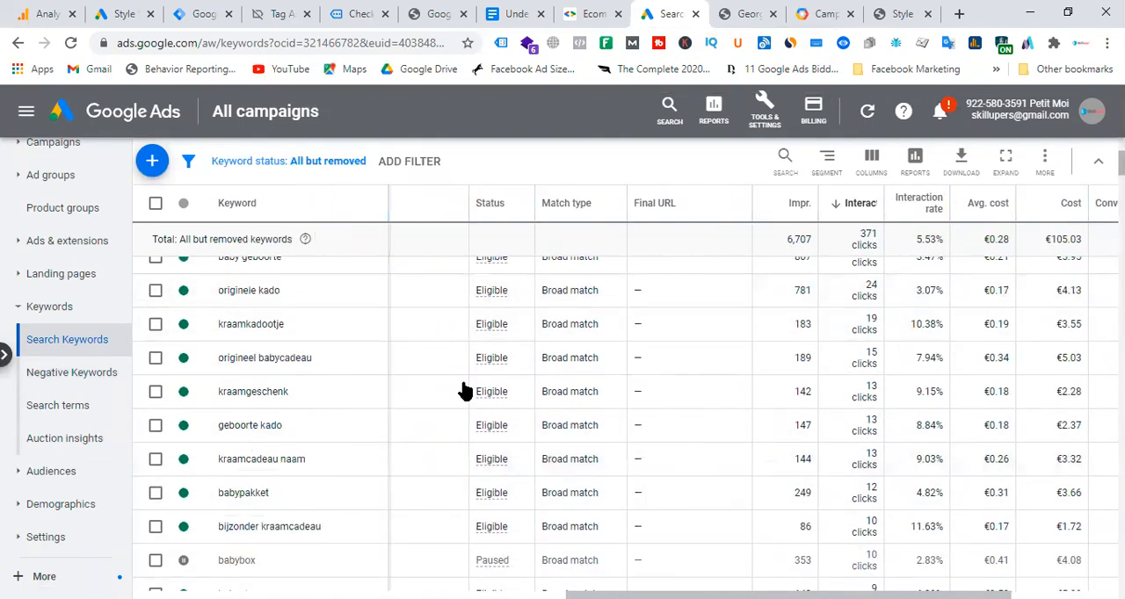
mouse_move(497, 431)
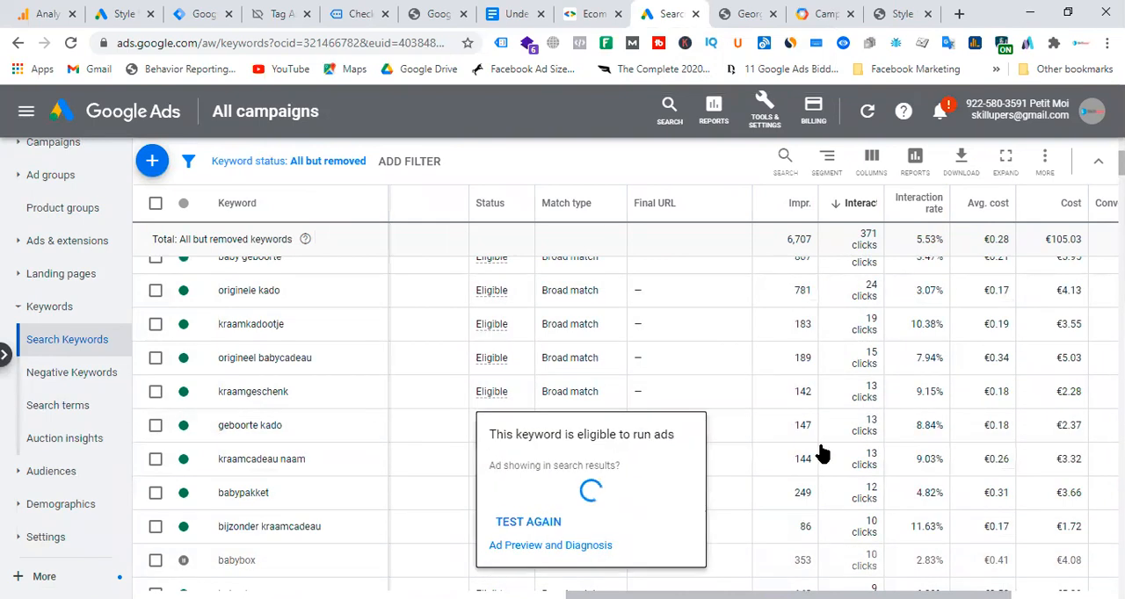
scroll(880, 477, "up", 3)
scroll(880, 477, "down", 4)
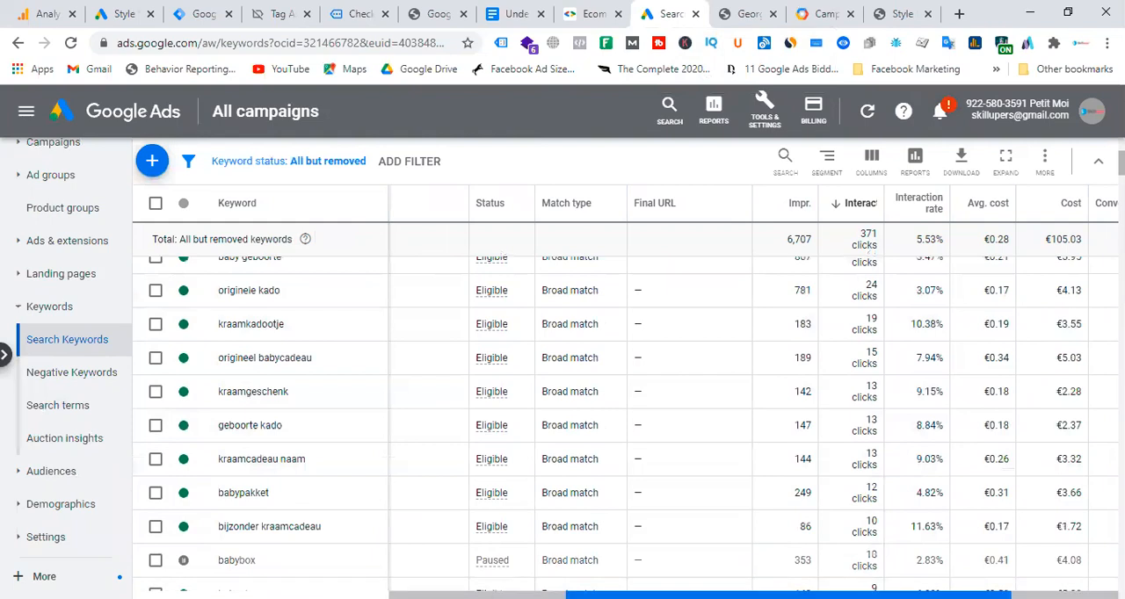
left_click_drag(905, 594, 1019, 595)
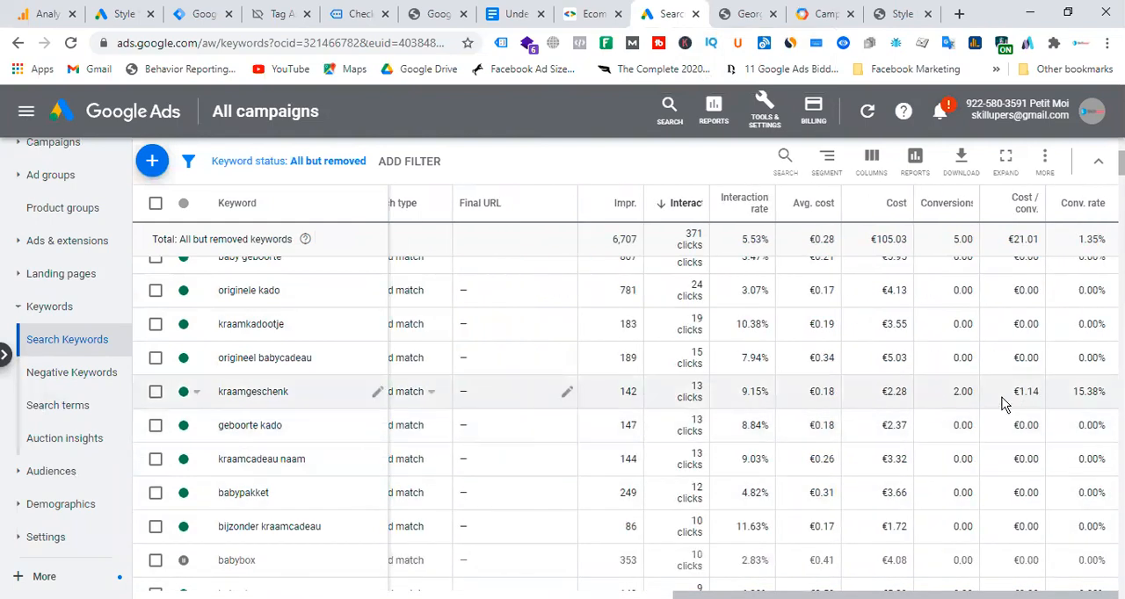
scroll(941, 329, "down", 5)
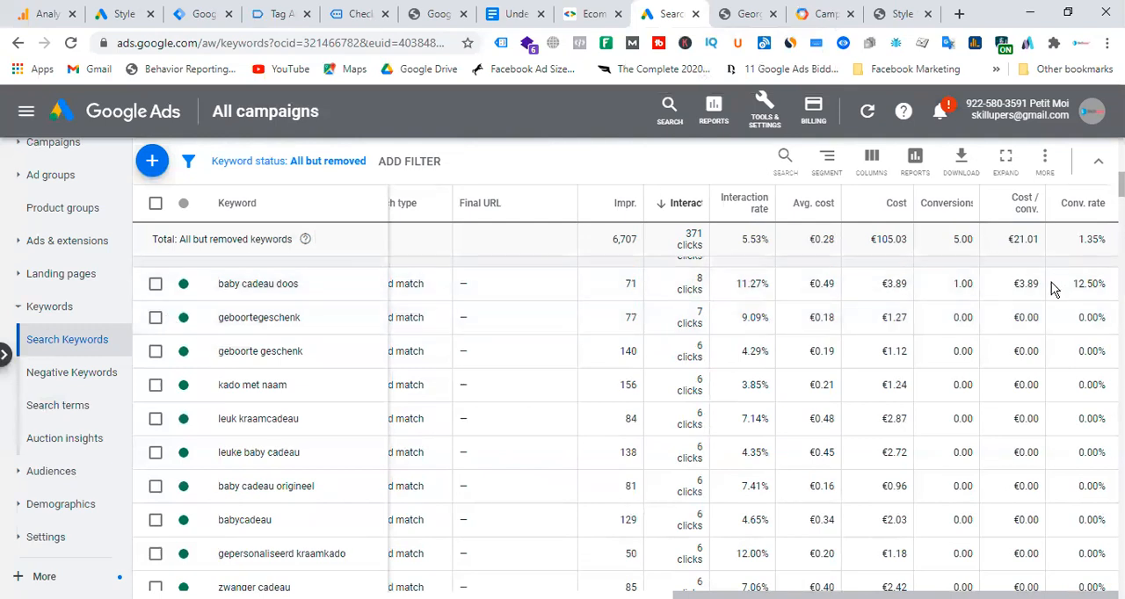
Inspect the status options and the available match types for the keyword baby cadeau doos.
left_click(194, 288)
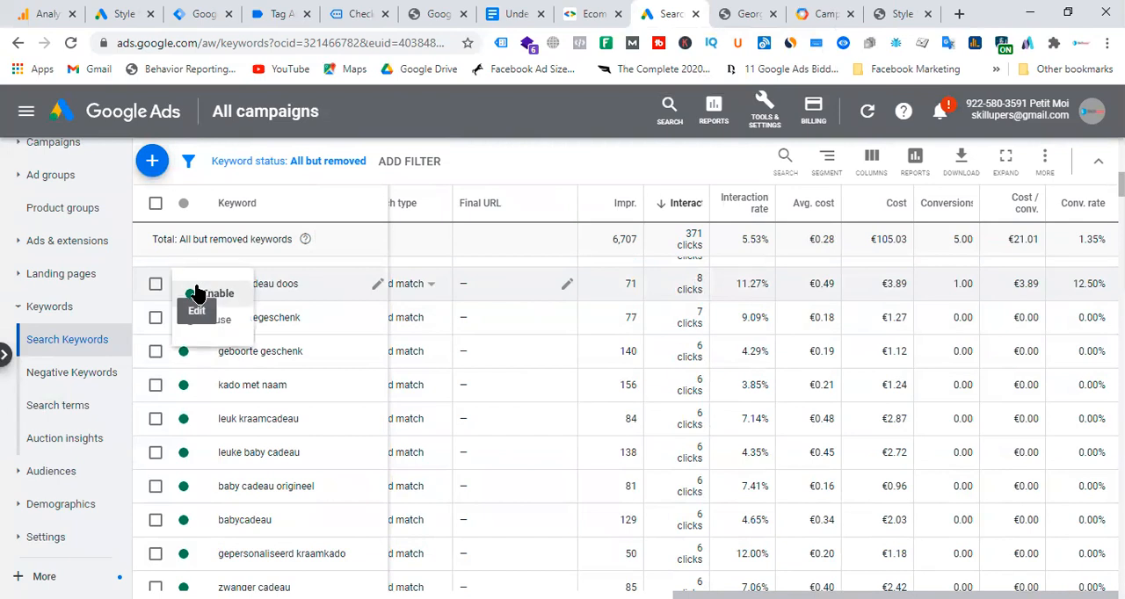
left_click(376, 289)
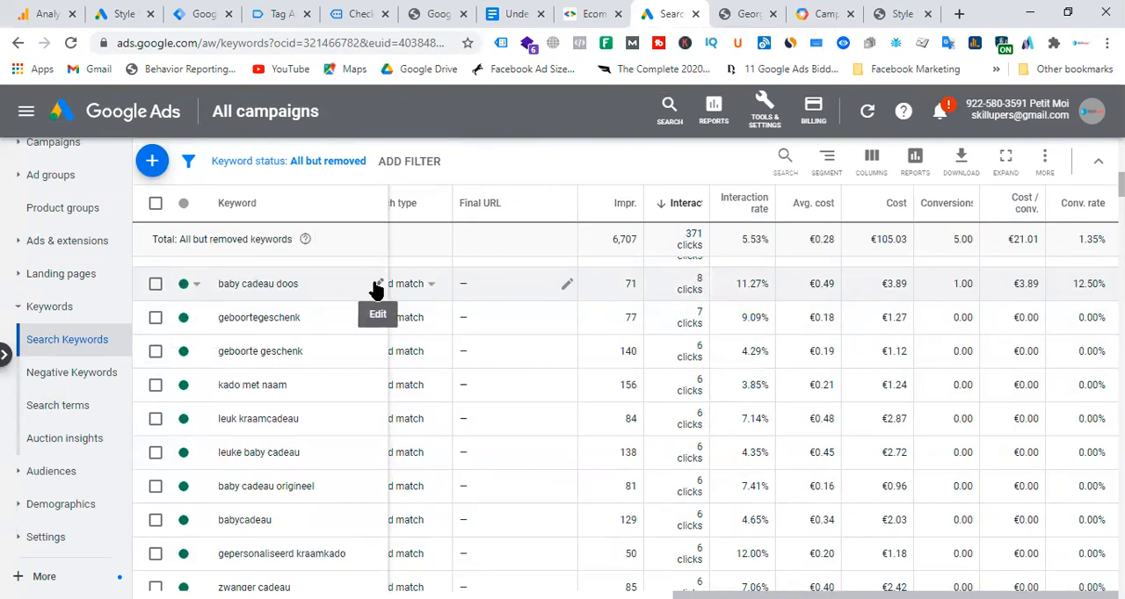
left_click(378, 288)
left_click(296, 353)
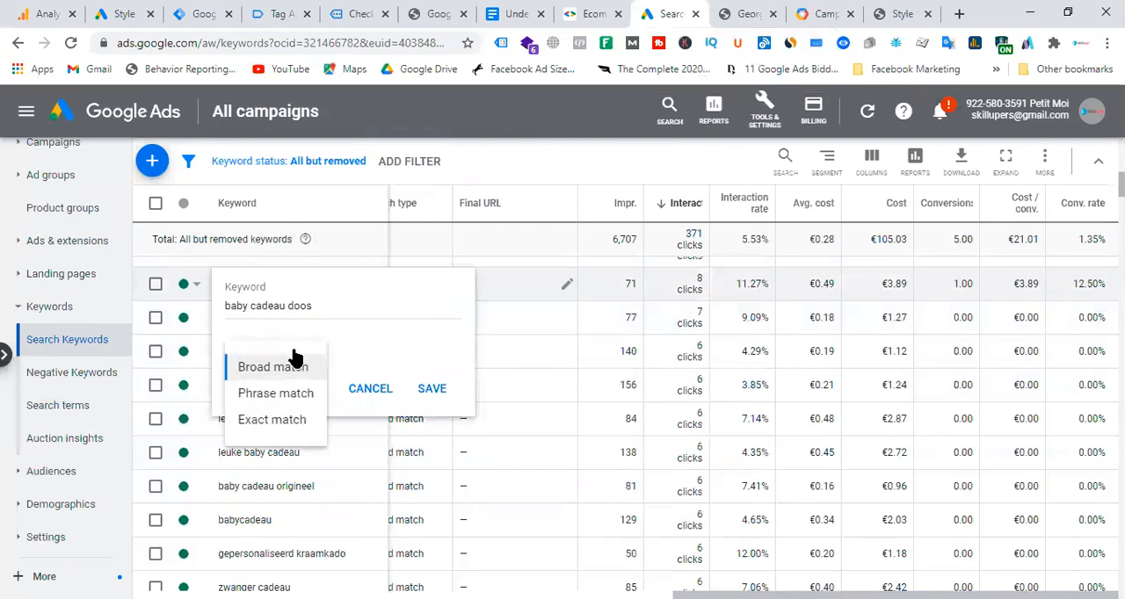
left_click(369, 395)
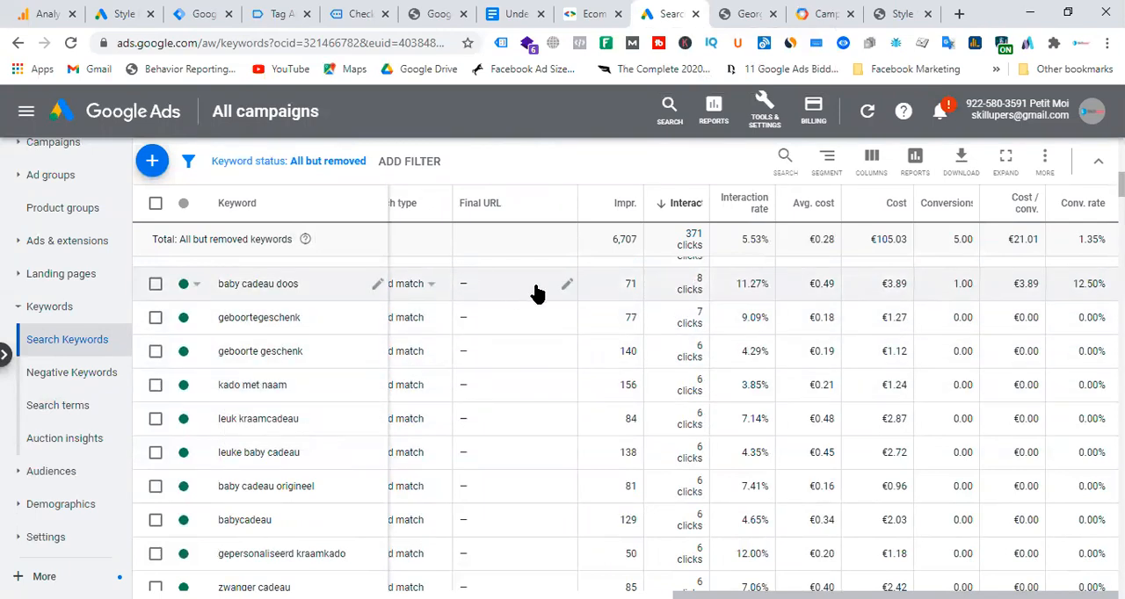
Open the Kraamcadeau's ad group from the kraamgeschenk keyword and review its keywords' conversions, cost per conversion and conversion rate.
scroll(563, 351, "up", 5)
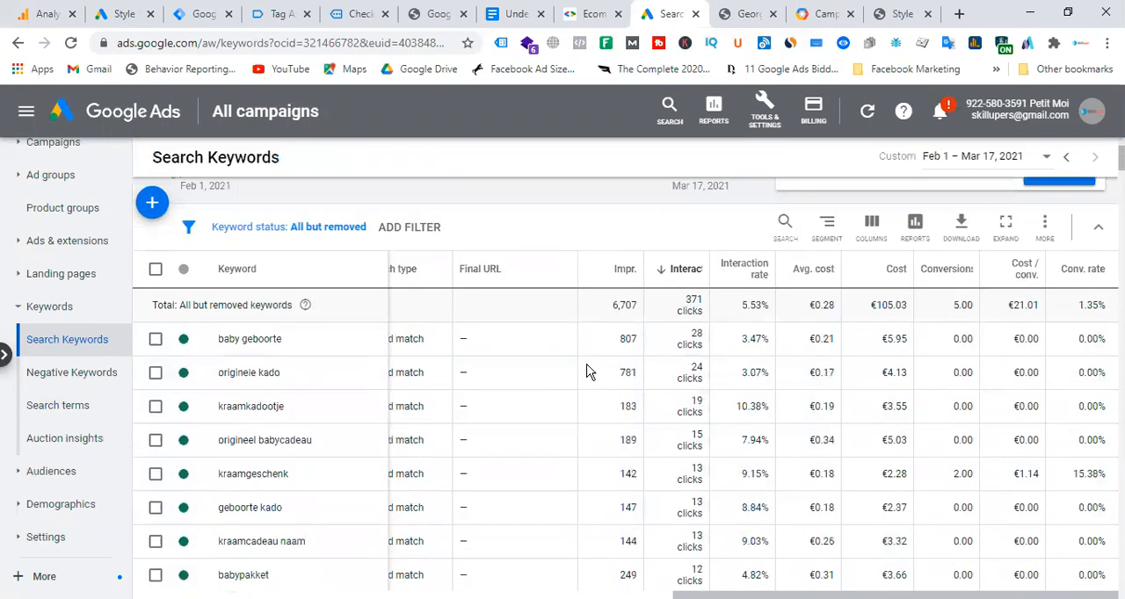
left_click_drag(822, 575, 497, 595)
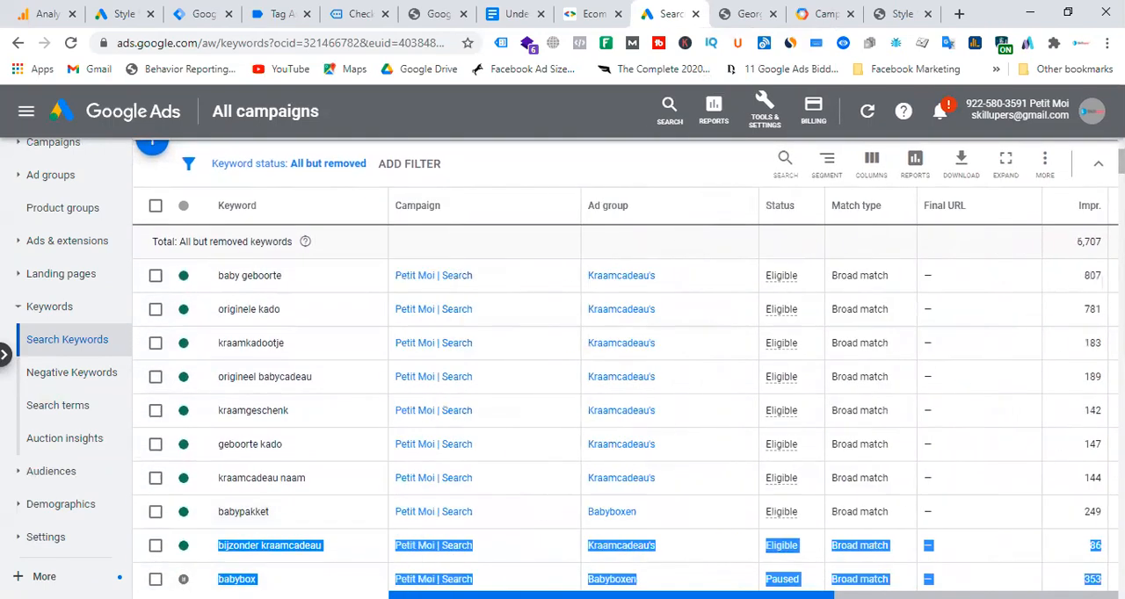
left_click(601, 413)
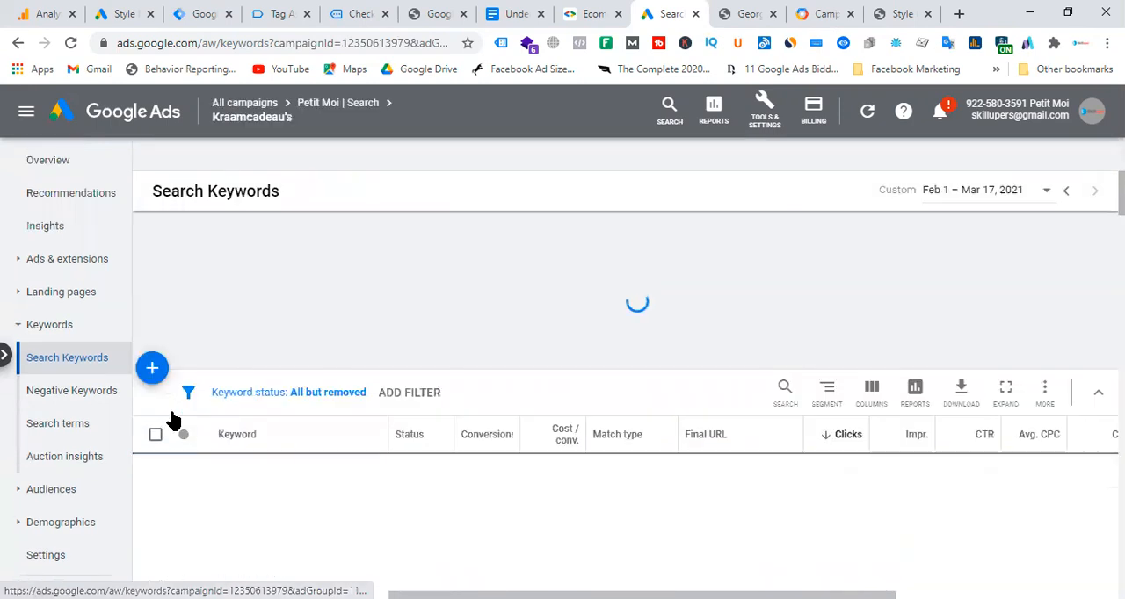
scroll(545, 414, "down", 1)
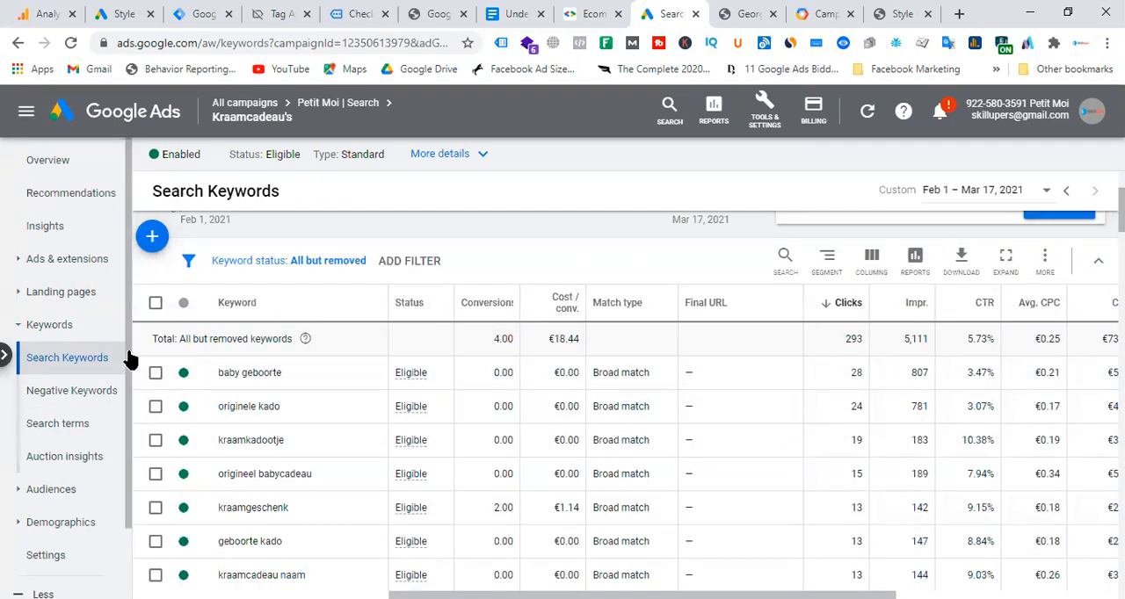
scroll(310, 367, "down", 1)
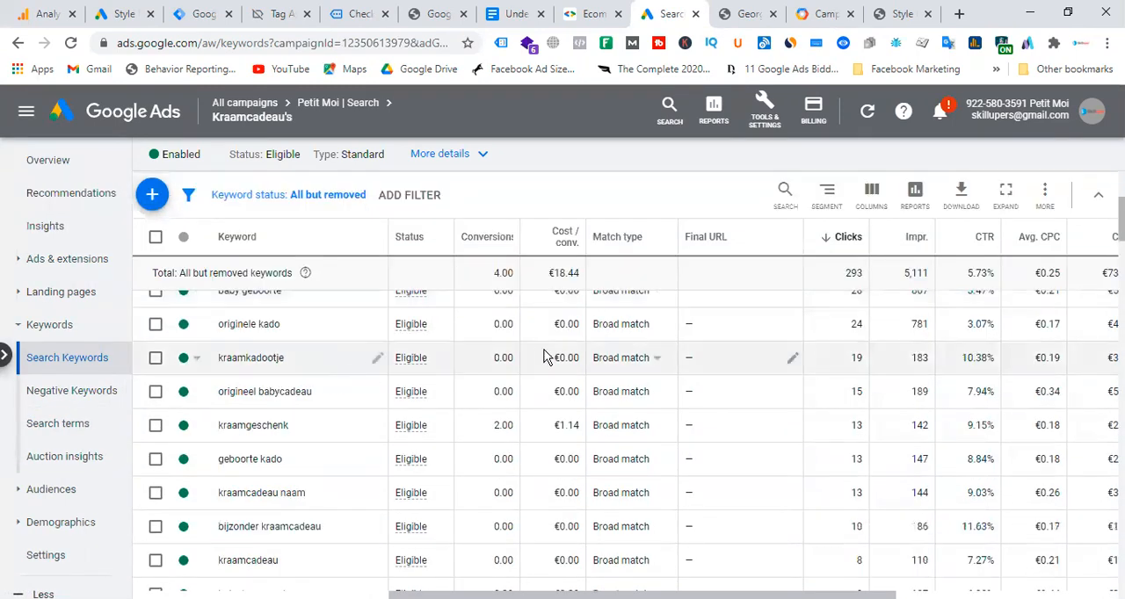
scroll(515, 326, "up", 1)
scroll(572, 575, "down", 2)
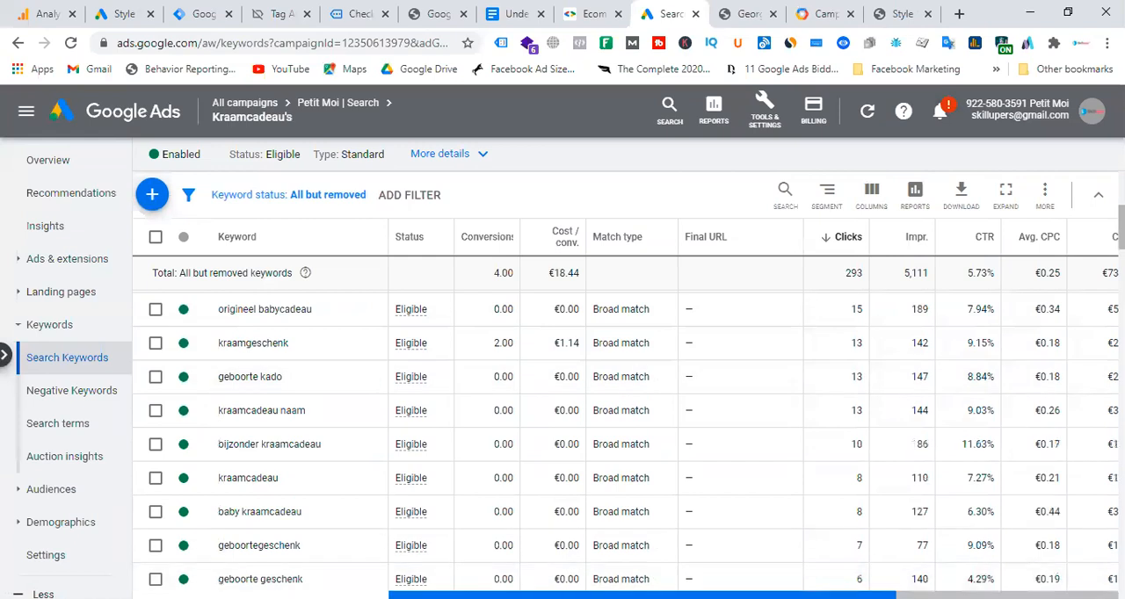
scroll(477, 401, "up", 3)
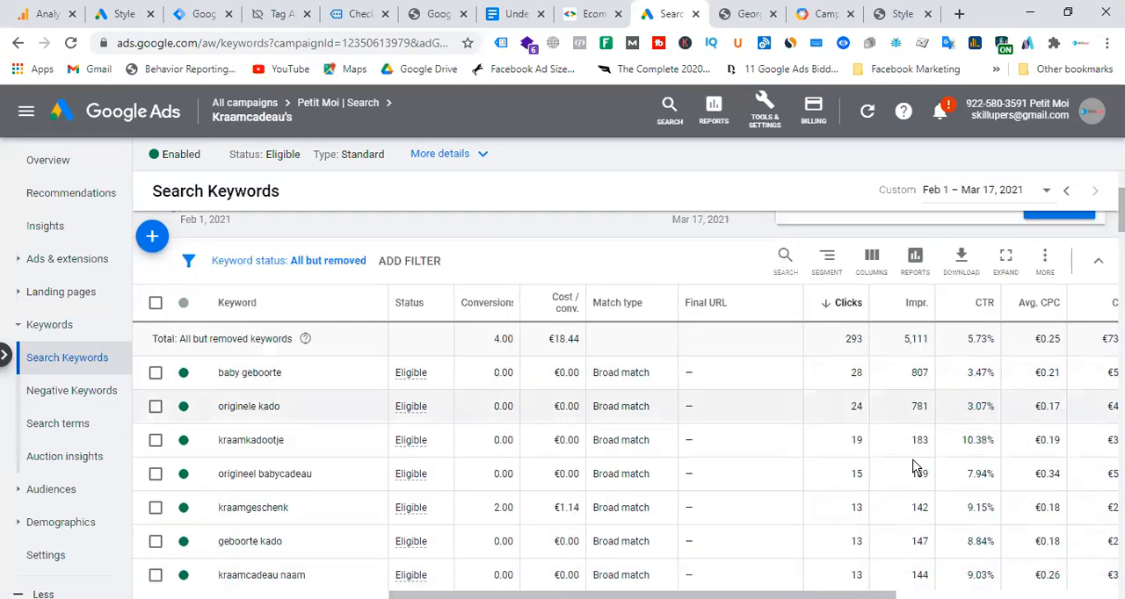
left_click_drag(835, 596, 941, 596)
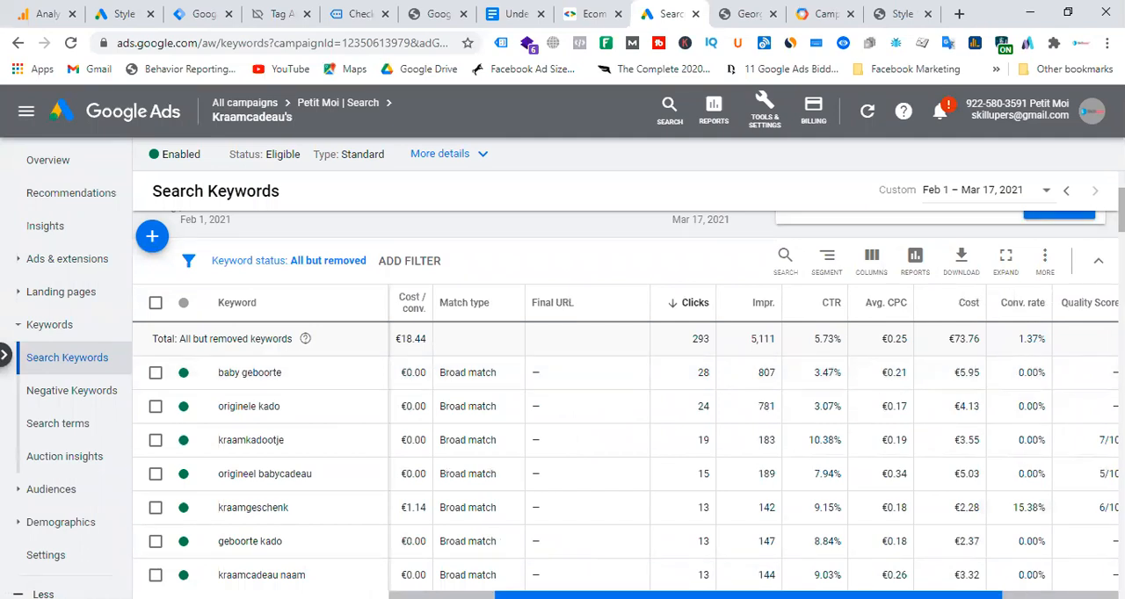
left_click_drag(924, 595, 817, 595)
Review the Kraamcadeau's ad group's search terms and their conversions, and select the search term geboorteset baby.
scroll(94, 352, "down", 1)
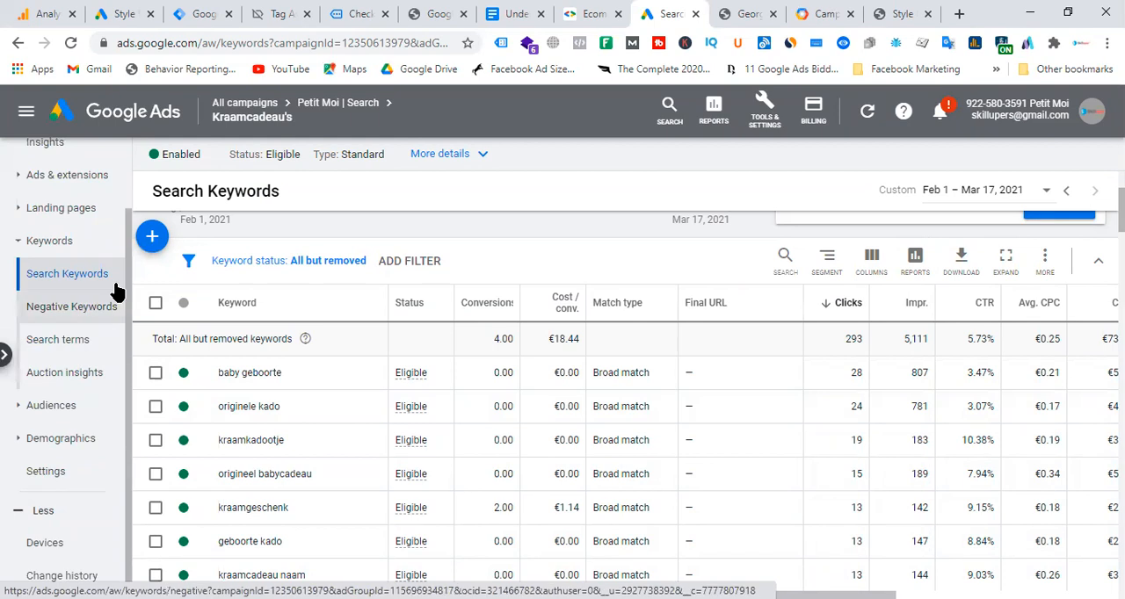
left_click(55, 341)
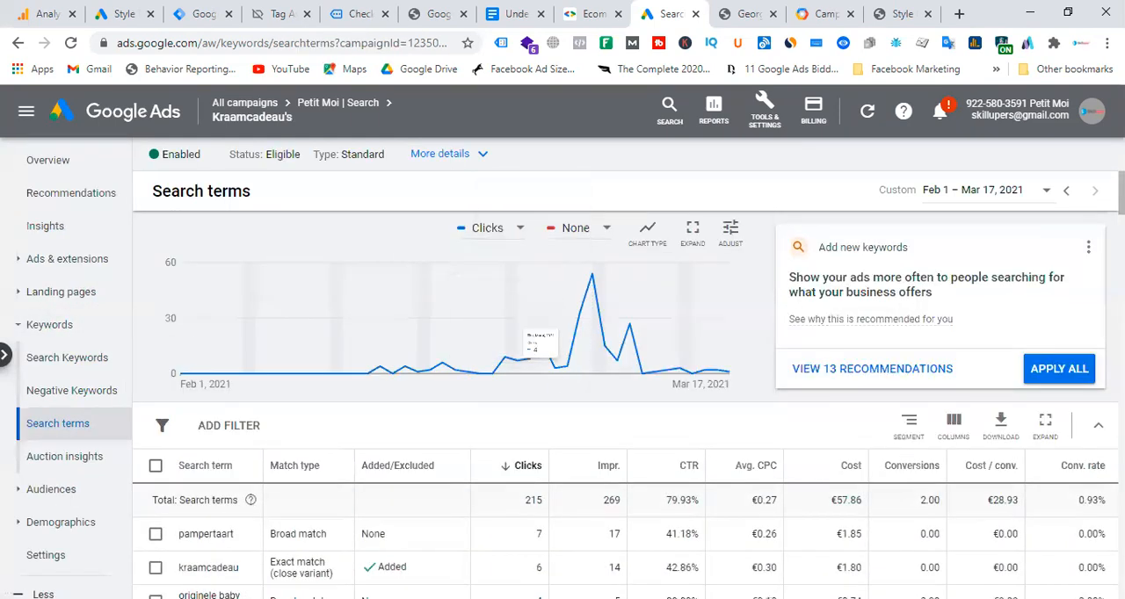
scroll(439, 422, "down", 2)
scroll(428, 360, "down", 2)
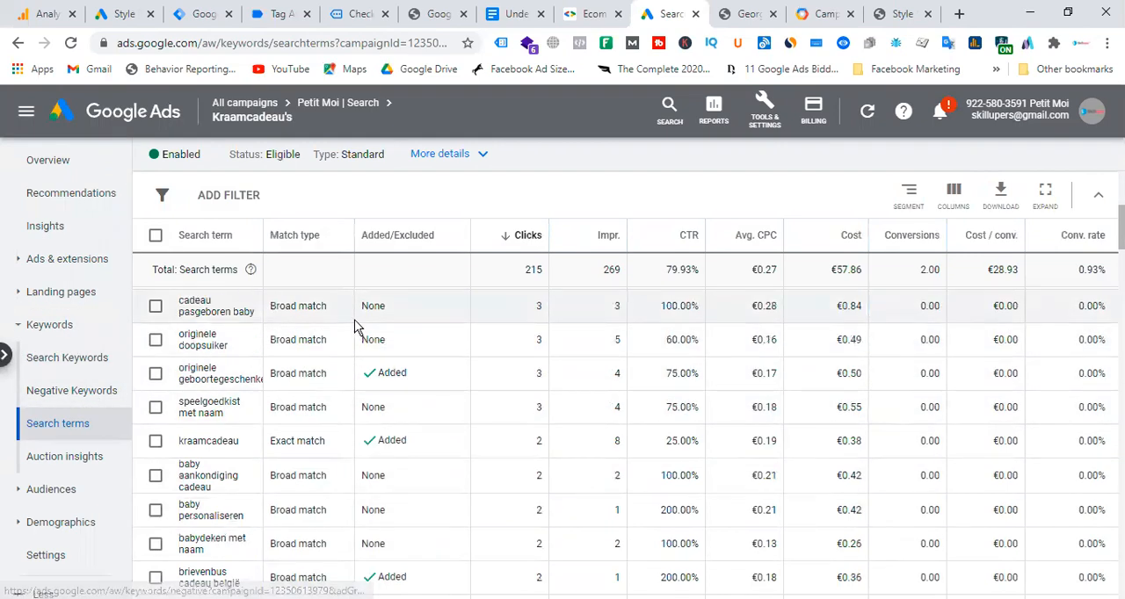
scroll(213, 380, "down", 6)
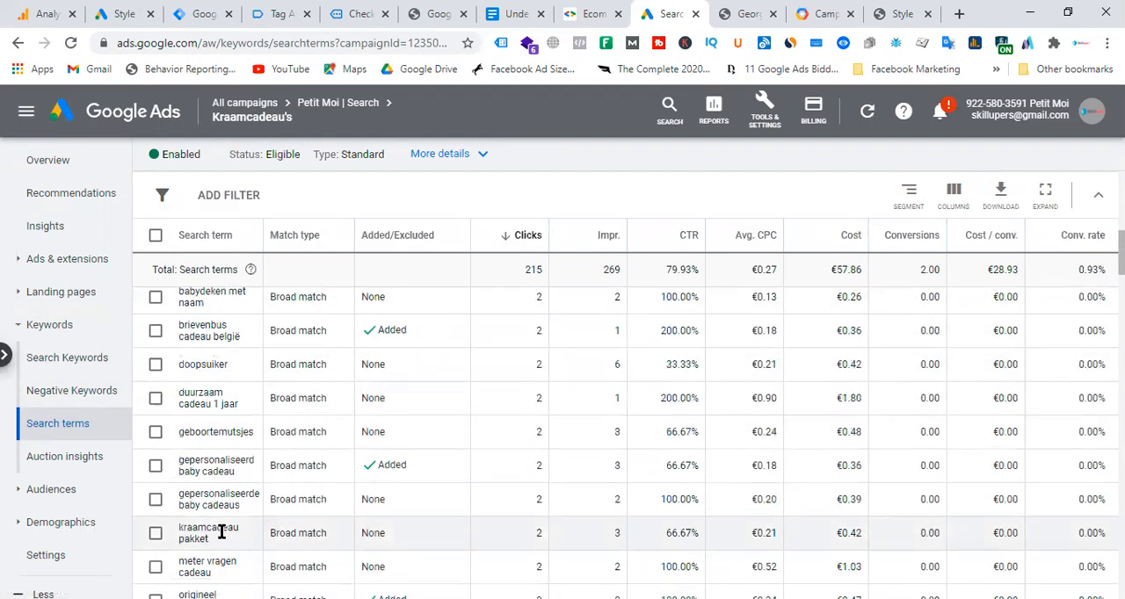
scroll(906, 508, "down", 3)
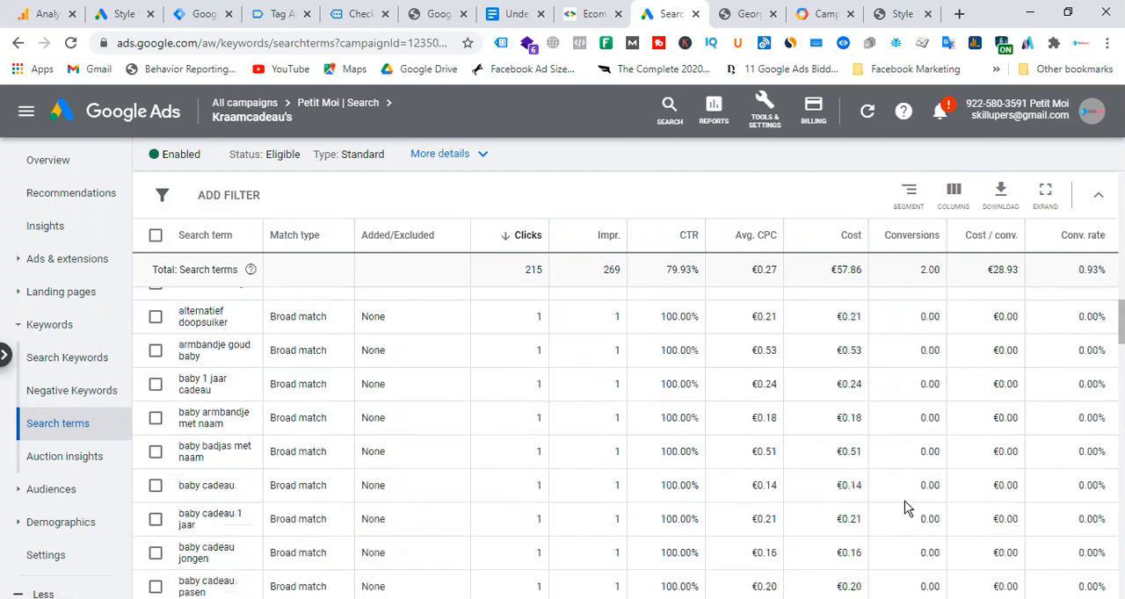
scroll(431, 516, "down", 10)
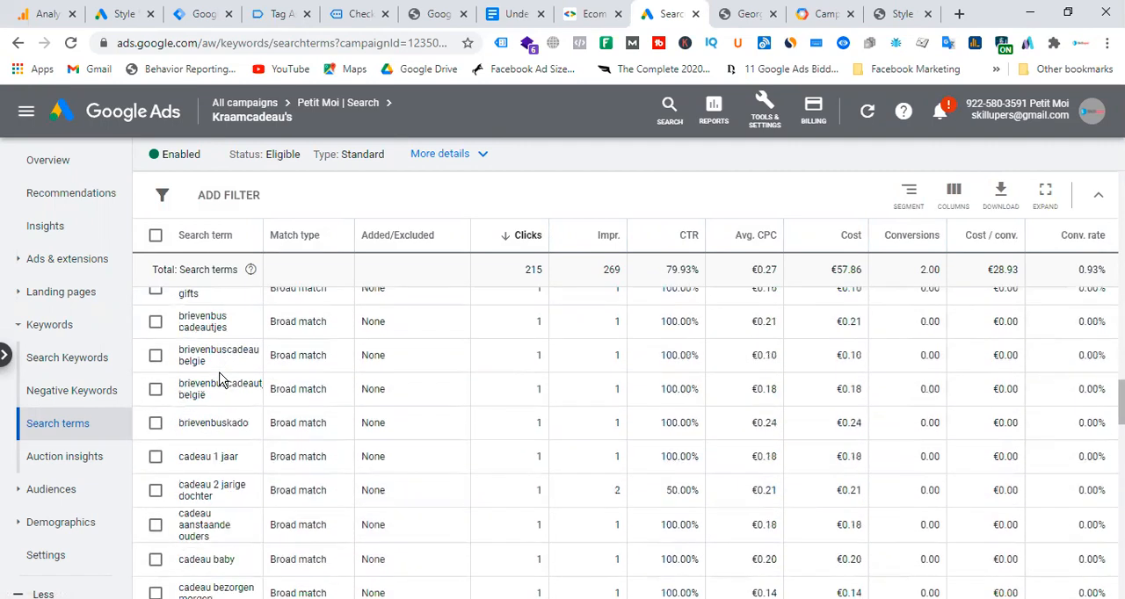
scroll(220, 400, "down", 8)
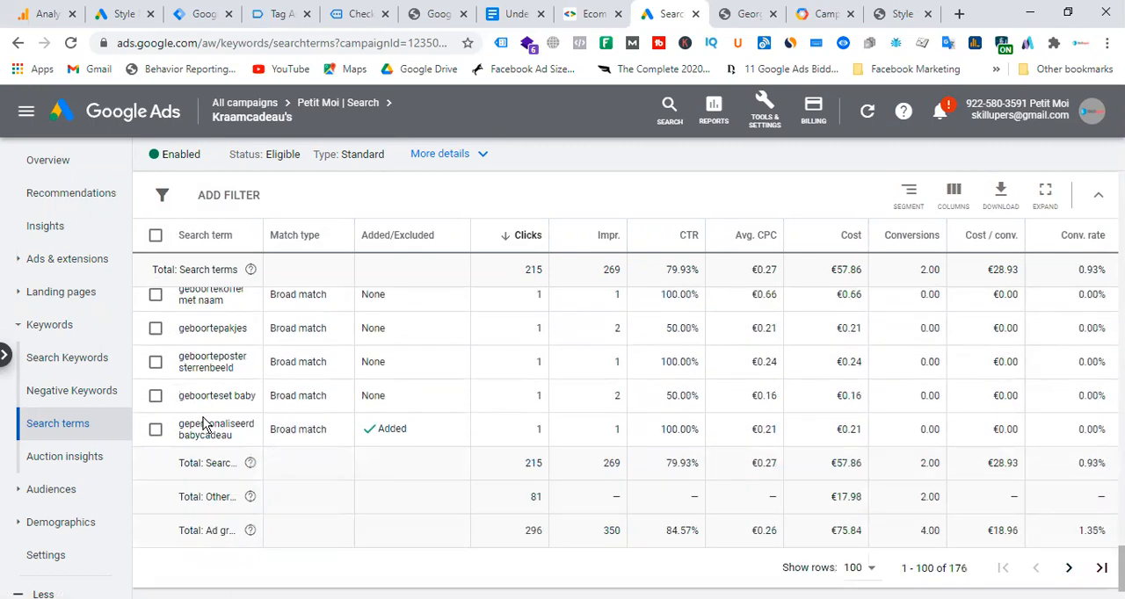
left_click(156, 396)
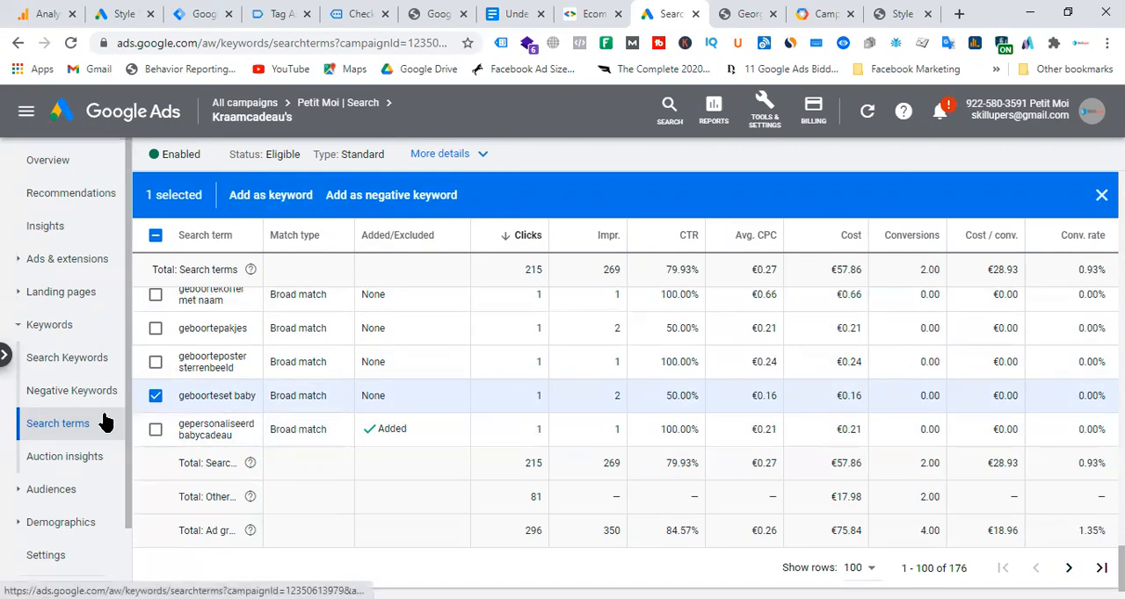
Expand the ad group's demographics options, open its Devices report, and examine the mobile phones' conversions, cost per conversion and conversion rate.
scroll(104, 423, "down", 1)
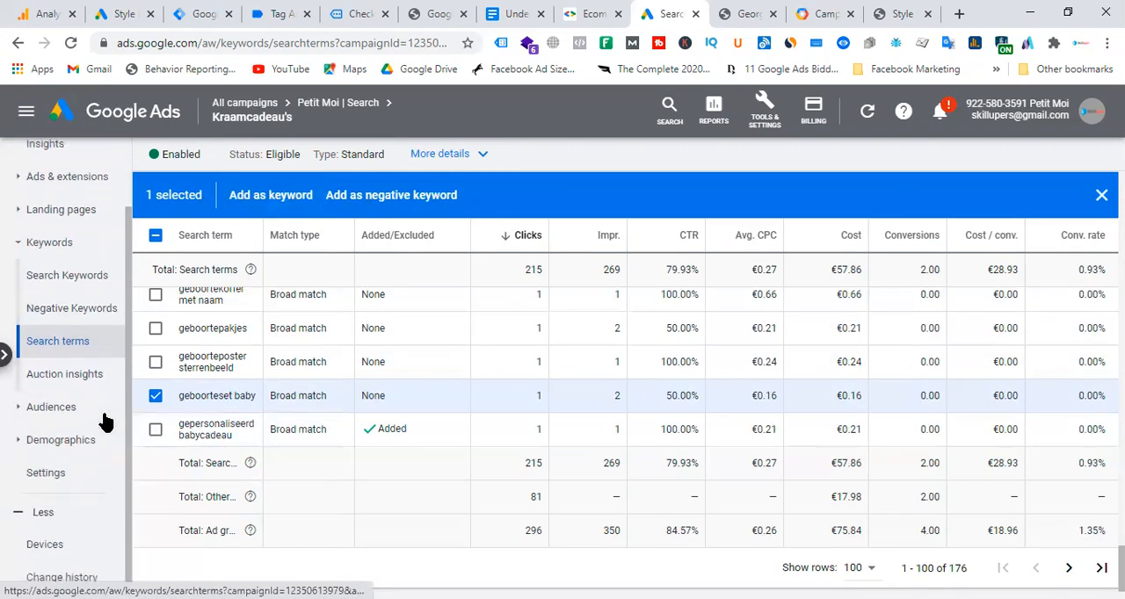
left_click(17, 444)
scroll(52, 465, "down", 2)
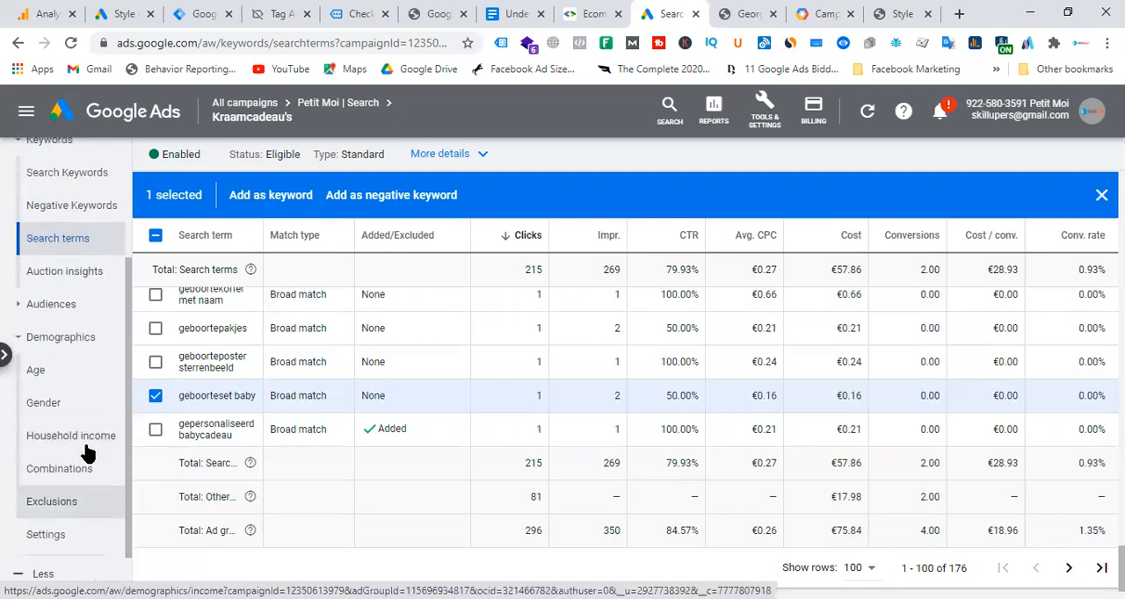
left_click(68, 544)
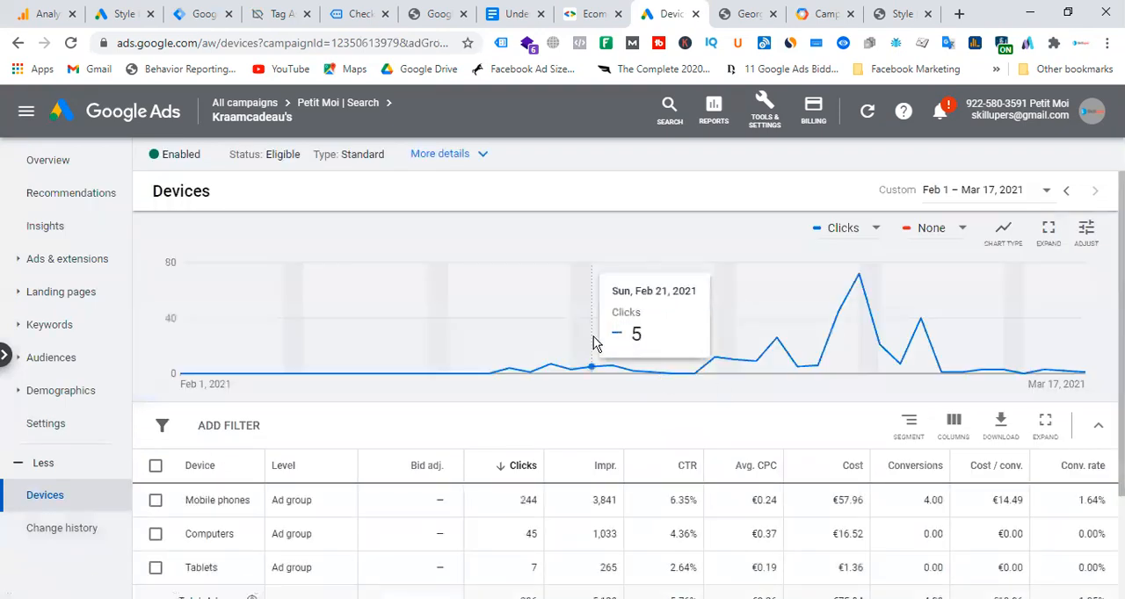
scroll(841, 455, "down", 2)
scroll(746, 498, "up", 1)
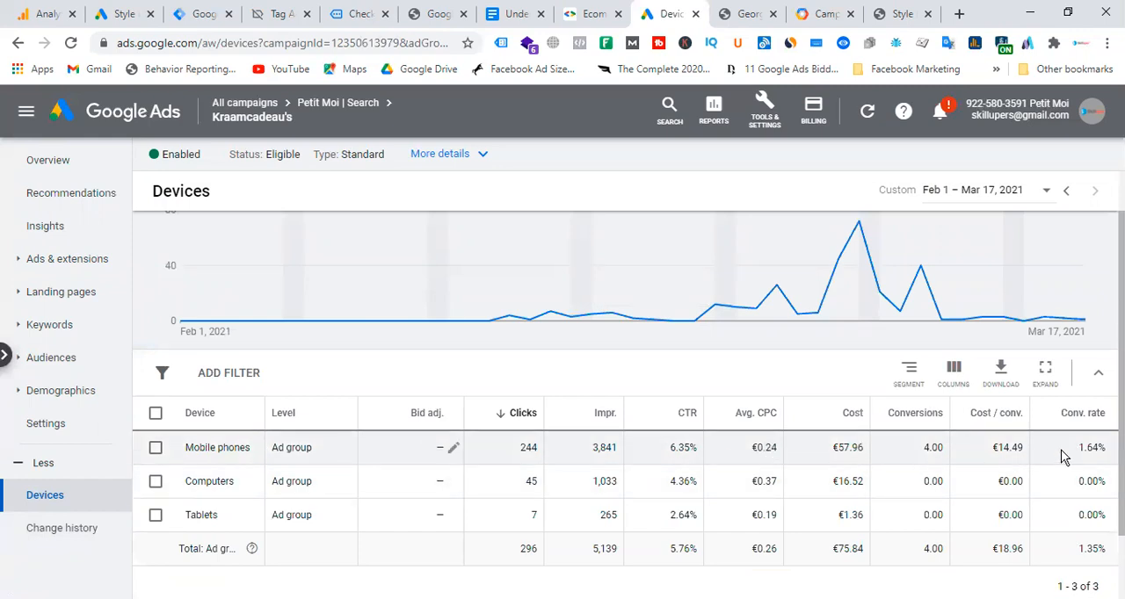
left_click_drag(926, 450, 1103, 450)
left_click(991, 453)
Set the ad group's bid adjustment for mobile phones to an increase of 10% and save it.
left_click(454, 449)
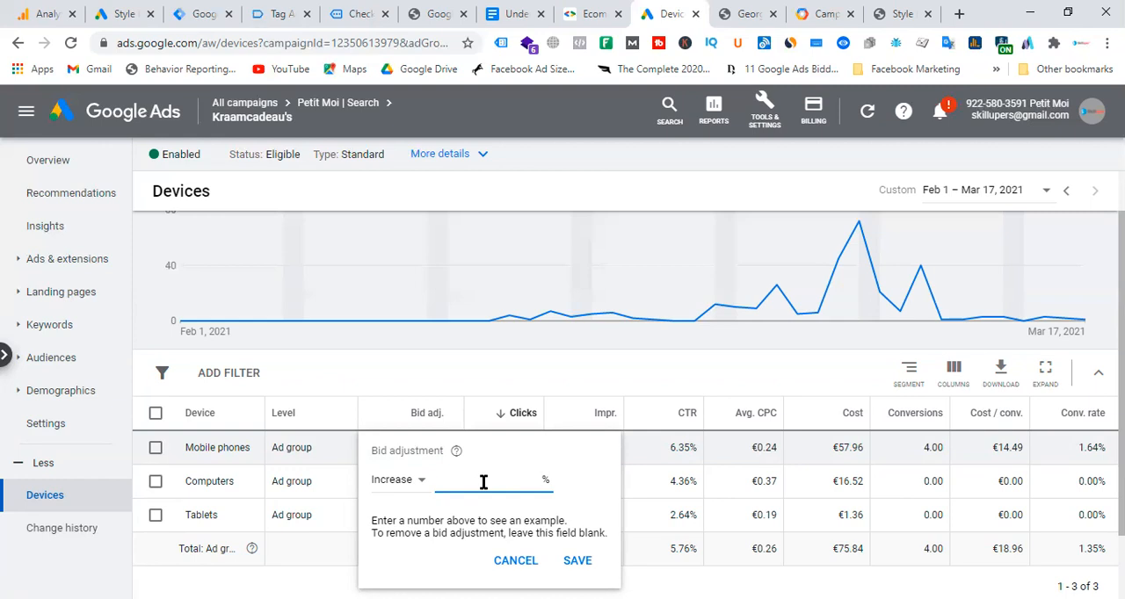
type("10")
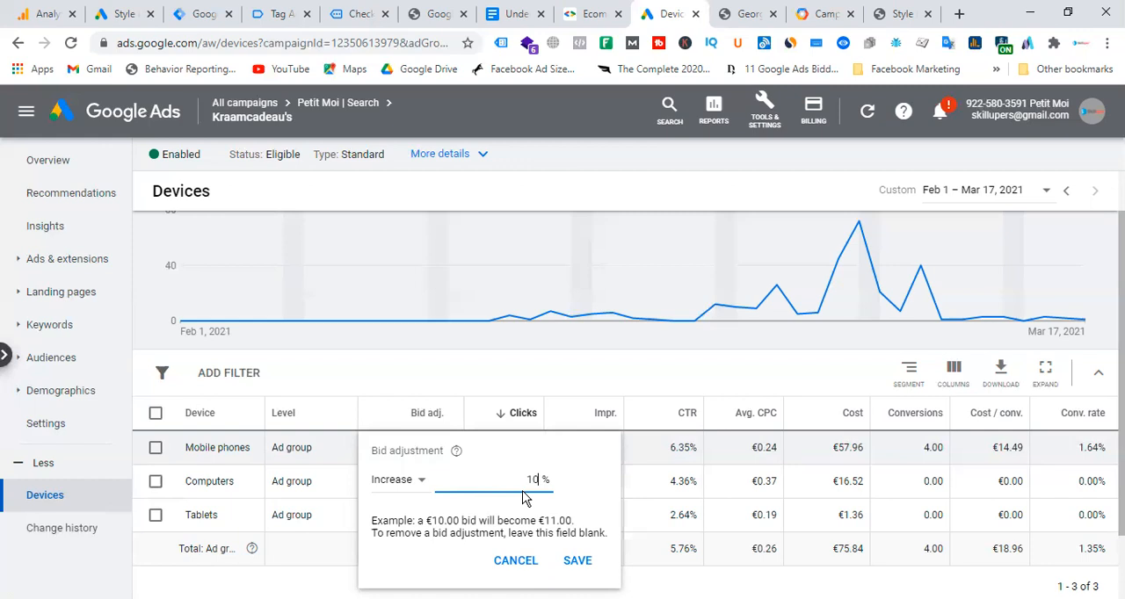
left_click(577, 562)
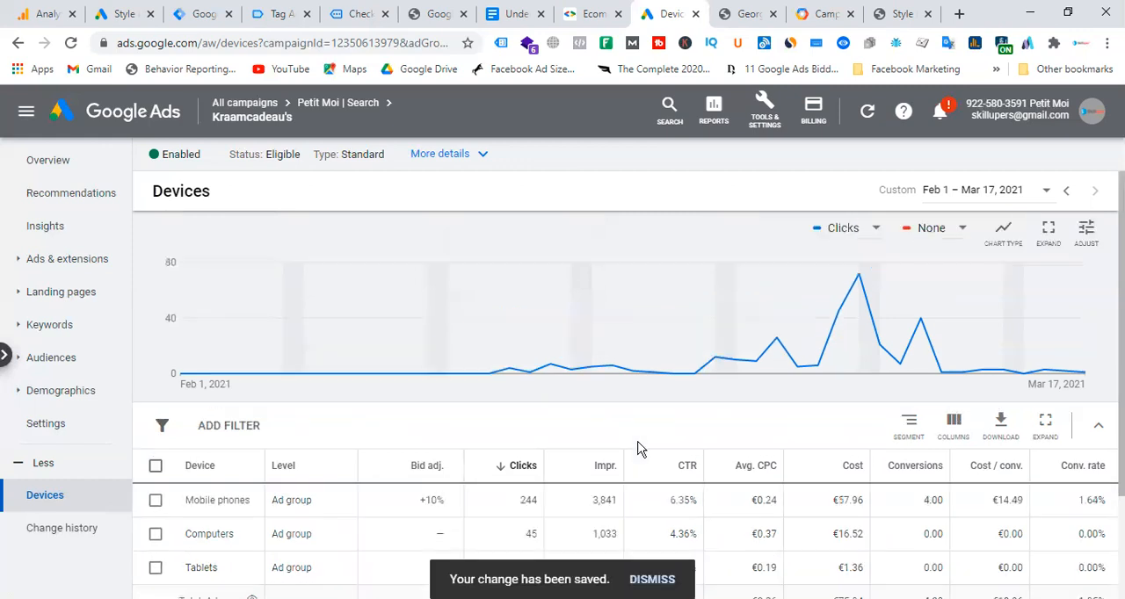
Examine the tablets' clicks, impressions and conversions, and check which edit options exist for the selected Tablets row.
scroll(639, 449, "down", 1)
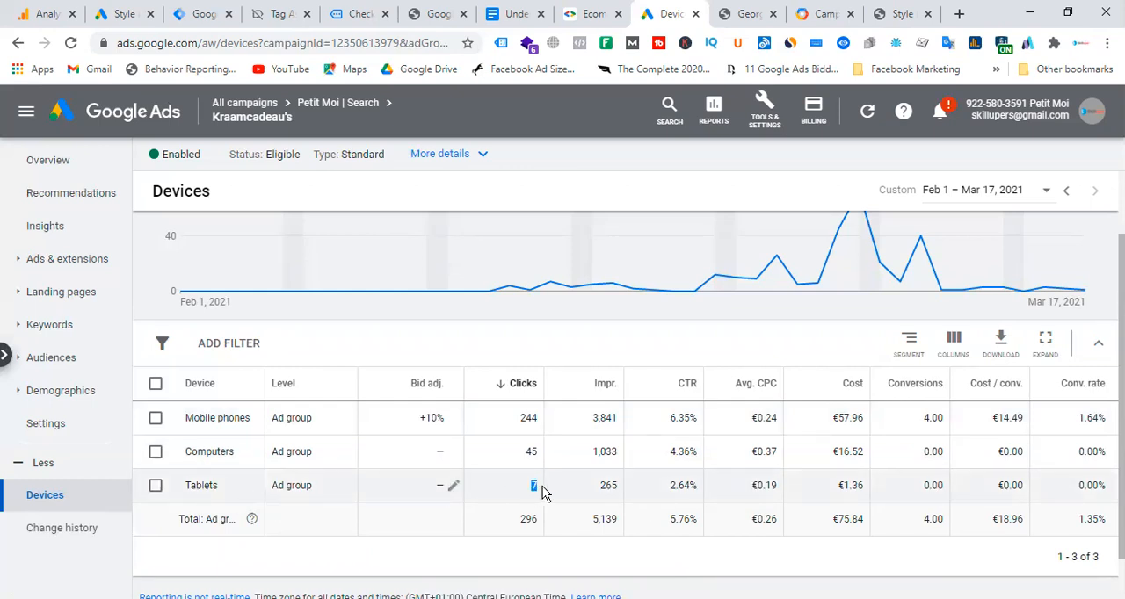
double_click(610, 486)
left_click_drag(526, 486, 1038, 504)
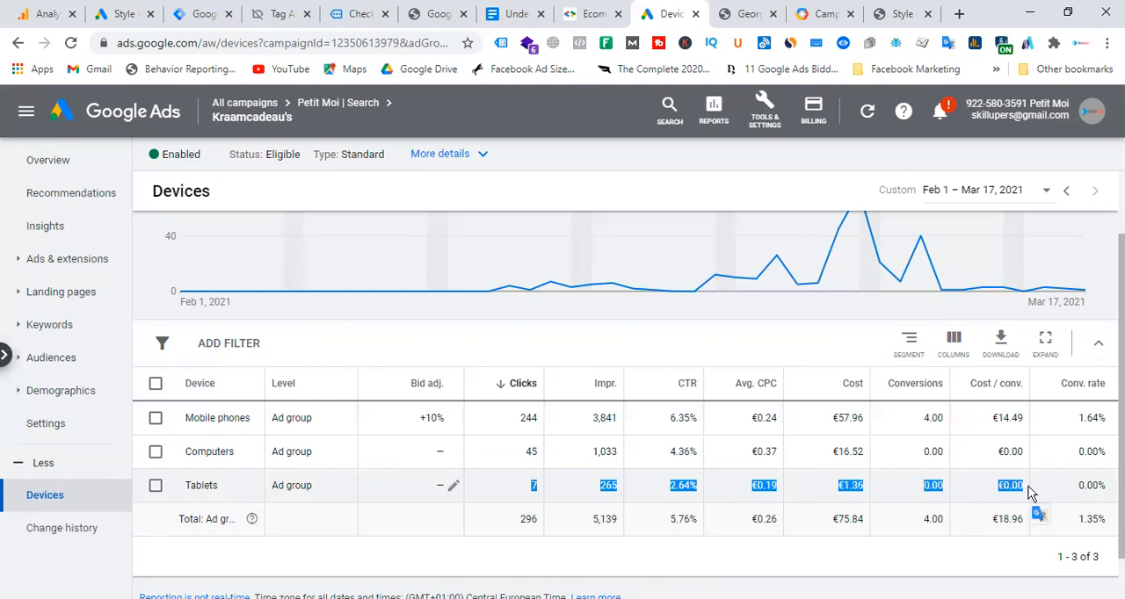
left_click(512, 490)
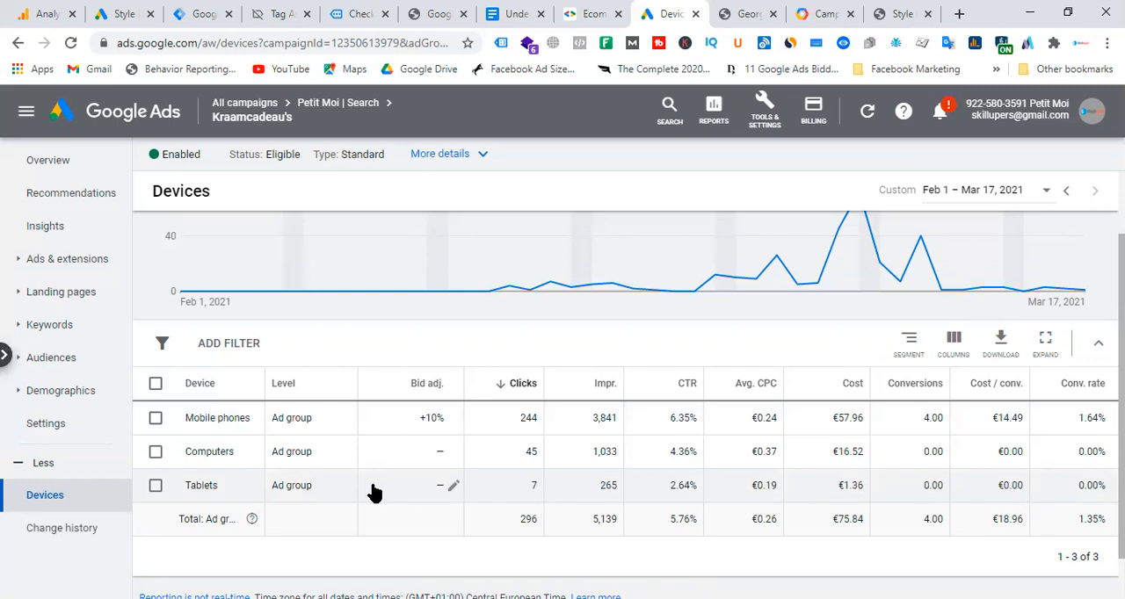
left_click(156, 486)
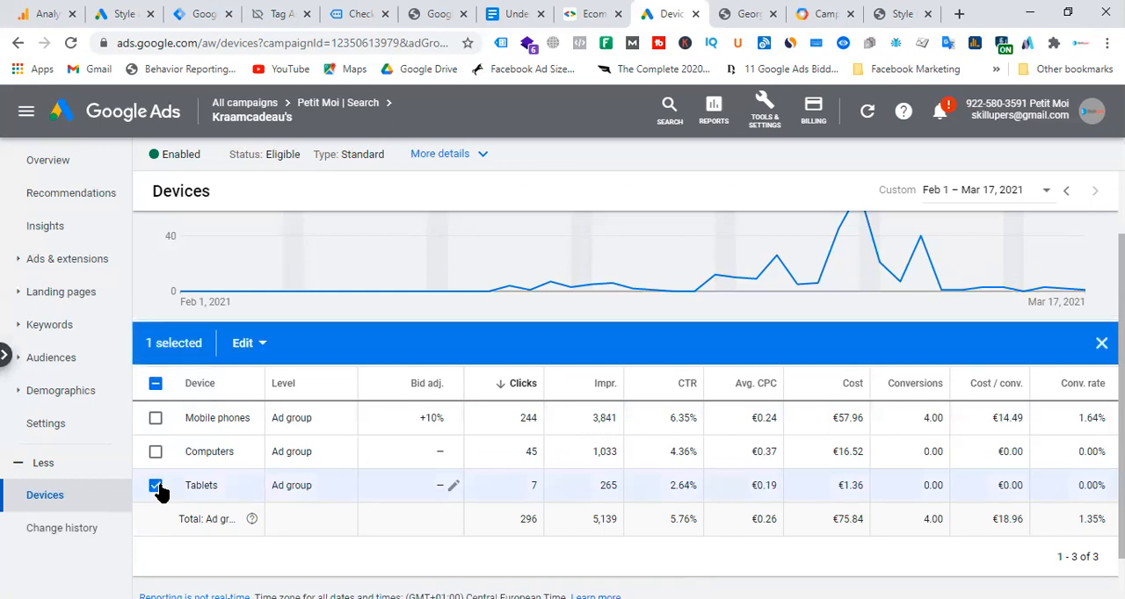
left_click(264, 347)
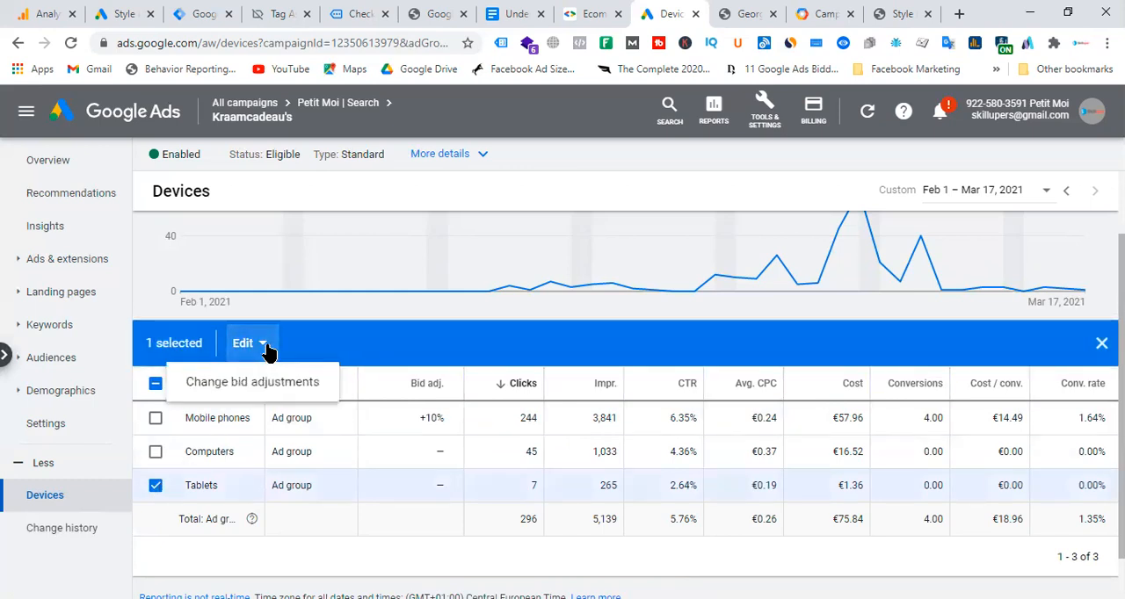
left_click(514, 275)
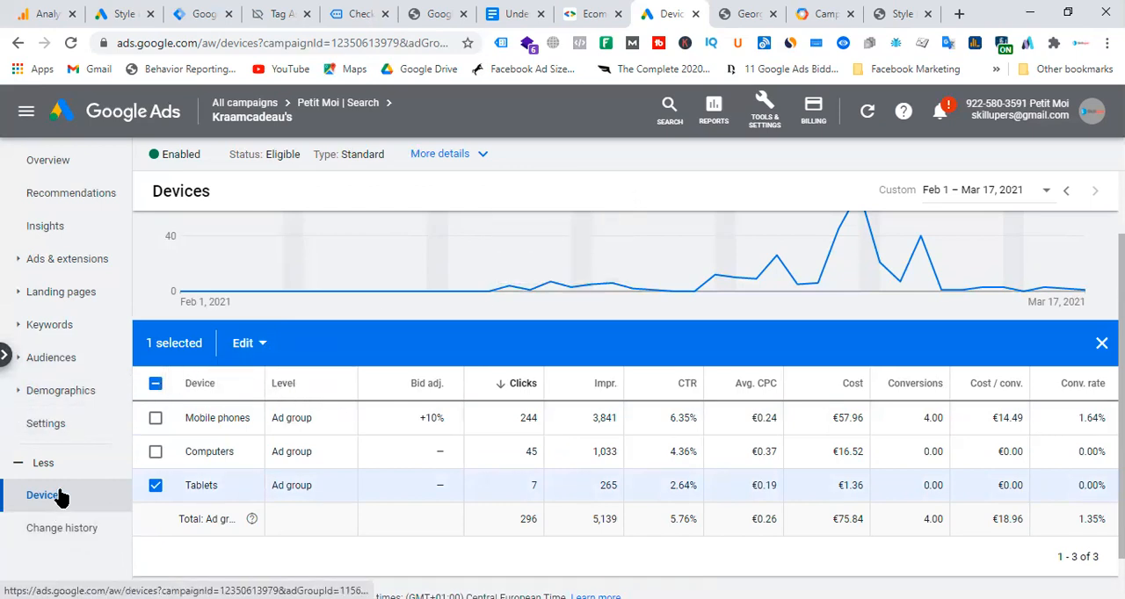
Visit the ad group's settings and return to its search keywords report.
left_click(50, 433)
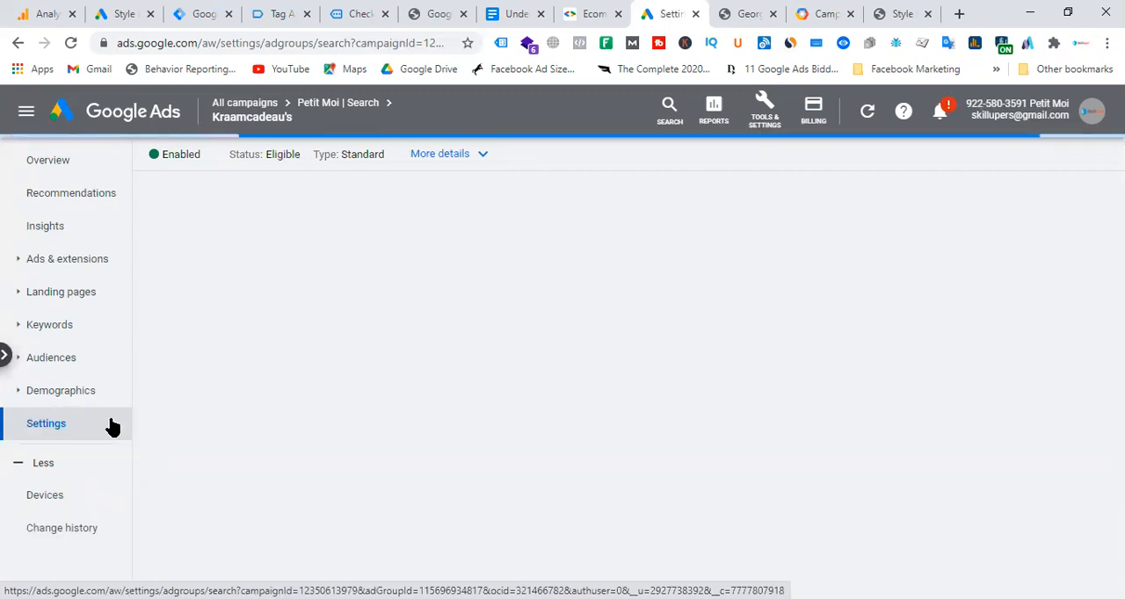
left_click(61, 326)
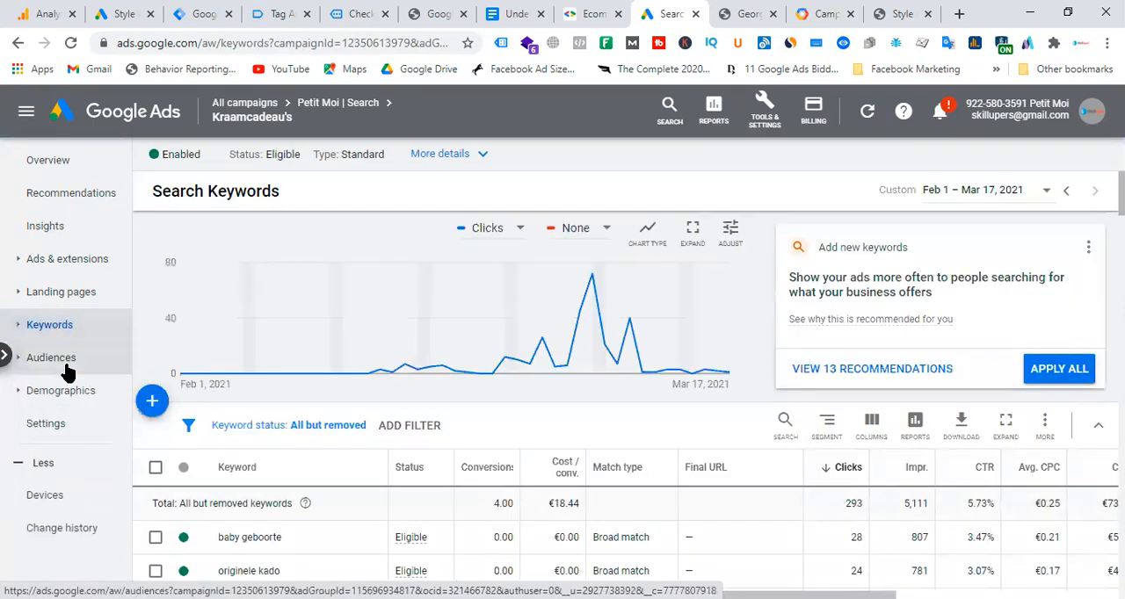
Open the ad group's search terms report and examine the terms' match types, added status, clicks and conversions.
left_click(14, 329)
left_click(75, 432)
scroll(222, 512, "down", 2)
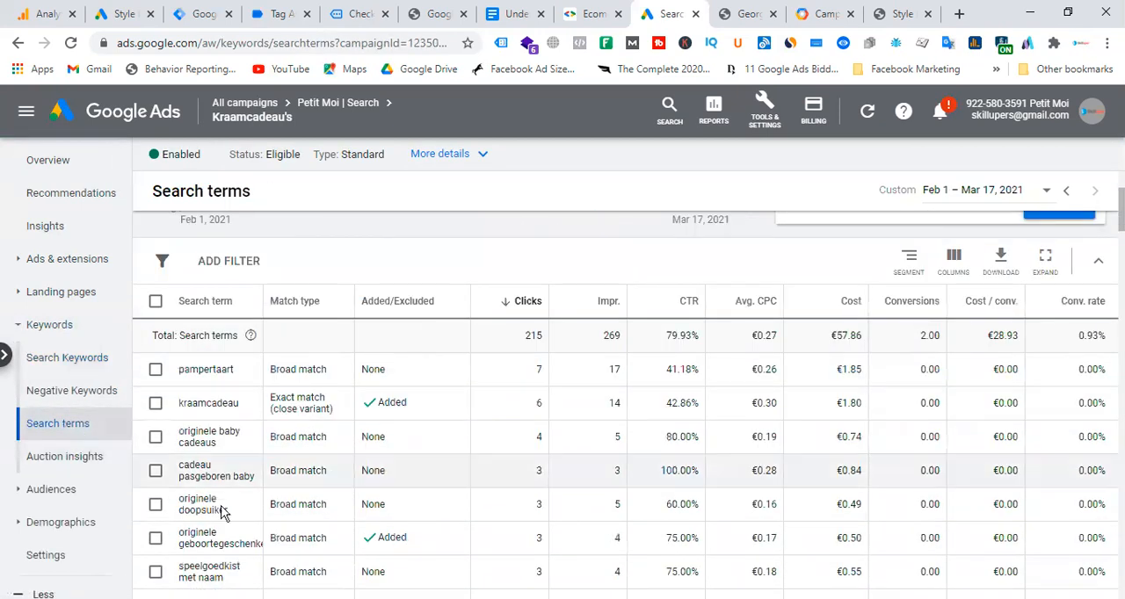
scroll(527, 452, "down", 3)
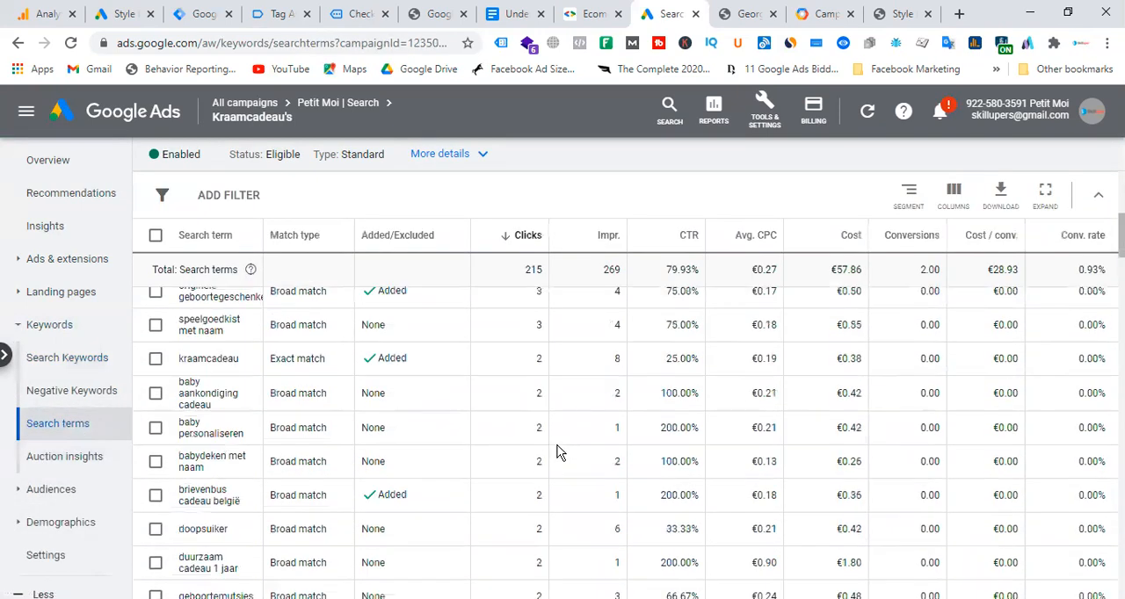
scroll(553, 452, "down", 5)
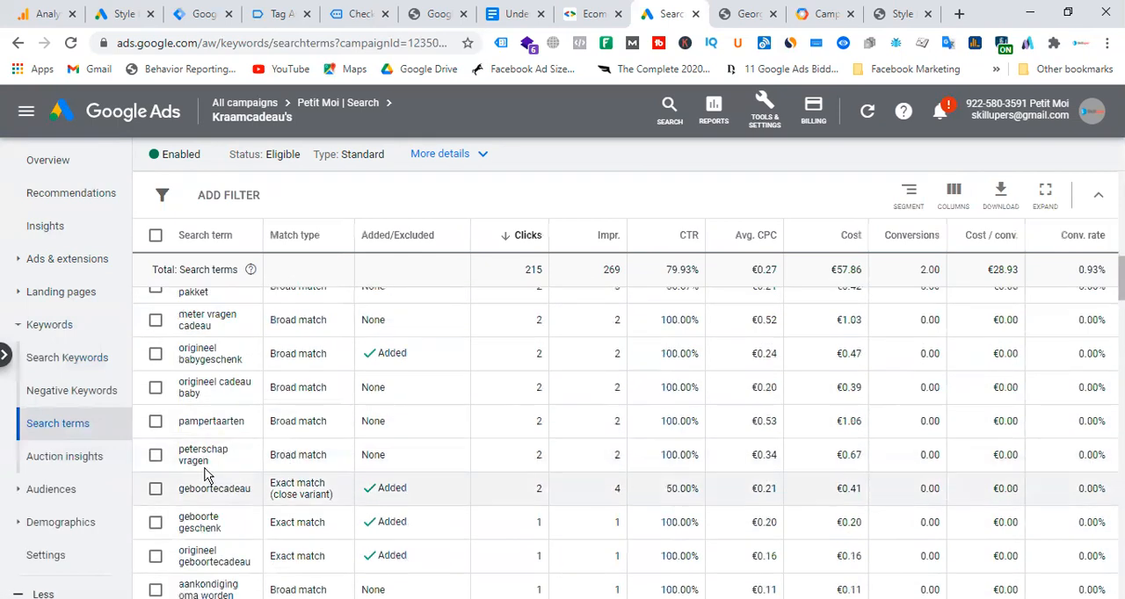
scroll(296, 457, "down", 2)
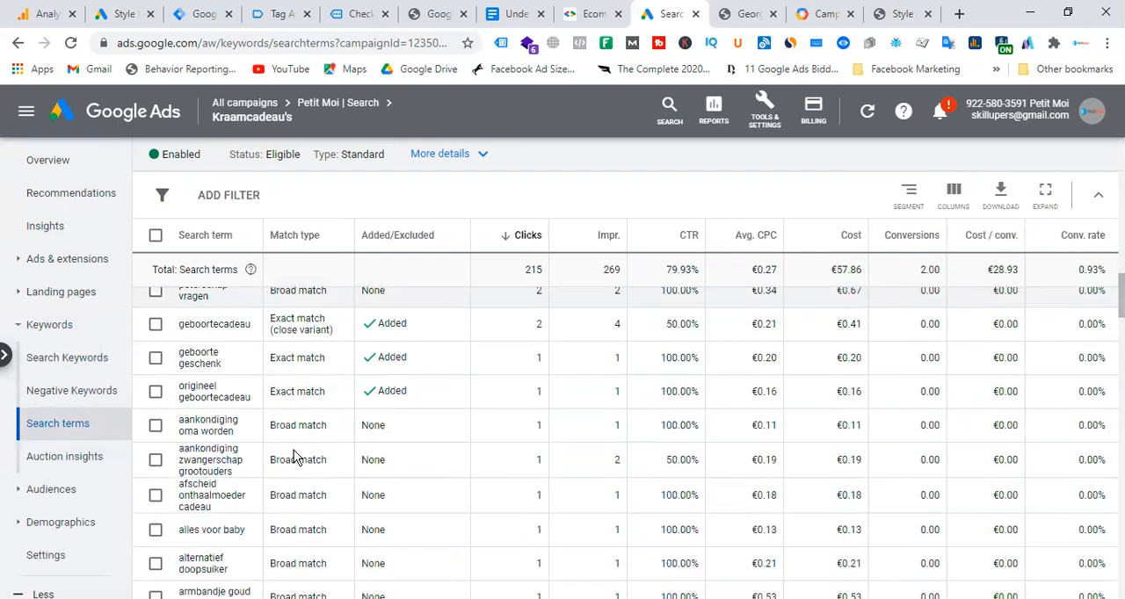
scroll(296, 455, "down", 8)
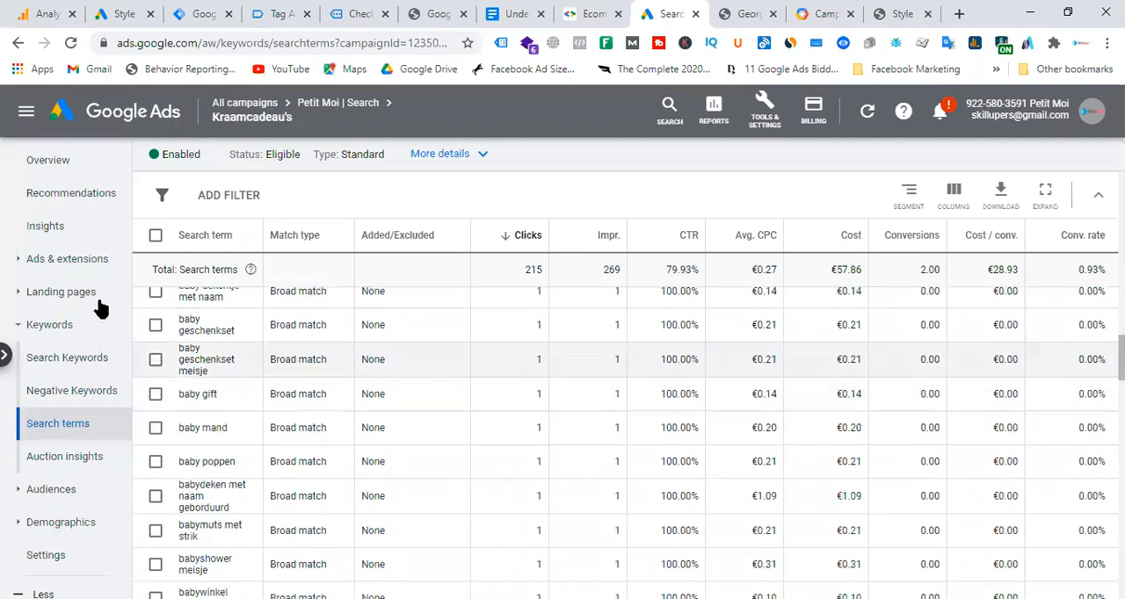
Open the ad group's Ads report, view the expanded text ad in the editor, and close it without changes.
left_click(57, 265)
left_click(42, 292)
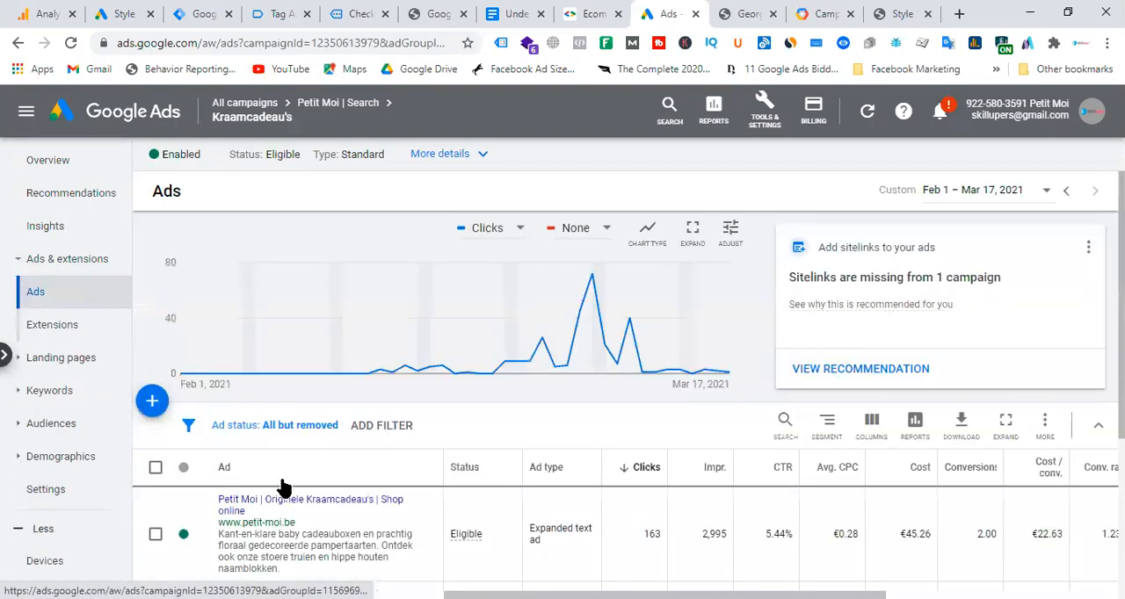
scroll(431, 527, "down", 2)
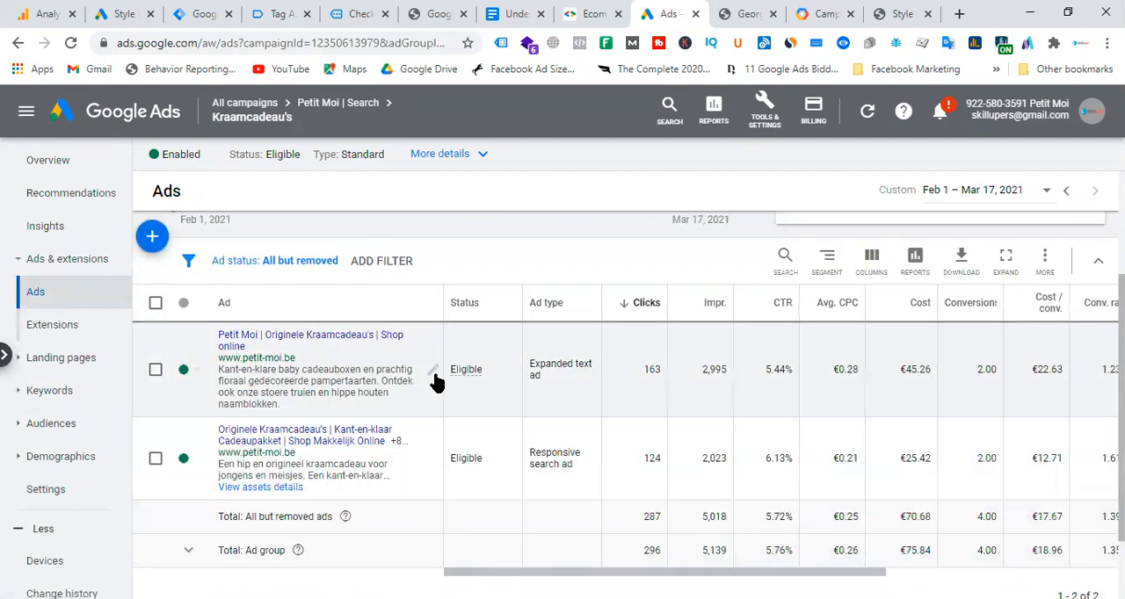
left_click(433, 378)
left_click(460, 386)
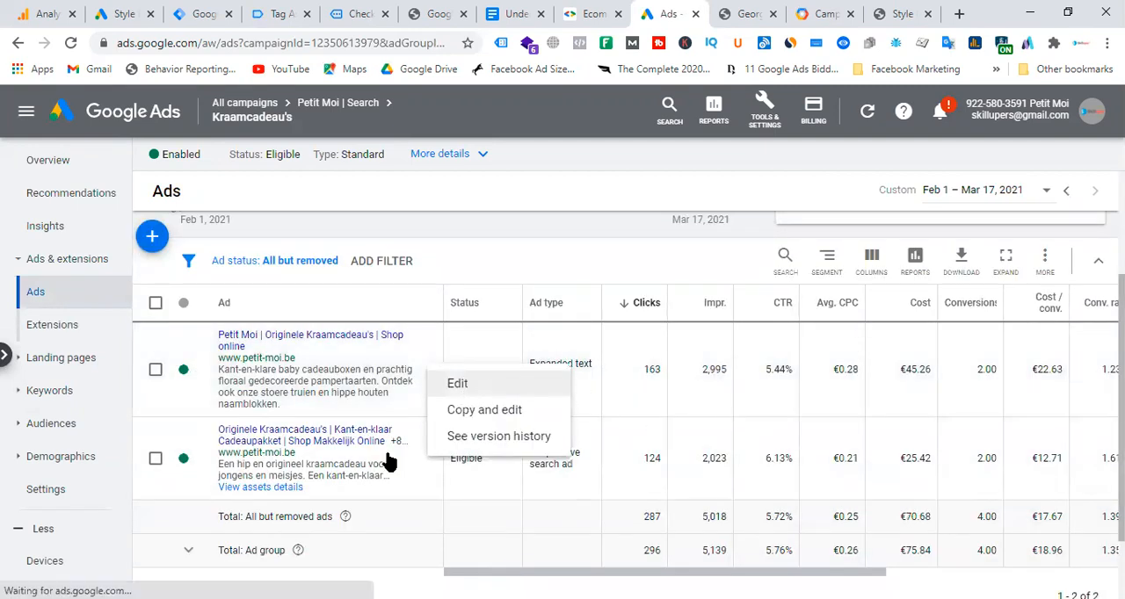
left_click(484, 392)
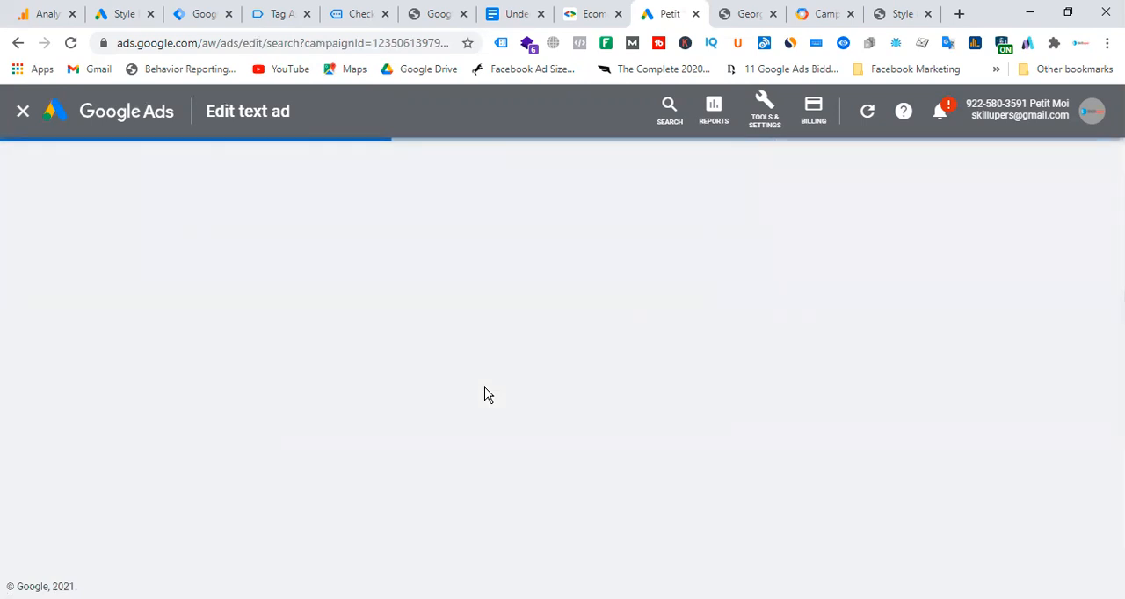
left_click(22, 111)
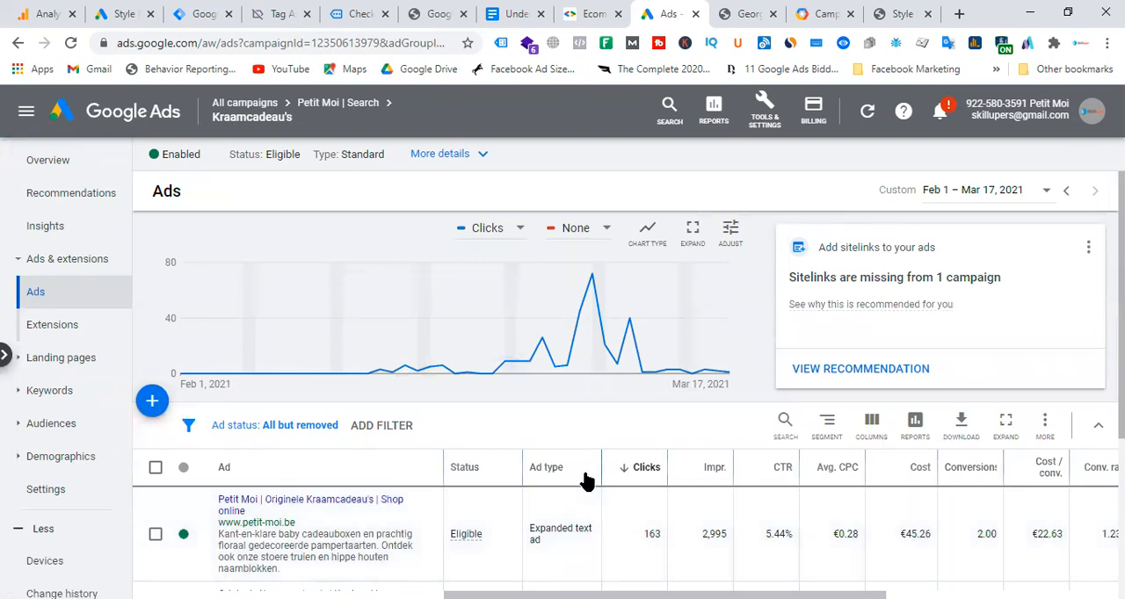
Reopen the expanded text ad for editing and review its headlines, display path and descriptions.
scroll(577, 492, "down", 2)
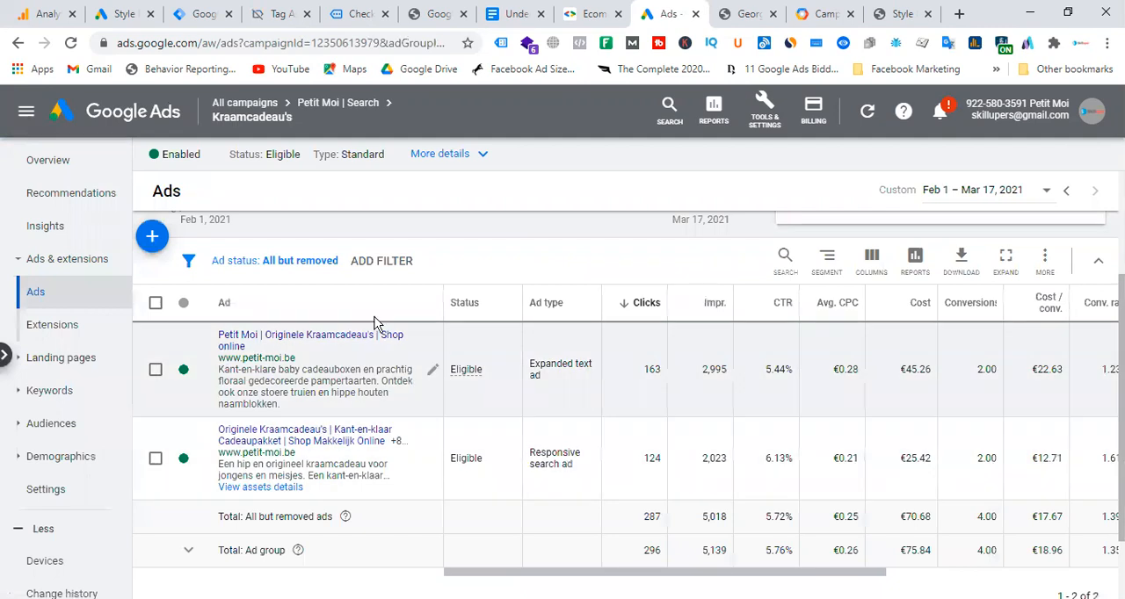
left_click(431, 372)
left_click(466, 384)
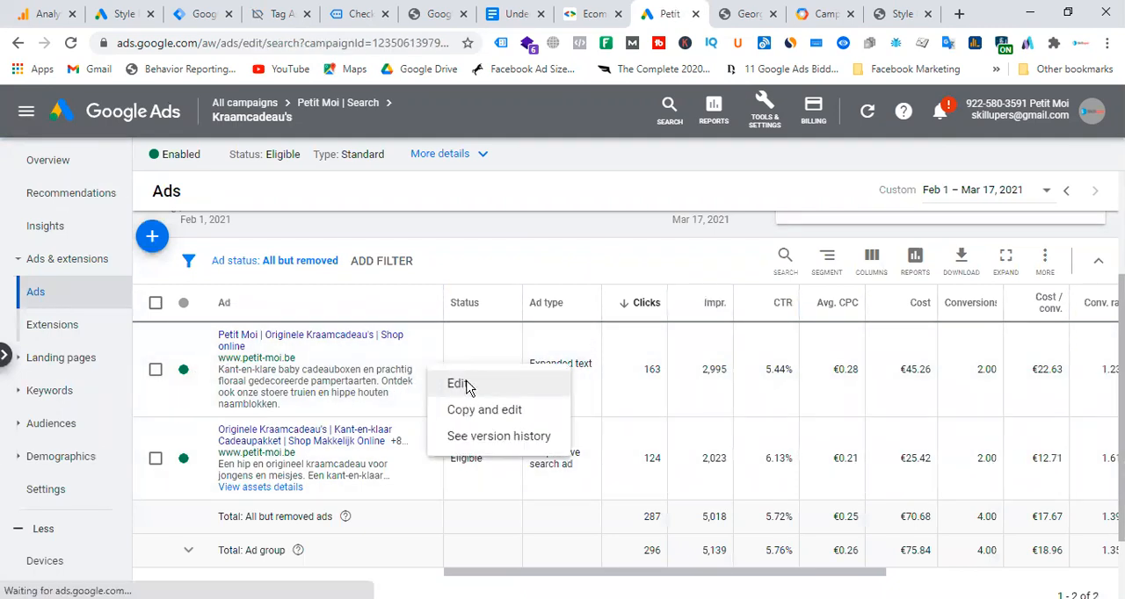
scroll(261, 452, "down", 4)
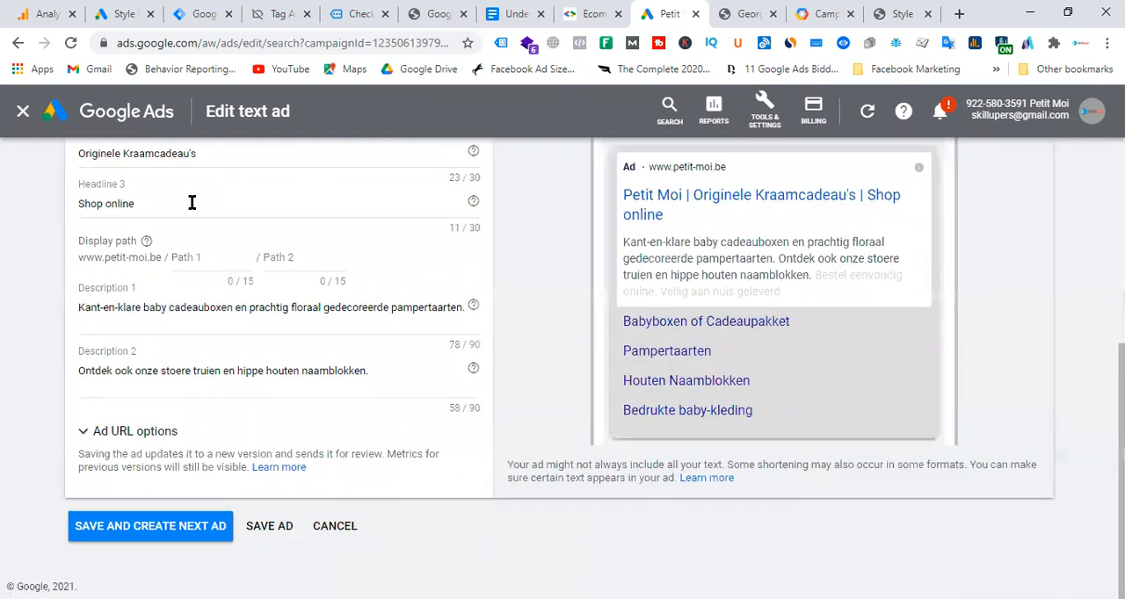
scroll(260, 355, "up", 2)
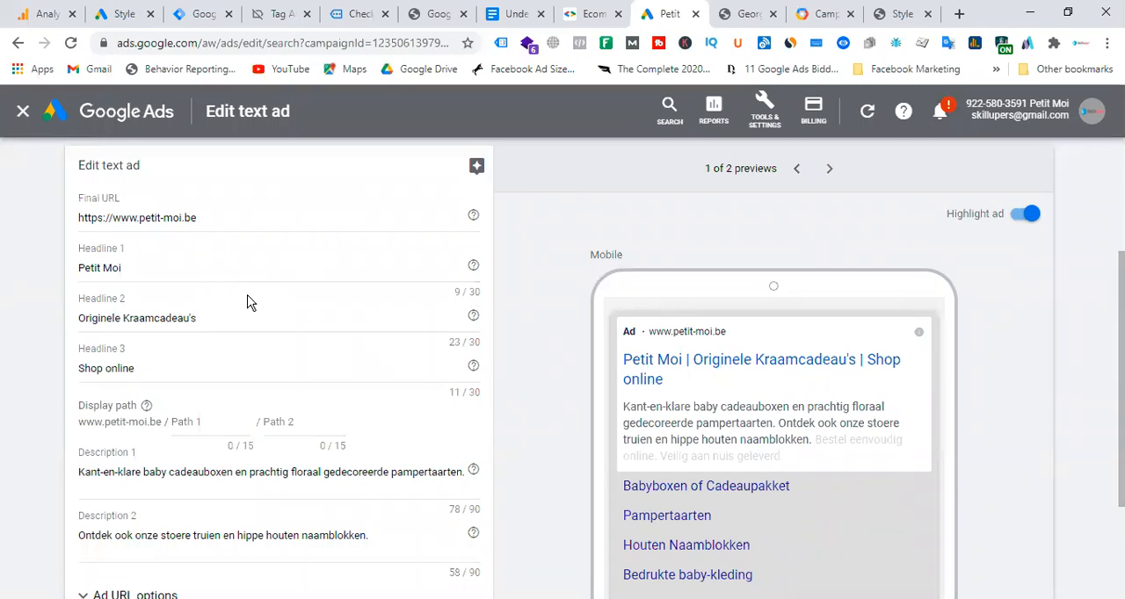
Inspect the text ad's headline fields and Final URL, and leave the editor without saving.
left_click(280, 235)
left_click(213, 376)
left_click(281, 316)
left_click_drag(281, 316, 11, 299)
left_click_drag(238, 217, 8, 221)
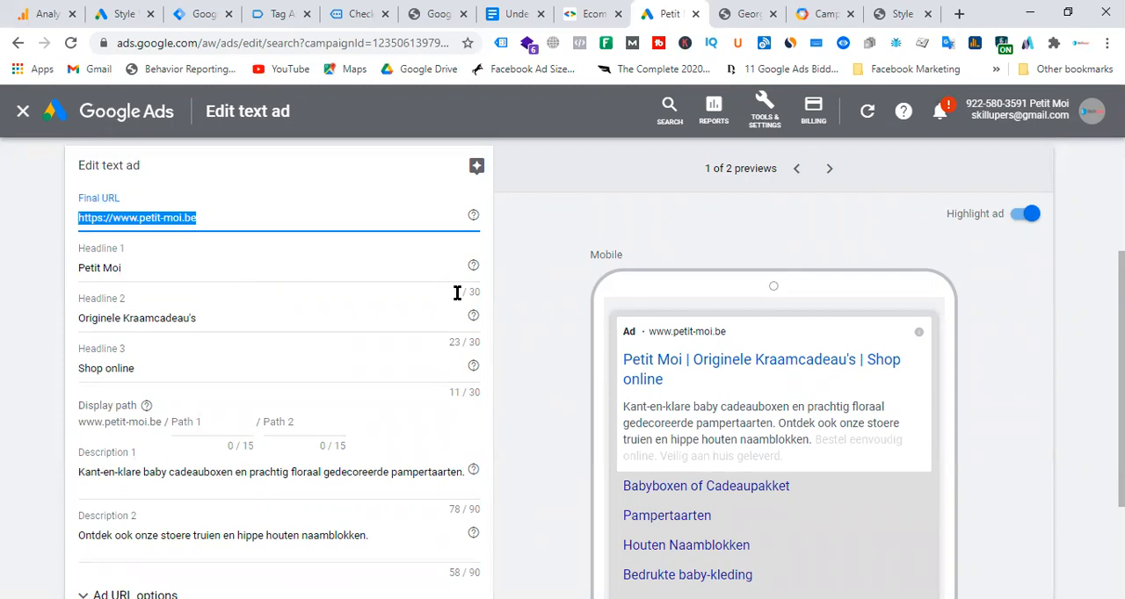
left_click(24, 113)
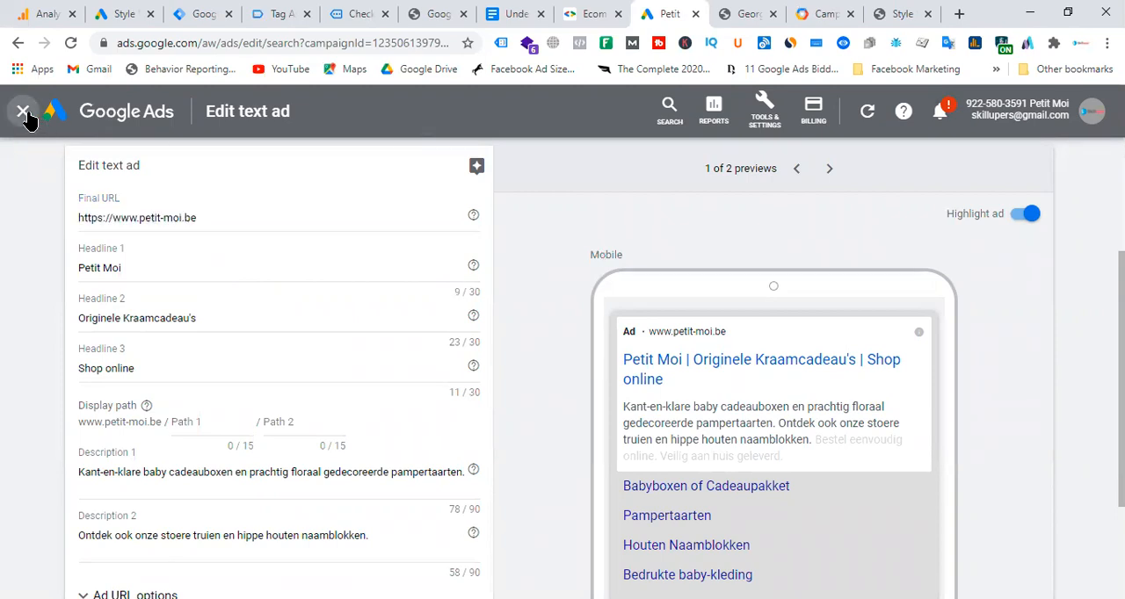
Search Google for "web hosting" in a new browser tab.
mouse_move(591, 308)
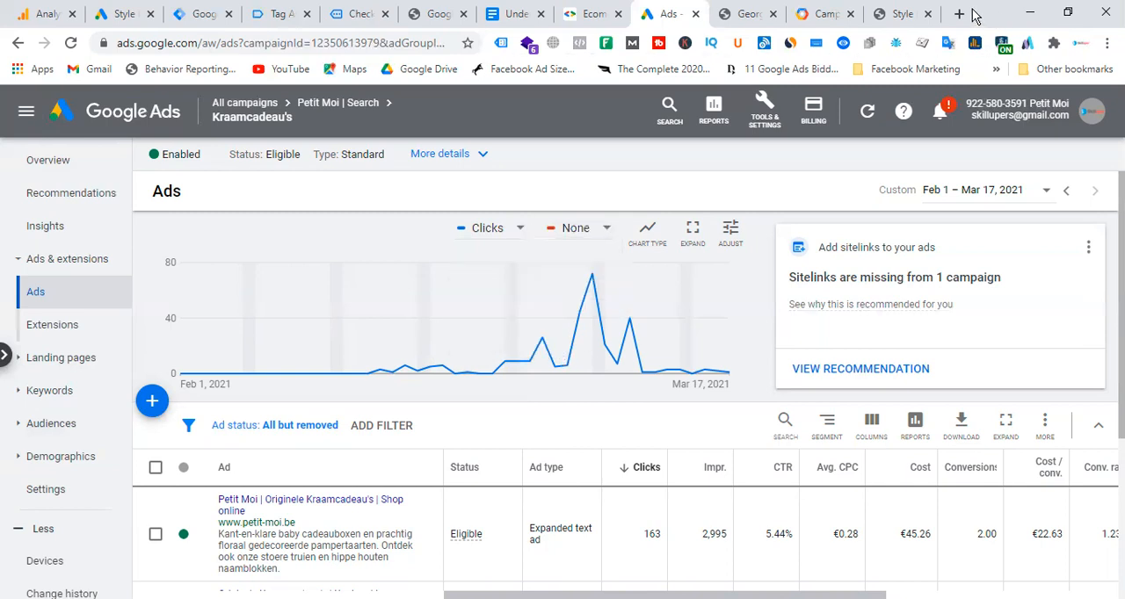
left_click(959, 13)
type("web h")
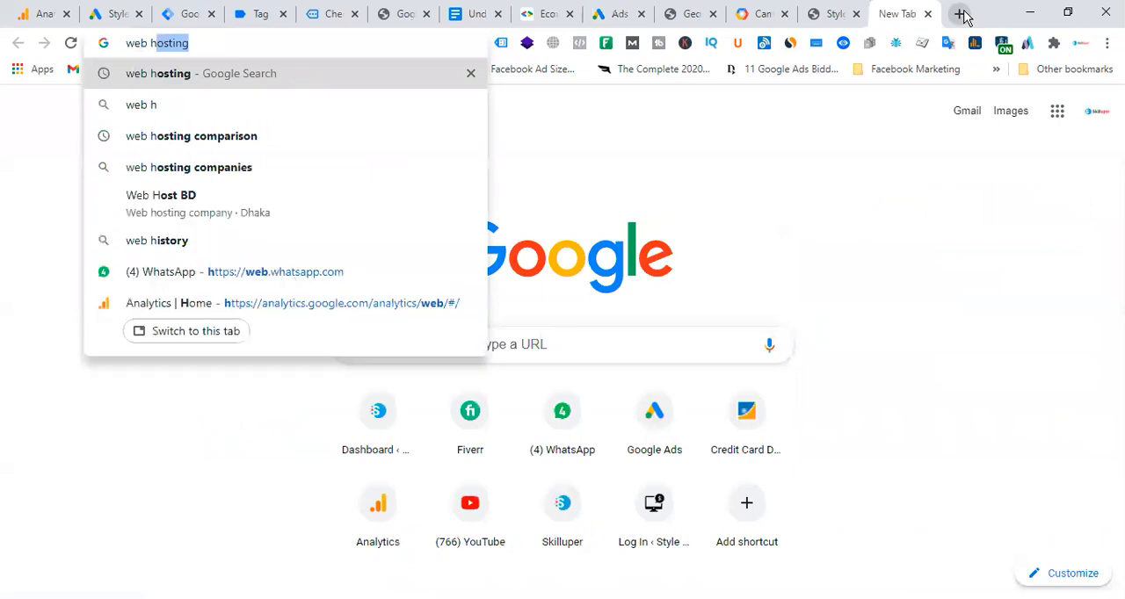
key("Return")
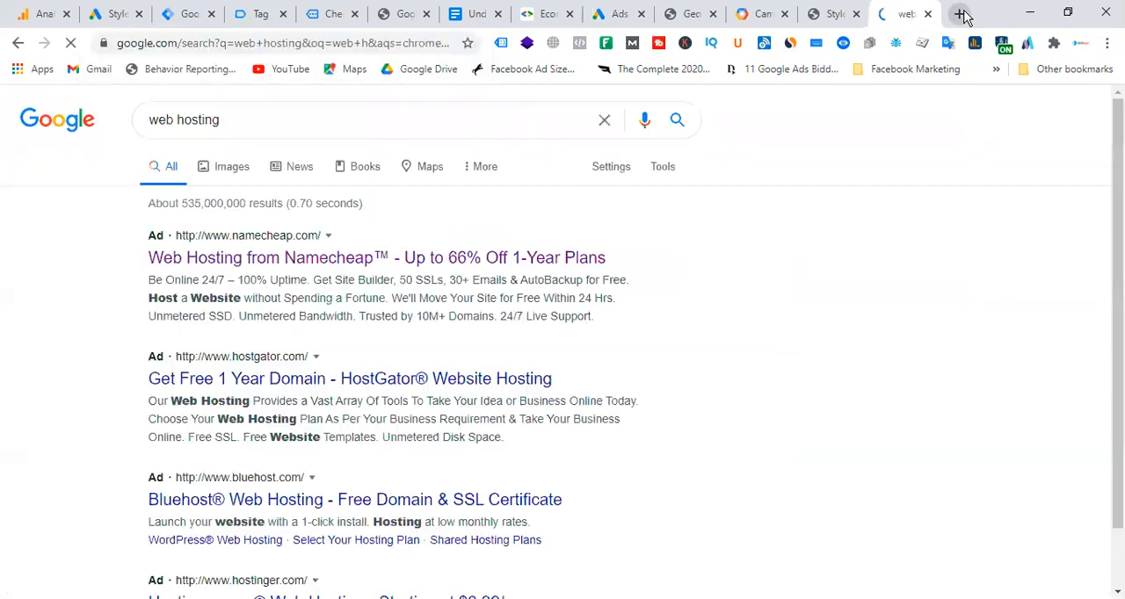
Extend the search query to "free web hosting" to view its suggestions, and highlight the word "free".
left_click(149, 119)
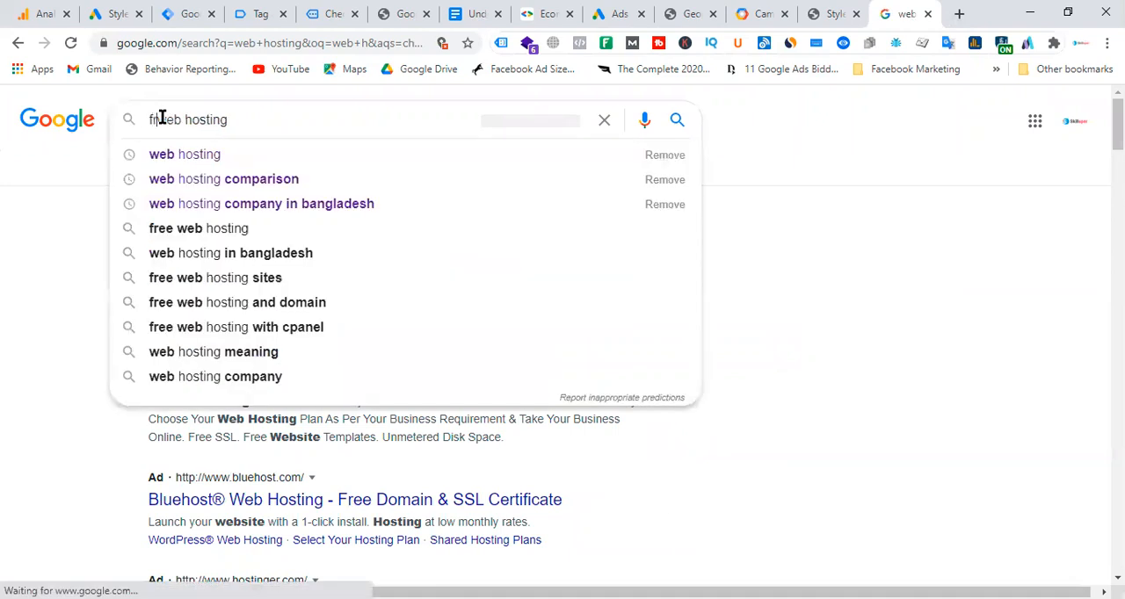
type("free")
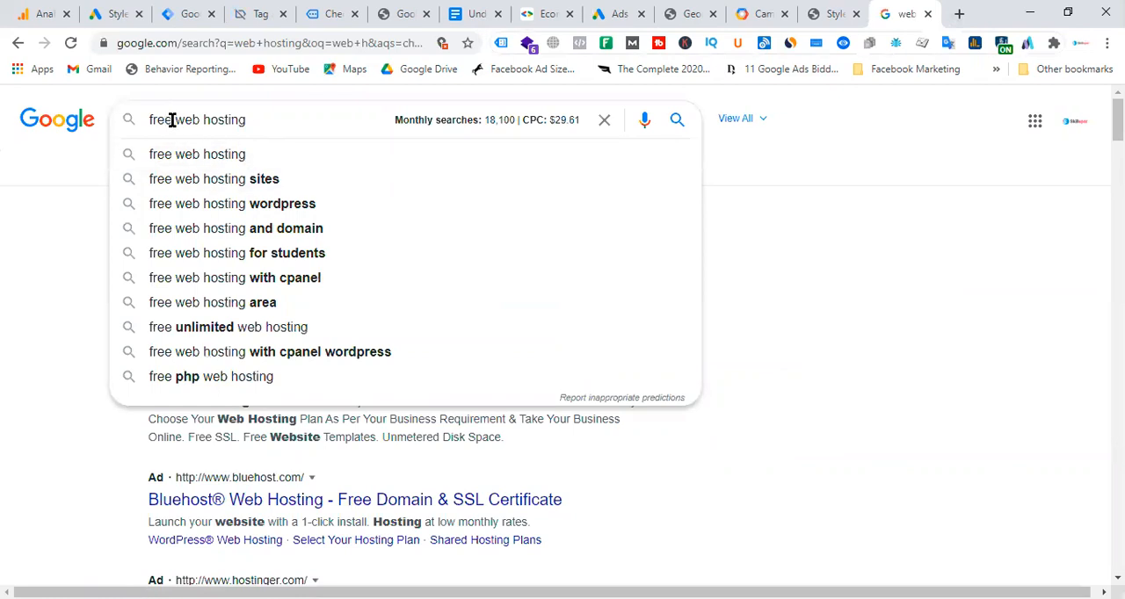
left_click_drag(172, 119, 149, 118)
Return to the Kraamcadeau's ad group, review its search terms report, and reopen its search keywords report to check conversions.
left_click(117, 14)
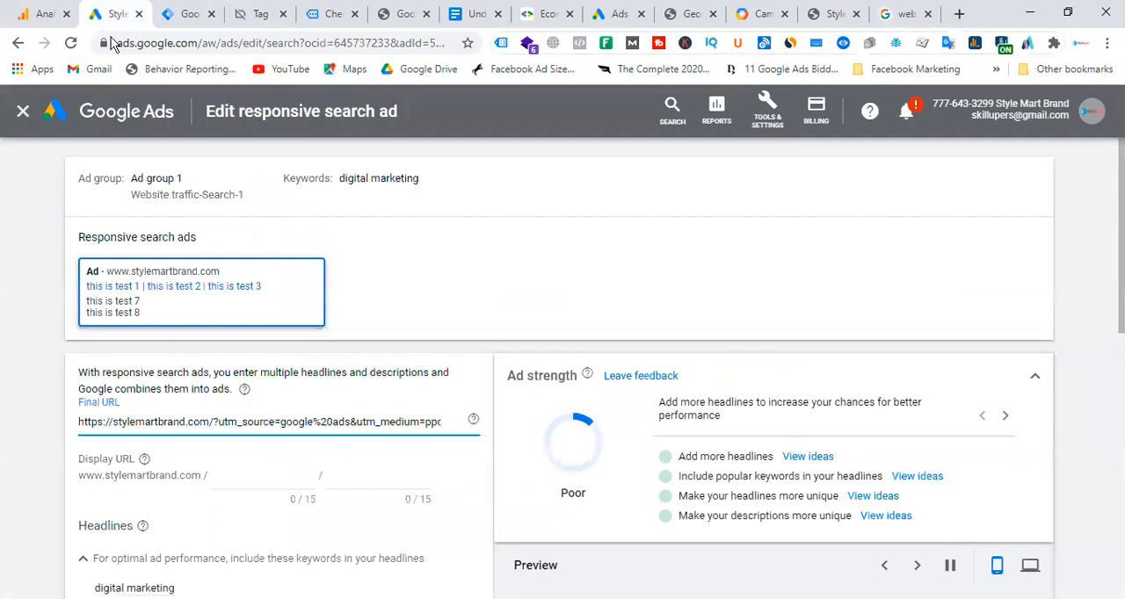
left_click(620, 14)
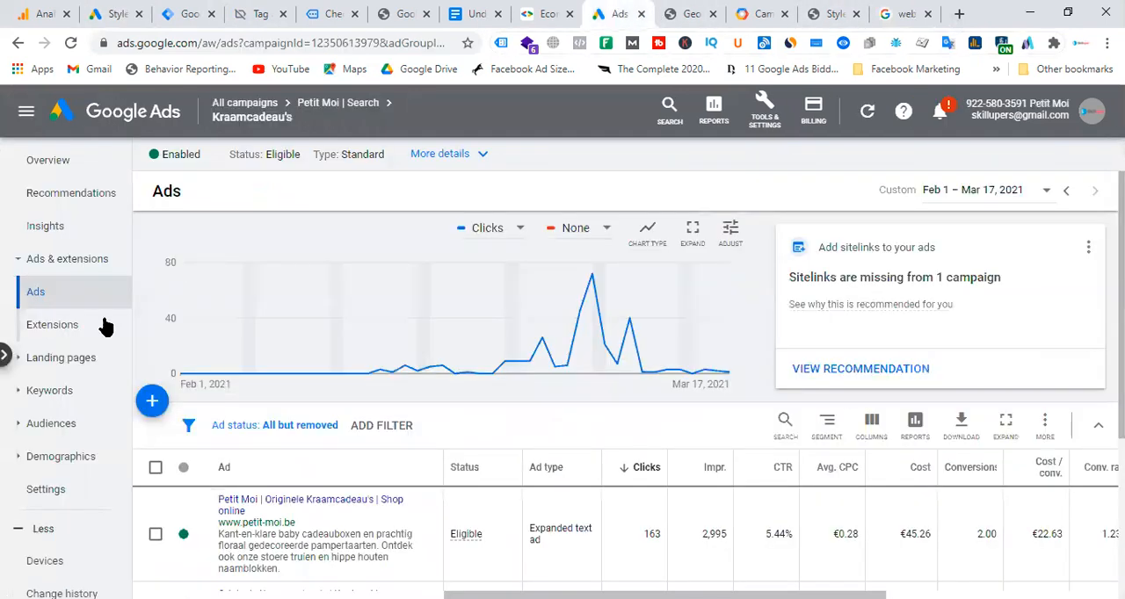
left_click(62, 397)
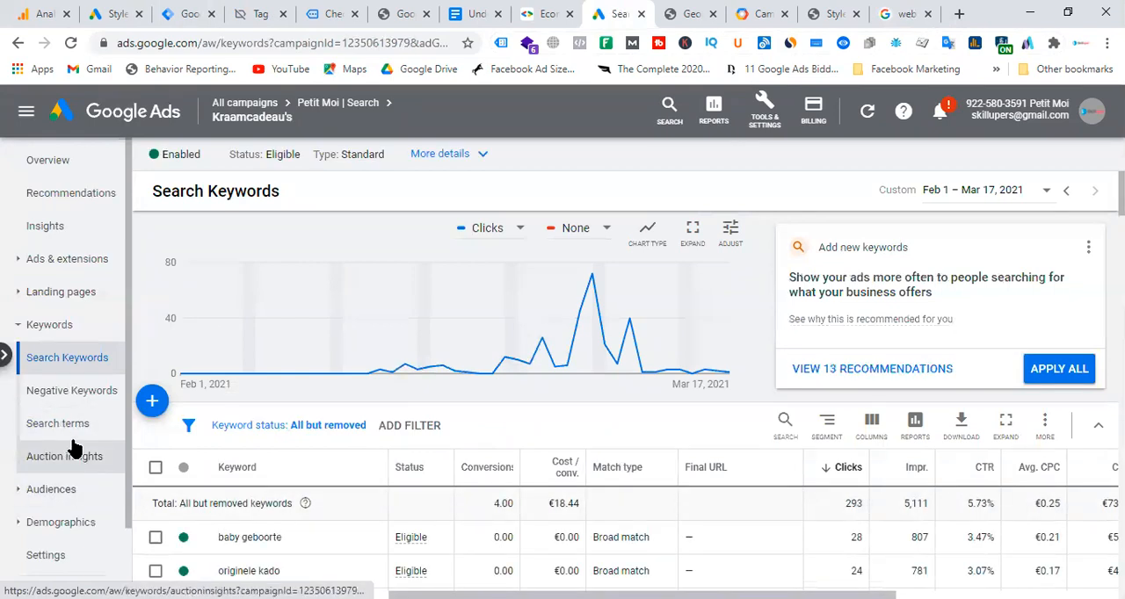
left_click(55, 426)
scroll(298, 457, "down", 5)
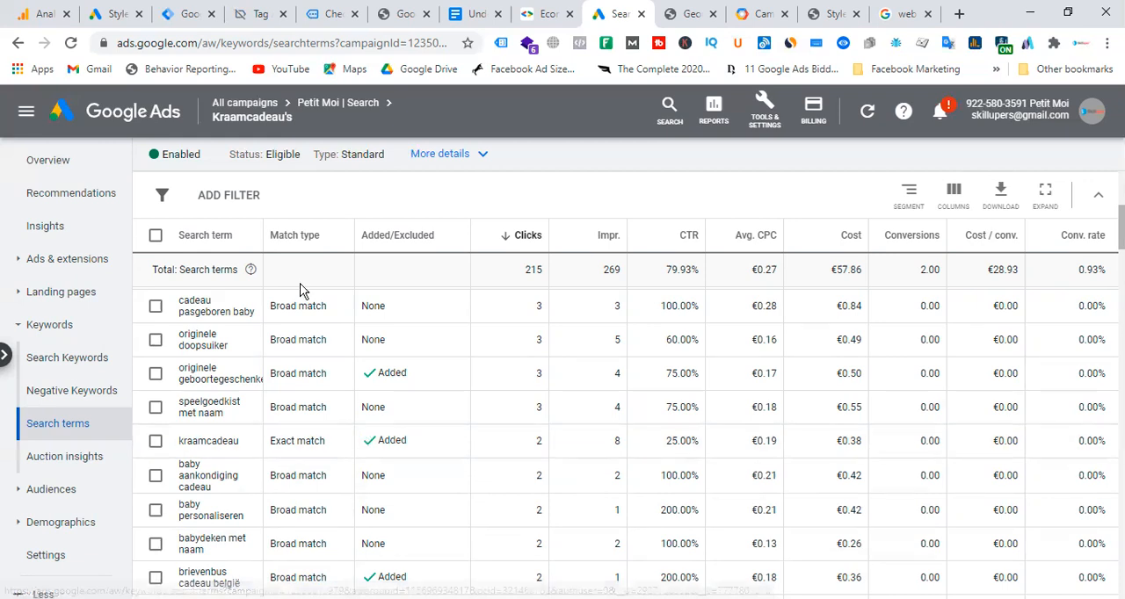
left_click(83, 361)
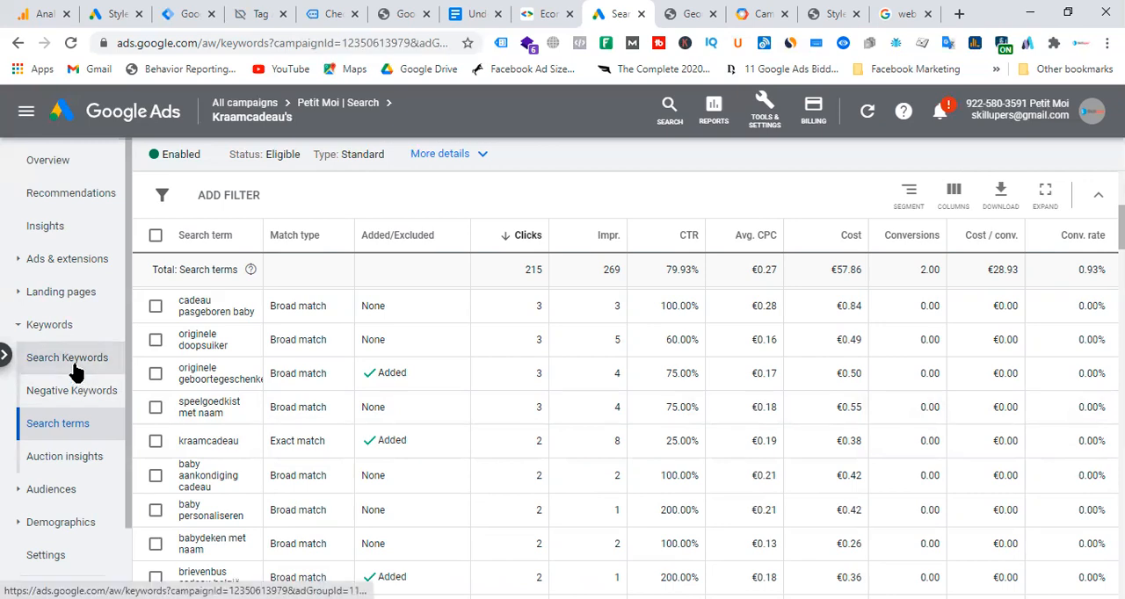
scroll(458, 317, "down", 2)
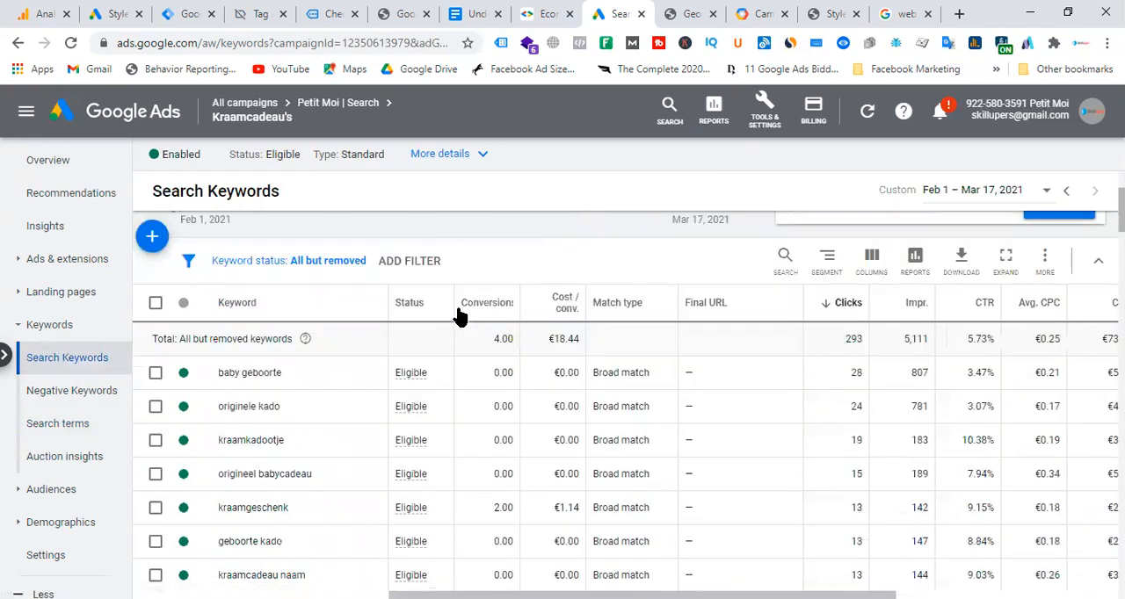